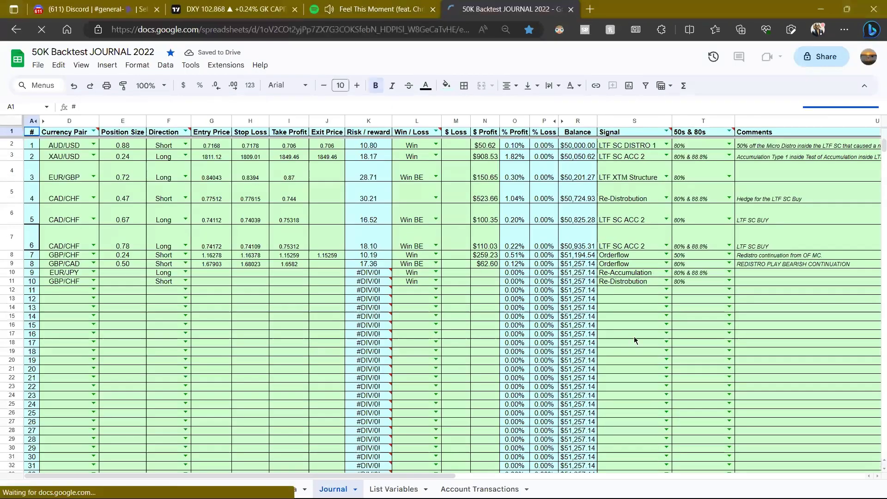
# Switch to the TradingView DXY chart and remove the oscillator pane below the price chart.
pyautogui.click(434, 9)
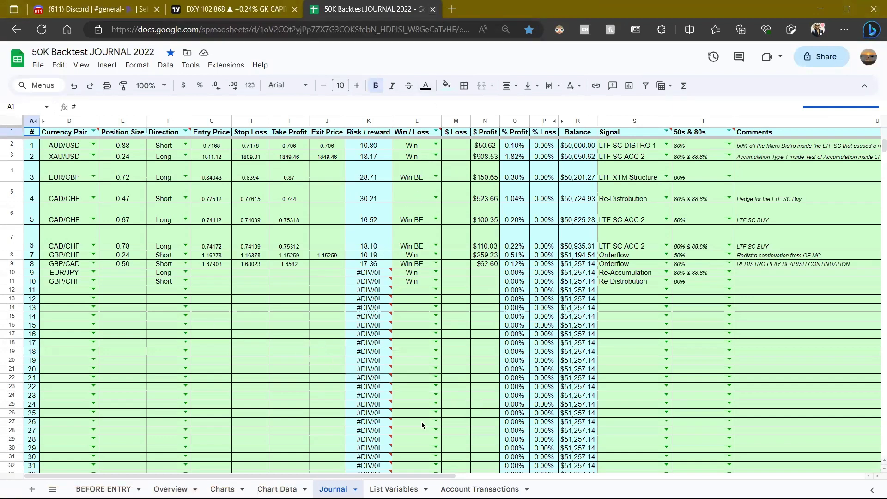
pyautogui.click(230, 7)
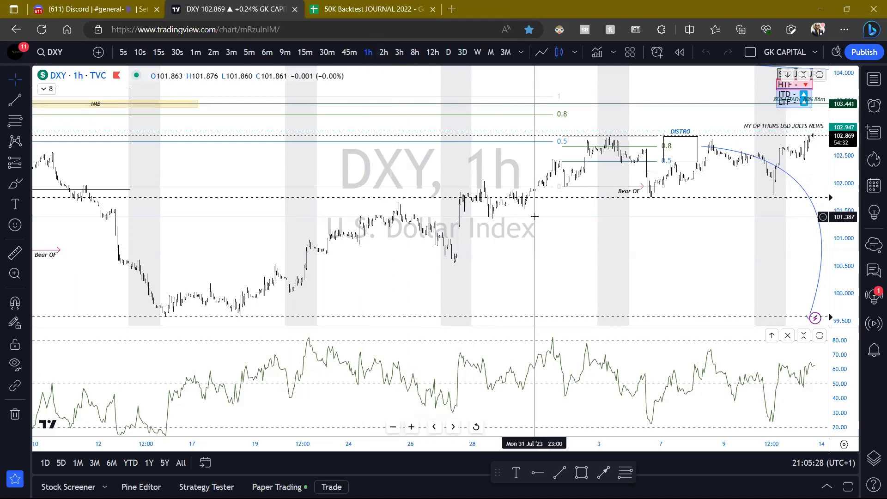
pyautogui.click(787, 336)
pyautogui.scroll(3, 638, 303)
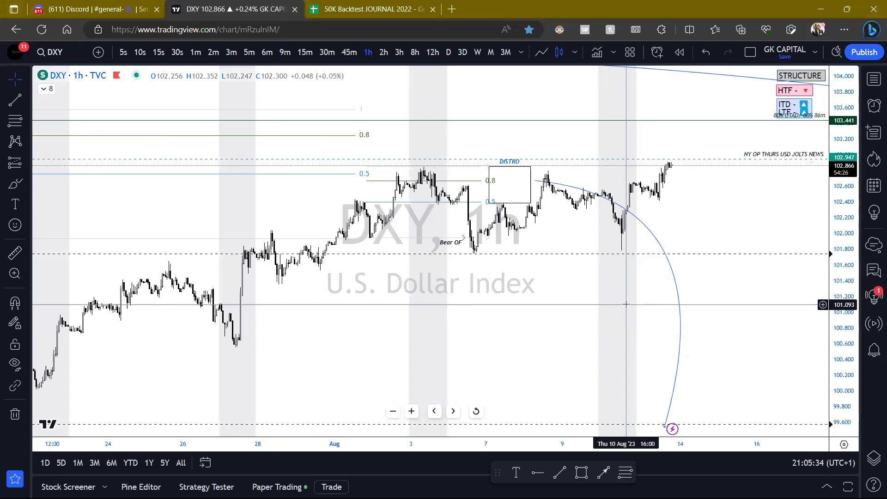
pyautogui.hscroll(2, 626, 304)
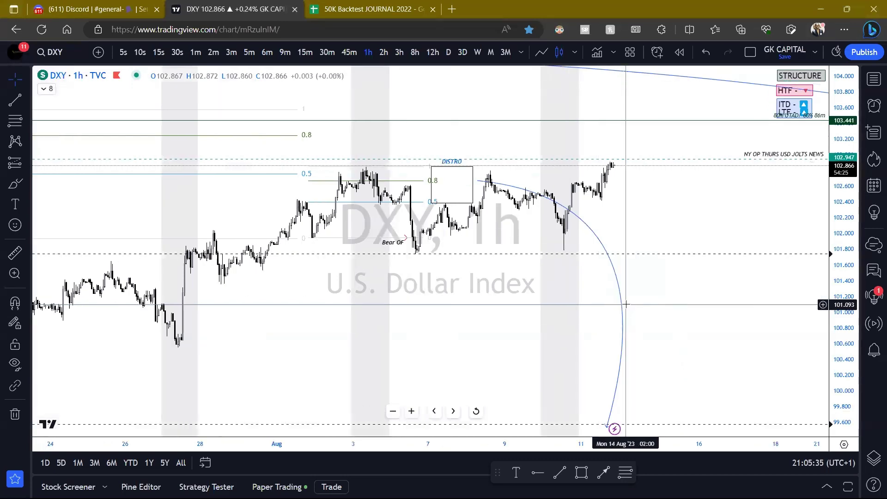
# Open forexfactory.com in a new browser tab and show the previous day's economic calendar, Aug 10.
pyautogui.click(452, 9)
pyautogui.write('forexfactory.com')
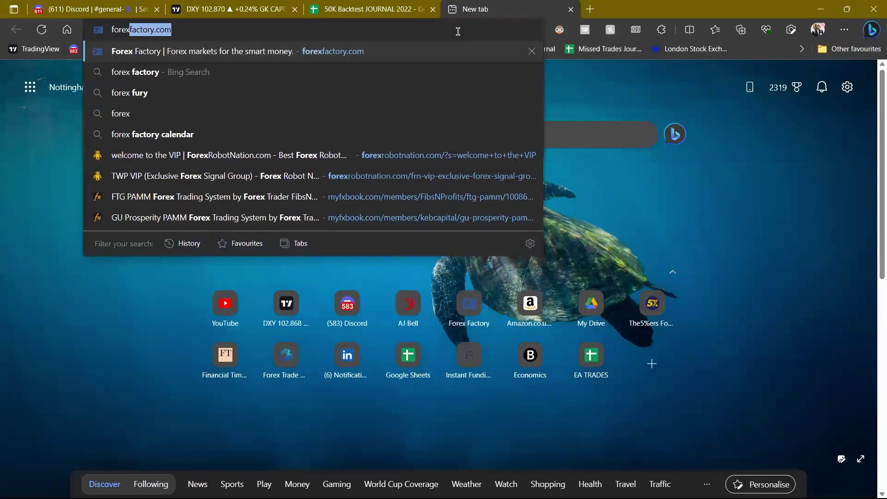
pyautogui.click(329, 55)
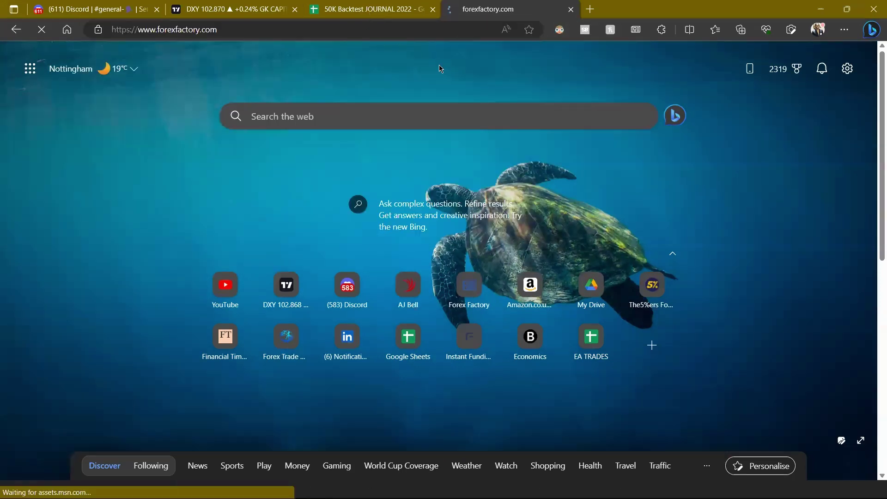
pyautogui.hotkey('alt', 'Tab')
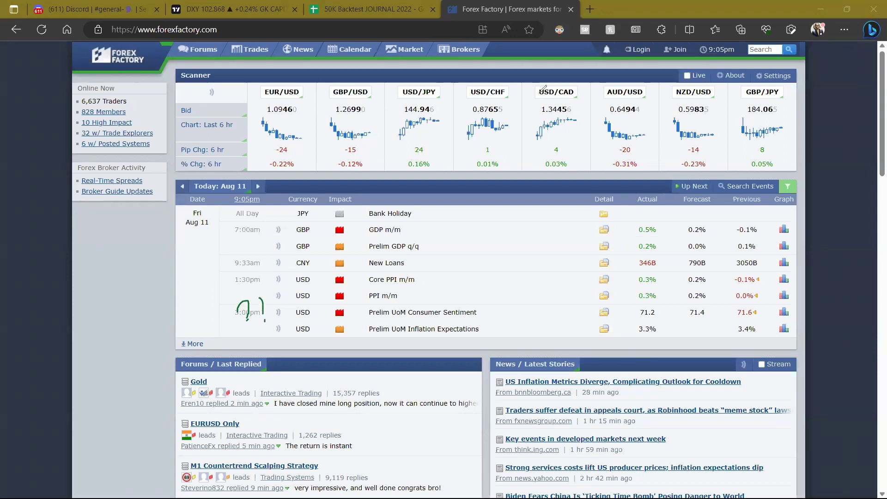
pyautogui.click(183, 186)
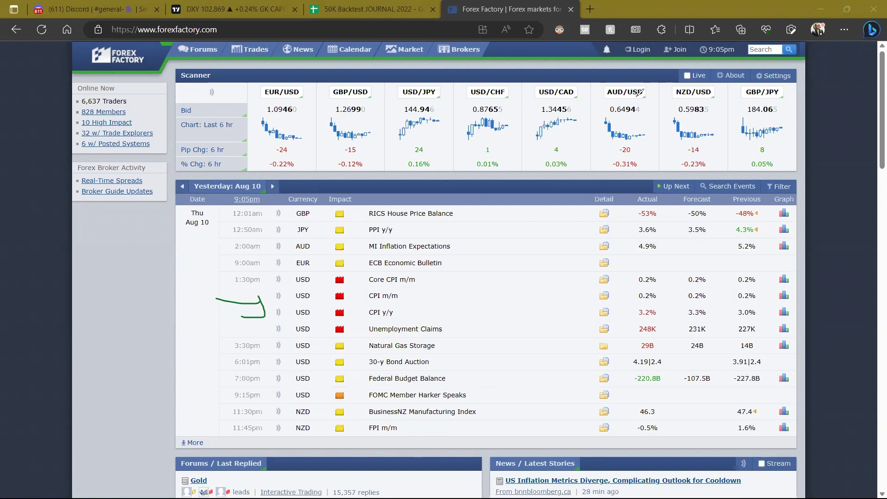
pyautogui.press('Escape')
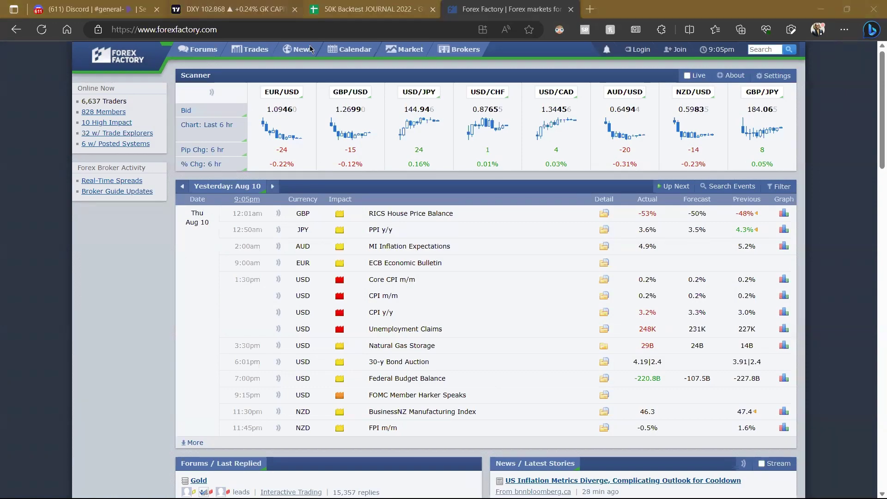
# Return to the TradingView chart, show the watchlist and load the saved Backtest chart layout.
pyautogui.hotkey('ctrl', '2')
pyautogui.click(874, 75)
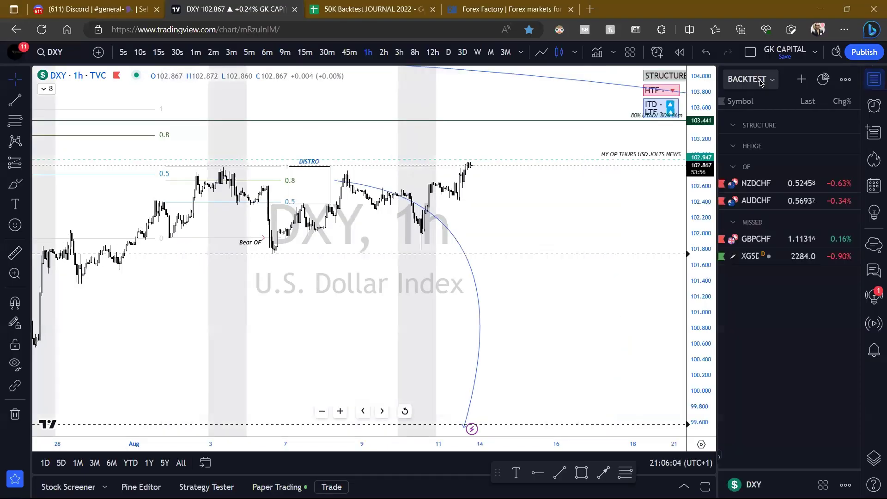
pyautogui.click(815, 55)
pyautogui.click(811, 298)
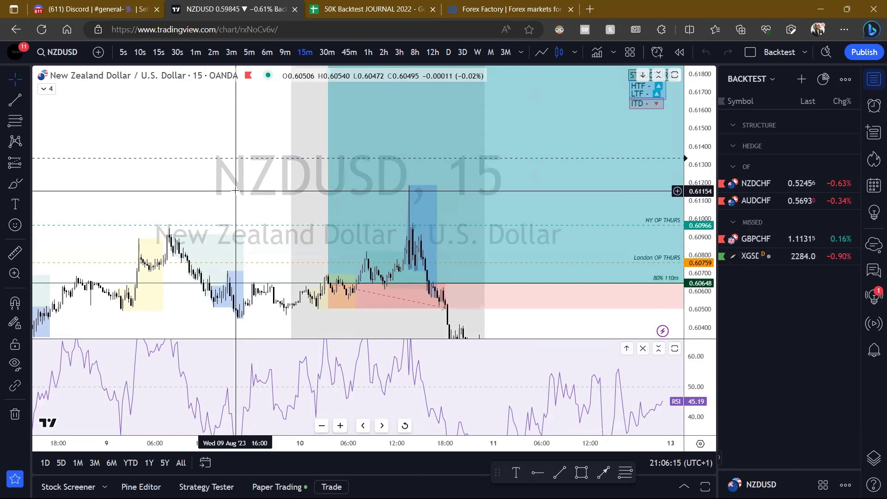
# Maximise the NZDUSD price pane and delete the long position drawing placed on 10 August.
pyautogui.doubleClick(242, 189)
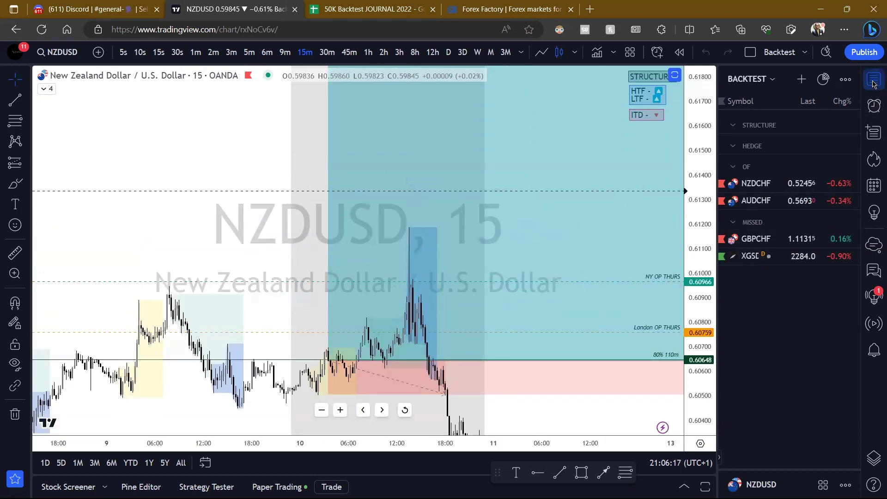
pyautogui.click(873, 79)
pyautogui.scroll(-3, 845, 163)
pyautogui.scroll(-5, 412, 160)
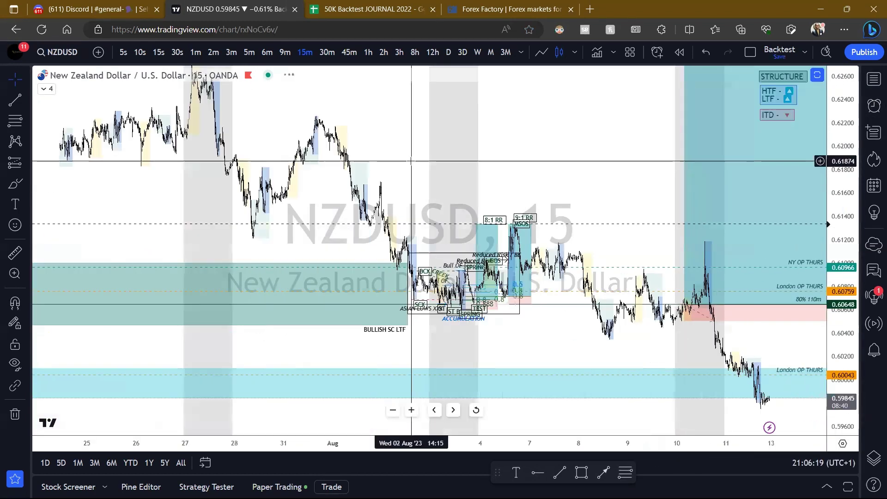
pyautogui.moveTo(485, 170); pyautogui.dragTo(370, 173)
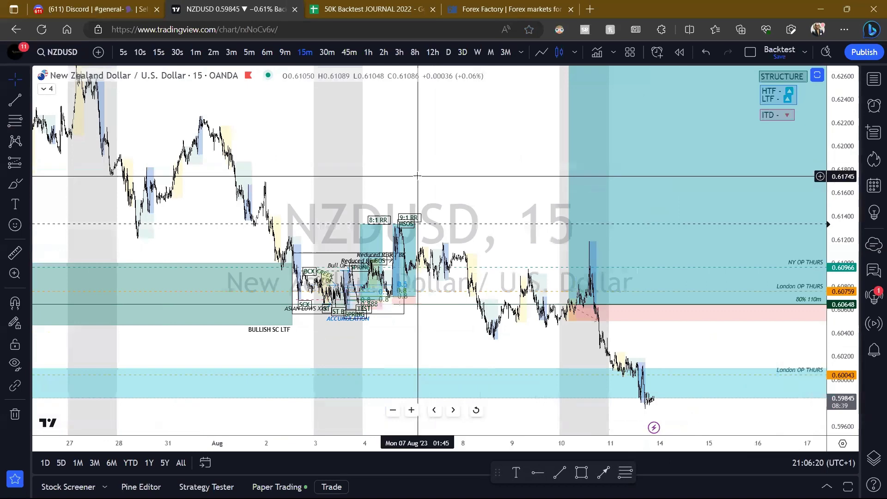
pyautogui.click(572, 170)
pyautogui.press('Delete')
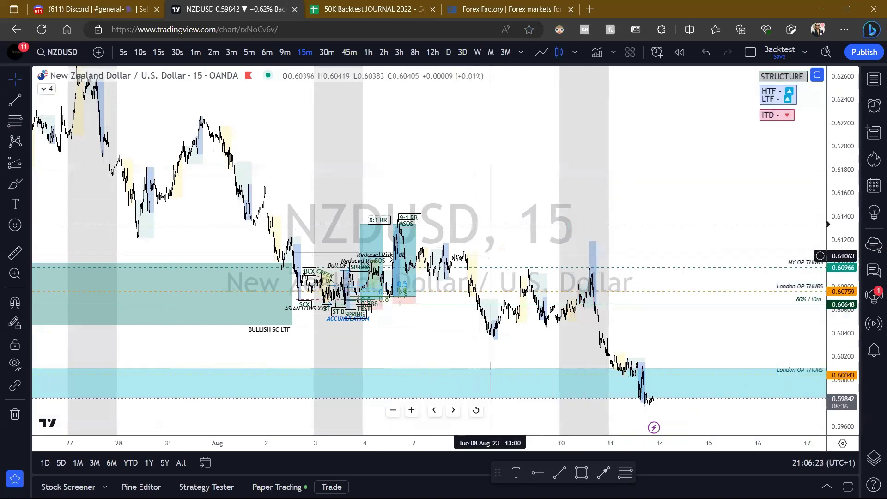
# Examine the NZDUSD 15-minute price action from early August through the 10 and 11 August drop.
pyautogui.moveTo(524, 240); pyautogui.dragTo(596, 209)
pyautogui.scroll(3, 648, 277)
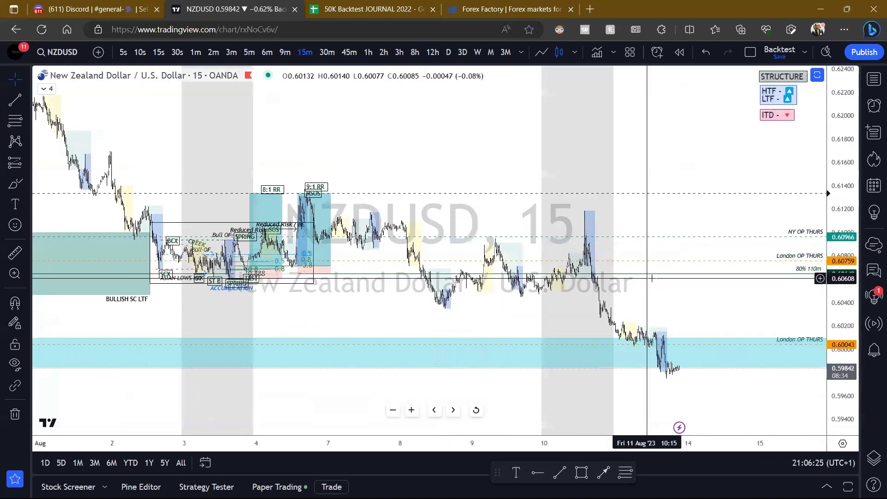
pyautogui.moveTo(647, 277); pyautogui.dragTo(417, 277)
pyautogui.moveTo(846, 293); pyautogui.dragTo(846, 366)
pyautogui.moveTo(732, 289); pyautogui.dragTo(790, 291)
pyautogui.hscroll(-5, 790, 290)
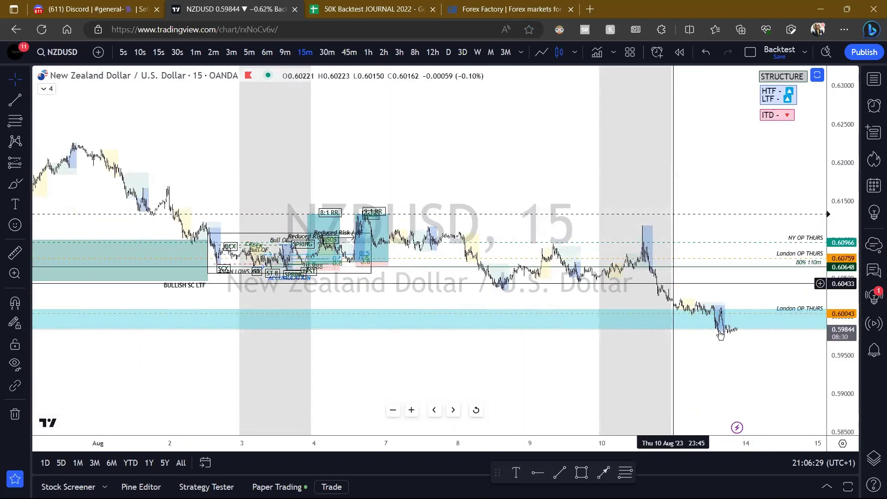
pyautogui.moveTo(734, 282); pyautogui.dragTo(661, 277)
pyautogui.hscroll(2, 728, 283)
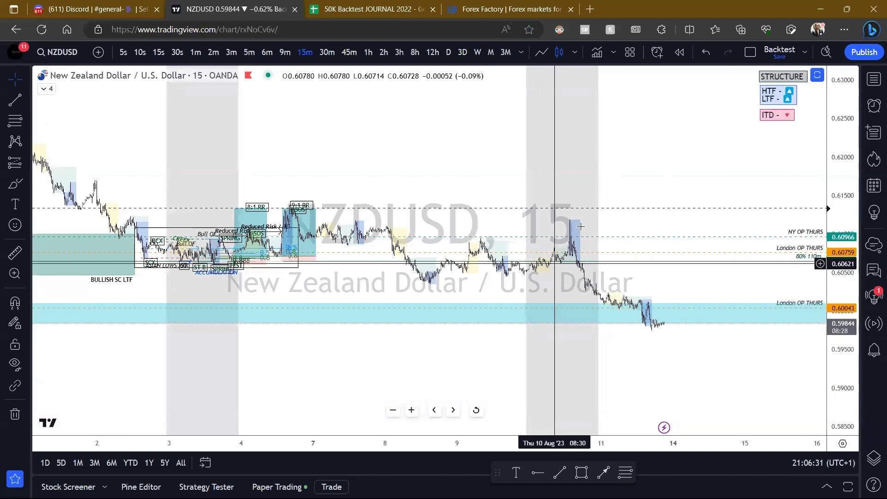
# Switch NZDUSD to the 45-minute timeframe and delete the light-blue BULLISH EXTREME LTF zone.
pyautogui.click(346, 55)
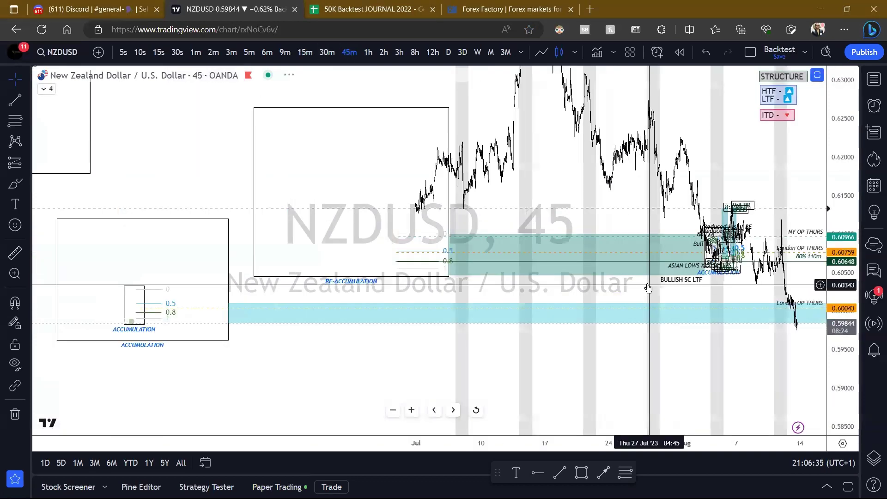
pyautogui.hscroll(10, 426, 324)
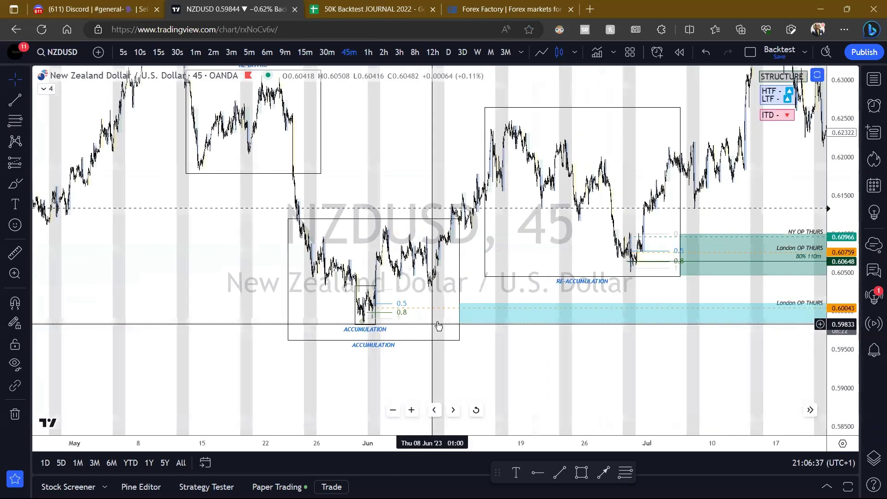
pyautogui.click(504, 308)
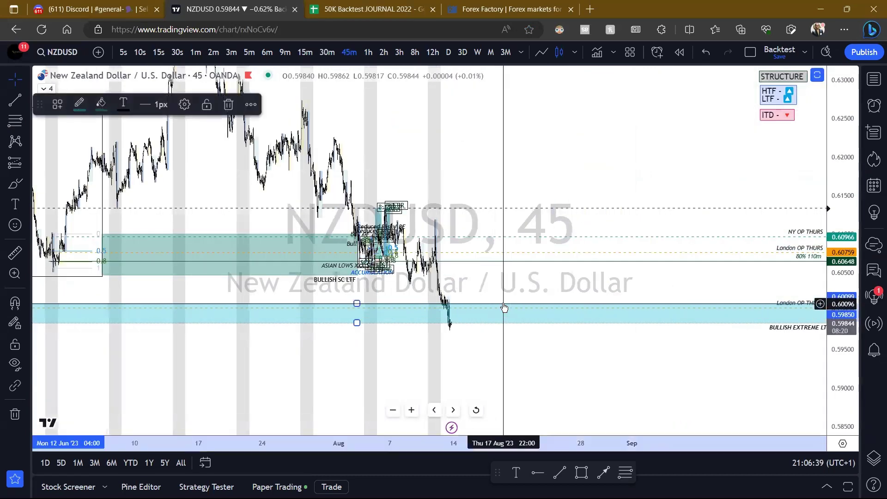
pyautogui.press('Delete')
pyautogui.hscroll(-5, 517, 321)
pyautogui.hscroll(-3, 535, 320)
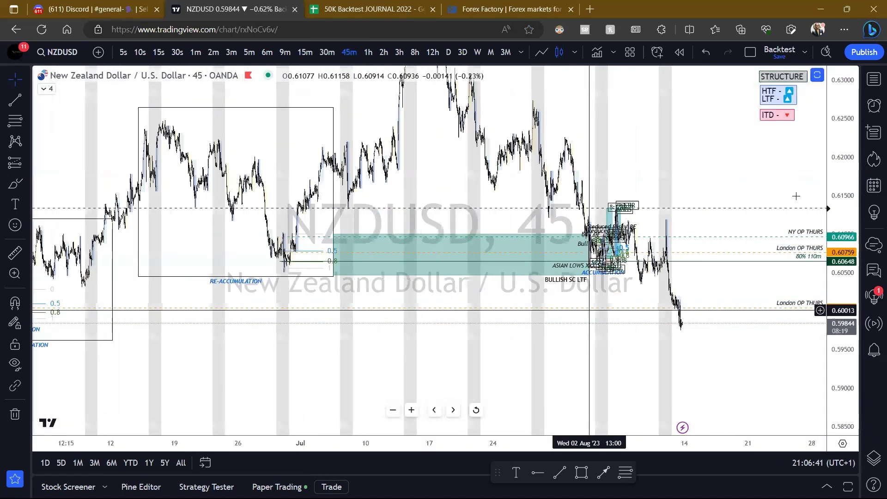
# Move the last symbol of the watchlist's MISSED section into STRUCTURE and open the GBPCHF chart.
pyautogui.click(874, 79)
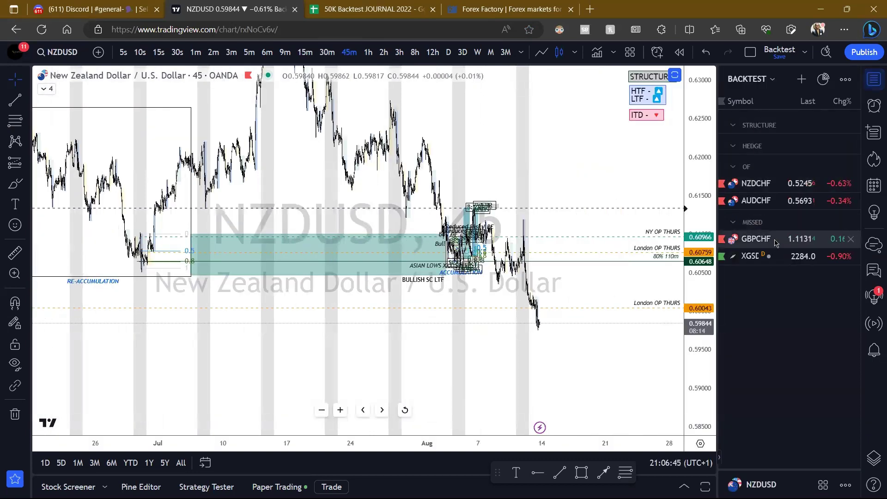
pyautogui.moveTo(753, 256); pyautogui.dragTo(756, 135)
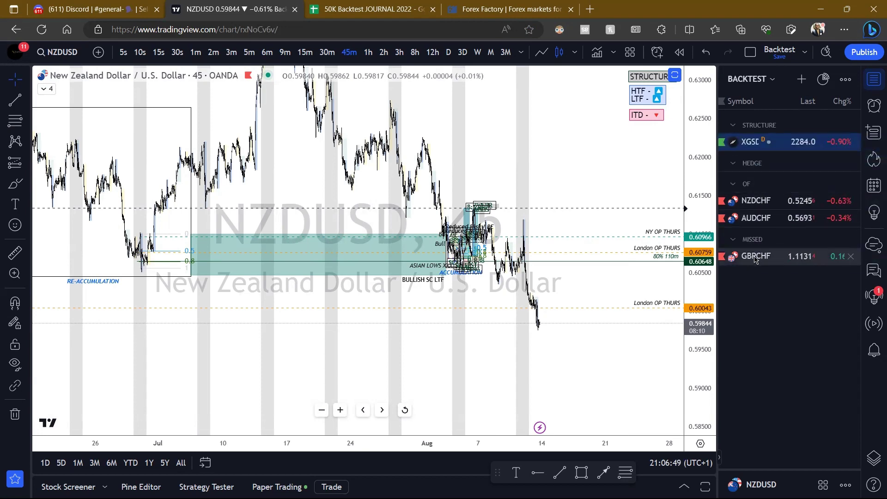
pyautogui.click(755, 257)
pyautogui.click(874, 79)
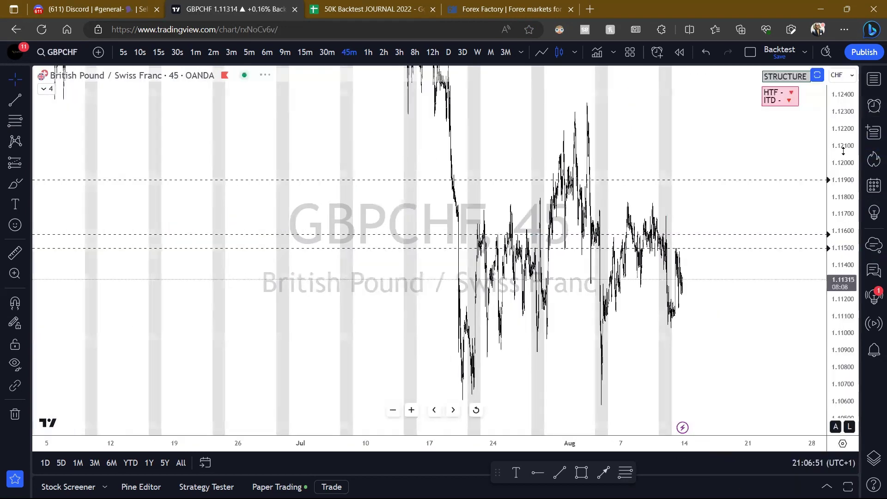
# Examine the GBPCHF price structure on the 45-minute and 12-hour timeframes.
pyautogui.scroll(-5, 843, 151)
pyautogui.moveTo(780, 170); pyautogui.dragTo(844, 174)
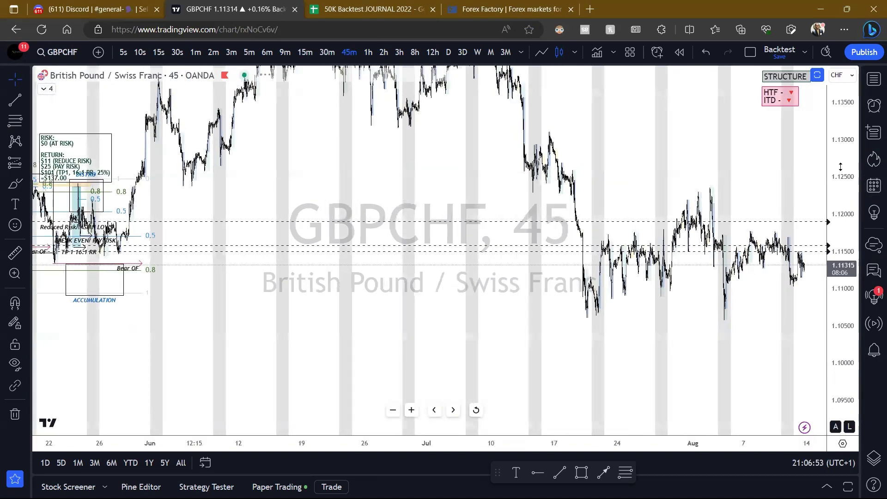
pyautogui.scroll(-4, 841, 167)
pyautogui.moveTo(743, 152); pyautogui.dragTo(697, 210)
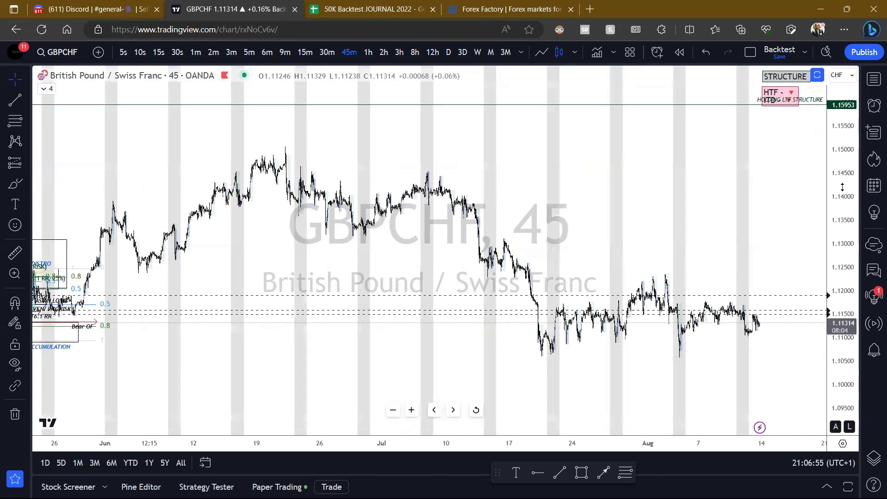
pyautogui.moveTo(842, 187); pyautogui.dragTo(842, 208)
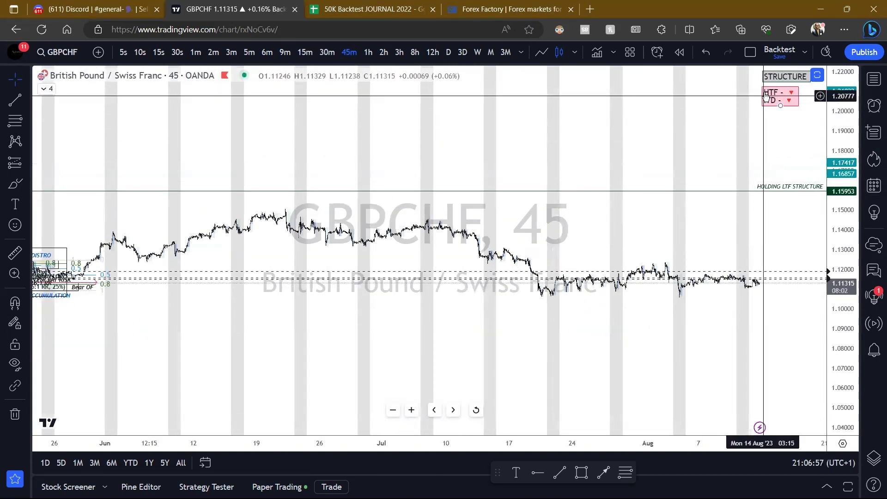
pyautogui.click(433, 55)
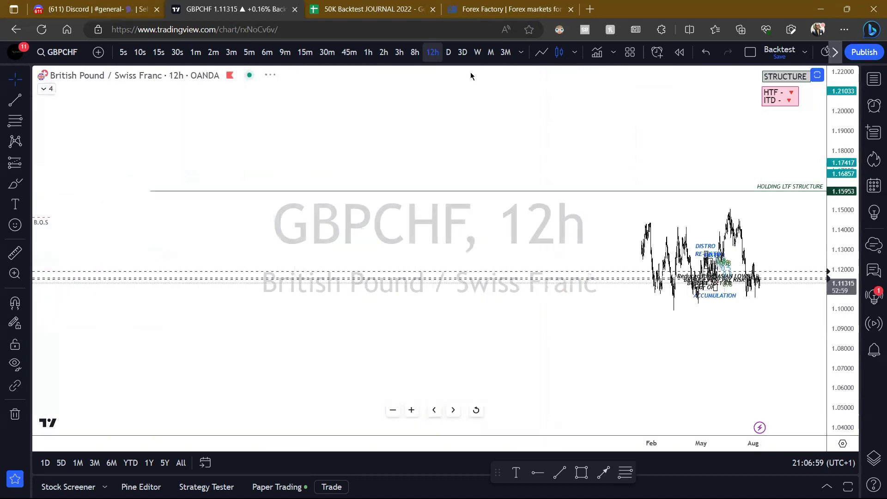
pyautogui.moveTo(826, 209); pyautogui.dragTo(827, 234)
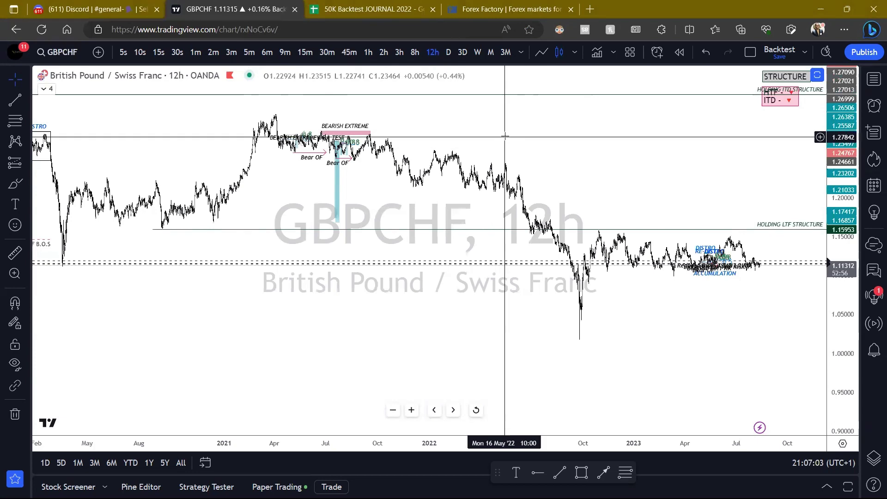
# Switch GBPCHF to the 1-hour timeframe and examine the price action from mid-July to mid-August 2023.
pyautogui.click(366, 54)
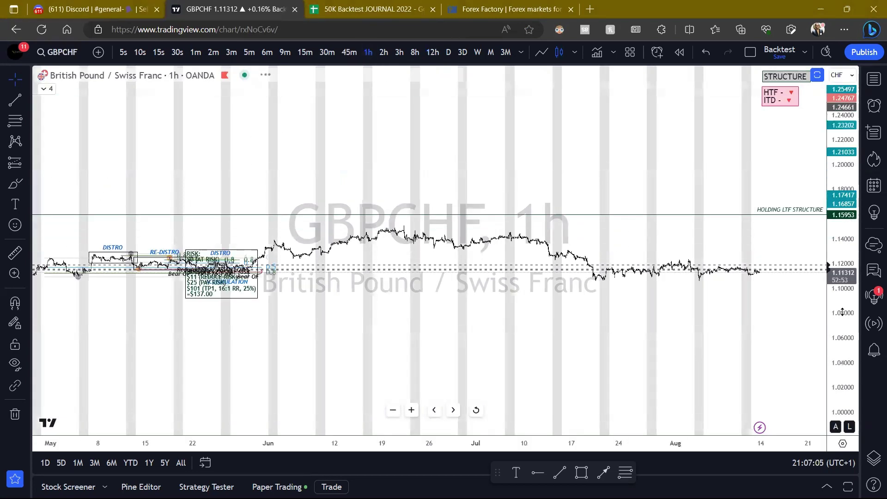
pyautogui.moveTo(842, 311); pyautogui.dragTo(842, 222)
pyautogui.scroll(9, 738, 303)
pyautogui.hscroll(-6, 660, 273)
pyautogui.hscroll(6, 660, 263)
pyautogui.scroll(1, 661, 265)
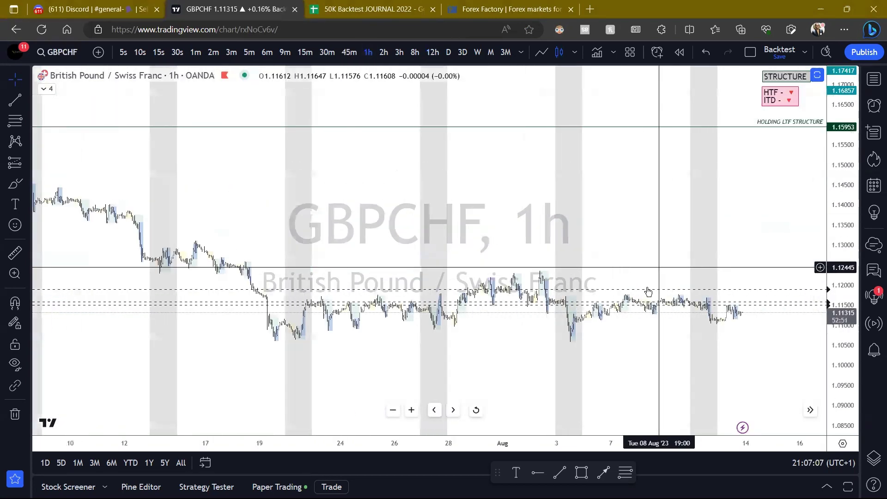
pyautogui.moveTo(535, 341); pyautogui.dragTo(538, 295)
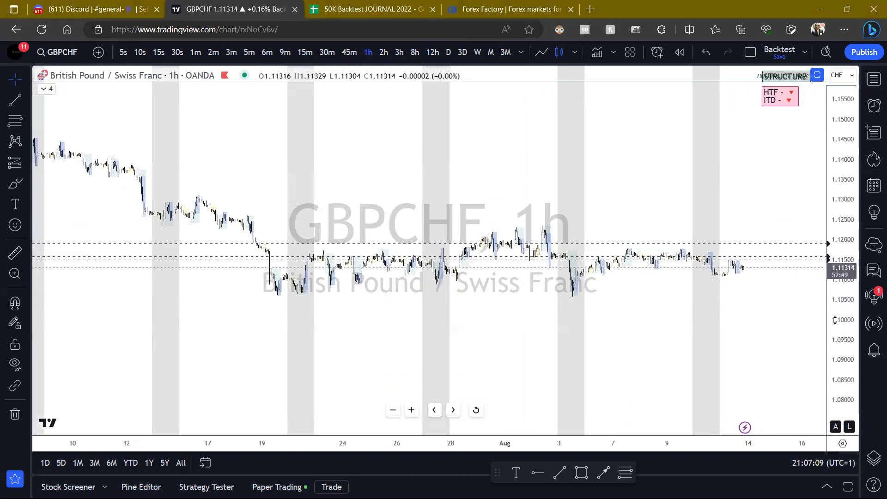
pyautogui.moveTo(837, 295); pyautogui.dragTo(837, 323)
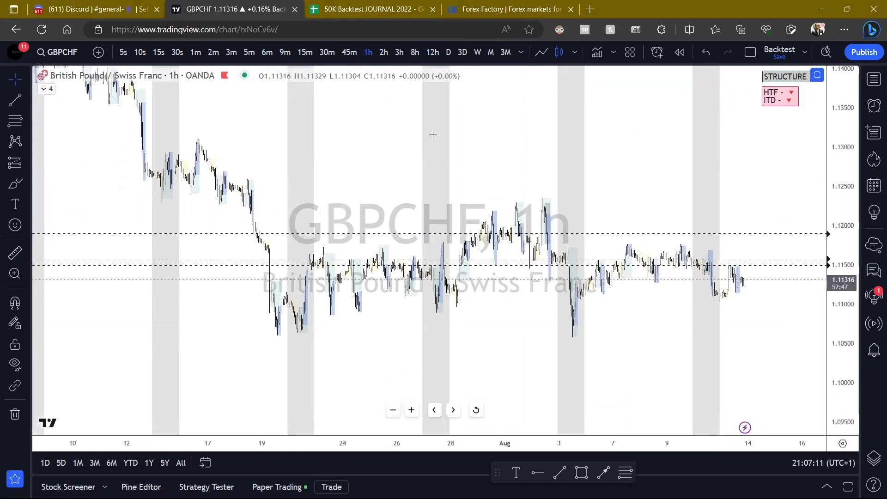
# Draw a horizontal trend line at about 1.10603 from the 19 July low to 3 August and apply the Bear OF template.
pyautogui.click(15, 99)
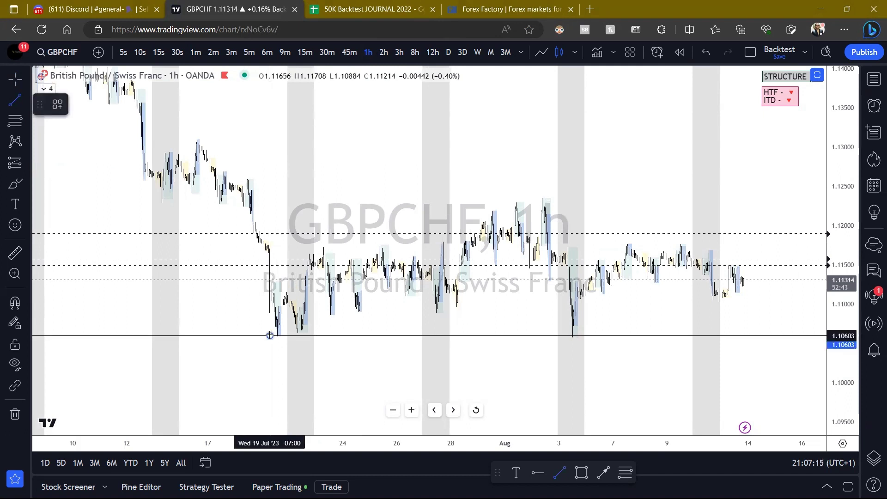
pyautogui.click(270, 336)
pyautogui.click(569, 335)
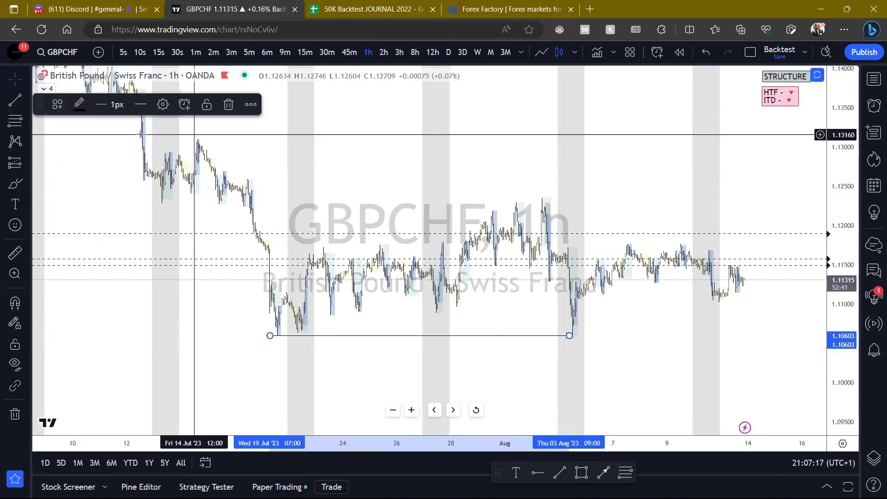
pyautogui.click(57, 105)
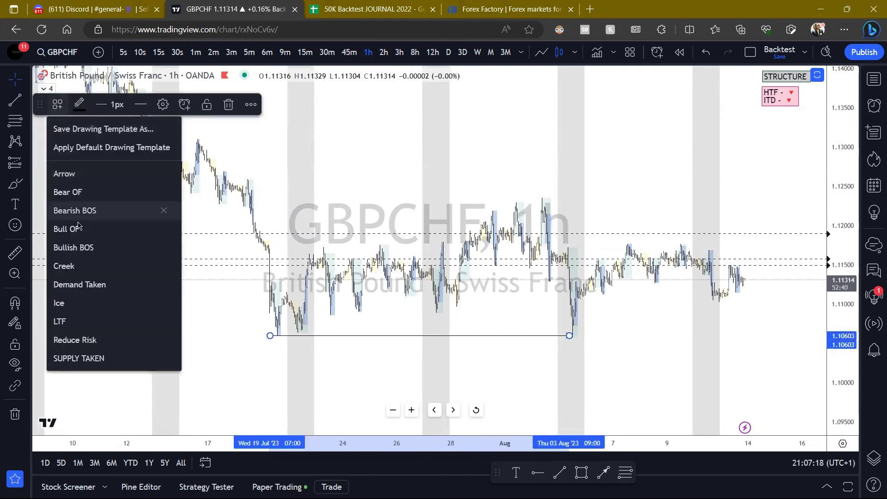
pyautogui.click(69, 185)
# Sketch freehand marks over the swing from the 19 July low to the early-August moves, write 1x3, and clear the annotations.
pyautogui.scroll(3, 522, 124)
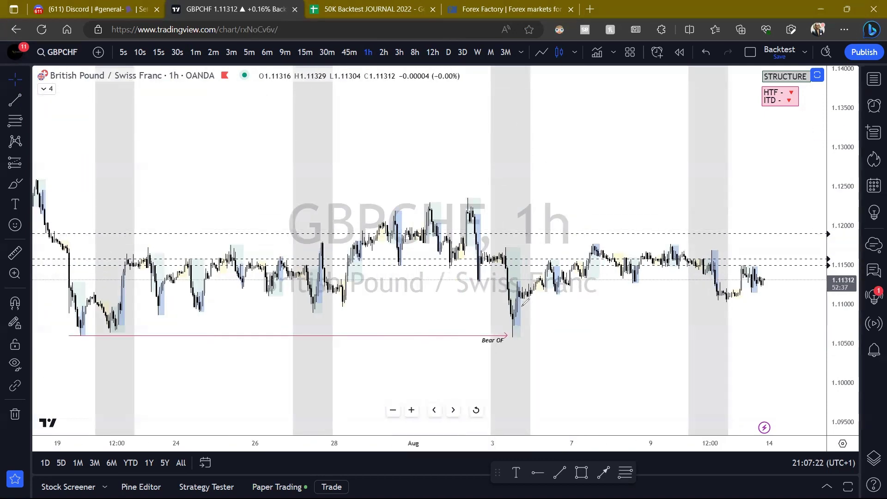
pyautogui.moveTo(519, 326); pyautogui.dragTo(506, 329)
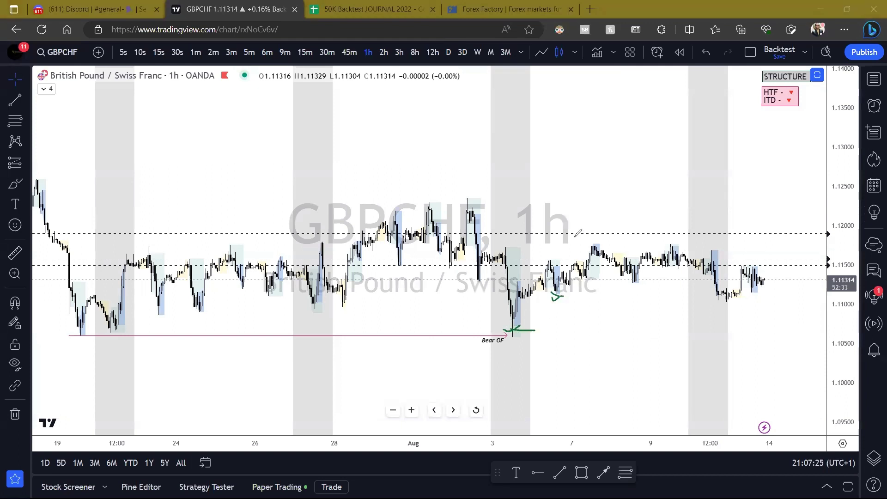
pyautogui.moveTo(518, 336); pyautogui.dragTo(633, 280)
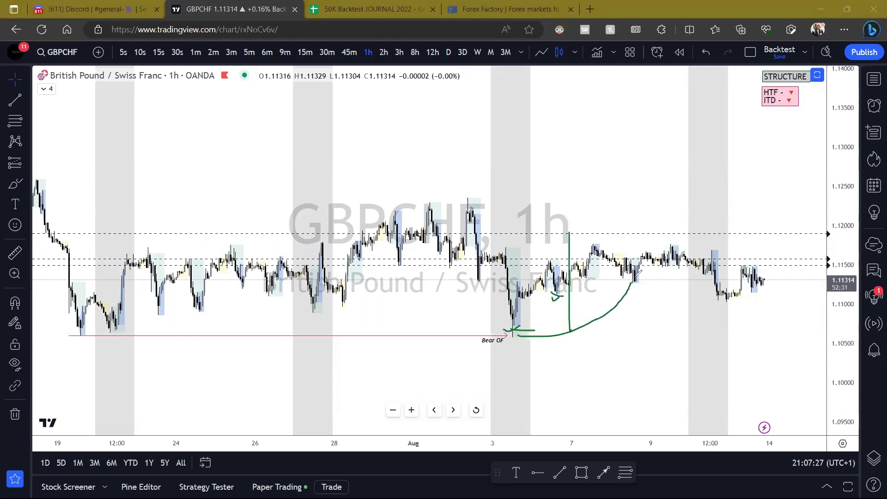
pyautogui.moveTo(492, 180); pyautogui.dragTo(515, 202)
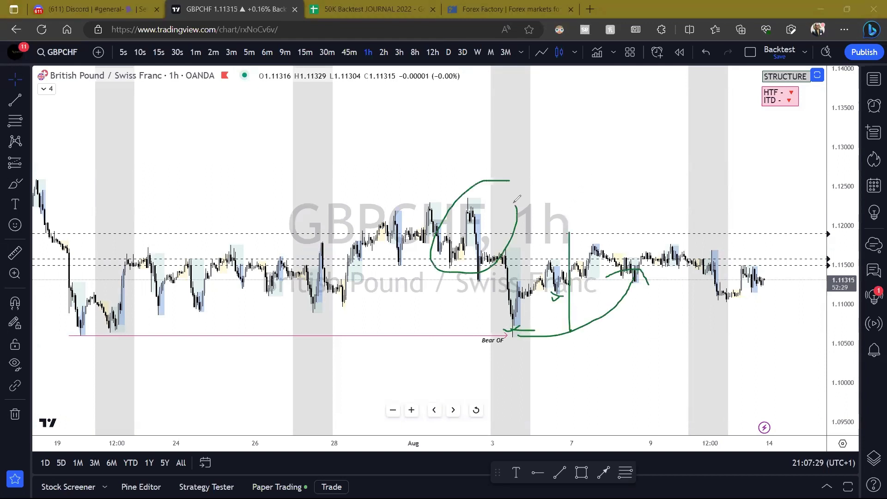
pyautogui.moveTo(81, 332); pyautogui.dragTo(510, 171)
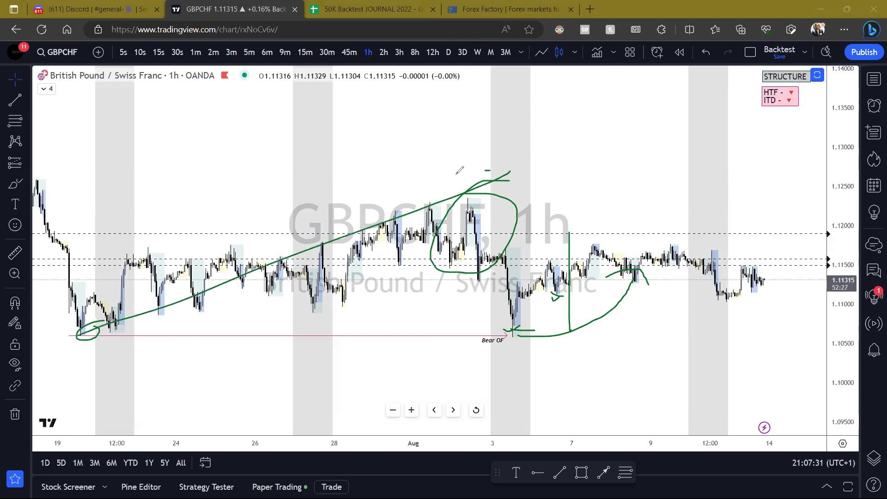
pyautogui.moveTo(257, 258); pyautogui.dragTo(557, 262)
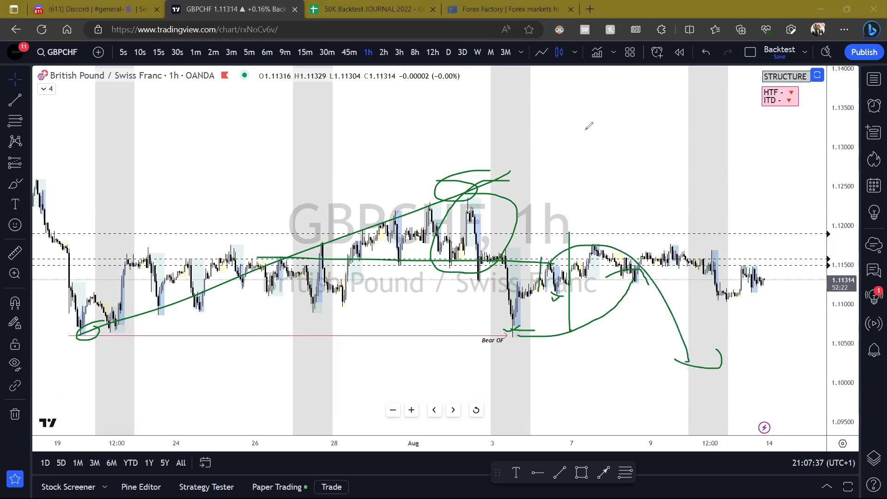
pyautogui.press('e')
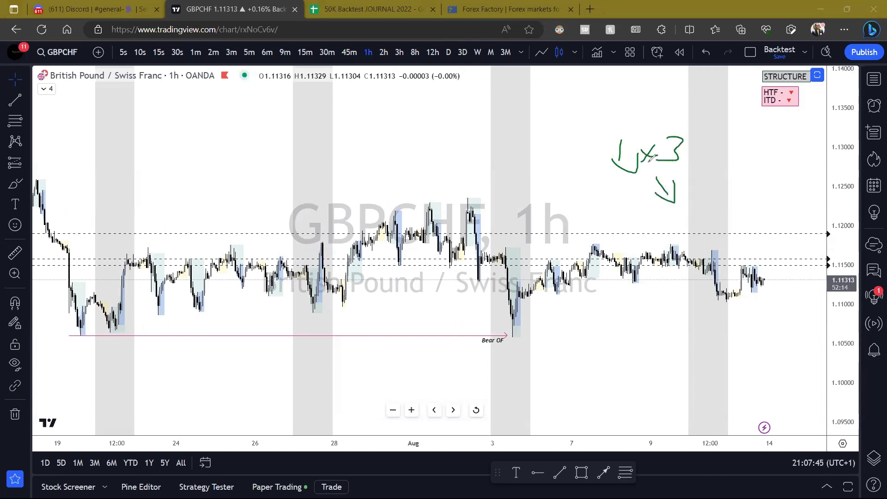
pyautogui.press('e')
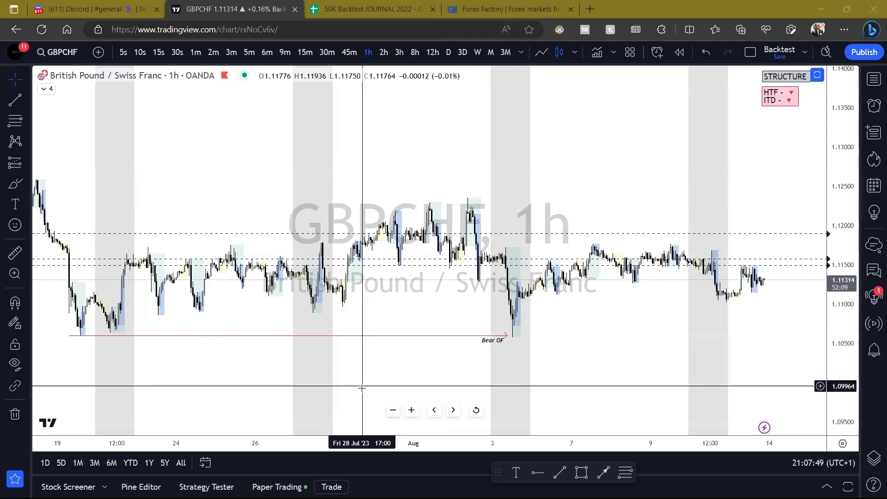
# Start a bar replay from about 10 August 2023 and examine the price action since the 3 August low.
pyautogui.click(679, 51)
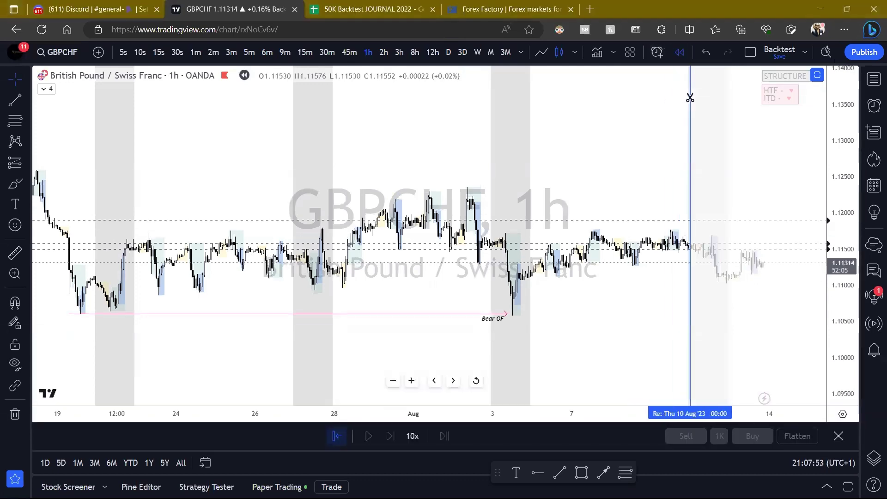
pyautogui.click(688, 98)
pyautogui.moveTo(842, 305); pyautogui.dragTo(840, 139)
pyautogui.scroll(3, 689, 297)
pyautogui.moveTo(669, 303); pyautogui.dragTo(494, 264)
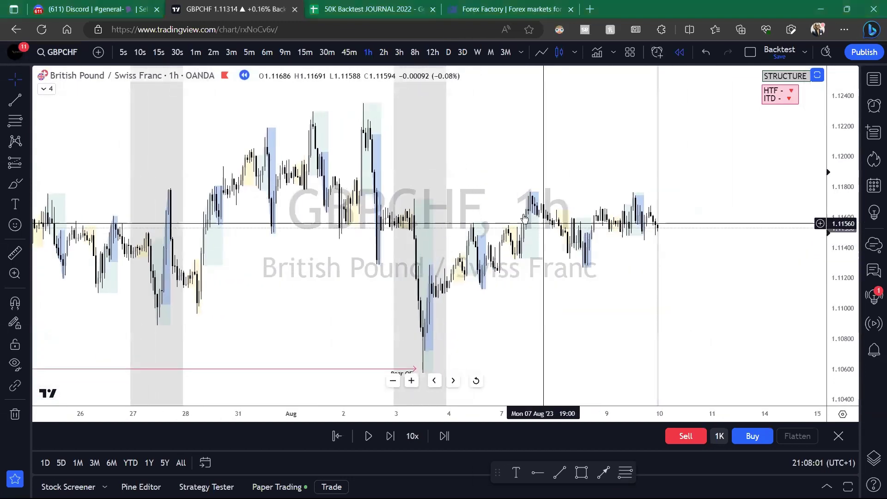
pyautogui.moveTo(598, 252); pyautogui.dragTo(549, 246)
pyautogui.scroll(3, 571, 248)
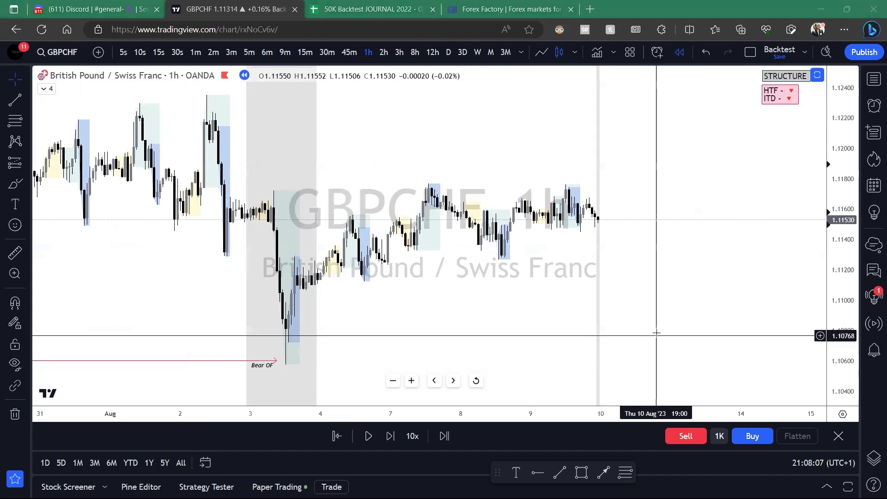
pyautogui.scroll(2, 681, 303)
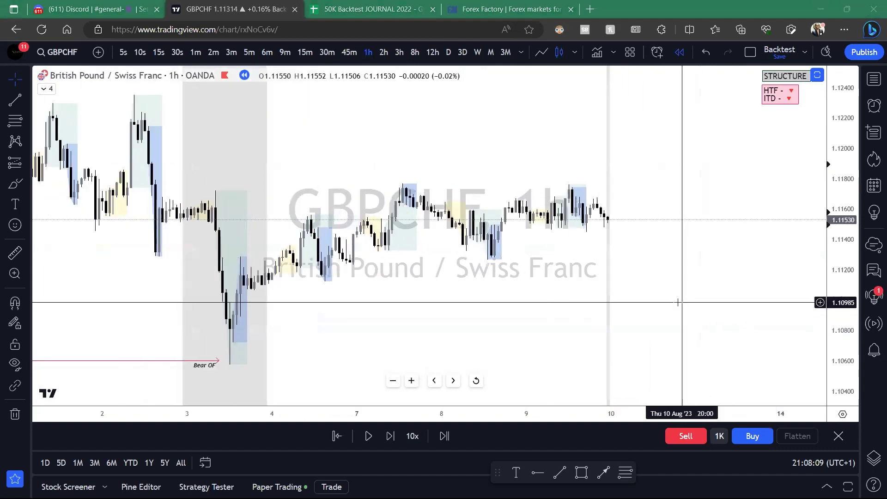
pyautogui.scroll(-5, 396, 236)
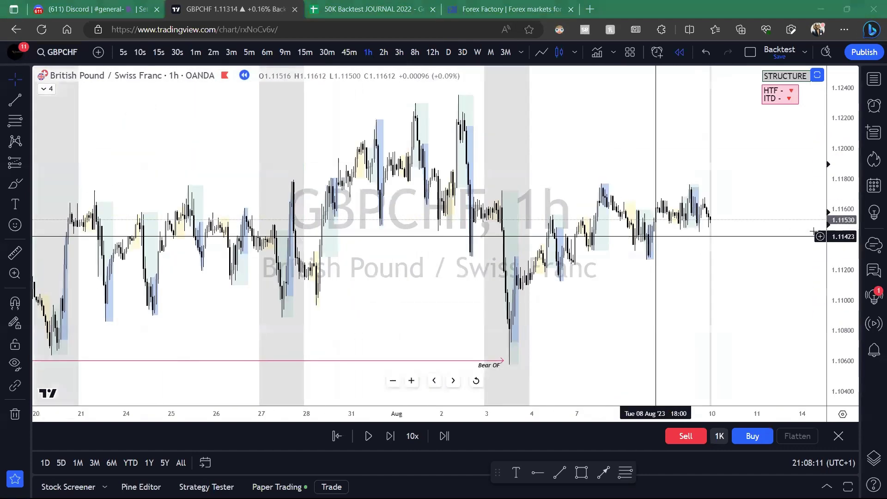
# Copy the circle marker at the 12 May low and paste it into the July–August section of the chart.
pyautogui.scroll(-4, 643, 266)
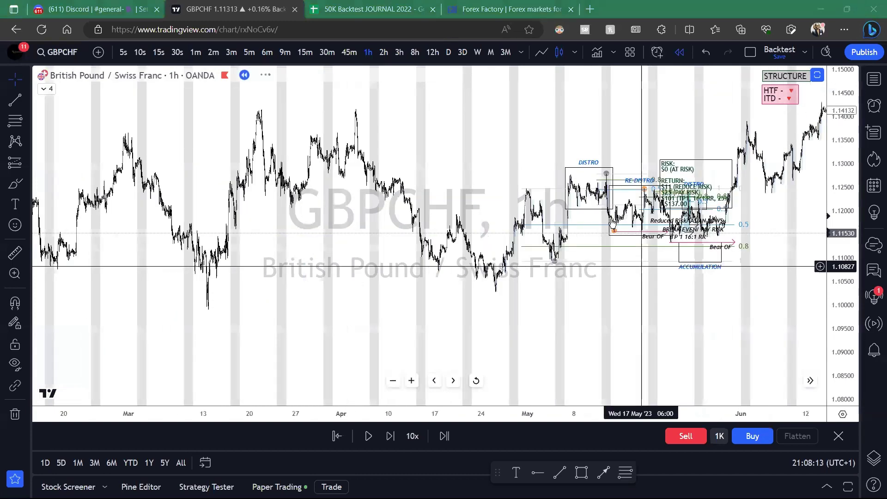
pyautogui.click(624, 229)
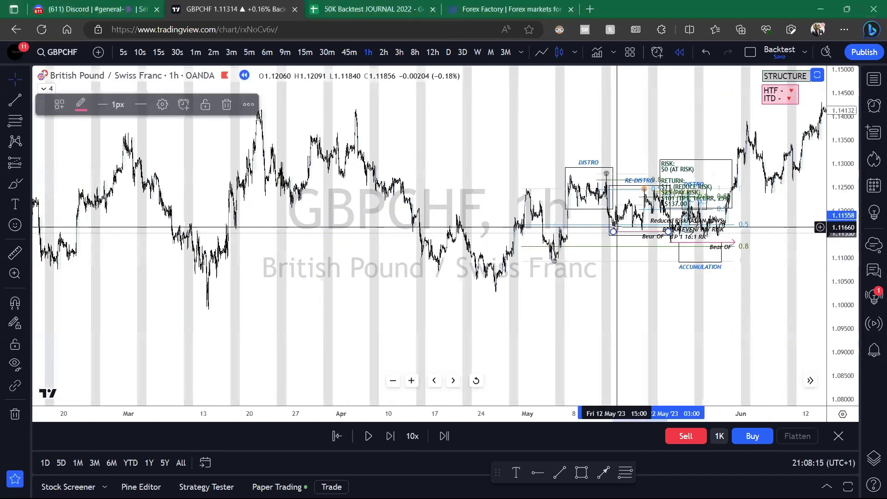
pyautogui.scroll(2, 822, 268)
pyautogui.scroll(5, 833, 272)
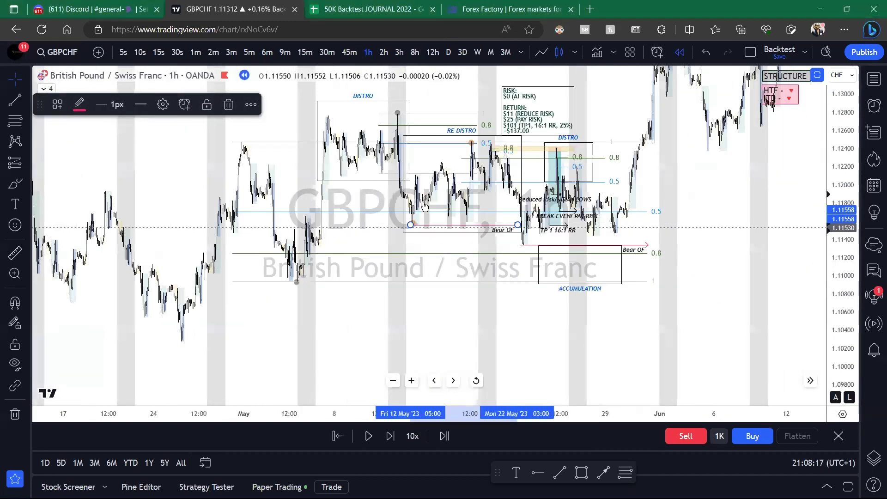
pyautogui.click(412, 199)
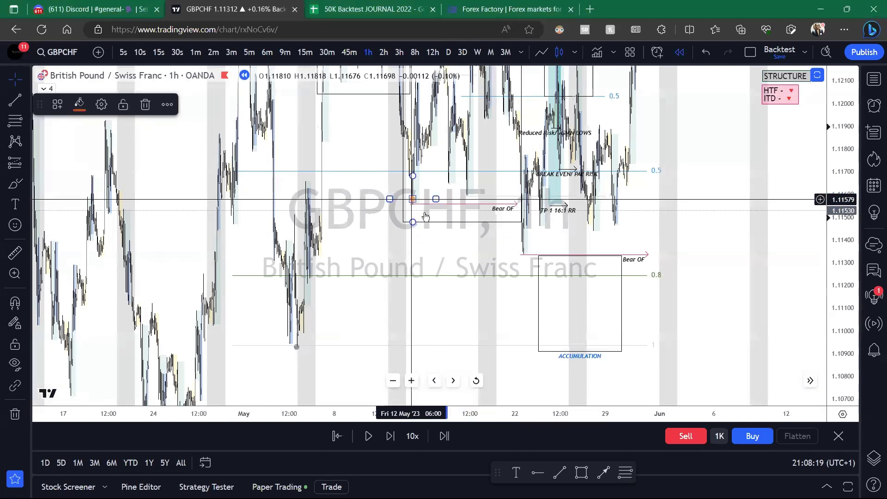
pyautogui.hscroll(10, 580, 254)
pyautogui.scroll(-5, 843, 260)
pyautogui.hscroll(-10, 749, 253)
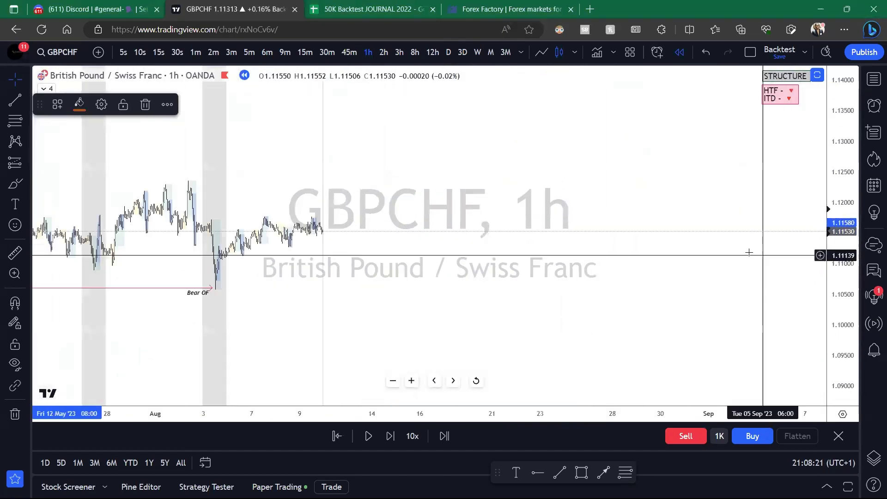
pyautogui.click(711, 259)
pyautogui.hotkey('ctrl', 'v')
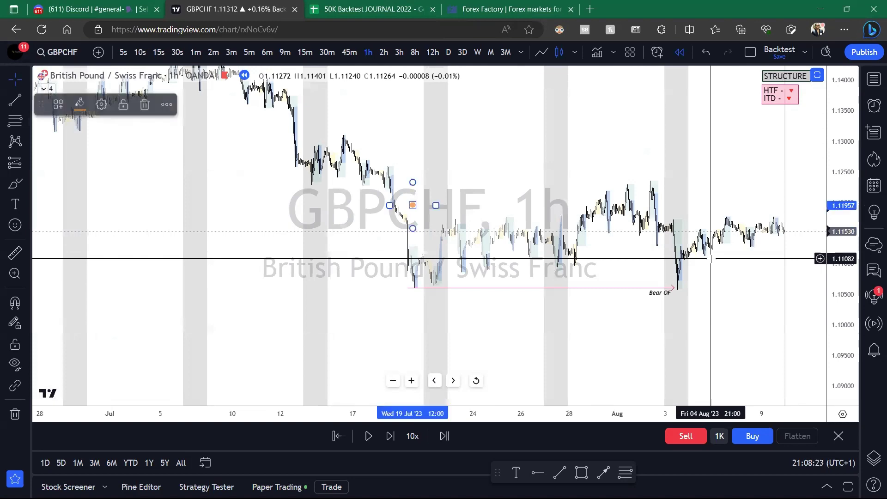
# Move the pasted circle marker onto the 3 August low at about 1.10577.
pyautogui.moveTo(414, 206); pyautogui.dragTo(703, 256)
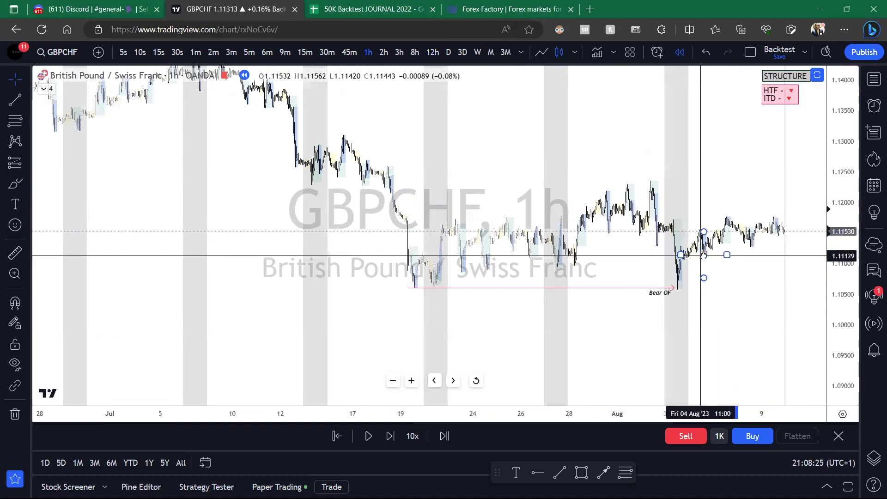
pyautogui.click(749, 283)
pyautogui.hscroll(-3, 808, 293)
pyautogui.scroll(5, 832, 301)
pyautogui.scroll(4, 764, 300)
pyautogui.scroll(3, 764, 300)
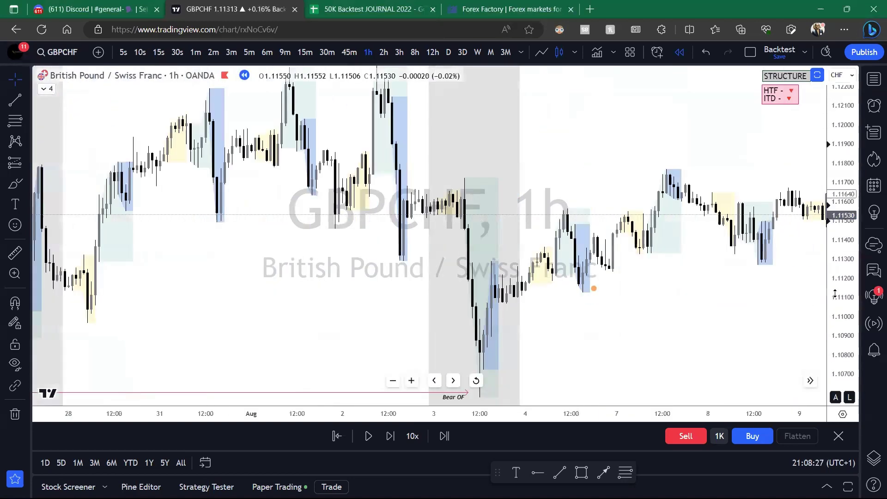
pyautogui.moveTo(554, 264)
pyautogui.mouseDown()
pyautogui.moveTo(406, 301)
pyautogui.moveTo(436, 305)
pyautogui.mouseUp()
# Duplicate the circle marker onto the 2 August high at about 1.12348 and apply the Bearish LTF template to the copy.
pyautogui.moveTo(438, 307); pyautogui.dragTo(336, 170)
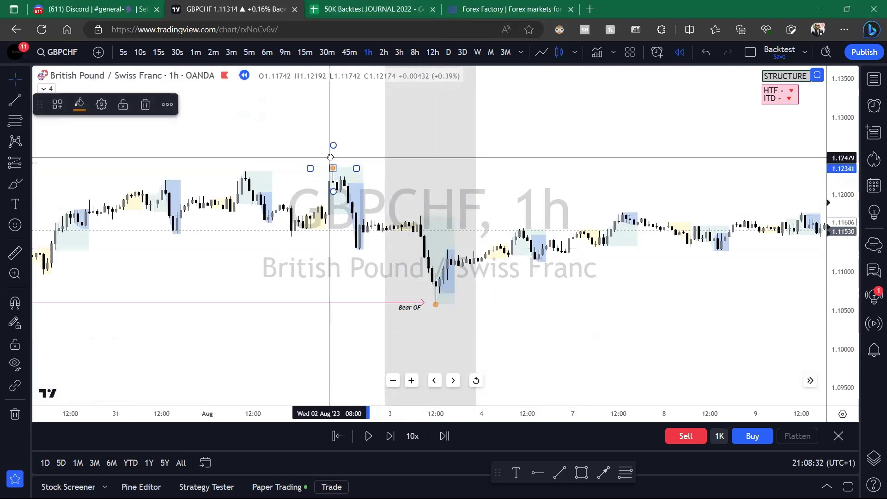
pyautogui.click(64, 106)
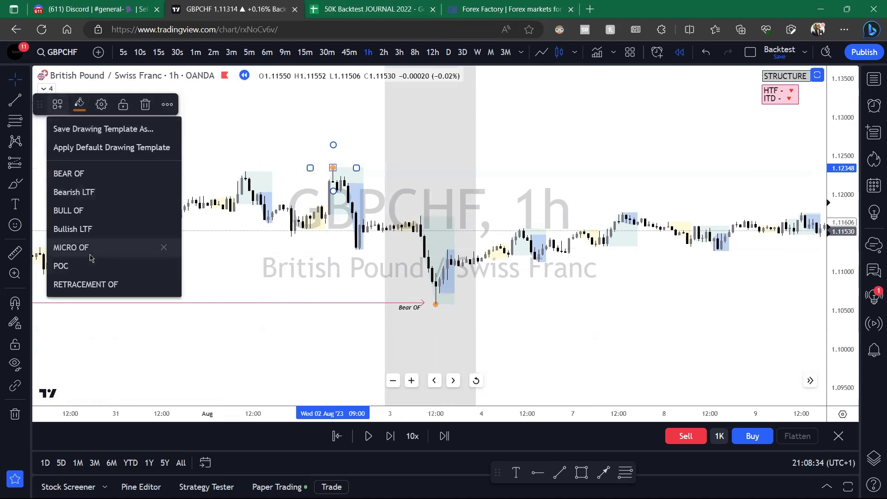
pyautogui.click(75, 179)
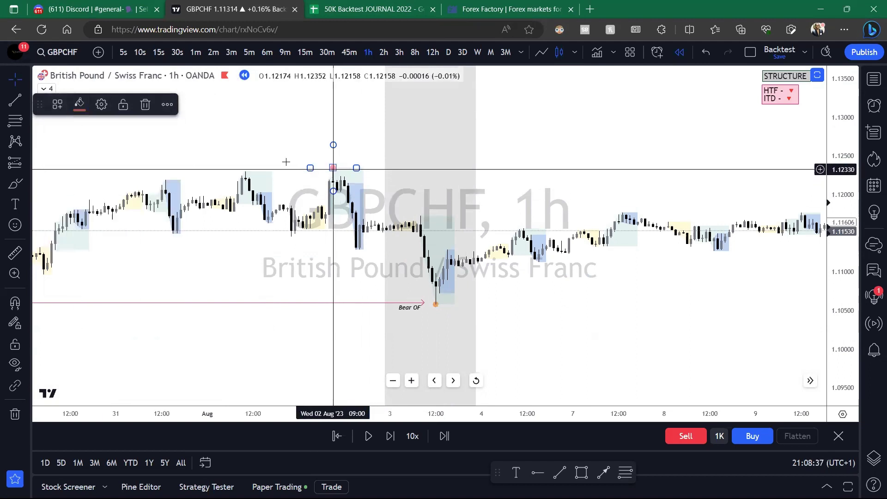
pyautogui.click(58, 104)
pyautogui.click(70, 173)
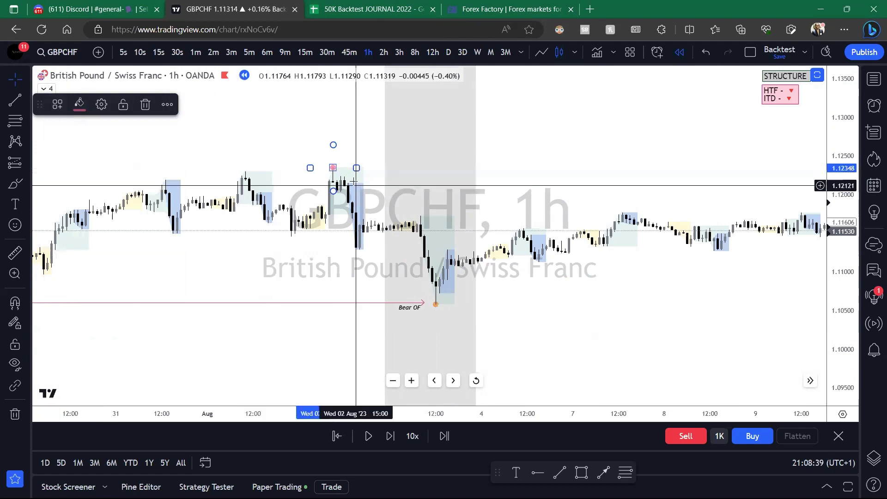
pyautogui.click(57, 106)
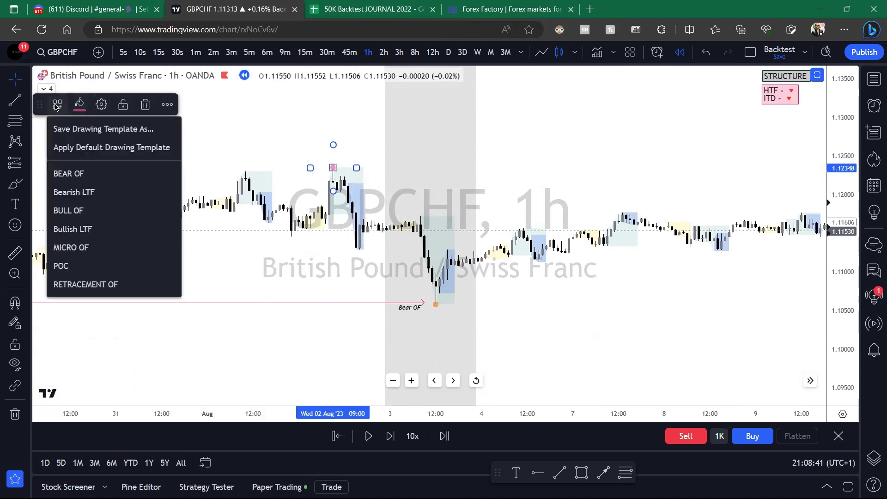
pyautogui.click(84, 191)
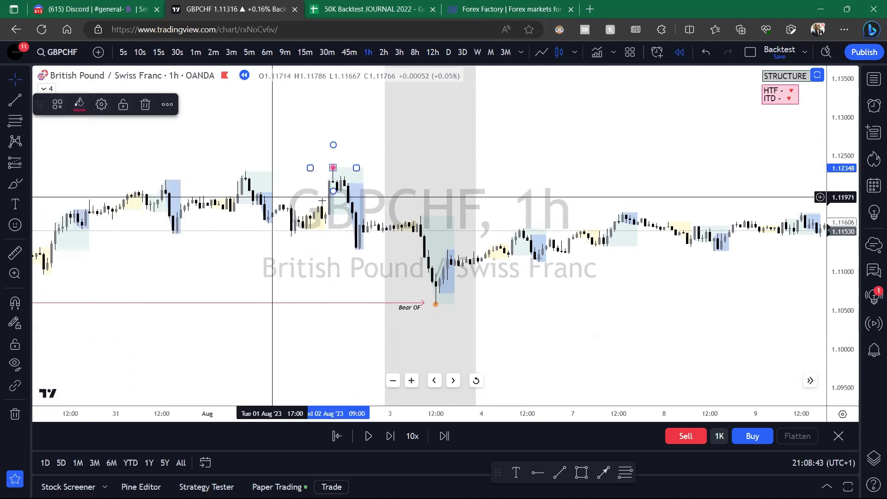
# Apply the Bearish LTF template to the circle marker at the 3 August low.
pyautogui.click(435, 304)
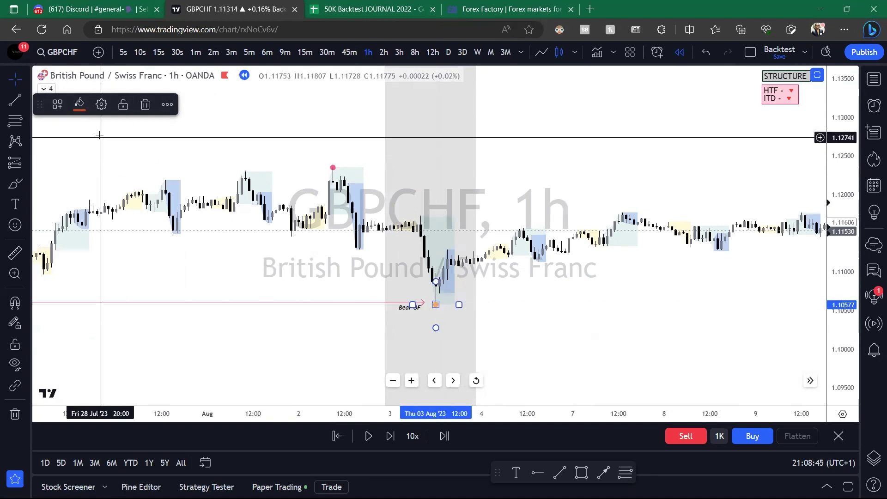
pyautogui.click(57, 105)
pyautogui.click(78, 194)
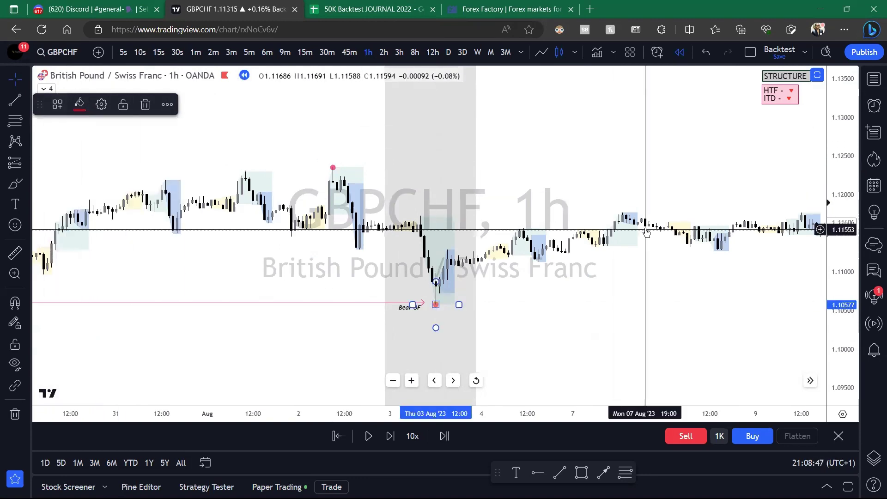
# Draw a Fibonacci retracement from about 1.10611 on 19 July up to the level of the 2 August high, ending on 9 August.
pyautogui.scroll(-5, 643, 234)
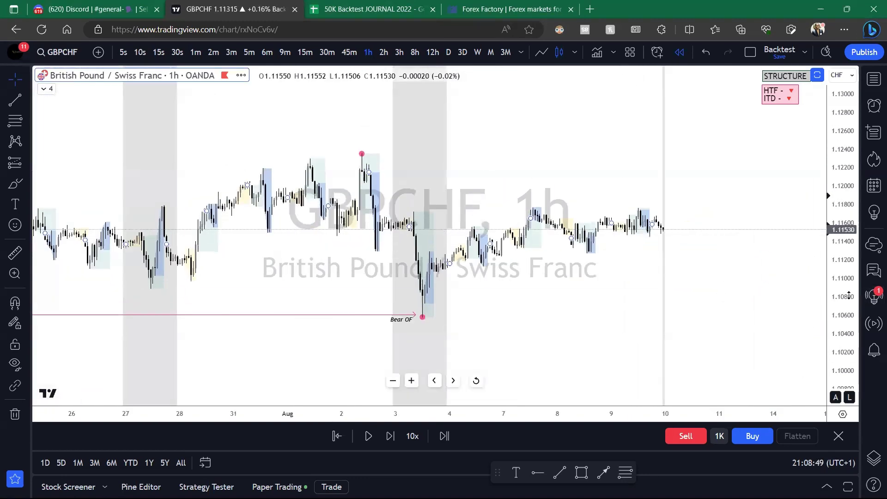
pyautogui.scroll(2, 550, 304)
pyautogui.scroll(-4, 550, 304)
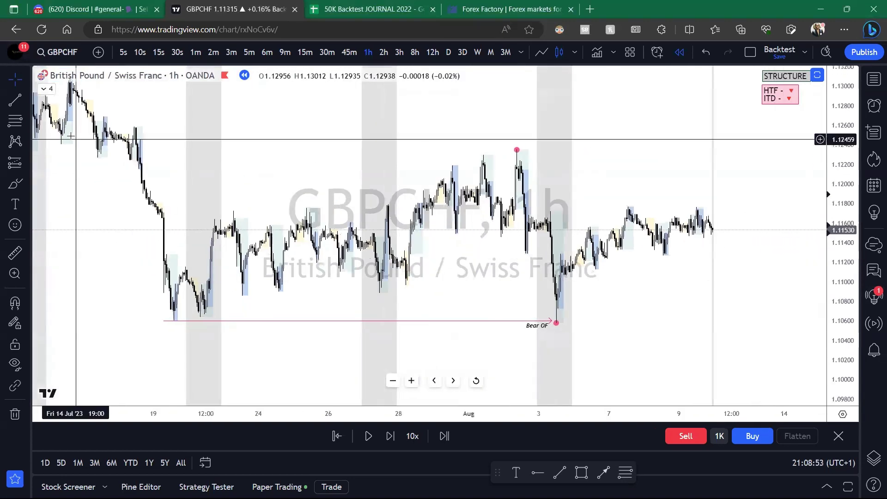
pyautogui.click(15, 121)
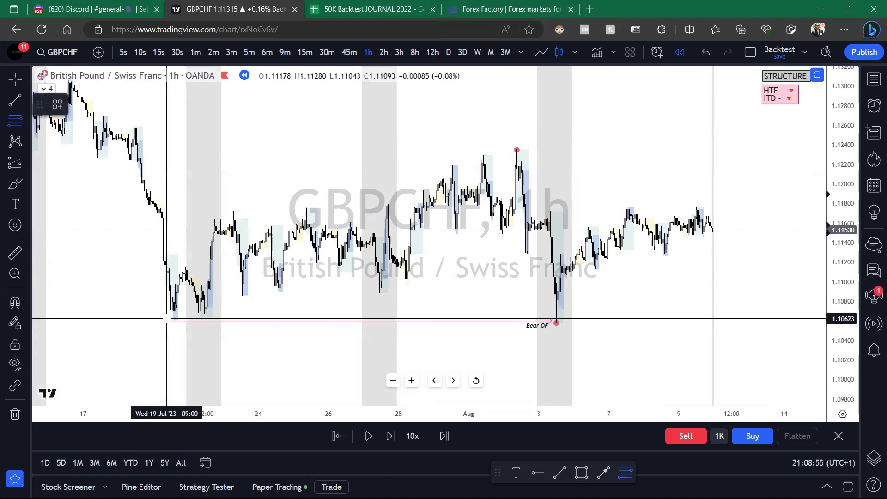
pyautogui.click(167, 320)
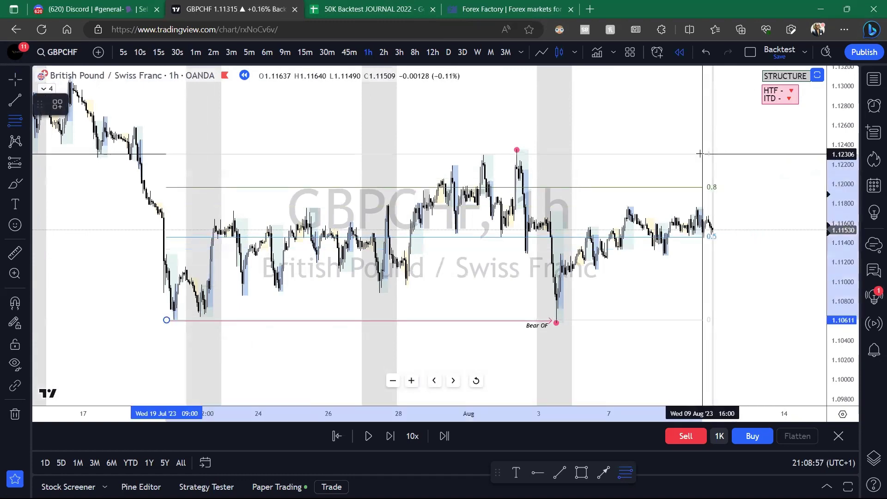
pyautogui.click(700, 148)
# Examine the candles around the 2 August high, and switch to Forex Factory to show the economic calendar for Aug 2, 2023.
pyautogui.moveTo(684, 213); pyautogui.dragTo(600, 184)
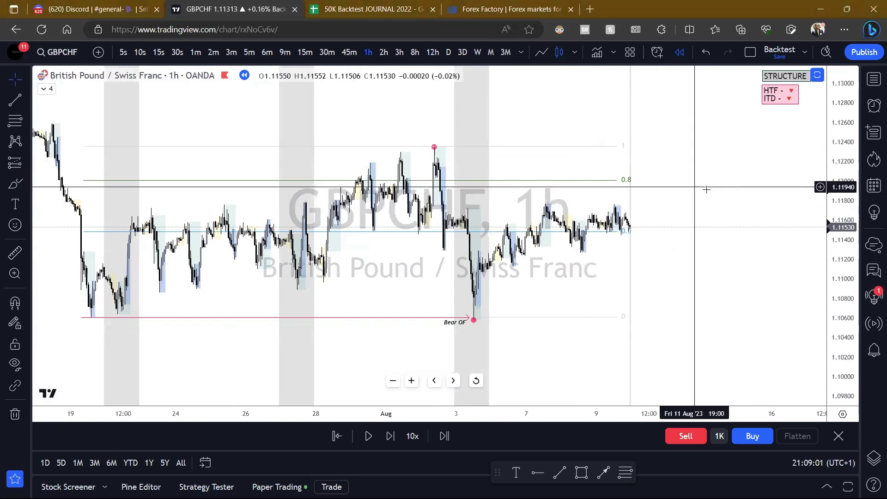
pyautogui.moveTo(706, 188); pyautogui.dragTo(696, 189)
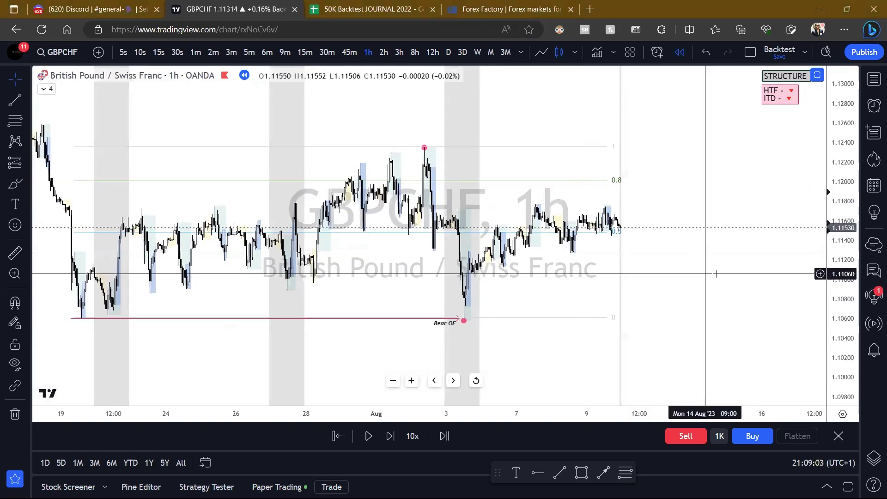
pyautogui.scroll(4, 683, 284)
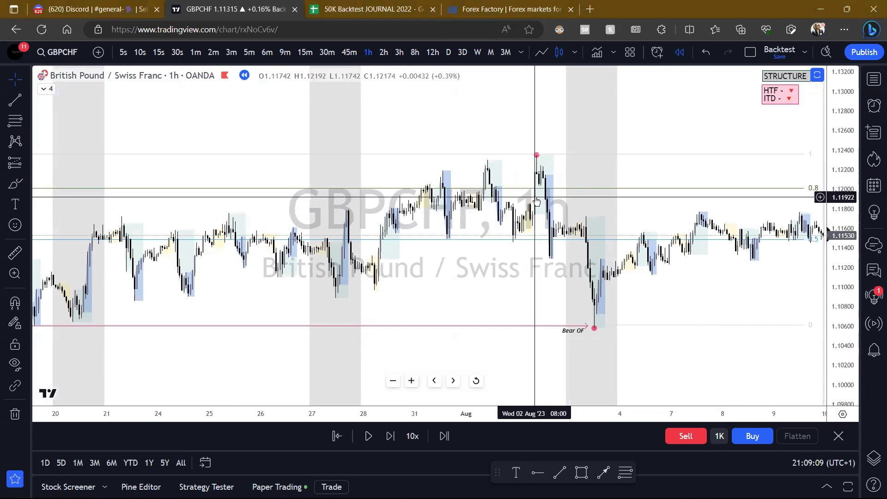
pyautogui.scroll(2, 536, 199)
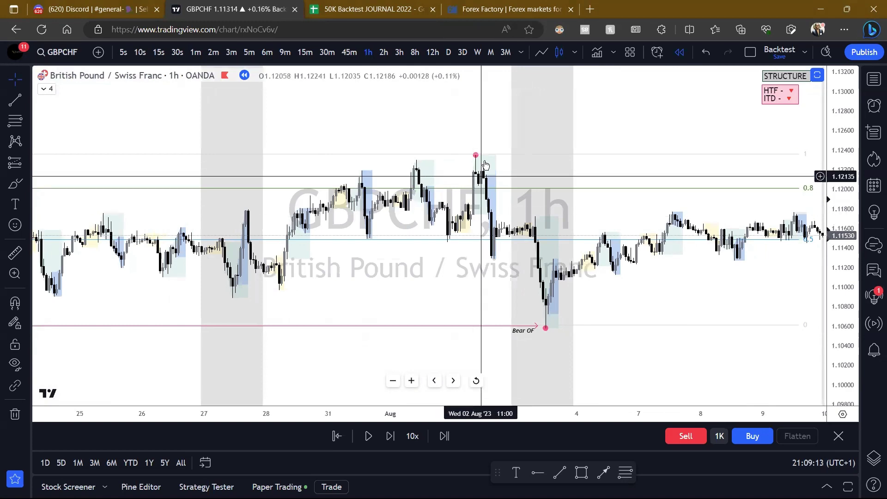
pyautogui.click(485, 8)
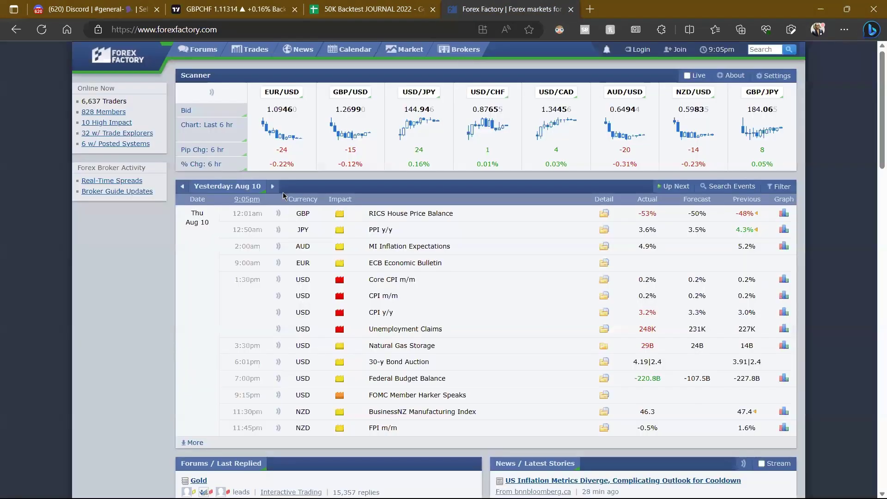
pyautogui.click(248, 186)
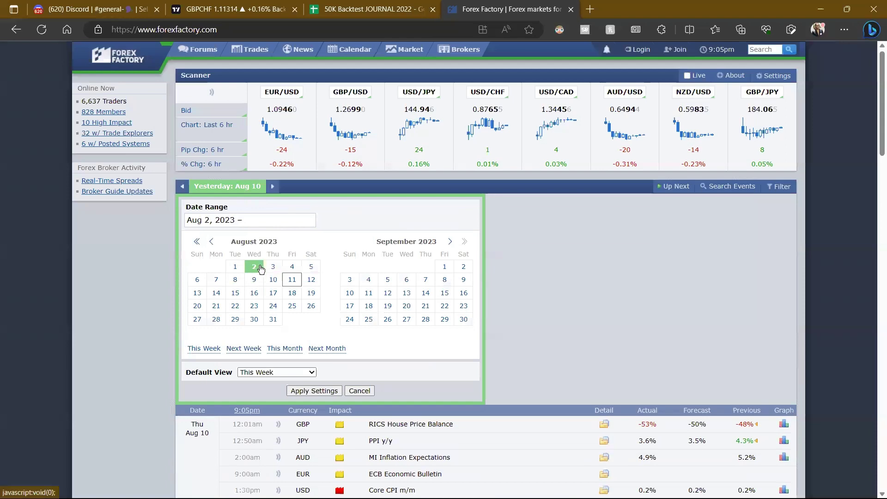
pyautogui.click(314, 391)
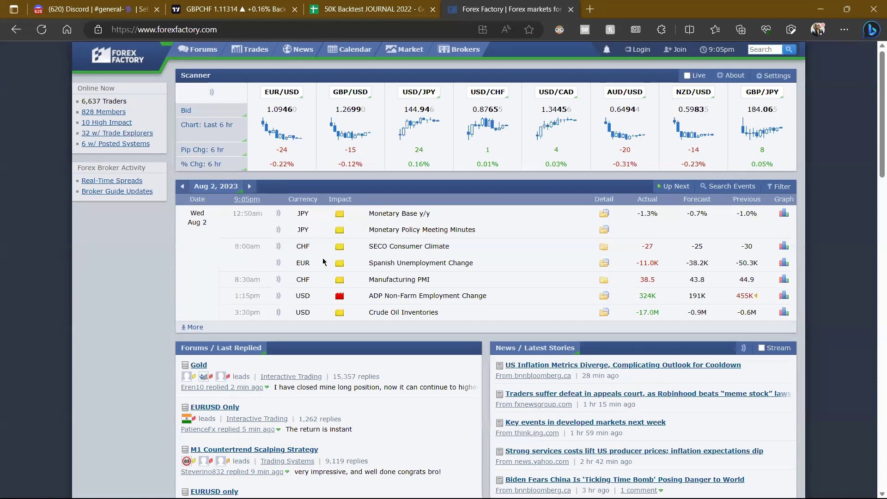
# Hide the yellow-impact events in the 2 August calendar and show them again.
pyautogui.click(775, 189)
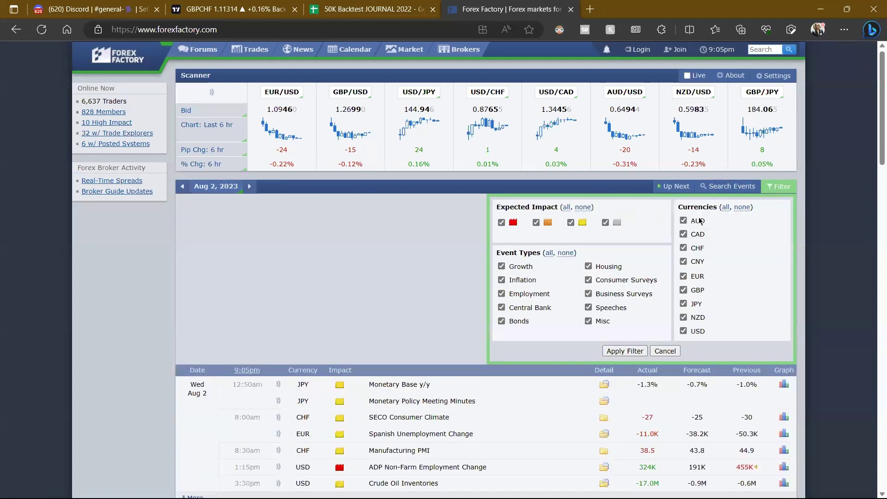
pyautogui.click(637, 351)
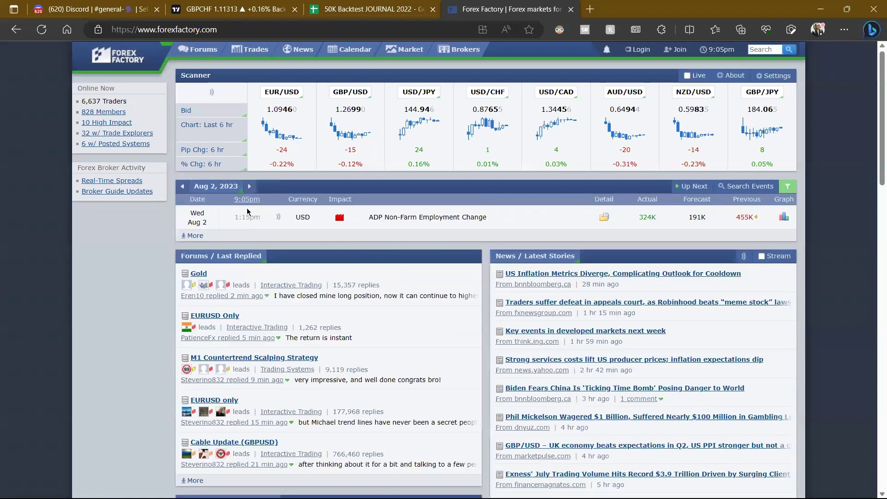
pyautogui.click(786, 187)
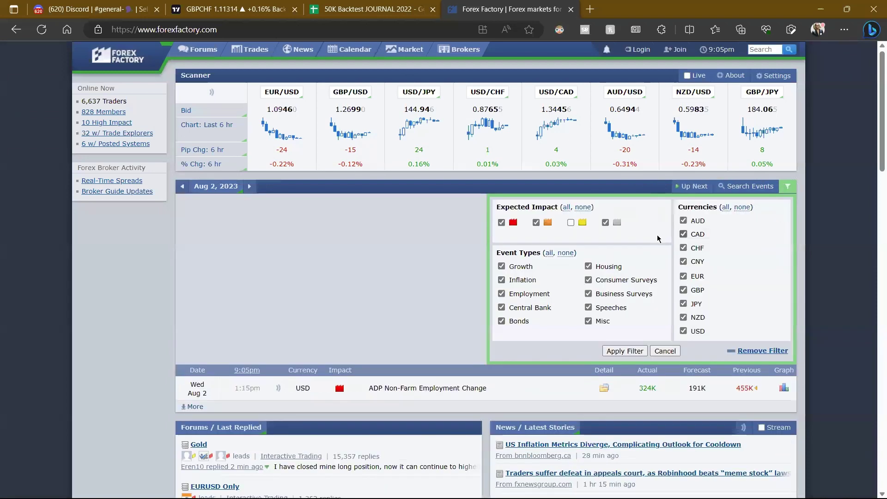
pyautogui.click(629, 352)
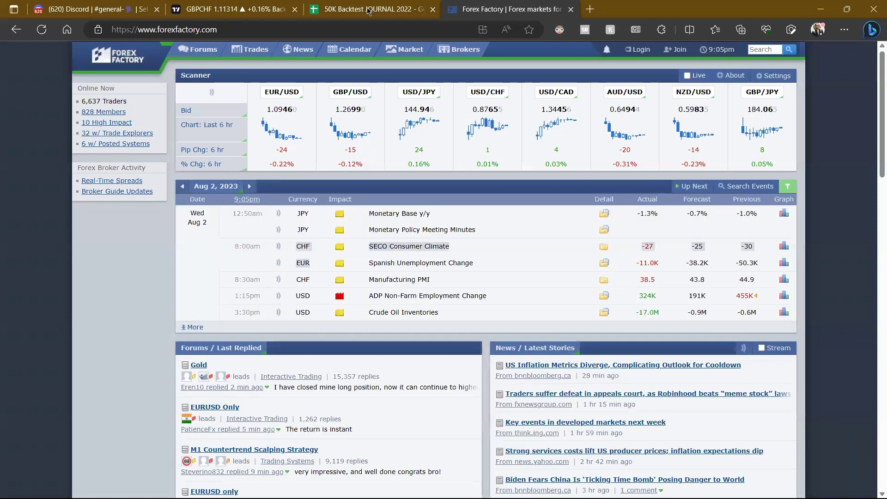
# Switch to TradingView and compare the GBPCHF swing on the 2-hour and 4-hour intervals, staying in replay mode.
pyautogui.click(254, 6)
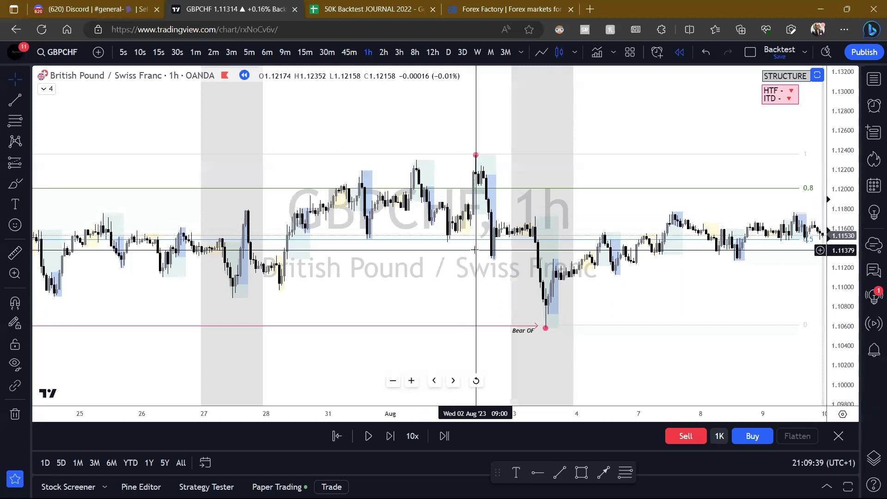
pyautogui.scroll(1, 428, 251)
pyautogui.moveTo(427, 251); pyautogui.dragTo(369, 251)
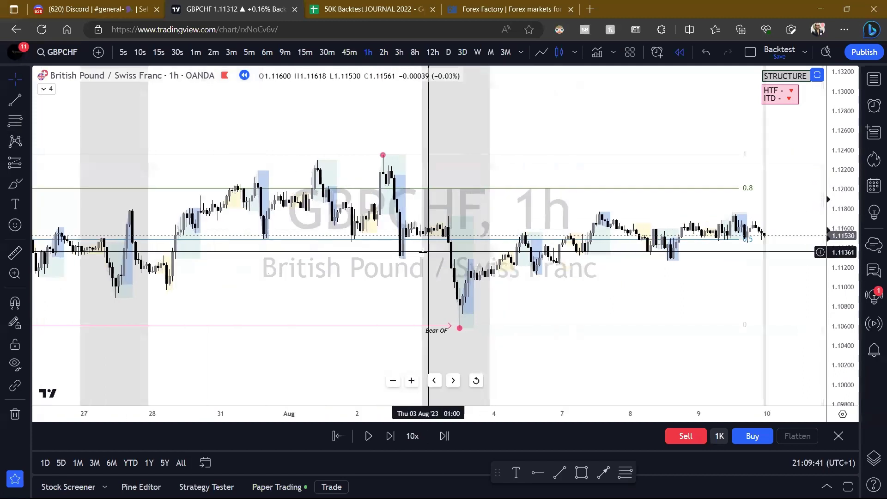
pyautogui.click(686, 55)
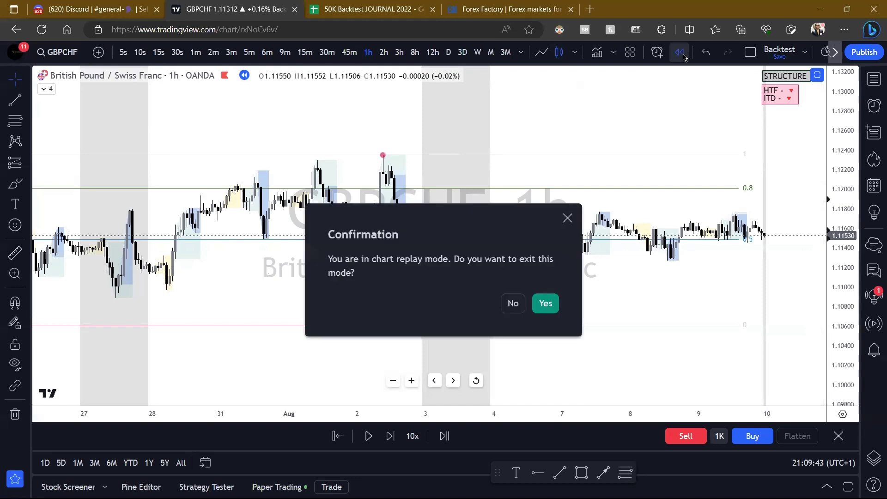
pyautogui.click(568, 220)
pyautogui.write('2')
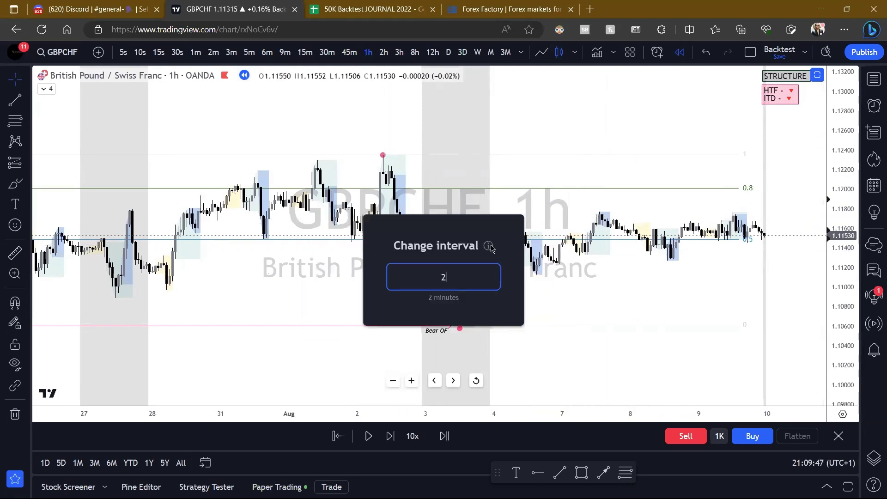
pyautogui.write('h')
pyautogui.press('Return')
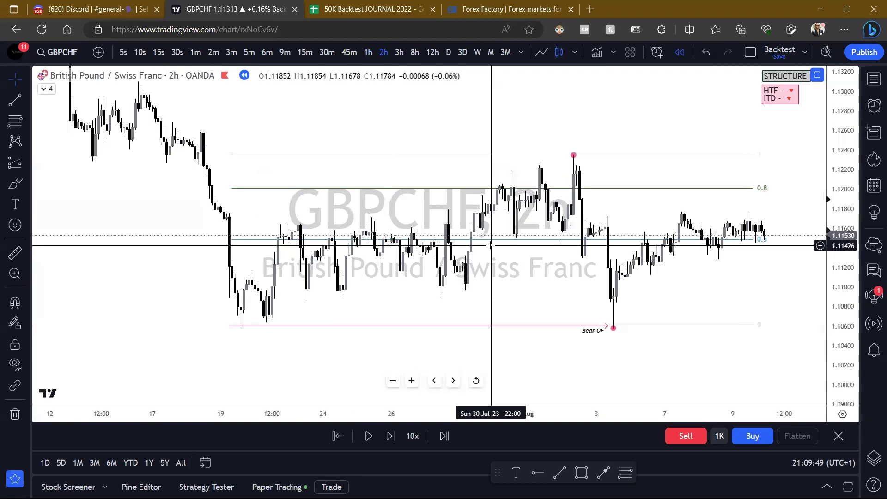
pyautogui.write('4h')
pyautogui.press('Return')
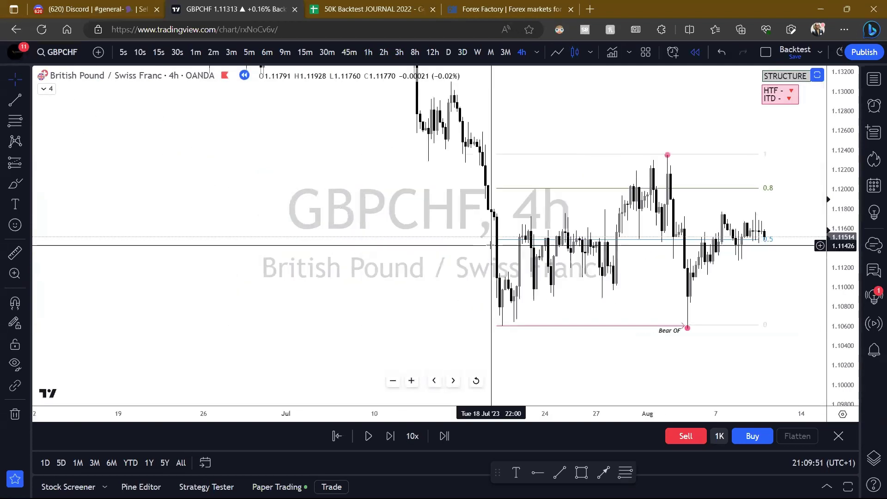
# Set the GBPCHF chart interval to 100 minutes.
pyautogui.write('100')
pyautogui.press('Return')
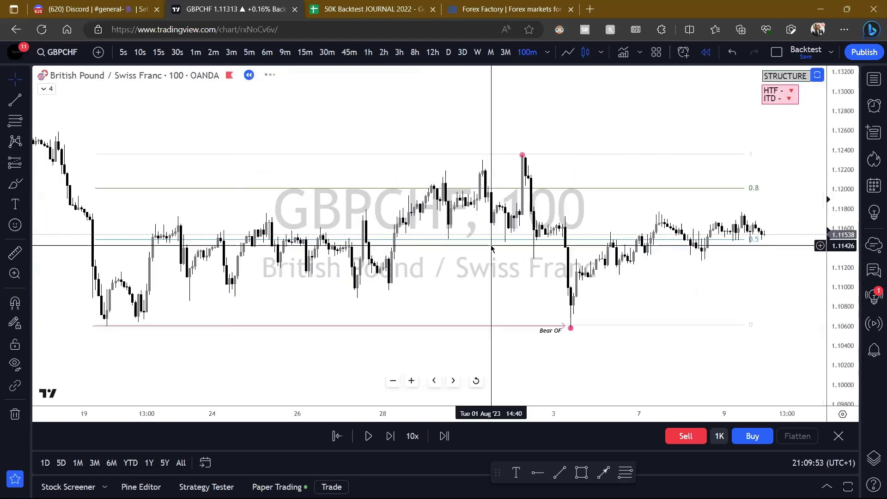
pyautogui.write('100')
pyautogui.press('Return')
# Draw a Fibonacci retracement from about 1.11739 on 2 August 04:40 up to about 1.12324 on 4 August.
pyautogui.moveTo(446, 282); pyautogui.dragTo(413, 295)
pyautogui.click(15, 121)
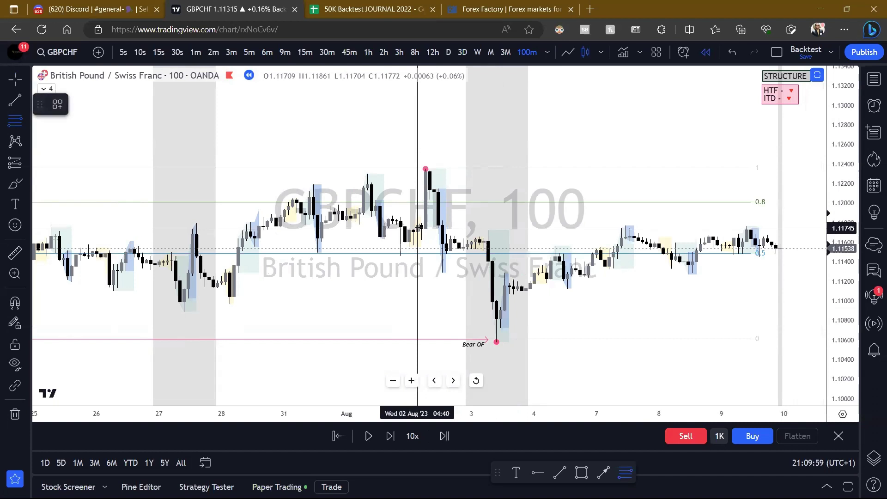
pyautogui.click(417, 229)
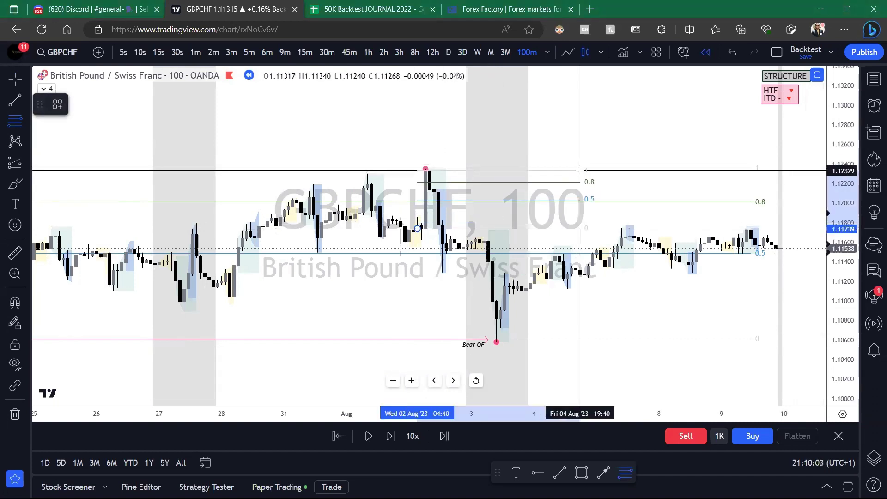
pyautogui.click(581, 171)
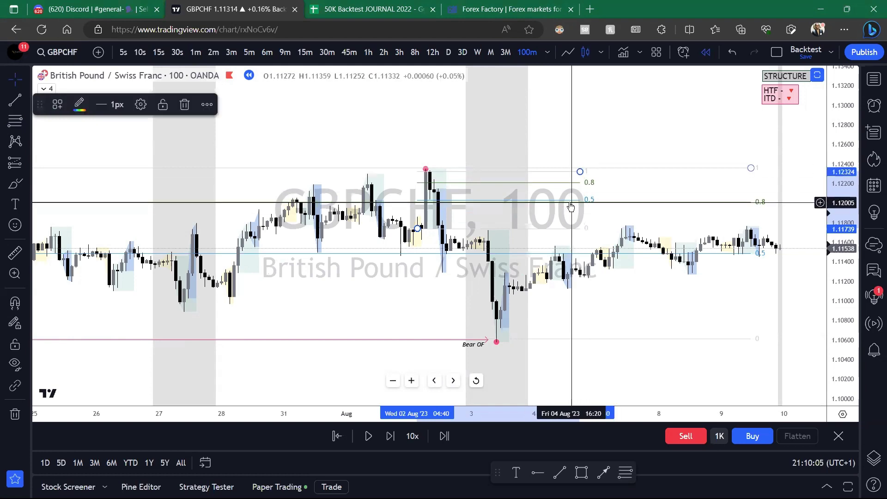
# Draw a Fibonacci retracement from about 1.10581 on 9 August to about 1.12353 on 2 August and apply the FIBO template.
pyautogui.moveTo(629, 193); pyautogui.dragTo(557, 193)
pyautogui.scroll(-1, 507, 217)
pyautogui.scroll(-2, 506, 217)
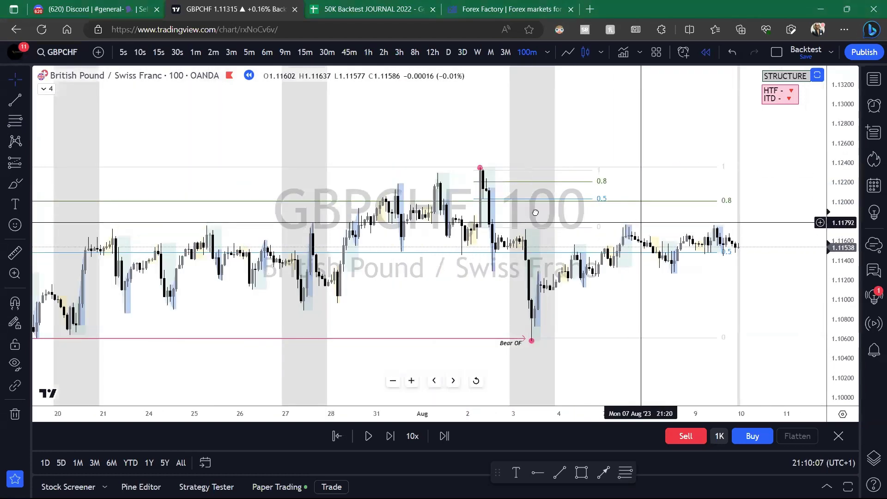
pyautogui.moveTo(639, 222); pyautogui.dragTo(528, 217)
pyautogui.click(14, 120)
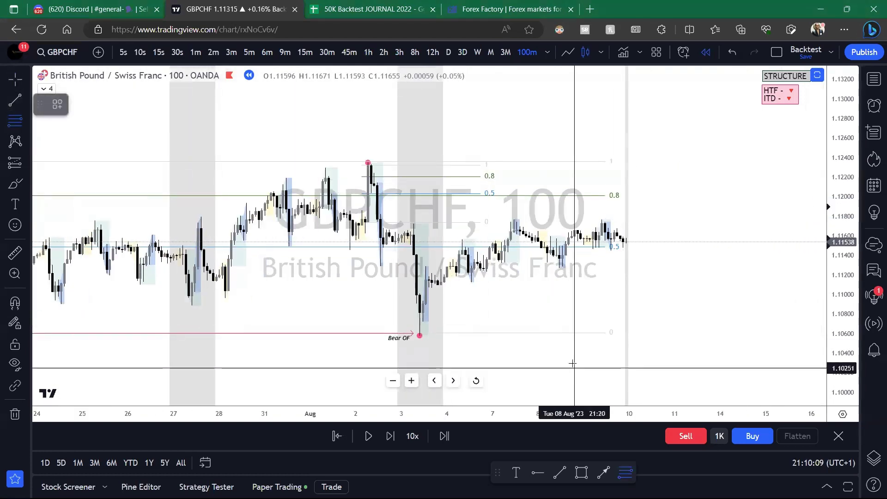
pyautogui.click(611, 335)
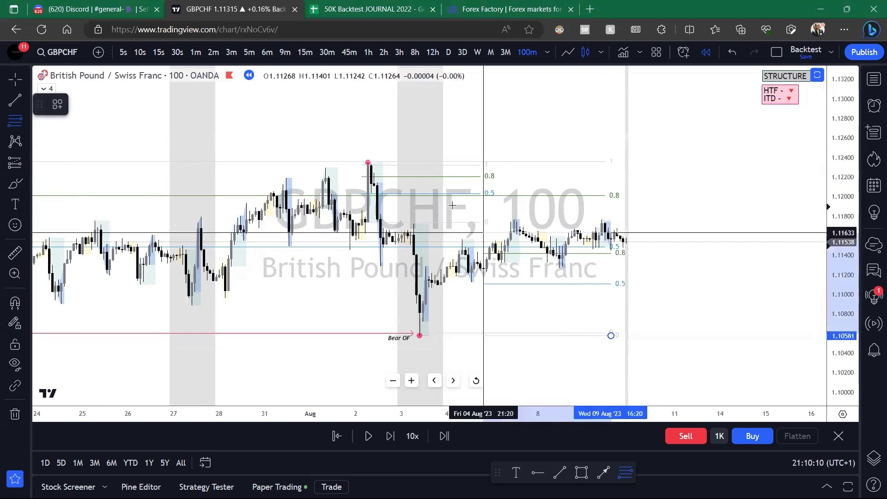
pyautogui.click(360, 162)
pyautogui.click(57, 105)
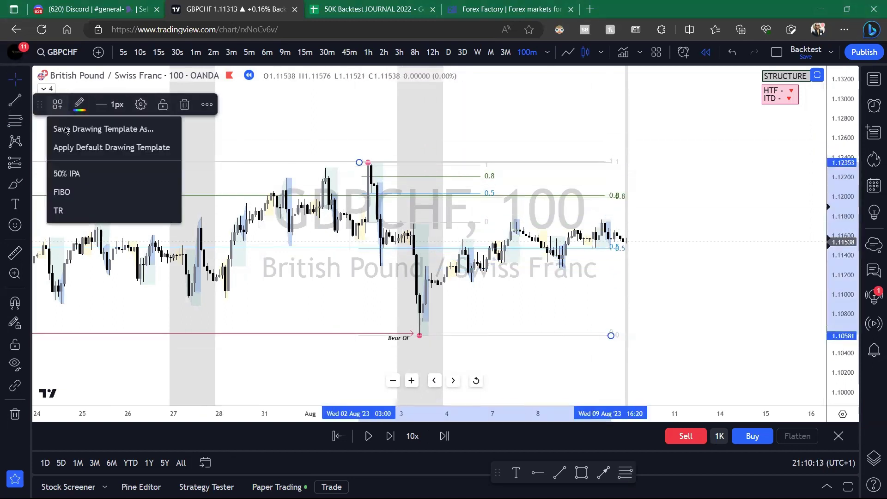
pyautogui.click(65, 191)
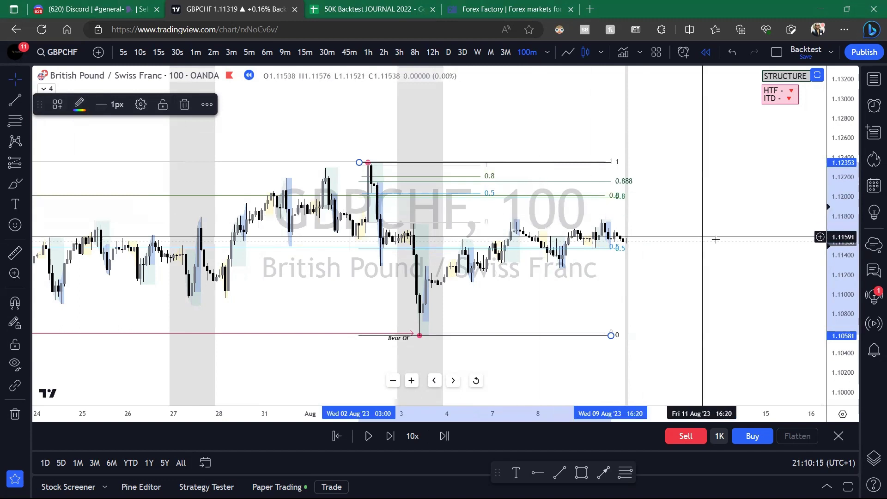
# Draw a rectangle from about 1.12333 on 3 August to about 1.12004 on 11 August and apply the BEARISH EXTREME template.
pyautogui.moveTo(845, 266); pyautogui.dragTo(845, 232)
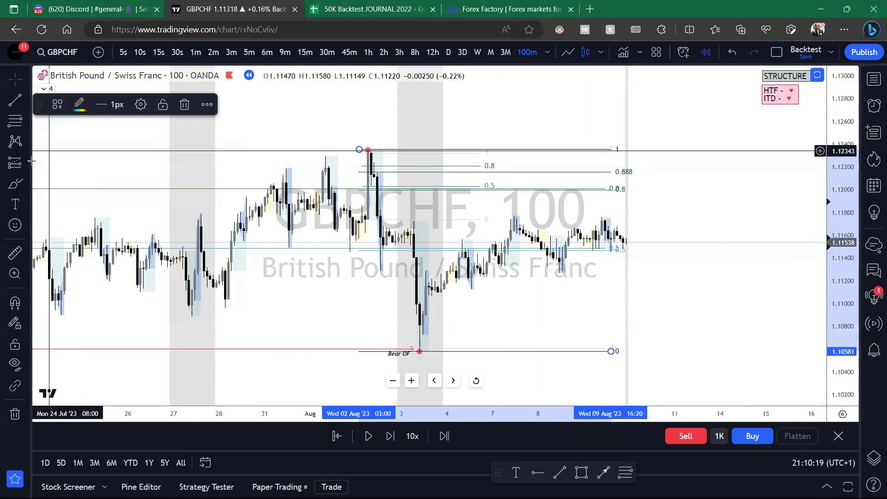
pyautogui.click(27, 167)
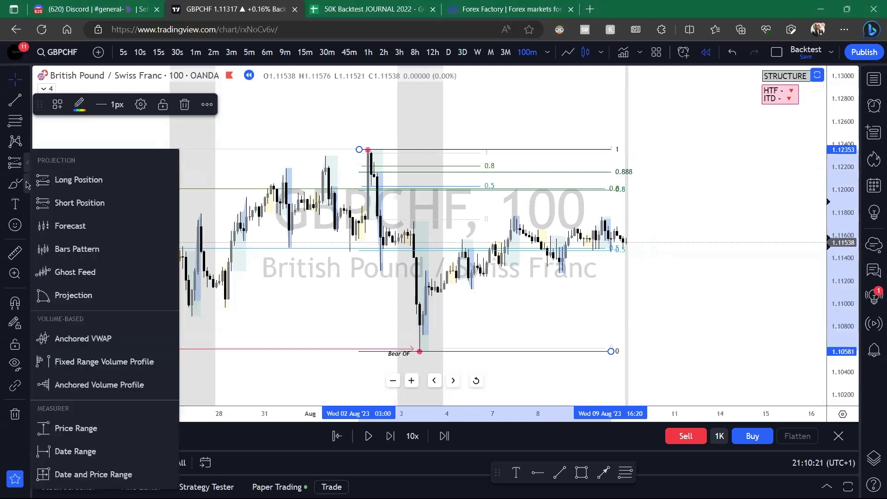
pyautogui.click(26, 183)
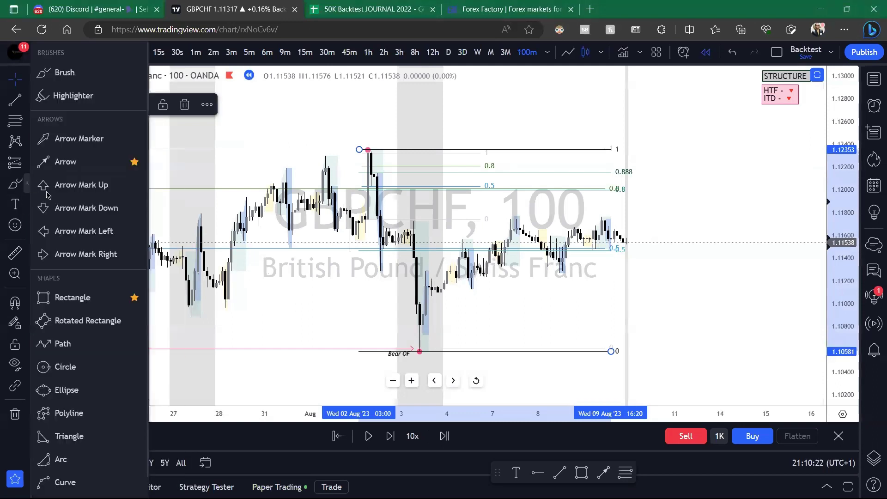
pyautogui.click(66, 302)
pyautogui.click(420, 151)
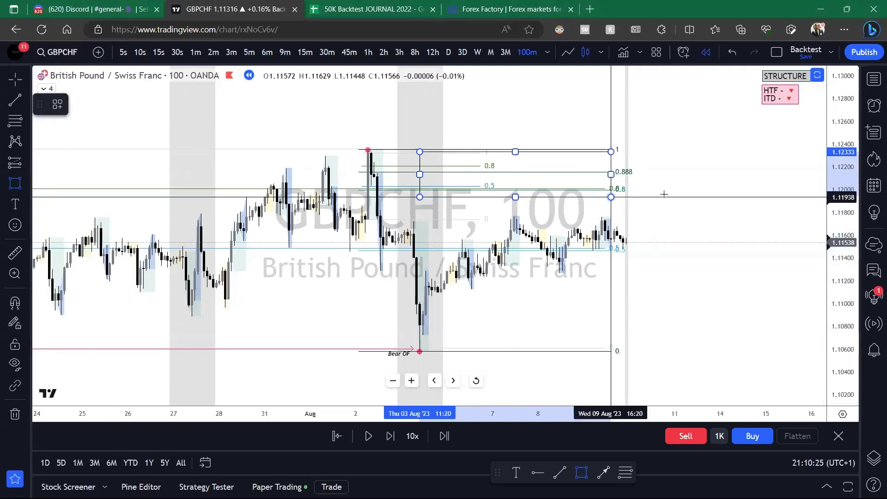
pyautogui.click(674, 189)
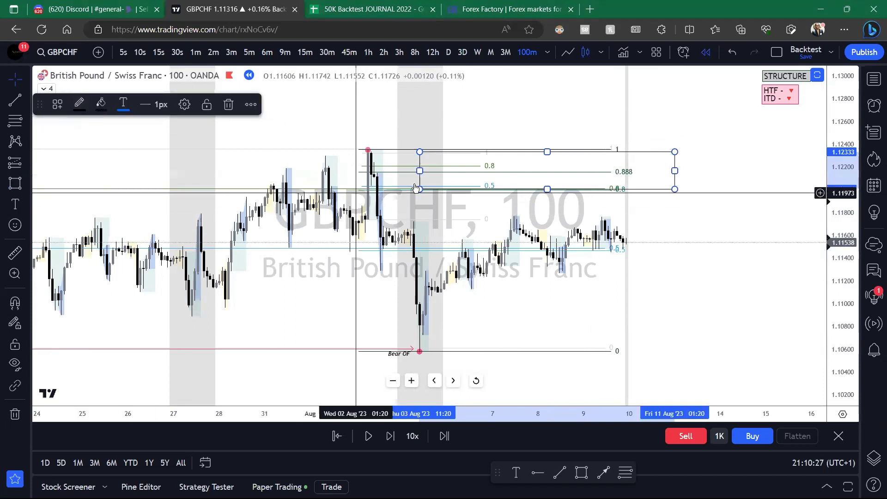
pyautogui.click(58, 105)
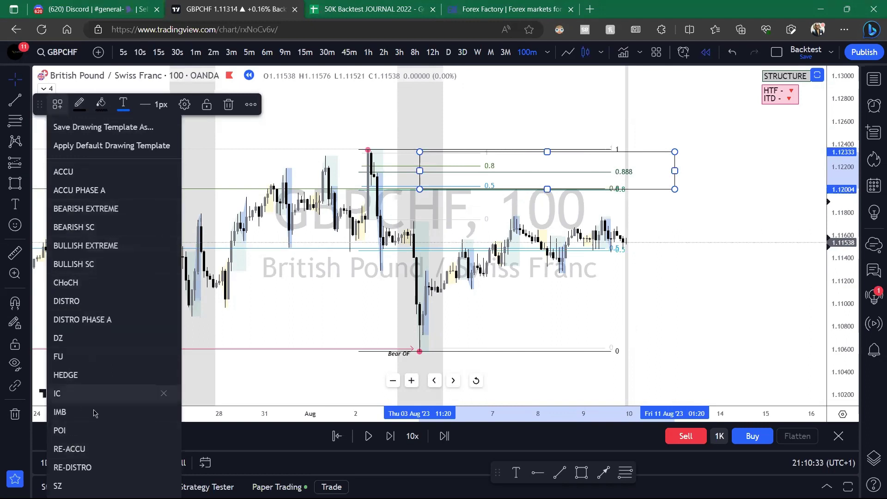
pyautogui.click(86, 209)
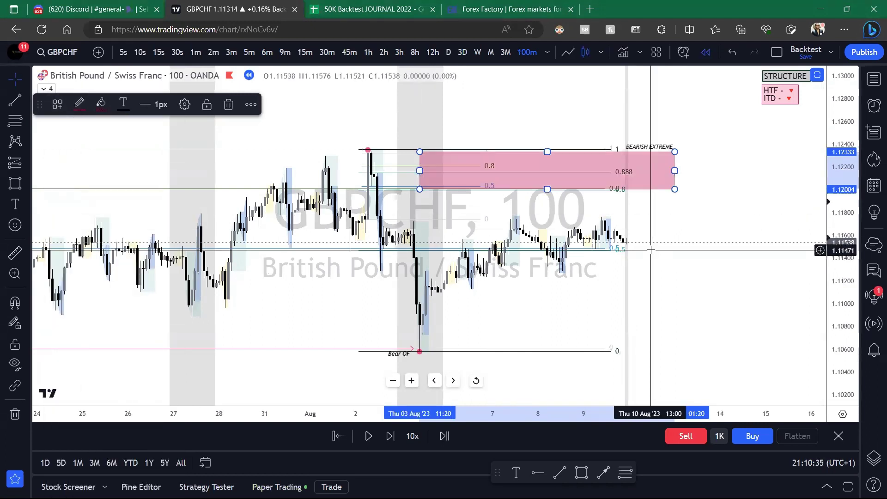
pyautogui.click(15, 162)
pyautogui.click(594, 175)
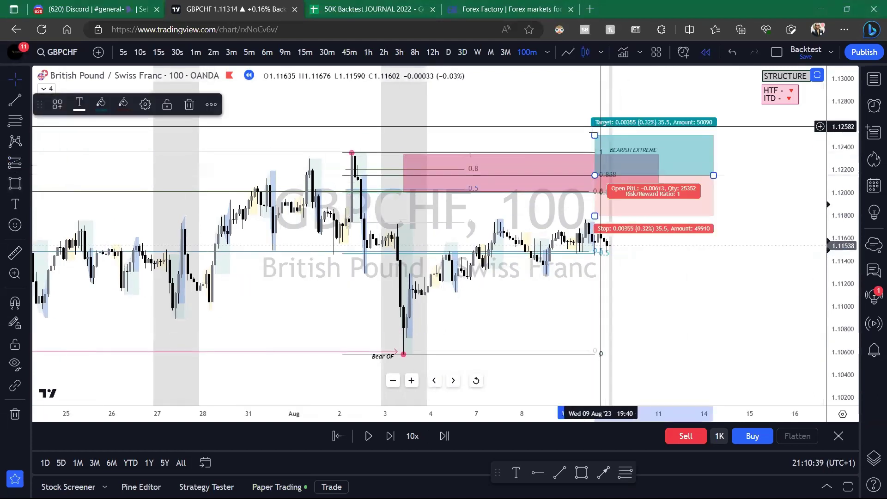
pyautogui.press('Delete')
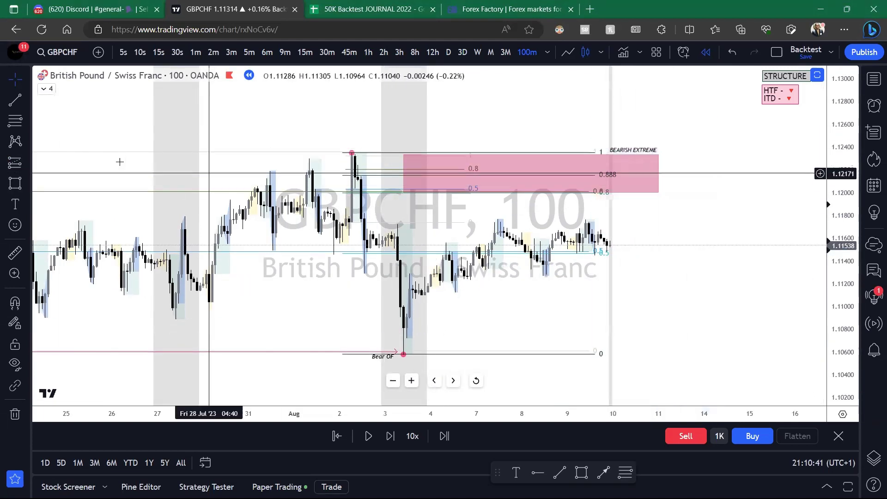
# Place a short position with entry at the 0.888 level, stop at about 1.12354 and target at the Fibonacci 0 level.
pyautogui.click(25, 169)
pyautogui.click(53, 202)
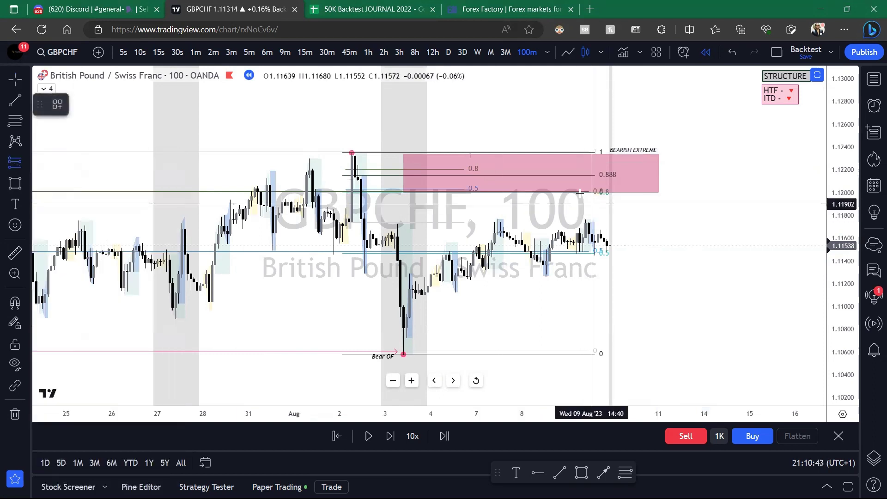
pyautogui.click(602, 175)
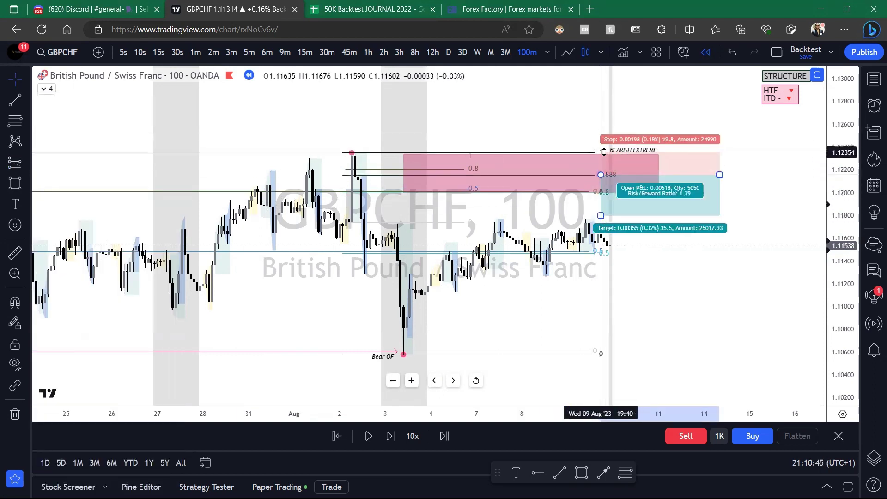
pyautogui.moveTo(601, 215); pyautogui.dragTo(616, 357)
pyautogui.click(585, 333)
# Move the short position into the blank space after the latest candle, starting around midday on 10 August.
pyautogui.scroll(-7, 588, 322)
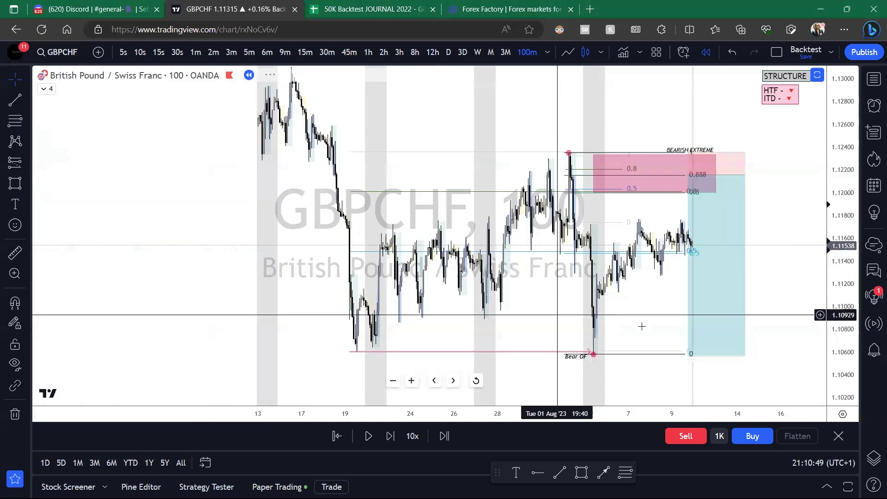
pyautogui.moveTo(642, 321); pyautogui.dragTo(649, 257)
pyautogui.moveTo(773, 189); pyautogui.dragTo(689, 273)
pyautogui.moveTo(625, 238); pyautogui.dragTo(639, 234)
pyautogui.moveTo(617, 168); pyautogui.dragTo(624, 195)
pyautogui.click(711, 226)
pyautogui.scroll(4, 744, 254)
pyautogui.hscroll(-2, 716, 263)
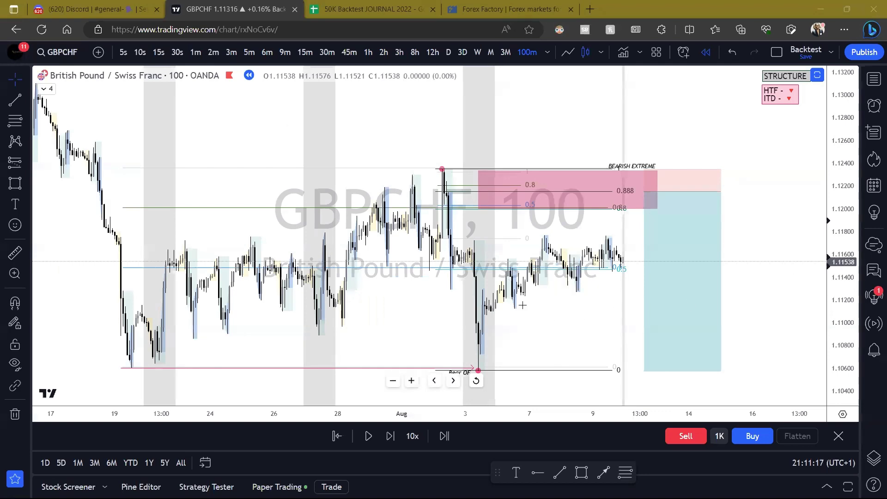
# Mark the 4 August swing high and low and the 7 August high with copied circle markers using the RETRACEMENT OF template.
pyautogui.moveTo(556, 319); pyautogui.dragTo(347, 283)
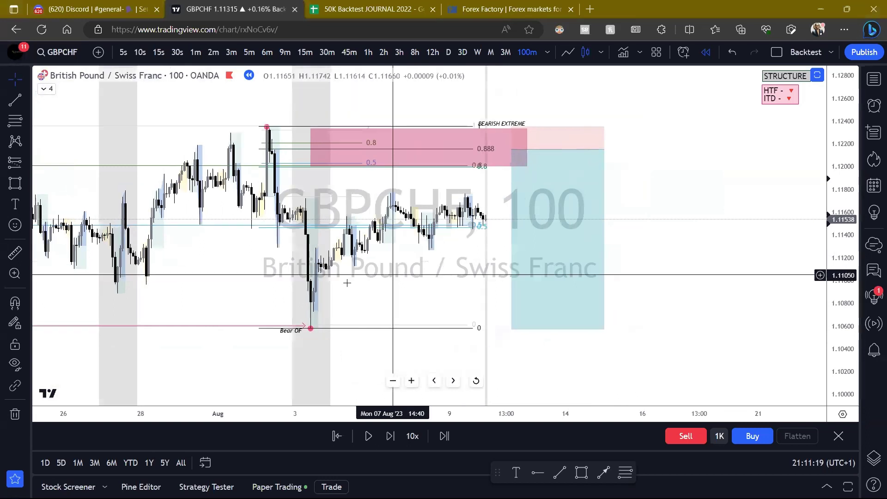
pyautogui.keyDown('ctrl'); pyautogui.moveTo(310, 329); pyautogui.dragTo(347, 214); pyautogui.keyUp('ctrl')
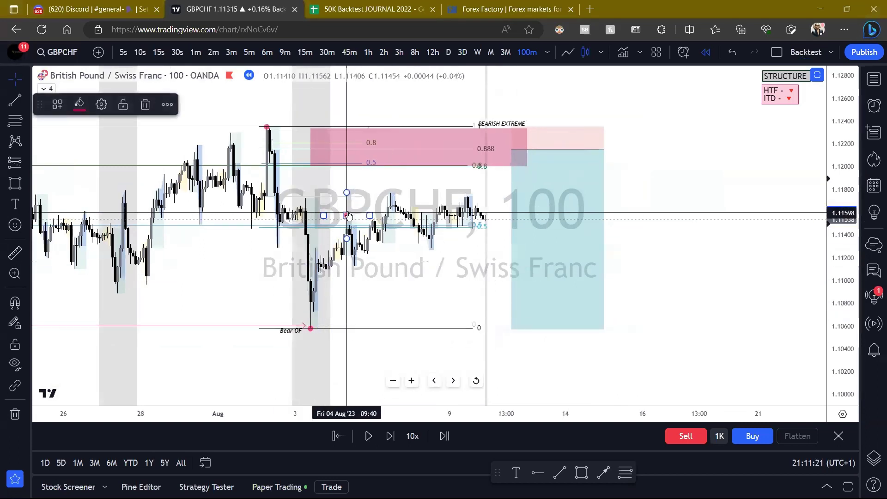
pyautogui.click(57, 104)
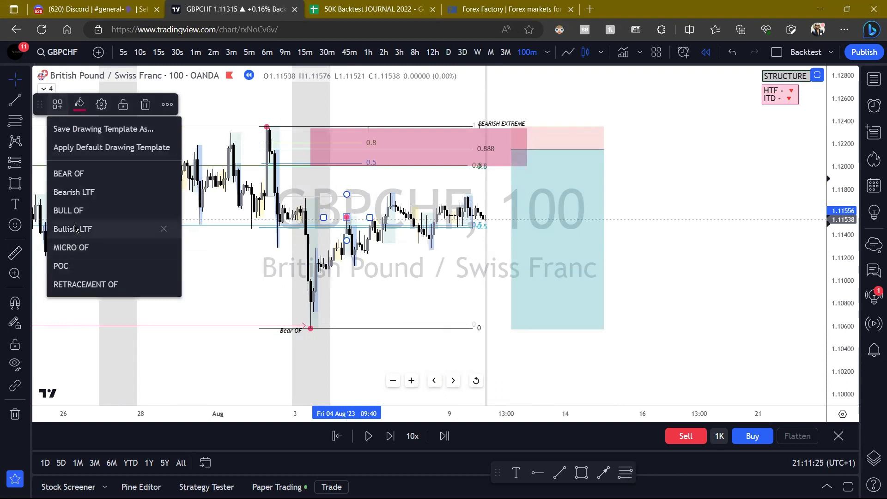
pyautogui.click(84, 285)
pyautogui.moveTo(348, 222); pyautogui.dragTo(355, 273)
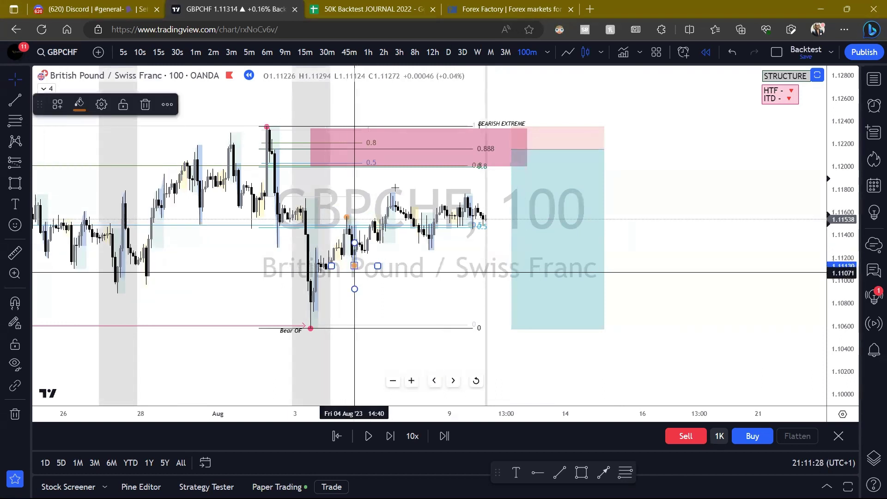
pyautogui.click(412, 263)
pyautogui.scroll(3, 420, 263)
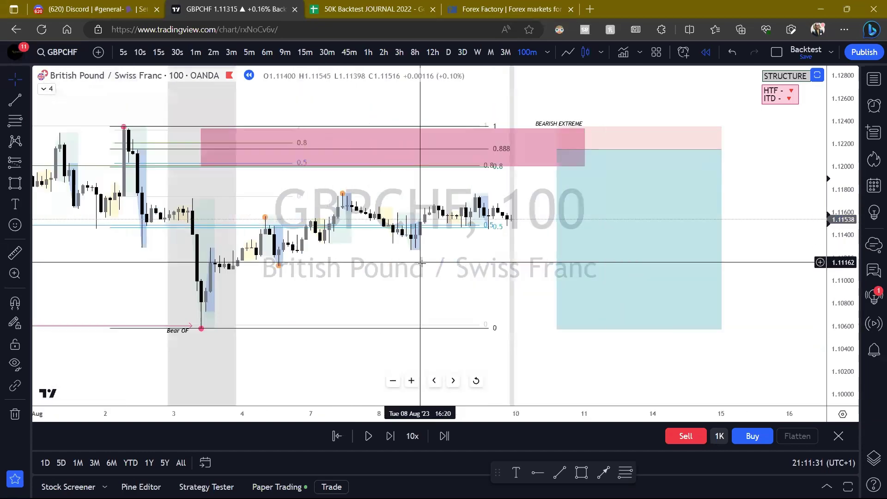
# Sketch temporary green arrows extending forward from the marked 7 August high and 4 August low, and clear them.
pyautogui.moveTo(421, 263); pyautogui.dragTo(548, 284)
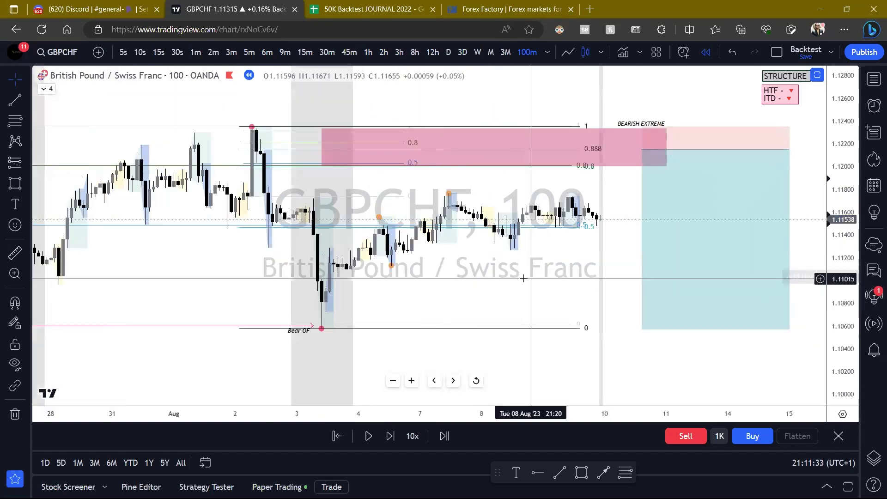
pyautogui.moveTo(842, 351); pyautogui.dragTo(852, 302)
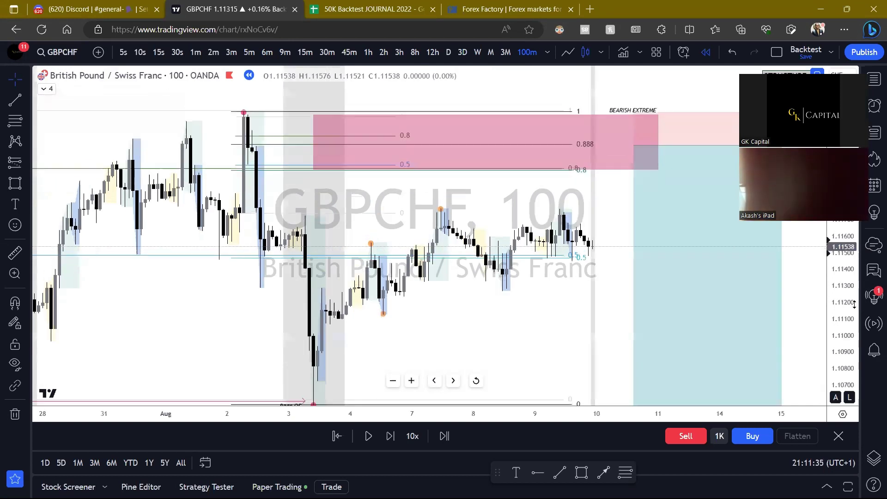
pyautogui.click(441, 208)
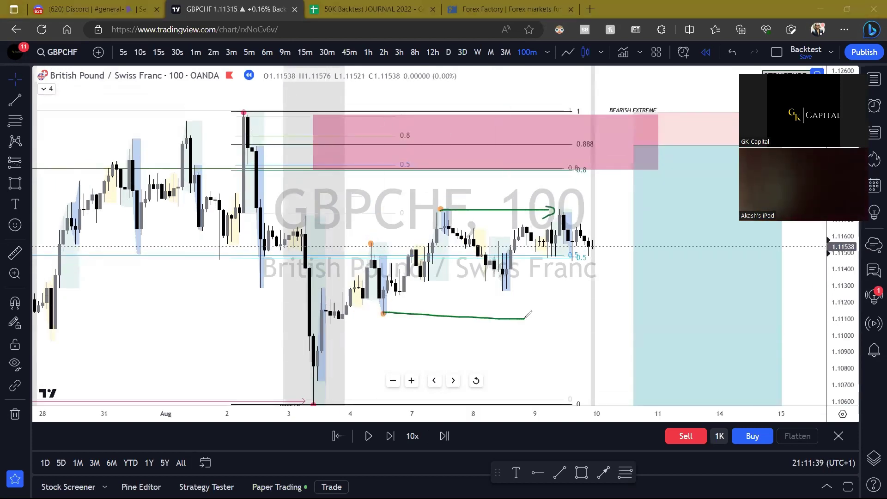
pyautogui.moveTo(525, 318); pyautogui.dragTo(511, 323)
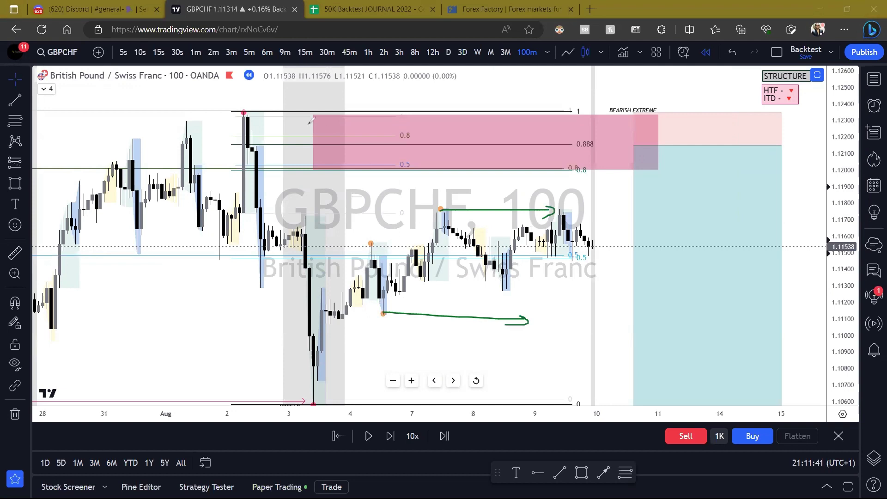
pyautogui.press('Escape')
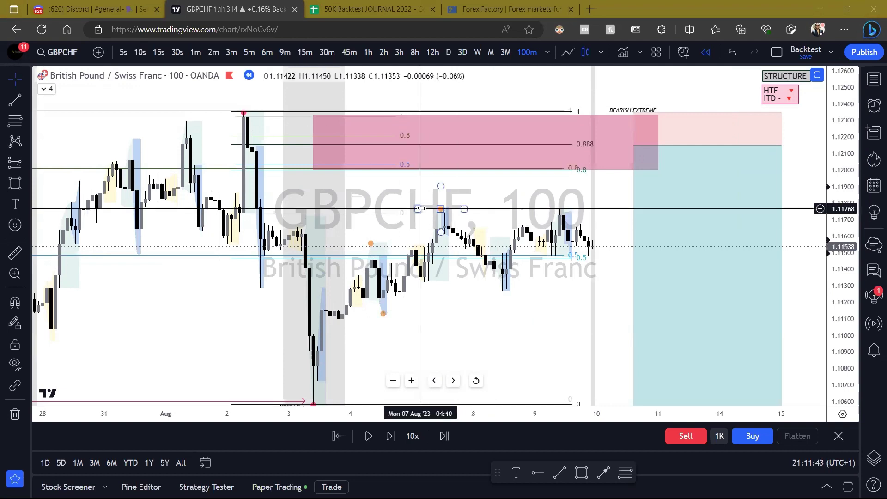
# Annotate the consolidation range, the bearish extreme zone and the projected bearish paths with temporary green sketches, and clear them.
pyautogui.click(423, 208)
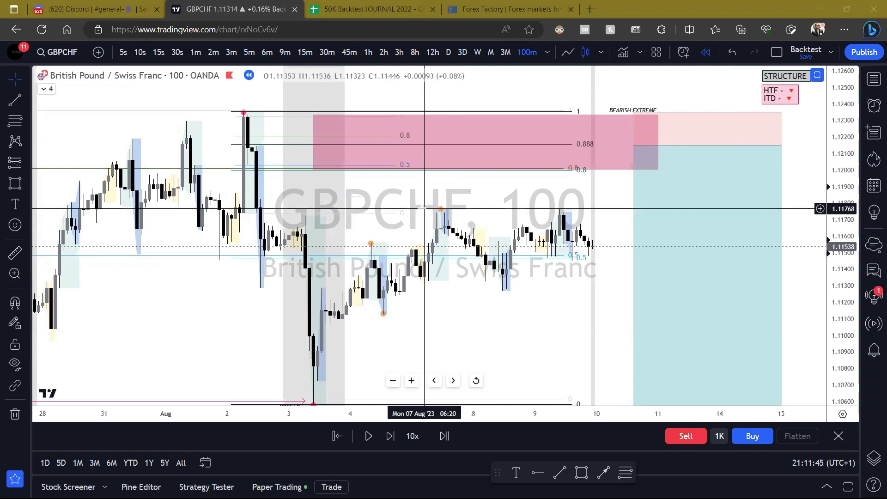
pyautogui.moveTo(501, 215); pyautogui.dragTo(497, 216)
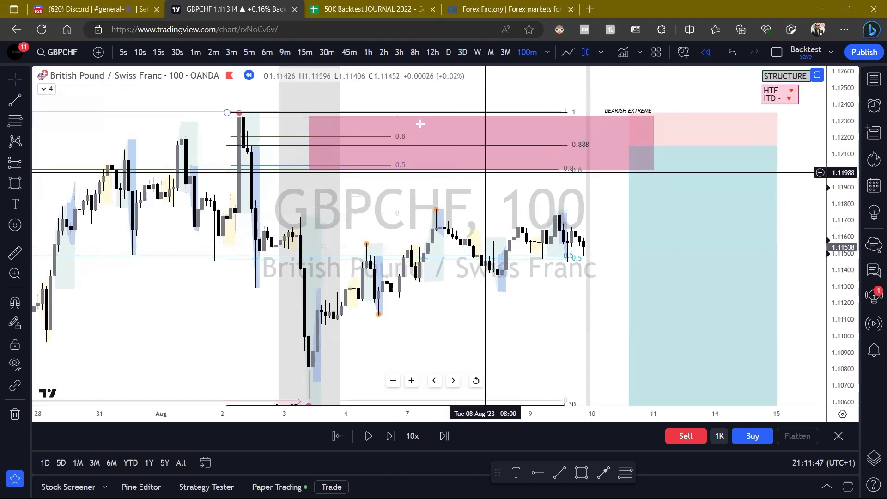
pyautogui.moveTo(577, 251); pyautogui.dragTo(601, 188)
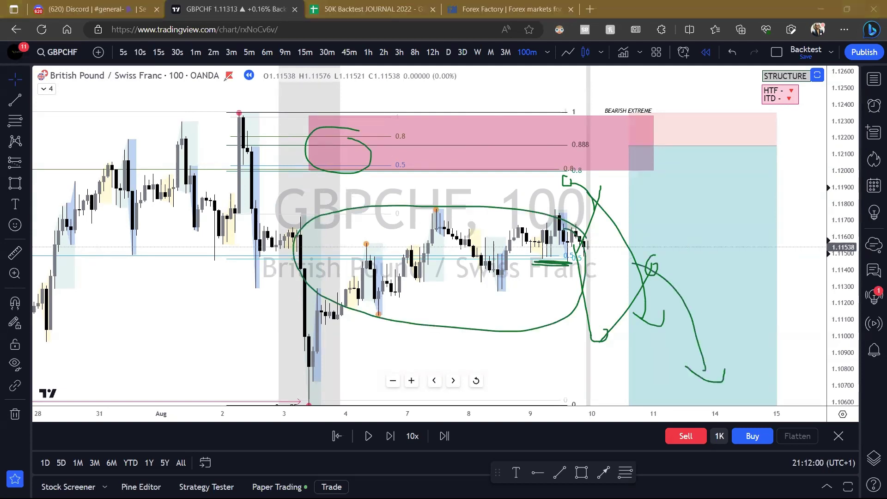
pyautogui.press('Escape')
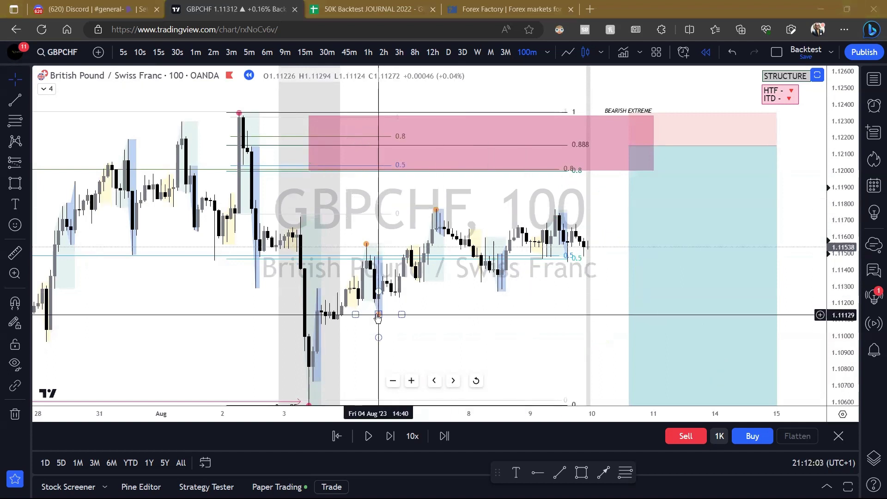
# Play the replay forward from 9 August and pause it on 10 August.
pyautogui.moveTo(378, 314)
pyautogui.mouseDown()
pyautogui.moveTo(483, 296)
pyautogui.moveTo(469, 303)
pyautogui.moveTo(478, 305)
pyautogui.mouseUp()
pyautogui.press('Delete')
pyautogui.click(368, 436)
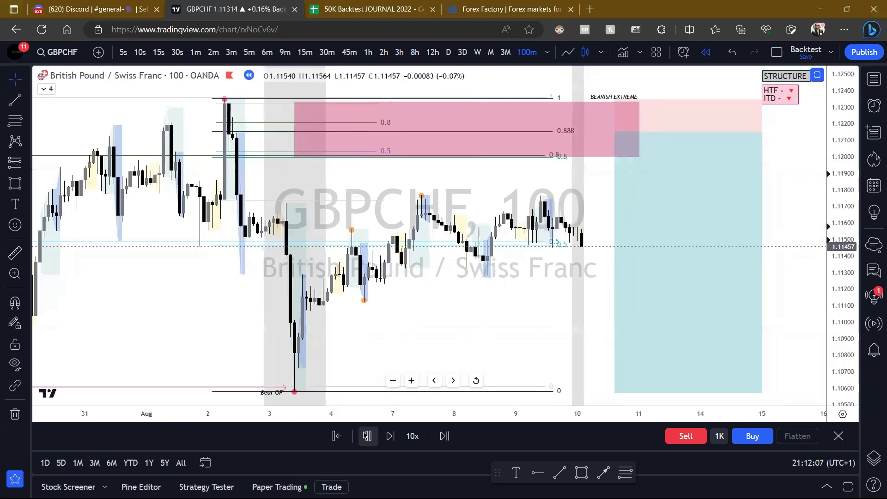
pyautogui.click(367, 436)
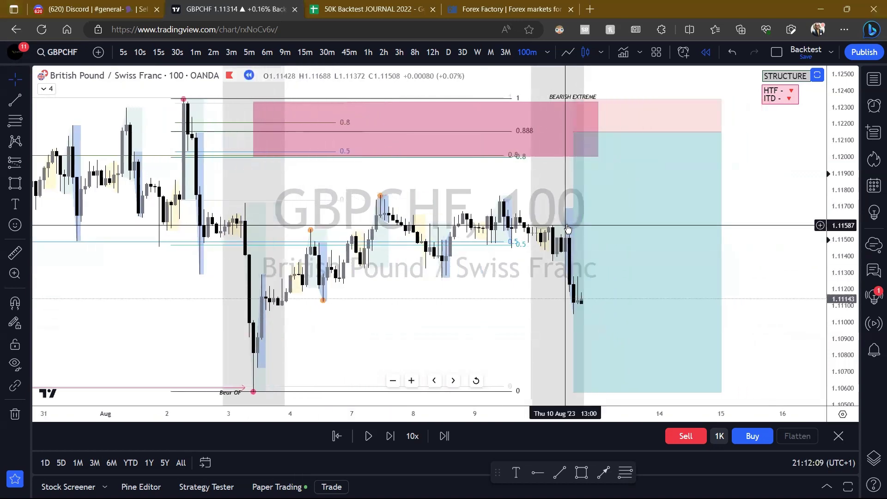
# Rewind the replay to the 10 August candle just before the sharp drop, staying in replay mode.
pyautogui.moveTo(497, 274); pyautogui.dragTo(475, 259)
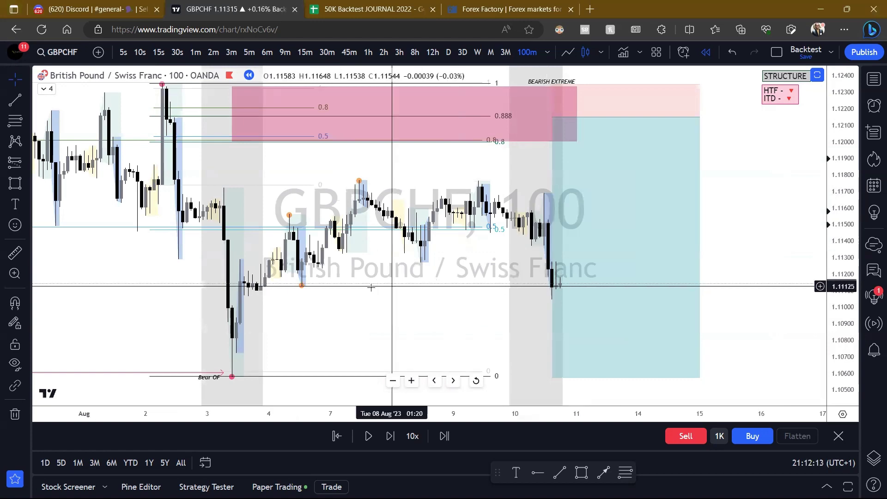
pyautogui.scroll(2, 398, 285)
pyautogui.moveTo(337, 282); pyautogui.dragTo(511, 282)
pyautogui.moveTo(567, 303); pyautogui.dragTo(455, 307)
pyautogui.moveTo(838, 275); pyautogui.dragTo(838, 243)
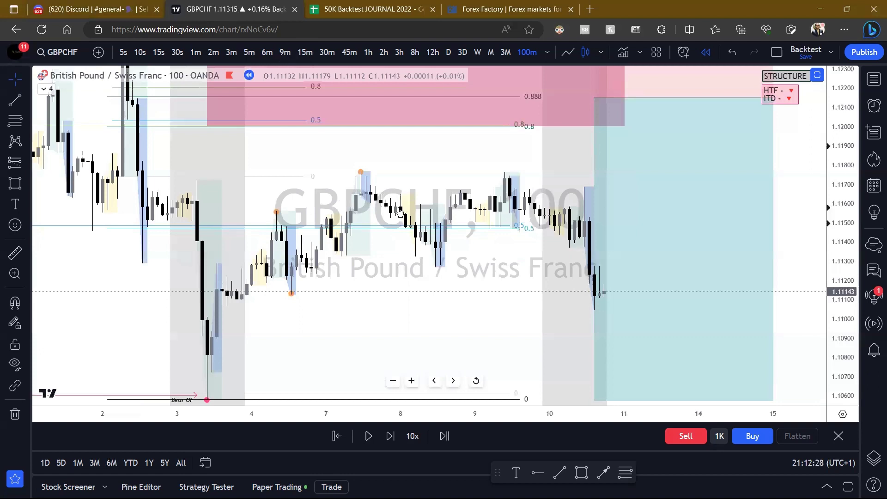
pyautogui.click(701, 54)
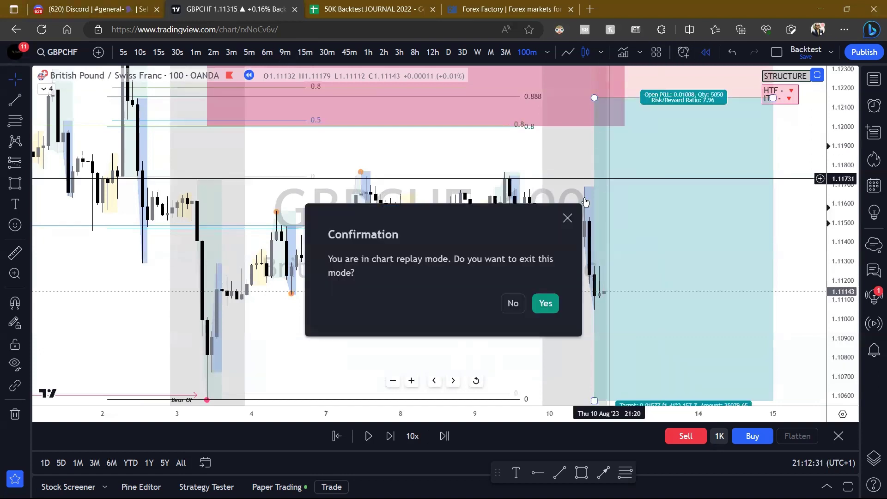
pyautogui.click(567, 217)
pyautogui.click(337, 436)
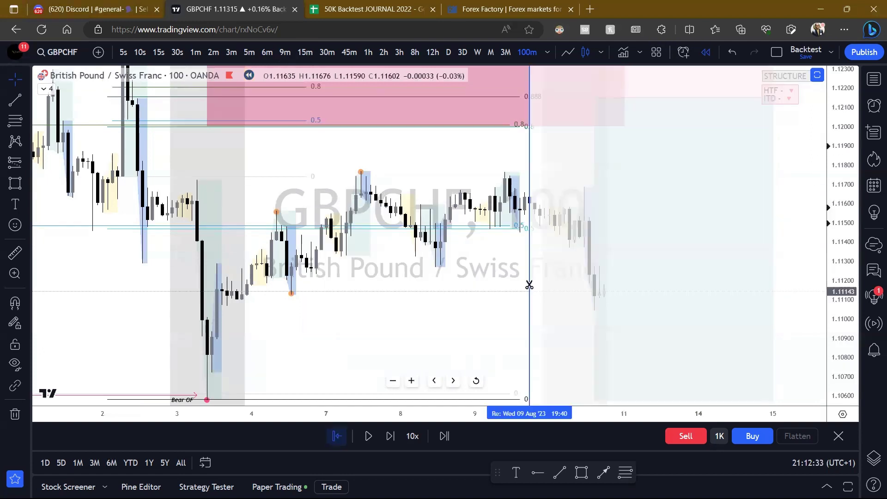
pyautogui.click(571, 252)
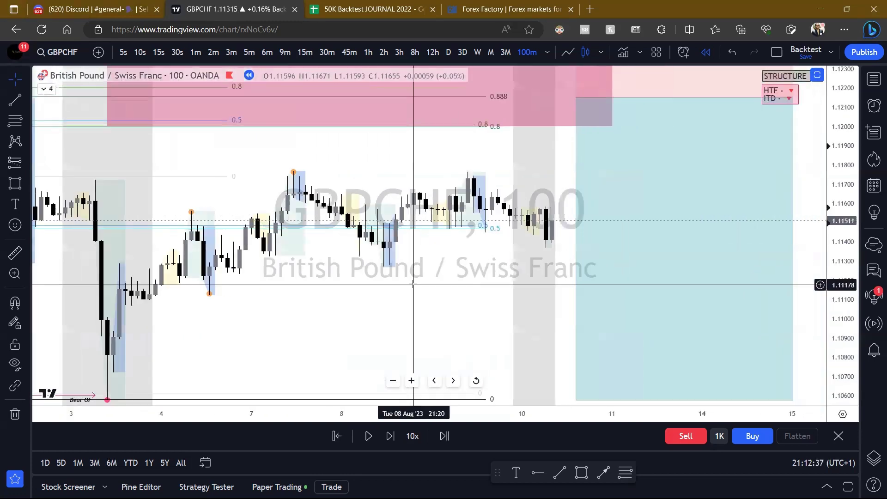
# Draw a horizontal arrow line from the 4 August low at 1.11130 forward to 10 August.
pyautogui.click(13, 104)
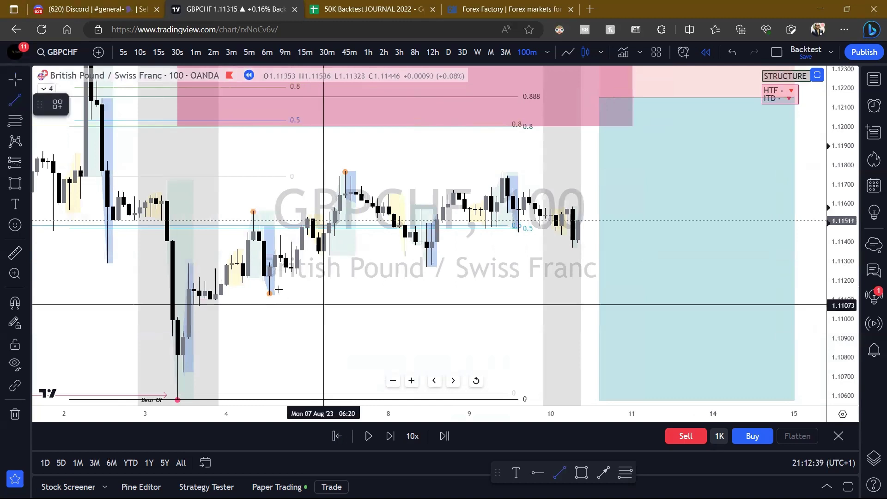
pyautogui.click(264, 294)
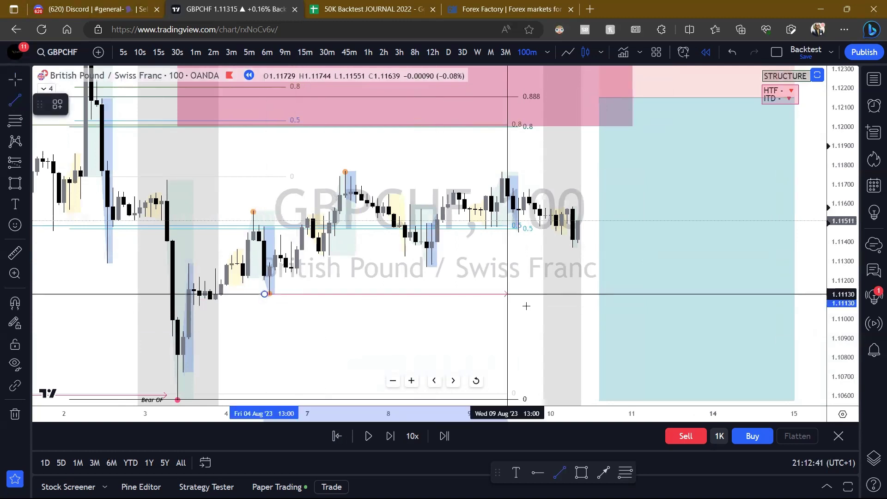
pyautogui.click(561, 294)
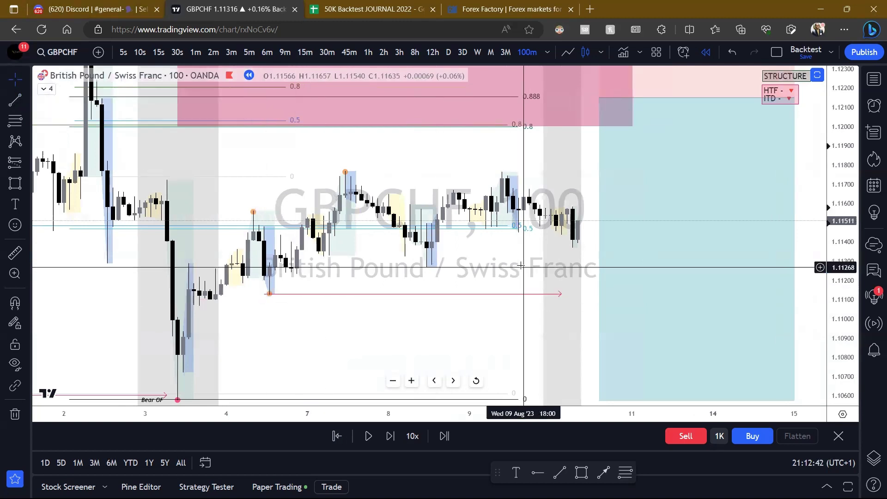
# Switch the chart to the 5-minute timeframe and move the orange marker onto the 7 August high.
pyautogui.click(250, 52)
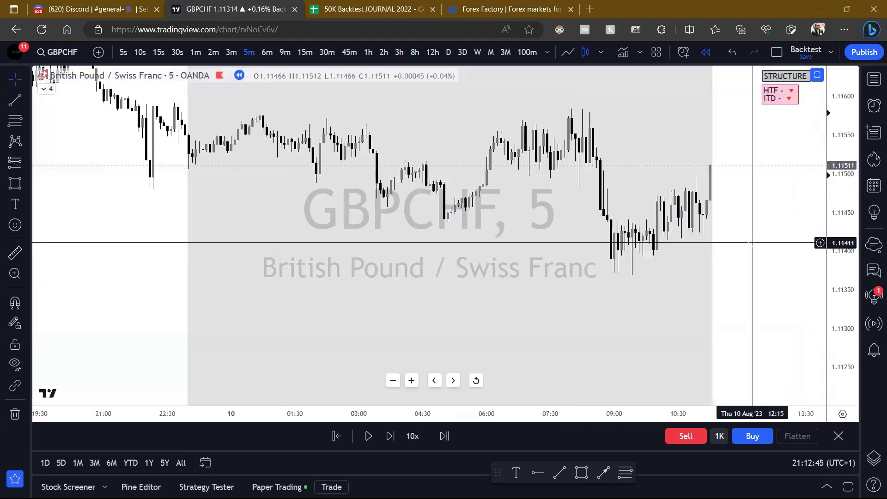
pyautogui.scroll(-2, 753, 242)
pyautogui.scroll(-5, 844, 226)
pyautogui.scroll(-3, 811, 240)
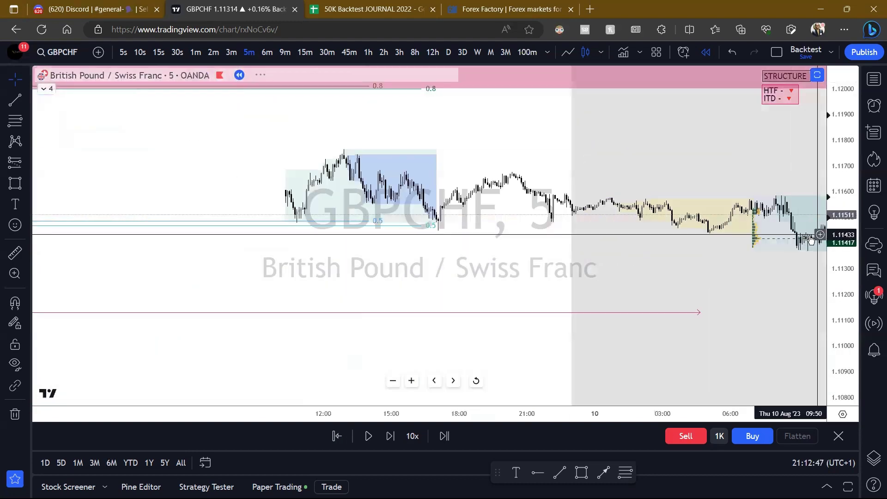
pyautogui.scroll(-5, 811, 239)
pyautogui.moveTo(657, 245); pyautogui.dragTo(420, 254)
pyautogui.scroll(-3, 420, 254)
pyautogui.moveTo(540, 257); pyautogui.dragTo(406, 268)
pyautogui.moveTo(289, 160); pyautogui.dragTo(296, 158)
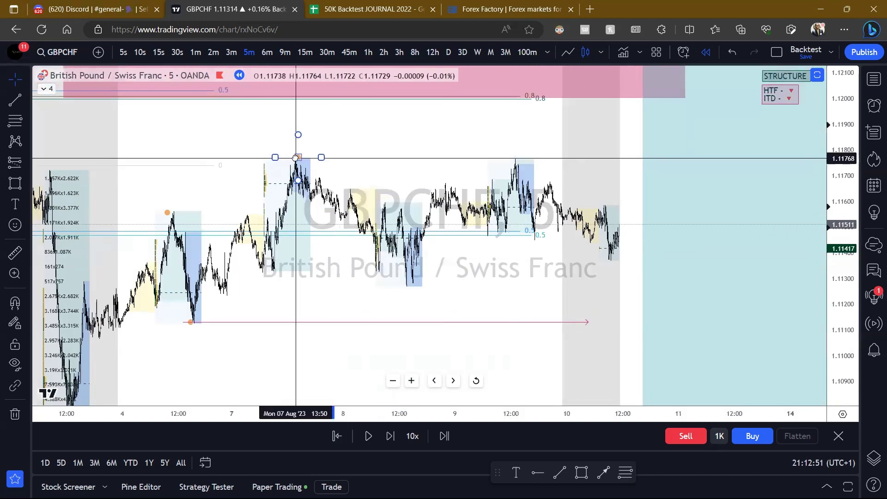
pyautogui.click(375, 136)
# Sketch temporary green annotations on the 4 August low, the 9 August consolidation and the projected spike-and-drop path, and clear them.
pyautogui.moveTo(188, 317); pyautogui.dragTo(319, 336)
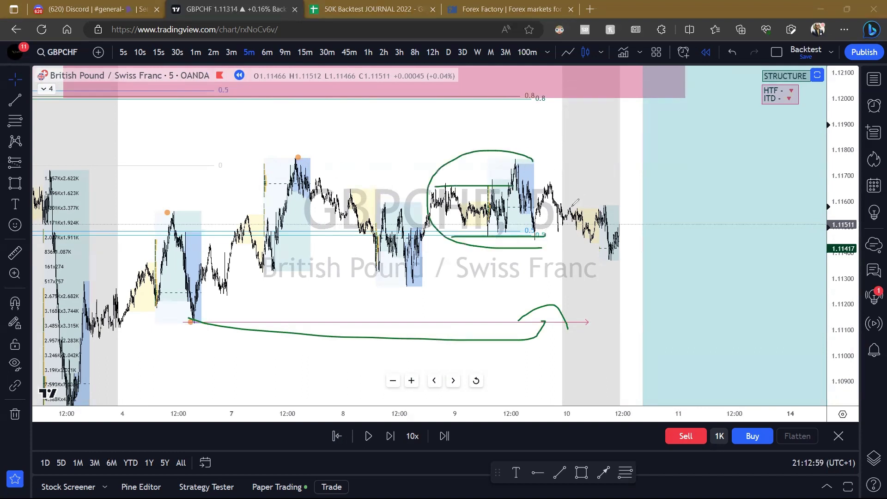
pyautogui.moveTo(544, 197); pyautogui.dragTo(617, 248)
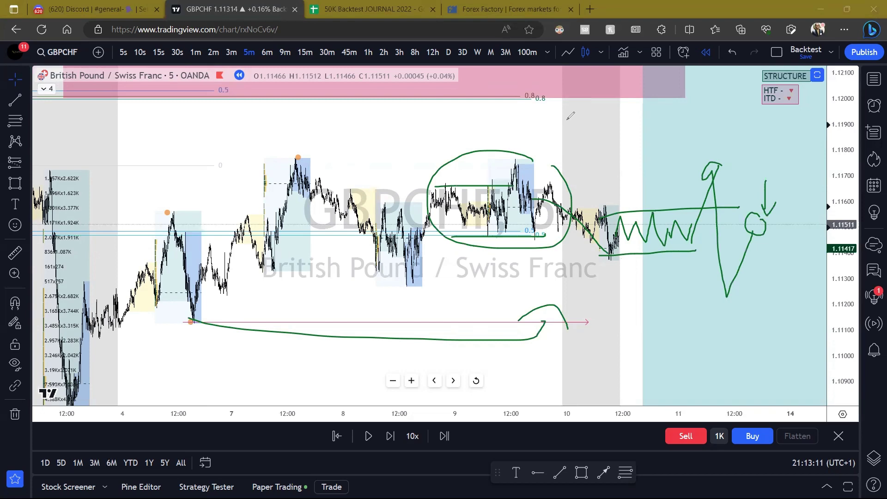
# Switch to the 3-minute timeframe, play the replay forward on 10 August and pause it shortly after 14:00.
pyautogui.click(231, 53)
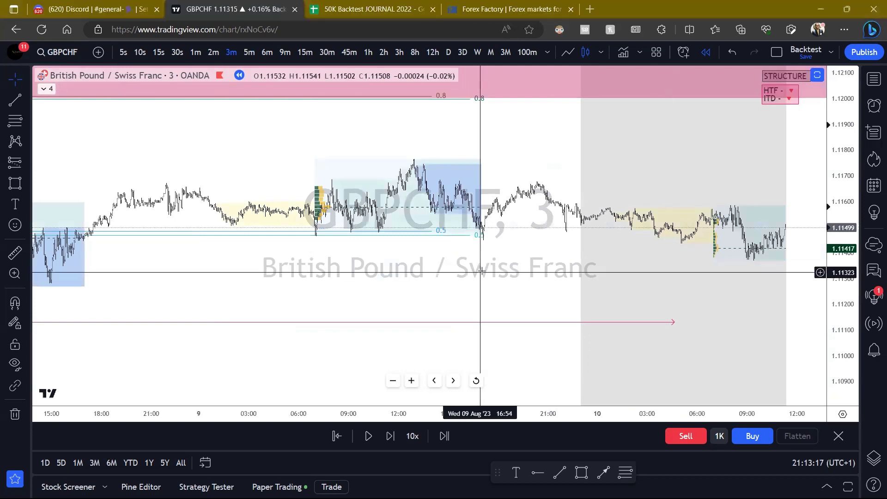
pyautogui.scroll(-3, 485, 277)
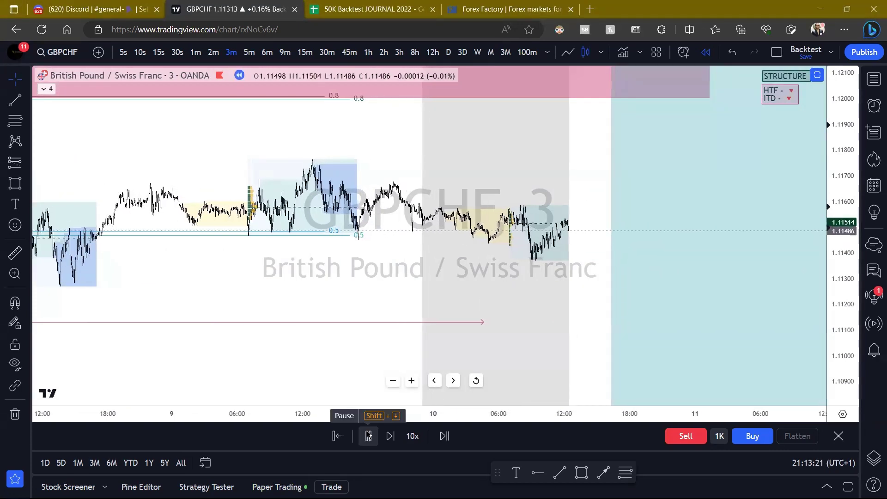
pyautogui.scroll(3, 423, 293)
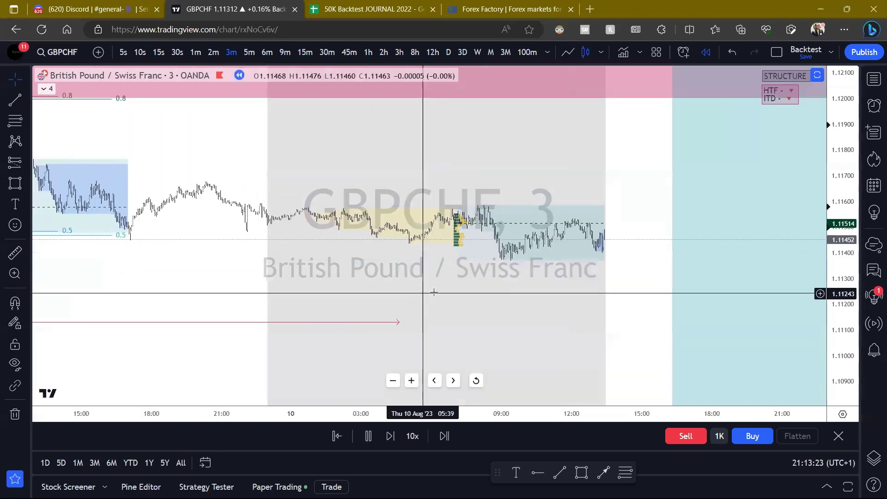
pyautogui.hotkey('shift', 'Down')
pyautogui.scroll(3, 596, 296)
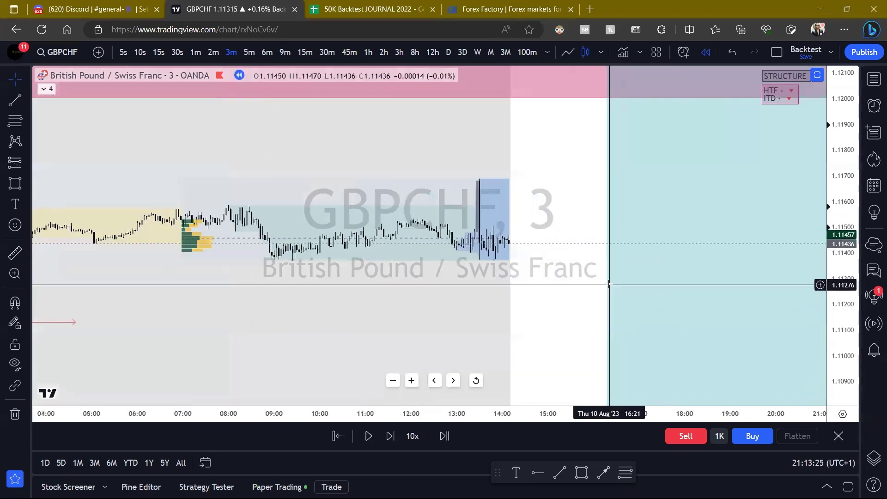
pyautogui.scroll(1, 406, 212)
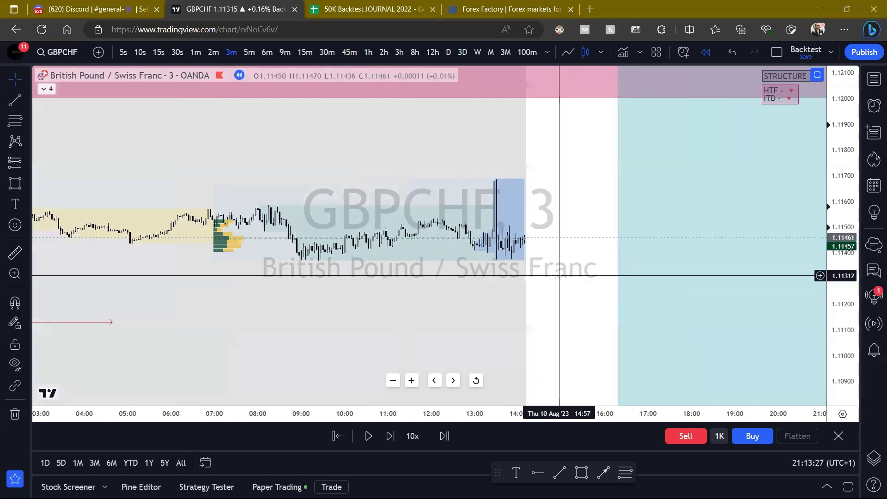
# Sketch temporary green marks around the 9 August range, along the 10 August morning highs and around the 13:30 spike, and clear them.
pyautogui.scroll(-6, 538, 264)
pyautogui.scroll(-2, 539, 264)
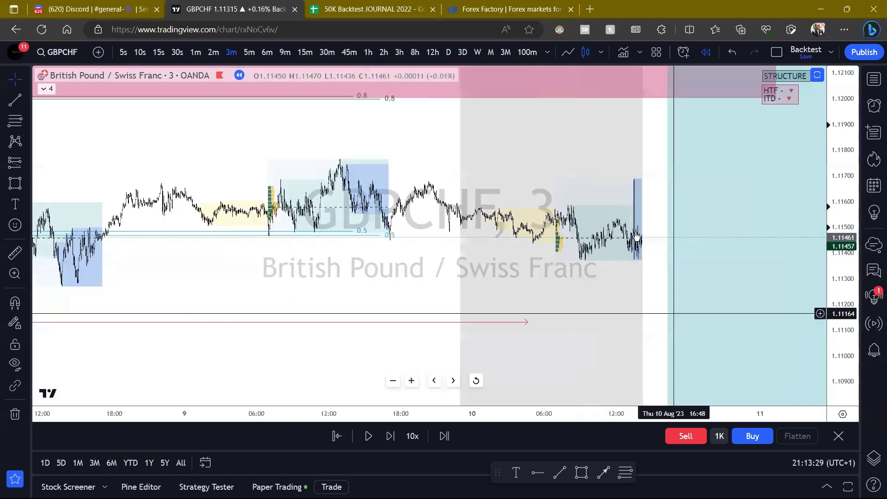
pyautogui.moveTo(492, 209); pyautogui.dragTo(588, 209)
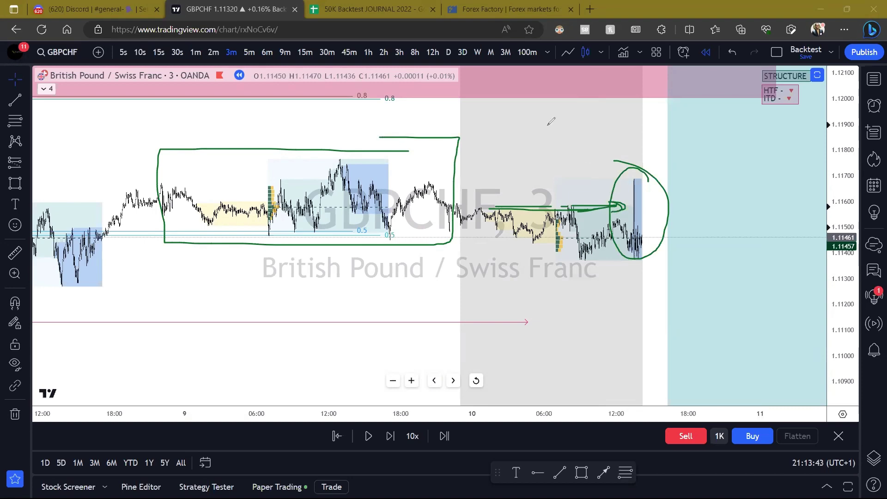
# Rewind the replay to the 13:30 spike on 10 August and step forward to reveal the sharp bearish candle.
pyautogui.scroll(5, 544, 255)
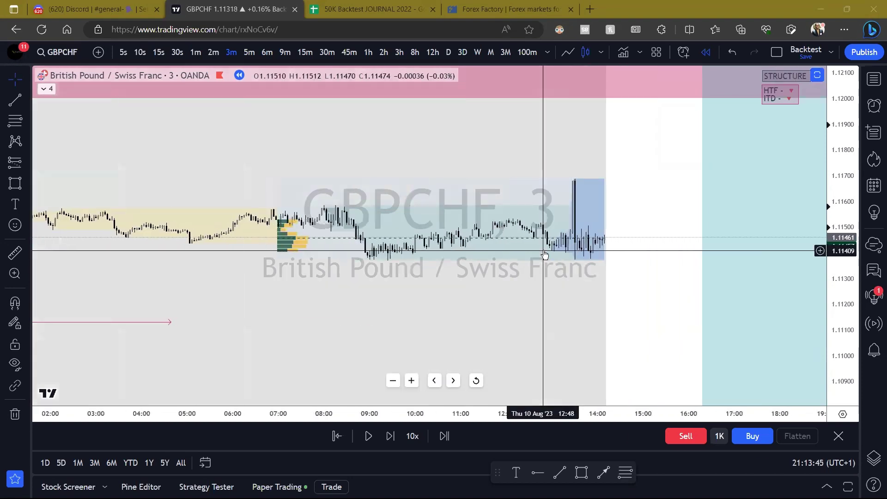
pyautogui.moveTo(828, 292); pyautogui.dragTo(831, 246)
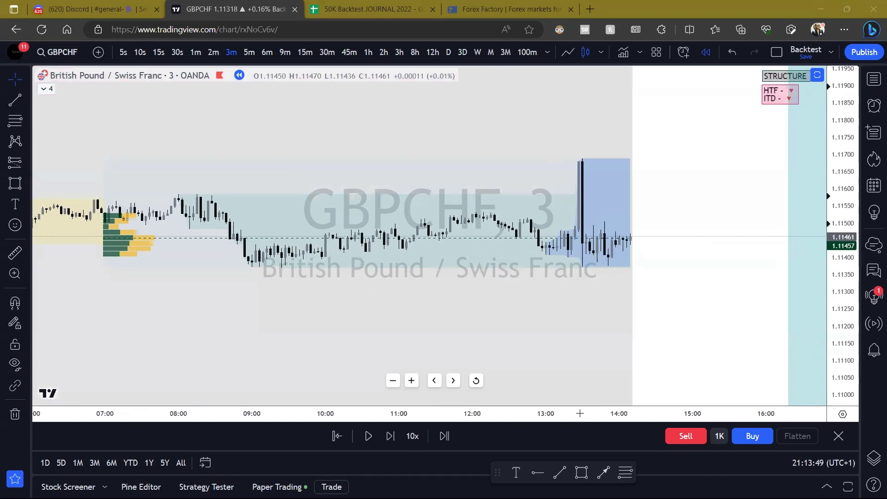
pyautogui.scroll(-3, 721, 240)
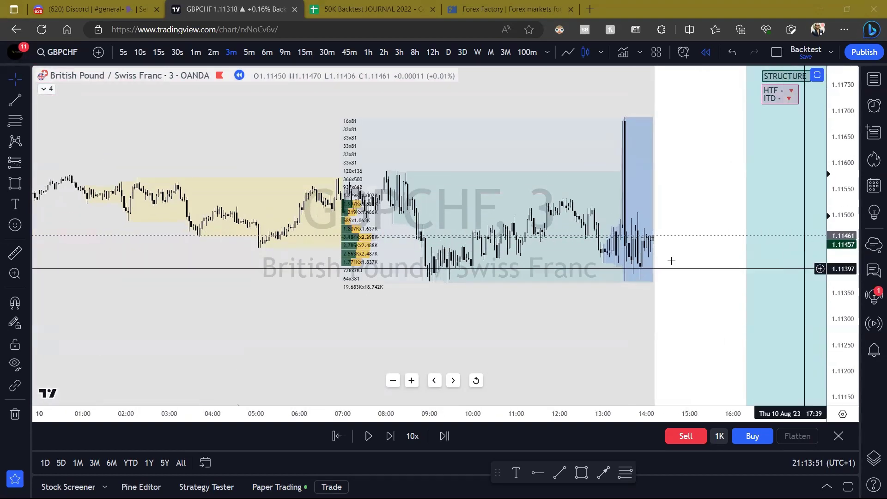
pyautogui.scroll(3, 671, 261)
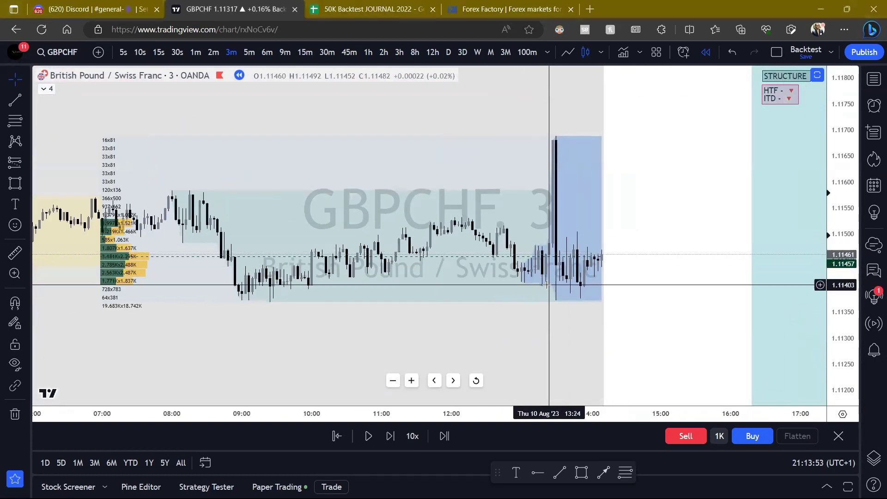
pyautogui.scroll(3, 660, 242)
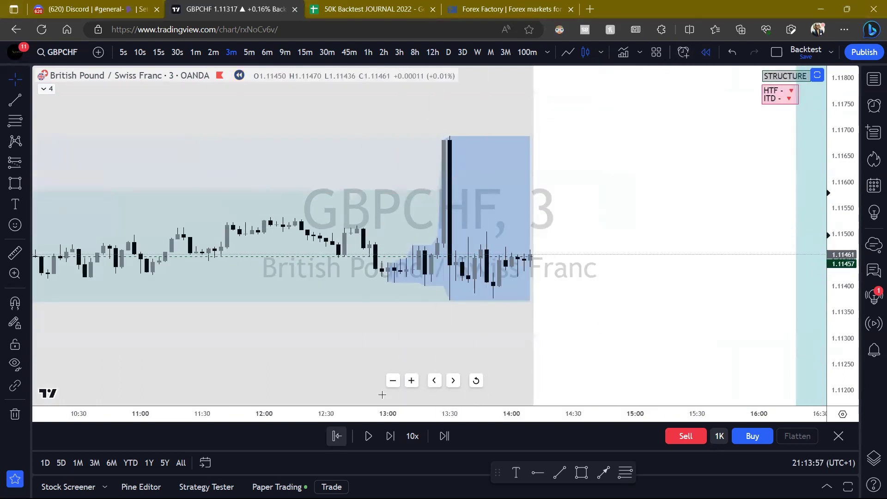
pyautogui.click(449, 298)
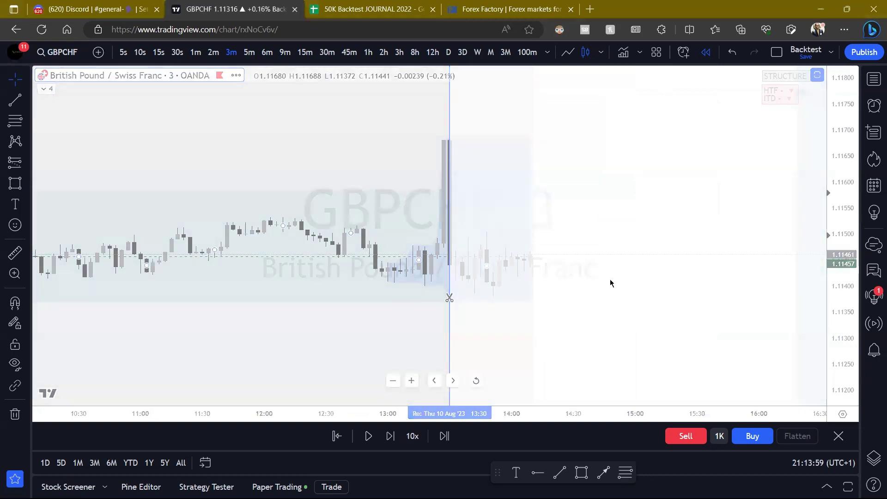
pyautogui.scroll(-7, 619, 285)
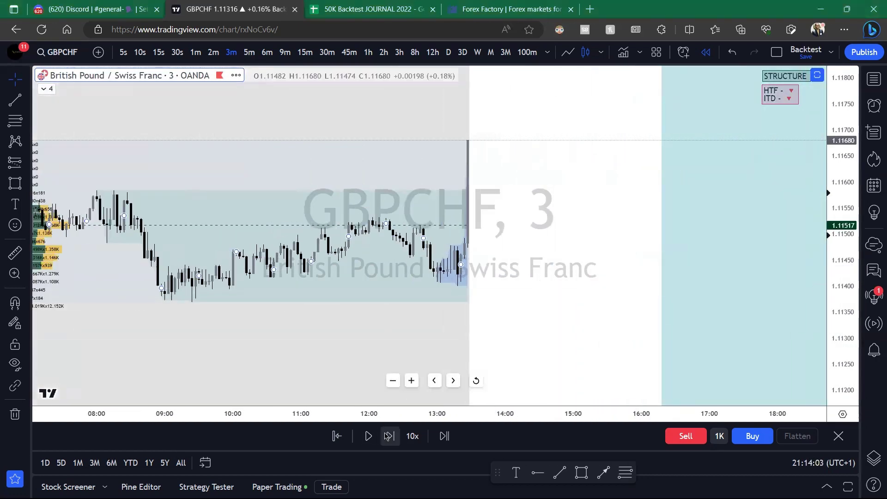
pyautogui.click(388, 436)
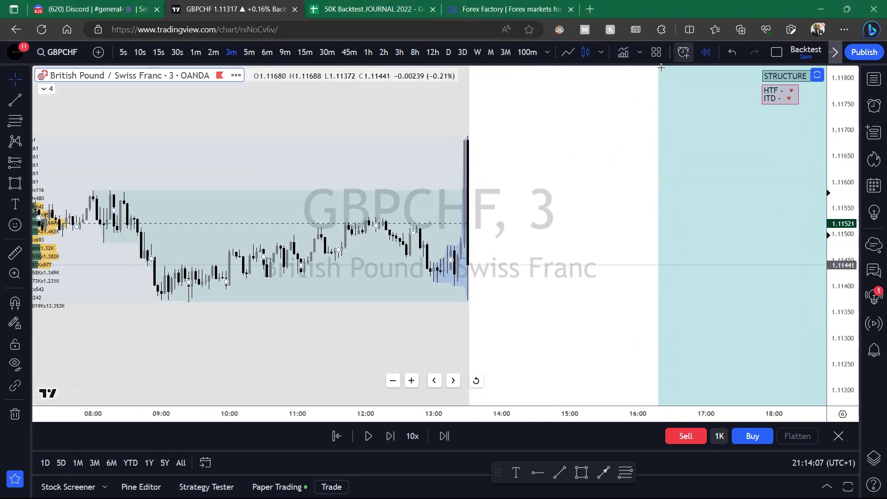
# Sketch temporary green lines along the 09:00 low and at the spike's base and high, and clear them.
pyautogui.hotkey('ctrl', 'shift', '3')
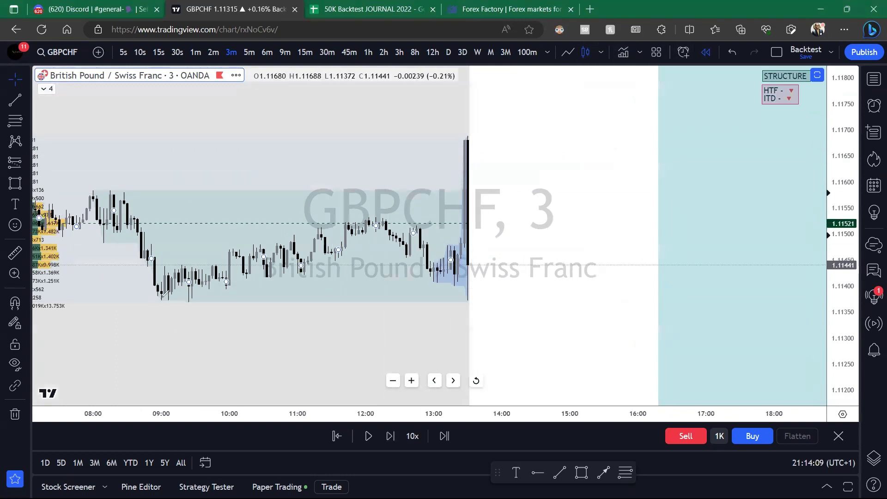
pyautogui.moveTo(160, 300); pyautogui.dragTo(176, 301)
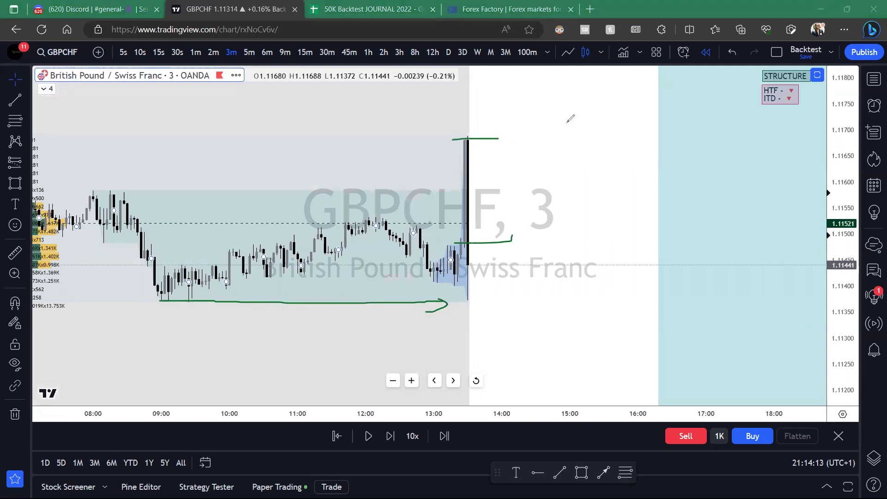
# Draw a Fibonacci retracement over the spike from 1.11482 to 1.11680 and apply the 50% IPA template.
pyautogui.hotkey('alt', 'f')
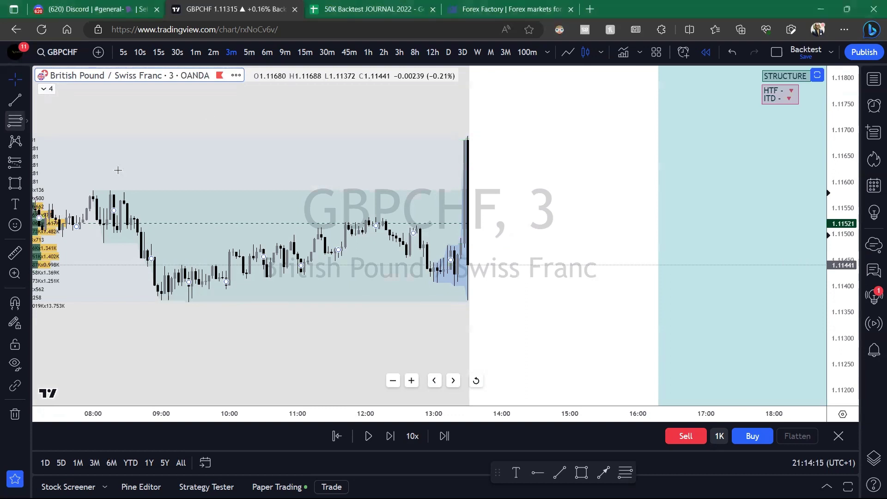
pyautogui.click(451, 244)
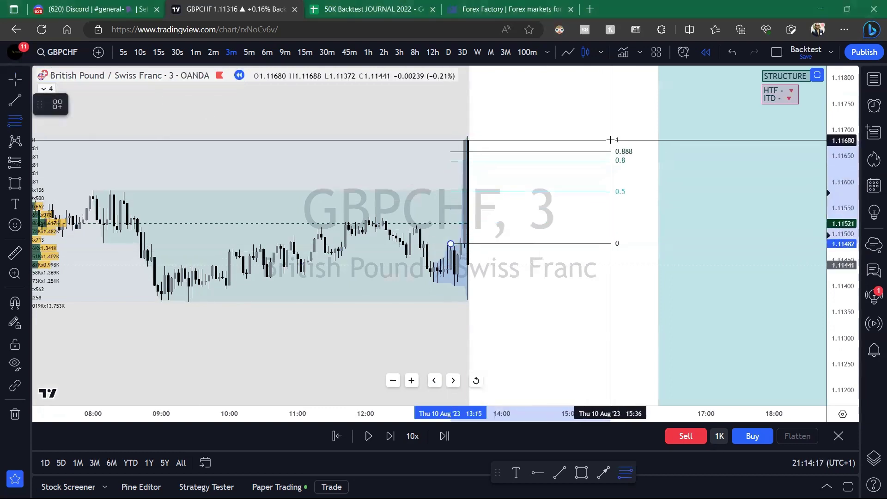
pyautogui.click(611, 140)
pyautogui.click(58, 104)
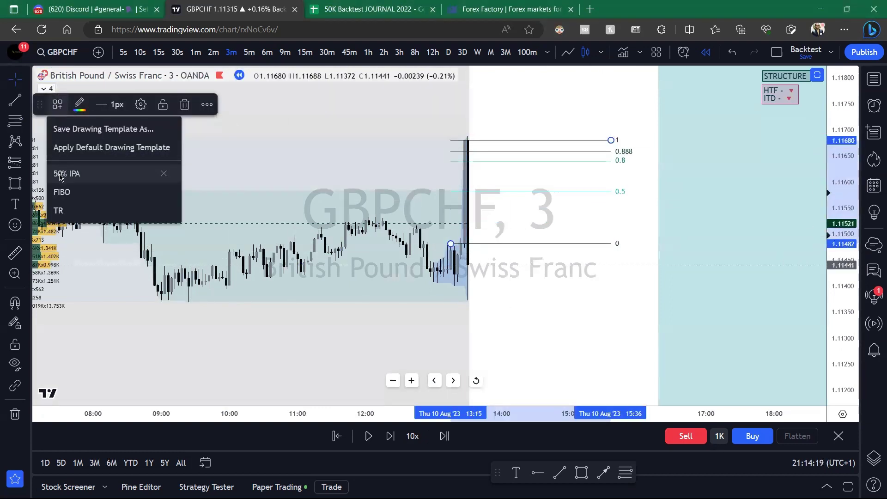
pyautogui.click(59, 174)
# Place a short position with its entry at the Fibonacci 0.8 level and its stop 4.8 pips higher, at the spike's high.
pyautogui.moveTo(535, 223); pyautogui.dragTo(499, 226)
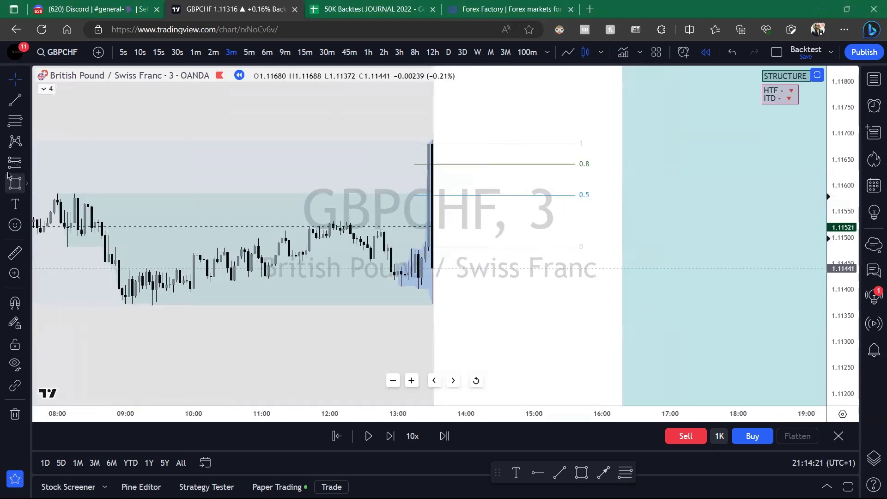
pyautogui.click(561, 164)
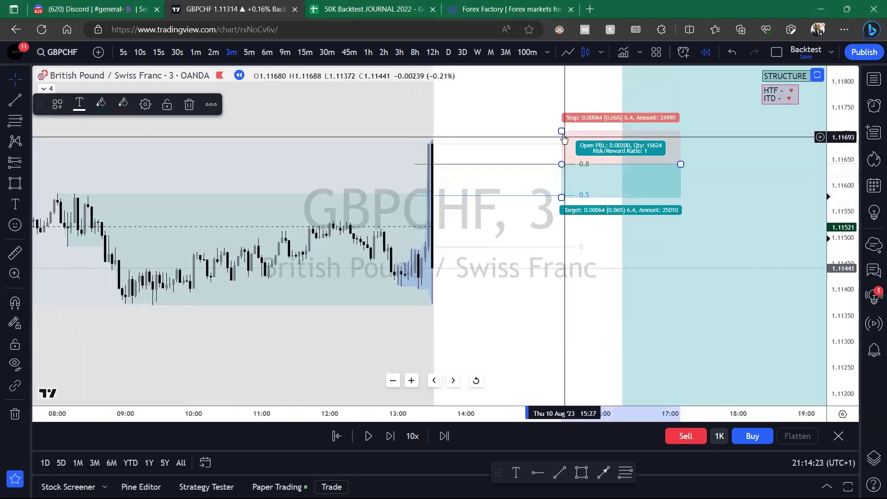
pyautogui.moveTo(561, 133); pyautogui.dragTo(561, 139)
pyautogui.click(528, 154)
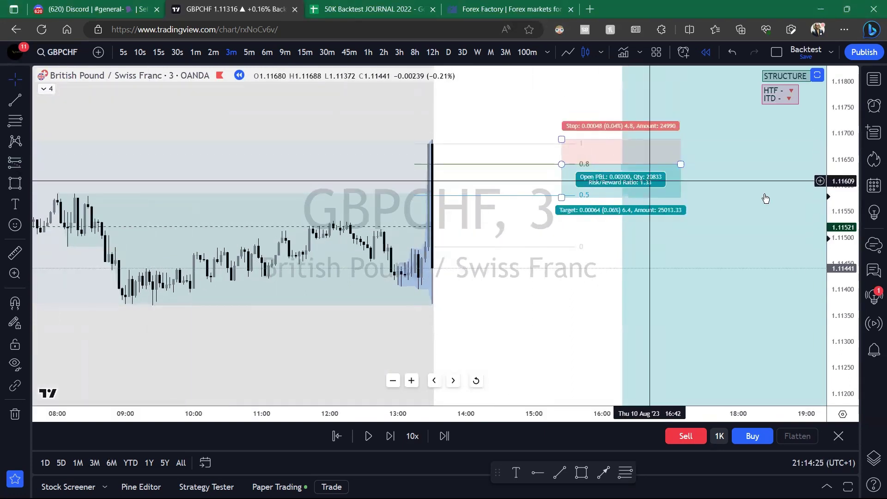
# Extend the arrow line at 1.11130 to 10 August 15:24 and switch the chart to the 6-minute timeframe.
pyautogui.moveTo(766, 198); pyautogui.dragTo(854, 207)
pyautogui.scroll(-6, 753, 250)
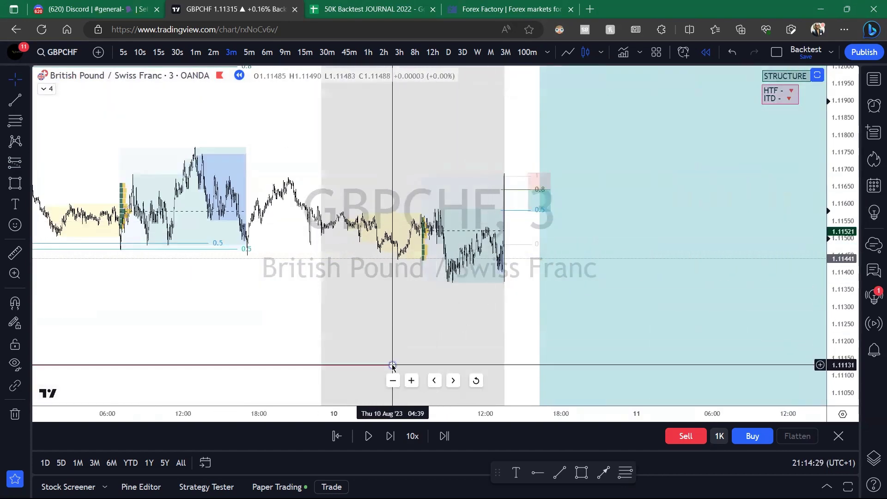
pyautogui.click(528, 366)
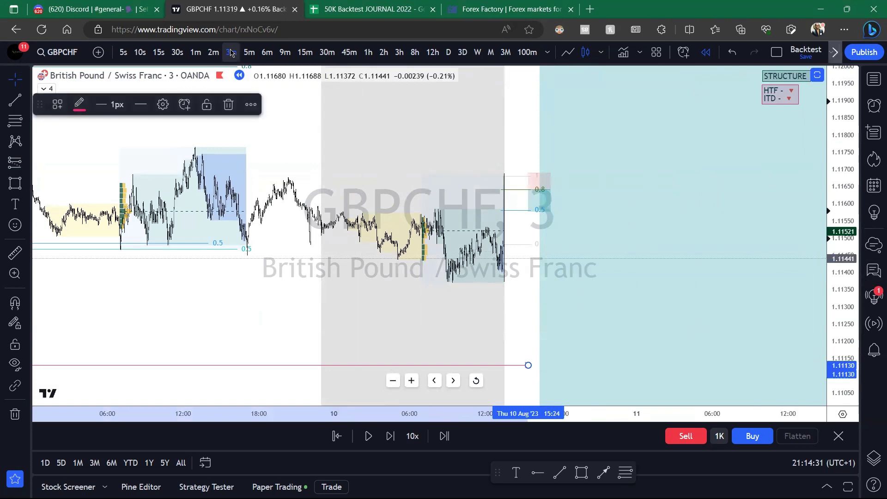
pyautogui.click(267, 52)
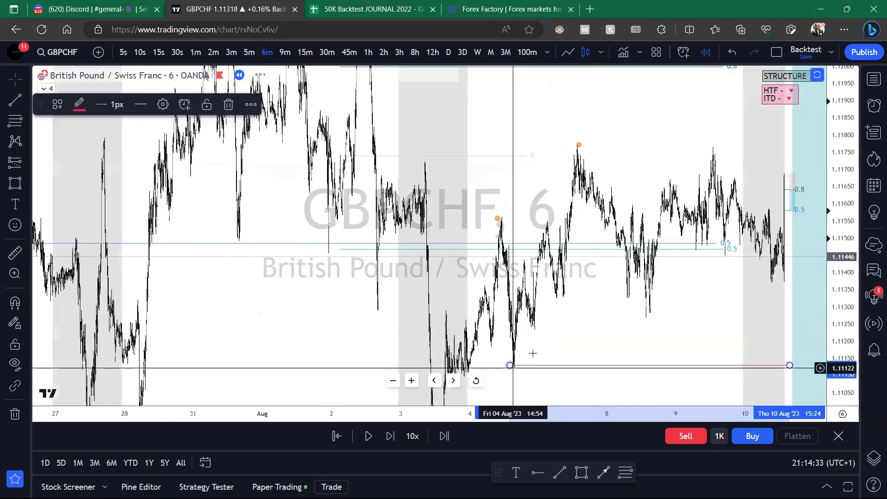
pyautogui.moveTo(667, 296); pyautogui.dragTo(487, 265)
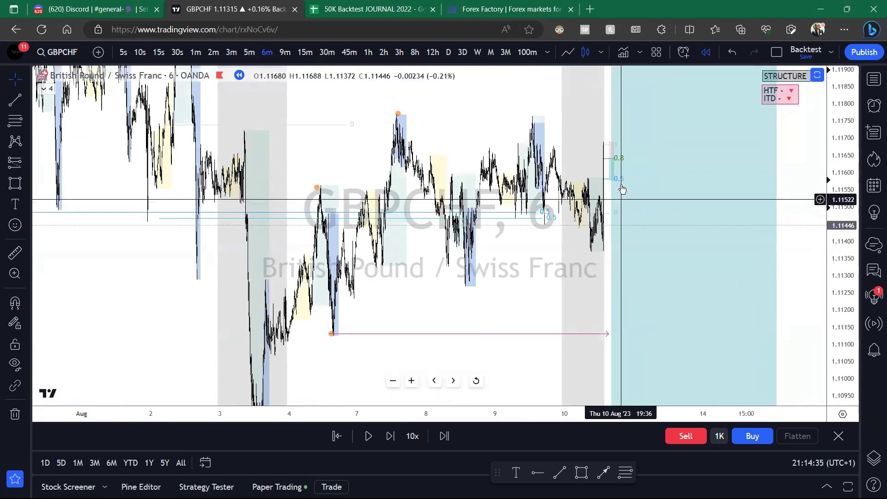
# Lower the small short position's target to the 3 August low, 107.2 pips below its entry.
pyautogui.moveTo(609, 180); pyautogui.dragTo(612, 333)
pyautogui.moveTo(494, 258); pyautogui.dragTo(484, 213)
pyautogui.scroll(-2, 842, 247)
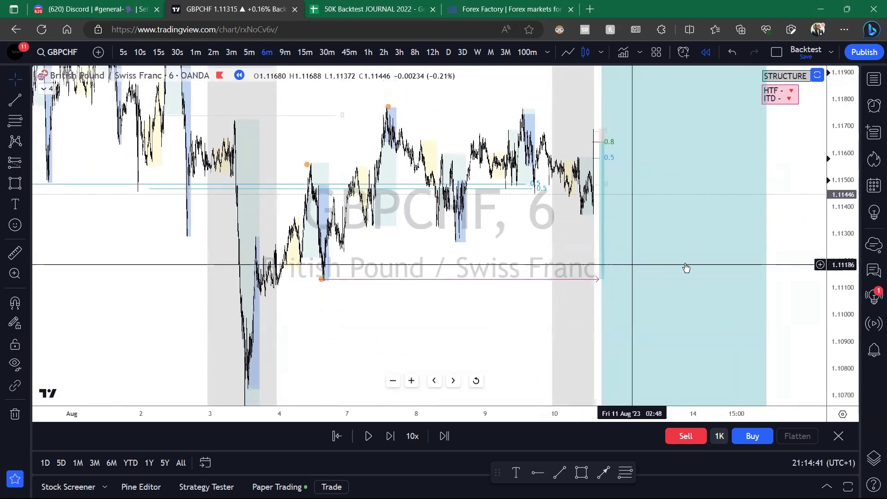
pyautogui.moveTo(857, 262); pyautogui.dragTo(855, 355)
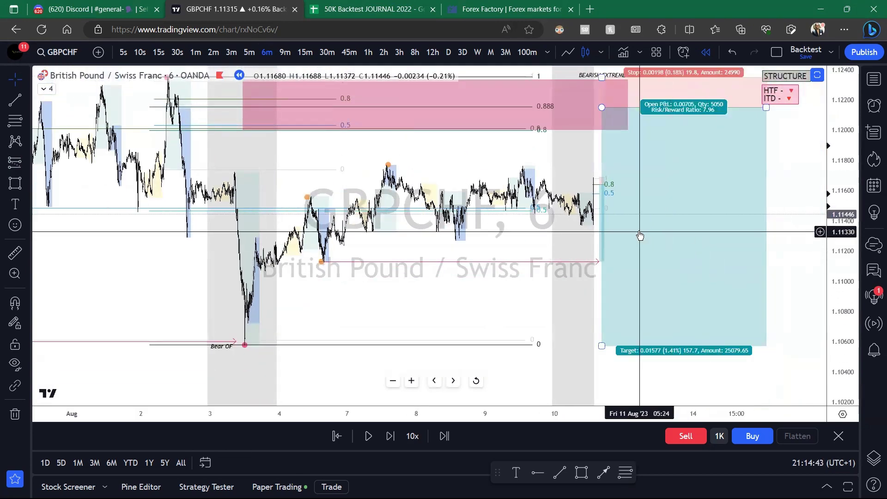
pyautogui.click(602, 239)
pyautogui.moveTo(599, 262); pyautogui.dragTo(594, 346)
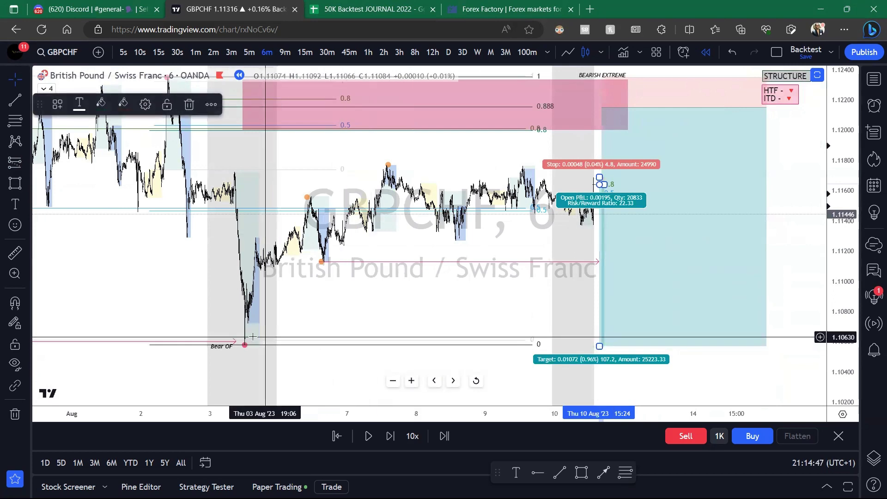
# Switch the chart to the 3-minute timeframe and frame the 10 August spike with the planned short position.
pyautogui.scroll(5, 577, 277)
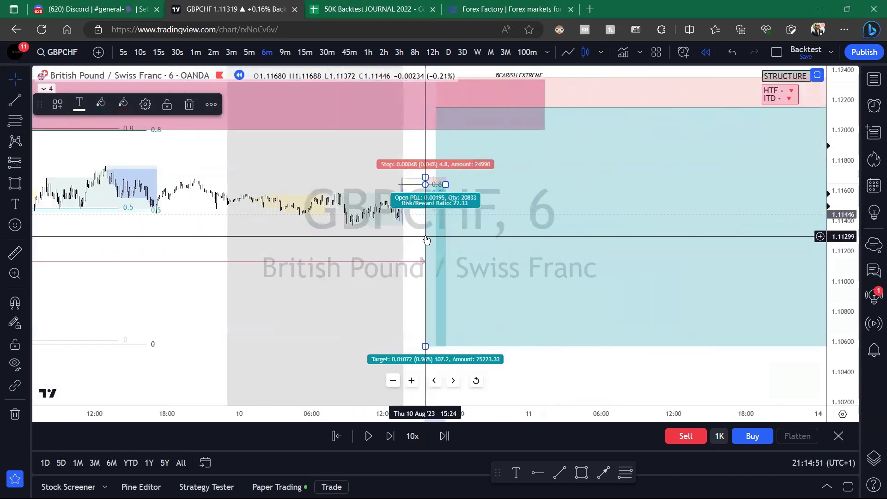
pyautogui.scroll(3, 427, 239)
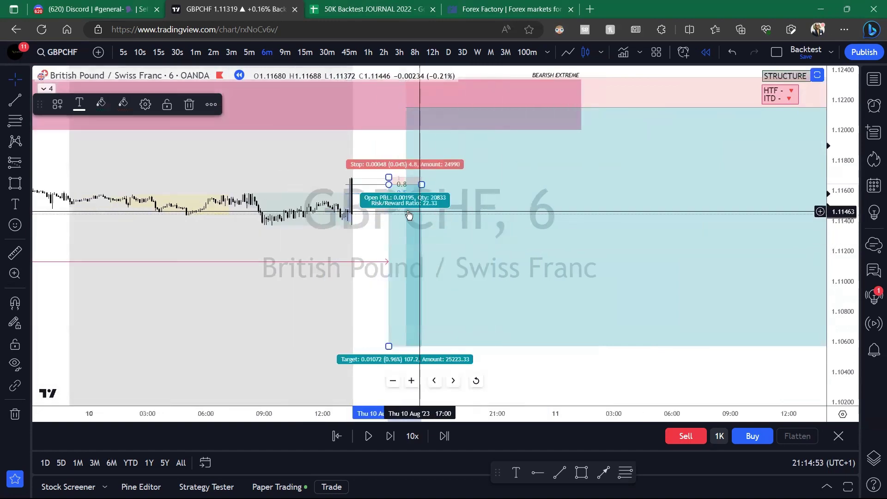
pyautogui.click(232, 53)
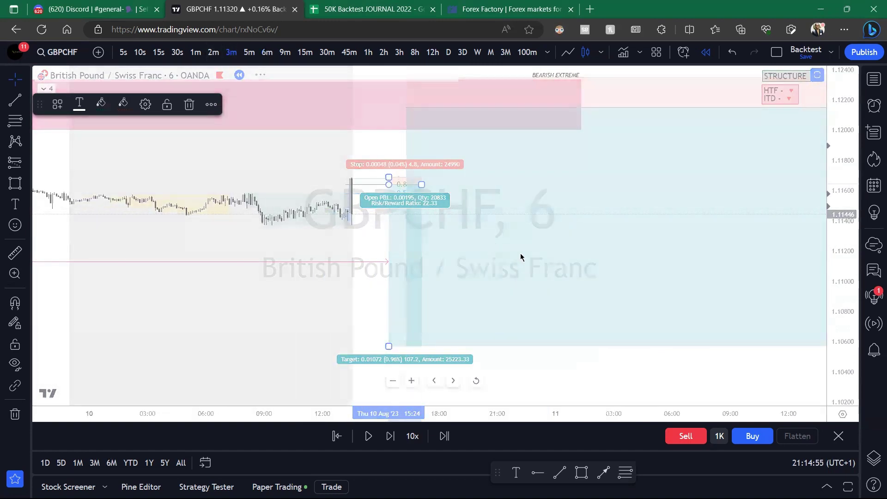
pyautogui.moveTo(846, 257); pyautogui.dragTo(846, 152)
pyautogui.moveTo(434, 246); pyautogui.dragTo(591, 298)
pyautogui.scroll(3, 491, 231)
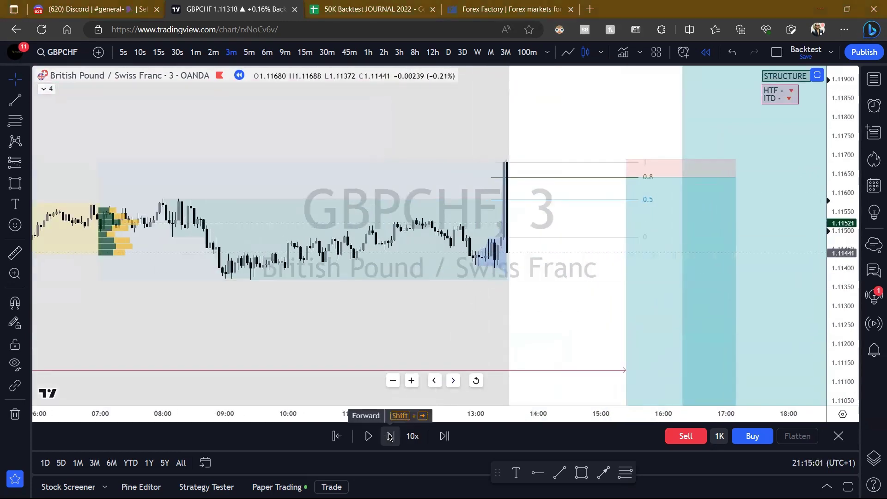
# Advance the replay bar by bar from the spike to about 14:00 on 10 August.
pyautogui.click(390, 437)
pyautogui.click(390, 437)
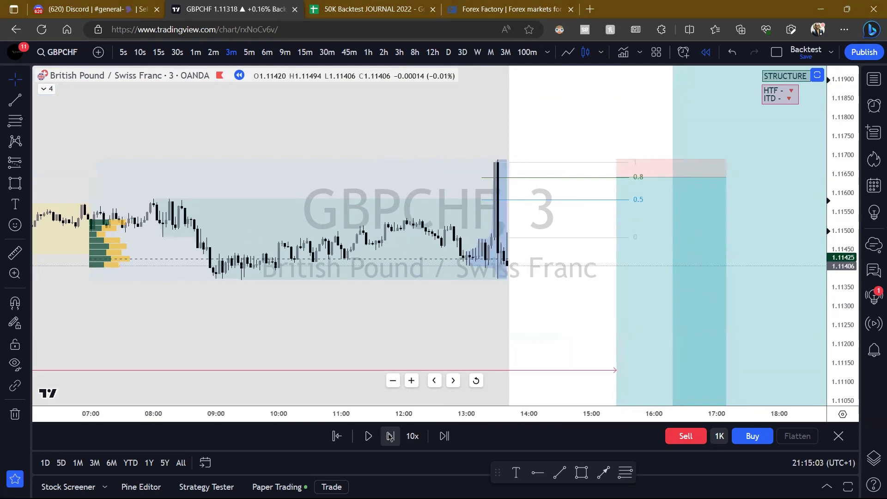
pyautogui.click(389, 436)
pyautogui.click(390, 437)
pyautogui.click(390, 437)
pyautogui.click(390, 437)
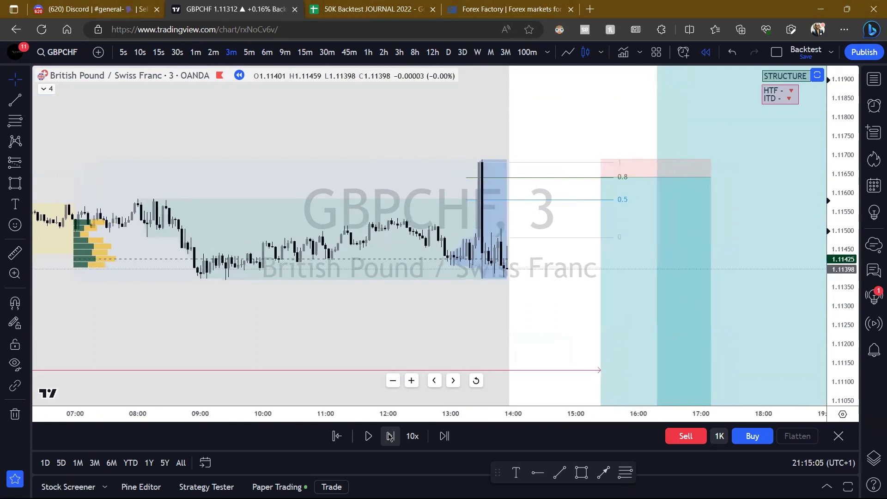
pyautogui.click(390, 436)
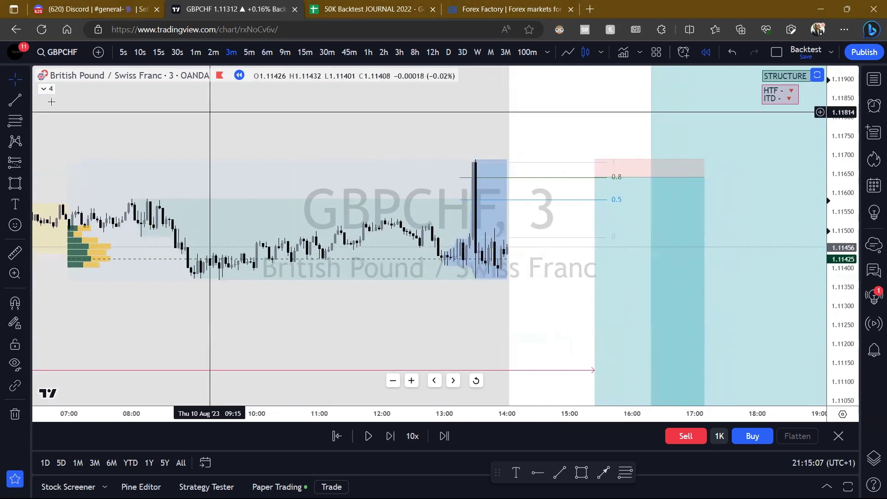
# Draw a second Fibonacci retracement over the full spike, from its low at 1.11372 to its high at 1.11688.
pyautogui.hotkey('alt', 'f')
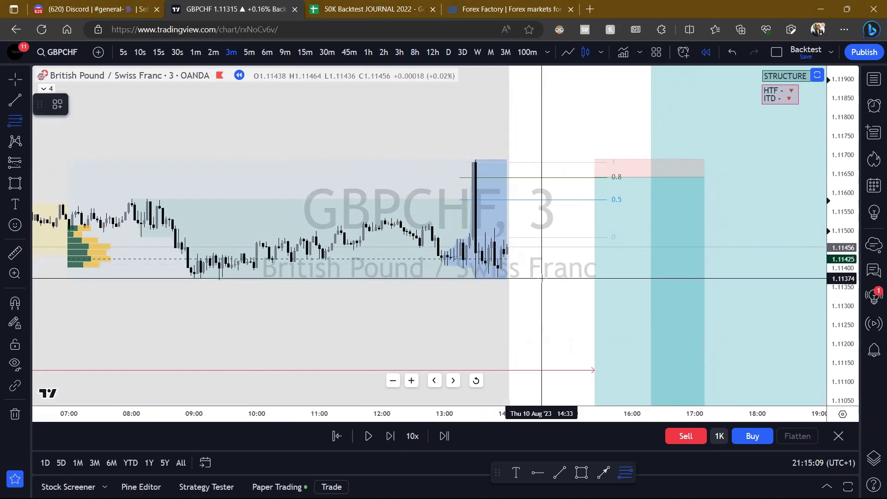
pyautogui.click(542, 278)
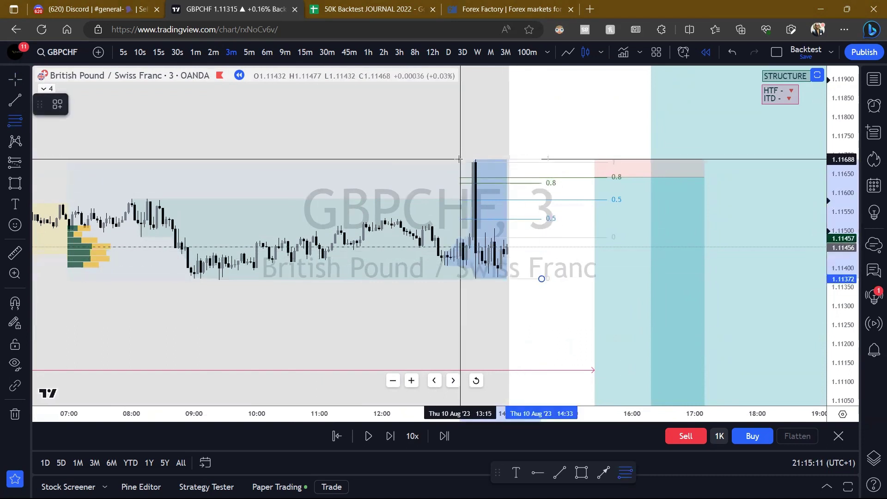
pyautogui.click(459, 159)
# Circle the second Fibonacci's 0.8 level and tick the short position's entry with temporary green marks, and clear them.
pyautogui.moveTo(563, 223); pyautogui.dragTo(535, 218)
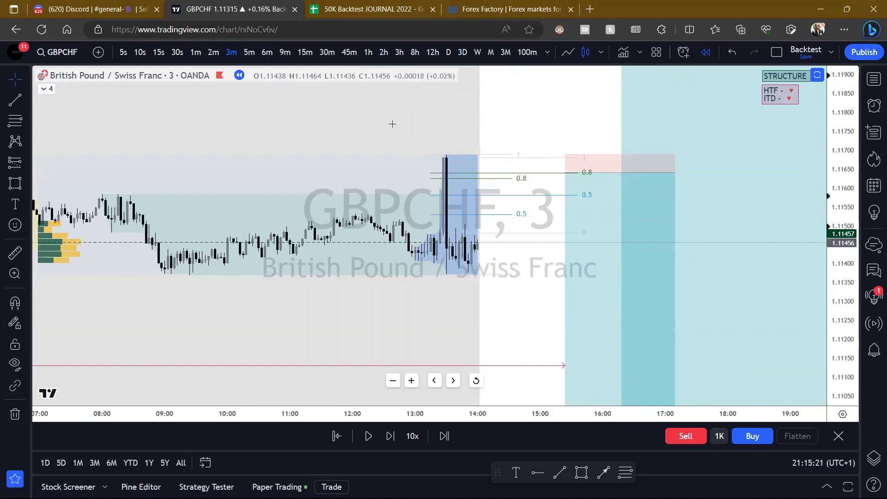
pyautogui.moveTo(540, 181); pyautogui.dragTo(530, 163)
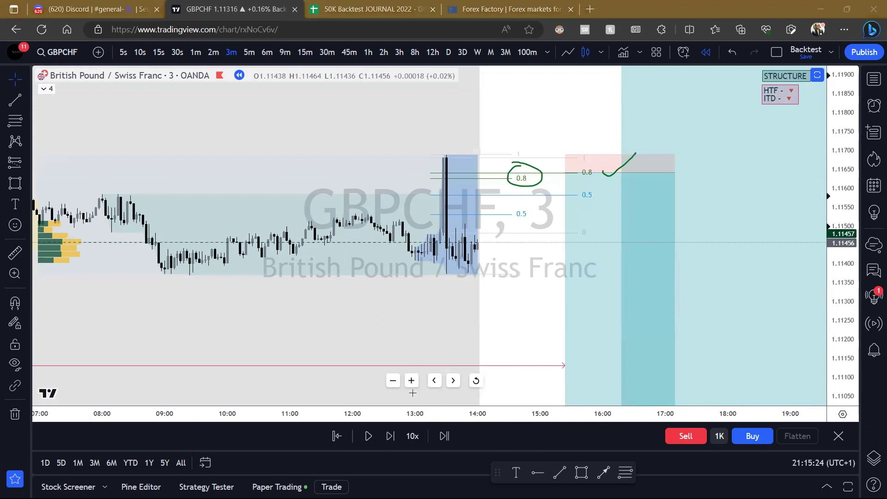
pyautogui.press('Escape')
# Advance the replay bar by bar to about 14:35 on 10 August.
pyautogui.click(391, 435)
pyautogui.click(391, 435)
pyautogui.click(391, 435)
pyautogui.click(391, 436)
pyautogui.click(391, 436)
pyautogui.click(392, 436)
pyautogui.click(391, 436)
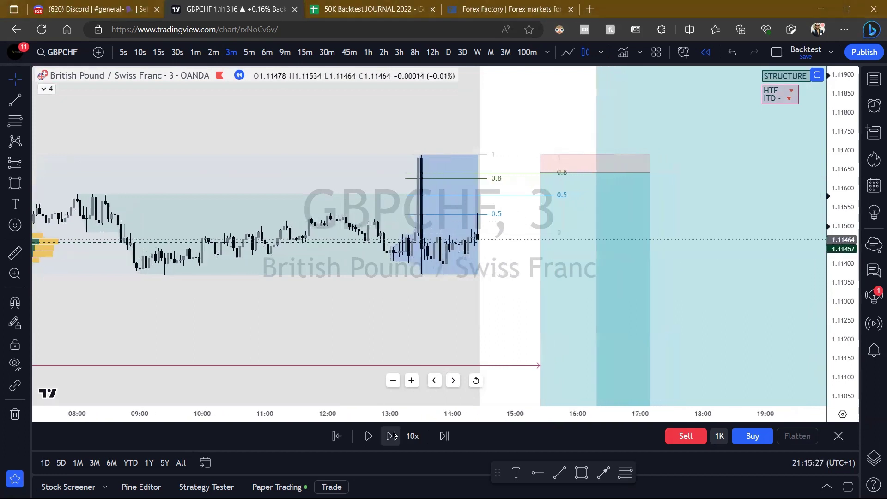
pyautogui.click(392, 435)
pyautogui.click(393, 435)
pyautogui.click(393, 435)
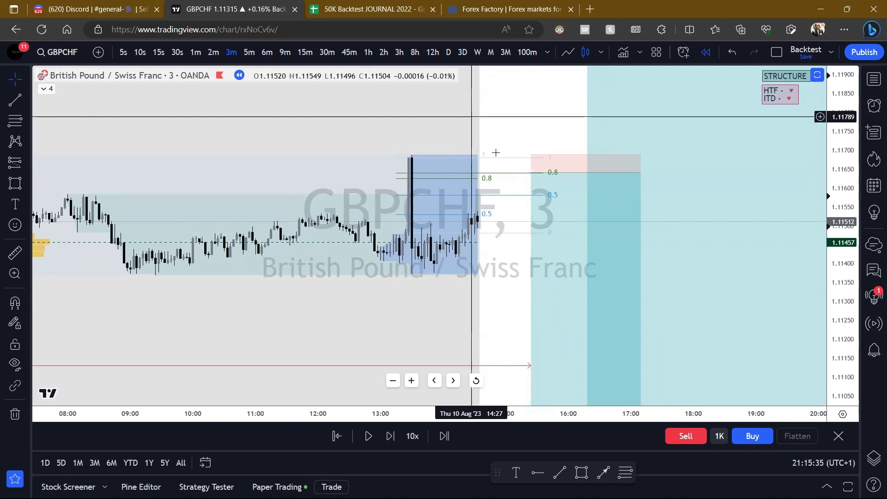
# Sketch temporary green marks around the spike, its upper zone and the morning high and low, and clear them.
pyautogui.moveTo(483, 157)
pyautogui.mouseDown()
pyautogui.moveTo(410, 159)
pyautogui.moveTo(526, 202)
pyautogui.mouseUp()
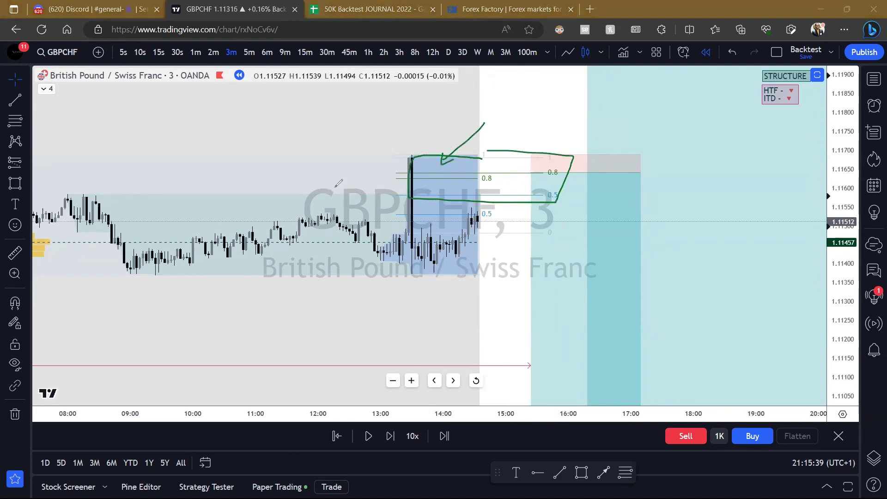
pyautogui.moveTo(88, 190); pyautogui.dragTo(330, 193)
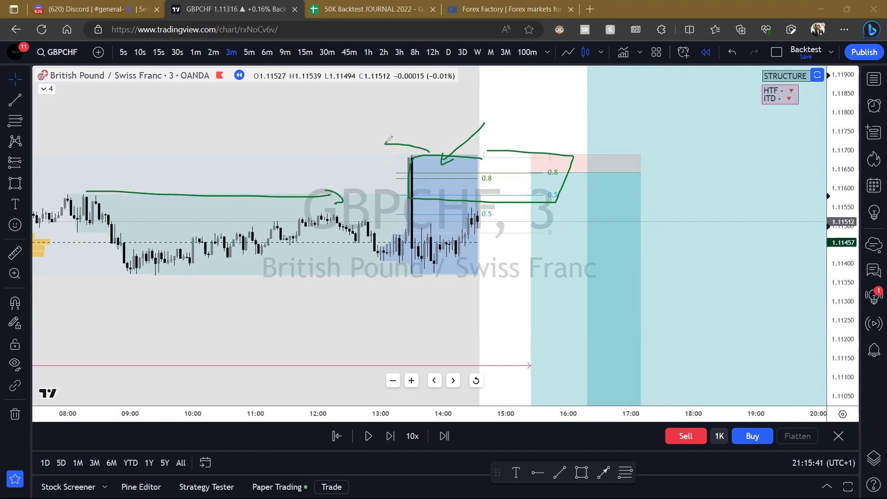
pyautogui.moveTo(386, 142)
pyautogui.mouseDown()
pyautogui.moveTo(418, 237)
pyautogui.moveTo(415, 137)
pyautogui.mouseUp()
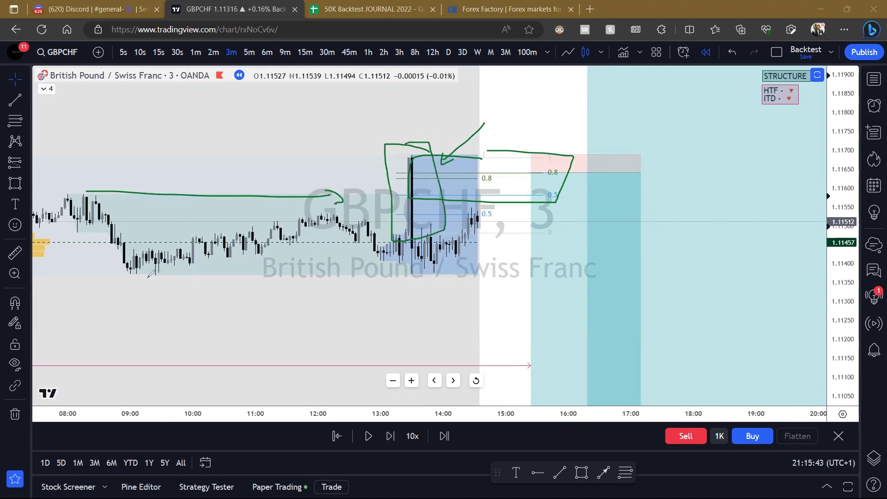
pyautogui.moveTo(150, 274); pyautogui.dragTo(406, 276)
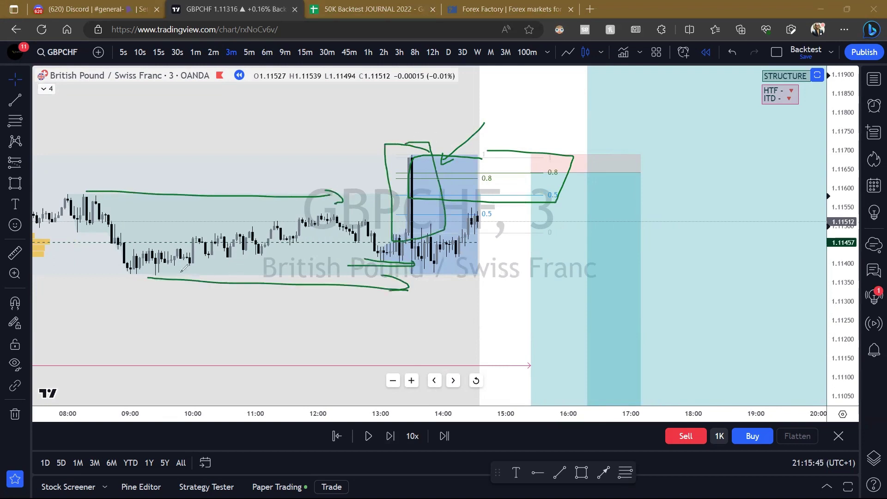
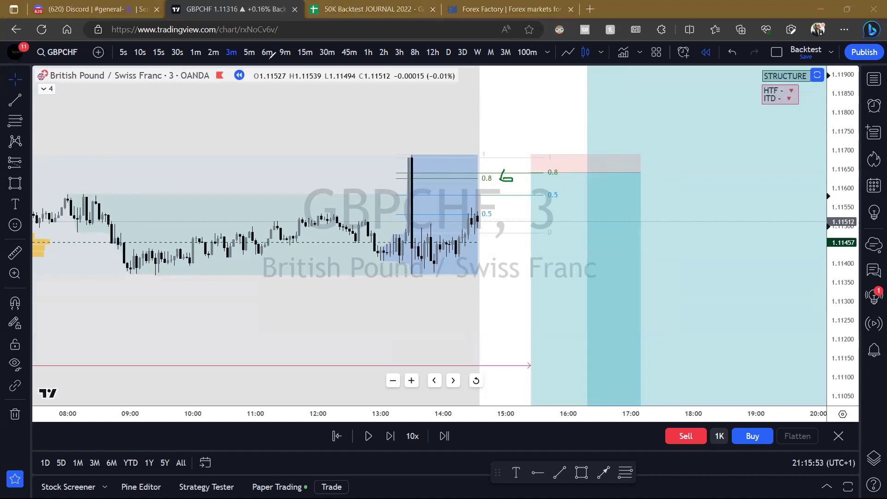
# Open the BACKTEST watchlist to check its pairs, and close it again.
pyautogui.click(874, 79)
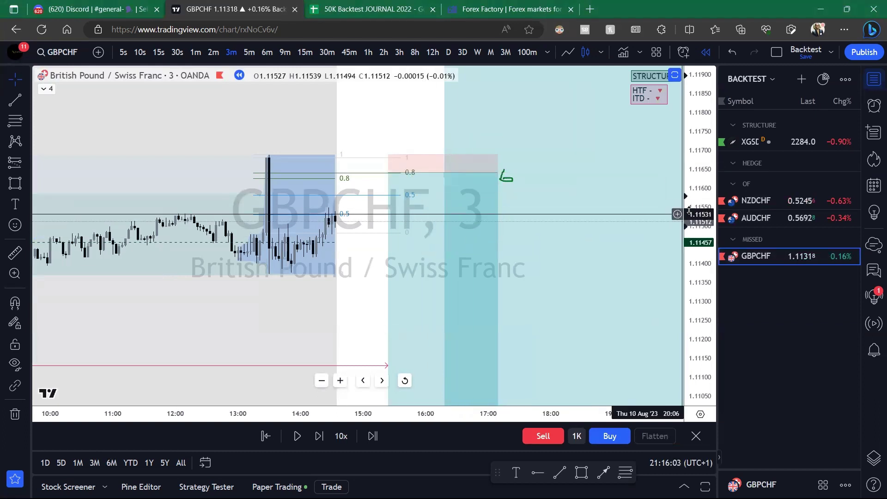
pyautogui.click(873, 82)
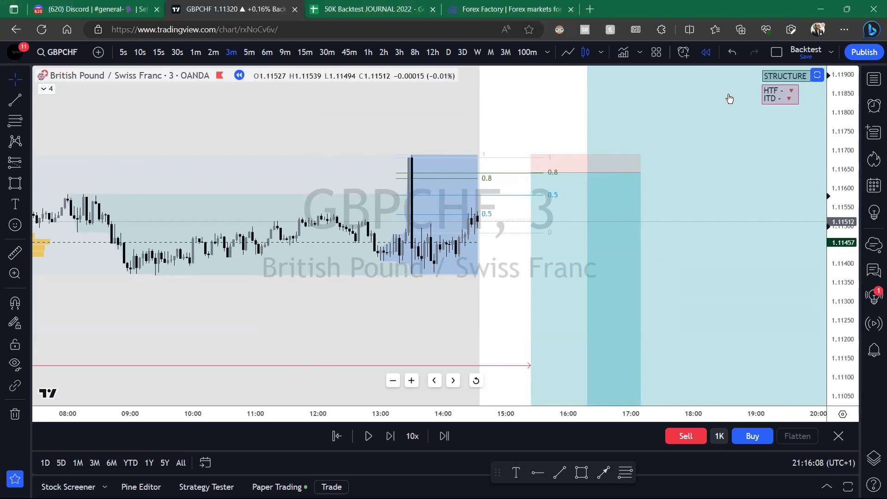
pyautogui.moveTo(502, 261); pyautogui.dragTo(501, 234)
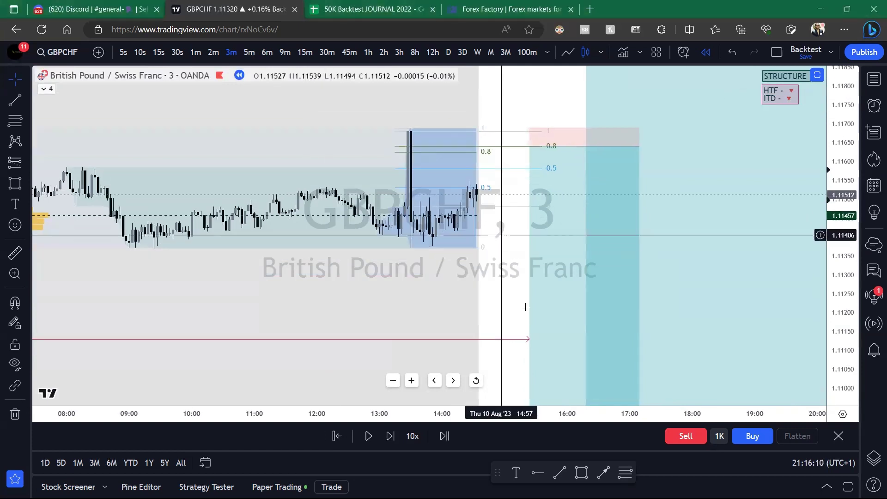
# Advance the replay bar by bar to about 15:10 on 10 August.
pyautogui.click(389, 436)
pyautogui.click(389, 436)
pyautogui.click(389, 437)
pyautogui.click(389, 437)
pyautogui.click(389, 437)
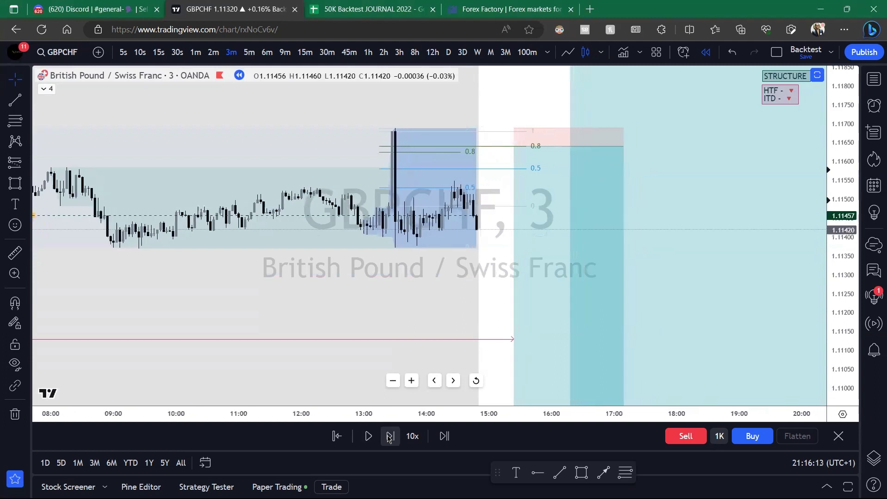
pyautogui.click(389, 436)
pyautogui.click(389, 437)
pyautogui.click(389, 436)
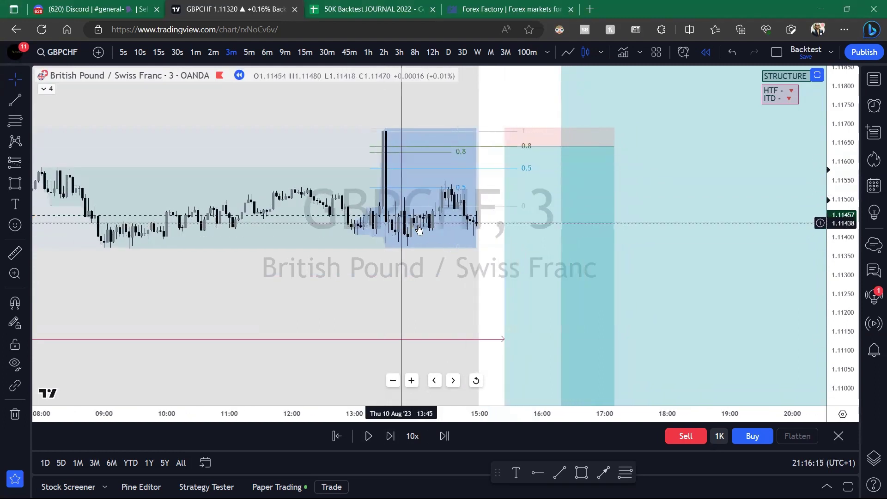
pyautogui.click(385, 434)
pyautogui.click(387, 436)
pyautogui.click(386, 436)
pyautogui.click(386, 436)
pyautogui.click(386, 436)
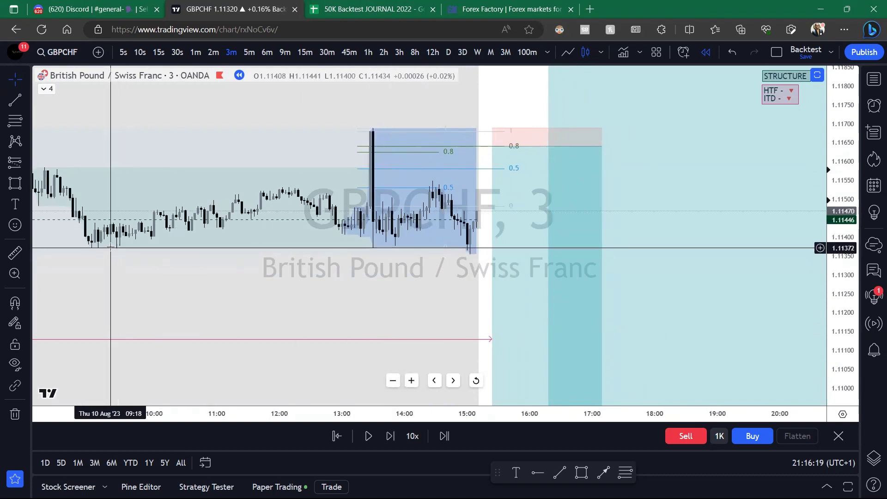
# Stretch the first Fibonacci retracement's lower anchor down to the morning low at about 1.1137.
pyautogui.scroll(-5, 227, 256)
pyautogui.scroll(6, 225, 259)
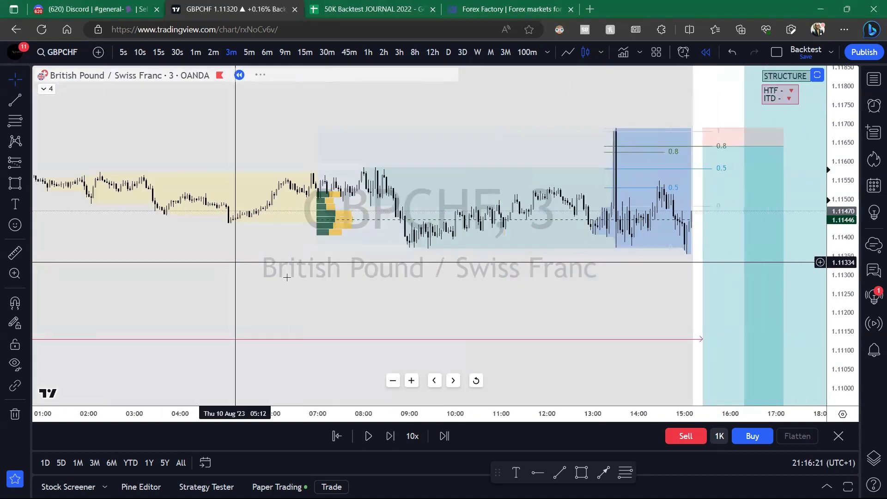
pyautogui.scroll(-6, 234, 262)
pyautogui.hscroll(5, 331, 281)
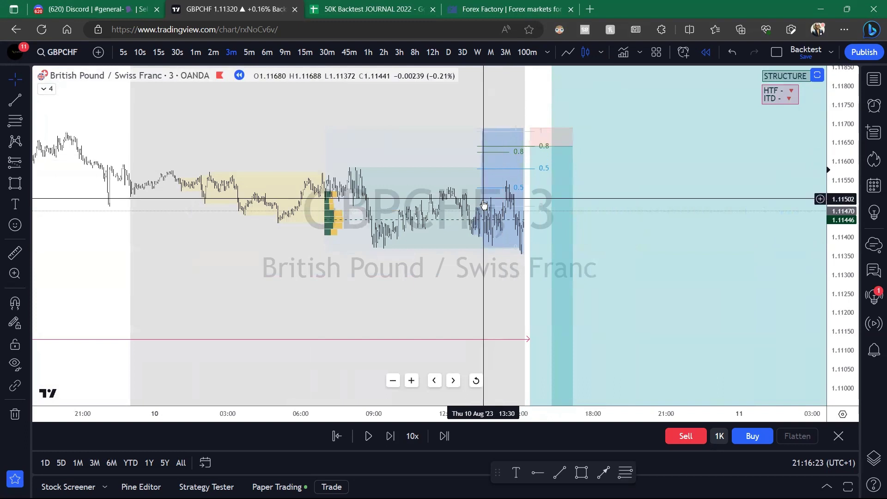
pyautogui.moveTo(478, 206); pyautogui.dragTo(355, 250)
# Delete the small short position and the second Fibonacci retracement over the spike.
pyautogui.moveTo(530, 128); pyautogui.dragTo(559, 128)
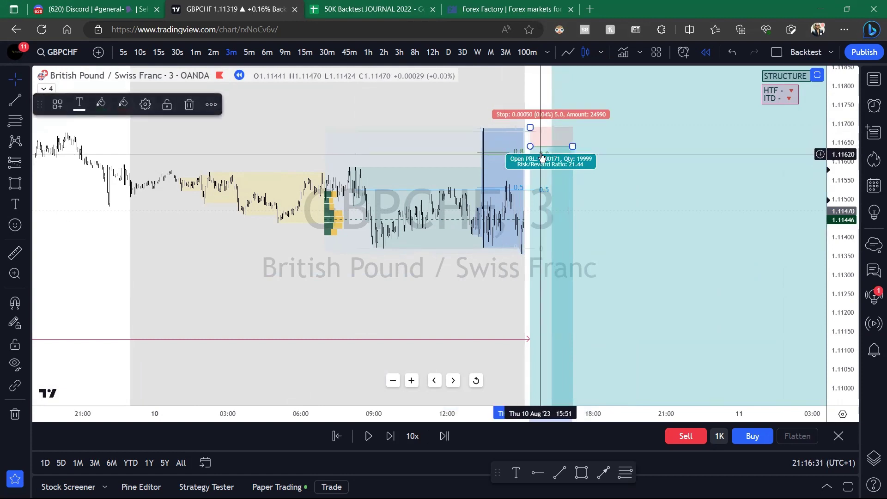
pyautogui.press('Delete')
pyautogui.click(520, 155)
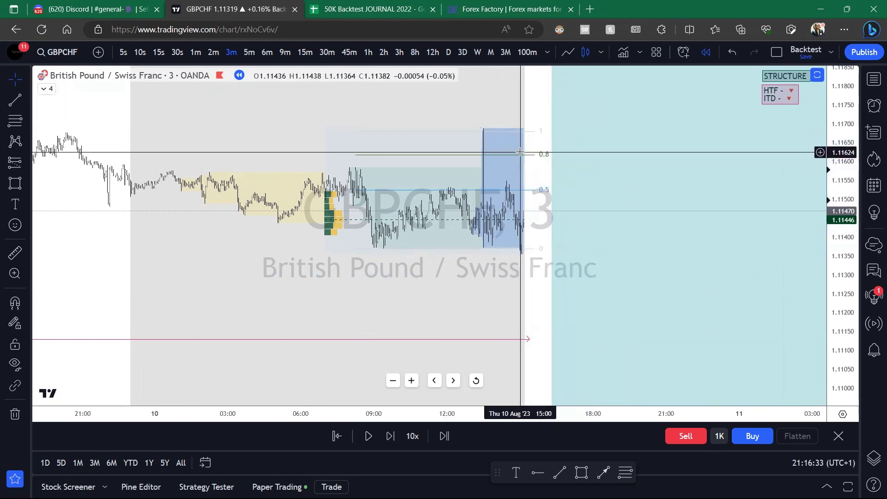
pyautogui.scroll(5, 512, 178)
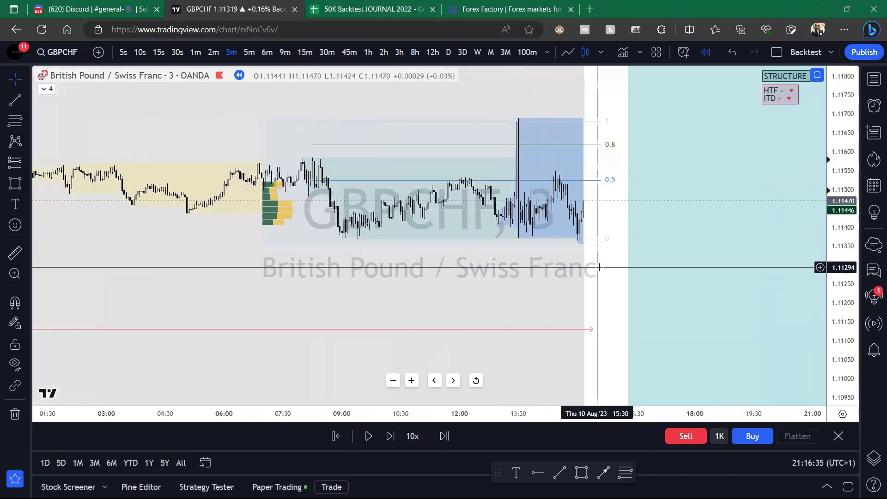
pyautogui.scroll(-5, 575, 213)
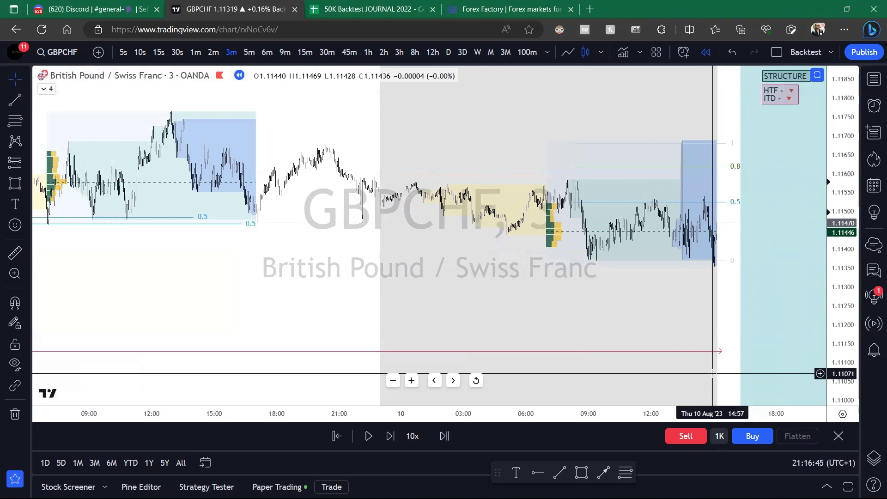
pyautogui.scroll(3, 620, 291)
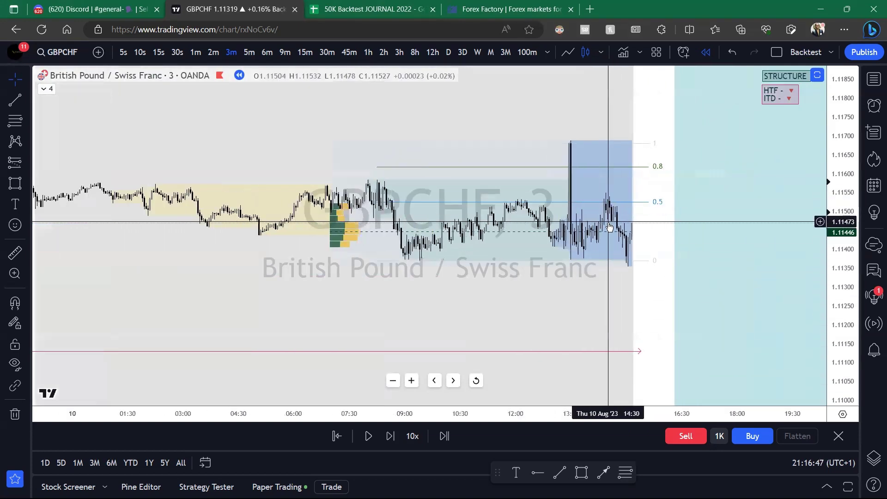
pyautogui.moveTo(598, 293); pyautogui.dragTo(548, 184)
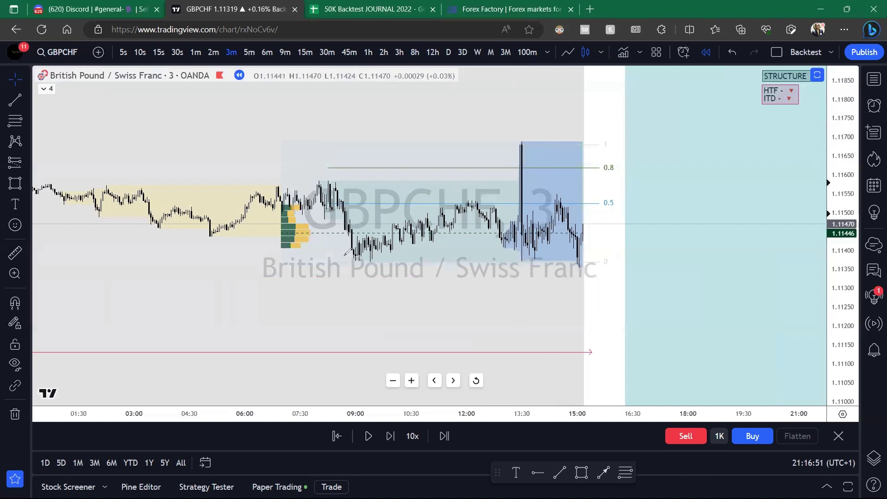
# Sketch temporary screen marks along the 13:30 low and around the 14:30 swing high, and clear them.
pyautogui.moveTo(347, 252); pyautogui.dragTo(376, 253)
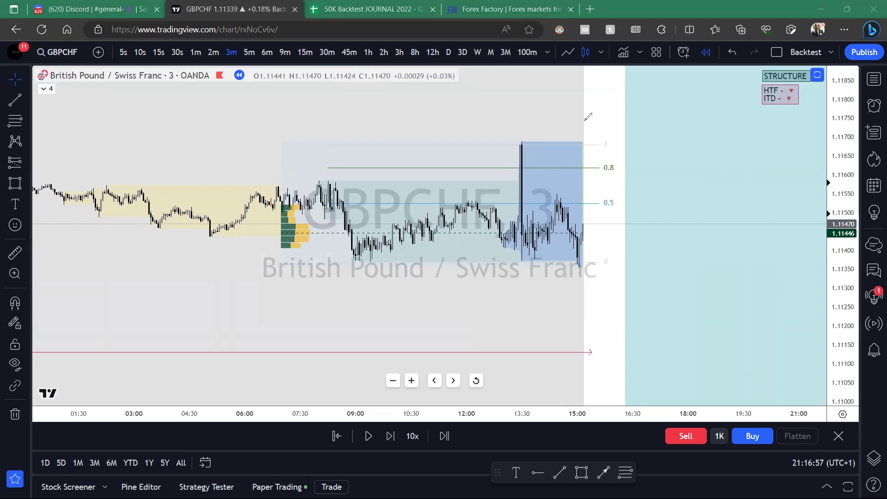
pyautogui.scroll(3, 548, 243)
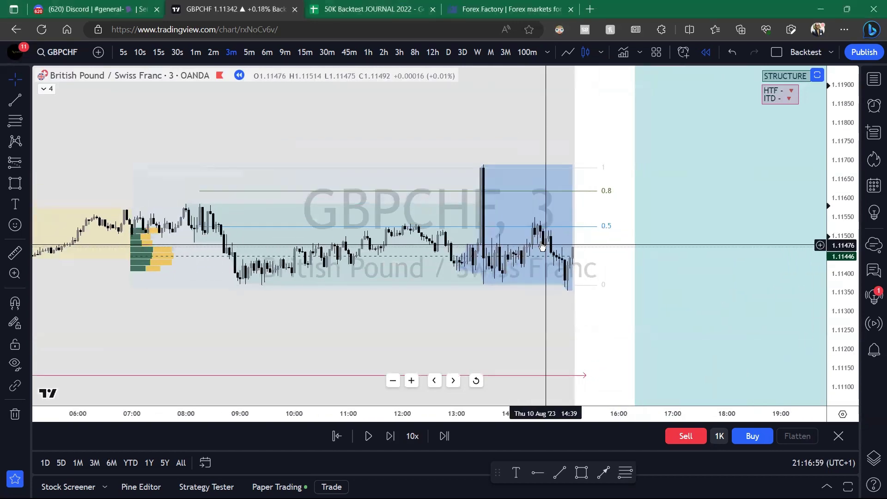
pyautogui.hotkey('ctrl', '2')
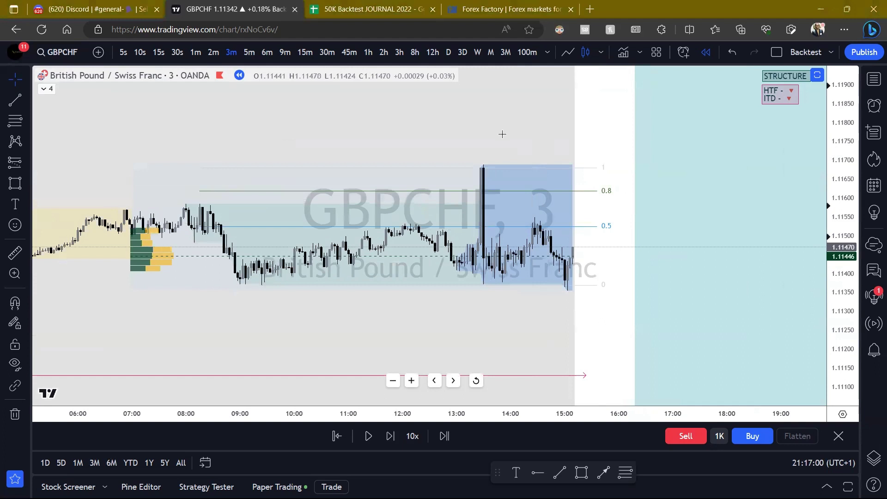
pyautogui.moveTo(532, 214); pyautogui.dragTo(538, 215)
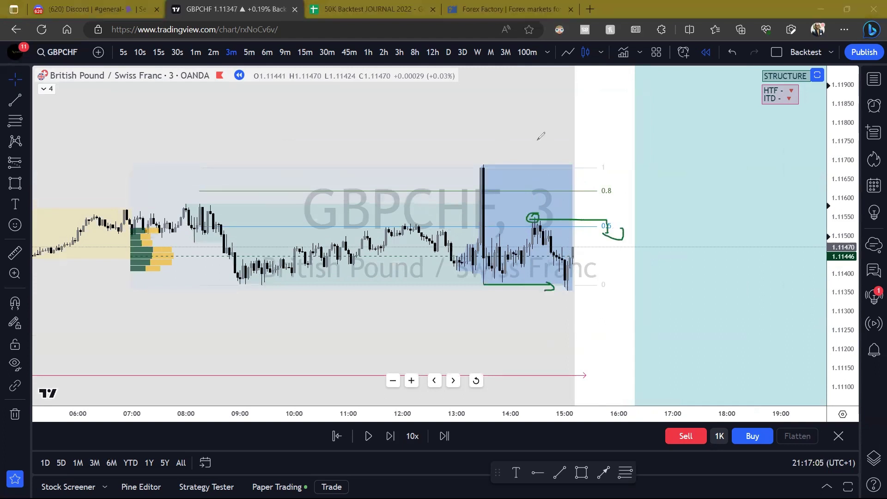
pyautogui.press('Escape')
# On the 1-minute chart, draw a Fibonacci retracement from the 13:30 low at 1.11371 up to the swing high level at 1.11551.
pyautogui.click(196, 52)
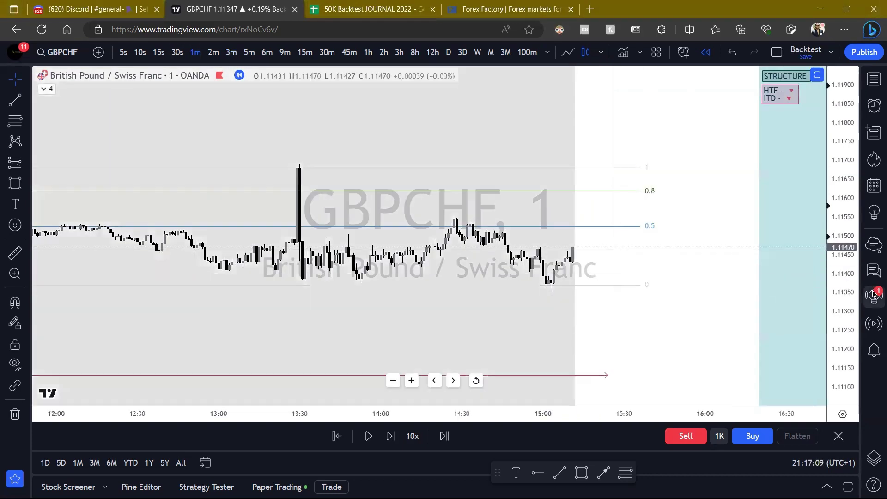
pyautogui.moveTo(835, 302); pyautogui.dragTo(834, 219)
pyautogui.moveTo(760, 272); pyautogui.dragTo(638, 272)
pyautogui.hotkey('alt', 'f')
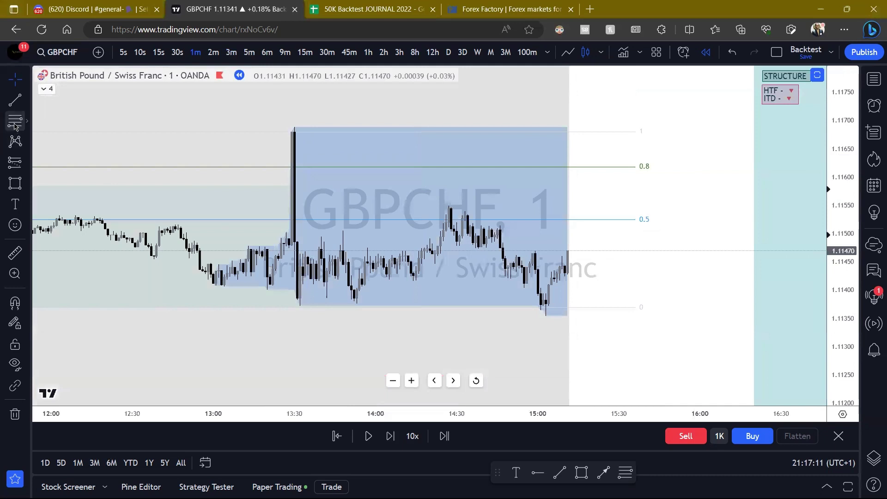
pyautogui.click(295, 307)
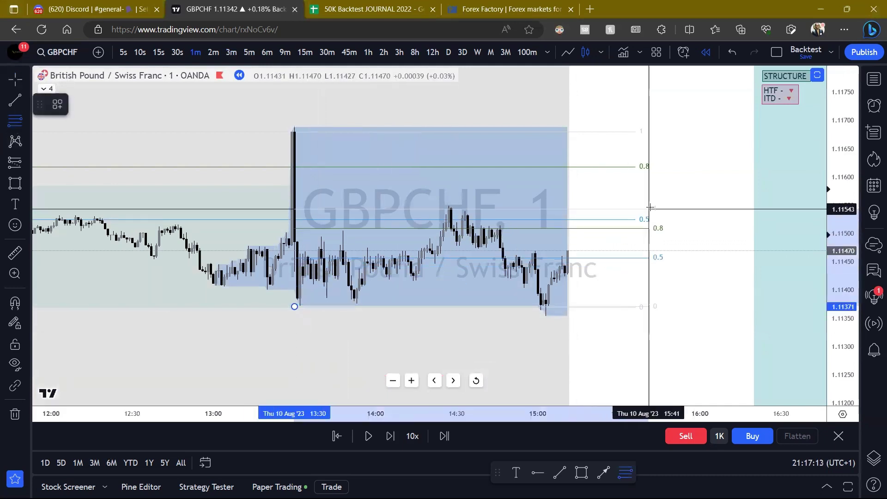
pyautogui.click(654, 204)
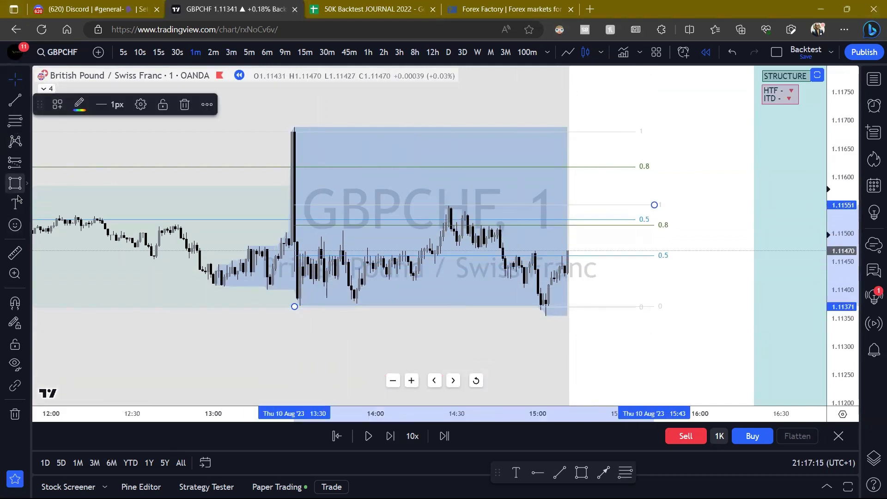
# Place a short position with its entry at the new retracement's 0.8 level and its stop at about 1.1155.
pyautogui.click(19, 167)
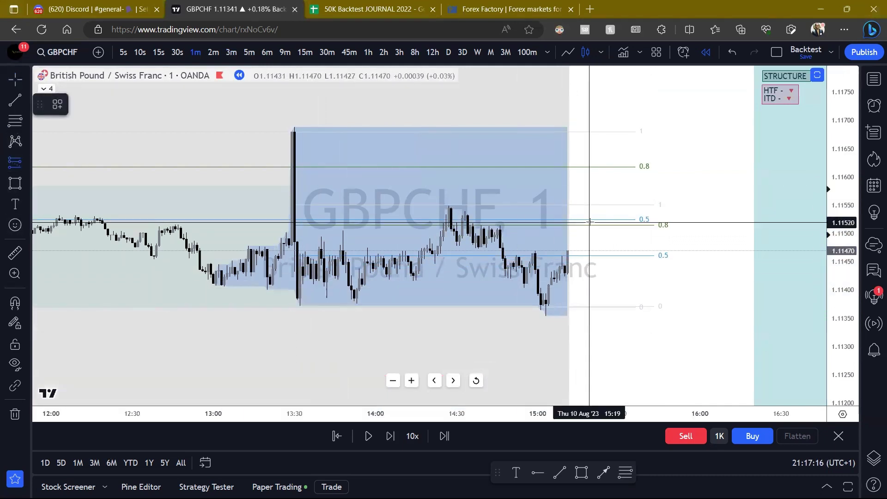
pyautogui.click(622, 226)
pyautogui.moveTo(622, 189); pyautogui.dragTo(621, 204)
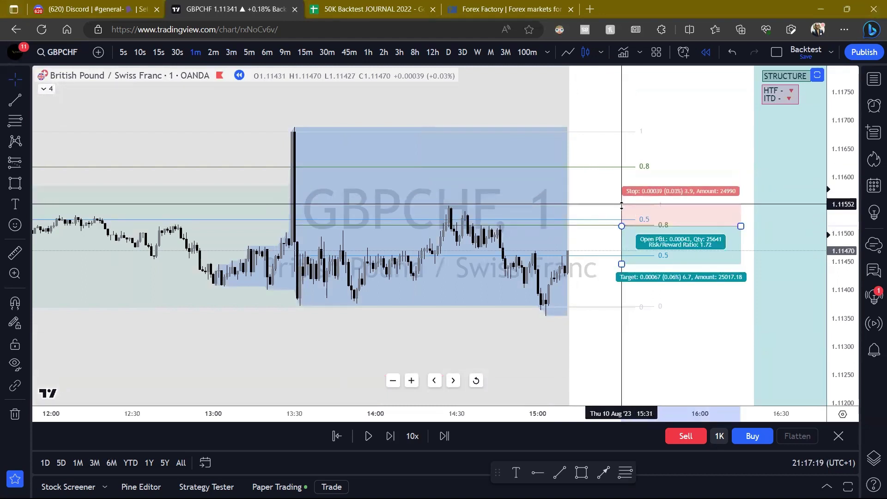
# Extend the short position's target down to about 1.1114, just above the red arrow line.
pyautogui.click(568, 247)
pyautogui.moveTo(606, 239); pyautogui.dragTo(603, 190)
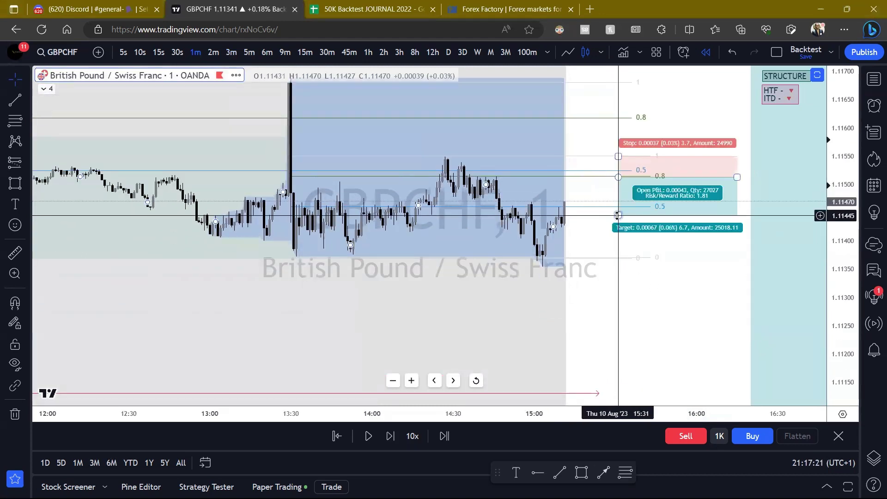
pyautogui.moveTo(842, 244); pyautogui.dragTo(772, 300)
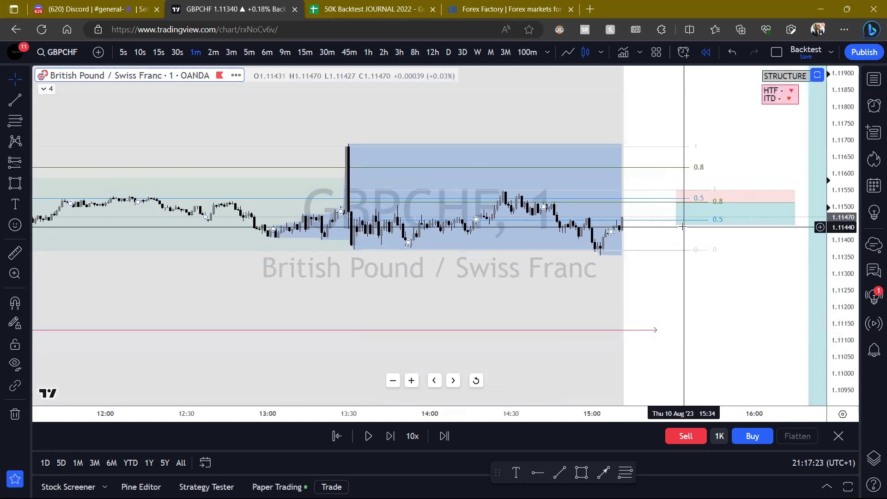
pyautogui.moveTo(676, 226); pyautogui.dragTo(659, 326)
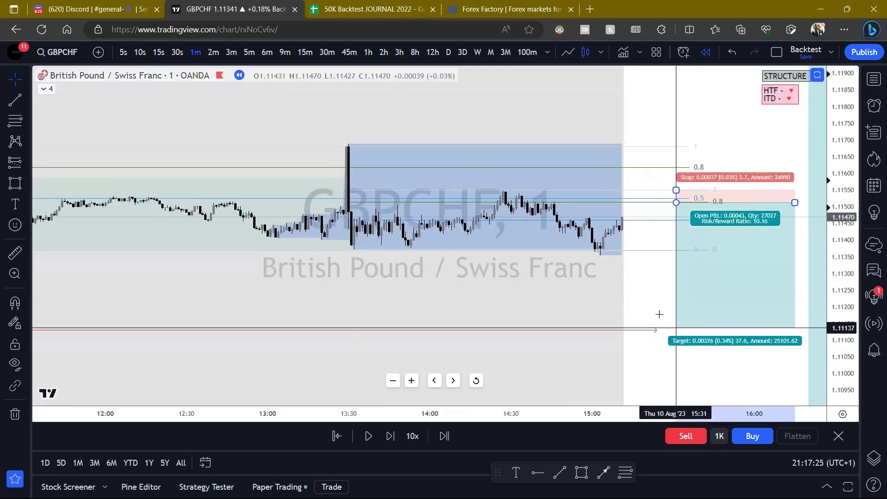
# On the 9-minute chart, try stretching the short position's target down to the bearish order flow low, and undo it.
pyautogui.moveTo(651, 292); pyautogui.dragTo(518, 100)
pyautogui.moveTo(832, 182); pyautogui.dragTo(825, 443)
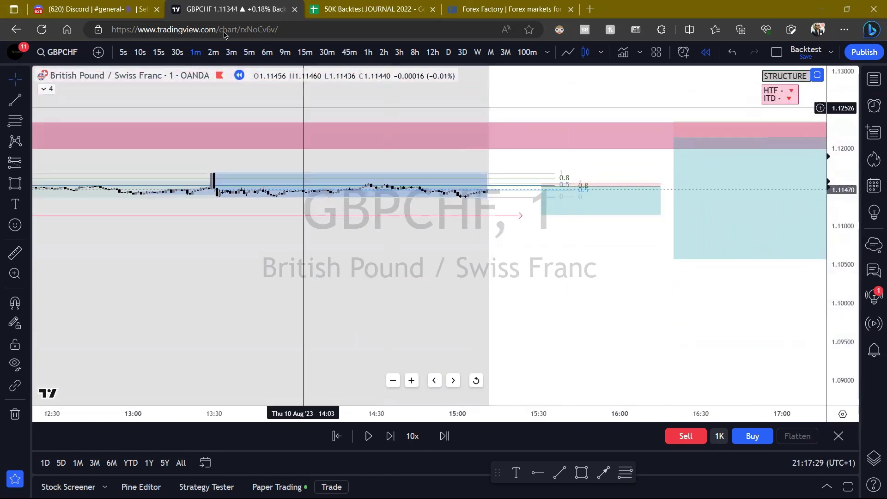
pyautogui.click(284, 53)
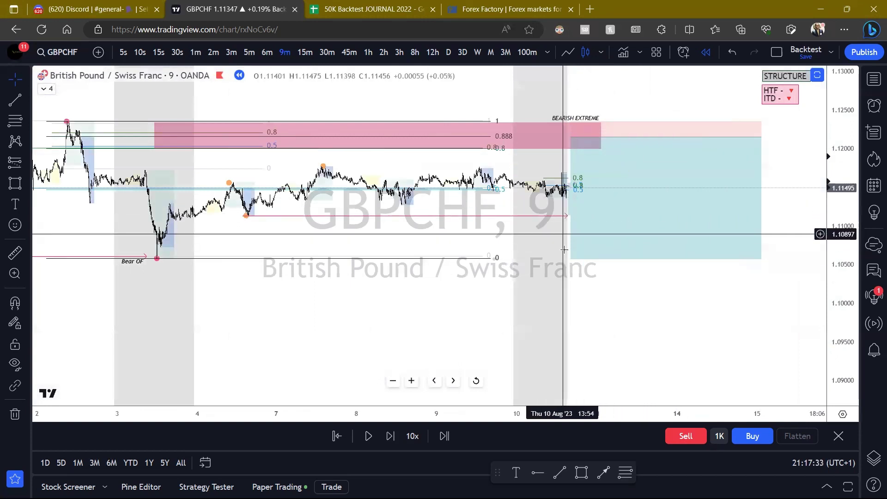
pyautogui.moveTo(569, 215); pyautogui.dragTo(566, 258)
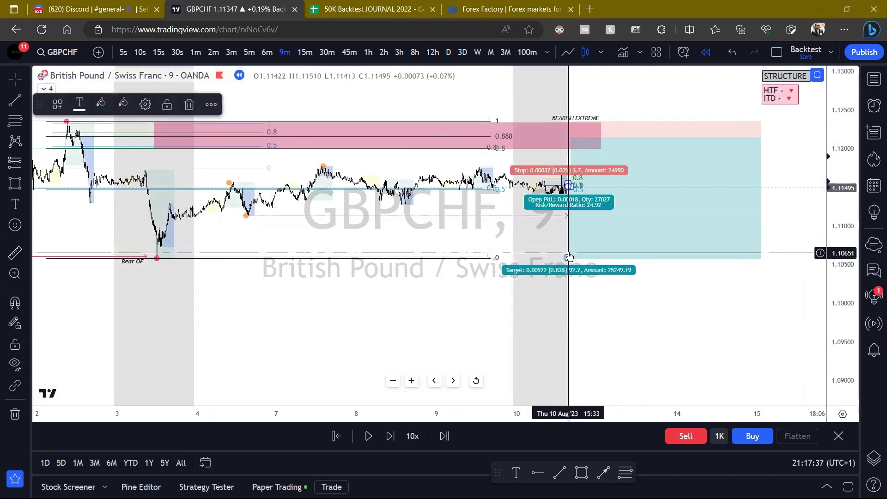
pyautogui.hotkey('ctrl', 'z')
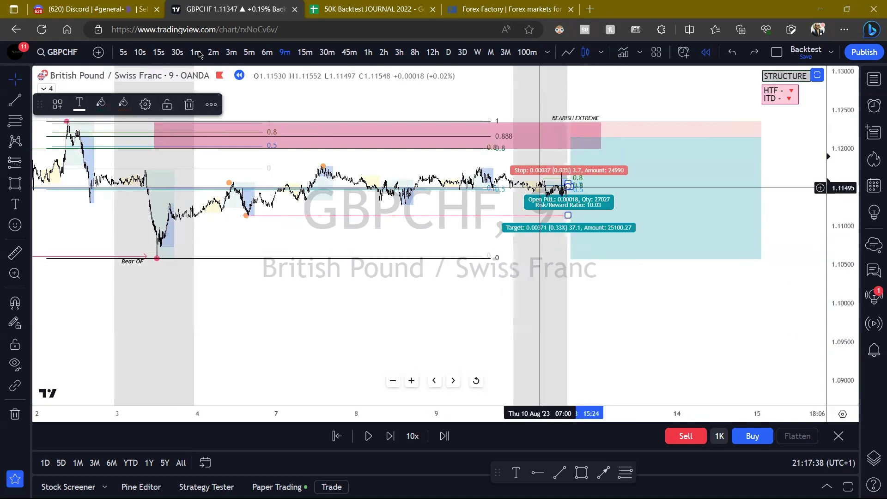
# Return to the 1-minute chart and advance the replay bar by bar to about 15:21.
pyautogui.click(196, 53)
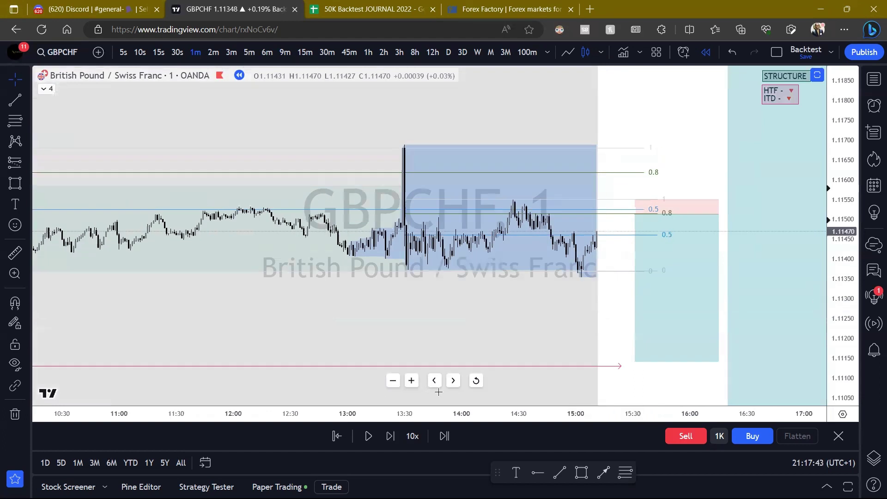
pyautogui.click(392, 436)
pyautogui.click(392, 435)
pyautogui.click(391, 436)
pyautogui.click(392, 436)
pyautogui.click(392, 435)
pyautogui.click(391, 436)
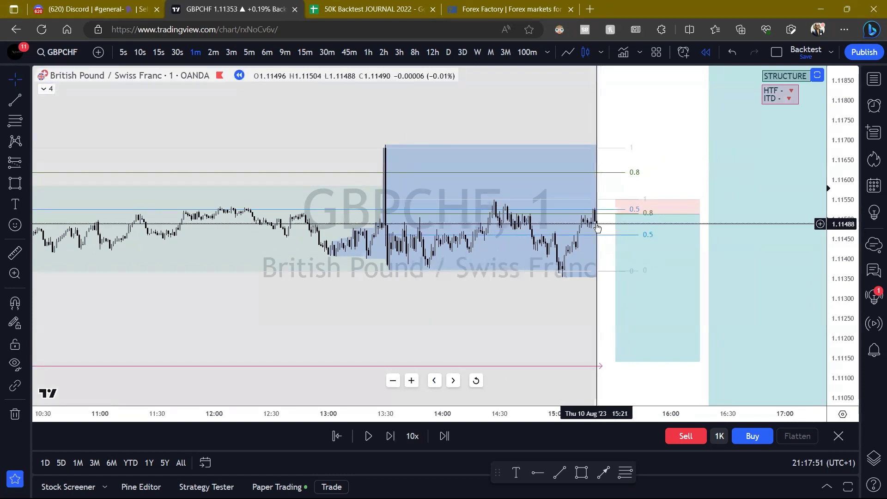
# Switch to the 30-second chart, advance the replay to about 15:22, and briefly mark the break of the minor low with a temporary arrow.
pyautogui.moveTo(841, 310); pyautogui.dragTo(841, 247)
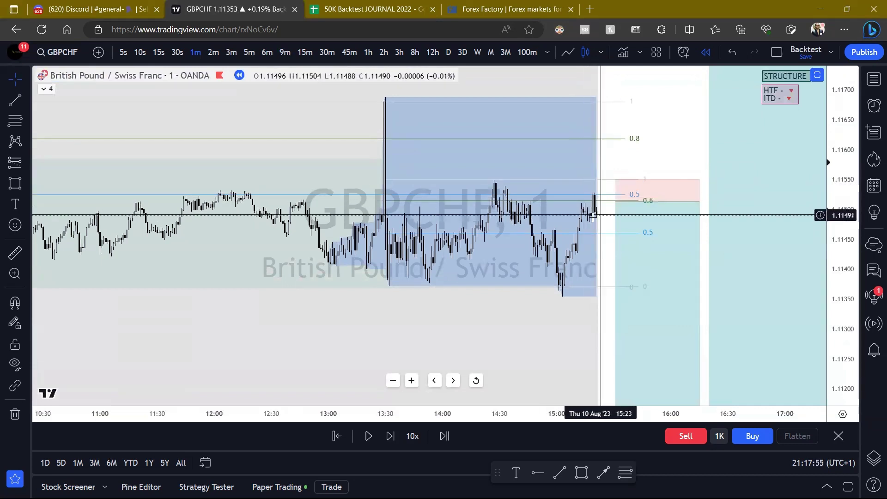
pyautogui.moveTo(594, 200); pyautogui.dragTo(652, 213)
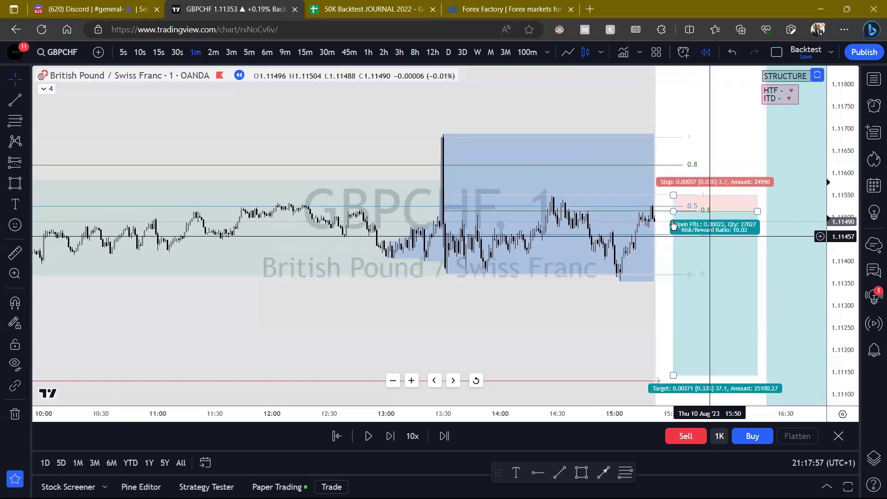
pyautogui.scroll(3, 654, 212)
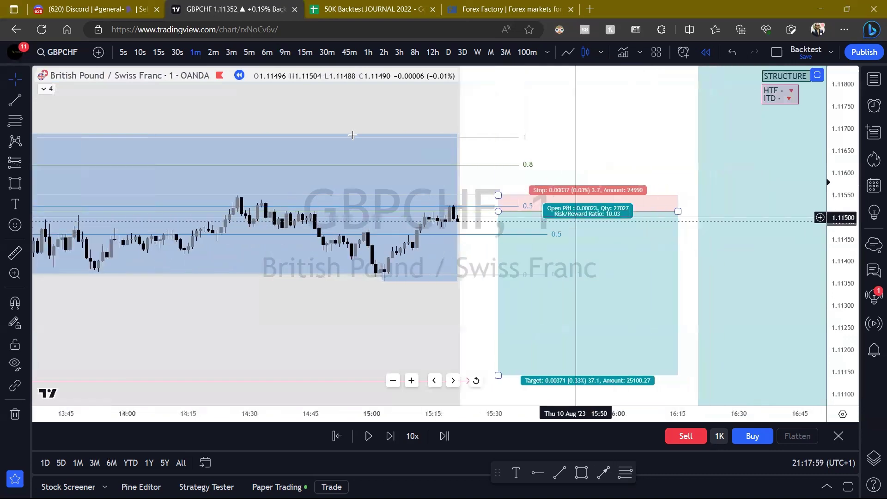
pyautogui.click(177, 52)
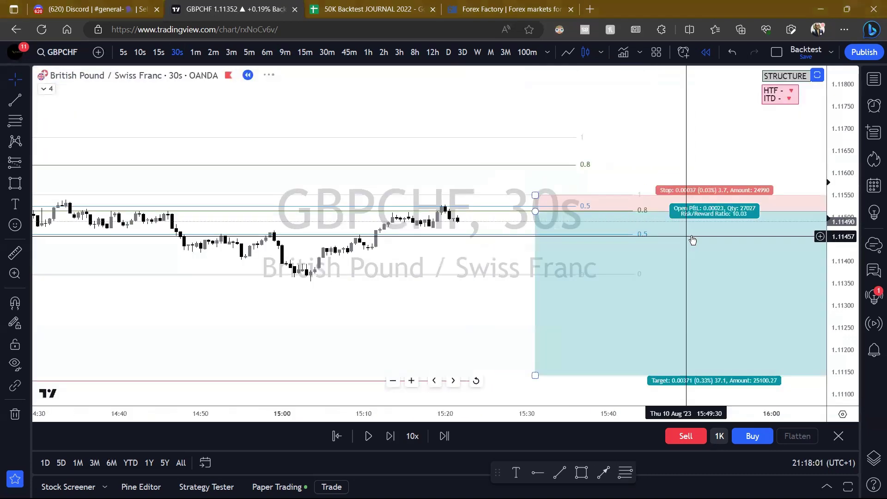
pyautogui.moveTo(834, 344); pyautogui.dragTo(832, 201)
pyautogui.moveTo(492, 209); pyautogui.dragTo(497, 222)
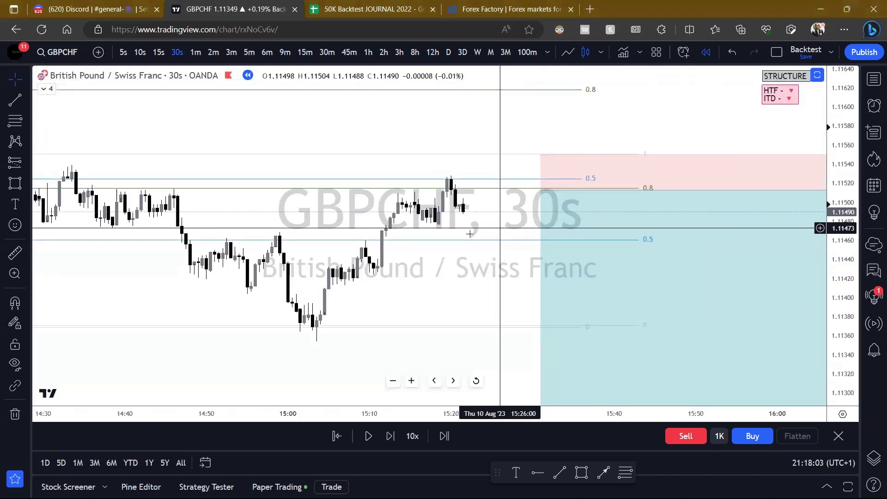
pyautogui.click(389, 435)
pyautogui.click(390, 435)
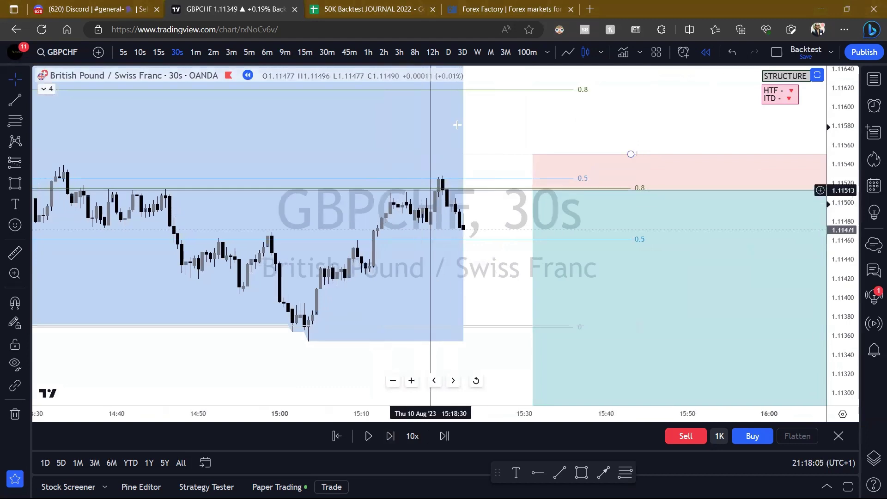
pyautogui.moveTo(418, 224); pyautogui.dragTo(453, 225)
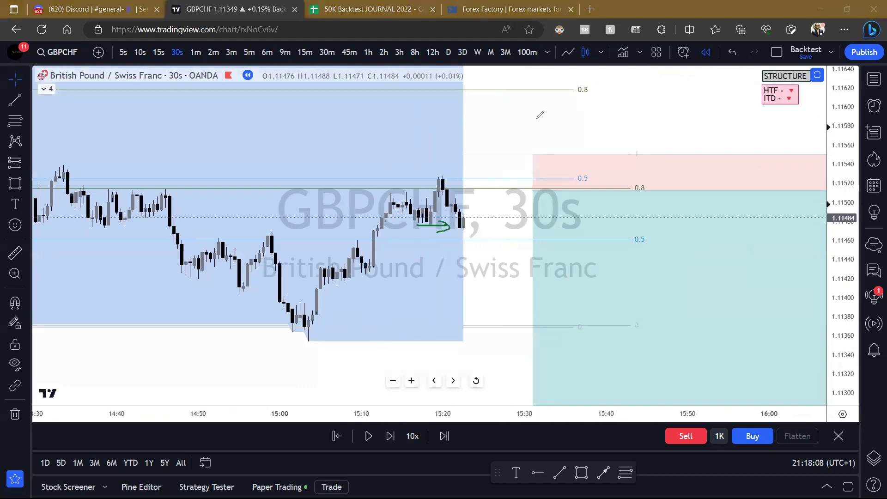
pyautogui.press('Escape')
# Advance the 30-second replay bar by bar to about 15:28.
pyautogui.scroll(-4, 543, 184)
pyautogui.moveTo(543, 184); pyautogui.dragTo(254, 191)
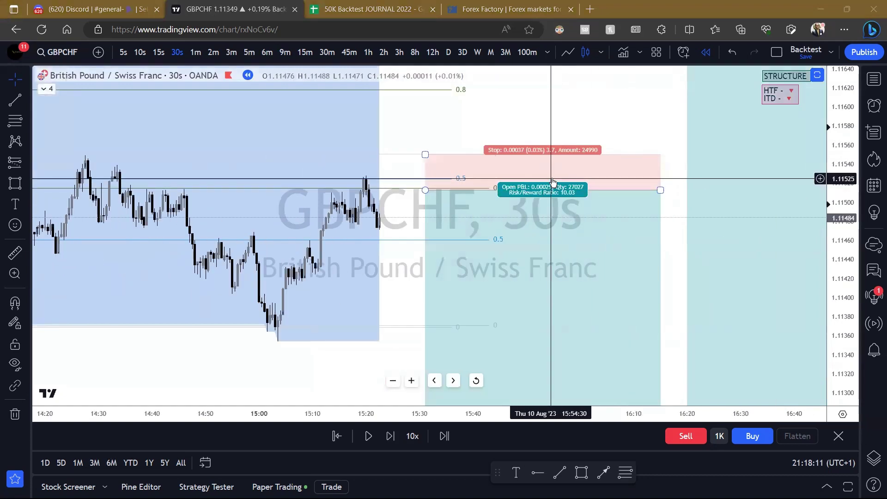
pyautogui.moveTo(481, 148); pyautogui.dragTo(535, 115)
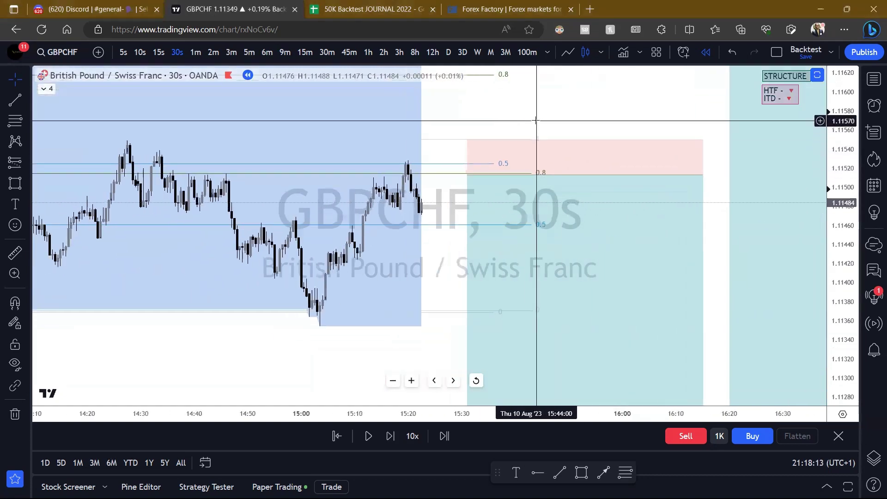
pyautogui.click(392, 437)
pyautogui.click(392, 437)
pyautogui.click(392, 437)
pyautogui.click(393, 438)
pyautogui.click(392, 437)
# Sketch a temporary projected path breaking the low near 15:03, pulling back and dropping further, and clear it.
pyautogui.scroll(-3, 446, 358)
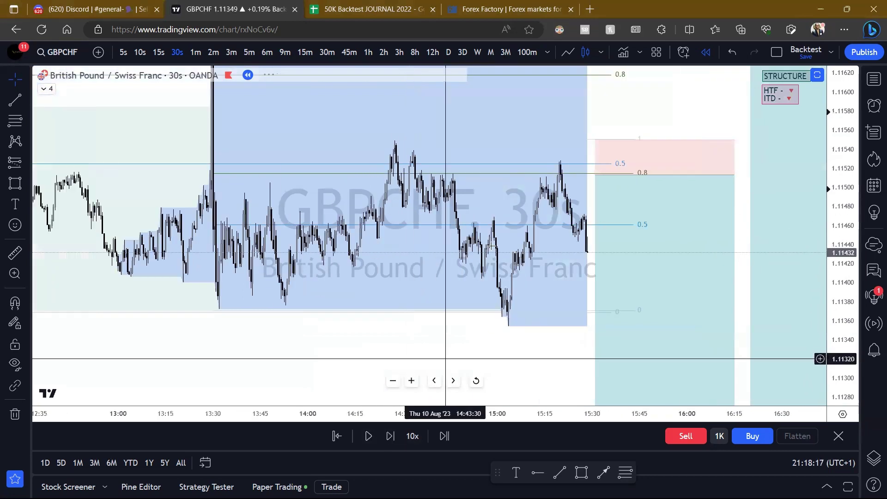
pyautogui.moveTo(504, 328); pyautogui.dragTo(597, 328)
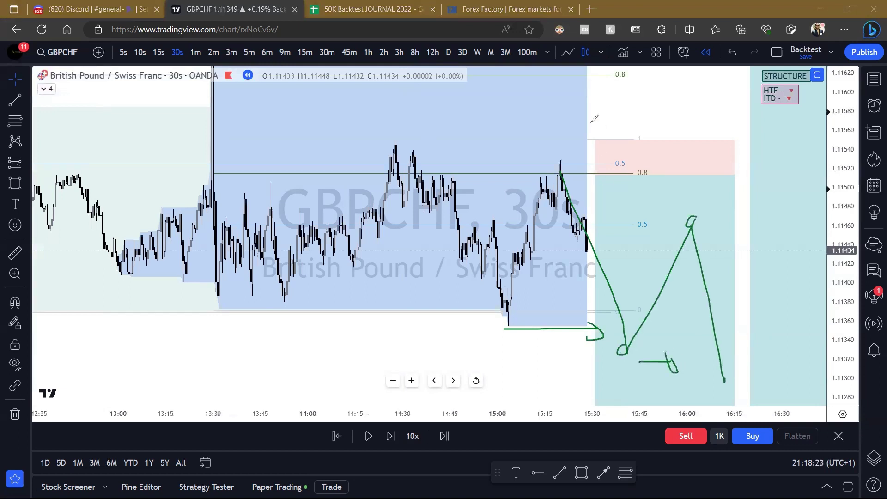
pyautogui.press('Escape')
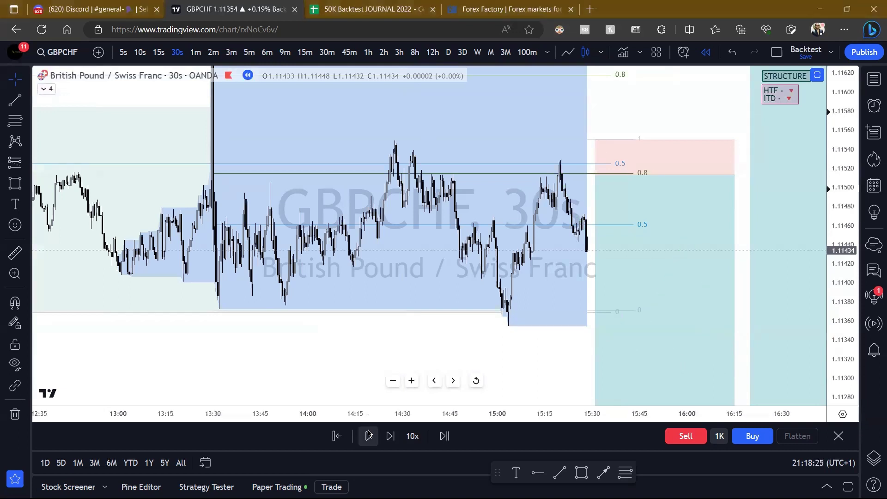
# Play the replay on to about 15:40, pausing on the way, and check the drop against the short position and its target.
pyautogui.click(368, 435)
pyautogui.click(368, 436)
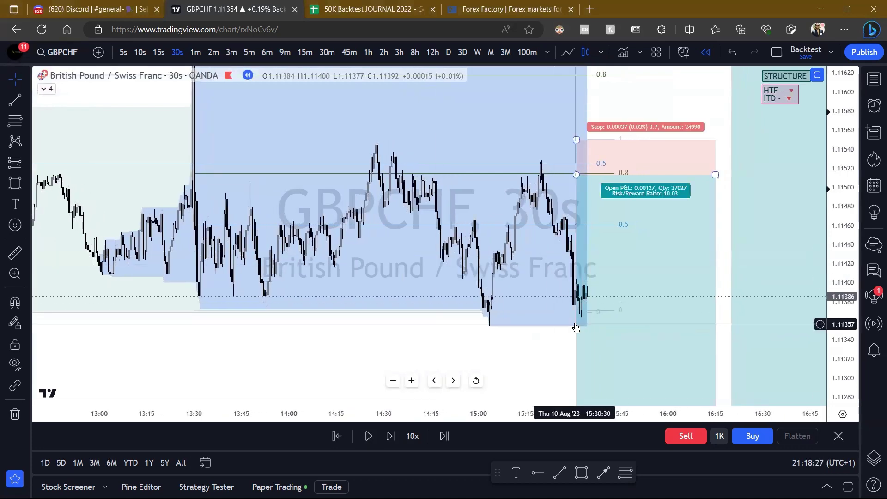
pyautogui.click(368, 435)
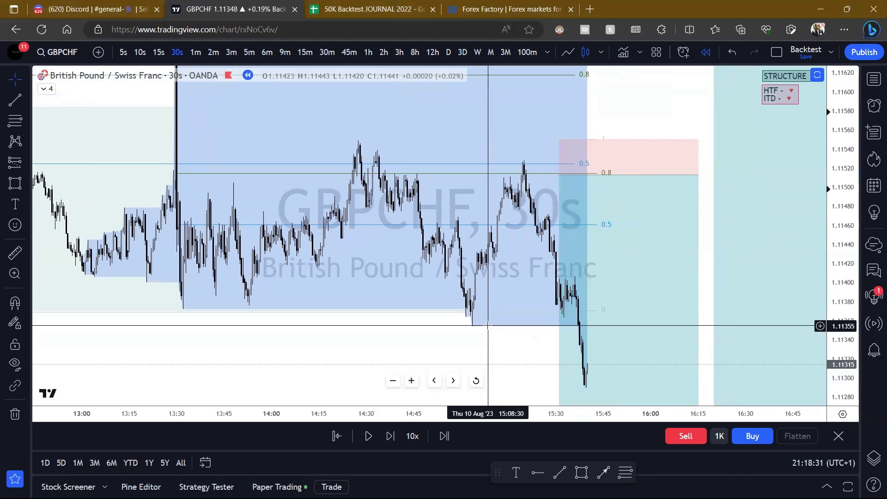
pyautogui.scroll(-5, 842, 245)
pyautogui.scroll(-5, 806, 249)
pyautogui.moveTo(624, 310); pyautogui.dragTo(535, 264)
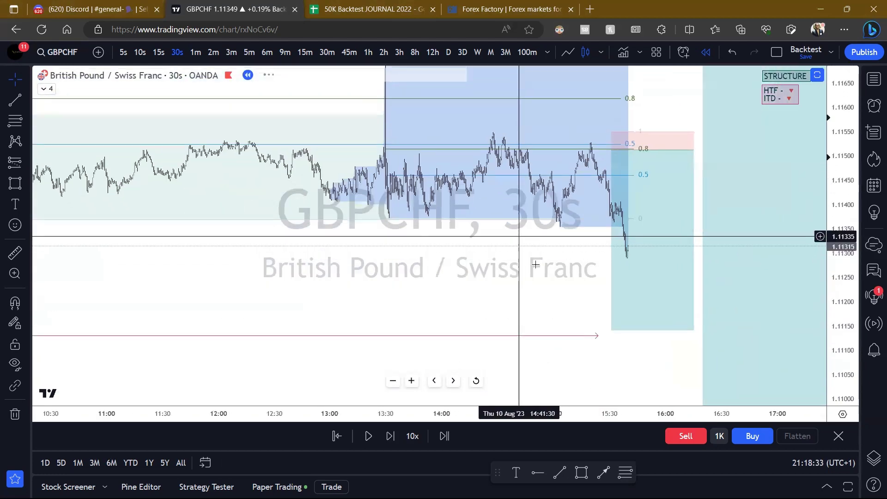
pyautogui.scroll(-3, 599, 311)
pyautogui.moveTo(636, 279); pyautogui.dragTo(590, 295)
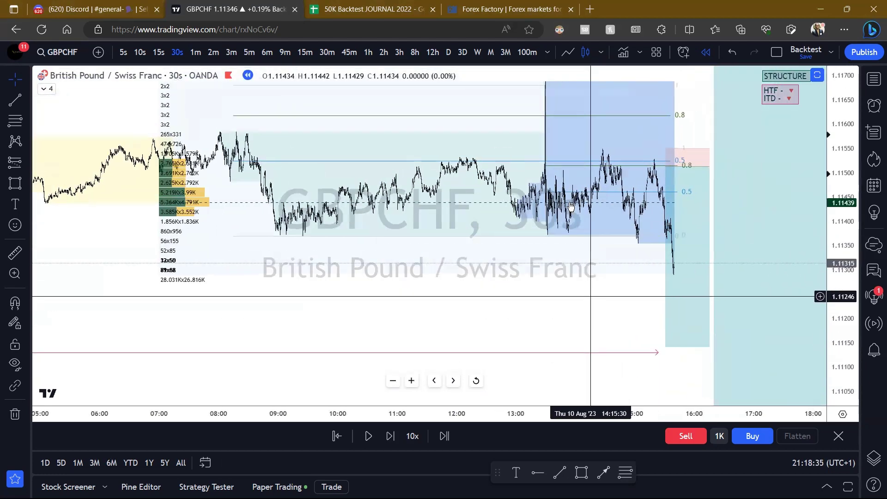
# Sketch a temporary rebound path from the low near 1.1130 up to about 1.1146, and clear it.
pyautogui.moveTo(675, 268); pyautogui.dragTo(699, 190)
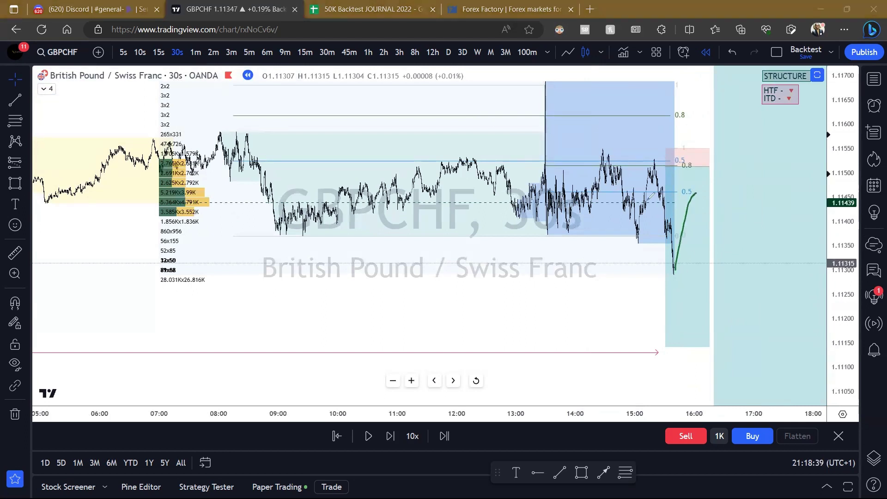
pyautogui.scroll(3, 456, 190)
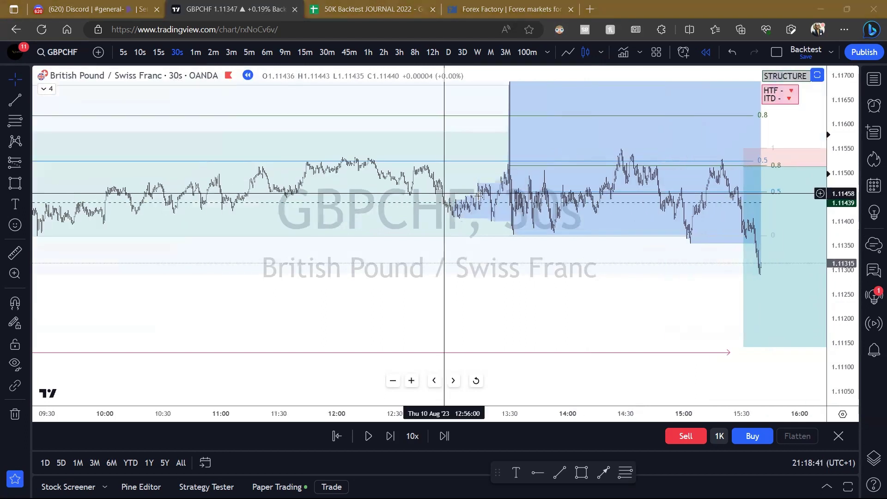
pyautogui.scroll(2, 717, 187)
pyautogui.scroll(-2, 739, 170)
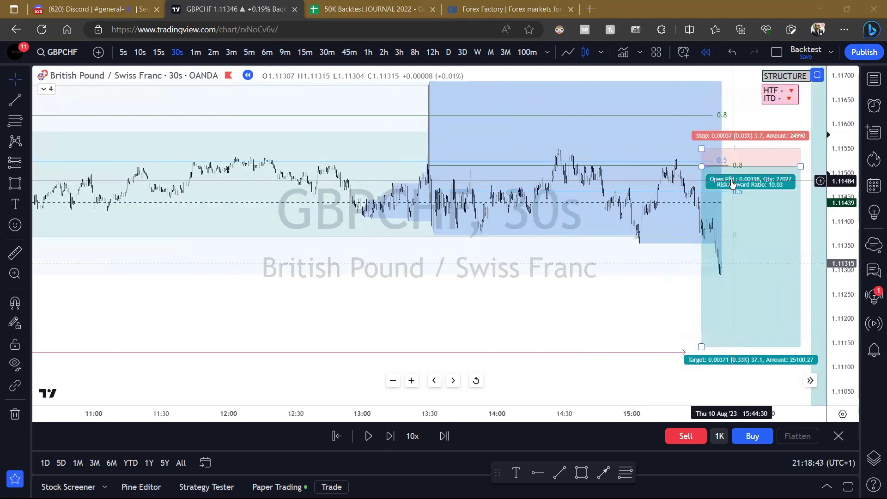
# Extend the Fibonacci drawn across the spike range beyond the current price and lower its high anchor to 1.11530.
pyautogui.moveTo(680, 179); pyautogui.dragTo(564, 174)
pyautogui.moveTo(640, 129); pyautogui.dragTo(566, 185)
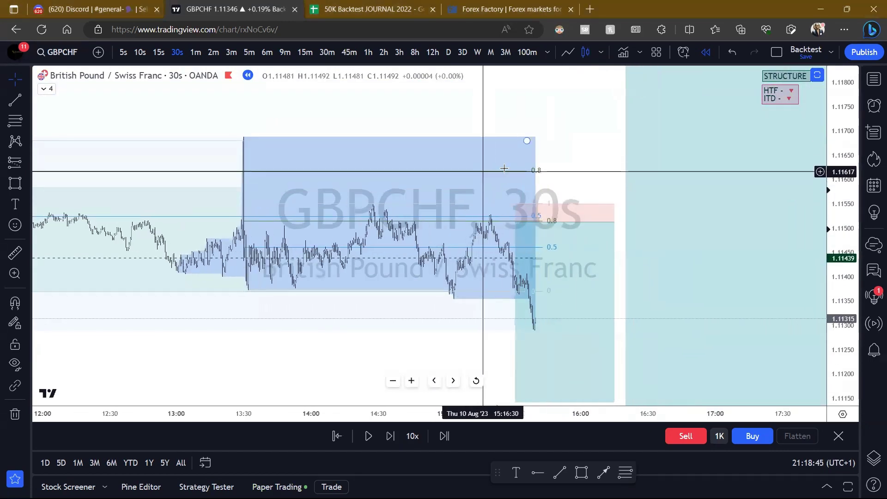
pyautogui.moveTo(527, 140)
pyautogui.mouseDown()
pyautogui.moveTo(685, 172)
pyautogui.moveTo(412, 173)
pyautogui.moveTo(579, 153)
pyautogui.moveTo(577, 141)
pyautogui.mouseUp()
pyautogui.scroll(-2, 659, 206)
pyautogui.scroll(-2, 660, 203)
pyautogui.scroll(-5, 492, 174)
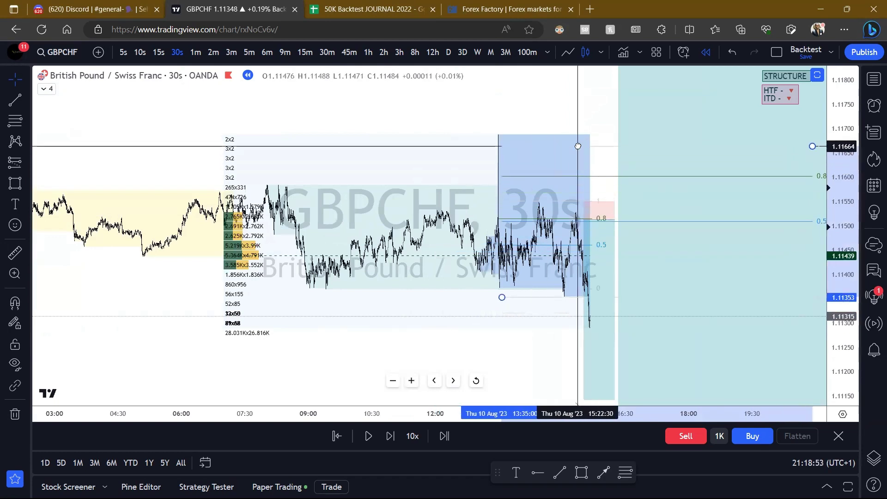
pyautogui.scroll(-3, 578, 146)
pyautogui.moveTo(641, 147); pyautogui.dragTo(732, 214)
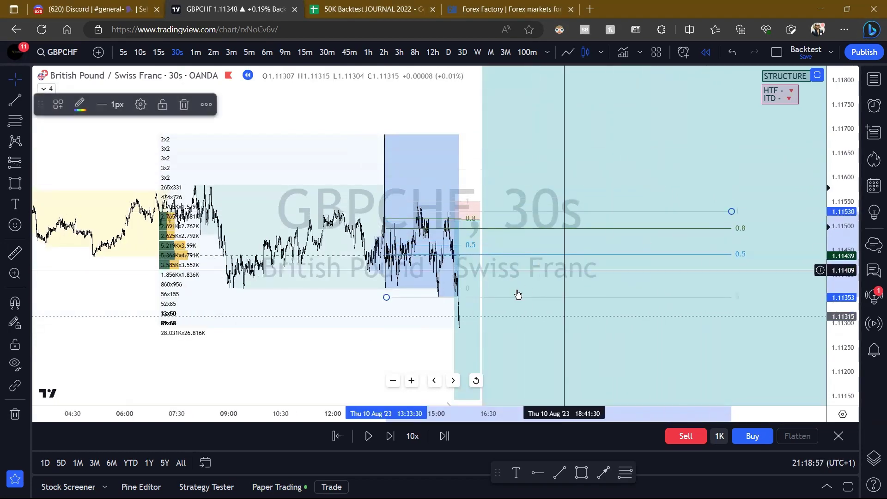
# Play the 30-second replay slightly further and lower the short position's target to 37.9 pips, near the red target line.
pyautogui.moveTo(407, 323); pyautogui.dragTo(401, 263)
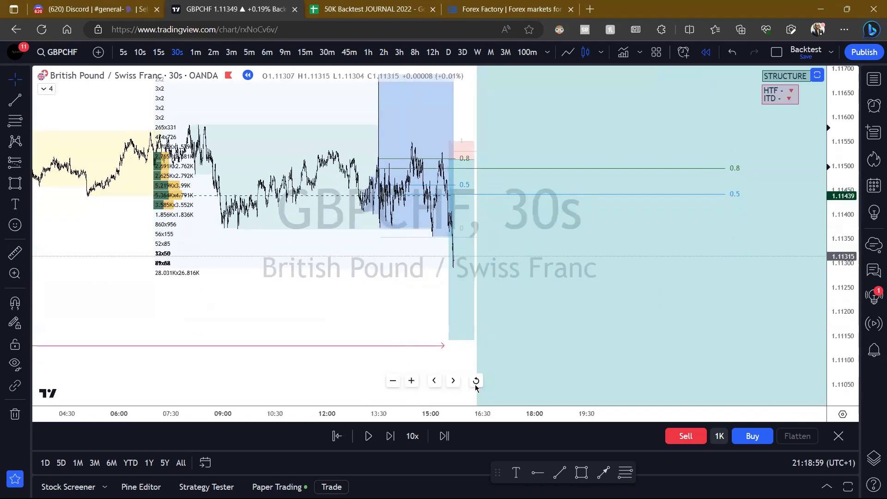
pyautogui.click(368, 436)
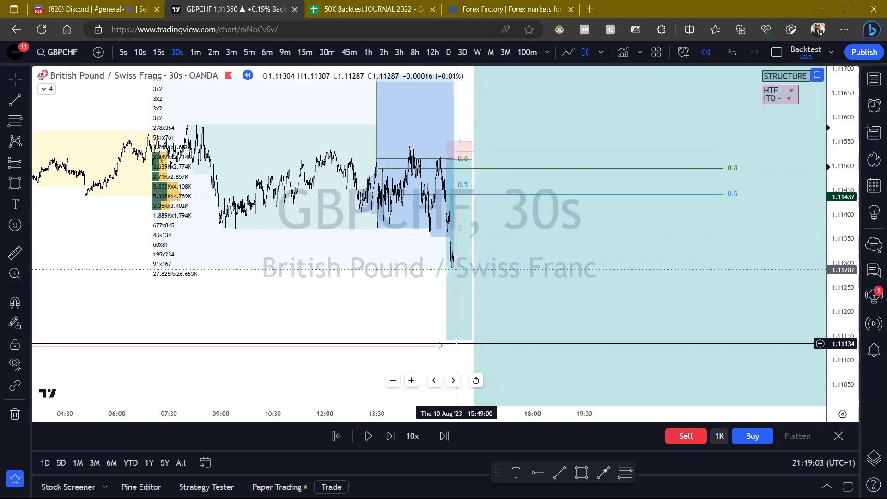
pyautogui.moveTo(446, 340); pyautogui.dragTo(447, 344)
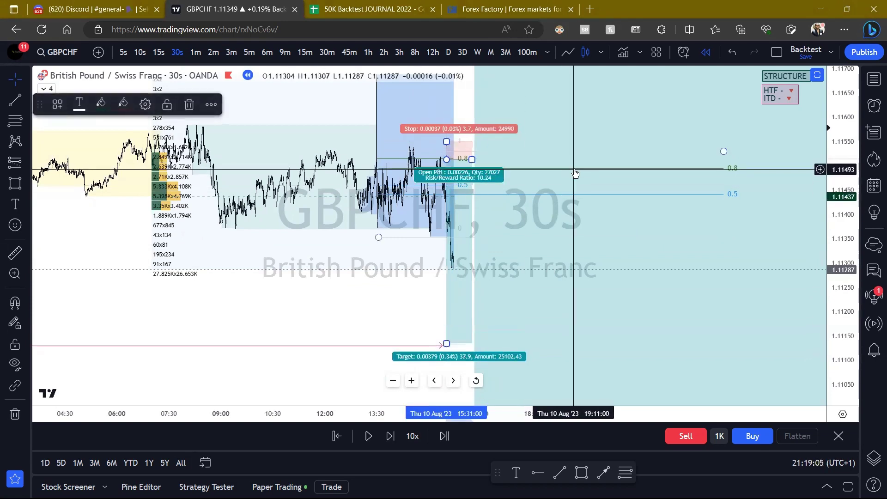
# Switch to the 30-minute chart, sketch temporary boxes around the 9 and 10 August ranges with a projected pullback from the target, and clear them.
pyautogui.click(327, 51)
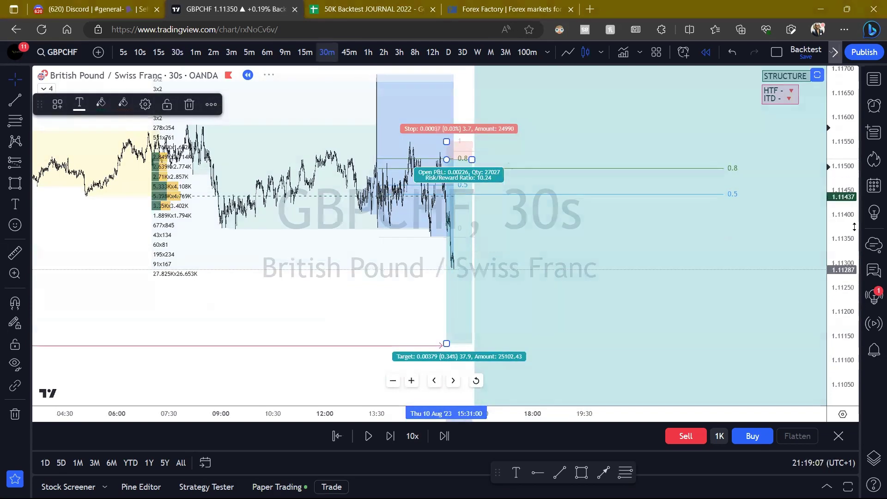
pyautogui.scroll(4, 760, 268)
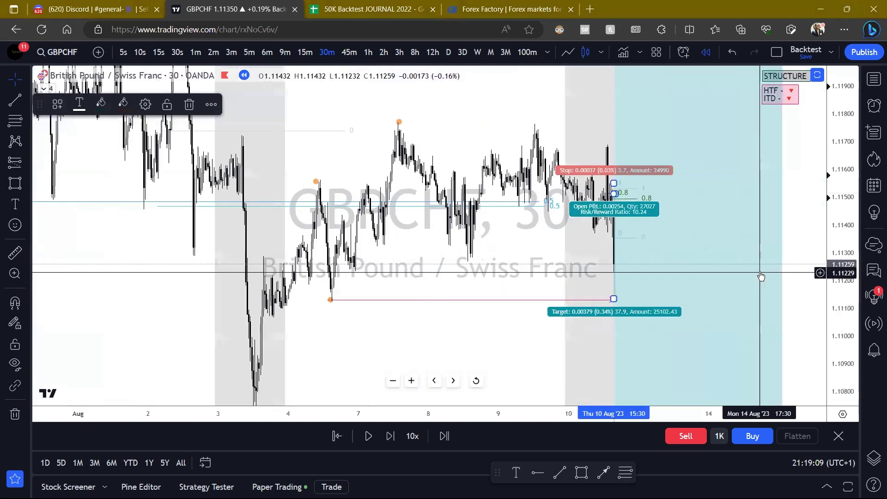
pyautogui.moveTo(518, 240); pyautogui.dragTo(502, 280)
pyautogui.hotkey('ctrl', 'shift', '3')
pyautogui.moveTo(527, 157); pyautogui.dragTo(454, 159)
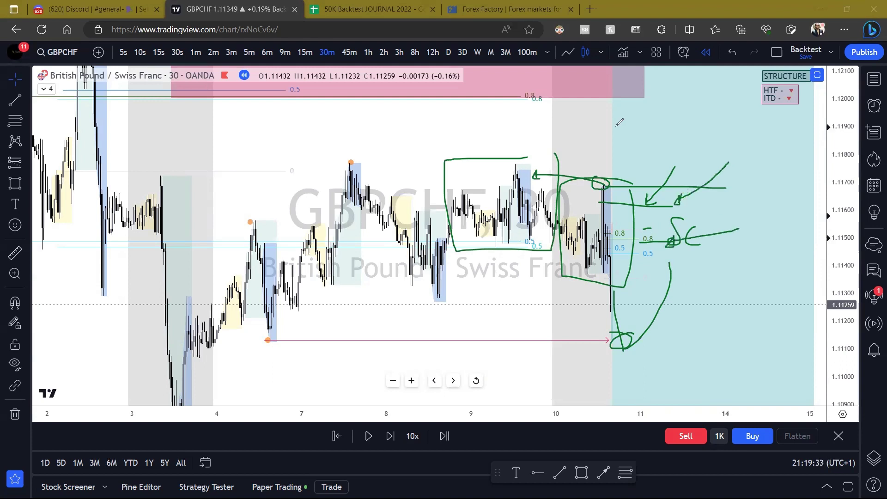
pyautogui.hotkey('ctrl', 'shift', '7')
# Advance the 30-minute replay bar by bar and check the drop against the short position's target.
pyautogui.scroll(5, 473, 258)
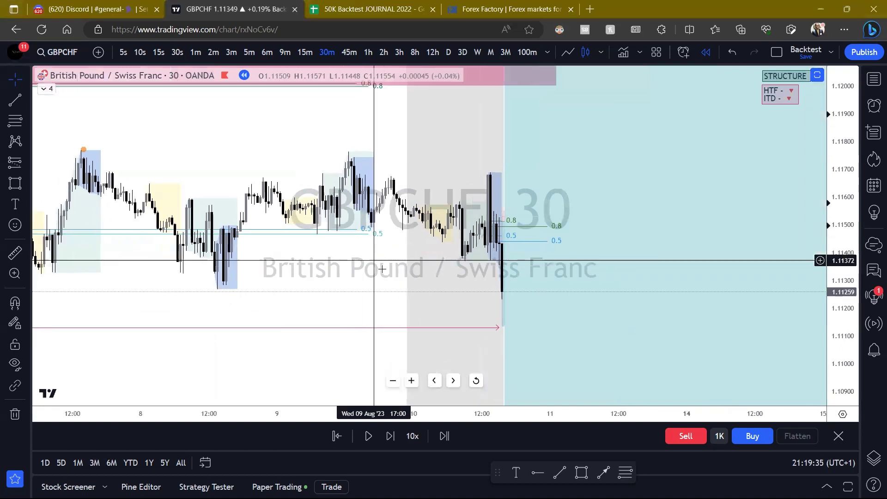
pyautogui.click(388, 434)
pyautogui.click(388, 435)
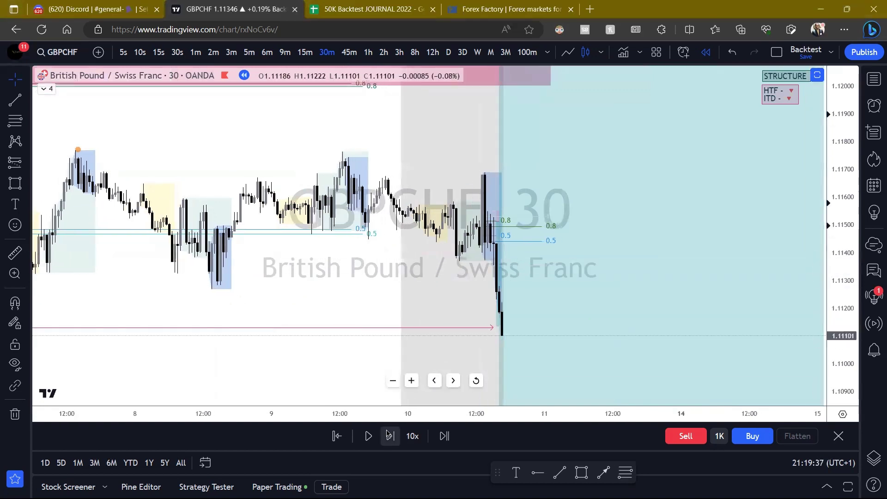
pyautogui.moveTo(493, 326)
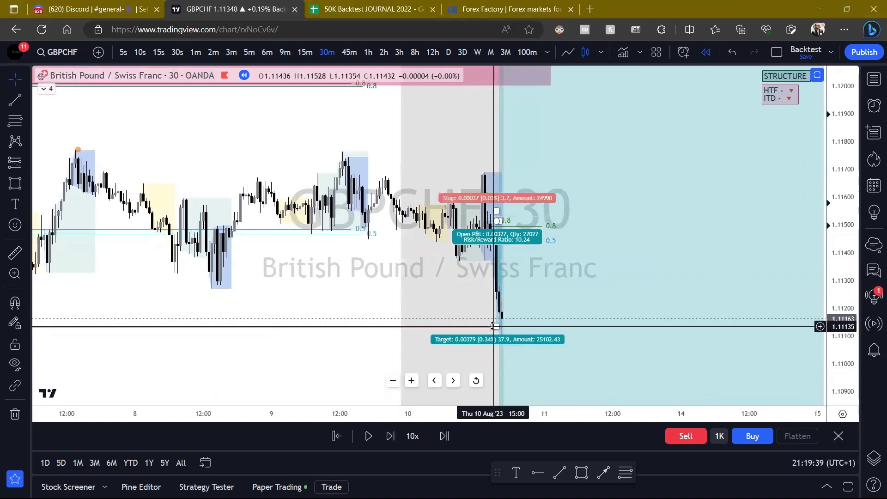
pyautogui.click(352, 124)
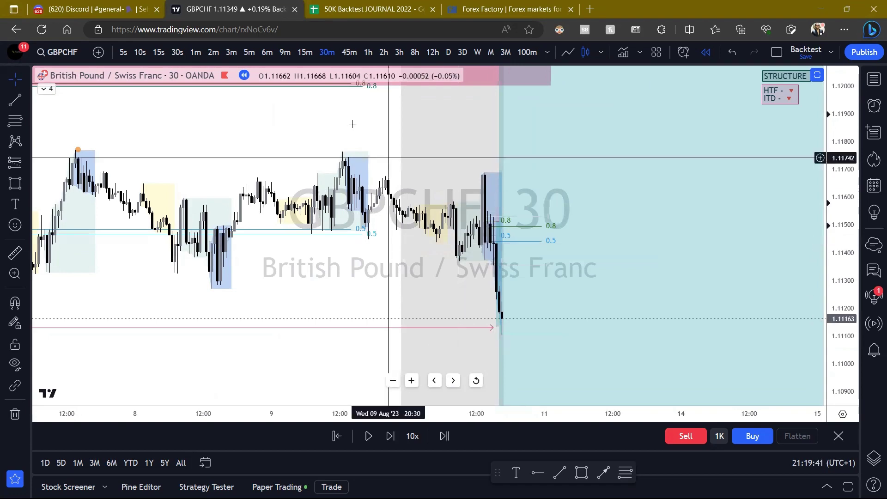
# View the 9-minute chart, switch to 3 minutes, and draw a Fibonacci retracement from 1.11482 up to the spike high near 1.1168.
pyautogui.click(285, 52)
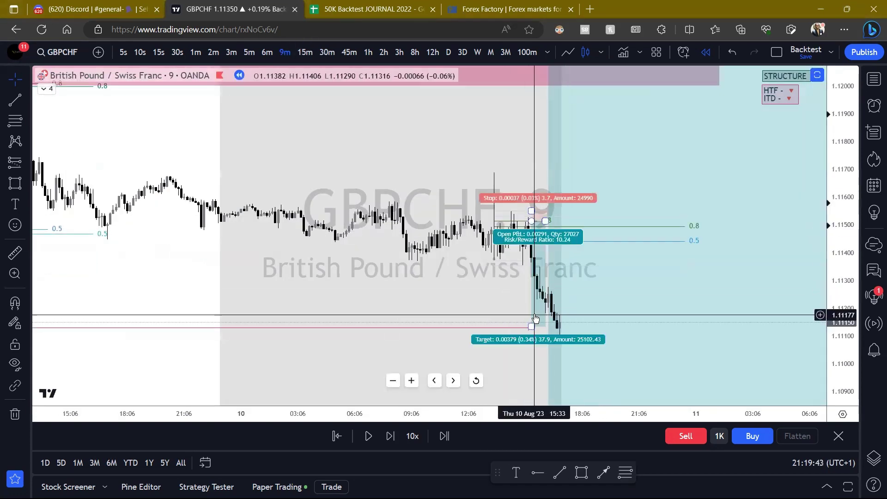
pyautogui.scroll(3, 540, 296)
pyautogui.moveTo(842, 332); pyautogui.dragTo(842, 280)
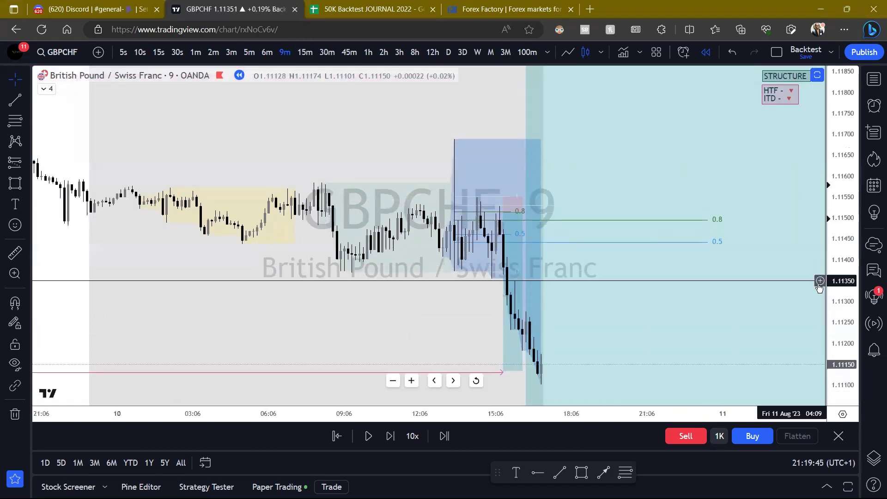
pyautogui.scroll(2, 640, 269)
pyautogui.click(231, 52)
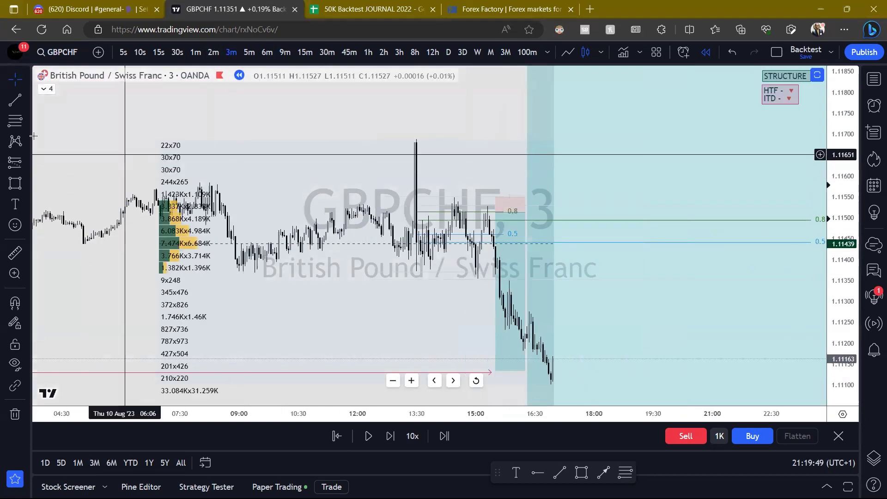
pyautogui.click(15, 121)
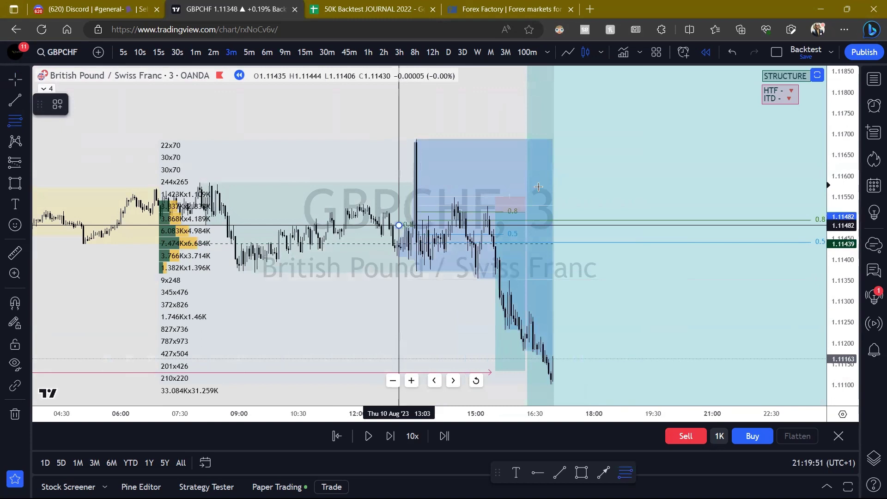
pyautogui.click(700, 143)
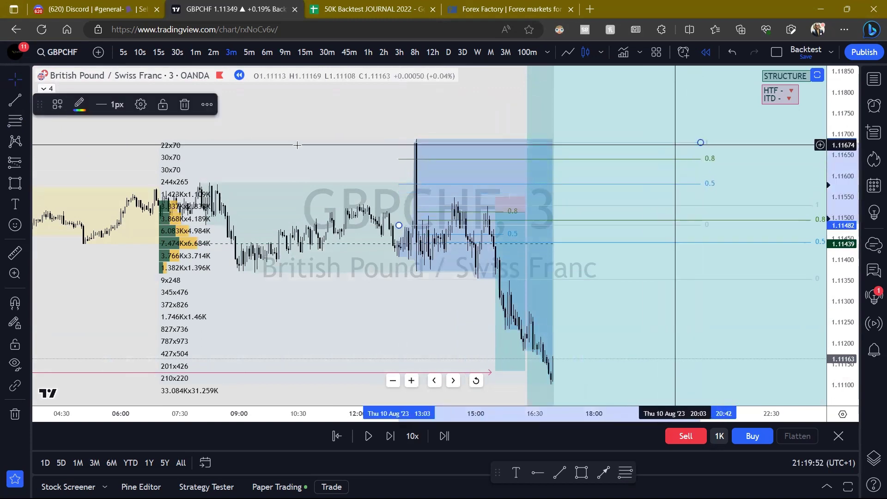
# Place a short position at the upper Fibonacci's 0.8 level near 1.1164, with a 4.7-pip stop.
pyautogui.click(25, 165)
pyautogui.click(79, 200)
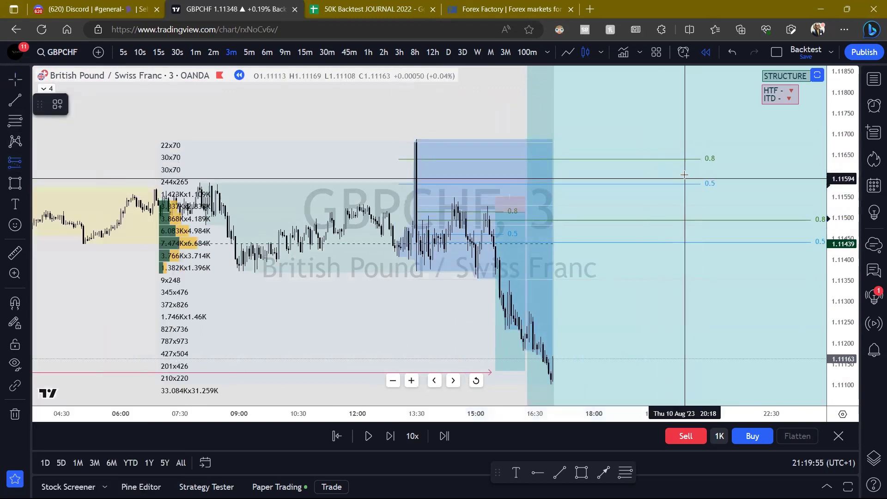
pyautogui.click(627, 159)
pyautogui.moveTo(627, 111); pyautogui.dragTo(629, 160)
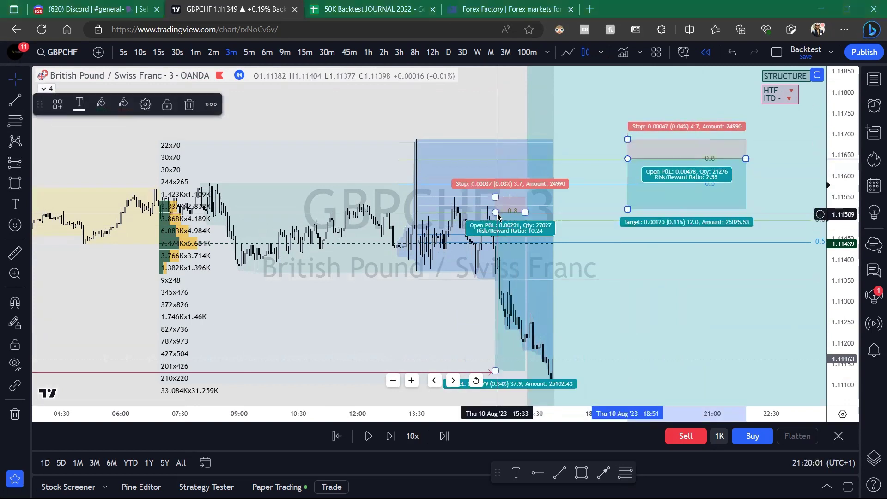
# Add a second, narrower short position at the lower Fibonacci's 0.8 level near 1.1149, with its stop near 1.1153.
pyautogui.scroll(1, 573, 291)
pyautogui.moveTo(573, 294); pyautogui.dragTo(516, 334)
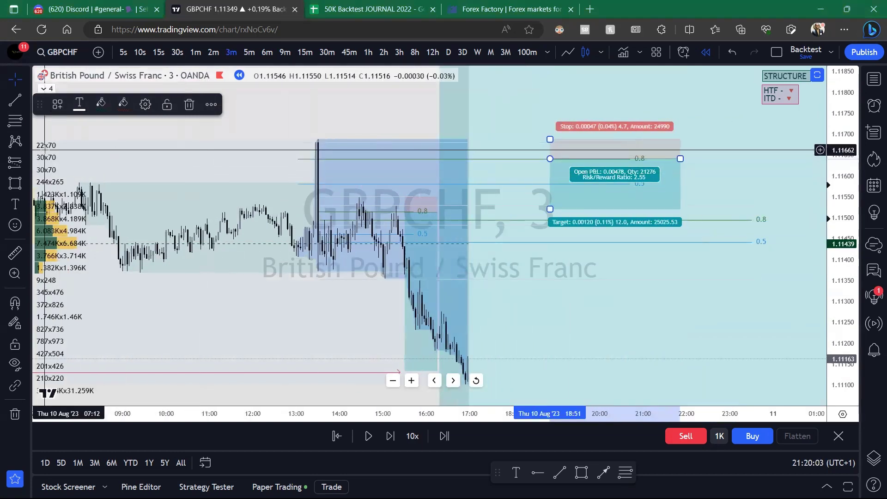
pyautogui.click(14, 163)
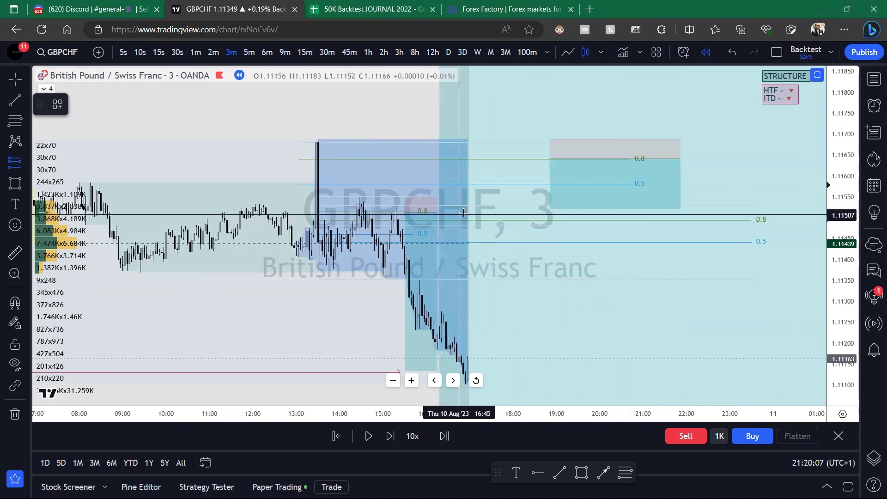
pyautogui.click(522, 220)
pyautogui.moveTo(522, 171); pyautogui.dragTo(522, 206)
pyautogui.moveTo(641, 220); pyautogui.dragTo(587, 219)
pyautogui.click(740, 177)
# Play the 3-minute replay on to about 07:30 on 11 August, pause it, and check price against the two new short positions.
pyautogui.moveTo(832, 232); pyautogui.dragTo(833, 292)
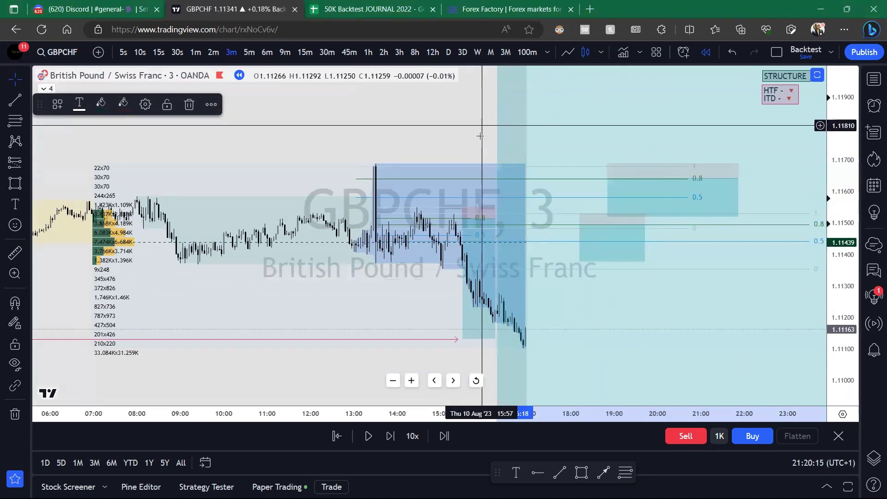
pyautogui.moveTo(567, 180); pyautogui.dragTo(605, 176)
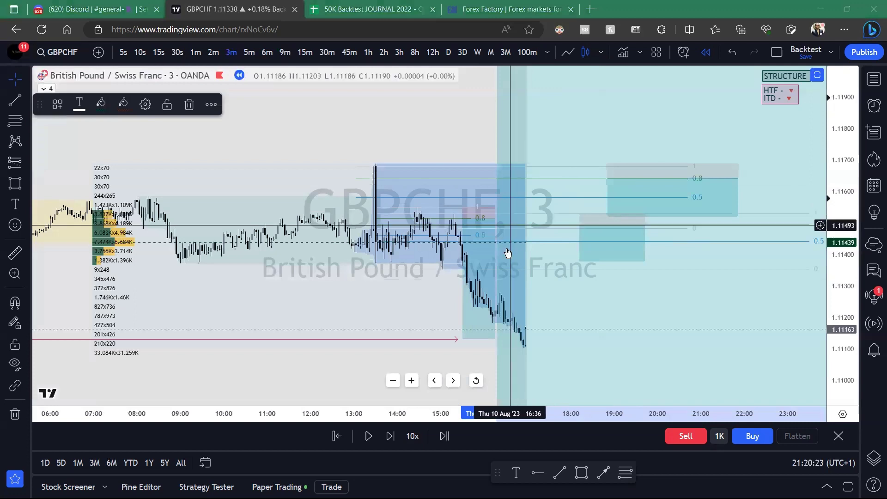
pyautogui.click(369, 436)
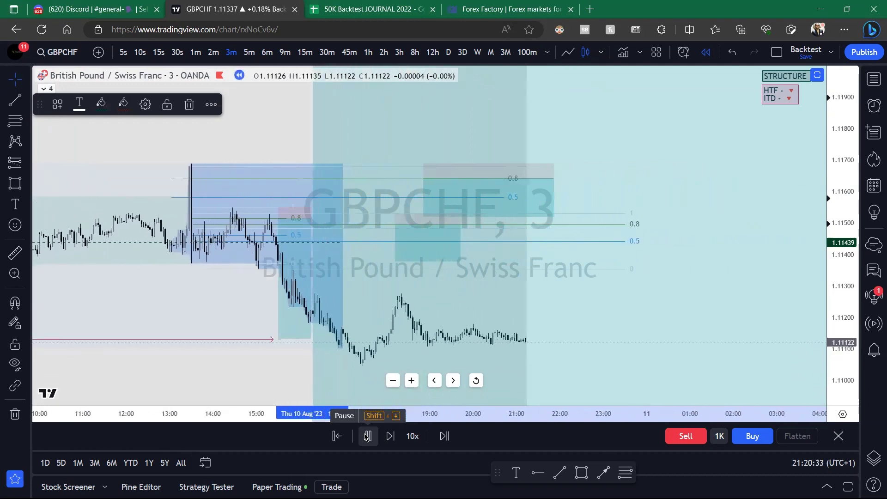
pyautogui.scroll(-7, 497, 363)
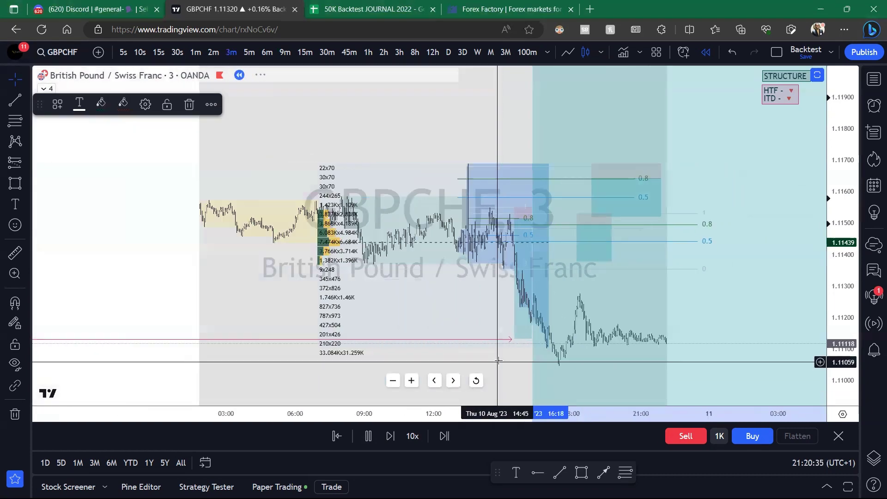
pyautogui.moveTo(835, 235); pyautogui.dragTo(835, 286)
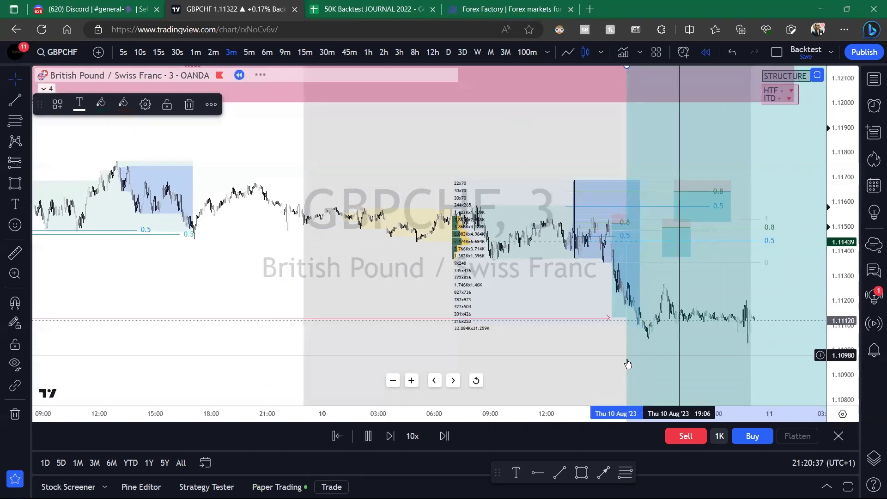
pyautogui.scroll(4, 616, 362)
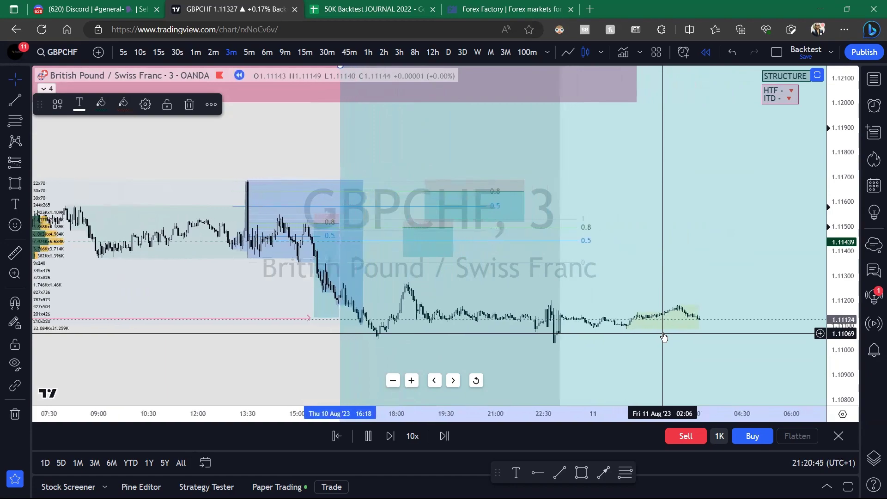
pyautogui.scroll(-5, 664, 336)
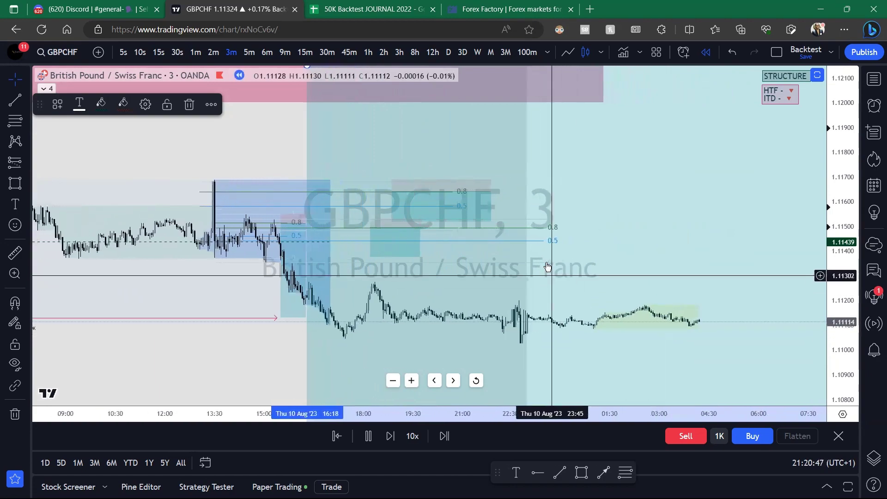
pyautogui.scroll(-5, 641, 277)
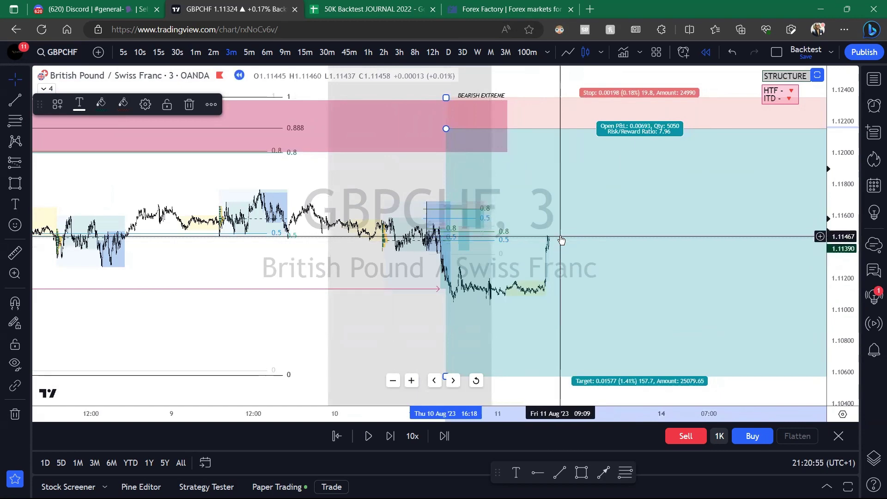
pyautogui.scroll(5, 549, 252)
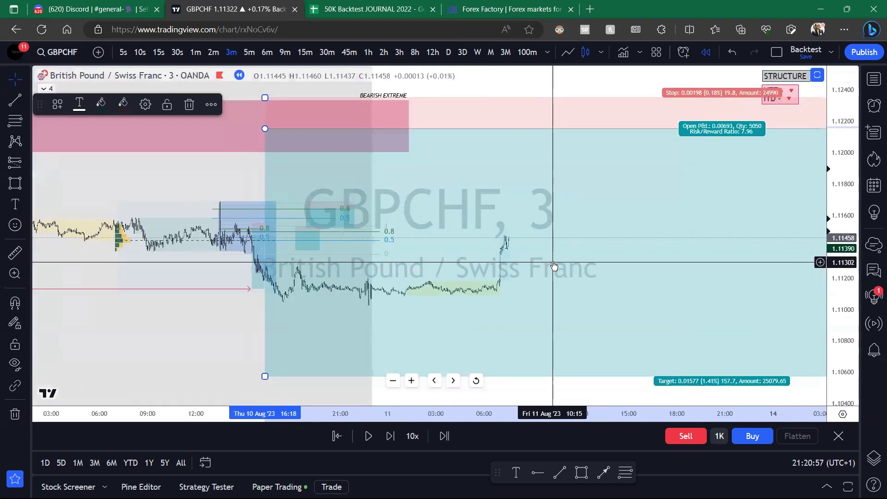
pyautogui.moveTo(596, 287); pyautogui.dragTo(812, 272)
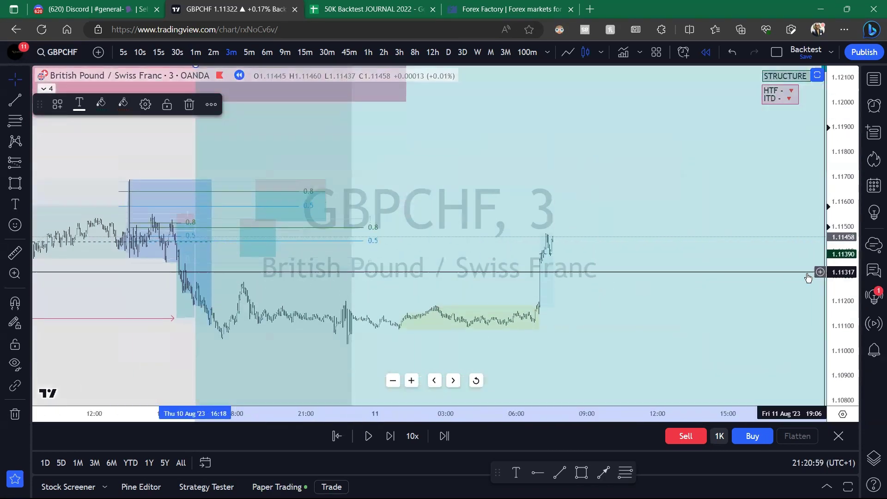
# Narrow the large short position opened near 1.1215 so that it ends around the start of 11 August.
pyautogui.hscroll(4, 735, 268)
pyautogui.scroll(-5, 723, 236)
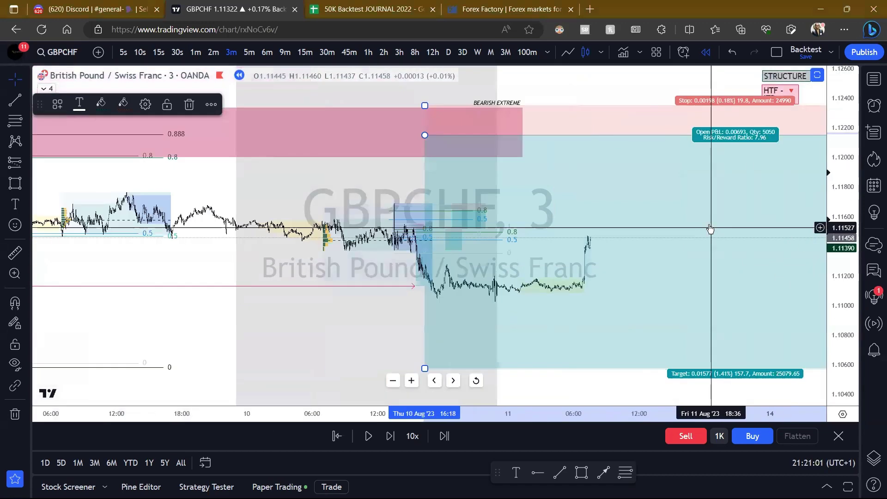
pyautogui.hscroll(6, 699, 192)
pyautogui.moveTo(742, 135); pyautogui.dragTo(259, 135)
pyautogui.click(375, 177)
pyautogui.hscroll(-4, 430, 208)
pyautogui.scroll(2, 430, 207)
pyautogui.moveTo(547, 269); pyautogui.dragTo(584, 220)
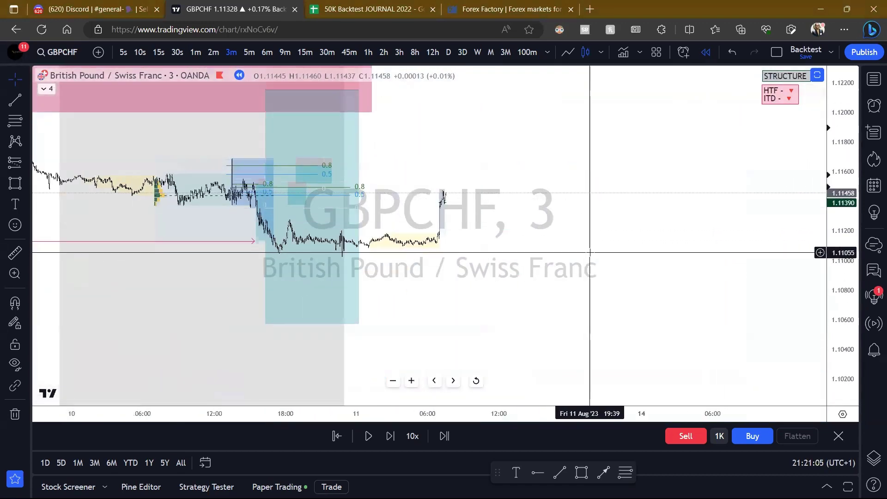
# Review the wider price structure since late July on the 9-minute chart, marking possible paths out of the recent range.
pyautogui.scroll(-4, 600, 256)
pyautogui.moveTo(650, 257); pyautogui.dragTo(654, 322)
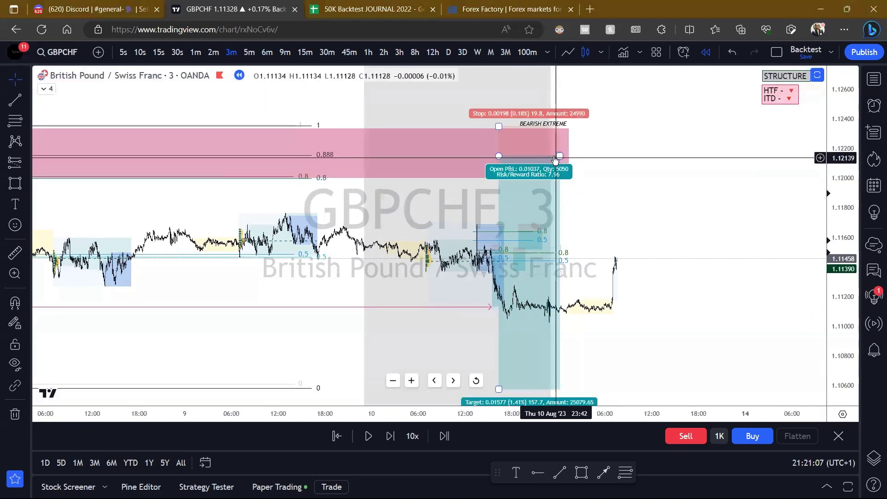
pyautogui.scroll(-3, 665, 212)
pyautogui.moveTo(409, 328); pyautogui.dragTo(517, 270)
pyautogui.click(284, 52)
pyautogui.moveTo(608, 313); pyautogui.dragTo(397, 340)
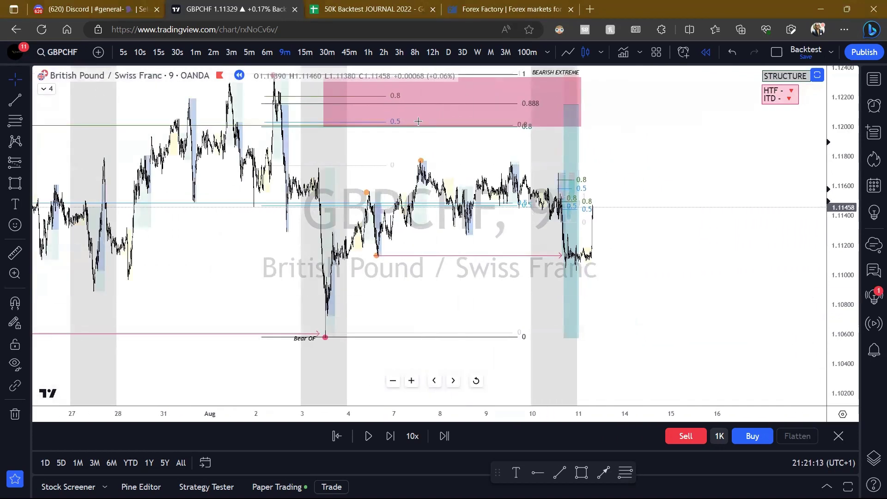
pyautogui.moveTo(597, 225); pyautogui.dragTo(621, 349)
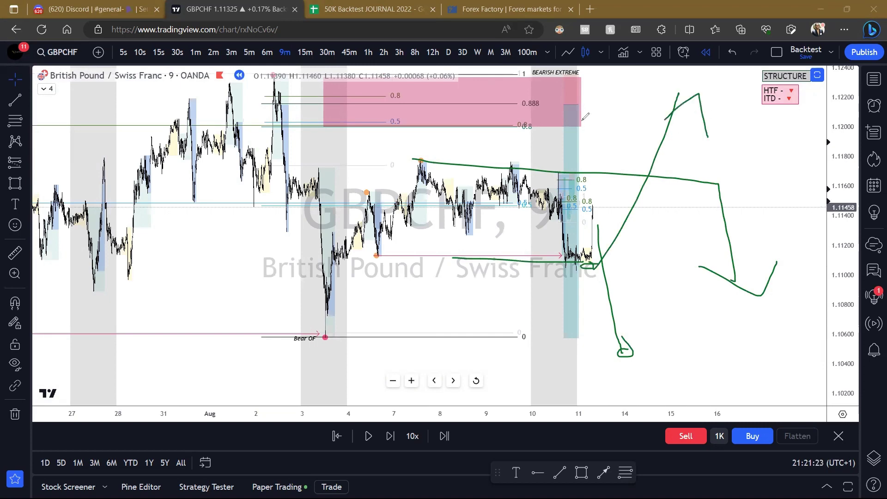
# Return to the 3-minute chart, play the replay on to about 08:30 on 11 August, and pause it.
pyautogui.click(231, 52)
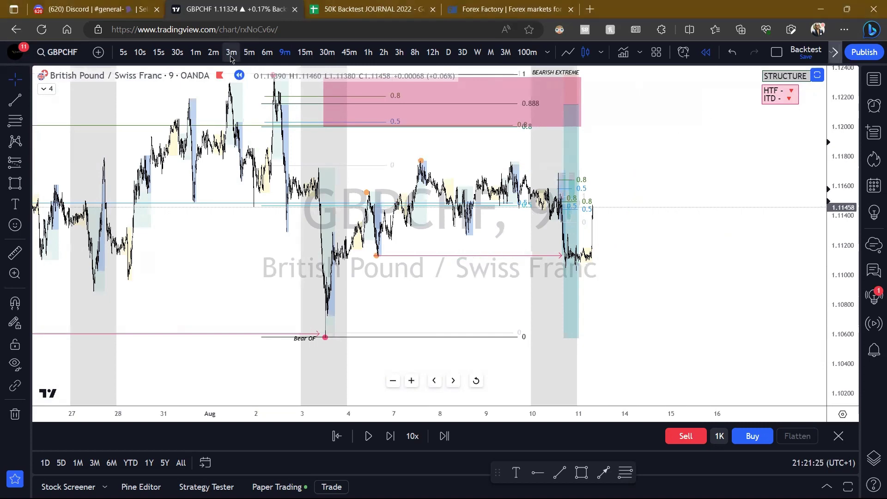
pyautogui.moveTo(715, 285); pyautogui.dragTo(545, 323)
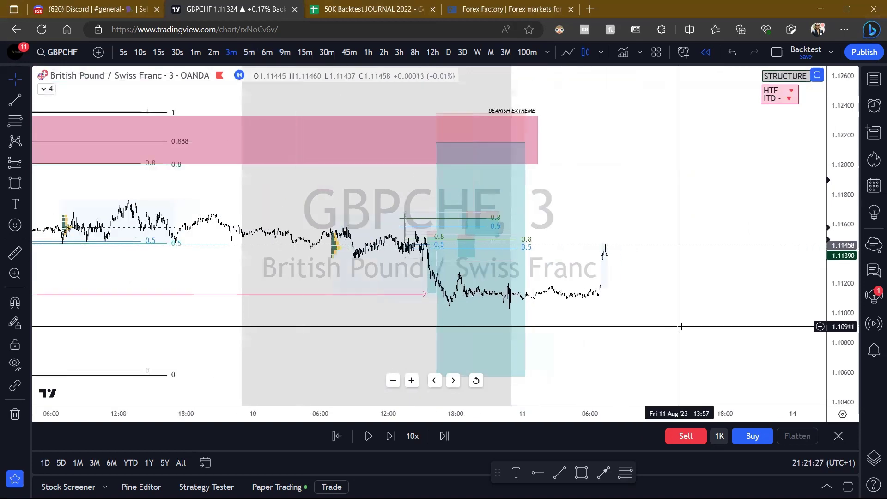
pyautogui.scroll(4, 681, 325)
pyautogui.moveTo(840, 308); pyautogui.dragTo(839, 217)
pyautogui.scroll(4, 672, 299)
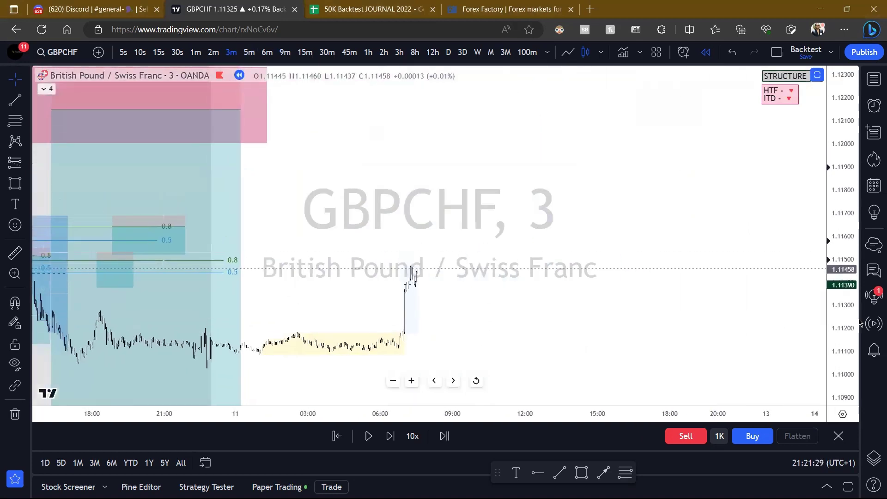
pyautogui.scroll(5, 699, 257)
pyautogui.scroll(-5, 736, 292)
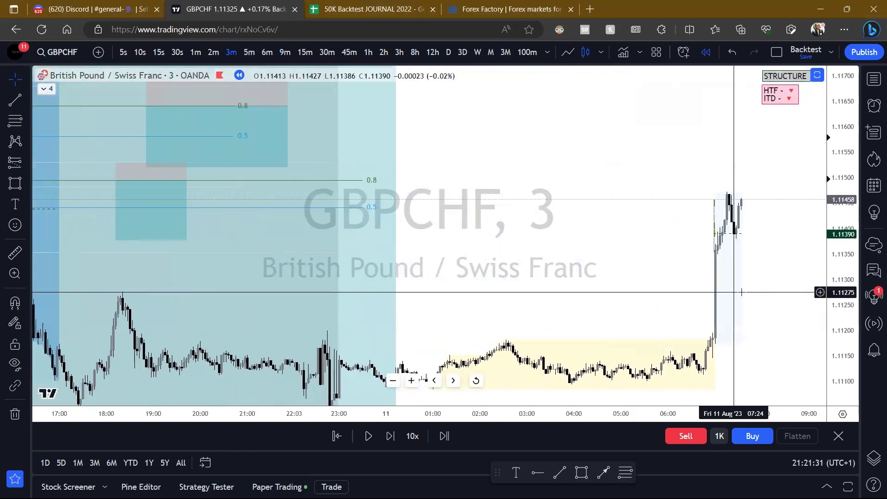
pyautogui.moveTo(736, 293); pyautogui.dragTo(588, 286)
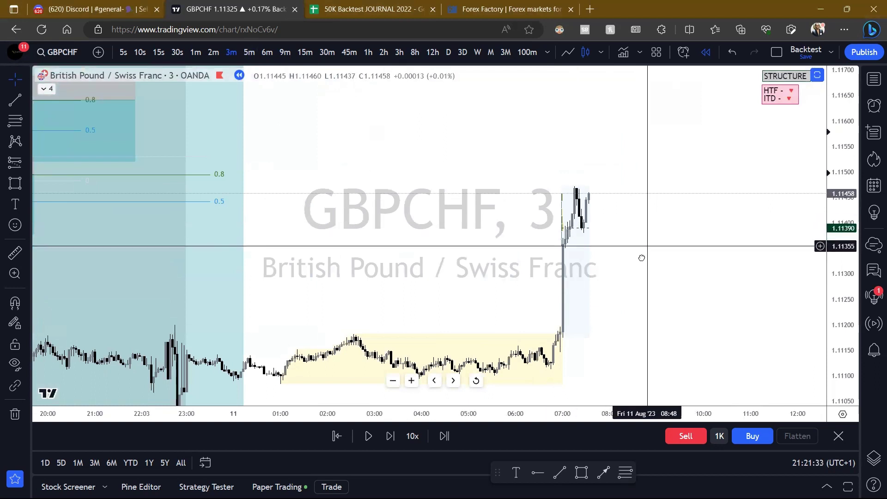
pyautogui.moveTo(646, 251); pyautogui.dragTo(642, 258)
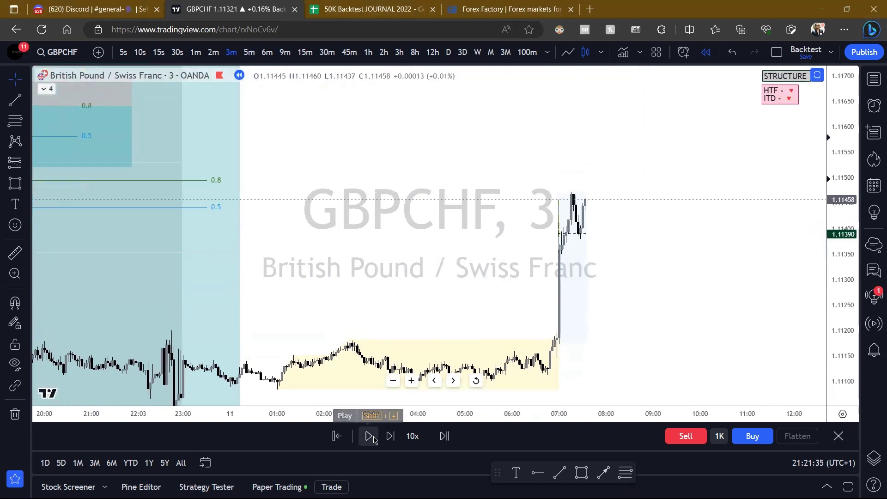
pyautogui.click(369, 437)
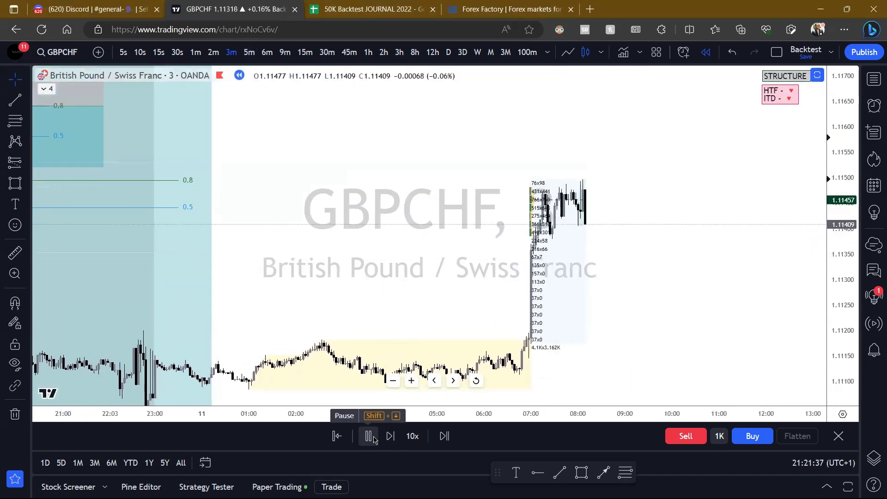
pyautogui.click(369, 437)
# Resume the 3-minute replay and pause it at about 09:45 on 11 August.
pyautogui.scroll(3, 577, 201)
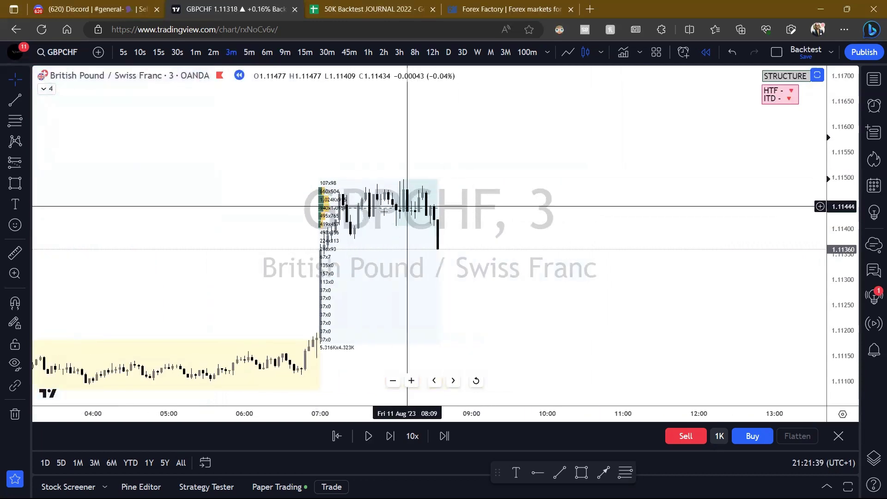
pyautogui.moveTo(437, 202); pyautogui.dragTo(547, 216)
pyautogui.scroll(1, 553, 202)
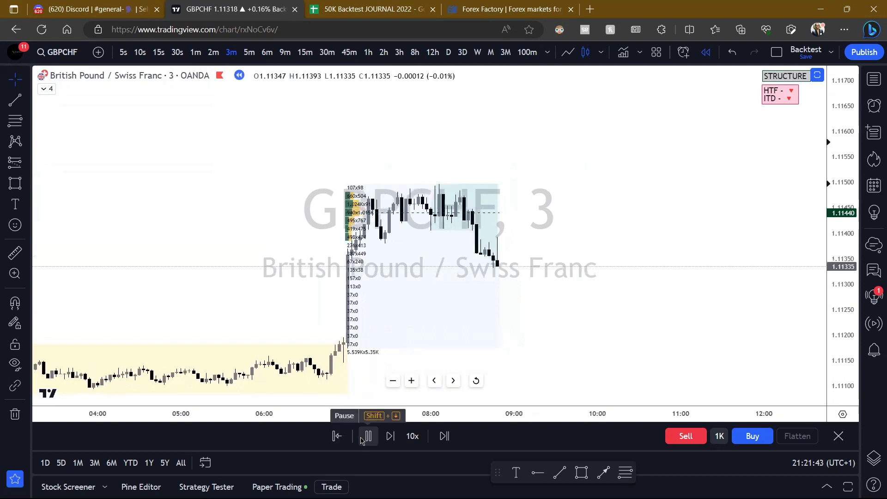
pyautogui.click(367, 436)
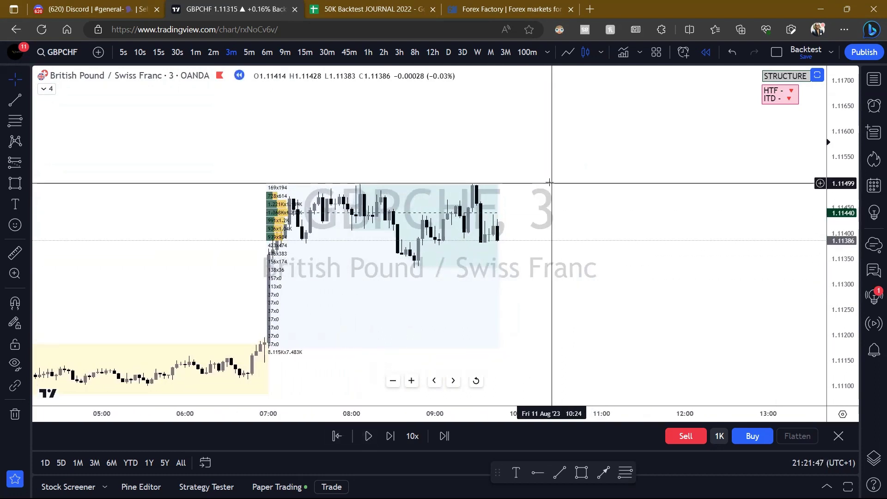
# Draw a temporary trend line along the 1.11498 highs from 07:51 to 10:09 on 11 August, and delete it.
pyautogui.click(14, 99)
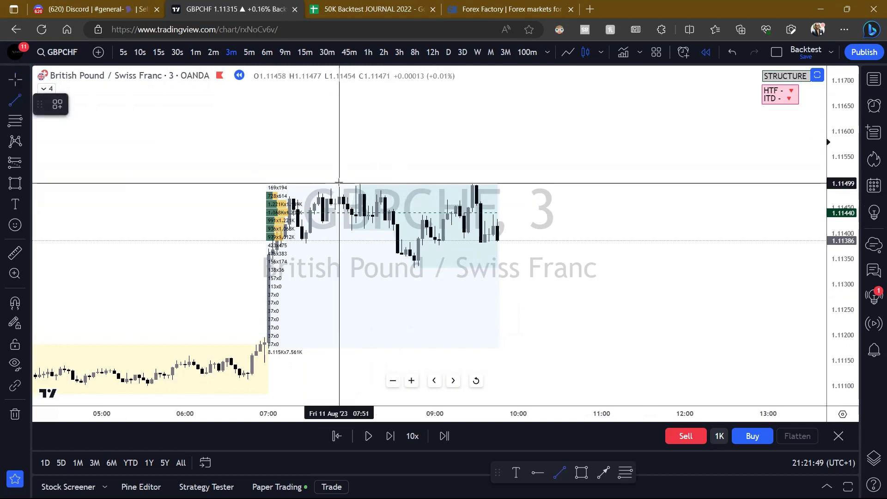
pyautogui.click(339, 183)
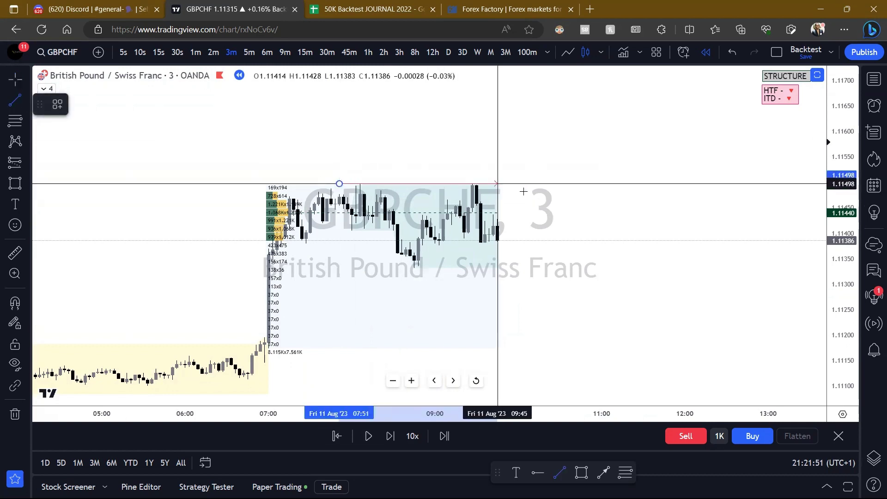
pyautogui.click(531, 183)
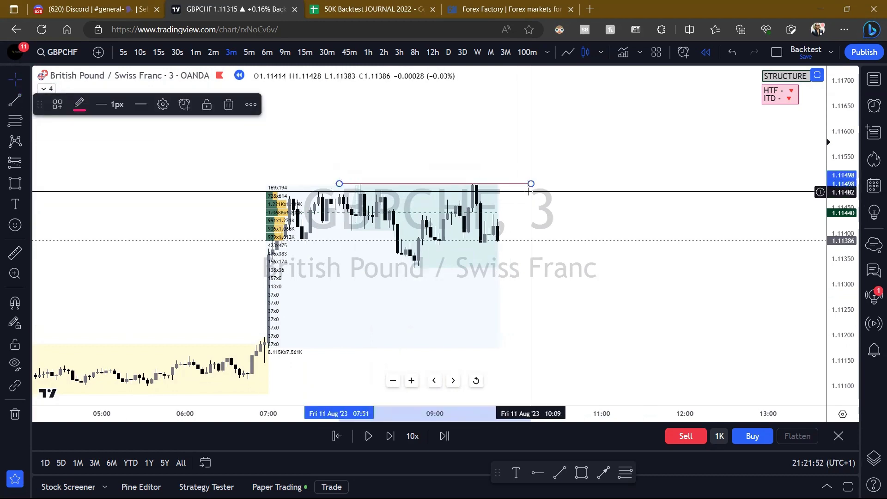
pyautogui.click(228, 104)
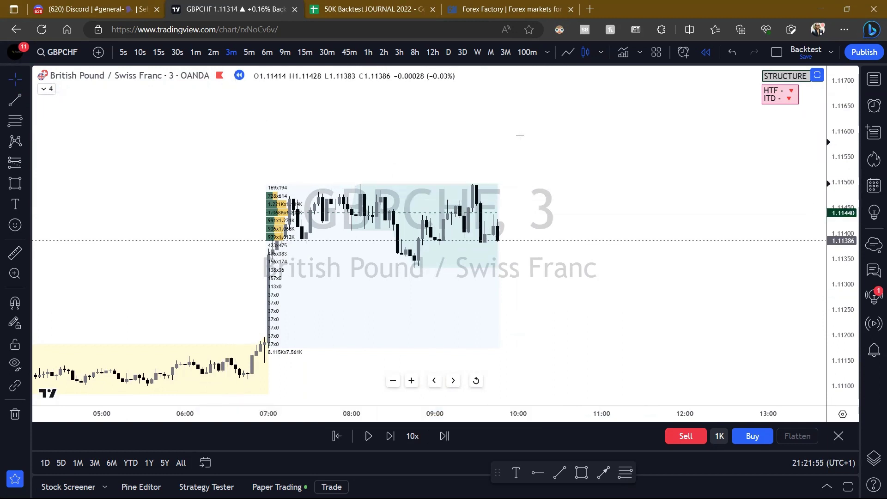
# Move the narrower, lower short position from 10 August onto the 11 August session highs, with its entry near 1.1149.
pyautogui.moveTo(503, 237); pyautogui.dragTo(536, 153)
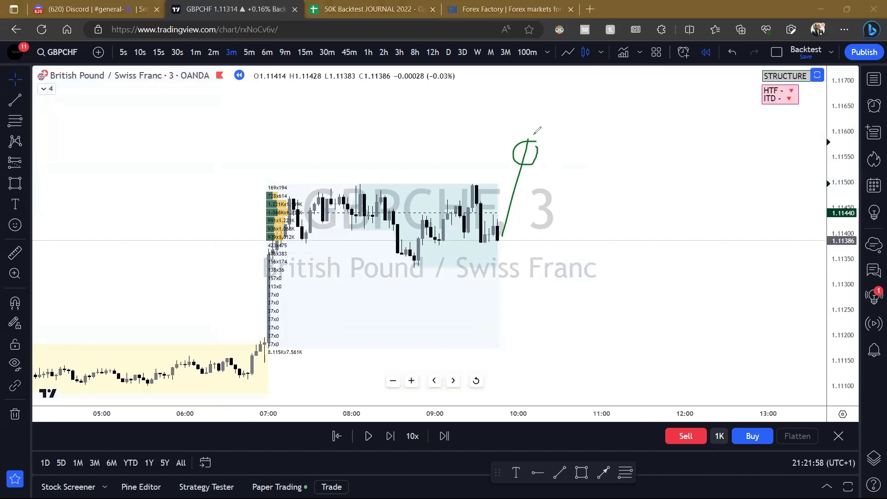
pyautogui.scroll(-6, 485, 161)
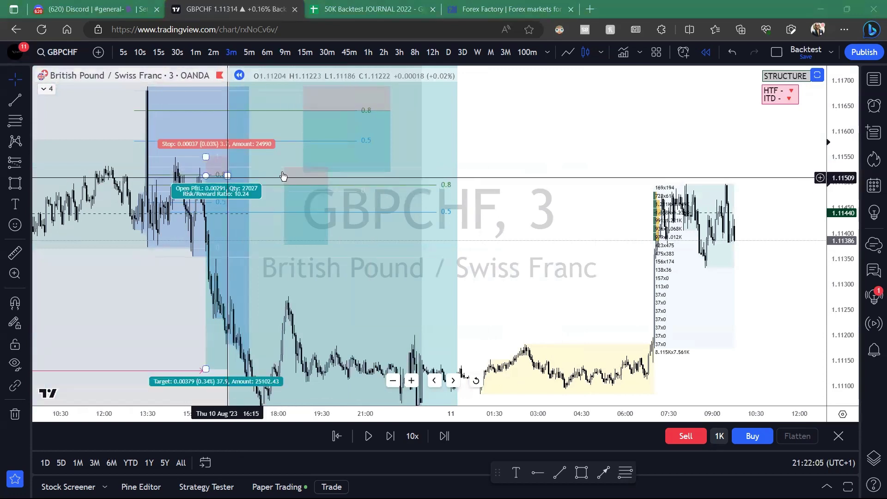
pyautogui.moveTo(842, 185); pyautogui.dragTo(841, 241)
pyautogui.moveTo(452, 161); pyautogui.dragTo(510, 157)
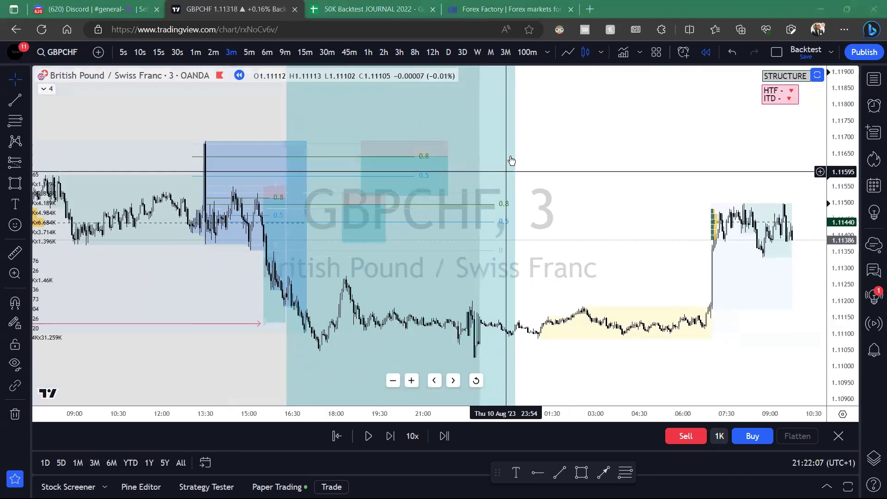
pyautogui.scroll(-4, 406, 162)
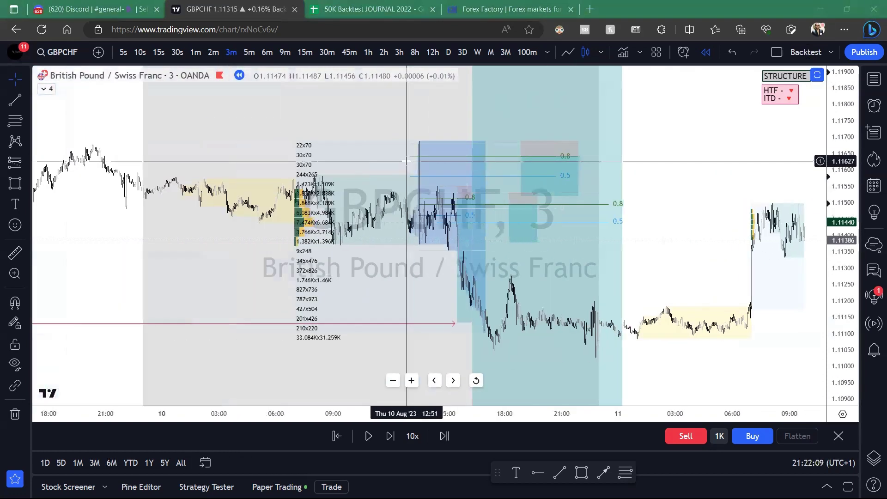
pyautogui.scroll(4, 584, 226)
pyautogui.moveTo(584, 226); pyautogui.dragTo(527, 229)
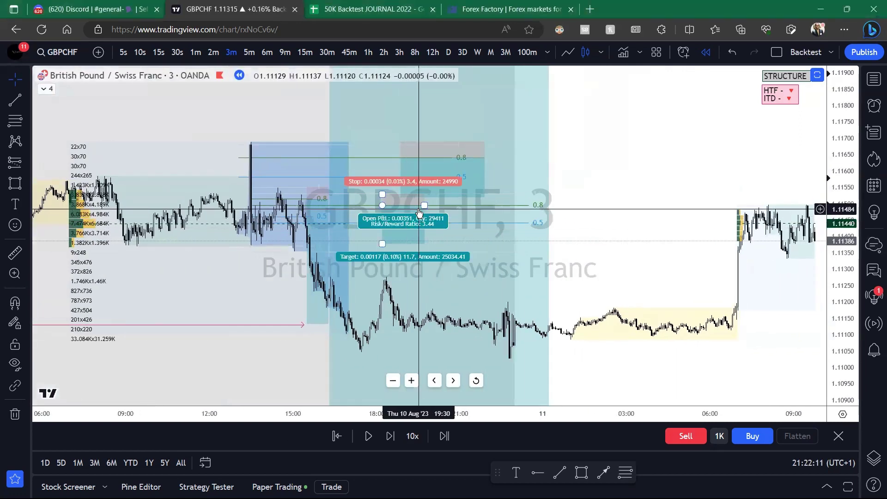
pyautogui.click(243, 217)
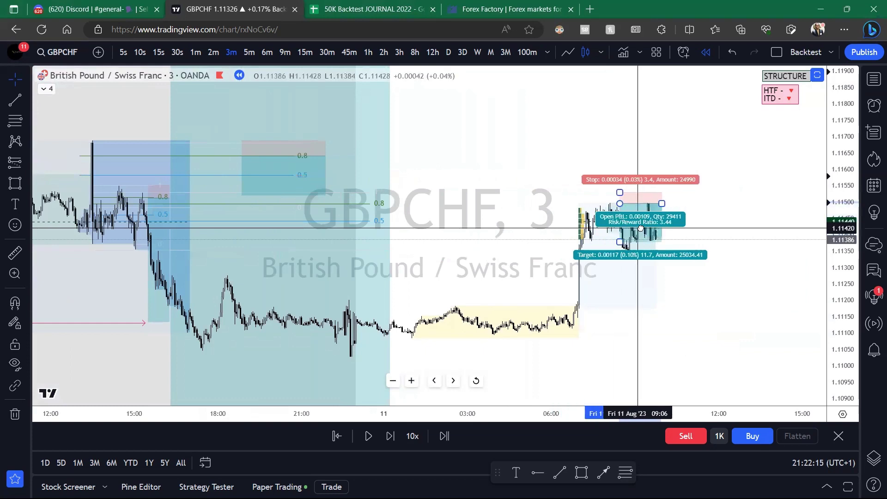
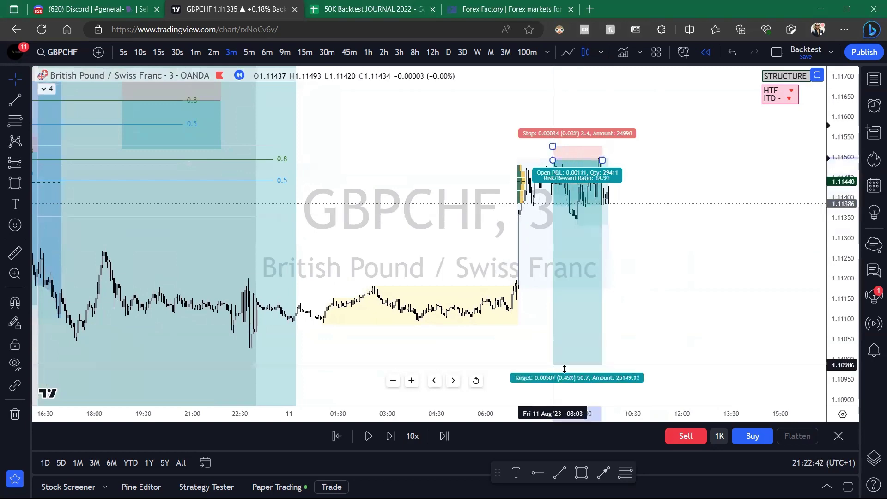
# Extend the 11 August short position's target down to about 1.1058, level with the large short position's target.
pyautogui.scroll(-6, 513, 282)
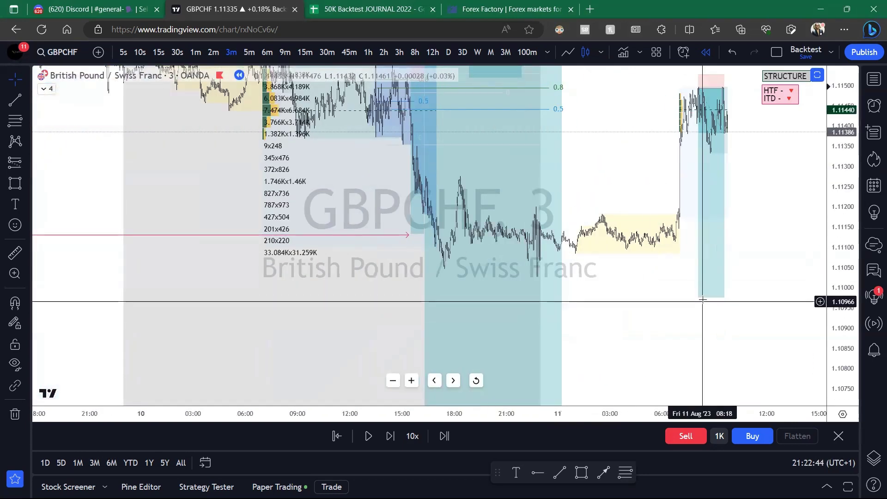
pyautogui.moveTo(701, 297)
pyautogui.mouseDown()
pyautogui.moveTo(697, 254)
pyautogui.moveTo(690, 335)
pyautogui.mouseUp()
pyautogui.moveTo(480, 307); pyautogui.dragTo(653, 307)
pyautogui.moveTo(809, 292); pyautogui.dragTo(618, 295)
pyautogui.scroll(-3, 744, 295)
pyautogui.scroll(8, 743, 295)
pyautogui.moveTo(725, 257); pyautogui.dragTo(694, 317)
pyautogui.moveTo(844, 324); pyautogui.dragTo(843, 153)
pyautogui.moveTo(623, 266); pyautogui.dragTo(592, 258)
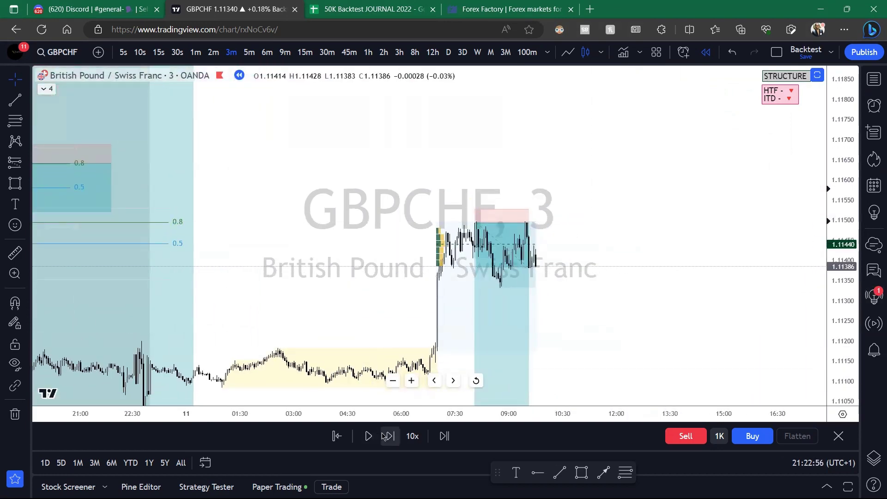
# Step the replay forward four bars, and play it through to the latest bar on the evening of 11 August.
pyautogui.click(389, 436)
pyautogui.click(389, 436)
pyautogui.click(389, 436)
pyautogui.click(389, 436)
pyautogui.click(368, 436)
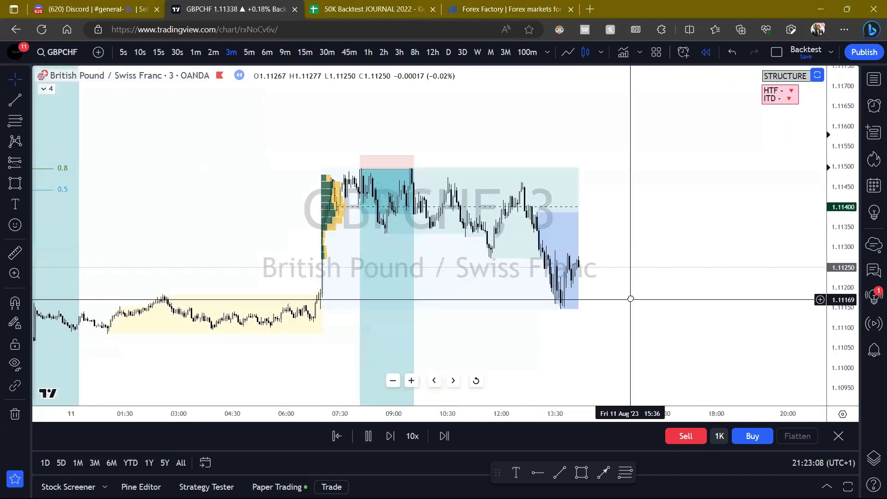
pyautogui.scroll(-3, 748, 293)
pyautogui.moveTo(773, 319); pyautogui.dragTo(689, 313)
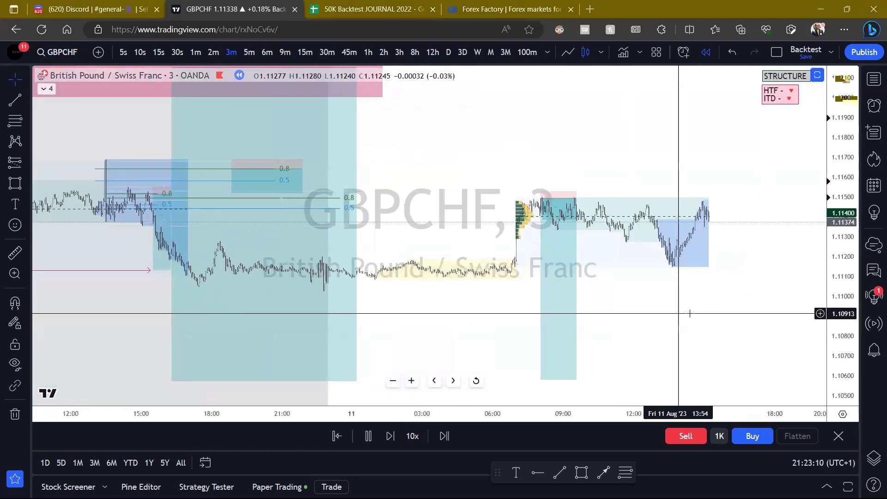
pyautogui.scroll(-3, 693, 314)
pyautogui.moveTo(815, 317); pyautogui.dragTo(700, 333)
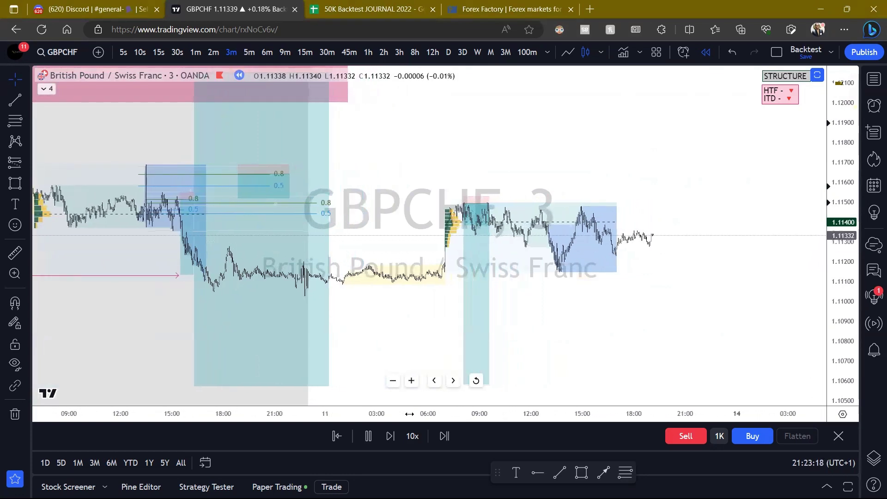
pyautogui.scroll(3, 410, 414)
pyautogui.moveTo(443, 265); pyautogui.dragTo(672, 259)
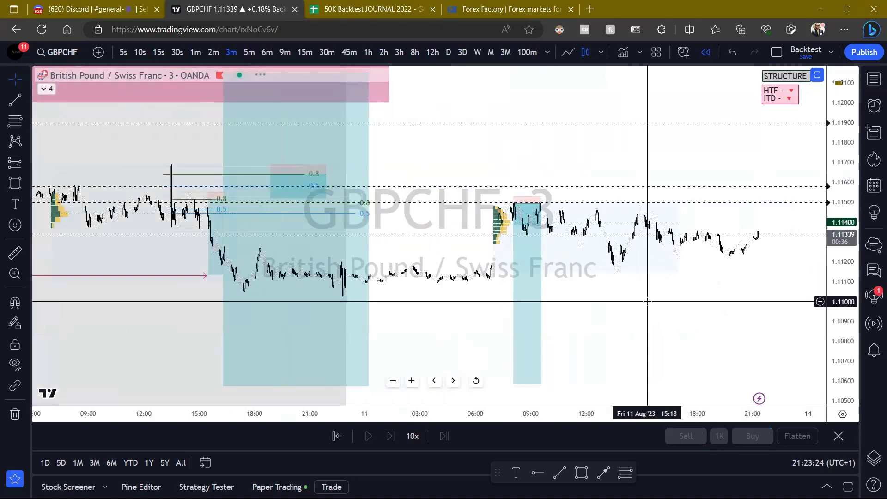
# Raise the 11 August short position's target to the afternoon swing low near 1.1115.
pyautogui.scroll(-5, 614, 297)
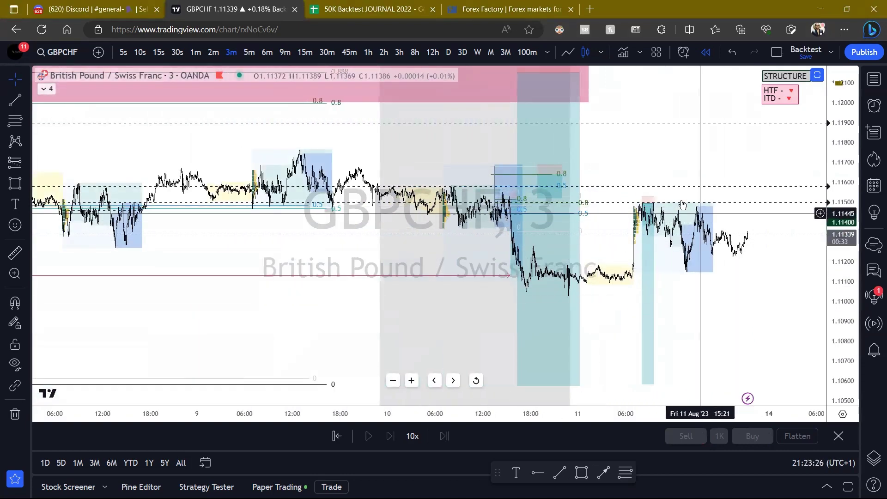
pyautogui.moveTo(769, 257); pyautogui.dragTo(724, 264)
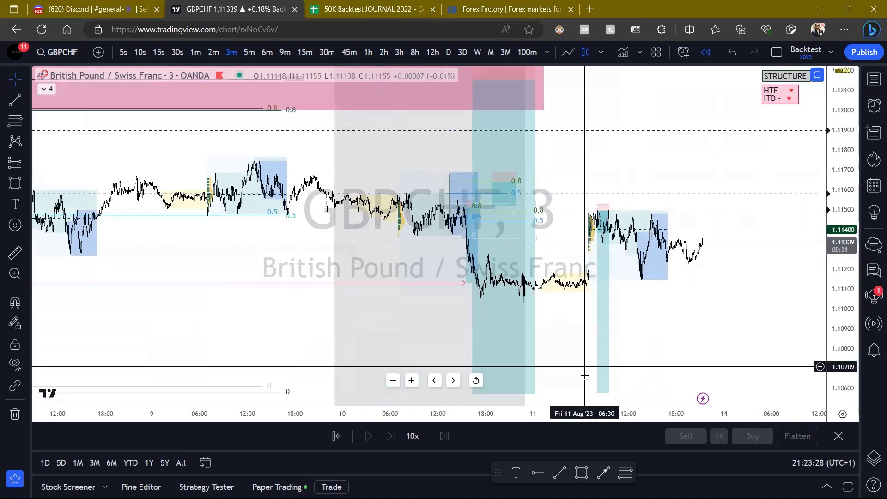
pyautogui.moveTo(602, 393); pyautogui.dragTo(611, 279)
pyautogui.click(740, 315)
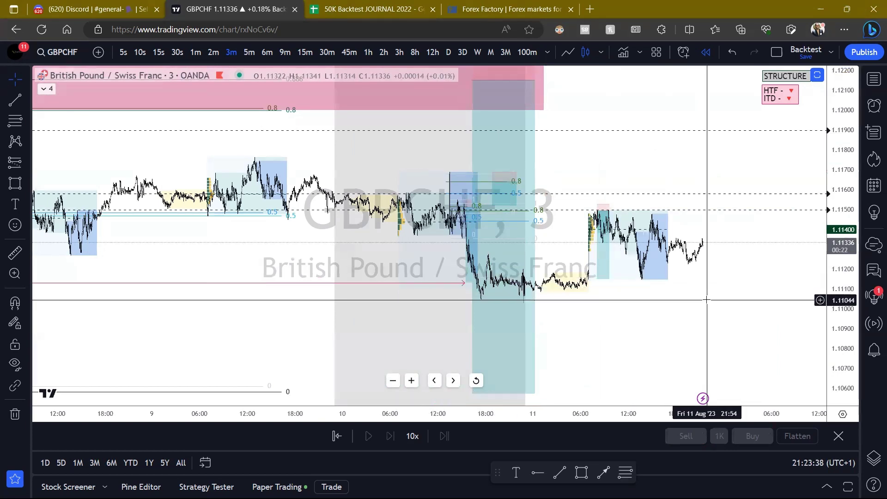
# Examine the 11 August short position against that day's session swings on the 3-minute chart.
pyautogui.scroll(5, 509, 220)
pyautogui.scroll(5, 509, 220)
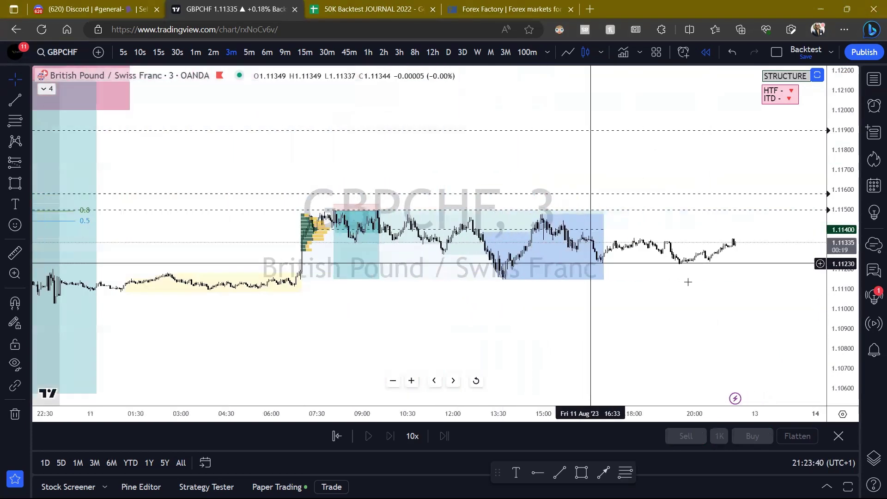
pyautogui.moveTo(501, 302); pyautogui.dragTo(497, 334)
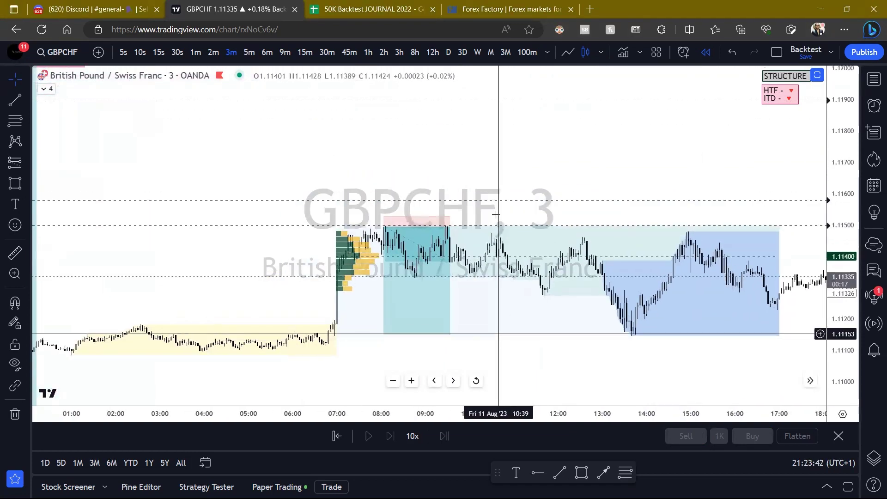
pyautogui.moveTo(344, 226); pyautogui.dragTo(473, 235)
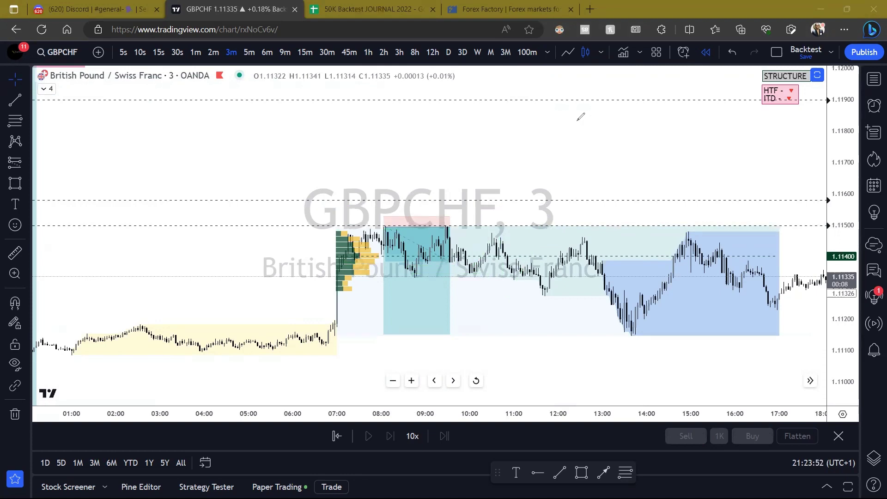
# Switch the chart to the 15-minute interval and review the price action from 4 to 11 August.
pyautogui.click(304, 52)
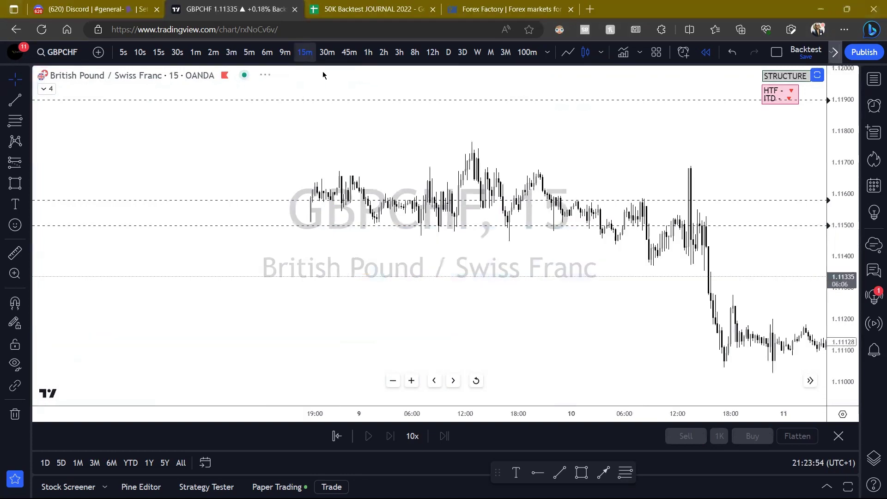
pyautogui.scroll(1, 715, 240)
pyautogui.moveTo(742, 239); pyautogui.dragTo(618, 234)
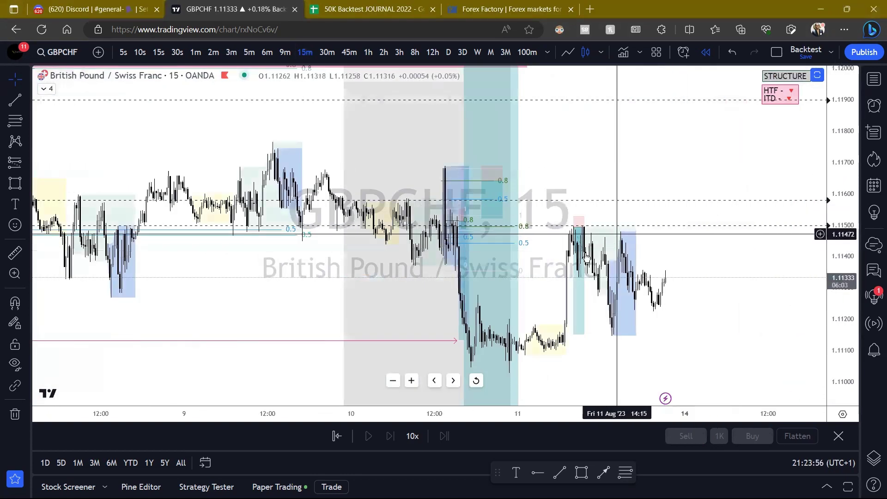
pyautogui.moveTo(774, 297); pyautogui.dragTo(831, 241)
pyautogui.moveTo(833, 240); pyautogui.dragTo(832, 311)
pyautogui.moveTo(795, 338); pyautogui.dragTo(790, 322)
pyautogui.scroll(-6, 786, 319)
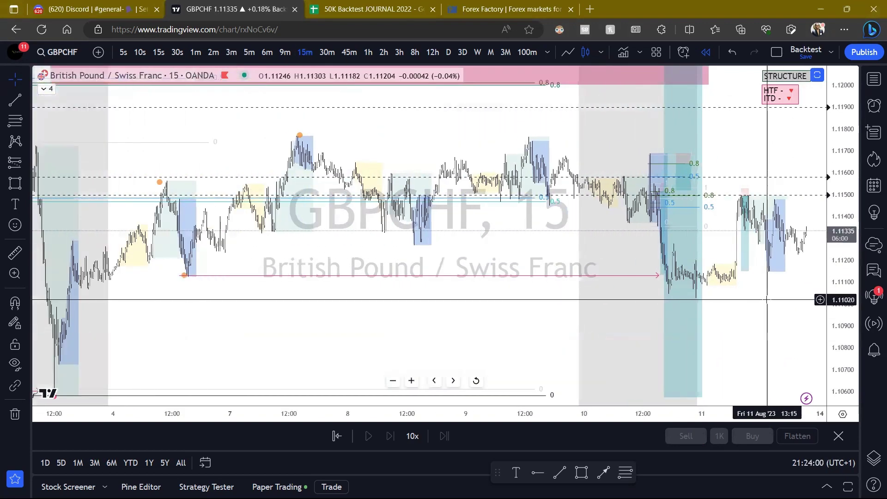
pyautogui.scroll(-2, 767, 299)
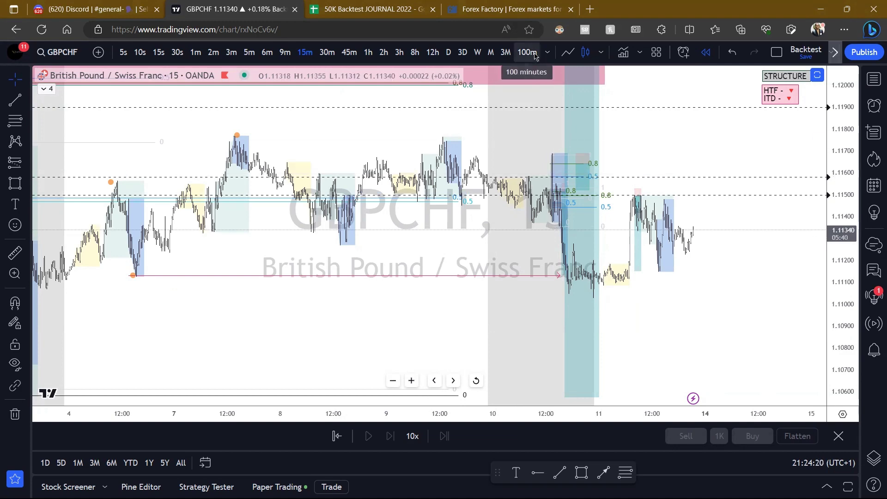
# Switch to Forex Factory, check the economic calendar for 10 August 2023, and return to the GBPCHF chart in TradingView.
pyautogui.click(509, 7)
pyautogui.click(222, 186)
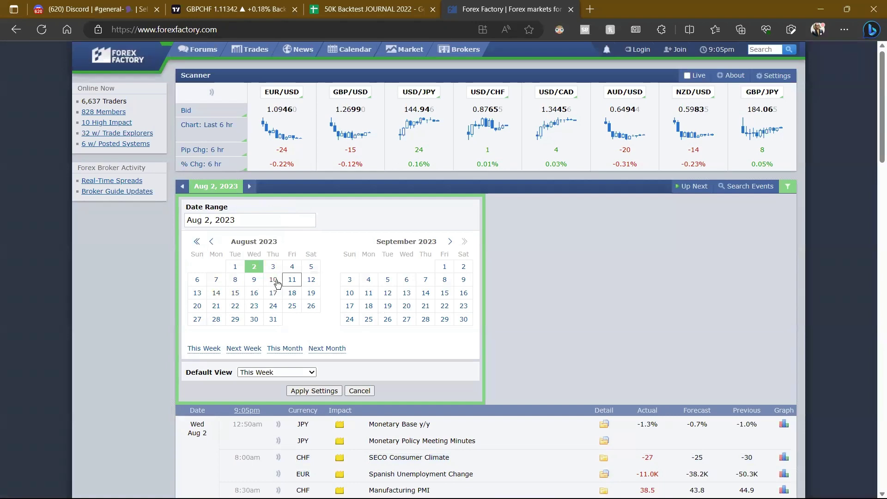
pyautogui.click(317, 390)
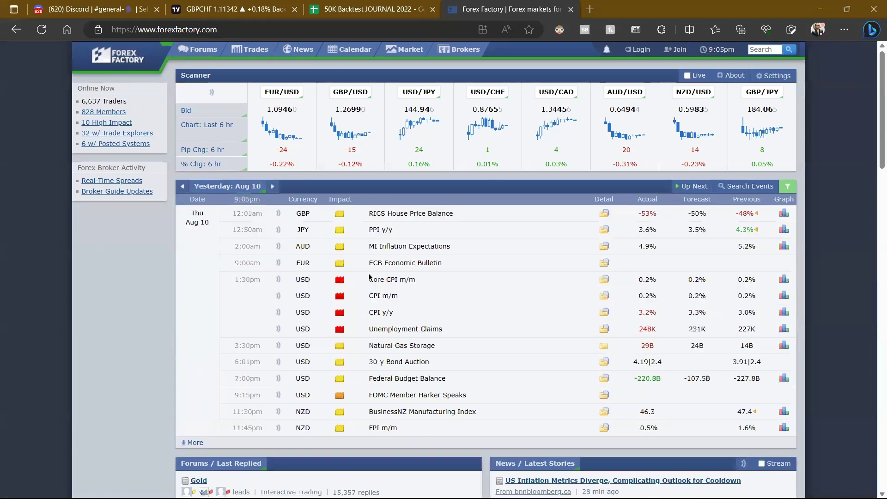
pyautogui.click(252, 12)
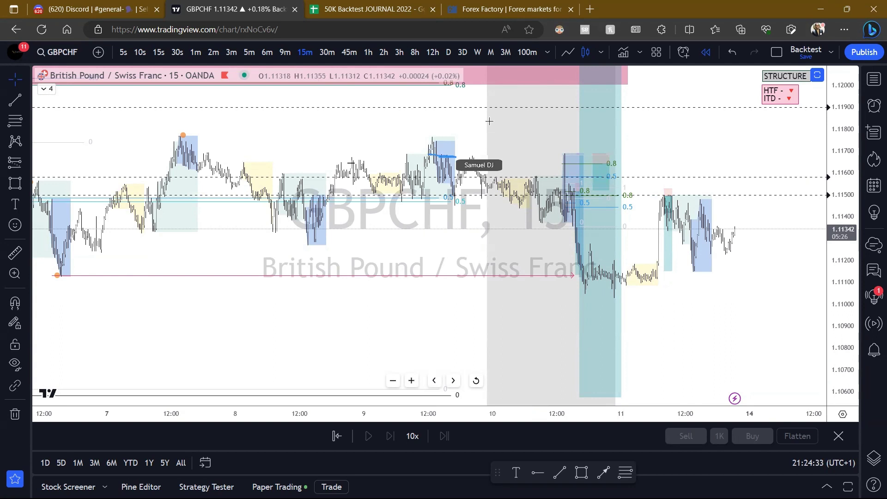
pyautogui.click(873, 79)
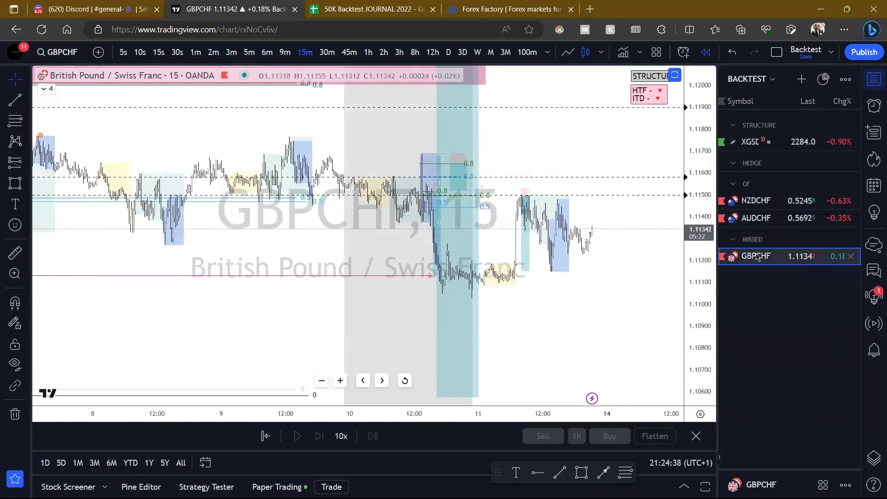
pyautogui.click(874, 80)
pyautogui.click(873, 79)
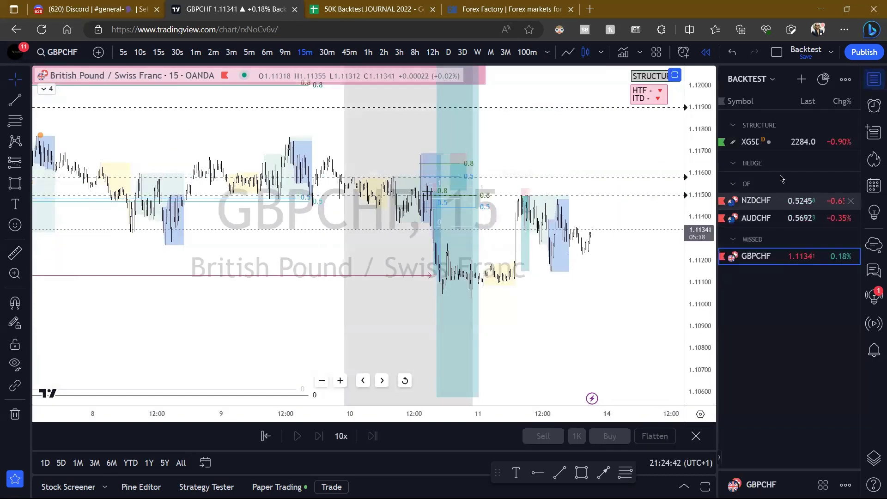
pyautogui.click(874, 81)
# Switch the GBPCHF chart to the 3-minute timeframe and mark the 10 August swing lows, high and retests with freehand strokes.
pyautogui.scroll(5, 621, 237)
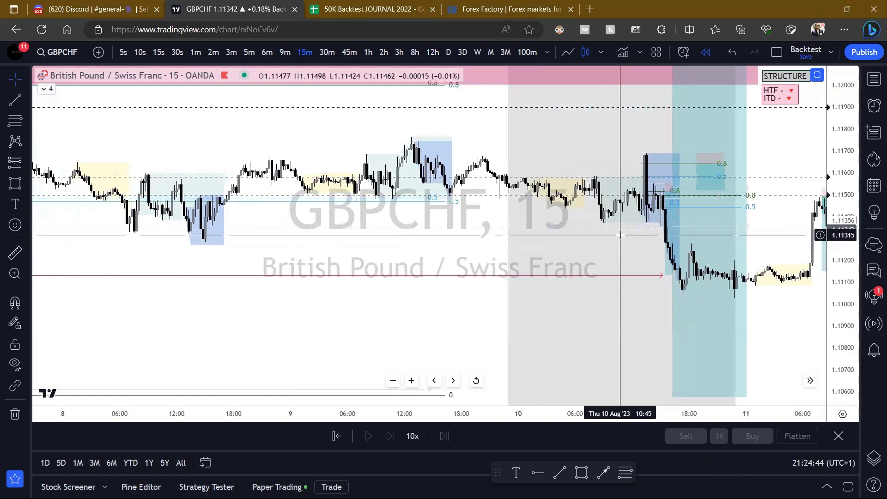
pyautogui.click(231, 52)
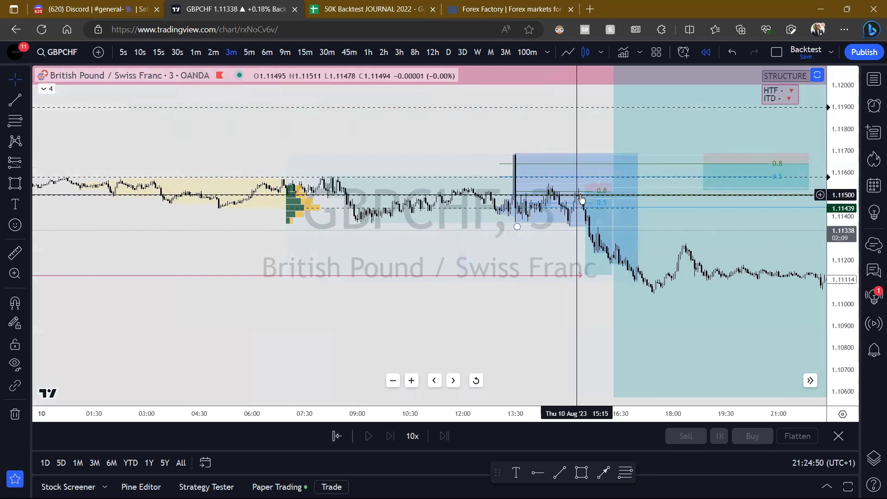
pyautogui.scroll(3, 830, 254)
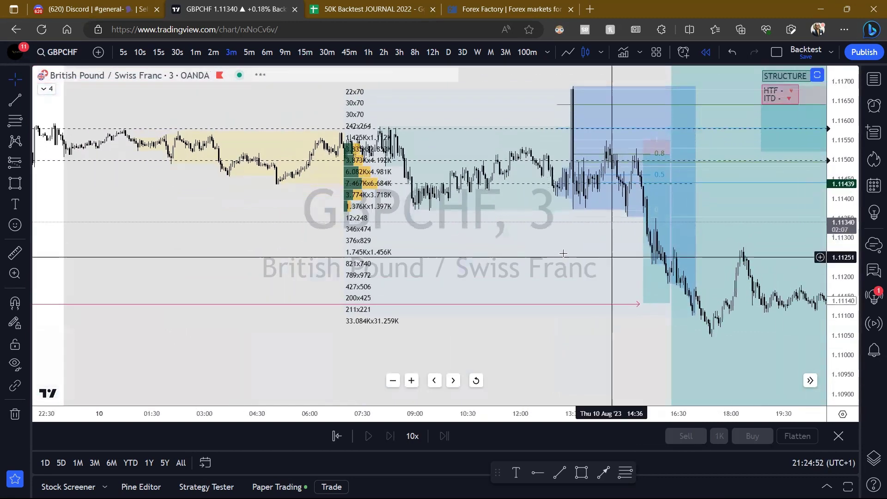
pyautogui.moveTo(575, 217); pyautogui.dragTo(523, 217)
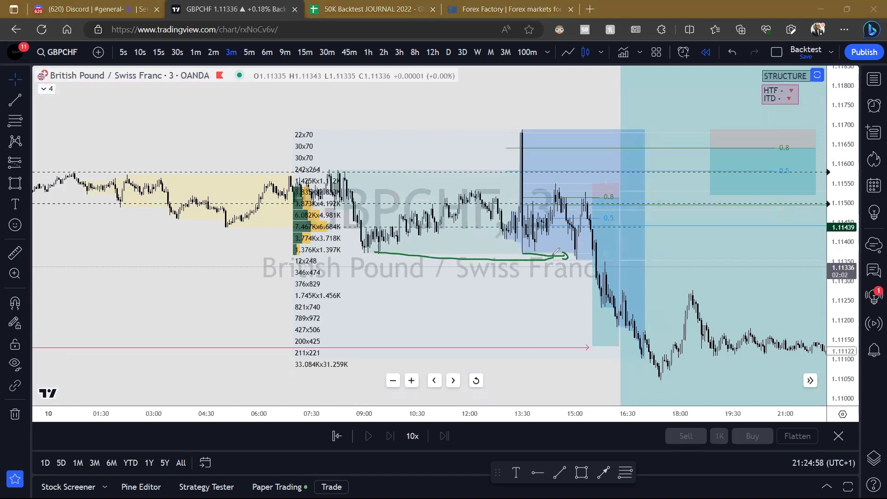
pyautogui.moveTo(590, 194); pyautogui.dragTo(589, 194)
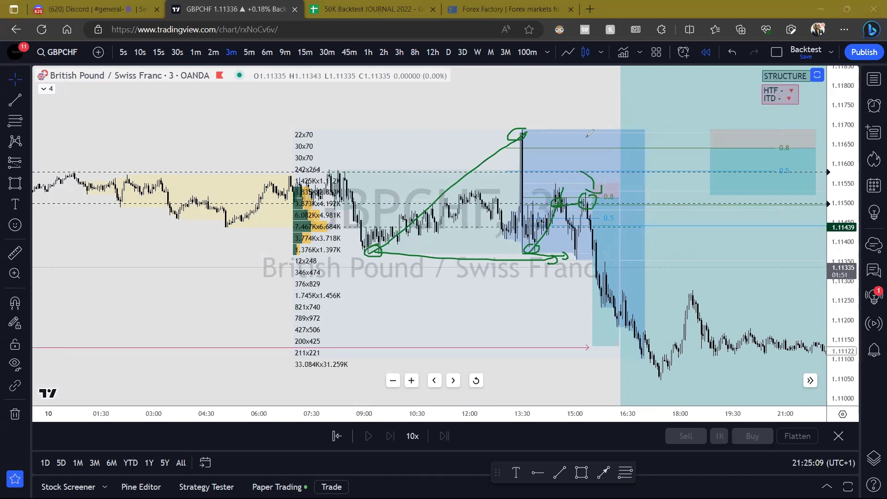
# Review the 10 August short position's input settings, and lower its profit target to 0.00383 below the entry, level with the pink arrow.
pyautogui.doubleClick(608, 243)
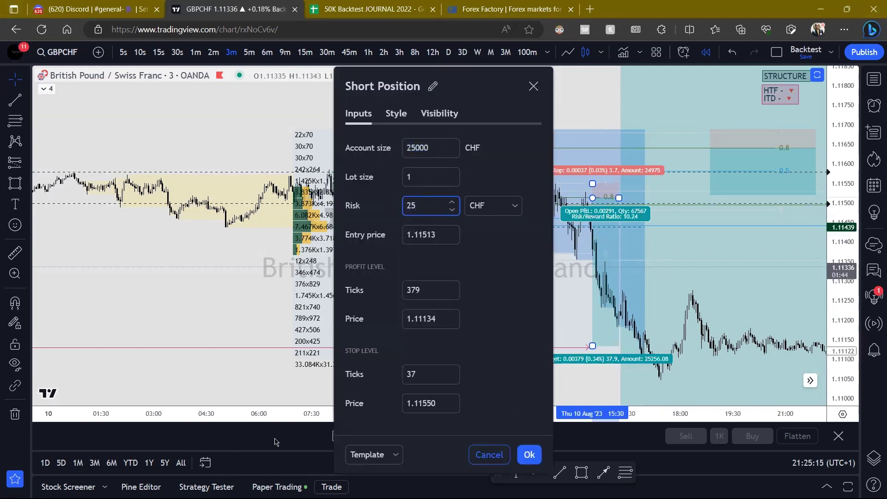
pyautogui.press('Return')
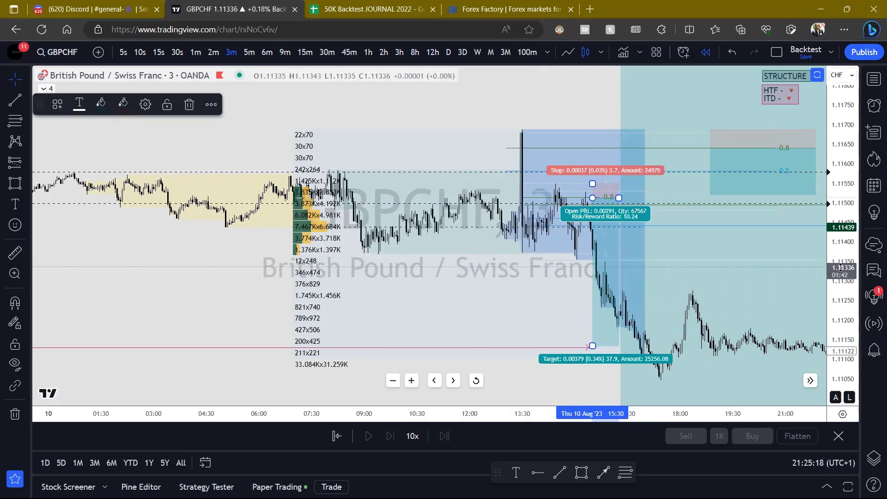
pyautogui.moveTo(842, 240); pyautogui.dragTo(842, 310)
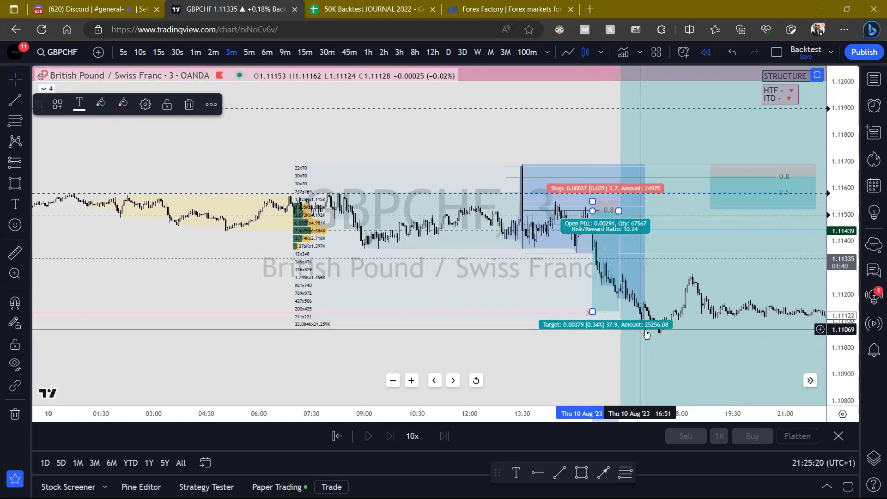
pyautogui.scroll(-2, 612, 321)
pyautogui.scroll(-4, 347, 143)
pyautogui.moveTo(396, 141)
pyautogui.mouseDown()
pyautogui.moveTo(242, 128)
pyautogui.moveTo(125, 82)
pyautogui.mouseUp()
pyautogui.click(467, 254)
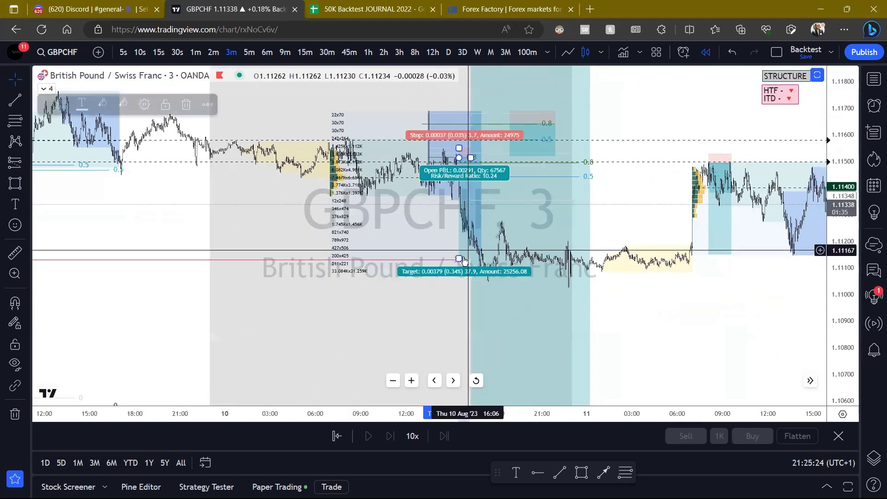
pyautogui.moveTo(462, 259); pyautogui.dragTo(466, 280)
pyautogui.click(704, 317)
# Examine the short position's stop, target and risk/reward figures together with the price action around 10 and 11 August.
pyautogui.scroll(-3, 704, 317)
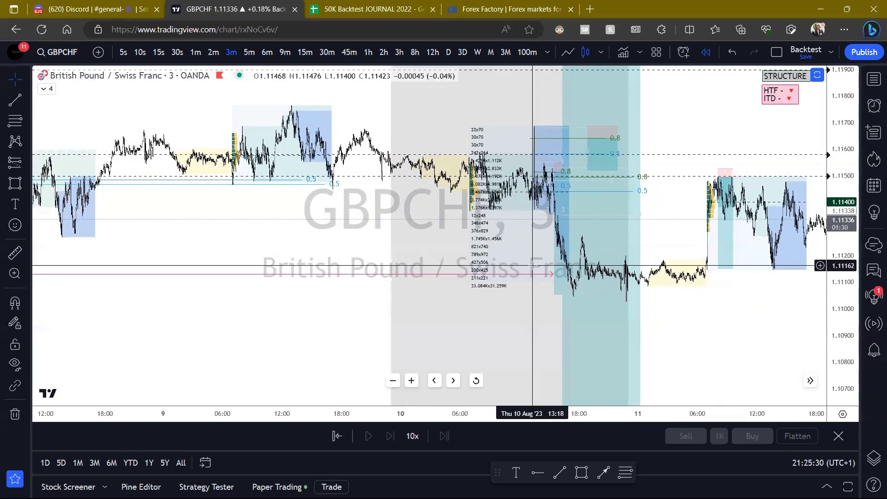
pyautogui.click(556, 284)
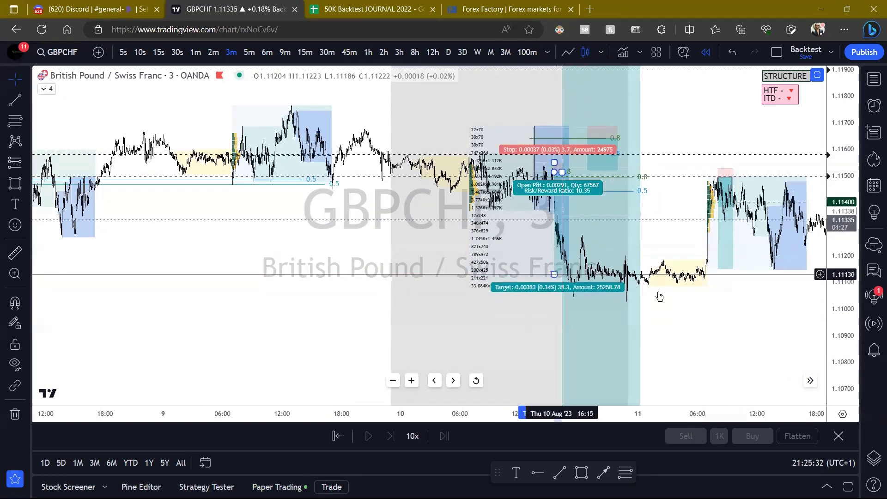
pyautogui.click(713, 301)
pyautogui.scroll(2, 715, 301)
pyautogui.scroll(-1, 715, 303)
pyautogui.moveTo(715, 303); pyautogui.dragTo(833, 351)
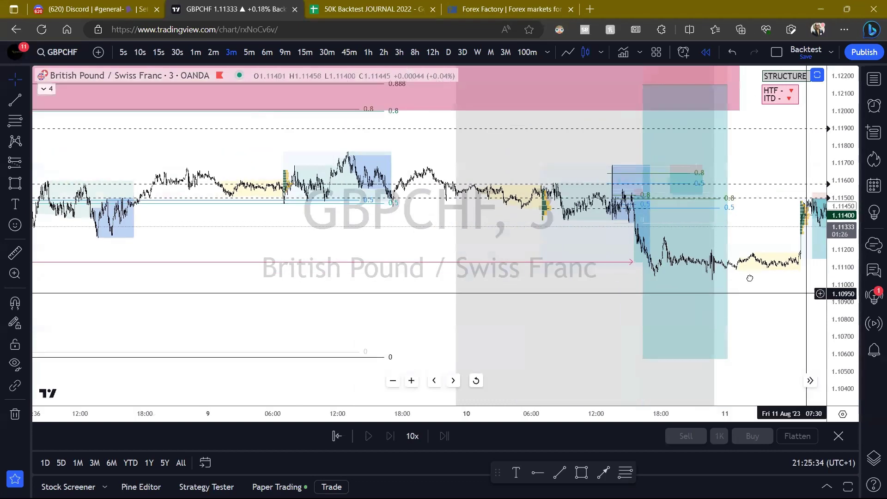
pyautogui.moveTo(749, 279); pyautogui.dragTo(628, 243)
pyautogui.scroll(-2, 722, 282)
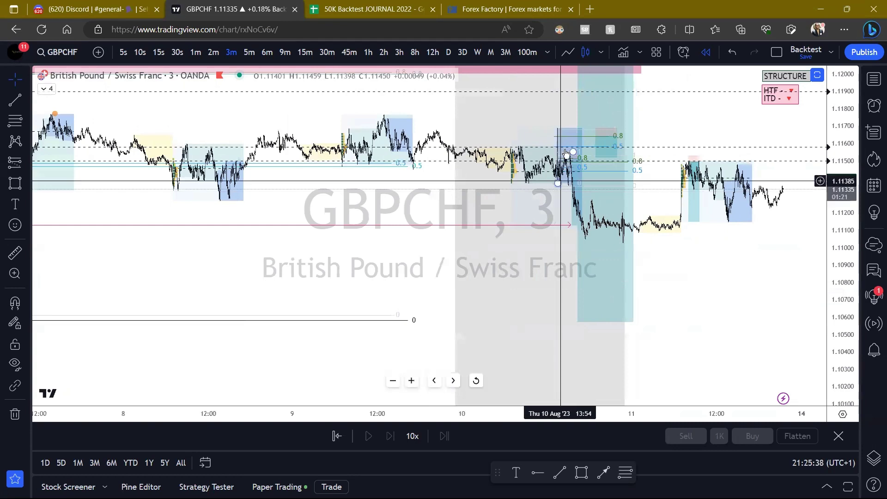
pyautogui.scroll(2, 572, 175)
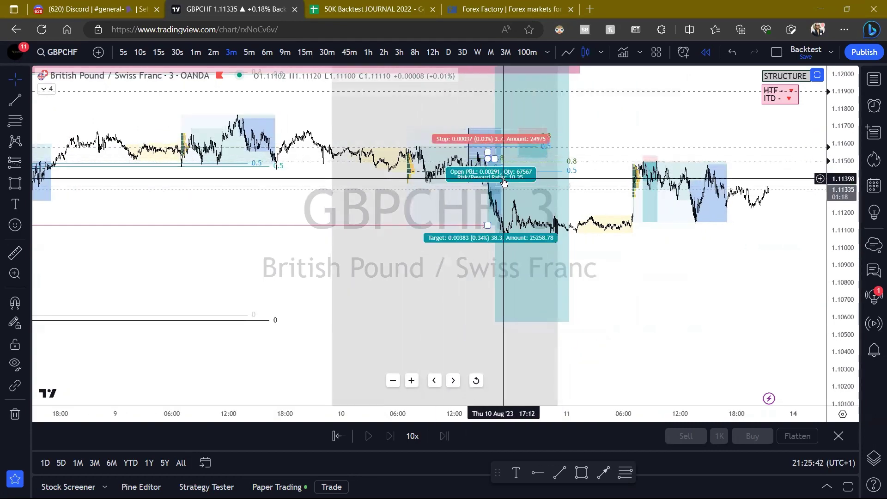
pyautogui.scroll(2, 500, 180)
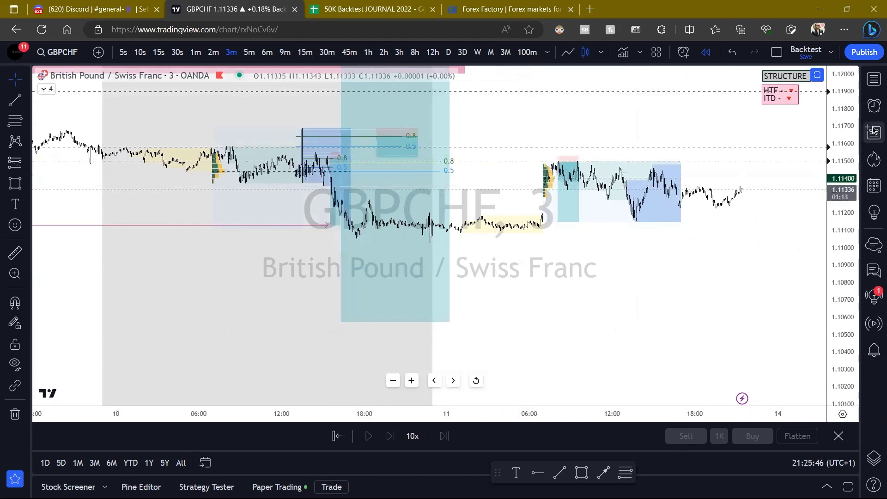
pyautogui.scroll(-4, 711, 230)
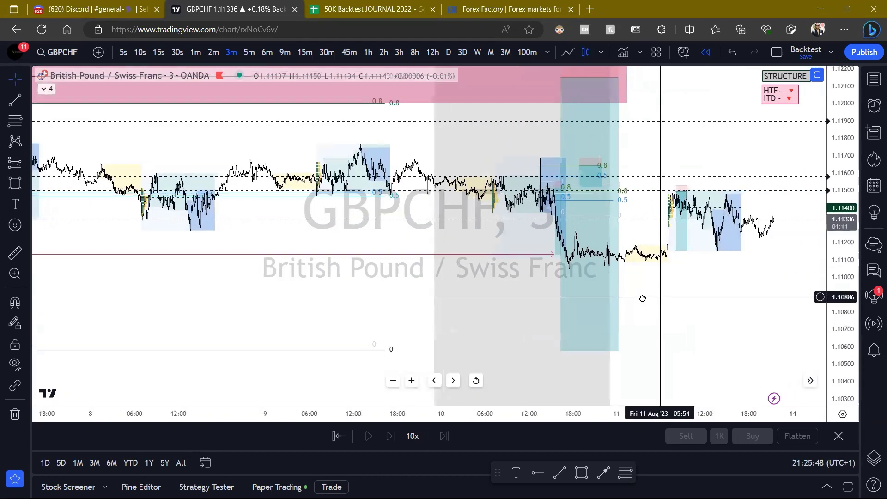
# Switch the GBPCHF chart to the 45-minute timeframe.
pyautogui.click(267, 52)
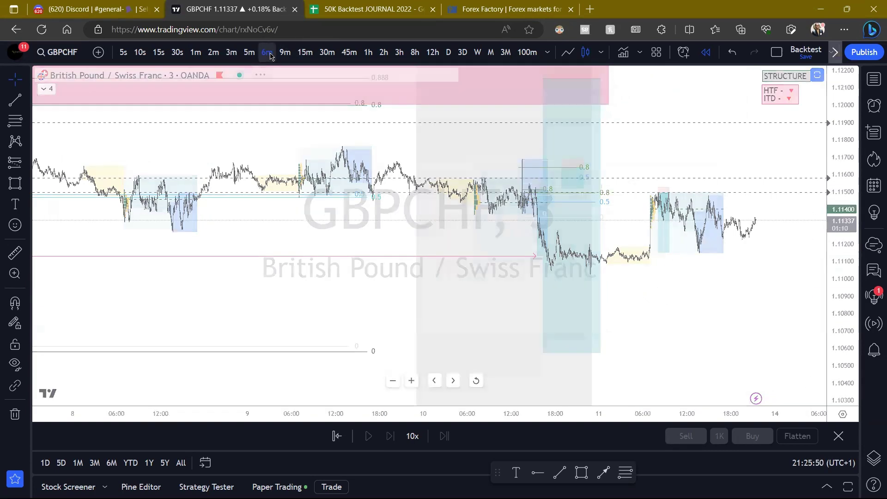
pyautogui.click(286, 52)
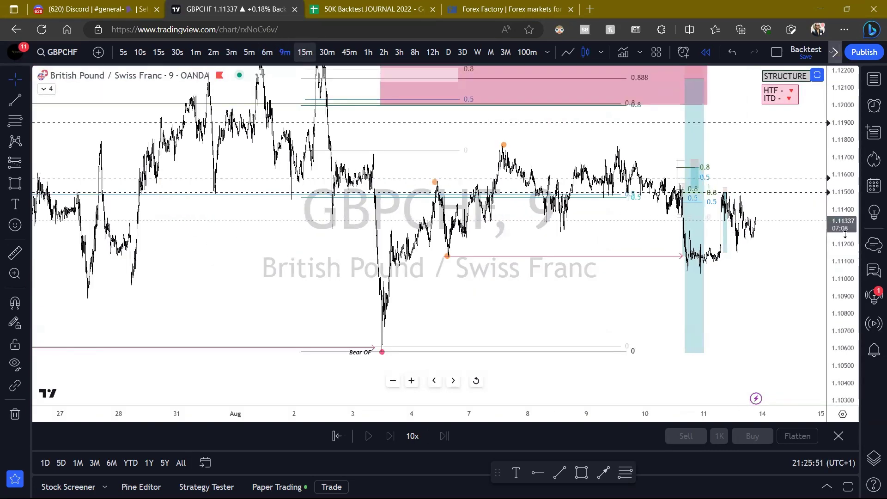
pyautogui.moveTo(845, 234); pyautogui.dragTo(845, 349)
pyautogui.click(348, 53)
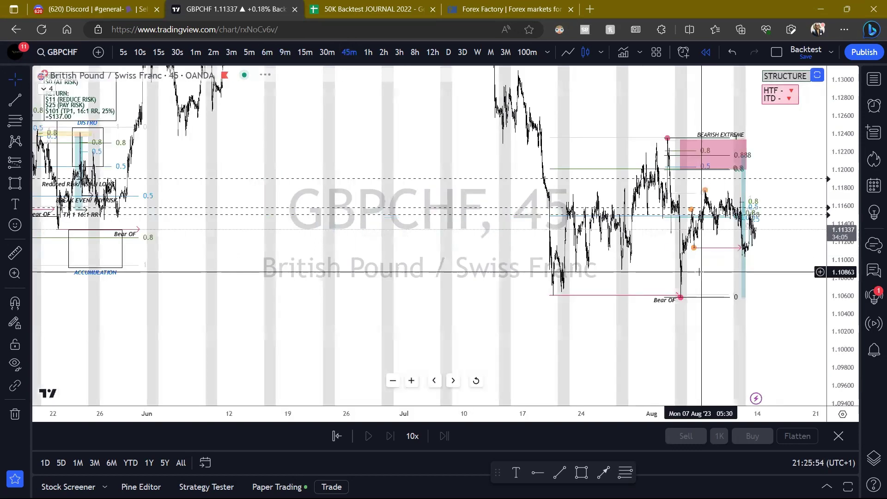
# Mark the July–August structure freehand with boxed ranges, circled swing points and bearish arrows, and clear the marks.
pyautogui.scroll(5, 701, 272)
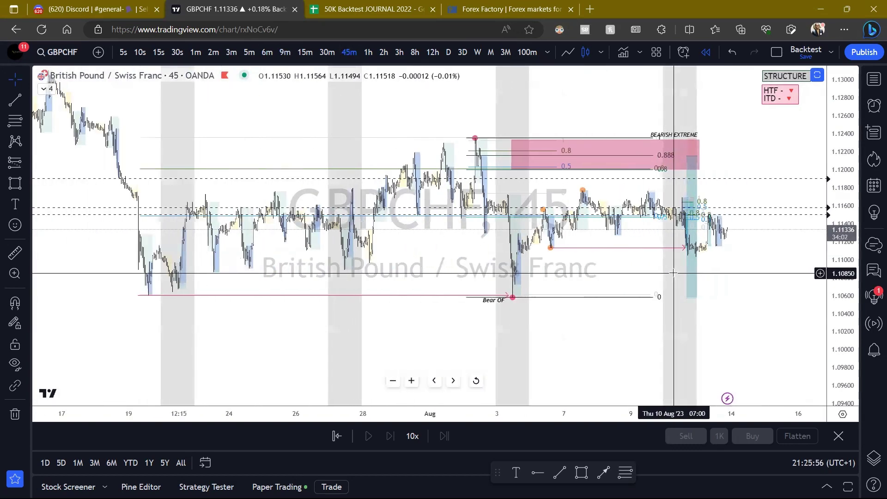
pyautogui.scroll(2, 645, 265)
pyautogui.scroll(-2, 282, 295)
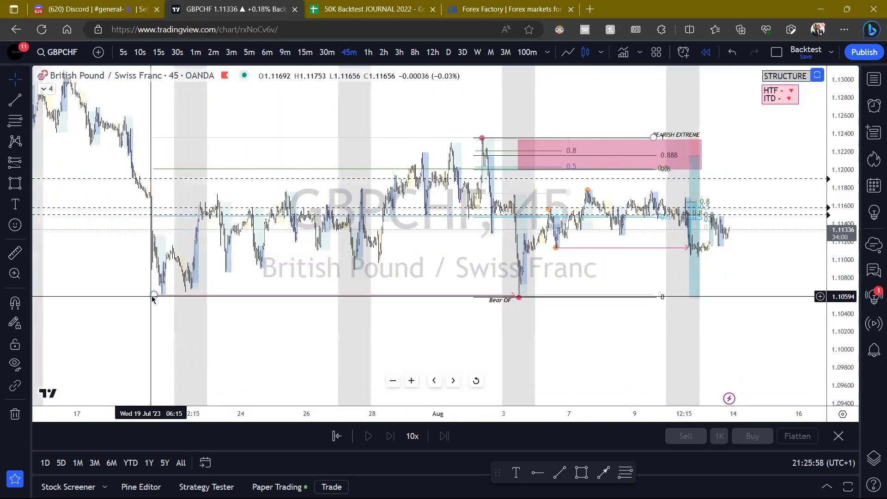
pyautogui.scroll(3, 448, 284)
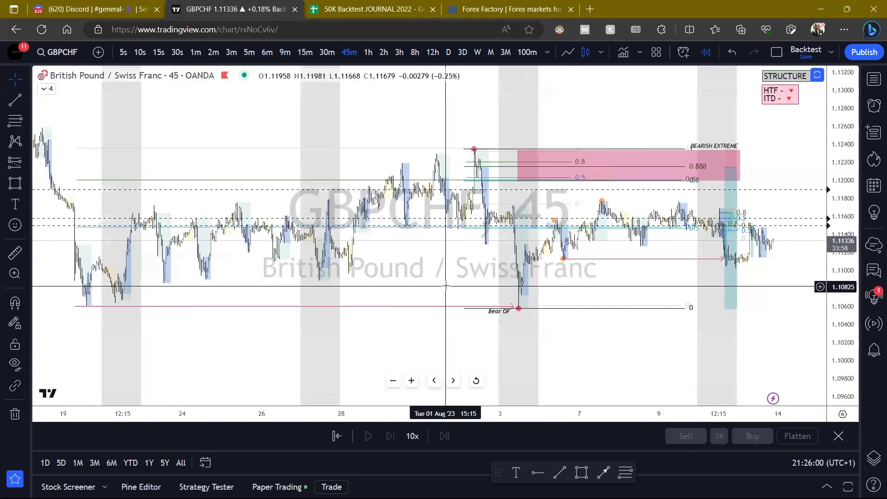
pyautogui.hscroll(2, 445, 286)
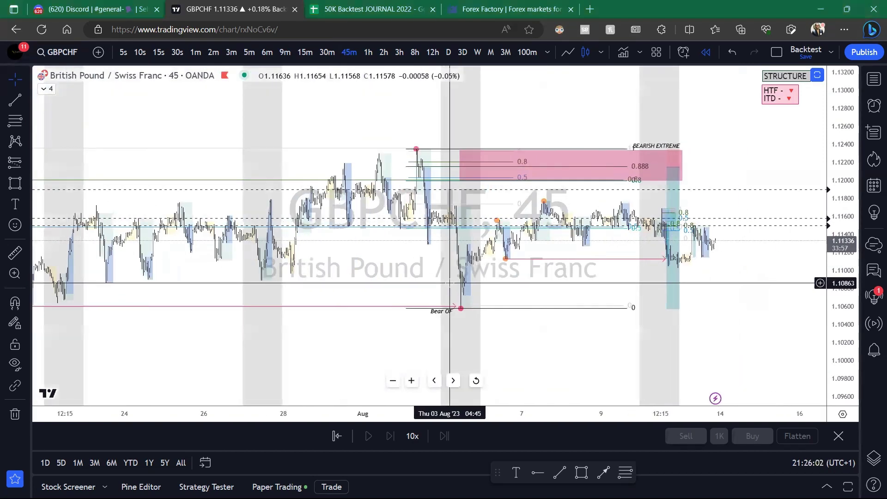
pyautogui.scroll(-1, 449, 283)
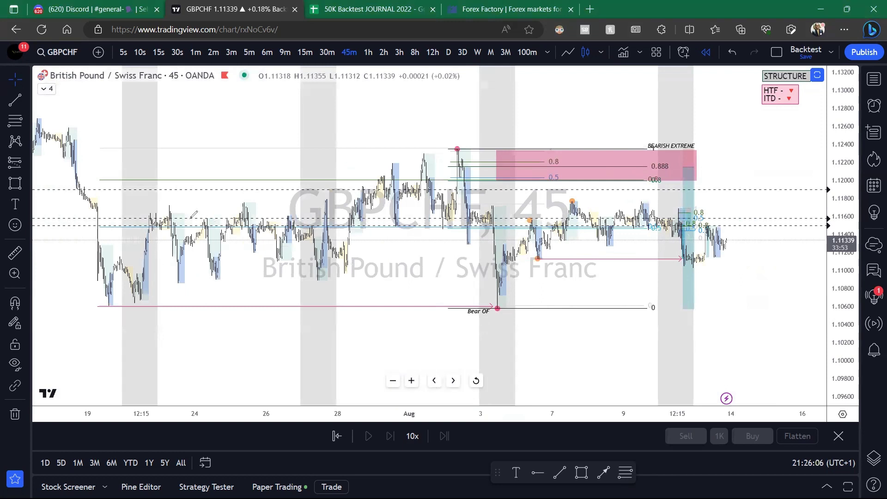
pyautogui.moveTo(121, 223)
pyautogui.mouseDown()
pyautogui.moveTo(208, 291)
pyautogui.moveTo(147, 225)
pyautogui.mouseUp()
pyautogui.moveTo(116, 301)
pyautogui.mouseDown()
pyautogui.moveTo(464, 172)
pyautogui.moveTo(492, 288)
pyautogui.mouseUp()
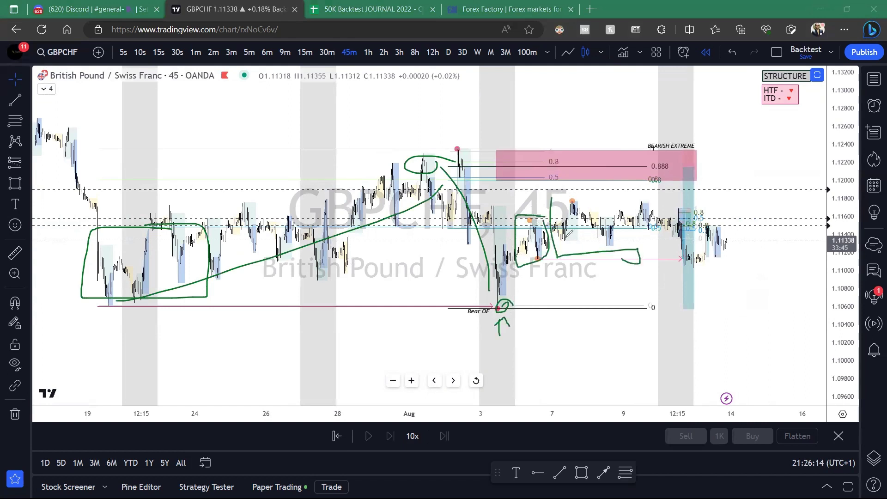
pyautogui.moveTo(661, 220); pyautogui.dragTo(667, 243)
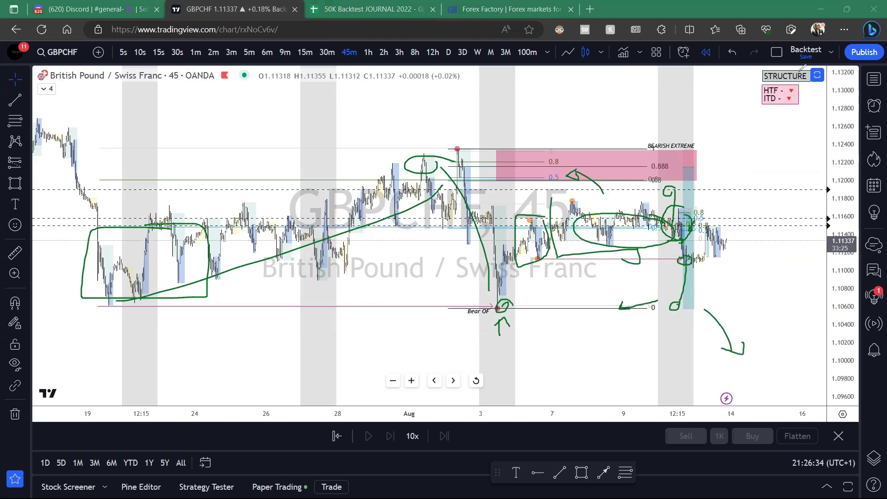
pyautogui.moveTo(764, 99); pyautogui.dragTo(833, 137)
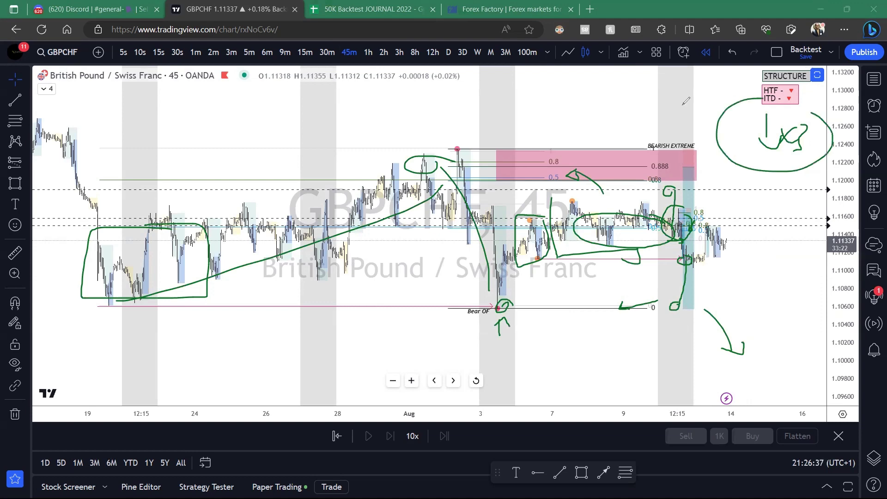
pyautogui.press('Escape')
# Examine the wider June to August price structure leading into the bearish extreme zone on the 45-minute chart.
pyautogui.scroll(-5, 620, 212)
pyautogui.hscroll(4, 620, 211)
pyautogui.scroll(-2, 841, 240)
pyautogui.moveTo(722, 273); pyautogui.dragTo(721, 253)
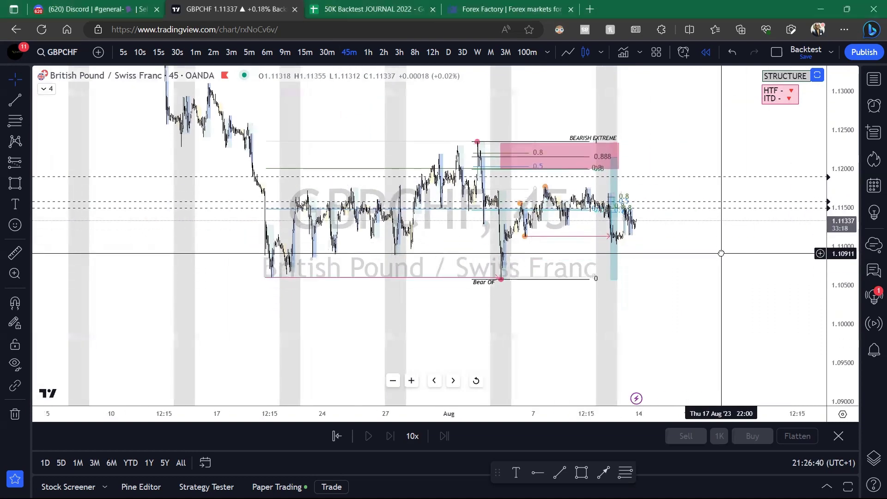
pyautogui.scroll(-2, 721, 253)
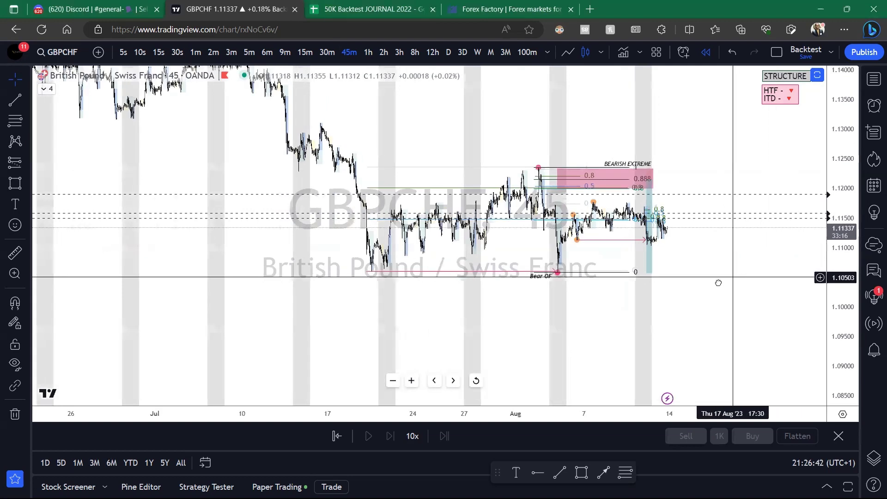
pyautogui.scroll(-3, 719, 283)
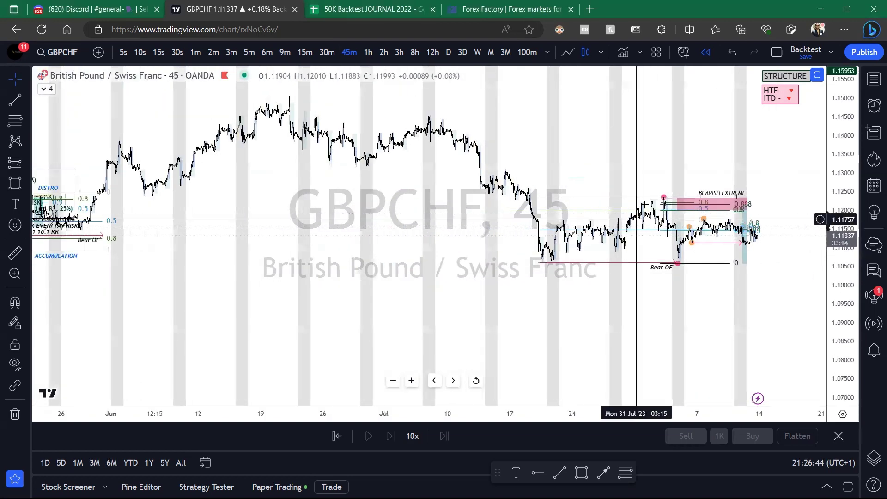
pyautogui.scroll(3, 697, 273)
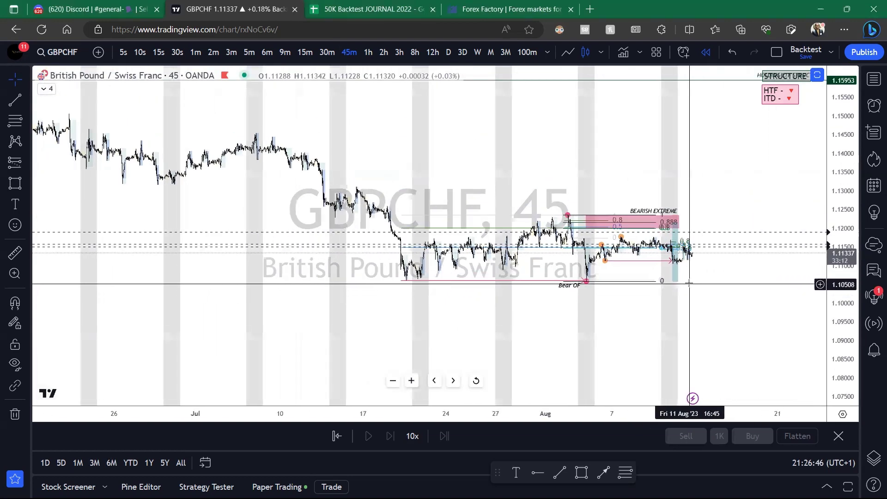
# Load the XGSD chart from the Structure section of the Backtest watchlist.
pyautogui.click(874, 79)
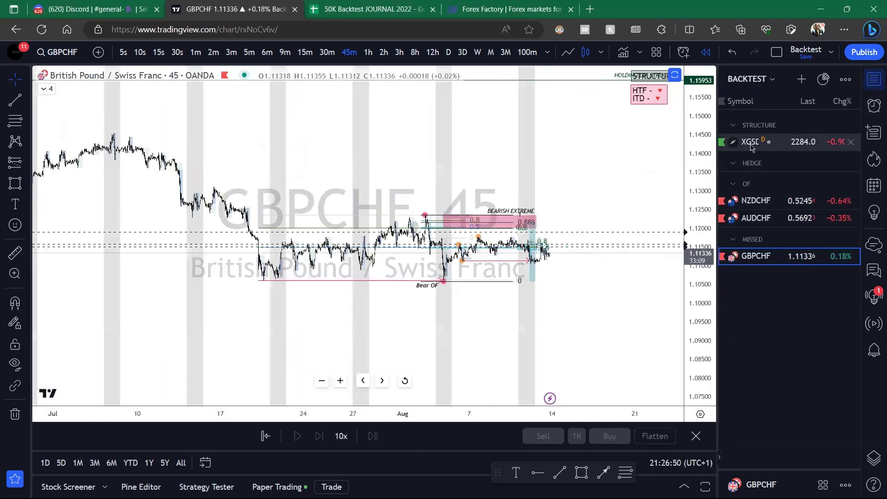
pyautogui.click(750, 146)
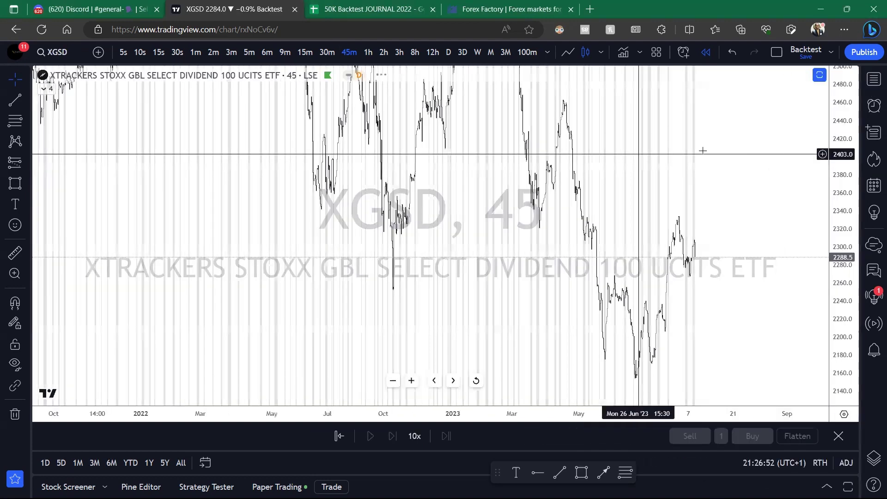
# Examine the multi-year XGSD price history on the 2-hour and 1-hour timeframes.
pyautogui.click(383, 52)
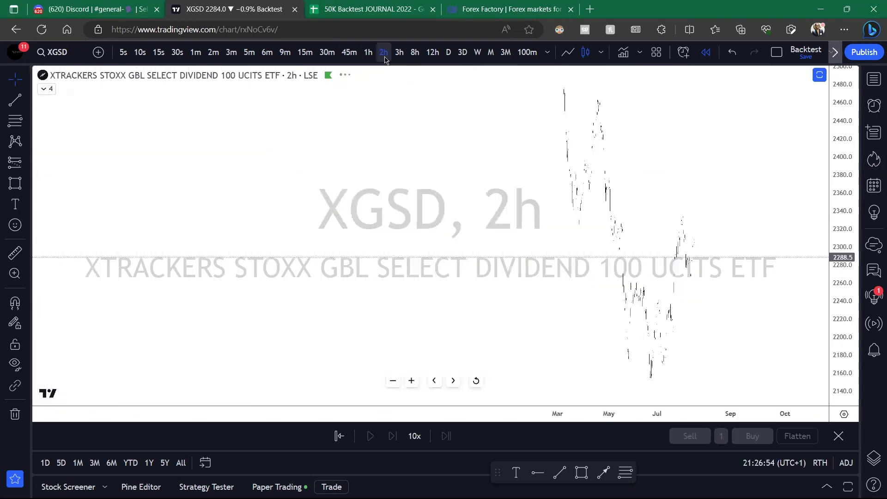
pyautogui.scroll(-3, 828, 154)
pyautogui.scroll(-5, 833, 156)
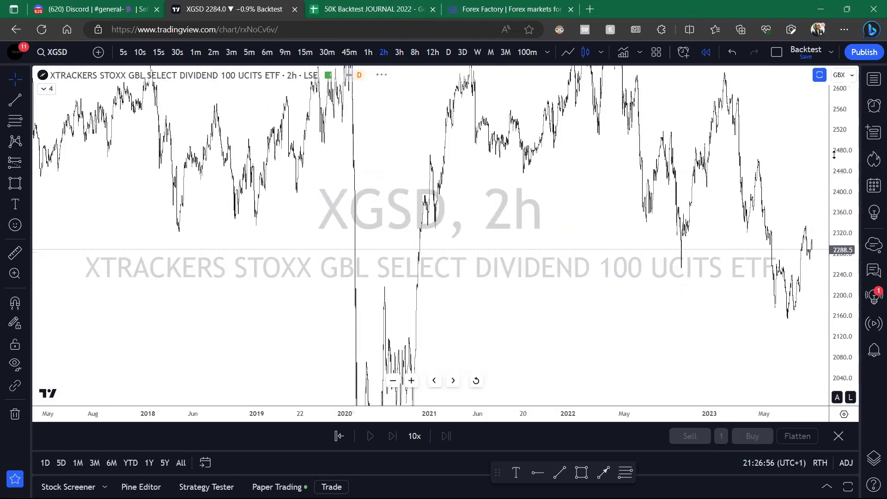
pyautogui.scroll(-4, 832, 160)
pyautogui.moveTo(643, 161); pyautogui.dragTo(586, 161)
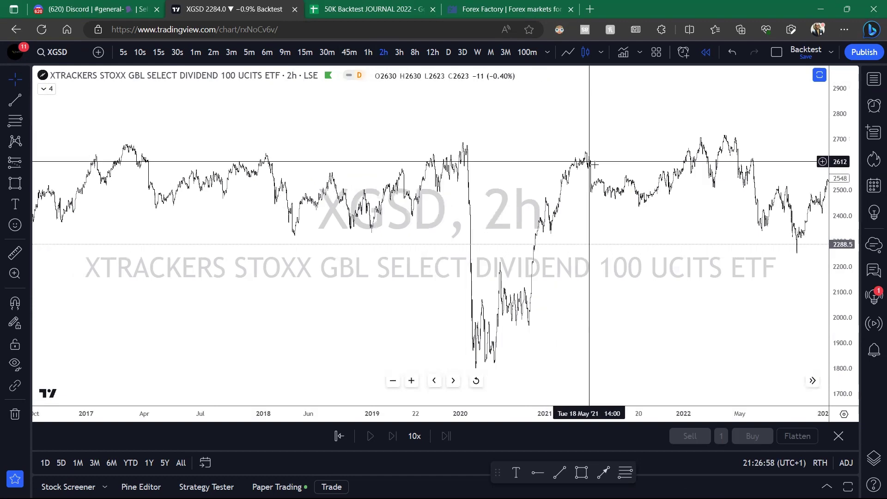
pyautogui.click(369, 52)
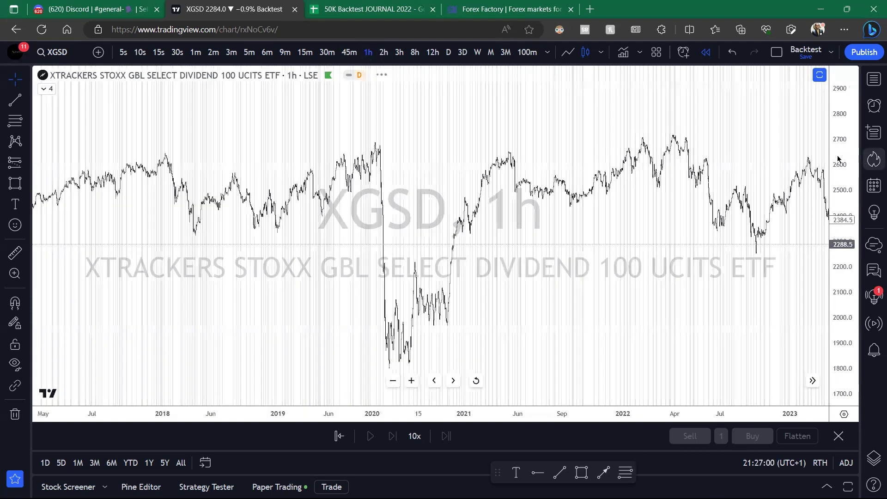
pyautogui.hscroll(2, 673, 158)
pyautogui.hscroll(4, 683, 164)
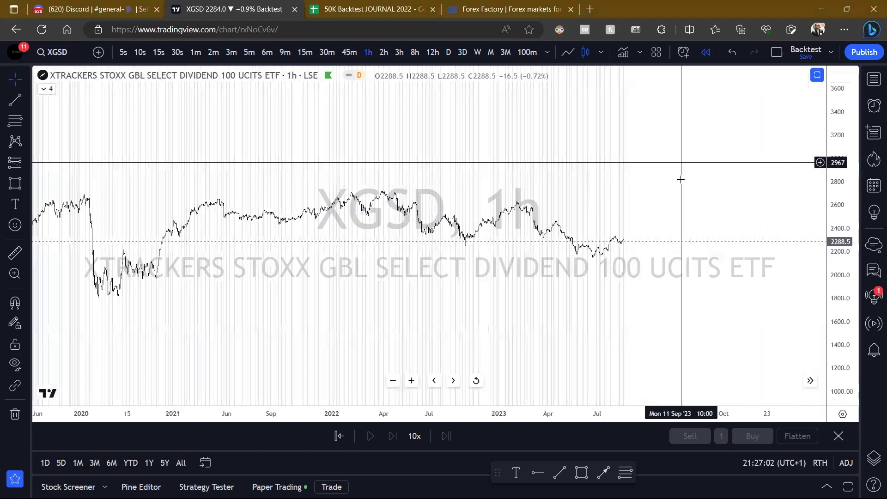
# Close the bar replay controls and switch the XGSD chart to the 3-hour timeframe.
pyautogui.click(839, 435)
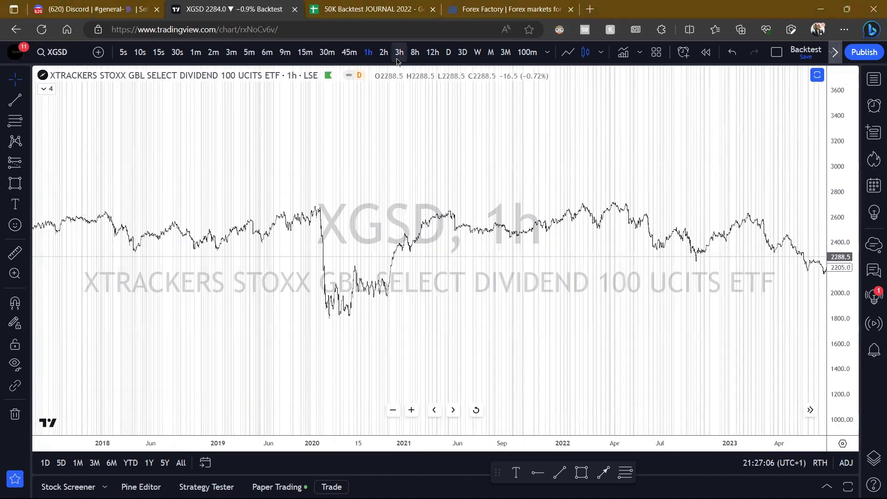
pyautogui.click(400, 53)
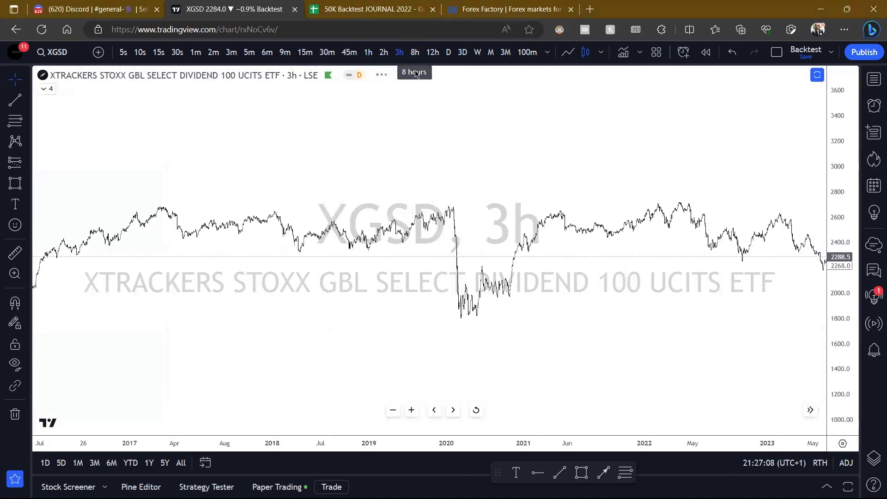
pyautogui.hscroll(5, 555, 181)
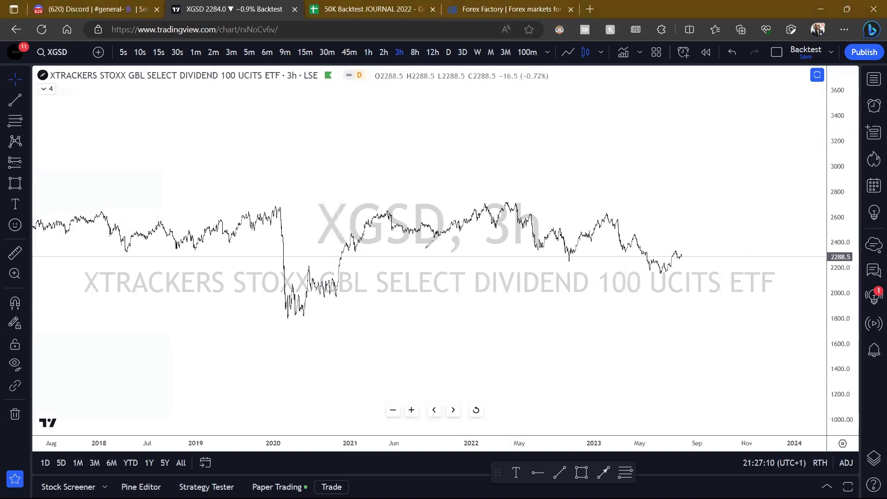
# Underline the early-2021 price level freehand, write 100, trace a path toward the 2023 highs, and clear the marks.
pyautogui.moveTo(426, 248); pyautogui.dragTo(340, 247)
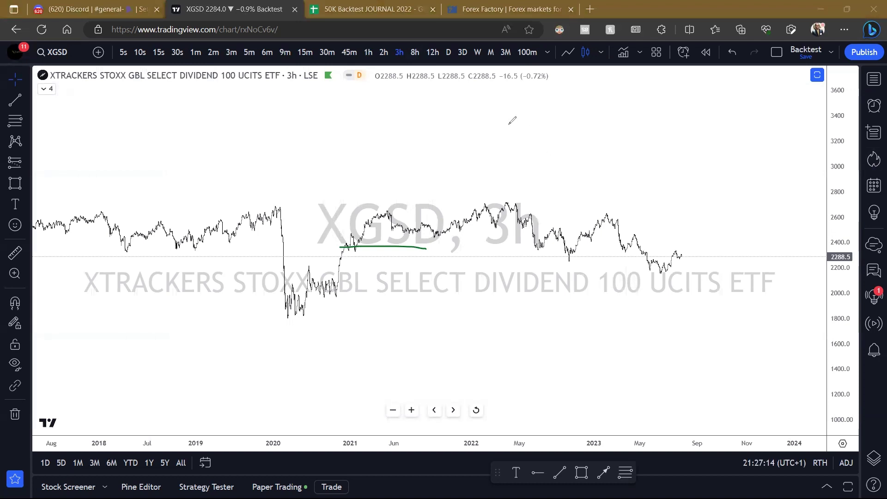
pyautogui.moveTo(626, 144); pyautogui.dragTo(636, 166)
pyautogui.moveTo(650, 144); pyautogui.dragTo(671, 145)
pyautogui.moveTo(675, 148); pyautogui.dragTo(684, 146)
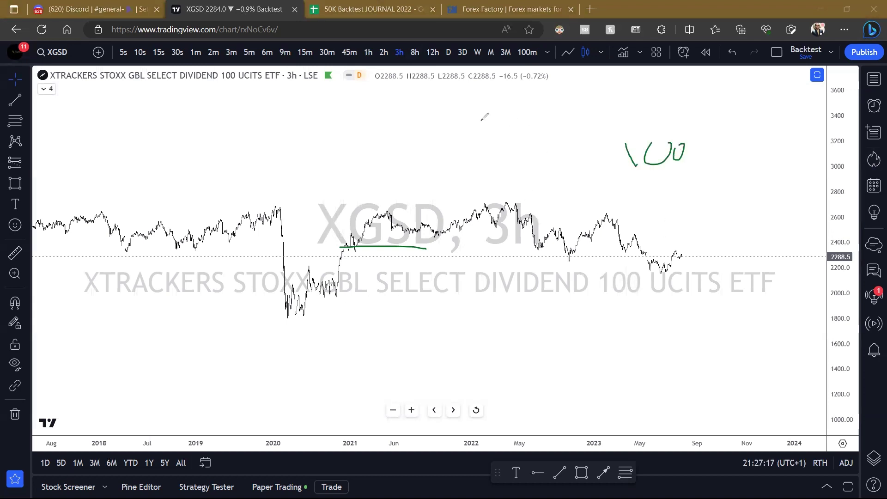
pyautogui.moveTo(354, 301); pyautogui.dragTo(654, 233)
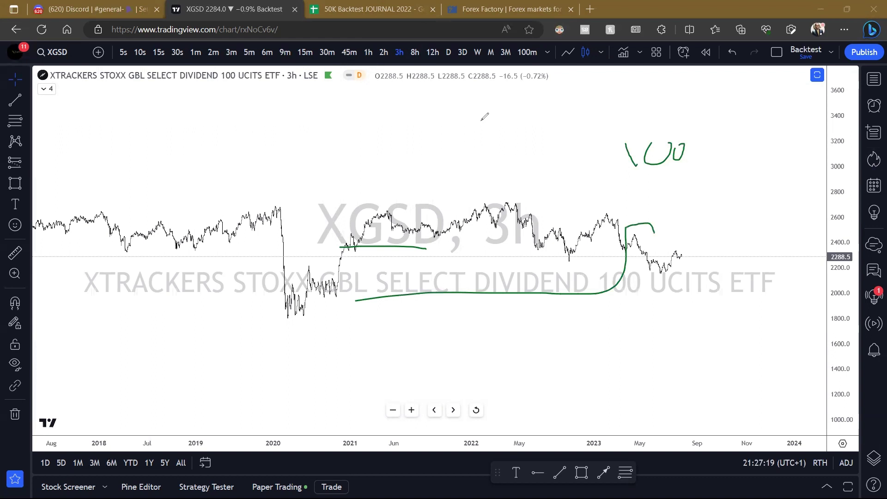
pyautogui.press('Escape')
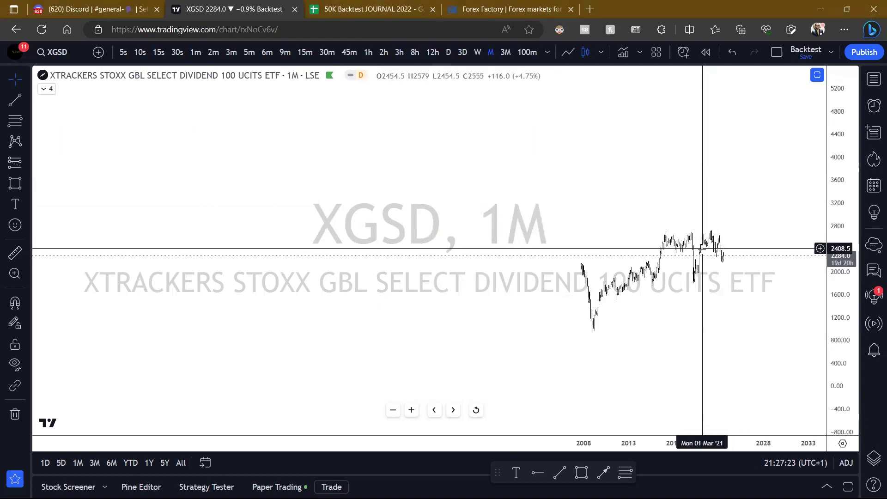
# Measure the rise from the 2020 low to the 2022 high on the monthly XGSD chart.
pyautogui.scroll(10, 697, 248)
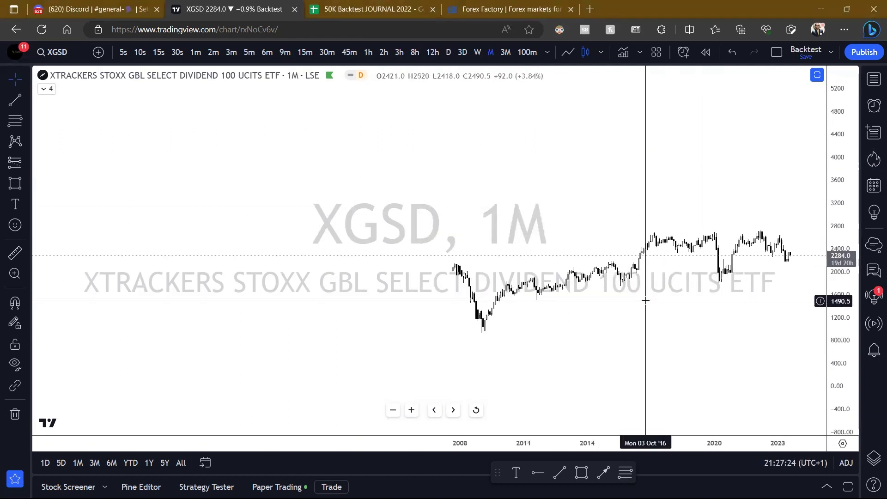
pyautogui.moveTo(449, 312); pyautogui.dragTo(398, 287)
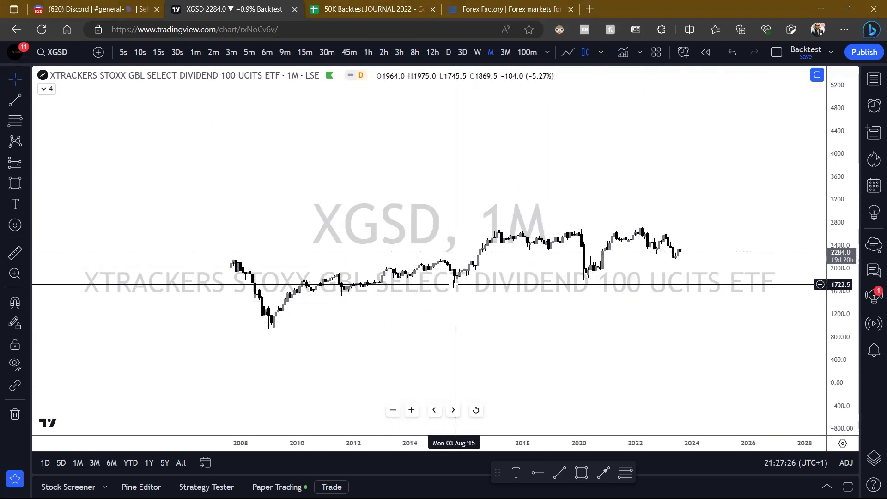
pyautogui.click(15, 253)
pyautogui.click(589, 274)
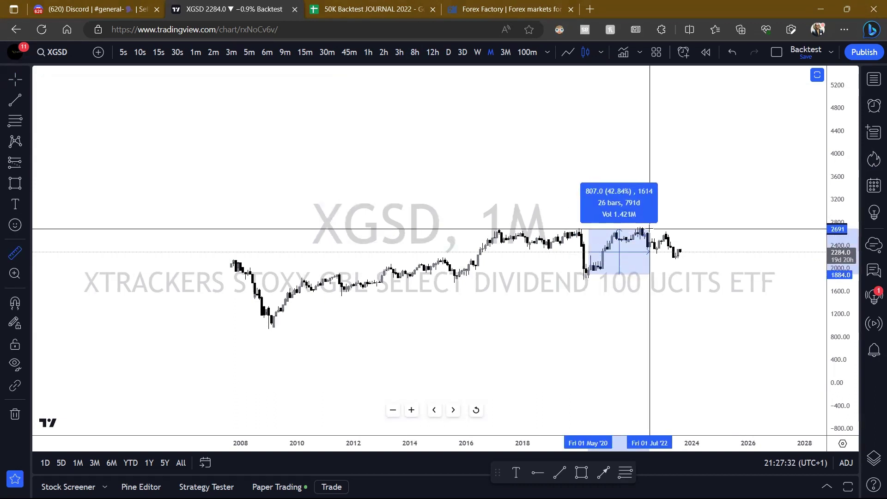
pyautogui.click(681, 213)
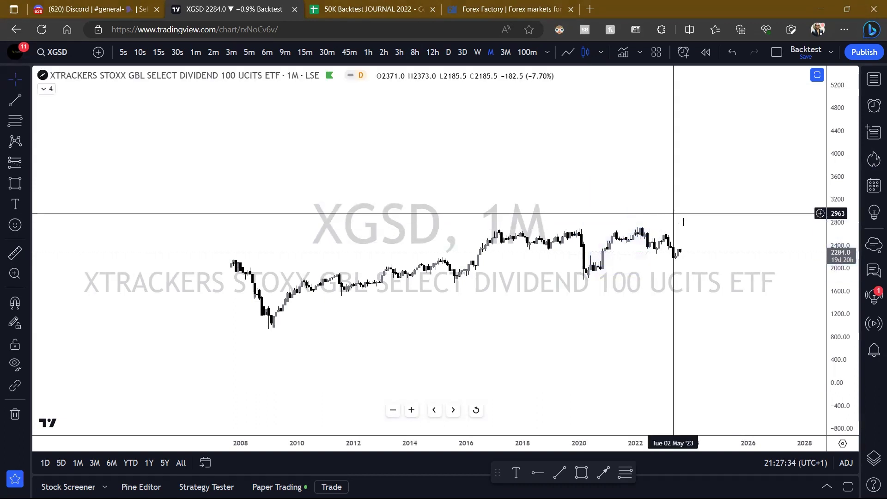
# Compare the recent XGSD price action on the monthly, 1-hour, 3-hour and 8-hour timeframes.
pyautogui.scroll(5, 765, 292)
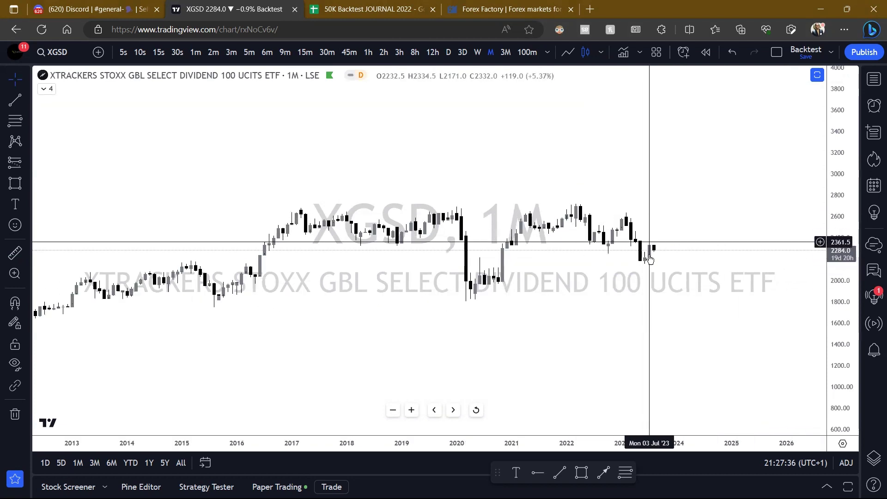
pyautogui.moveTo(617, 265); pyautogui.dragTo(515, 262)
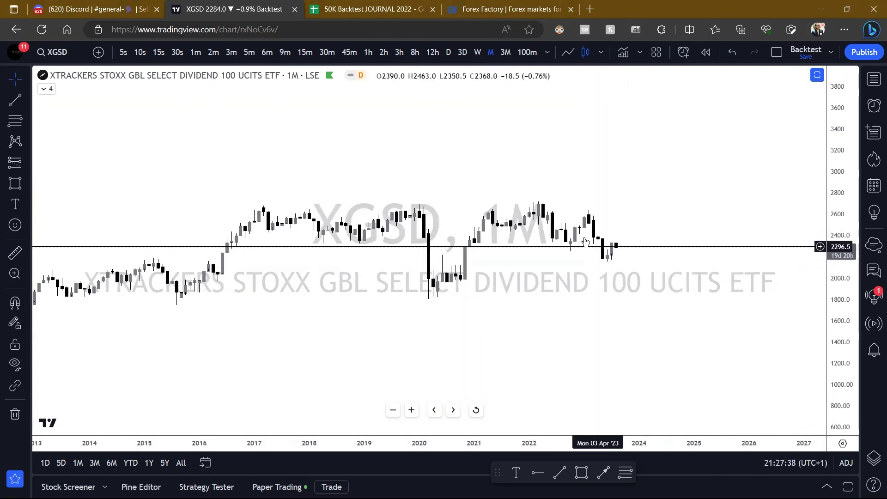
pyautogui.click(367, 53)
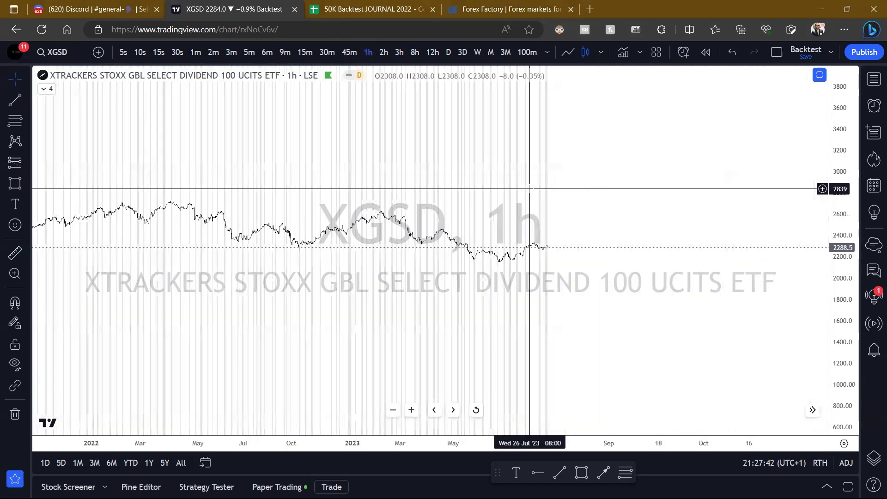
pyautogui.click(399, 54)
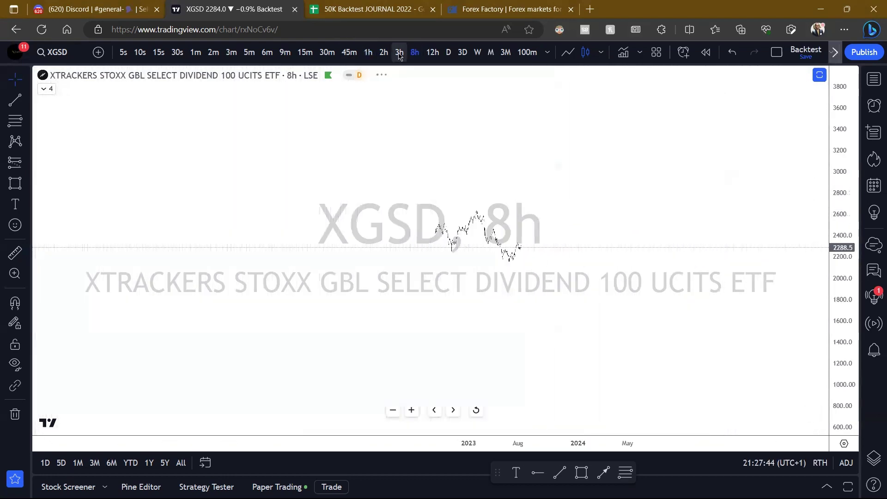
pyautogui.moveTo(547, 196); pyautogui.dragTo(606, 209)
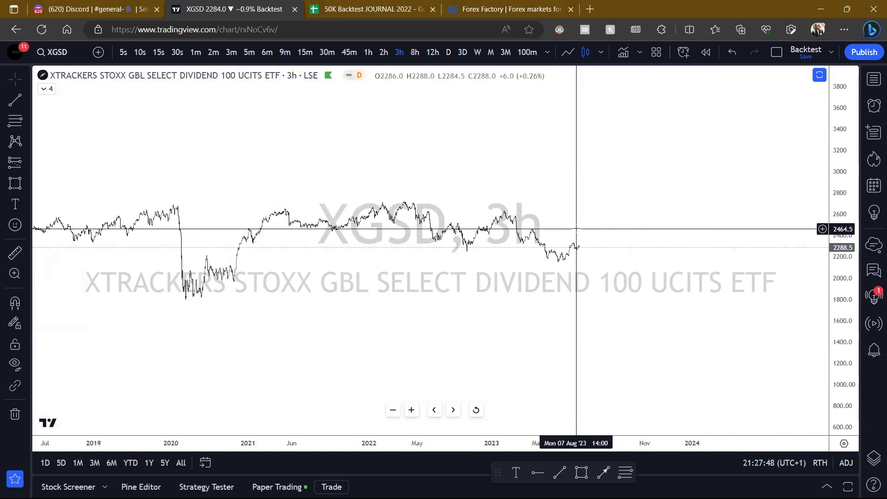
pyautogui.hscroll(-5, 398, 277)
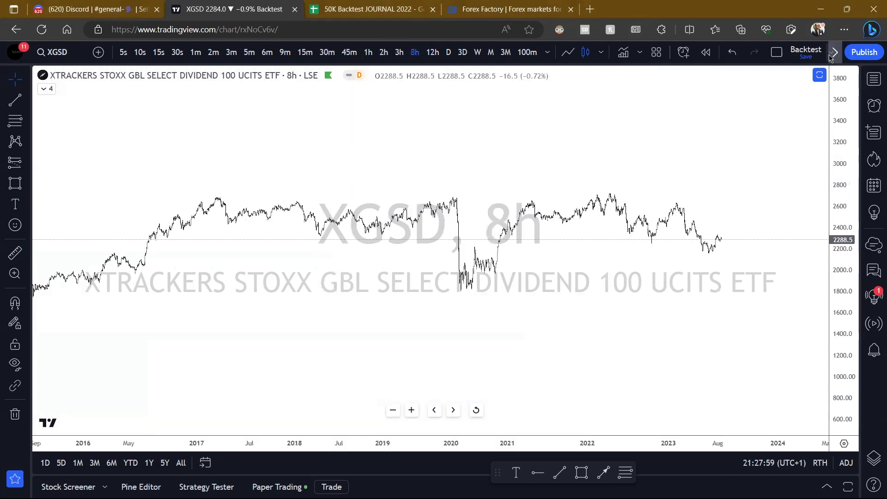
pyautogui.click(834, 52)
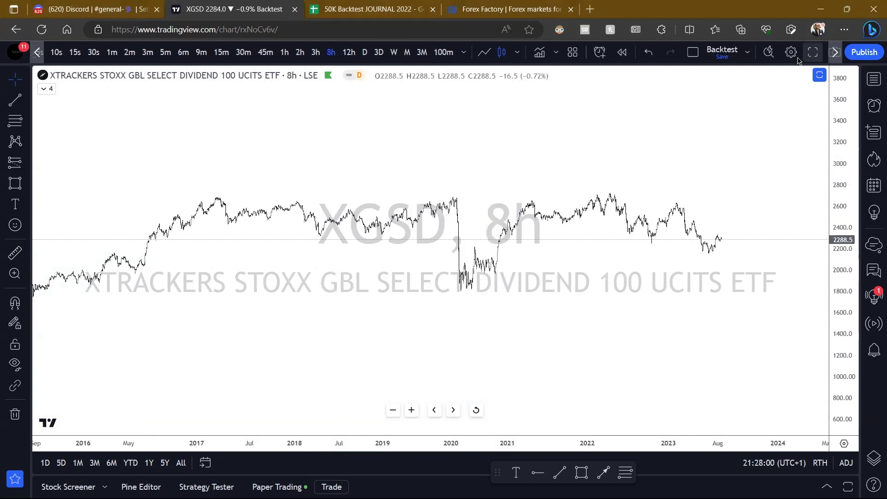
pyautogui.click(745, 56)
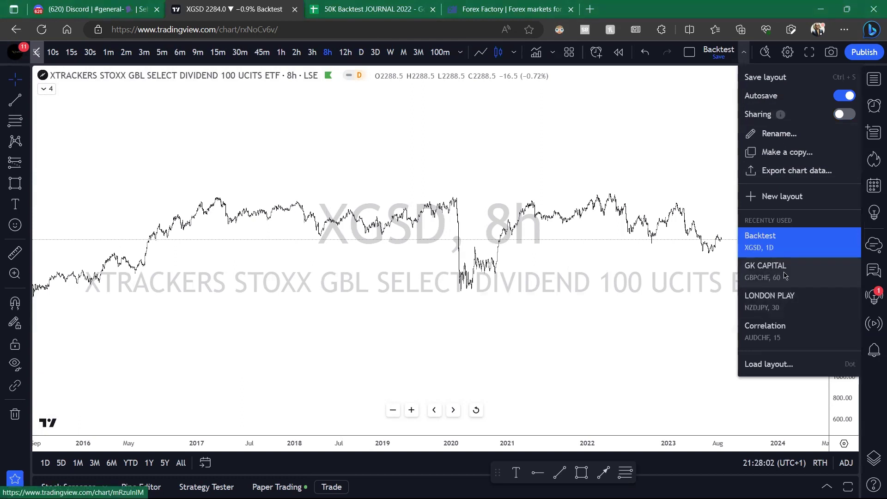
pyautogui.click(787, 266)
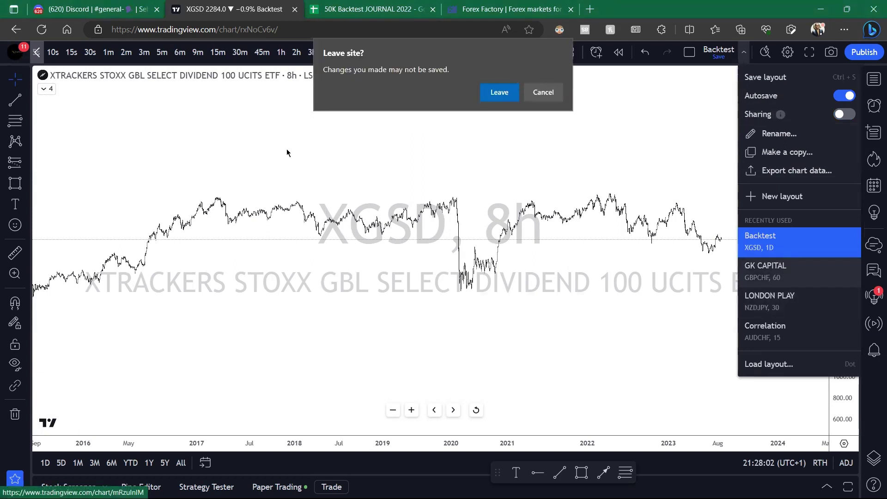
pyautogui.click(542, 92)
# Open the GK CAPITAL chart layout in a new browser tab and load XGSD from the Backtest watchlist.
pyautogui.hotkey('ctrl', 't')
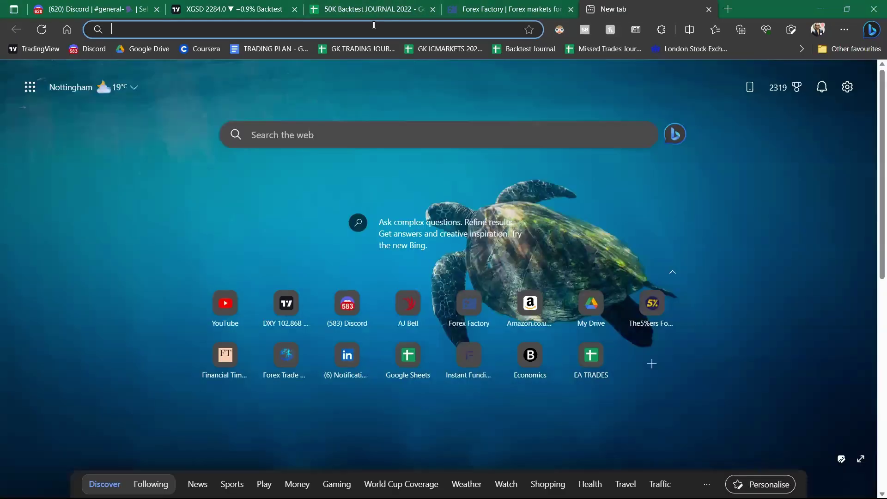
pyautogui.write('trad')
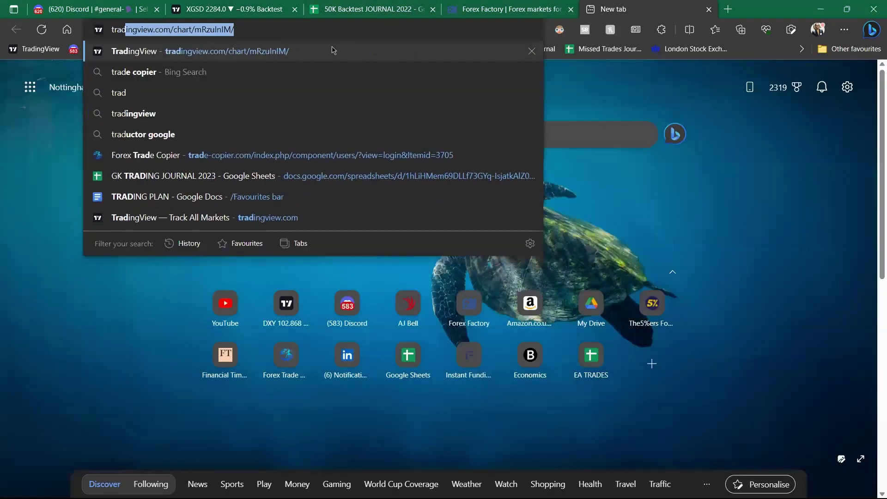
pyautogui.press('Return')
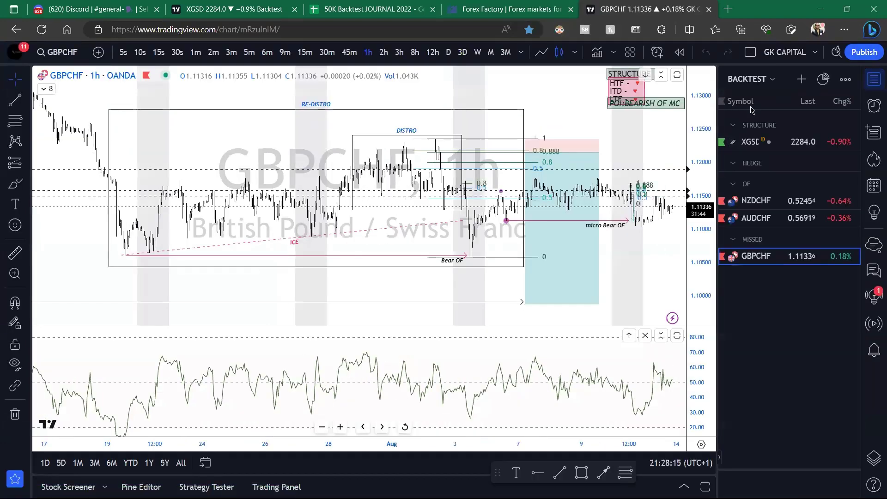
pyautogui.click(753, 141)
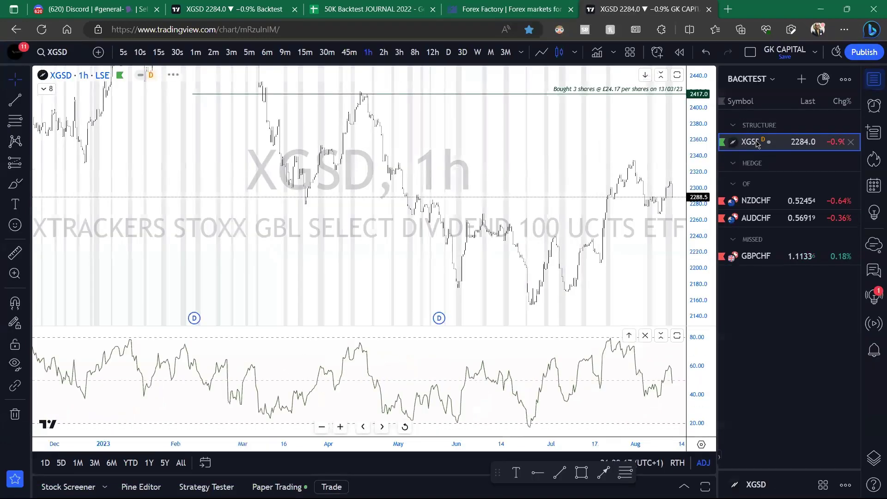
# Expand the indicator list on the Backtest layout's XGSD chart and examine its recent 8-hour price action.
pyautogui.click(233, 9)
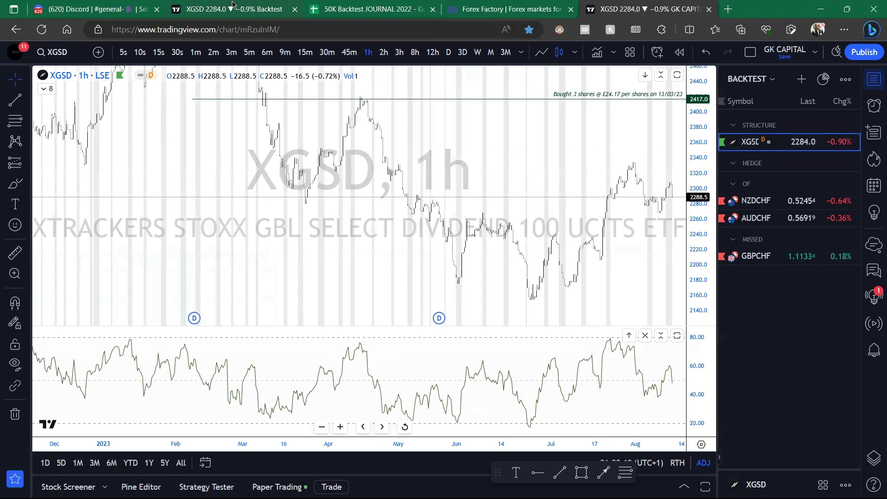
pyautogui.click(47, 90)
pyautogui.moveTo(100, 130)
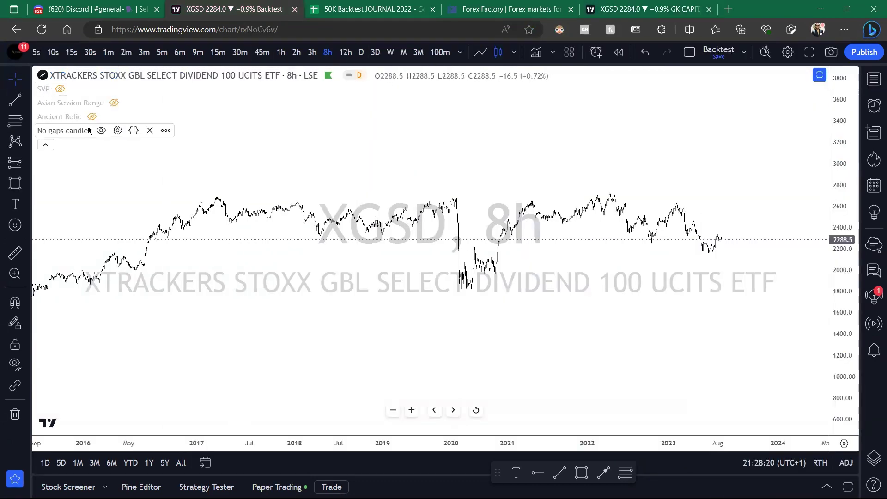
pyautogui.scroll(5, 293, 239)
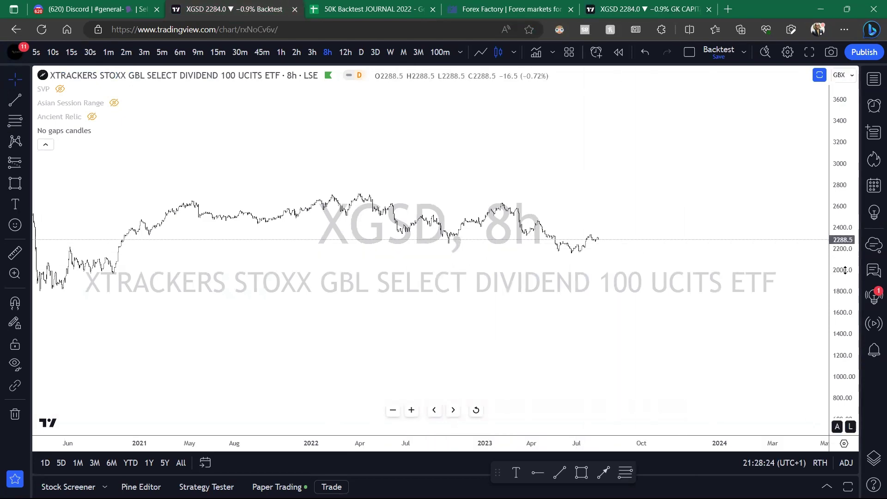
pyautogui.moveTo(843, 269); pyautogui.dragTo(844, 139)
pyautogui.moveTo(596, 200); pyautogui.dragTo(684, 227)
# Hide the watchlist in the GK CAPITAL layout and examine the 1-hour XGSD history back to 2020.
pyautogui.click(629, 10)
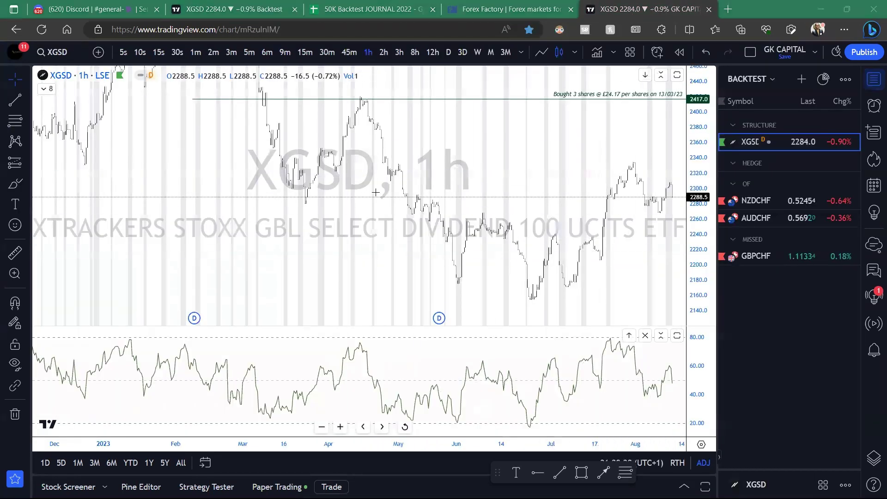
pyautogui.scroll(-3, 375, 192)
pyautogui.click(874, 79)
pyautogui.scroll(-5, 721, 249)
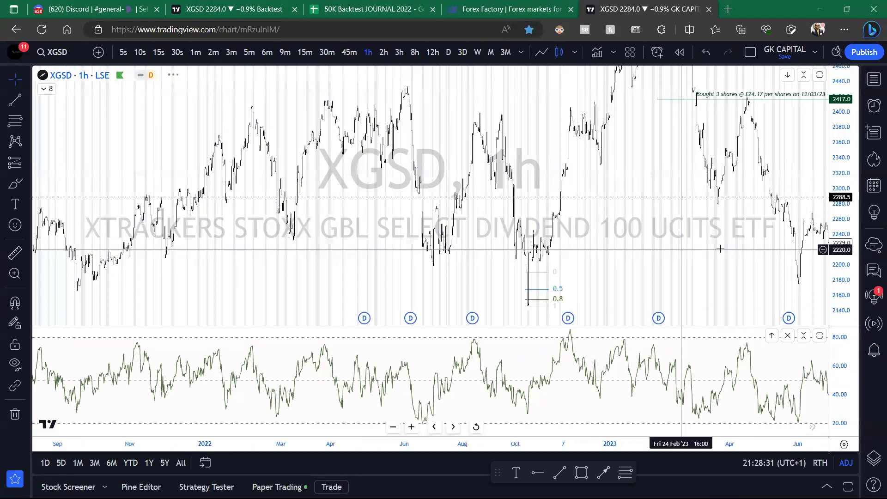
pyautogui.scroll(-5, 720, 249)
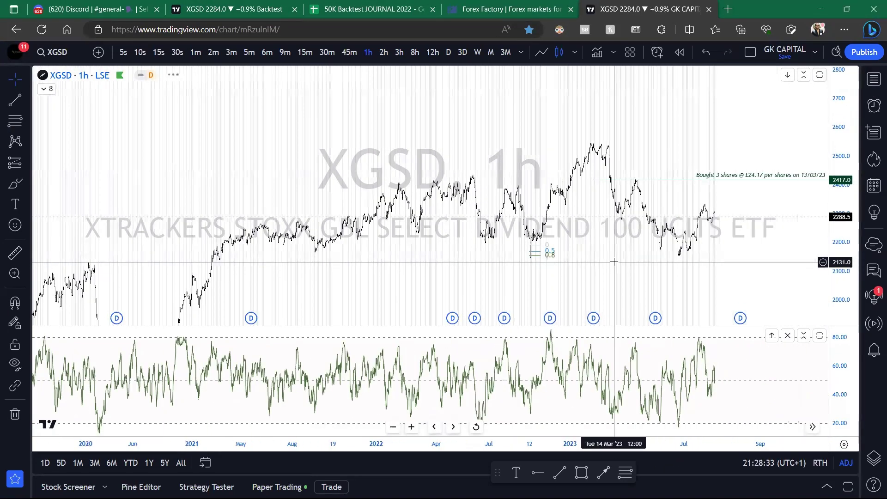
# Compare the 8-hour XGSD chart in the Backtest layout with the GK CAPITAL chart, reloading the LSE listing in Backtest.
pyautogui.click(202, 7)
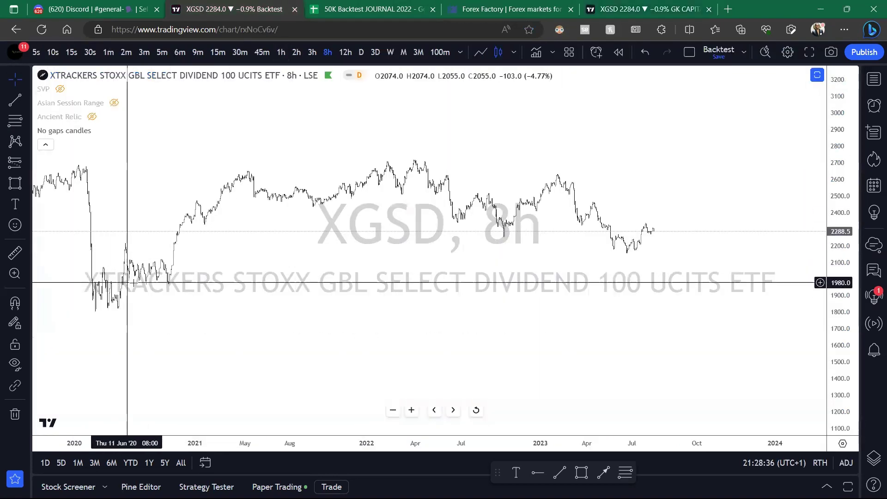
pyautogui.moveTo(127, 282); pyautogui.dragTo(192, 277)
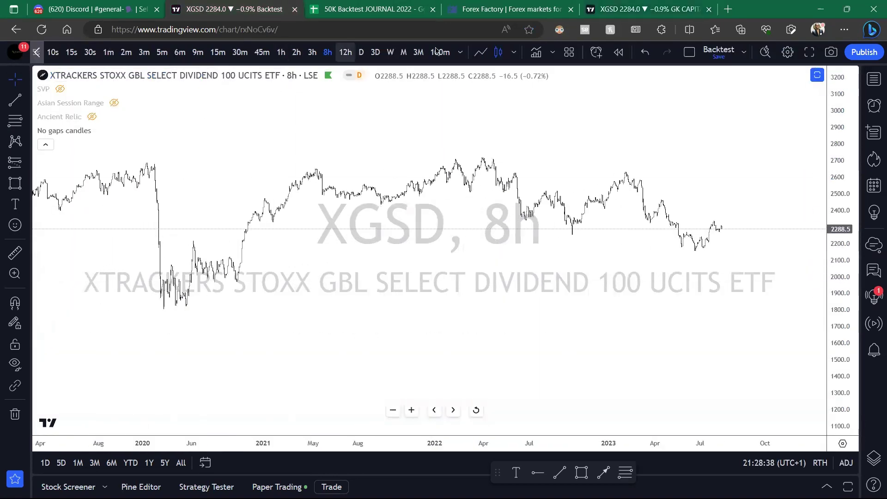
pyautogui.click(634, 10)
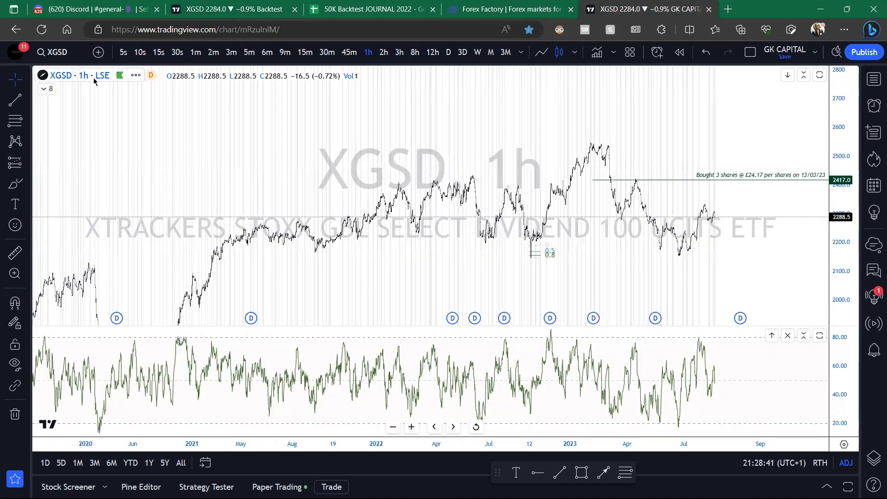
pyautogui.click(233, 10)
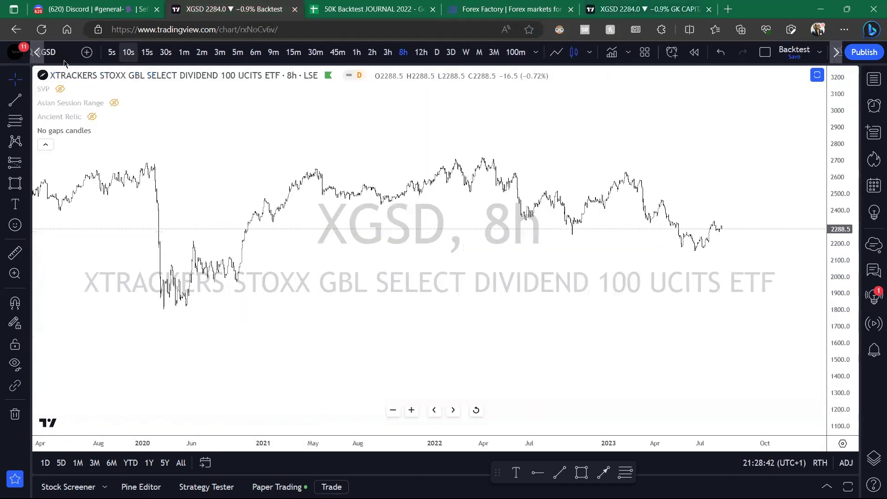
pyautogui.click(59, 52)
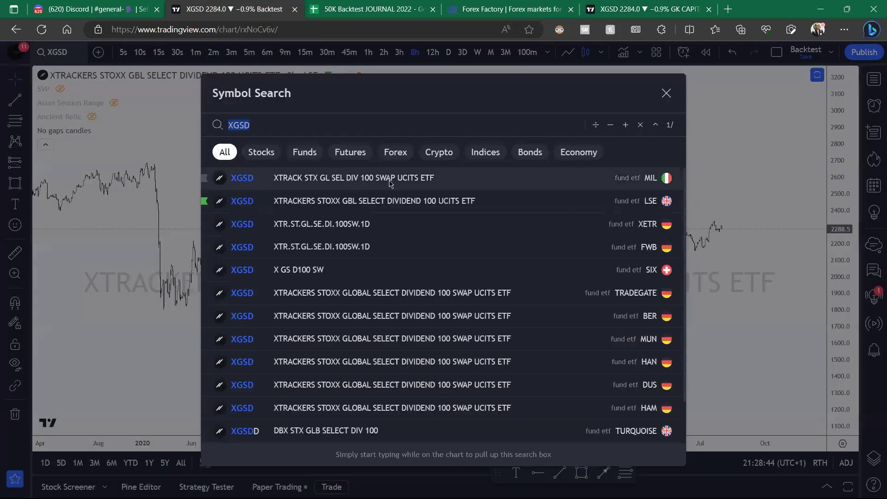
pyautogui.click(388, 202)
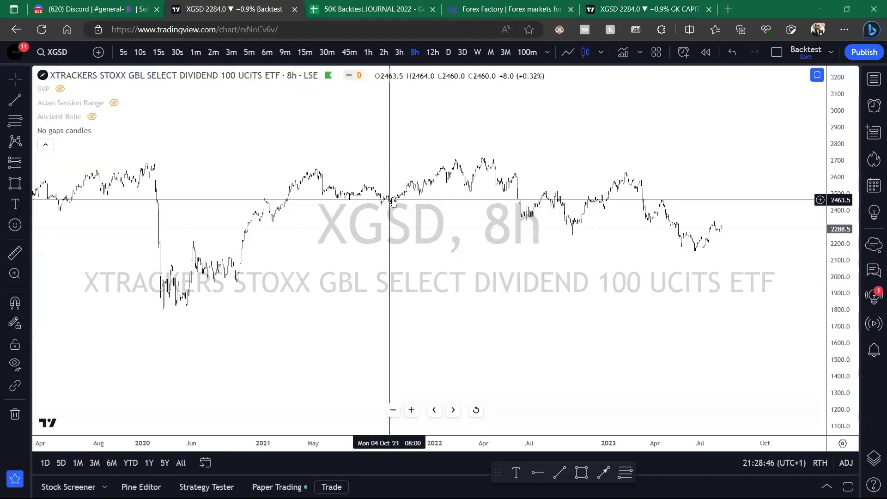
pyautogui.moveTo(283, 139); pyautogui.dragTo(619, 5)
# Hide all drawings on the GK CAPITAL chart, shrink the oscillator pane to a thin strip, and inspect the 1-hour price action since 2022.
pyautogui.click(619, 7)
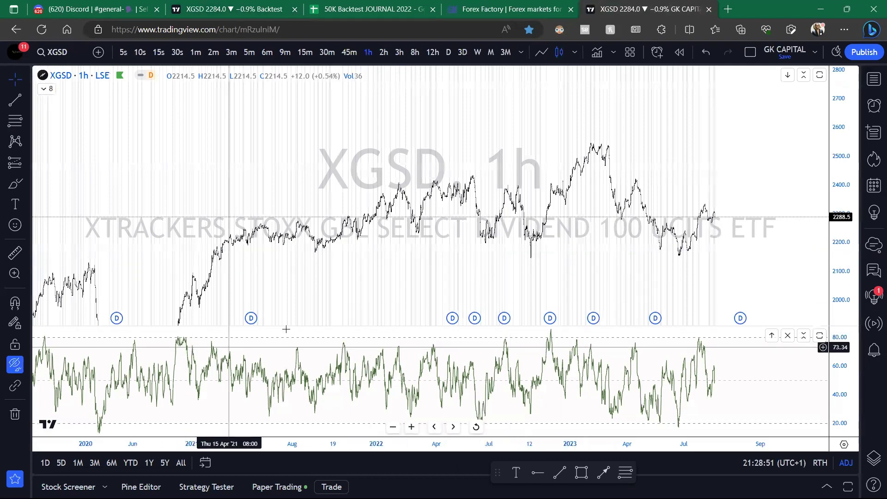
pyautogui.scroll(3, 443, 296)
pyautogui.moveTo(456, 325); pyautogui.dragTo(468, 456)
pyautogui.scroll(3, 538, 245)
pyautogui.hscroll(-5, 538, 246)
pyautogui.scroll(-5, 534, 250)
pyautogui.hscroll(4, 529, 256)
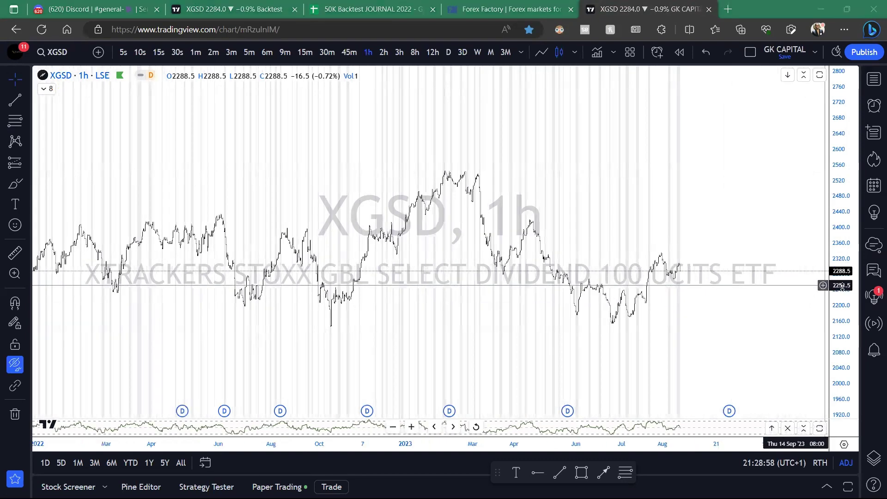
pyautogui.scroll(2, 834, 298)
pyautogui.scroll(-3, 742, 298)
pyautogui.hscroll(-2, 743, 297)
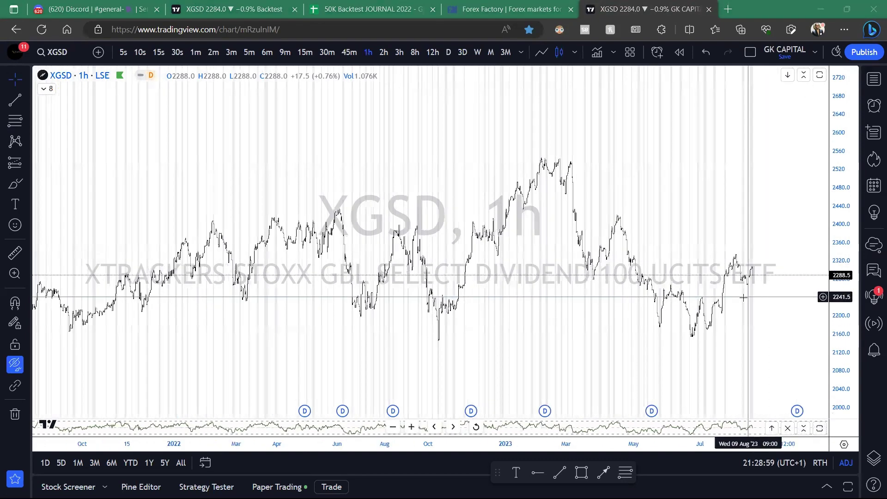
# Examine the long-term XGSD history on the 12-hour and 3-day timeframes, back to 2008.
pyautogui.click(433, 51)
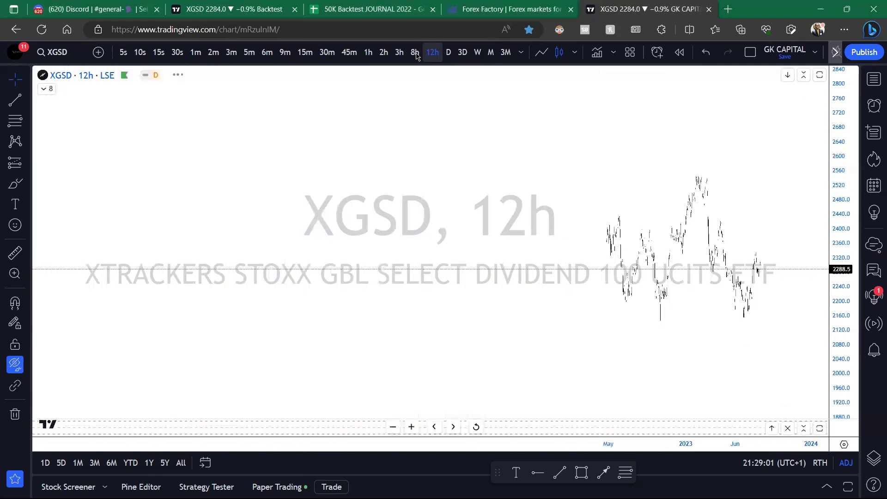
pyautogui.scroll(-3, 841, 259)
pyautogui.hscroll(-3, 749, 278)
pyautogui.scroll(-3, 749, 319)
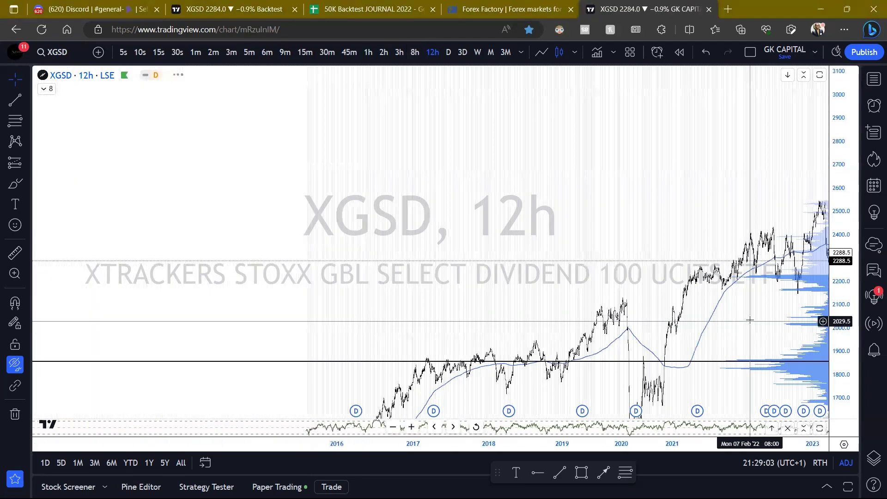
pyautogui.moveTo(666, 315); pyautogui.dragTo(317, 198)
pyautogui.moveTo(447, 191); pyautogui.dragTo(457, 249)
pyautogui.scroll(-4, 844, 224)
pyautogui.click(462, 51)
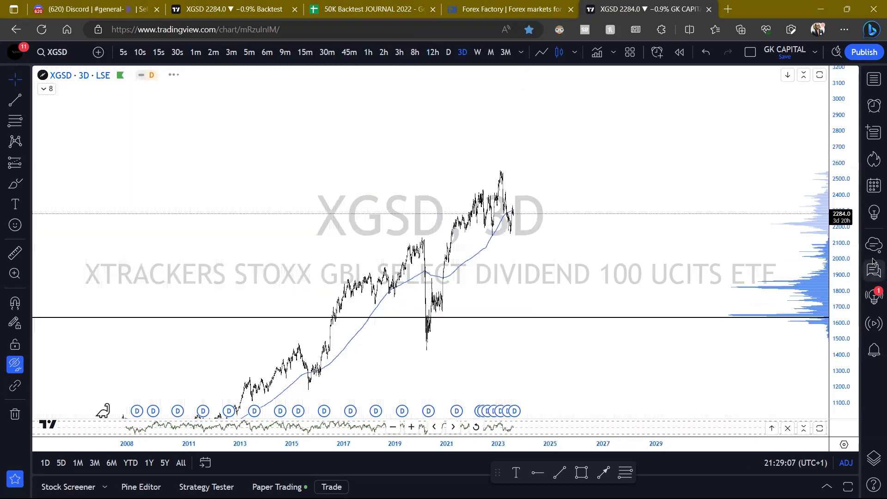
pyautogui.moveTo(552, 316); pyautogui.dragTo(547, 316)
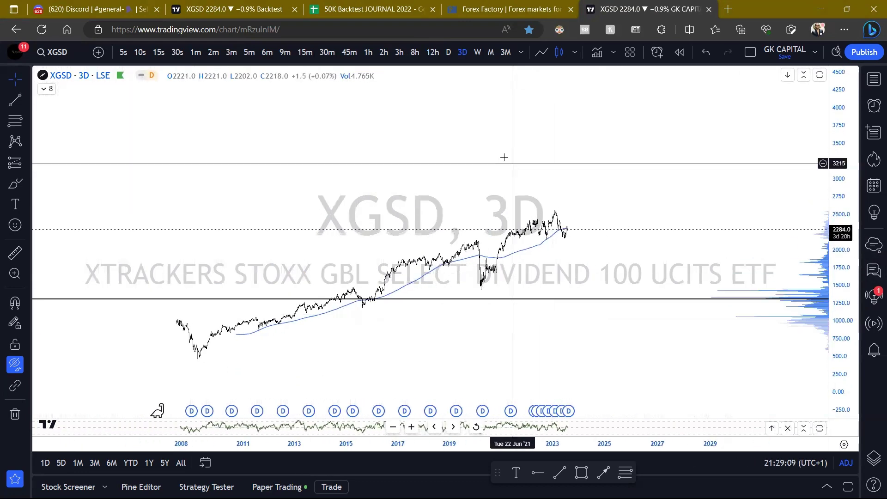
# Sketch freehand marks from the 2009 low up to the 2023 price on the 3-day chart and clear them.
pyautogui.moveTo(216, 350)
pyautogui.mouseDown()
pyautogui.moveTo(445, 293)
pyautogui.moveTo(545, 233)
pyautogui.mouseUp()
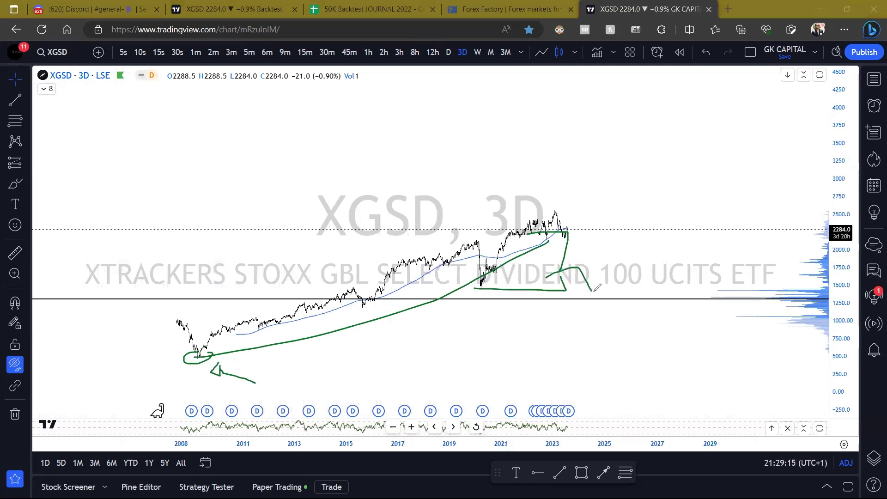
pyautogui.moveTo(292, 376); pyautogui.dragTo(417, 346)
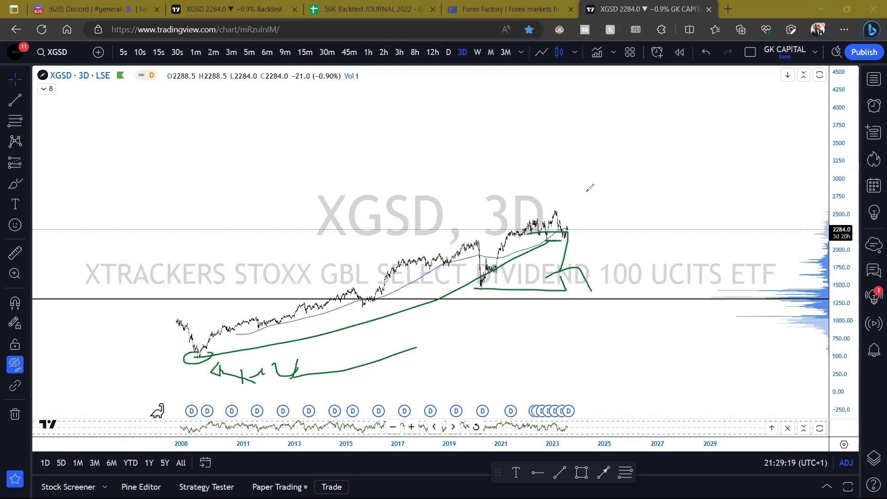
pyautogui.press('Escape')
# Return XGSD to the 1-hour timeframe and mark the 2021–2023 highs, lows and decline with freehand strokes.
pyautogui.click(368, 53)
pyautogui.scroll(8, 840, 254)
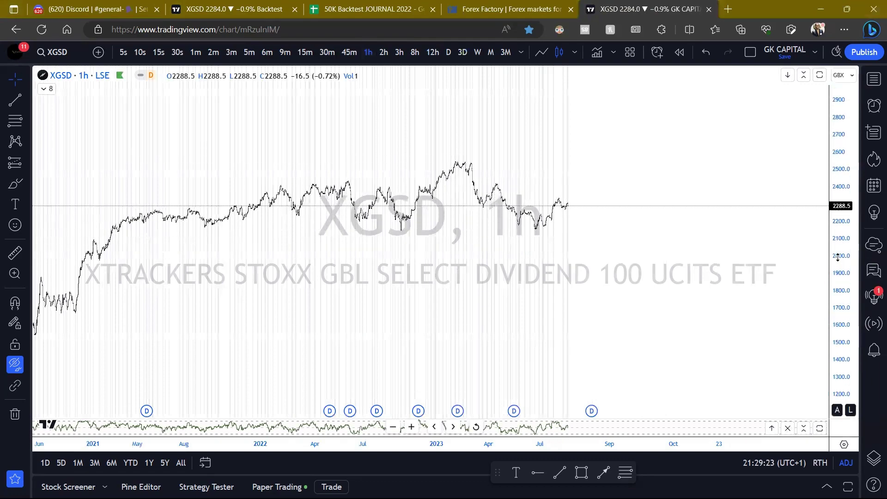
pyautogui.moveTo(601, 239); pyautogui.dragTo(623, 317)
pyautogui.scroll(5, 622, 316)
pyautogui.scroll(-5, 622, 316)
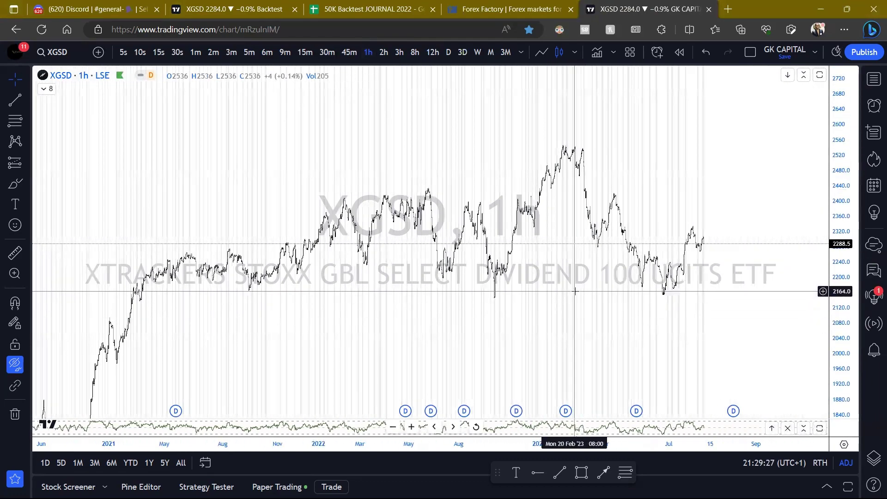
pyautogui.moveTo(574, 292); pyautogui.dragTo(577, 304)
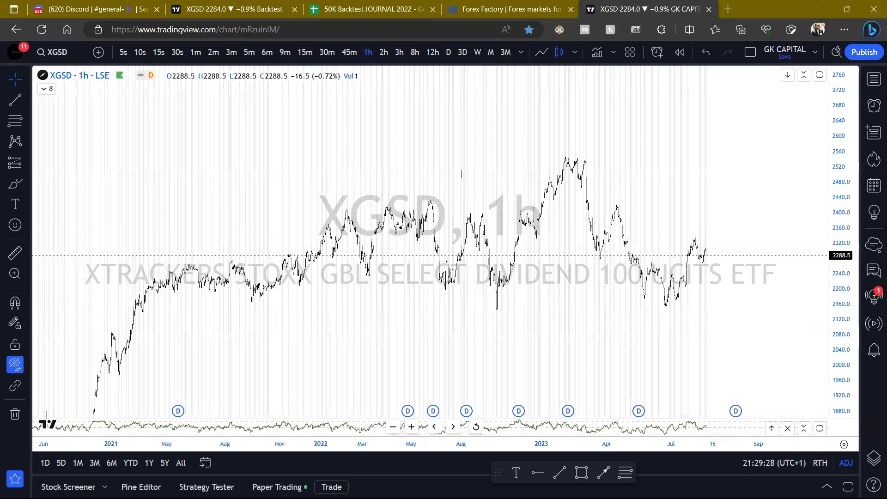
pyautogui.moveTo(165, 301); pyautogui.dragTo(282, 305)
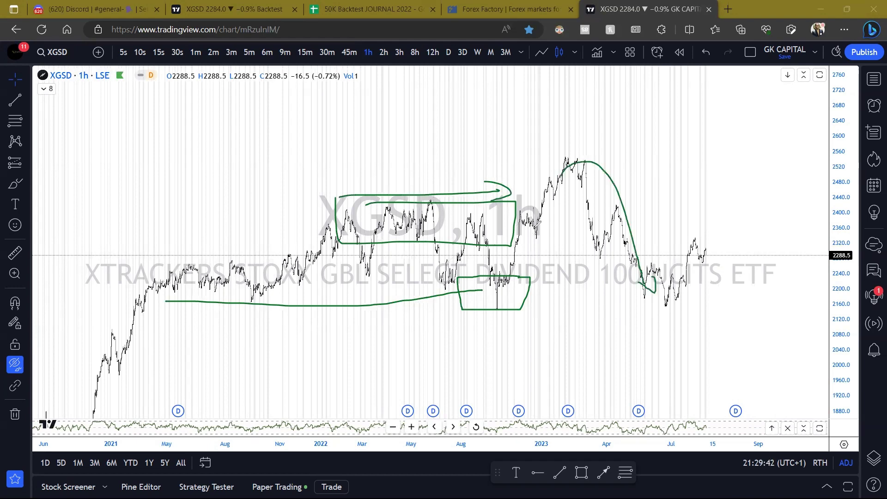
# Draw a Fibonacci retracement over the October 2022 low on the 1-hour chart and delete it.
pyautogui.scroll(6, 510, 300)
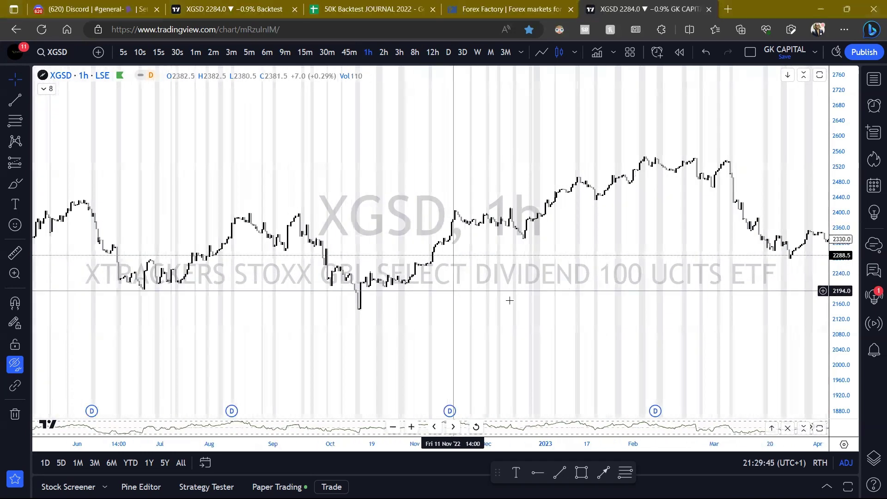
pyautogui.scroll(-4, 719, 297)
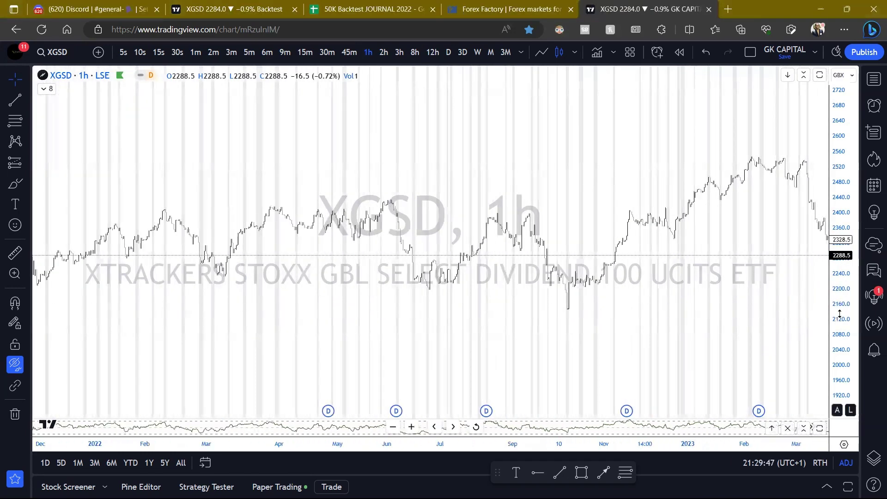
pyautogui.scroll(4, 675, 307)
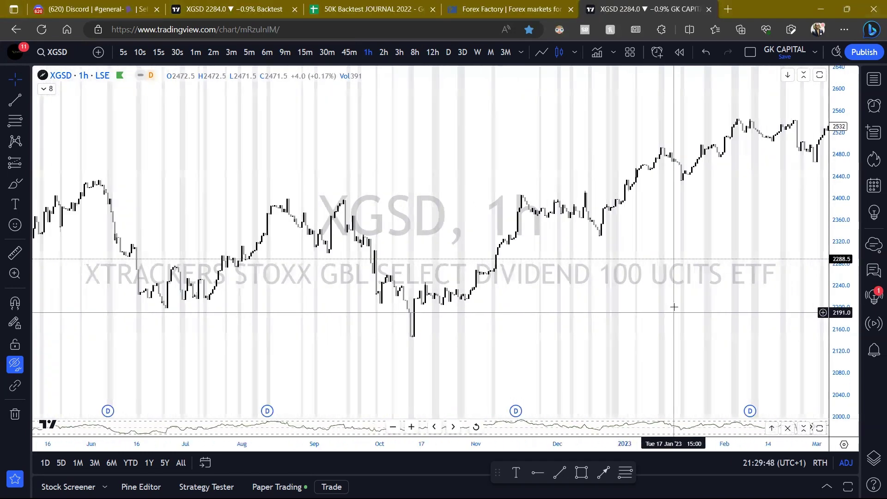
pyautogui.click(12, 123)
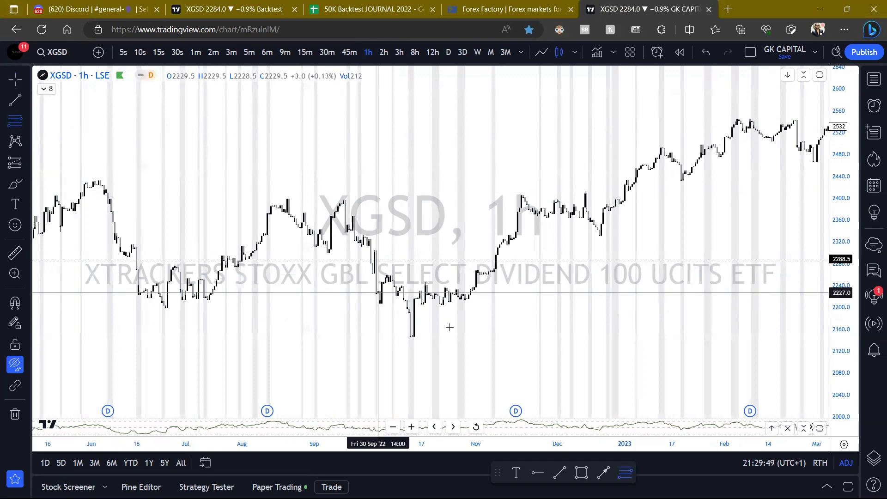
pyautogui.click(403, 313)
pyautogui.click(498, 337)
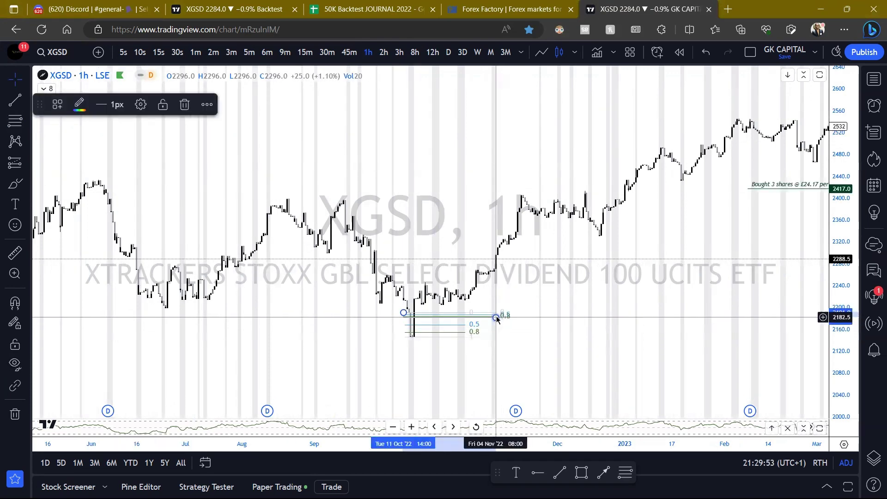
pyautogui.press('Delete')
# Measure the price rise from the 23 June 2023 low to the 26 July 2023 high on the 1-hour chart and clear the measurement.
pyautogui.scroll(-5, 456, 317)
pyautogui.hscroll(2, 535, 328)
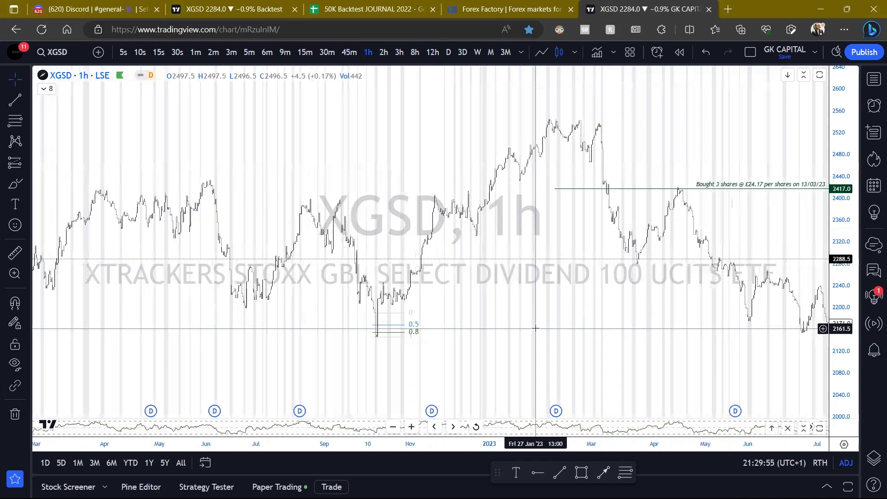
pyautogui.scroll(-2, 536, 328)
pyautogui.hscroll(-3, 535, 331)
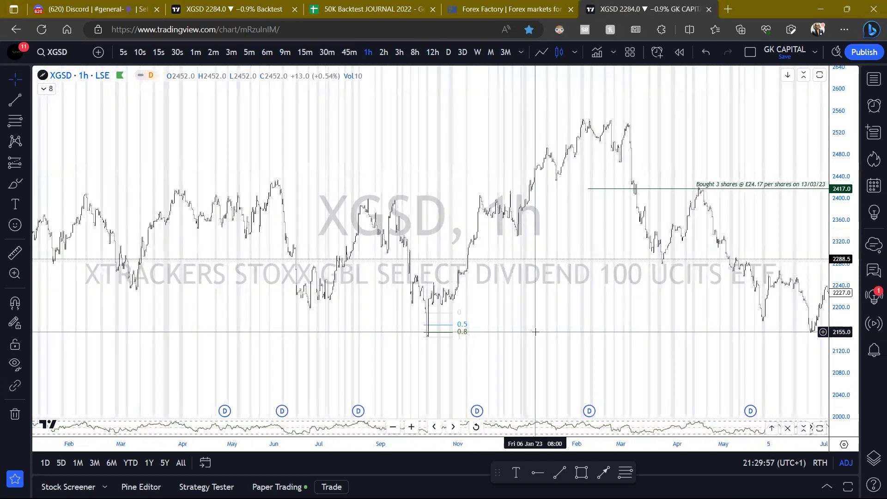
pyautogui.hscroll(6, 535, 332)
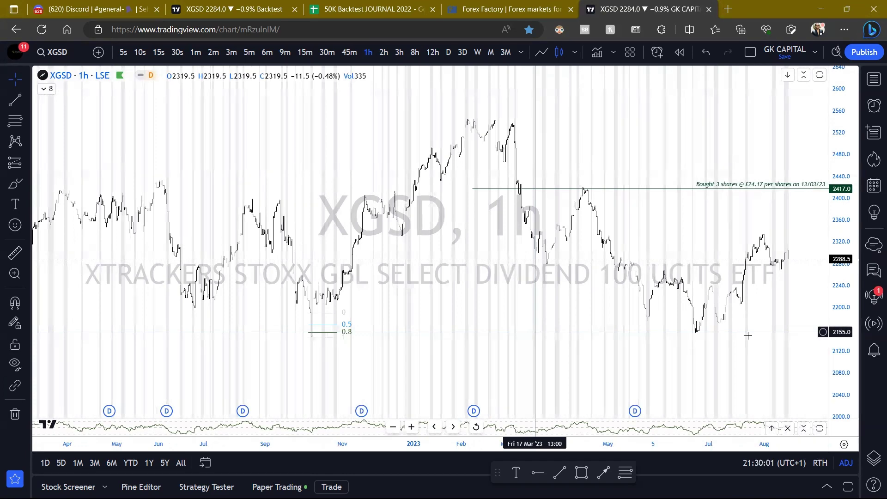
pyautogui.moveTo(588, 303); pyautogui.dragTo(574, 300)
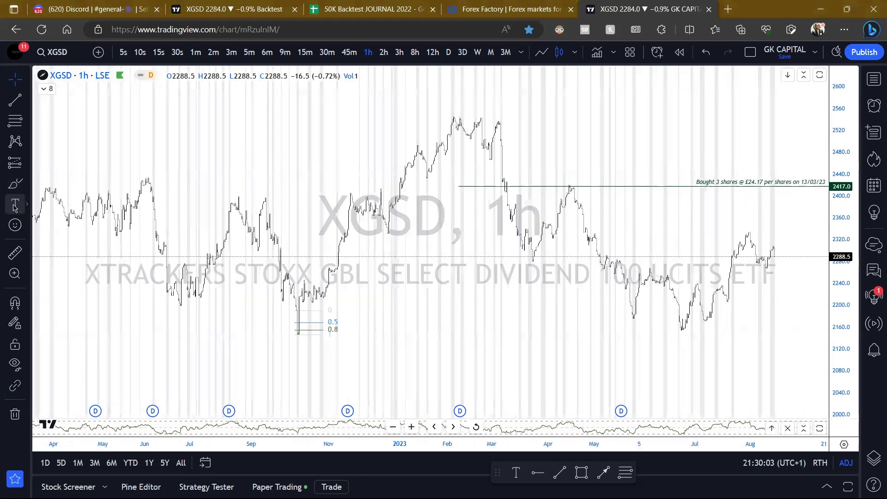
pyautogui.click(16, 253)
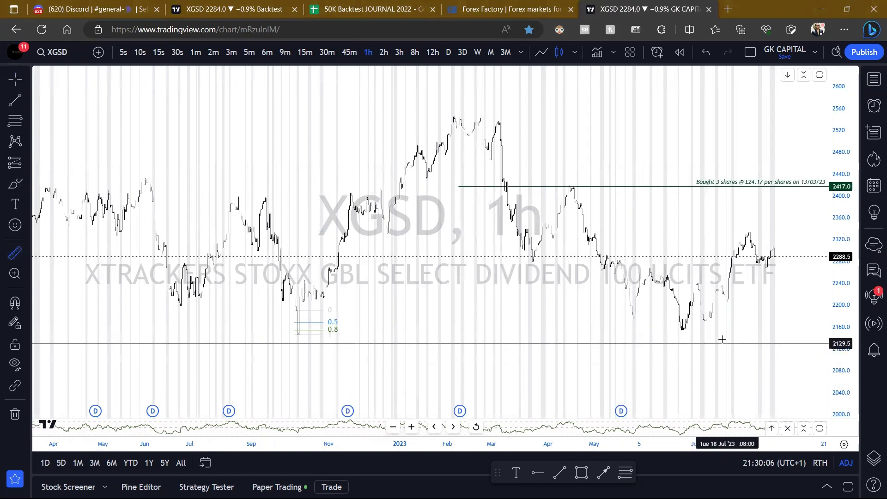
pyautogui.click(682, 329)
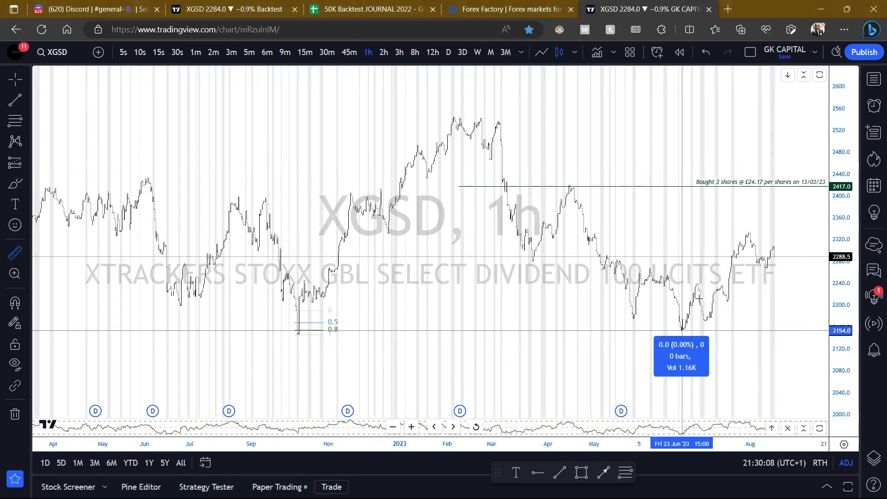
pyautogui.click(740, 232)
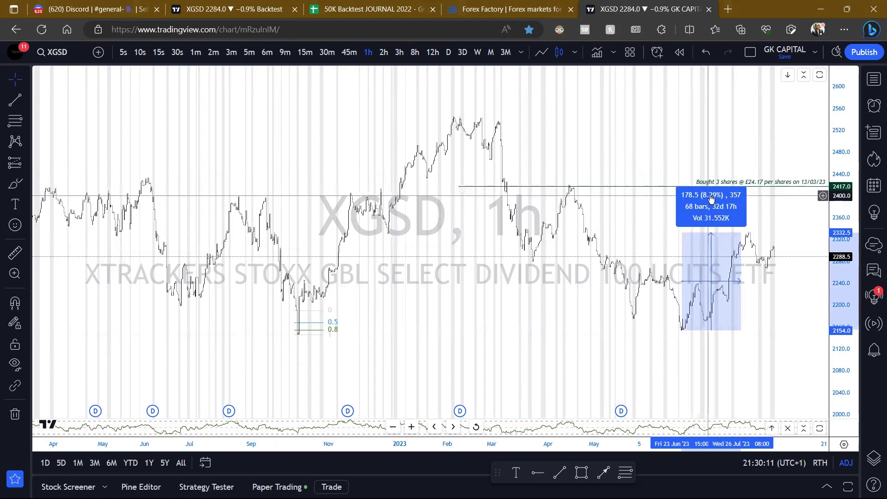
pyautogui.click(754, 324)
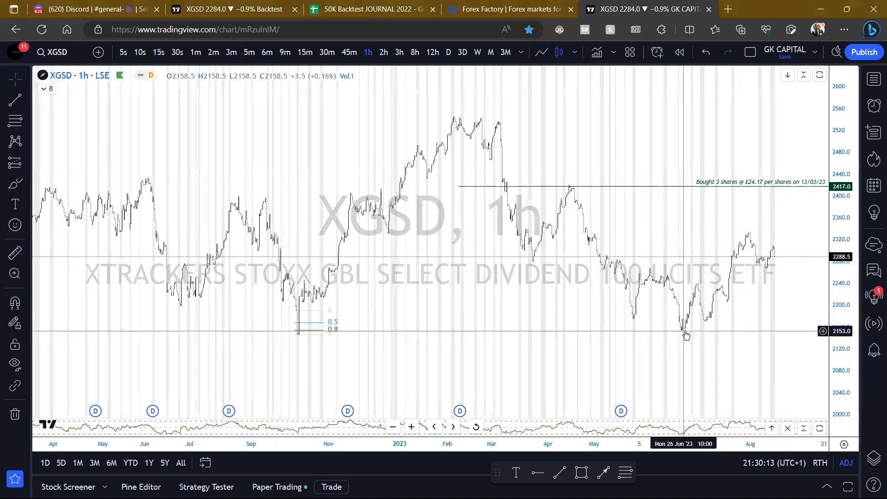
# Switch XGSD to the 3-minute timeframe and examine the price action around the October 2022 low and back to 2021.
pyautogui.press('3')
pyautogui.press('Return')
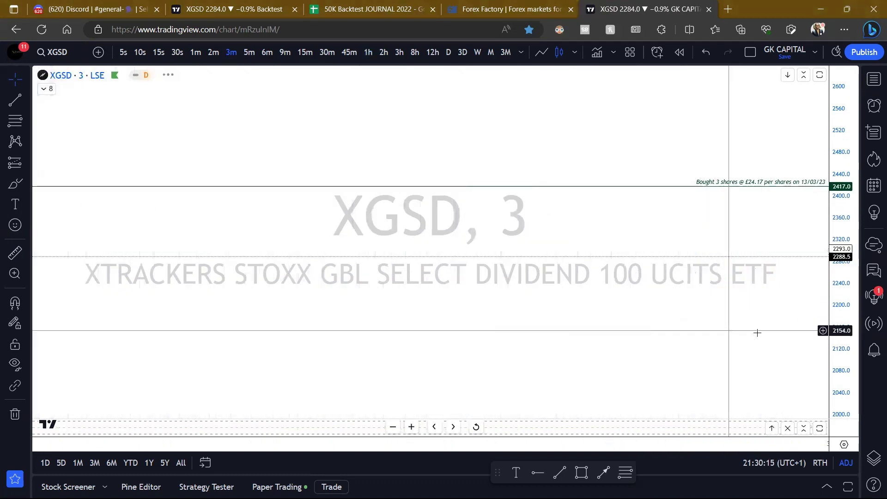
pyautogui.moveTo(667, 347); pyautogui.dragTo(787, 281)
pyautogui.scroll(-10, 762, 284)
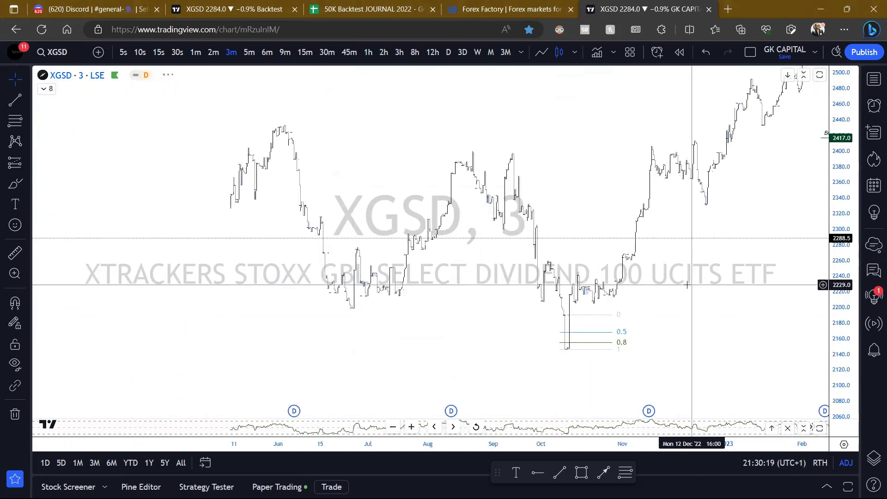
pyautogui.hscroll(10, 707, 293)
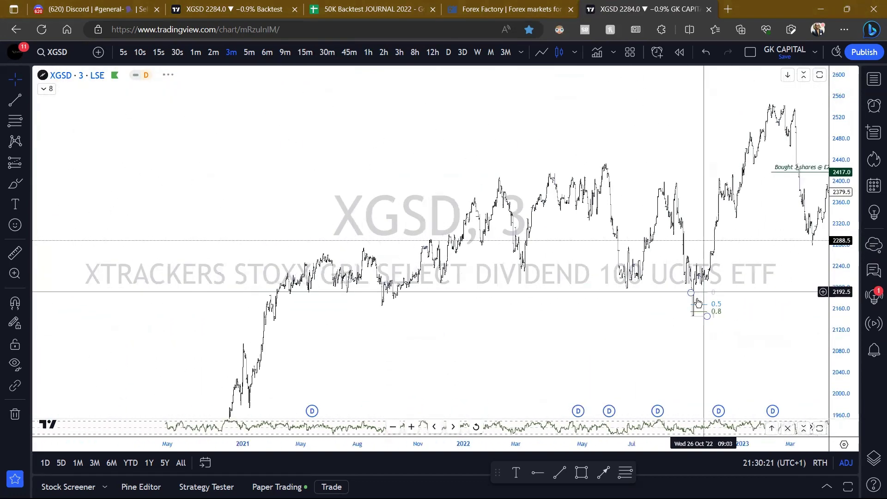
# Examine the 3-minute XGSD price action from the October 2022 low to the June and July 2023 lows.
pyautogui.scroll(5, 703, 294)
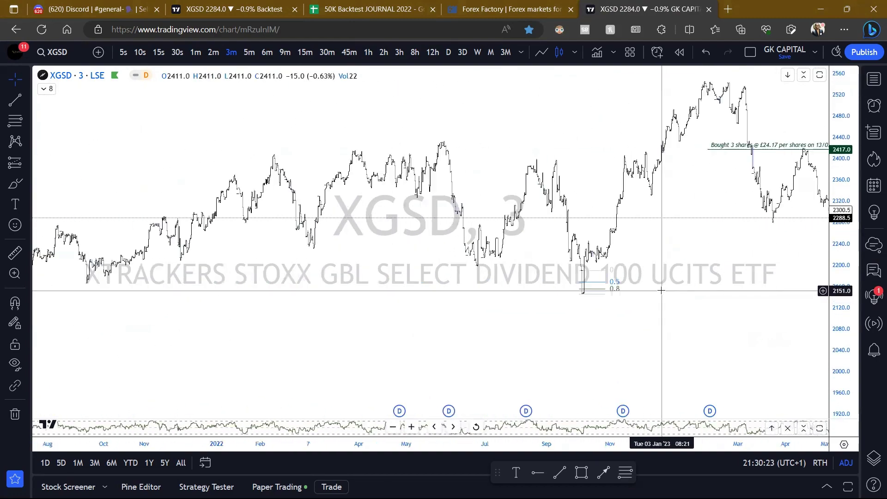
pyautogui.moveTo(598, 255); pyautogui.dragTo(228, 222)
pyautogui.scroll(4, 310, 241)
pyautogui.scroll(4, 309, 241)
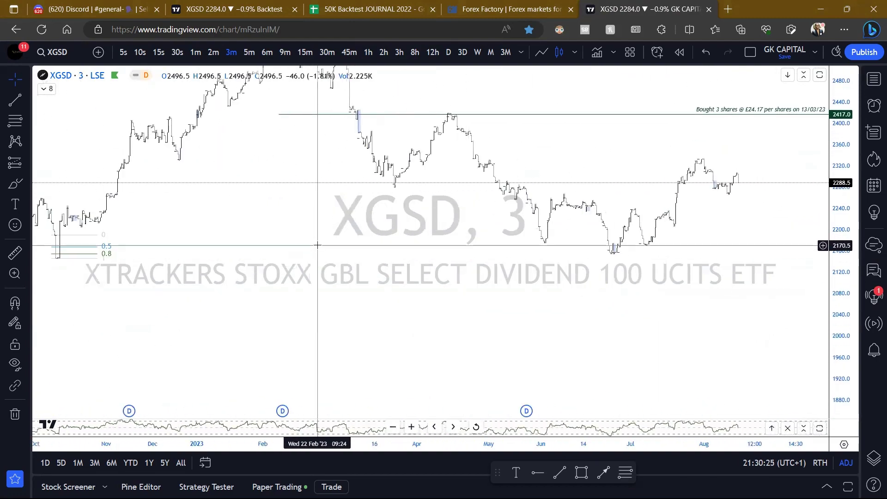
pyautogui.click(15, 273)
pyautogui.moveTo(601, 287); pyautogui.dragTo(472, 211)
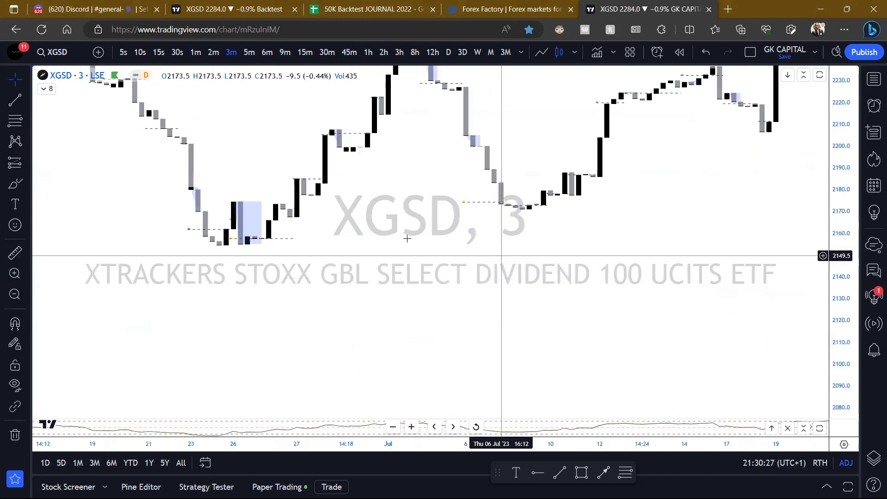
# Mark the March to July 2023 lows, the structure break and a projected pullback and rally with freehand strokes on the 3-minute chart.
pyautogui.scroll(-6, 291, 241)
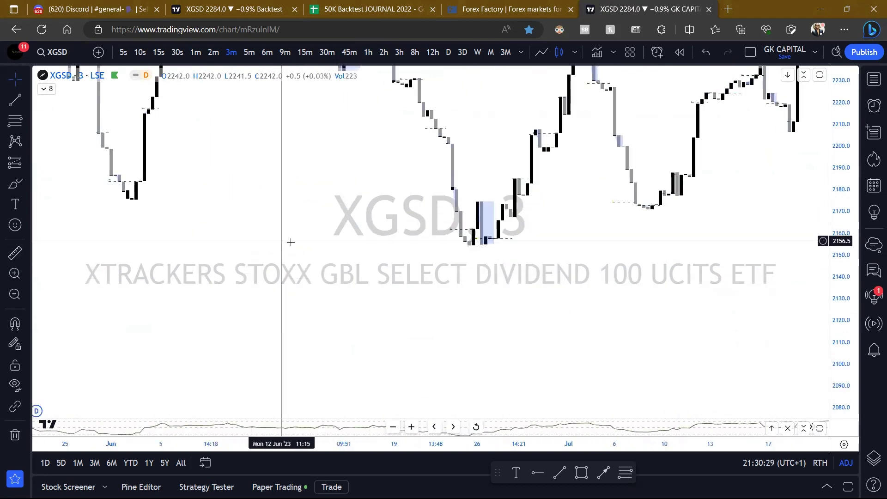
pyautogui.scroll(-5, 741, 266)
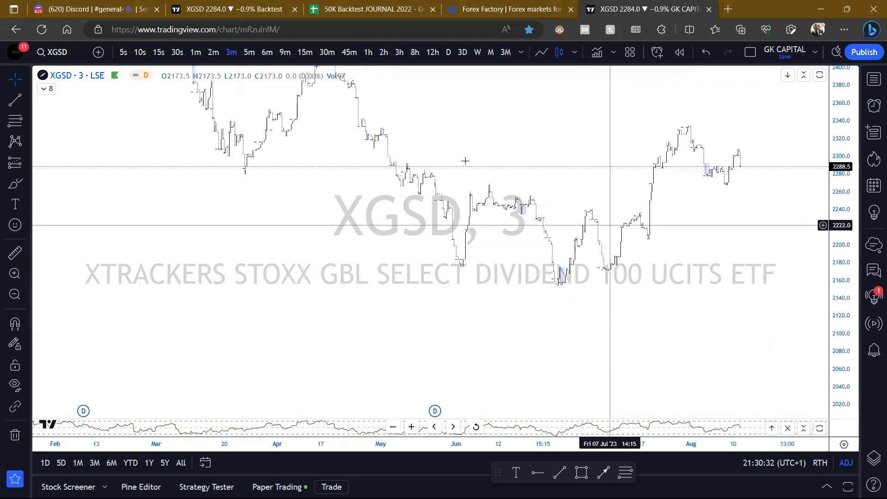
pyautogui.moveTo(236, 176); pyautogui.dragTo(305, 212)
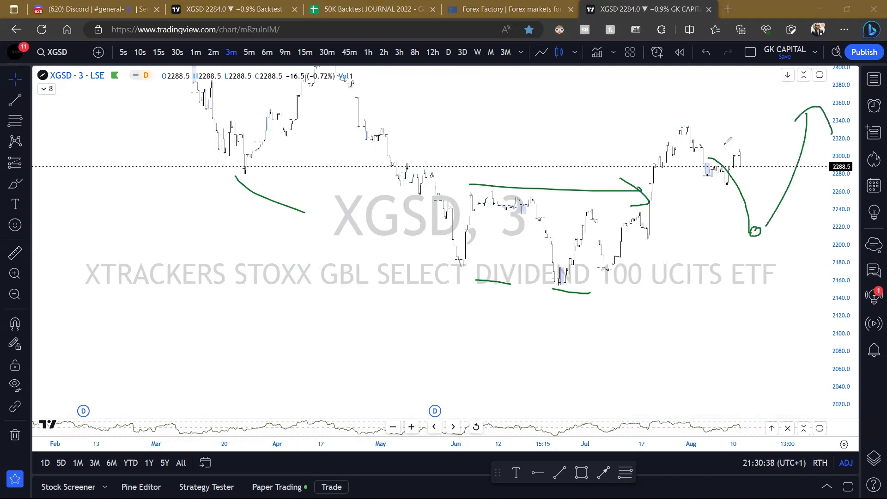
# Switch XGSD to the 2-hour timeframe and frame the price action from mid-2022 to August 2023.
pyautogui.click(383, 52)
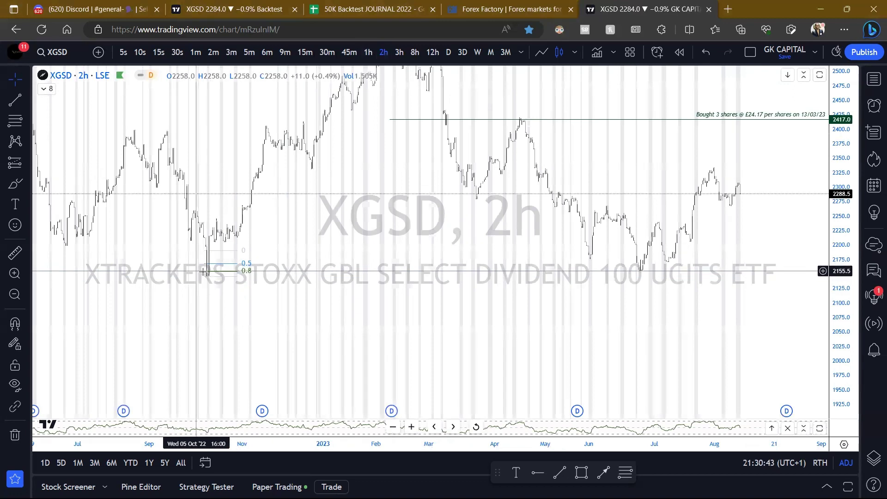
pyautogui.moveTo(786, 224); pyautogui.dragTo(771, 236)
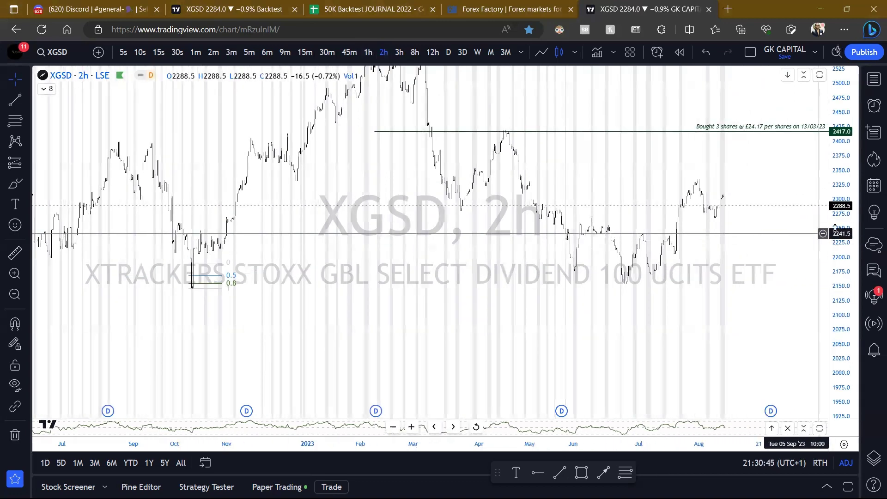
pyautogui.moveTo(834, 205); pyautogui.dragTo(835, 228)
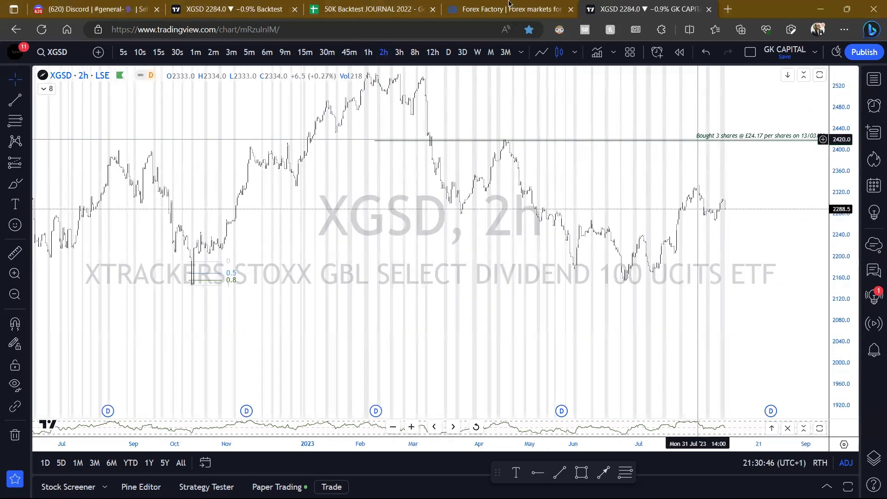
# Load NZDCHF from the BACKTEST watchlist in the GK CAPITAL chart and in the Backtest chart.
pyautogui.click(873, 79)
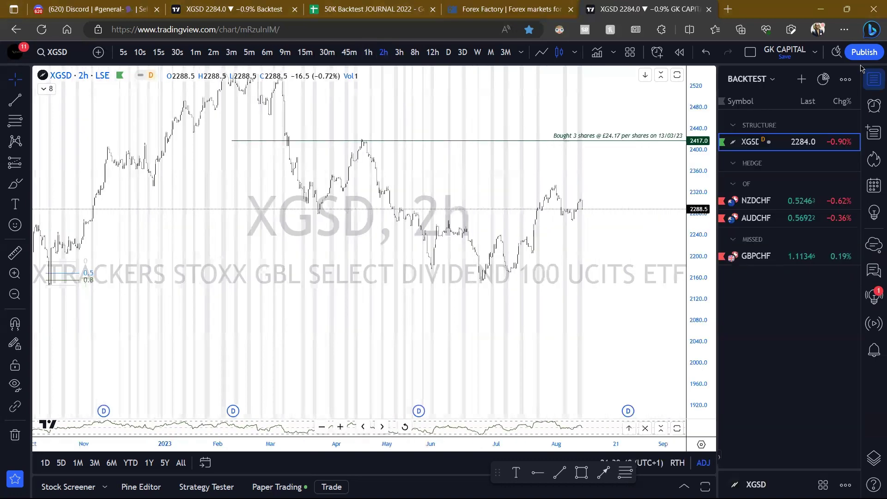
pyautogui.click(757, 200)
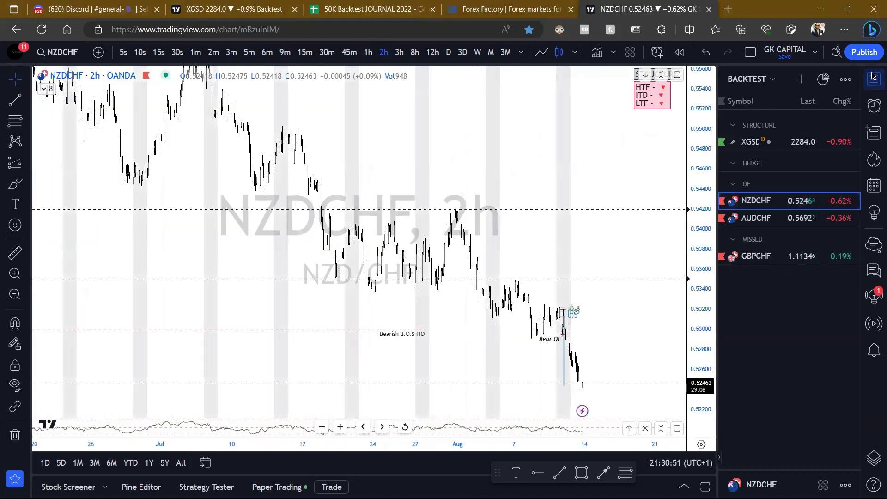
pyautogui.click(259, 10)
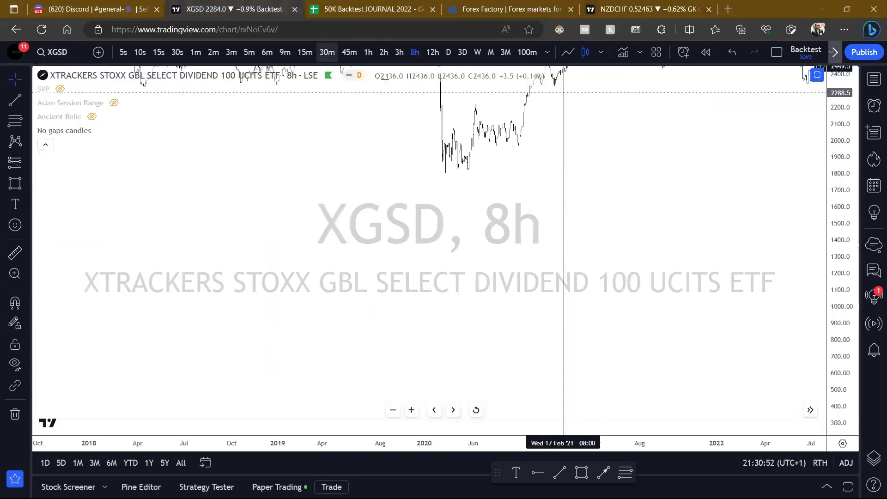
pyautogui.click(874, 79)
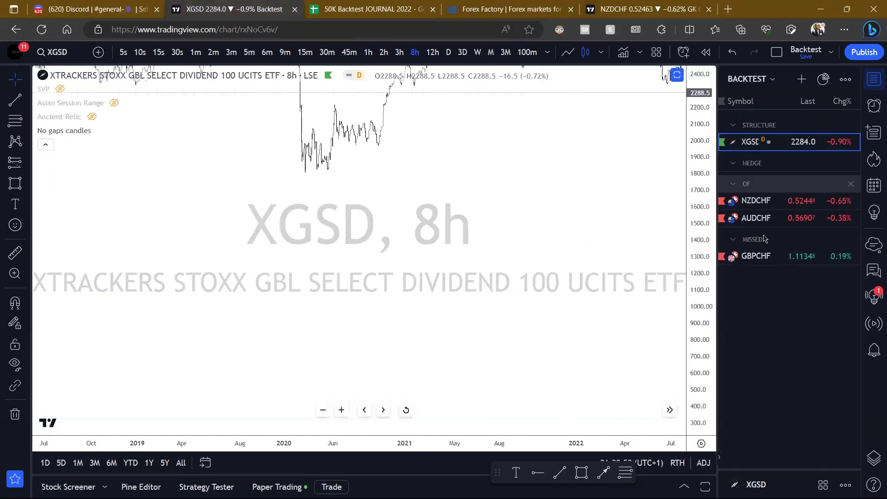
pyautogui.click(755, 201)
# Close the GK CAPITAL chart without saving its changes and return to the Backtest chart with the watchlist hidden.
pyautogui.click(642, 10)
pyautogui.click(709, 9)
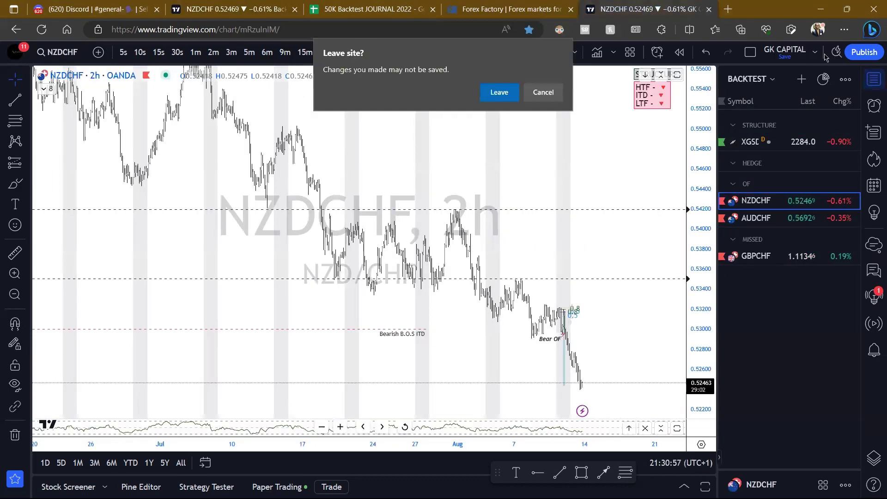
pyautogui.click(518, 95)
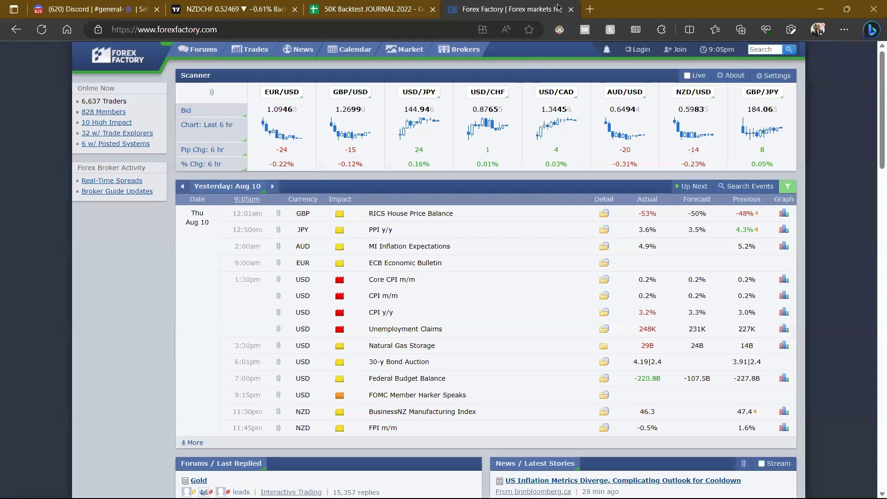
pyautogui.click(236, 9)
pyautogui.click(874, 83)
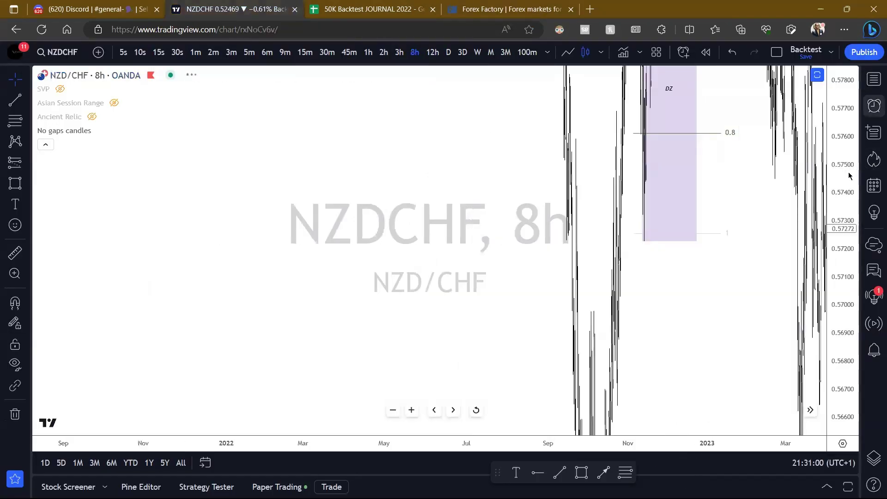
# Examine the NZDCHF 8-hour price structure from the August 2023 decline back to the 2020 low.
pyautogui.scroll(6, 750, 299)
pyautogui.hscroll(12, 751, 297)
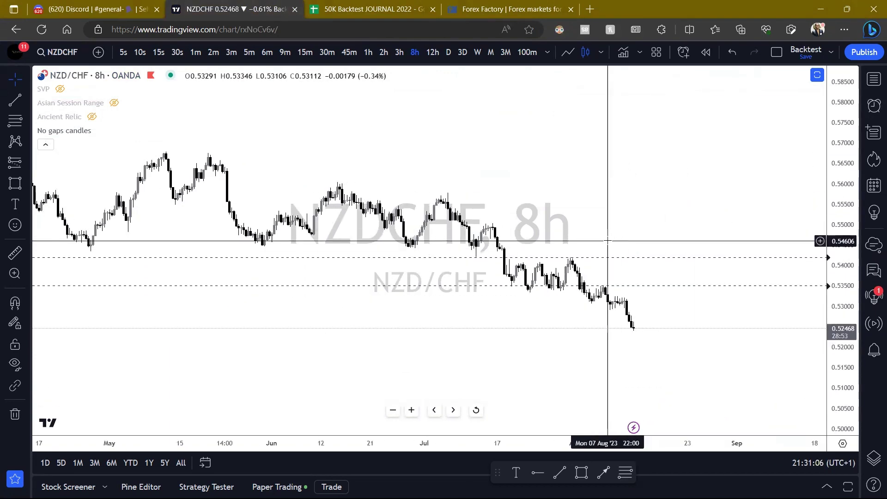
pyautogui.scroll(-4, 543, 213)
pyautogui.scroll(-5, 542, 211)
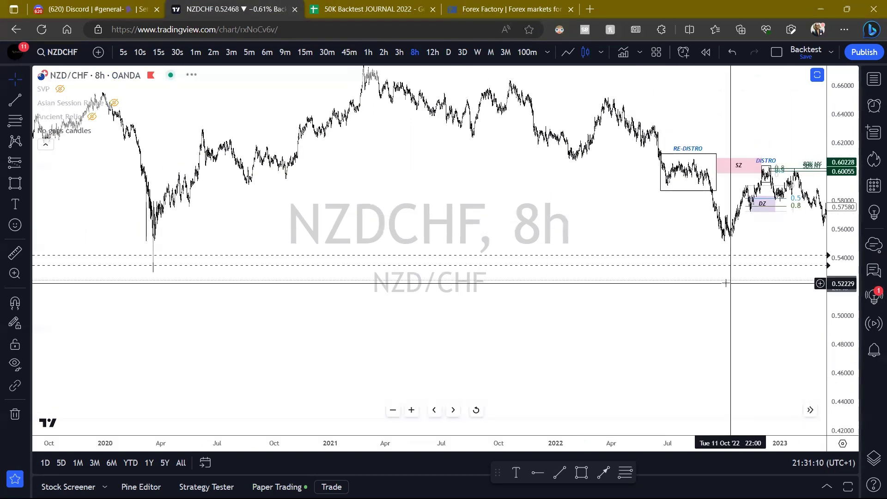
pyautogui.moveTo(612, 289); pyautogui.dragTo(443, 277)
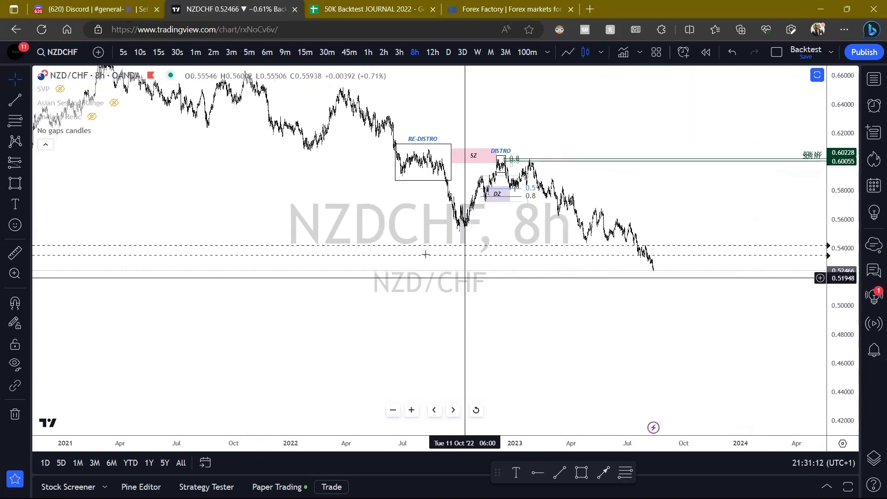
# Switch NZDCHF to the 45-minute timeframe and frame the decline from late July to 11 August 2023.
pyautogui.click(349, 52)
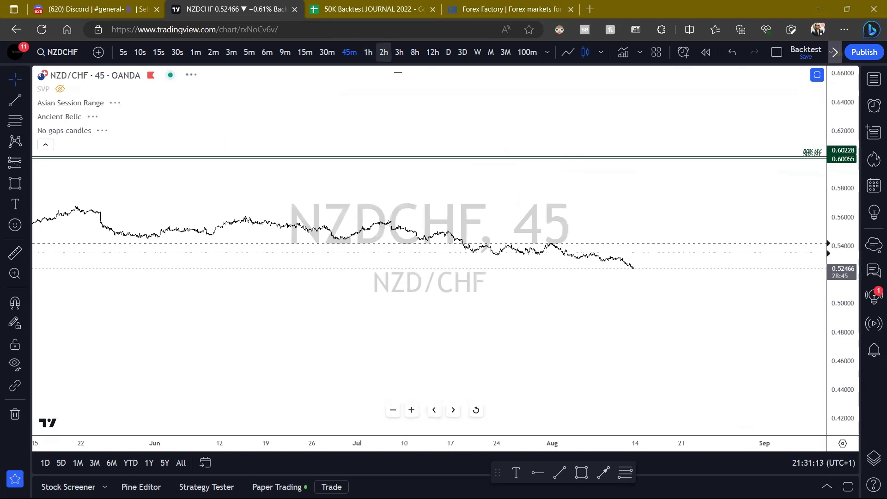
pyautogui.scroll(8, 844, 329)
pyautogui.scroll(8, 785, 327)
pyautogui.scroll(3, 839, 320)
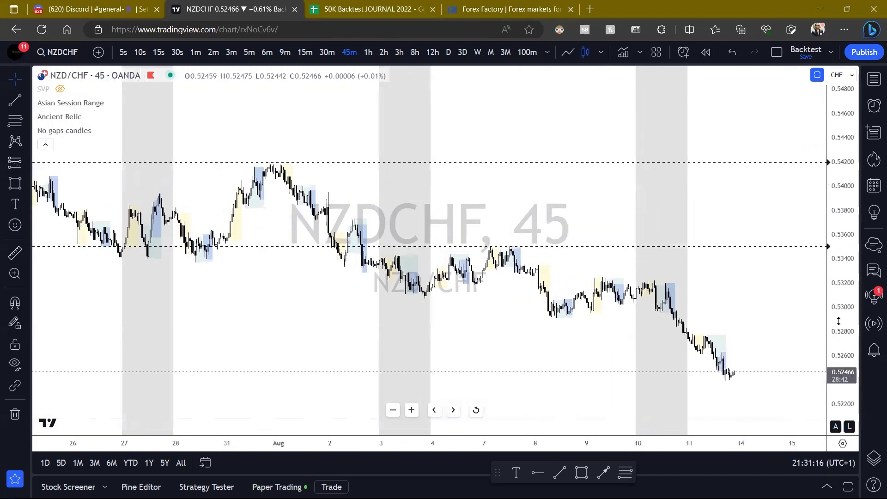
pyautogui.scroll(3, 727, 299)
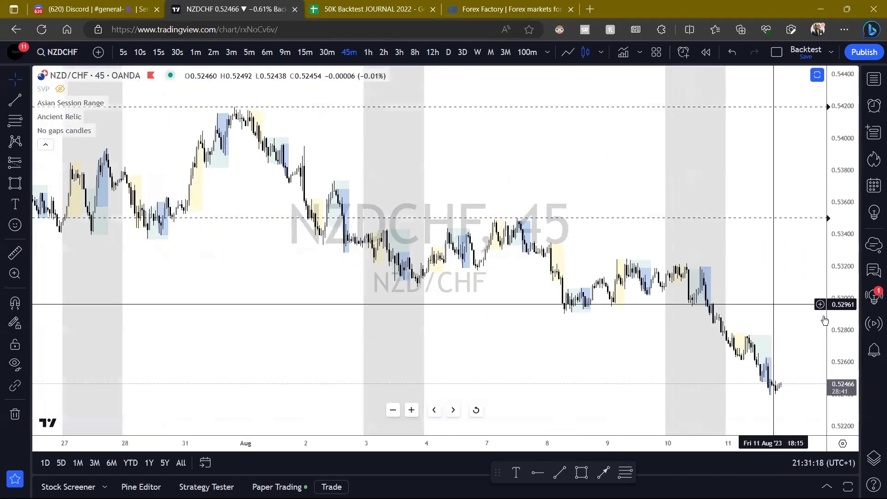
pyautogui.moveTo(812, 266); pyautogui.dragTo(683, 277)
pyautogui.scroll(-1, 715, 279)
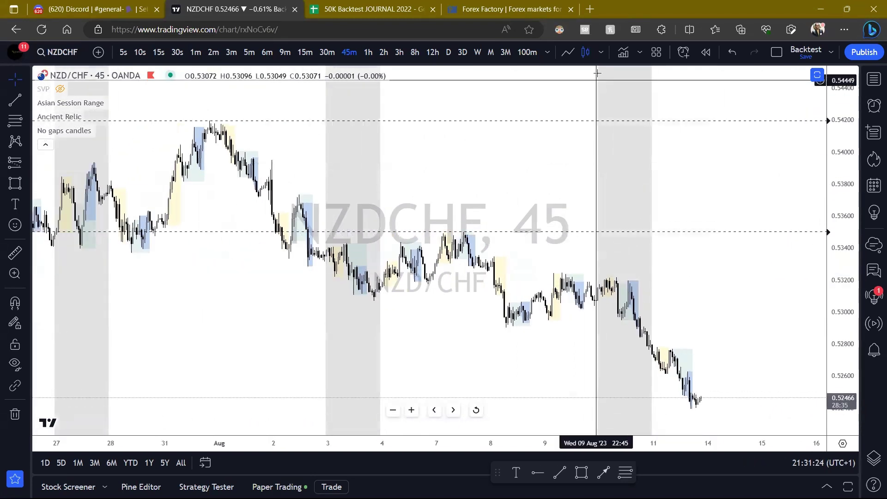
# Start a bar replay of NZDCHF on the 45-minute chart from late on 9 August 2023.
pyautogui.click(702, 55)
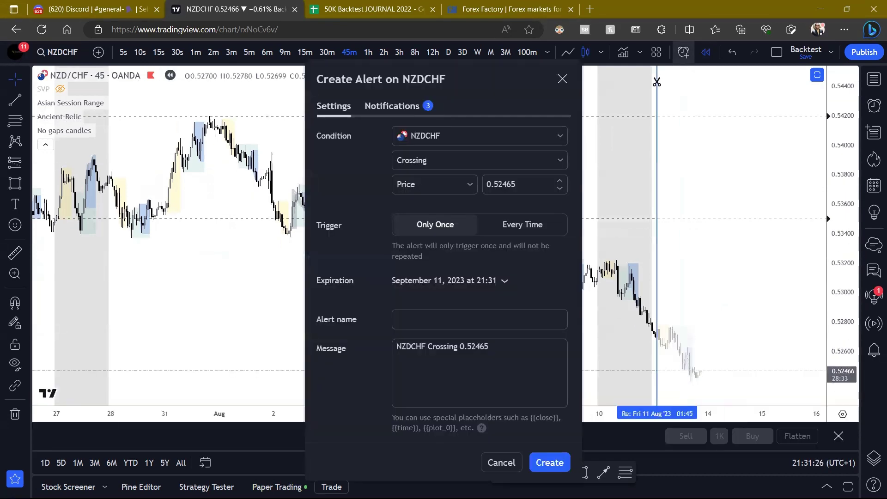
pyautogui.press('Escape')
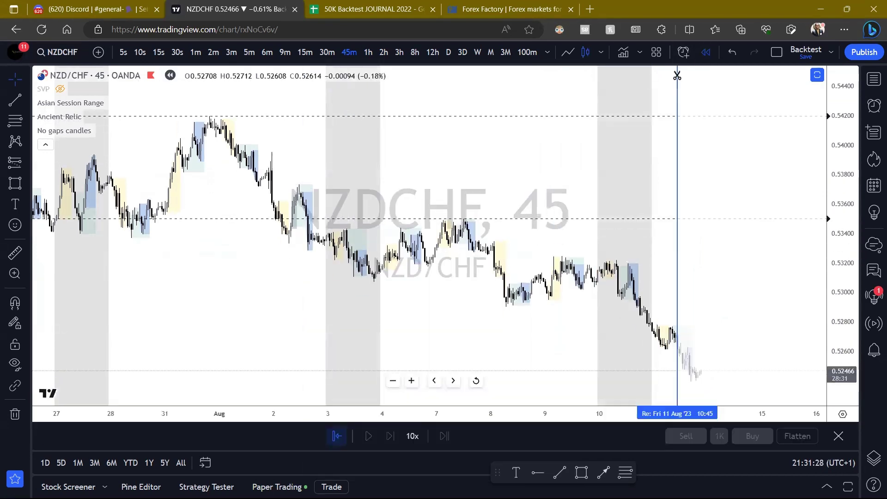
pyautogui.click(592, 189)
pyautogui.scroll(-6, 575, 256)
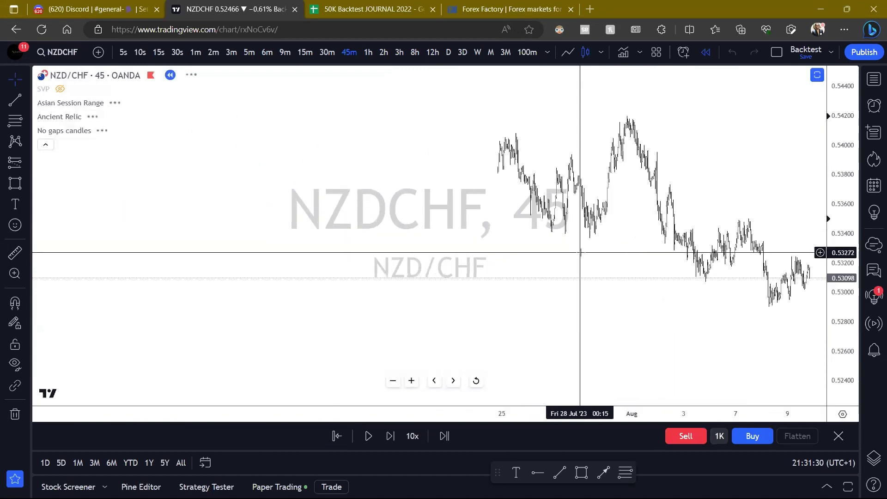
pyautogui.scroll(5, 575, 259)
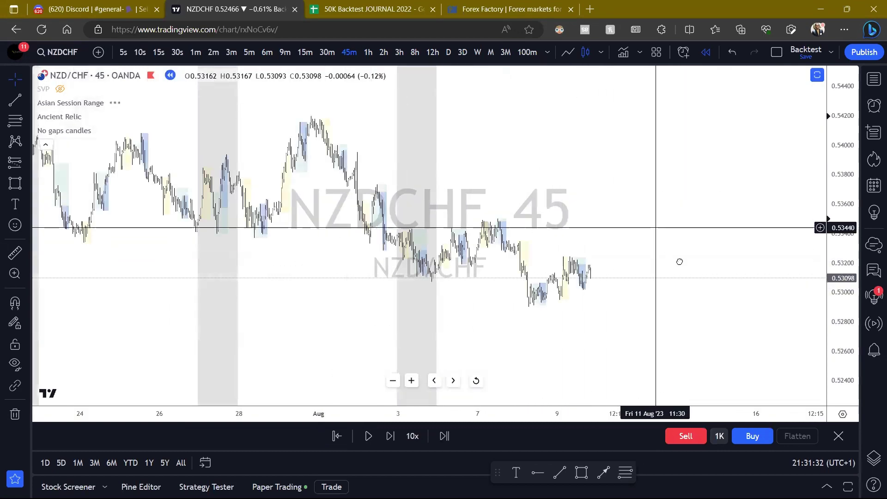
pyautogui.scroll(-4, 723, 212)
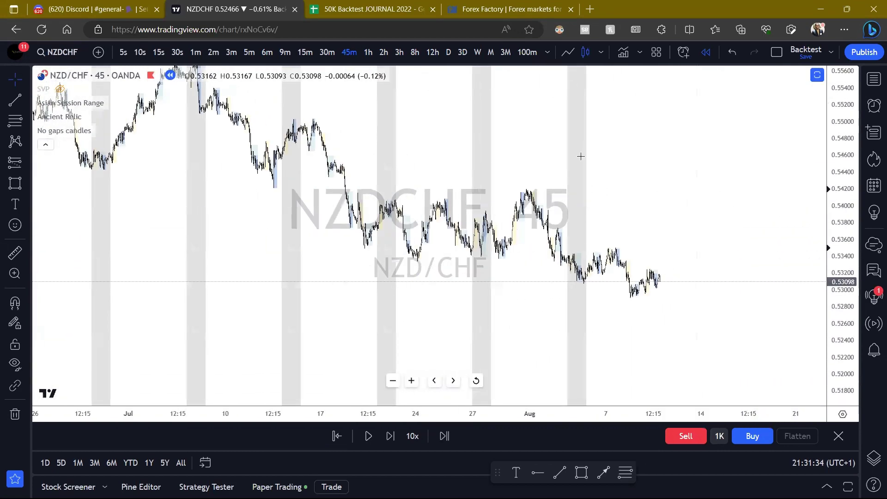
# Mark the bearish direction with freehand strokes on the replay chart and collapse the indicator list.
pyautogui.moveTo(617, 161); pyautogui.dragTo(685, 183)
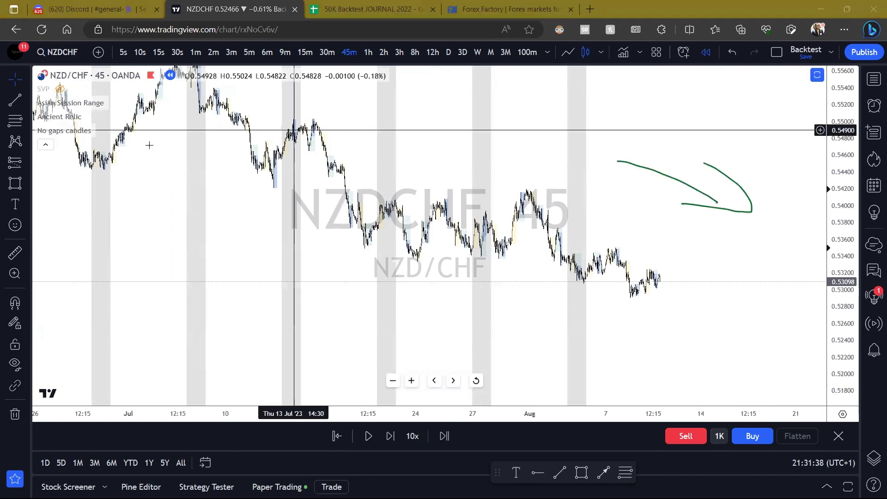
pyautogui.click(45, 145)
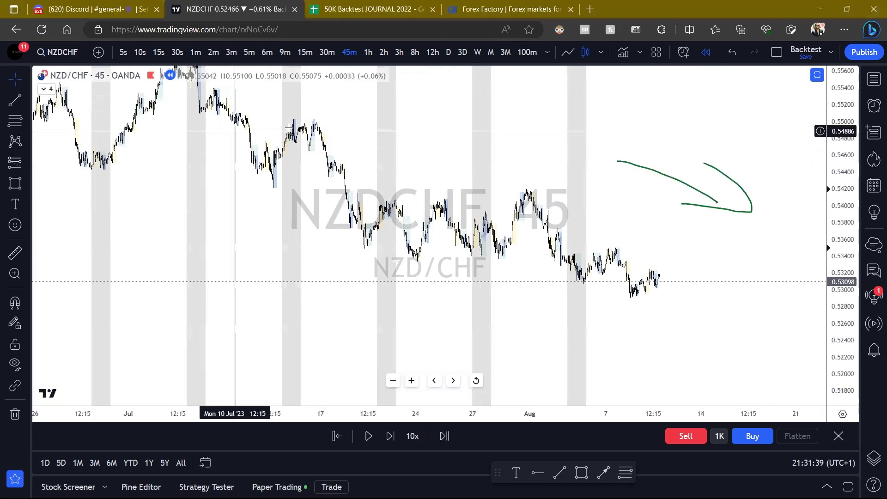
pyautogui.moveTo(583, 284); pyautogui.dragTo(610, 284)
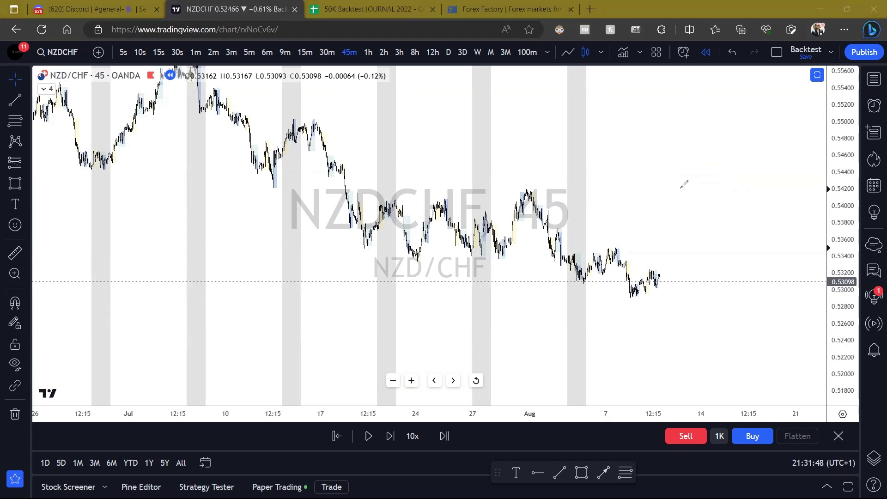
# Draw a Fibonacci retracement from the 3 August 2023 low at about 0.5307 to the 7 August high at about 0.5350.
pyautogui.scroll(9, 643, 269)
pyautogui.moveTo(642, 269); pyautogui.dragTo(763, 270)
pyautogui.moveTo(842, 376); pyautogui.dragTo(842, 319)
pyautogui.click(15, 120)
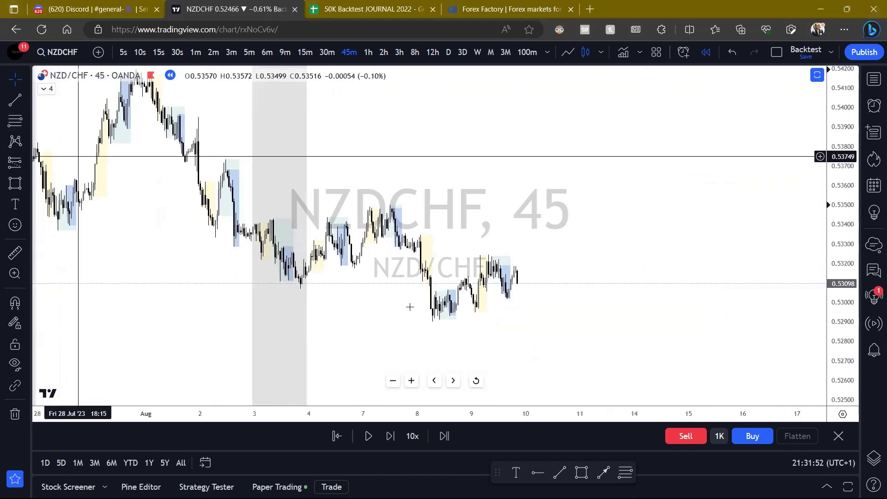
pyautogui.click(291, 289)
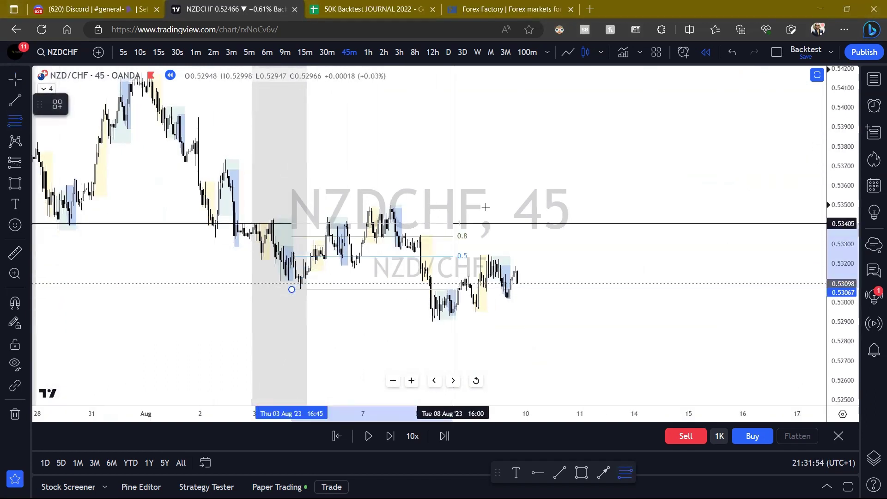
pyautogui.click(551, 205)
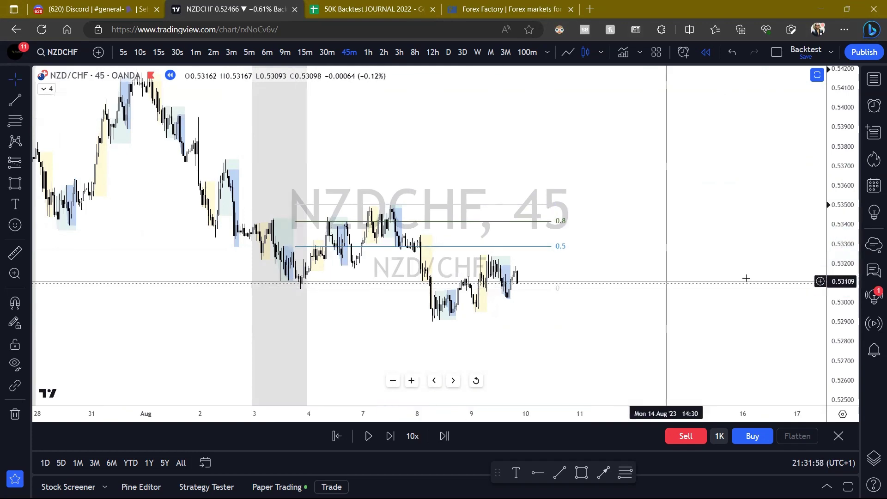
pyautogui.scroll(3, 781, 282)
pyautogui.moveTo(780, 278); pyautogui.dragTo(687, 279)
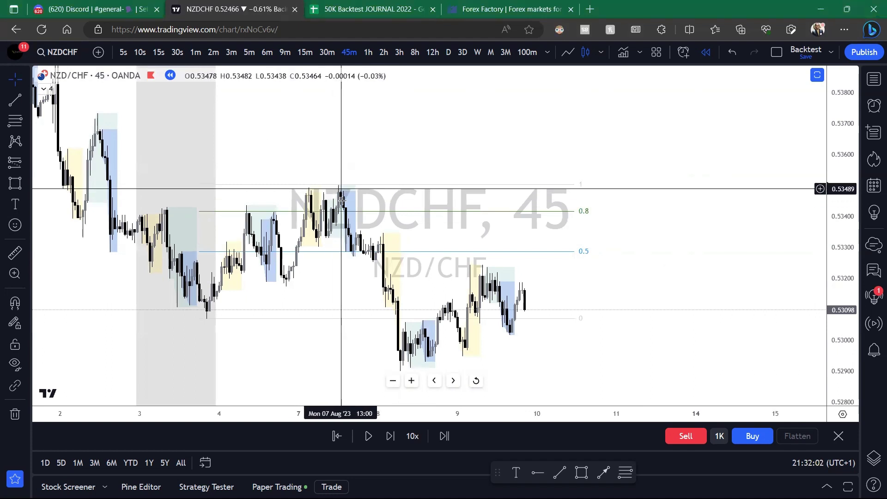
# Mark the 7 August highs and the price structure after them with freehand strokes.
pyautogui.moveTo(304, 173); pyautogui.dragTo(333, 187)
pyautogui.moveTo(333, 183); pyautogui.dragTo(329, 188)
pyautogui.moveTo(372, 174); pyautogui.dragTo(351, 192)
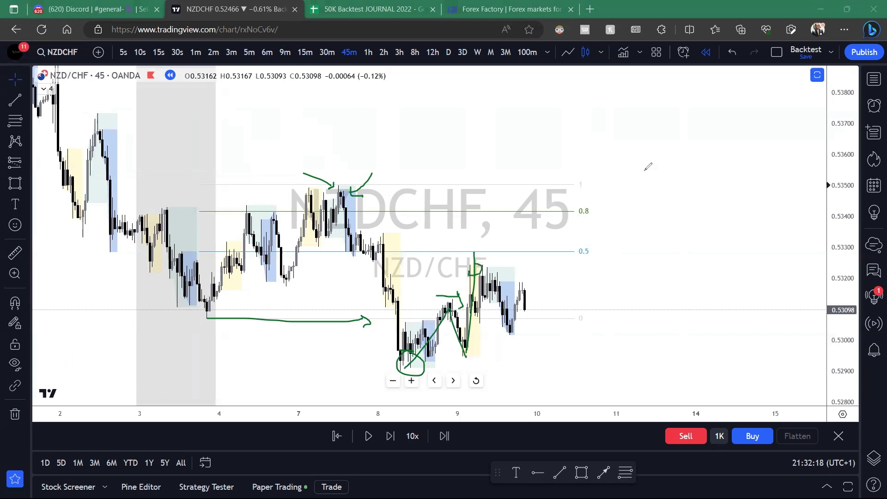
# Draw a Fibonacci retracement from the 8 August low at about 0.5290 to the 7 August high at 0.5350, using a template with the 0.888 level.
pyautogui.click(11, 120)
pyautogui.click(468, 369)
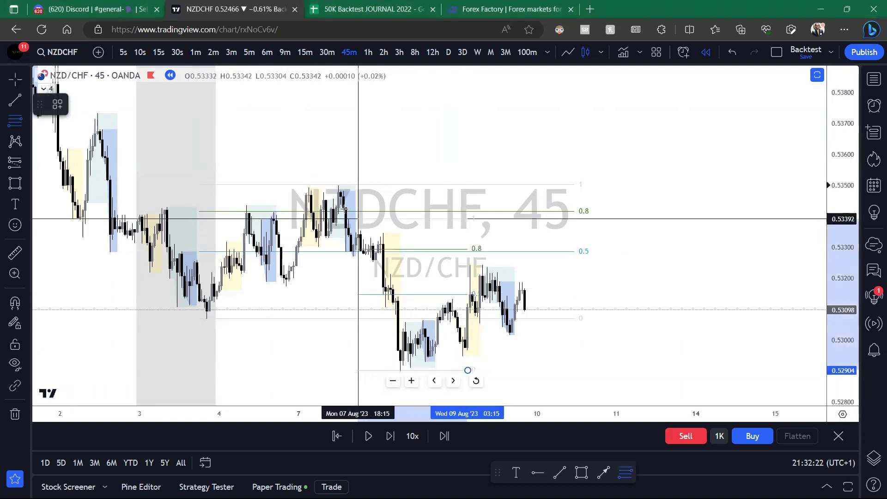
pyautogui.click(328, 185)
pyautogui.moveTo(469, 369); pyautogui.dragTo(589, 372)
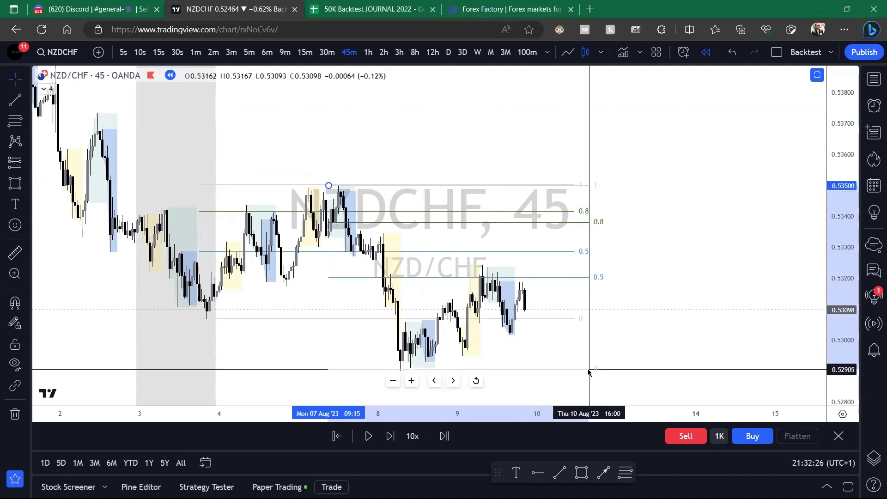
pyautogui.click(57, 104)
pyautogui.click(78, 196)
pyautogui.moveTo(662, 196); pyautogui.dragTo(627, 196)
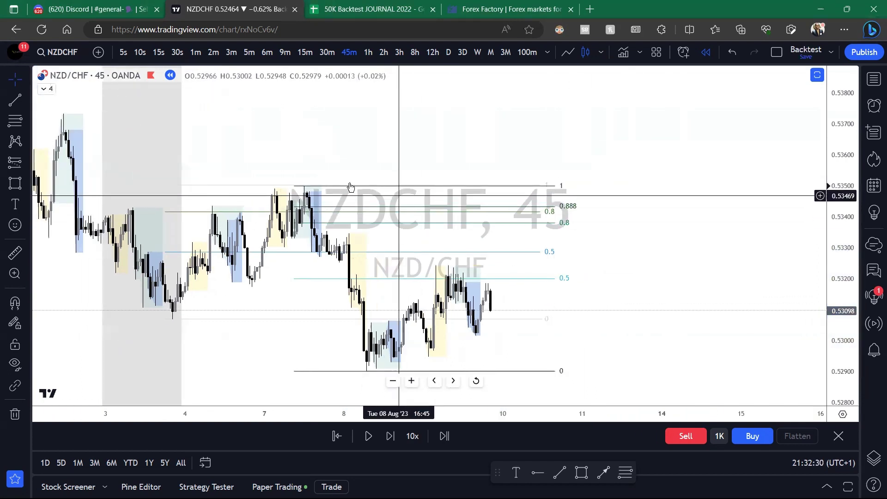
# Draw a rectangle from 7 to 11 August between about 0.5338 and 0.5350 and apply the BEARISH EXTREME template.
pyautogui.click(15, 183)
pyautogui.click(316, 185)
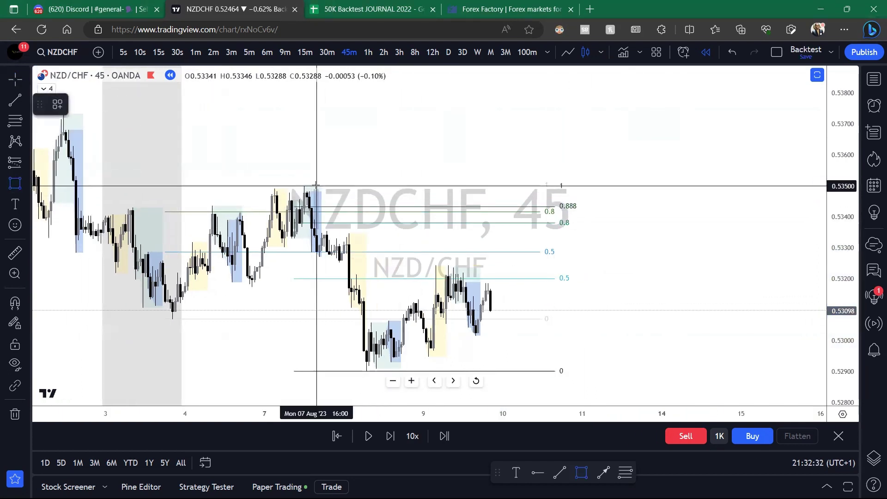
pyautogui.moveTo(318, 185)
pyautogui.mouseDown()
pyautogui.moveTo(421, 228)
pyautogui.moveTo(588, 216)
pyautogui.moveTo(595, 223)
pyautogui.mouseUp()
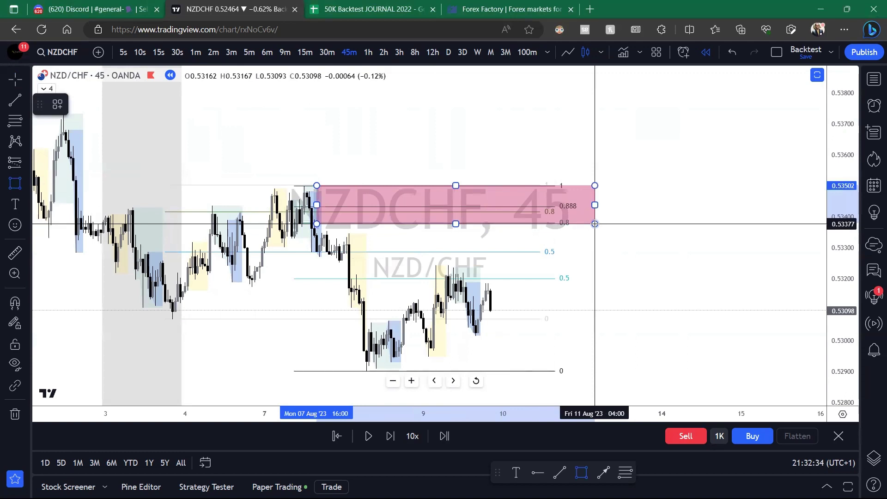
pyautogui.click(57, 104)
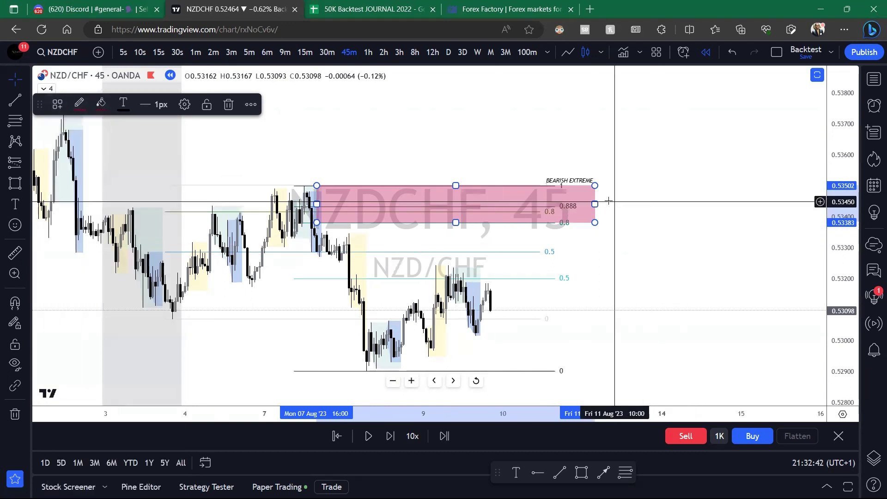
# Change the bearish extreme rectangle's label to "BEARISH EXTREME OF".
pyautogui.doubleClick(588, 187)
pyautogui.click(432, 265)
pyautogui.write('OF')
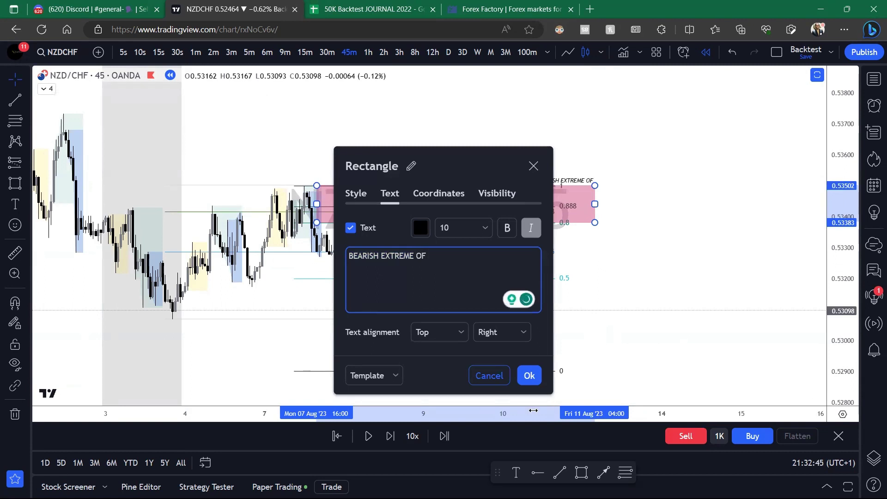
pyautogui.click(532, 376)
# Draw a rectangle from 9 to 14 August between about 0.5319 and 0.5338 and apply the DISTRO template.
pyautogui.moveTo(660, 373); pyautogui.dragTo(647, 323)
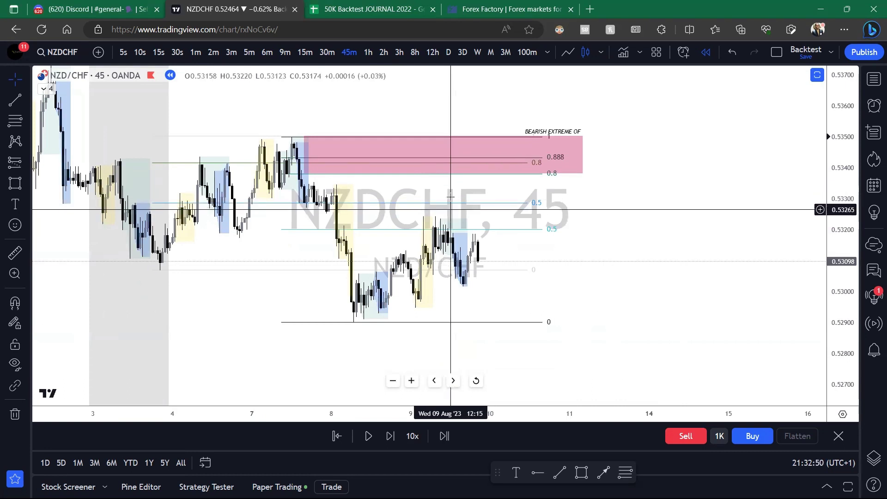
pyautogui.moveTo(698, 217); pyautogui.dragTo(675, 248)
pyautogui.click(15, 183)
pyautogui.moveTo(453, 205); pyautogui.dragTo(647, 264)
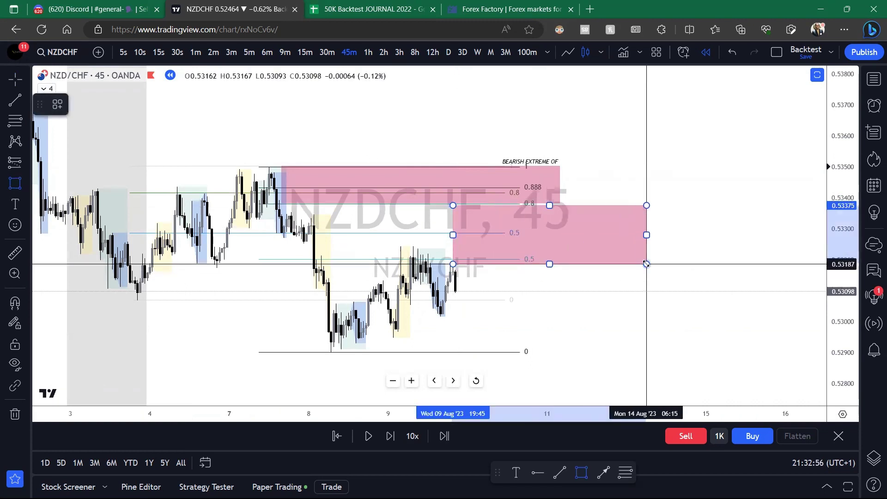
pyautogui.click(58, 104)
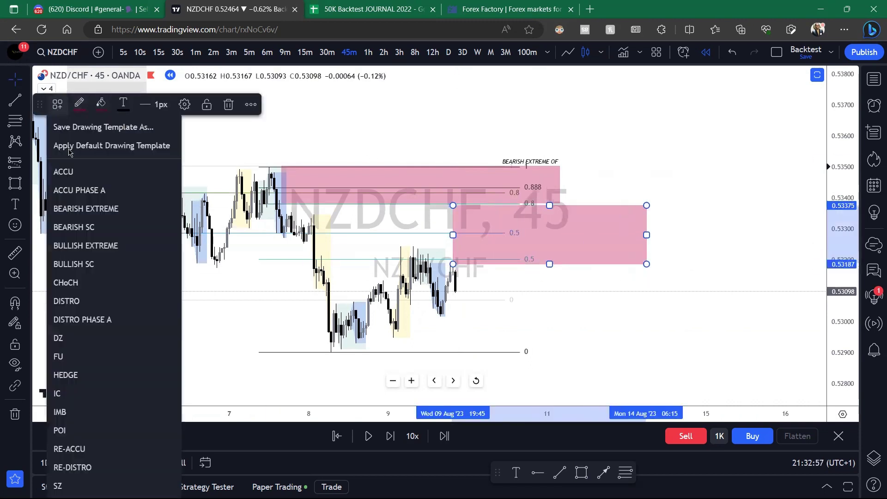
pyautogui.click(74, 300)
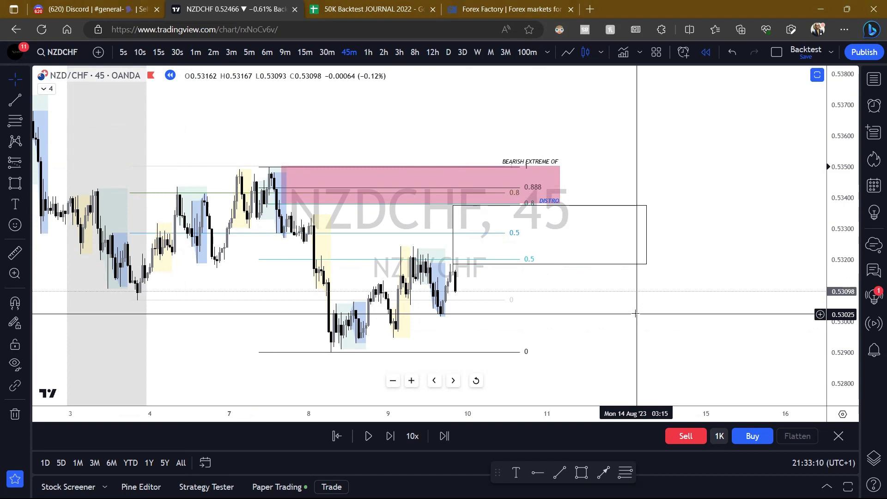
# Play the NZDCHF bar replay forward into 10 August and pause it.
pyautogui.moveTo(590, 297)
pyautogui.mouseDown()
pyautogui.moveTo(590, 283)
pyautogui.moveTo(587, 292)
pyautogui.mouseUp()
pyautogui.moveTo(435, 285); pyautogui.dragTo(425, 288)
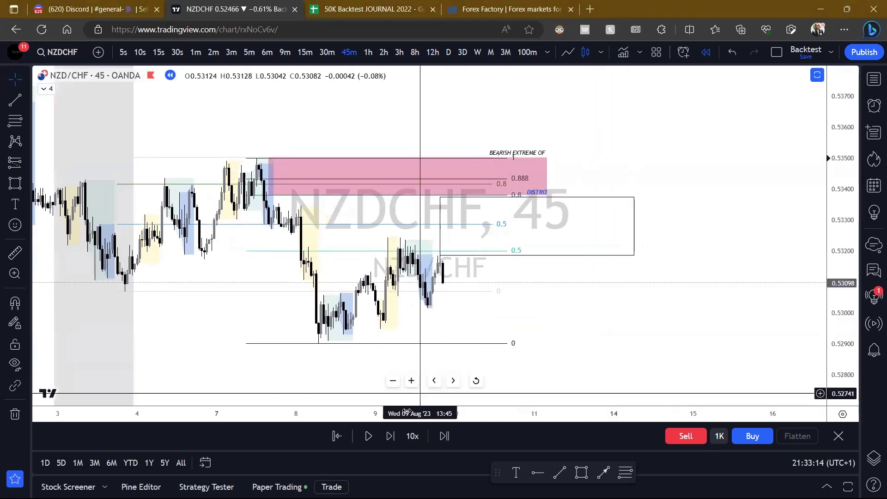
pyautogui.click(369, 439)
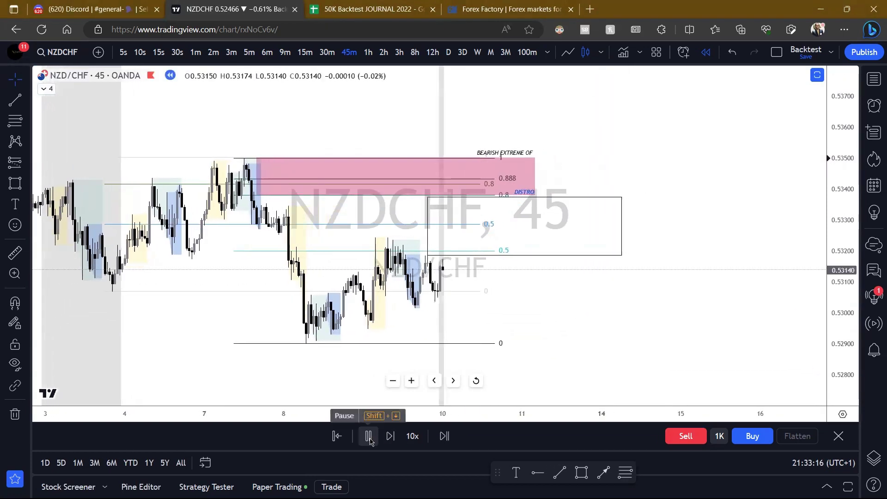
pyautogui.click(369, 438)
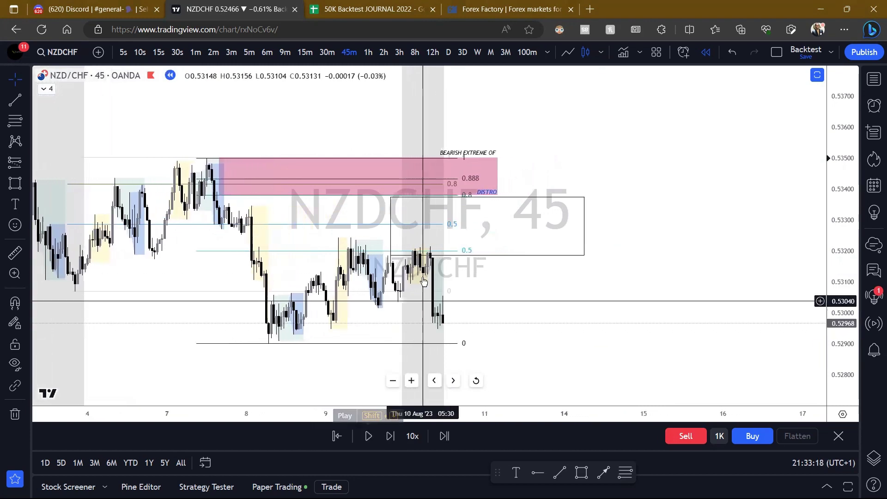
# Rewind the replay to late on 9 August, at the start of the DISTRO box, and frame the recent price action.
pyautogui.click(336, 436)
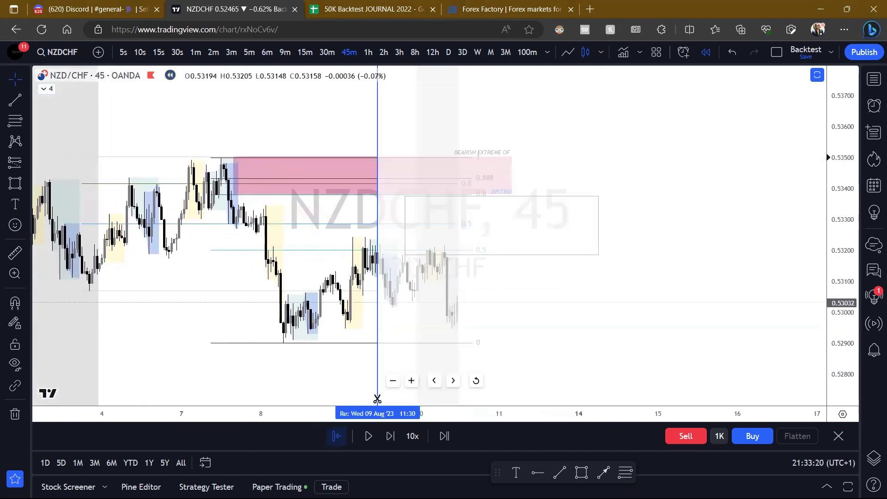
pyautogui.click(405, 310)
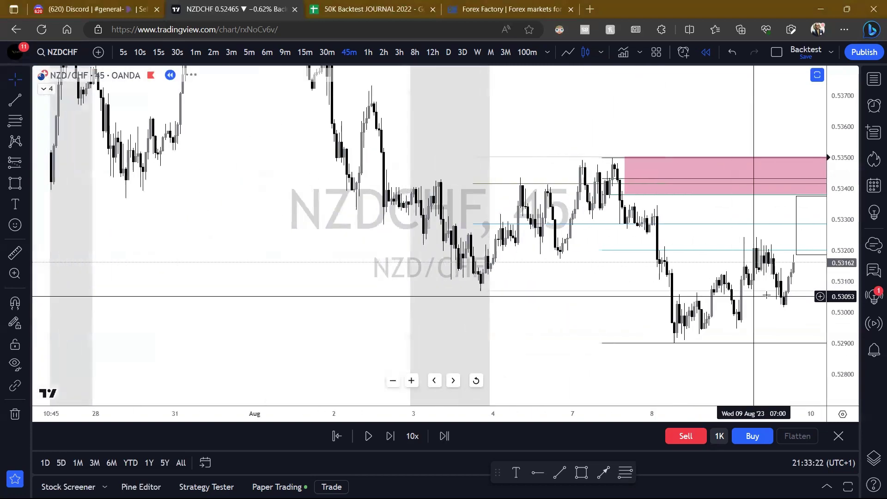
pyautogui.scroll(5, 623, 298)
pyautogui.moveTo(756, 310); pyautogui.dragTo(598, 295)
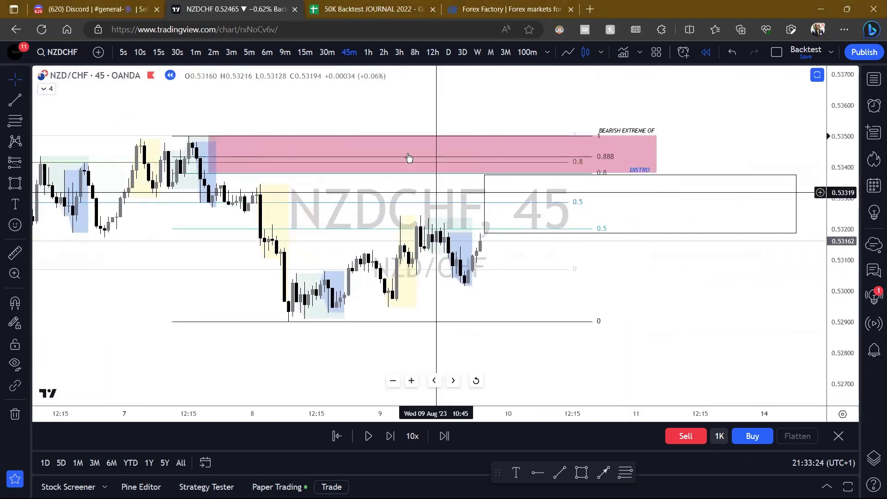
# Sketch the 9 August high and low and the projected bearish path with freehand strokes, then clear them.
pyautogui.moveTo(404, 214); pyautogui.dragTo(493, 214)
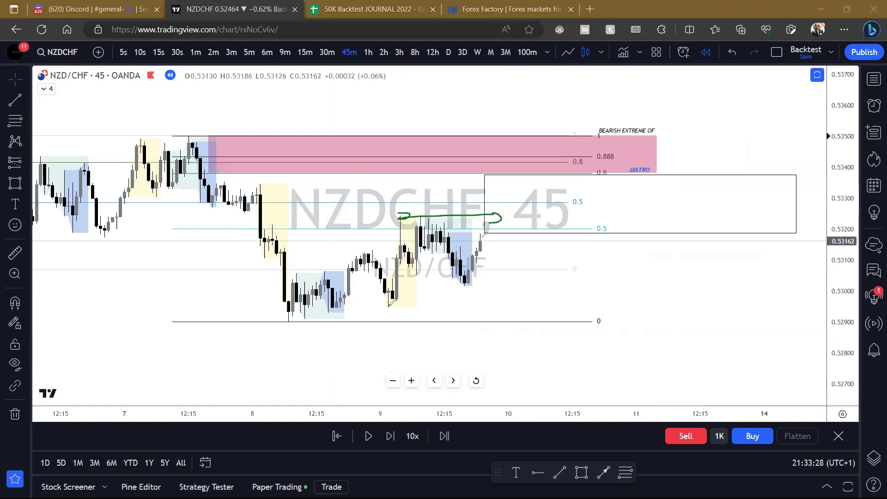
pyautogui.moveTo(498, 213)
pyautogui.mouseDown()
pyautogui.moveTo(487, 230)
pyautogui.moveTo(506, 177)
pyautogui.mouseUp()
pyautogui.moveTo(515, 260); pyautogui.dragTo(543, 274)
pyautogui.moveTo(398, 299); pyautogui.dragTo(516, 310)
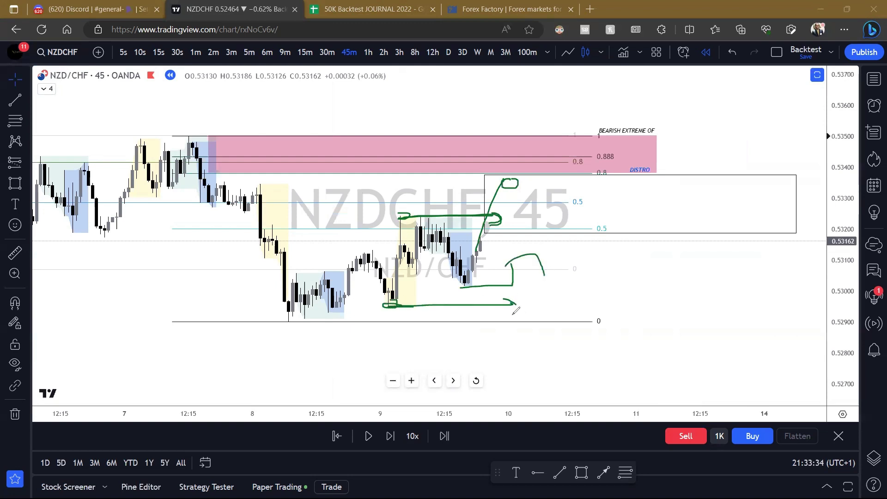
pyautogui.moveTo(482, 236)
pyautogui.mouseDown()
pyautogui.moveTo(511, 317)
pyautogui.moveTo(559, 236)
pyautogui.moveTo(603, 344)
pyautogui.moveTo(636, 244)
pyautogui.mouseUp()
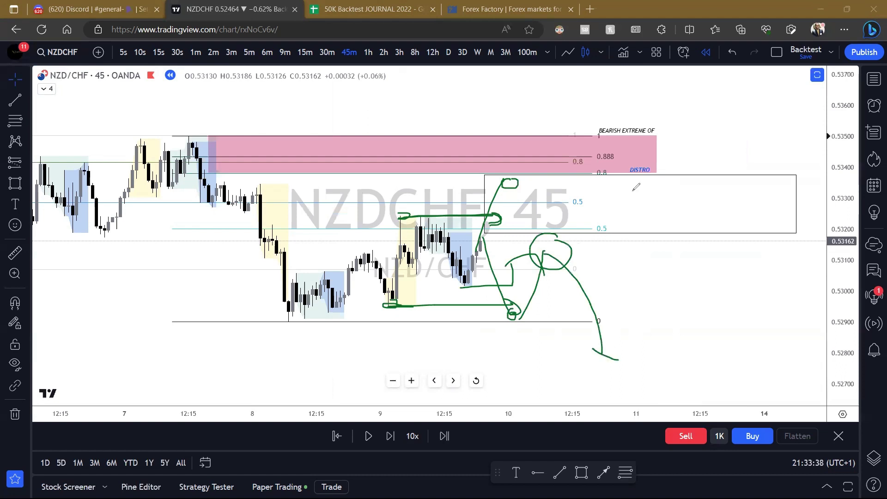
pyautogui.press('e')
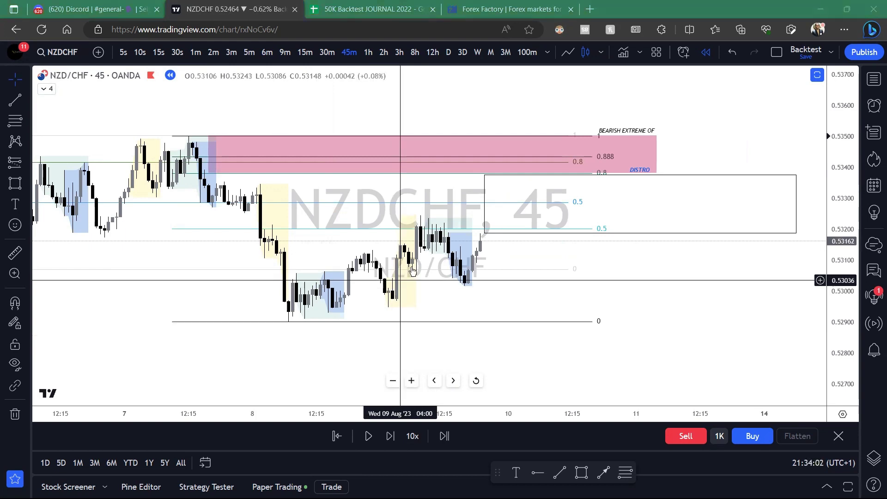
# Switch NZDCHF to the 15-minute timeframe and mark the 9 August high and low with freehand arrows.
pyautogui.moveTo(480, 268)
pyautogui.mouseDown()
pyautogui.moveTo(486, 270)
pyautogui.moveTo(477, 272)
pyautogui.mouseUp()
pyautogui.click(305, 51)
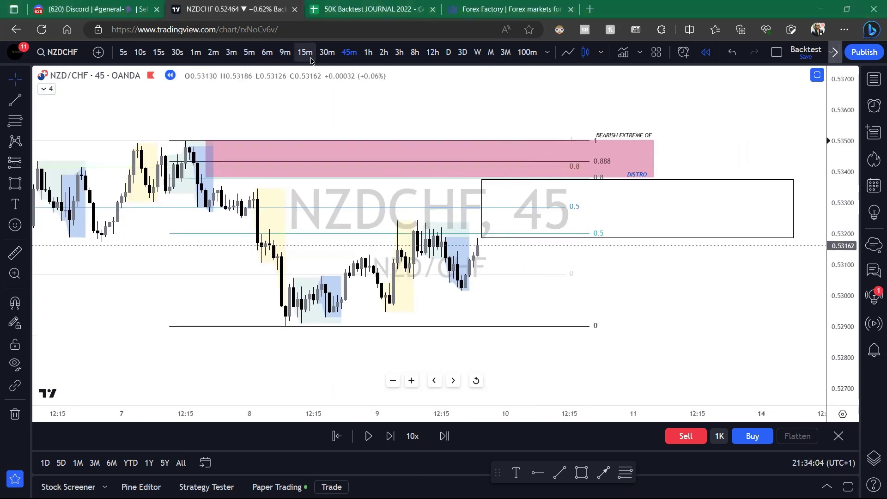
pyautogui.scroll(-4, 641, 265)
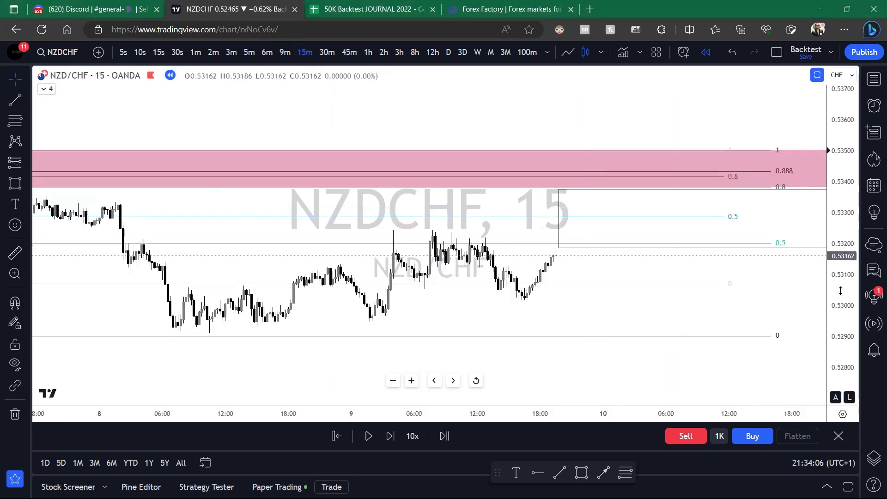
pyautogui.moveTo(840, 291); pyautogui.dragTo(840, 229)
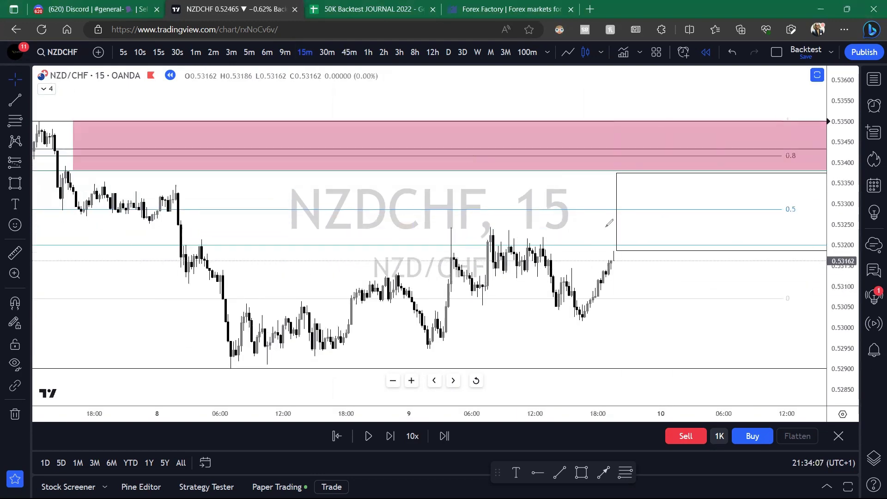
pyautogui.moveTo(441, 224); pyautogui.dragTo(607, 227)
pyautogui.moveTo(604, 224); pyautogui.dragTo(597, 247)
pyautogui.moveTo(433, 342)
pyautogui.mouseDown()
pyautogui.moveTo(598, 344)
pyautogui.moveTo(600, 357)
pyautogui.mouseUp()
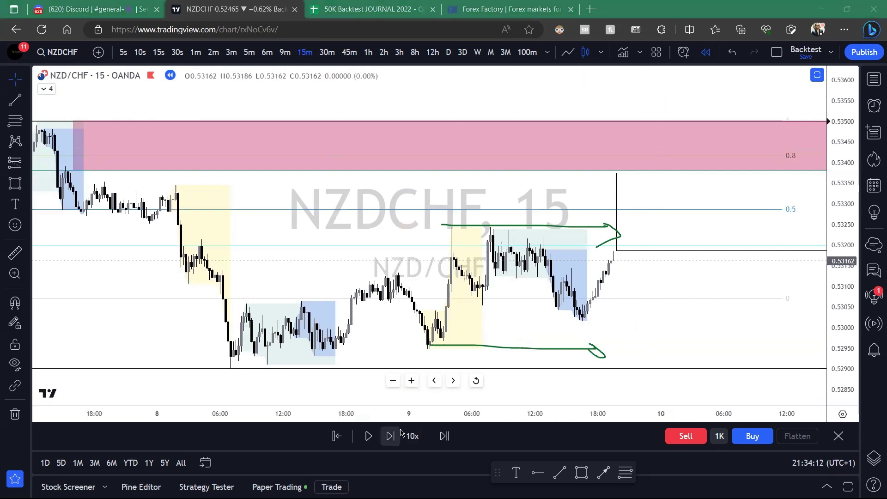
# Step the 15-minute replay forward bar by bar to the sharp drop on the morning of 10 August.
pyautogui.click(387, 438)
pyautogui.click(387, 437)
pyautogui.click(387, 437)
pyautogui.click(387, 437)
pyautogui.click(387, 437)
pyautogui.click(387, 438)
pyautogui.click(387, 438)
pyautogui.click(387, 438)
pyautogui.click(389, 437)
pyautogui.click(390, 436)
pyautogui.click(390, 436)
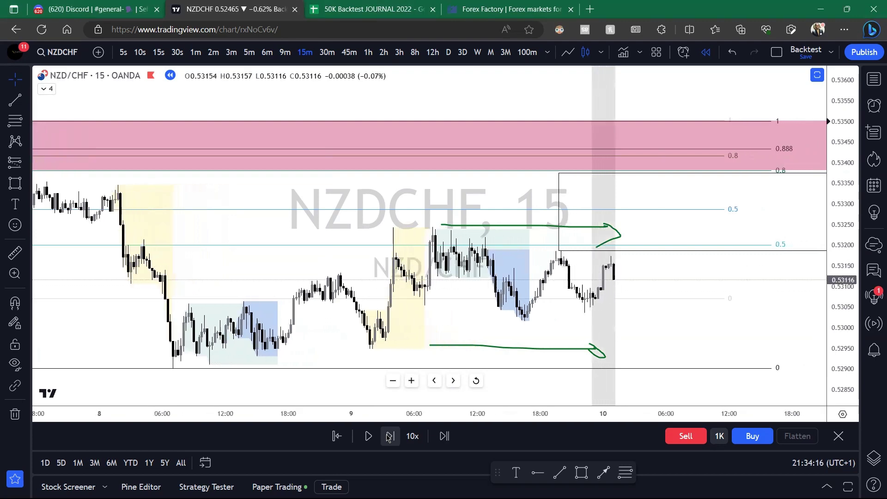
pyautogui.click(389, 437)
pyautogui.click(389, 436)
pyautogui.click(389, 437)
pyautogui.click(390, 436)
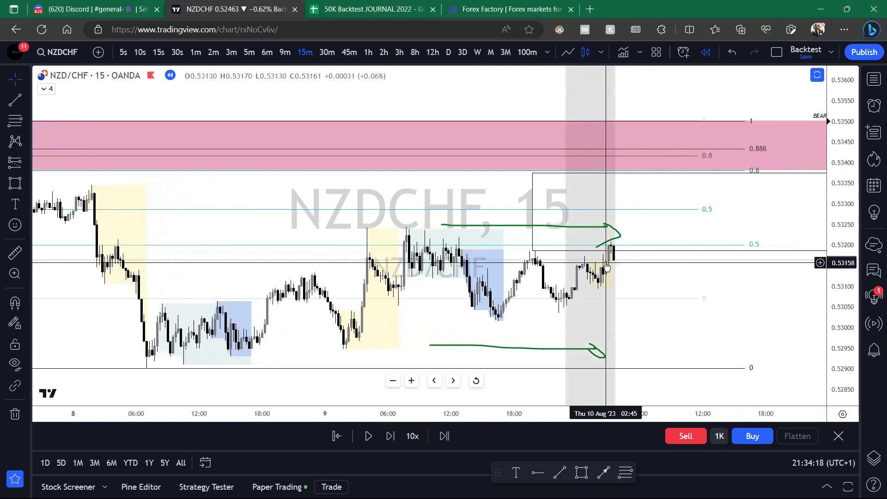
pyautogui.click(390, 436)
pyautogui.click(391, 435)
pyautogui.click(391, 436)
pyautogui.click(390, 436)
pyautogui.click(390, 436)
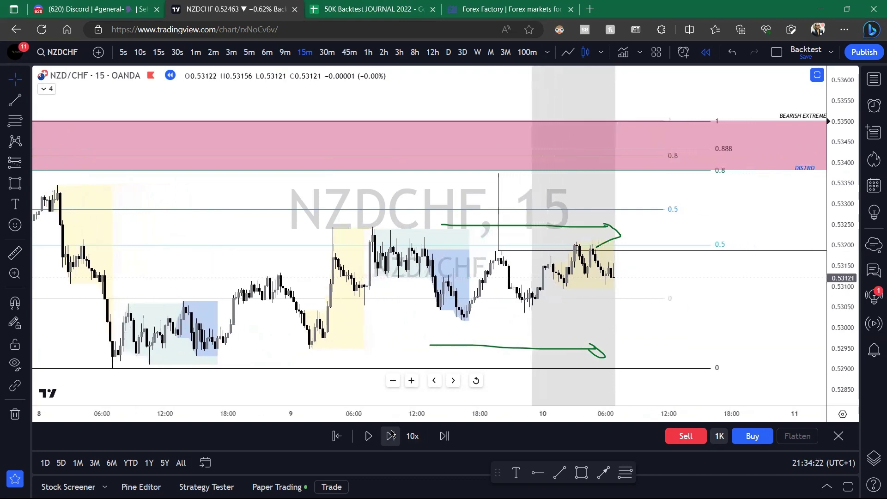
pyautogui.click(391, 436)
pyautogui.click(391, 436)
pyautogui.click(390, 435)
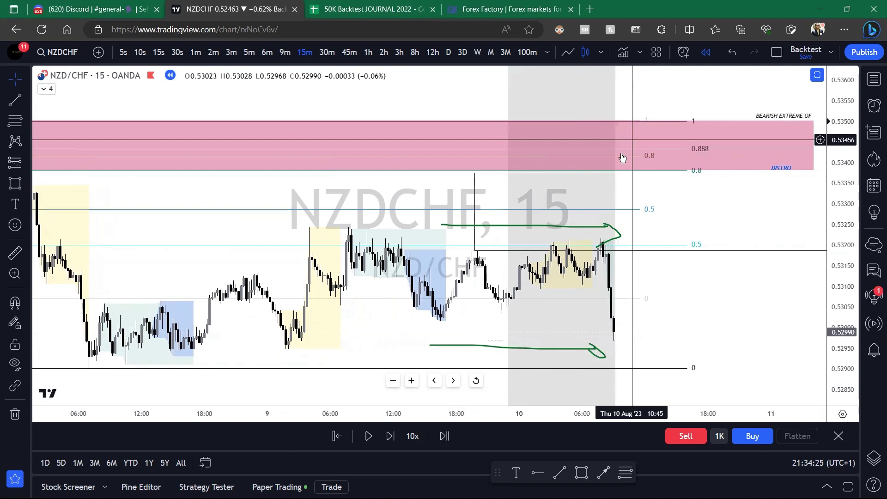
# Rewind the replay to 08:15 on 10 August, just before the sharp drop.
pyautogui.click(337, 436)
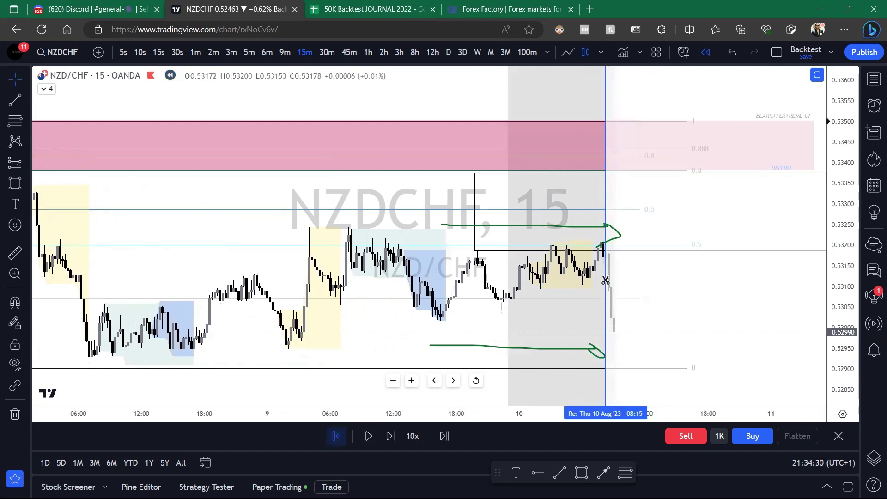
pyautogui.click(605, 280)
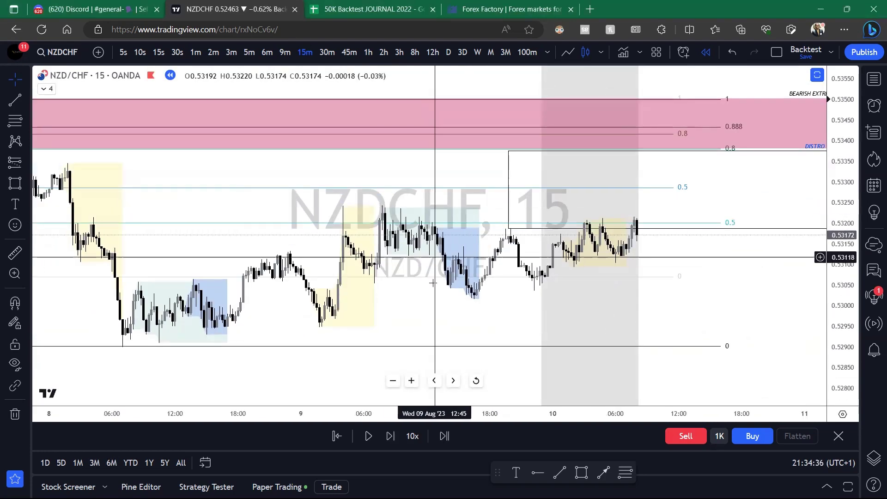
pyautogui.moveTo(424, 310); pyautogui.dragTo(387, 303)
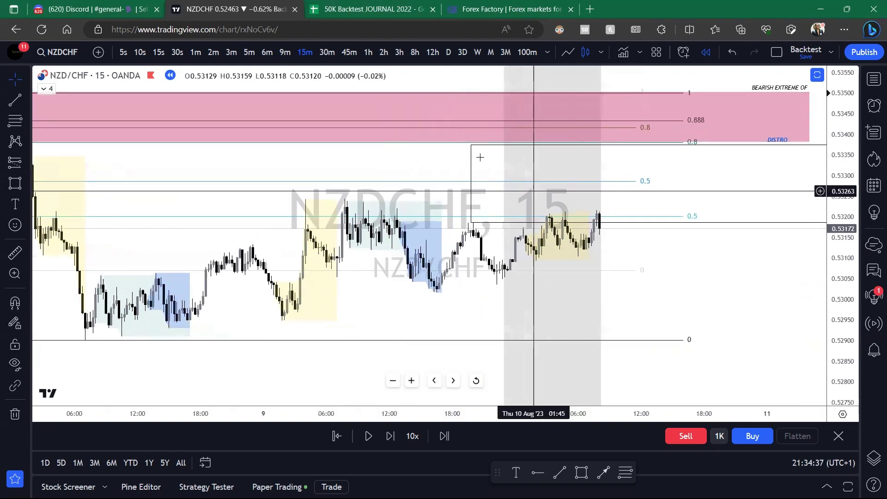
# Switch NZDCHF to the 6-minute timeframe and mark the 10 August range boundaries and the sweep above its highs with freehand strokes.
pyautogui.click(267, 53)
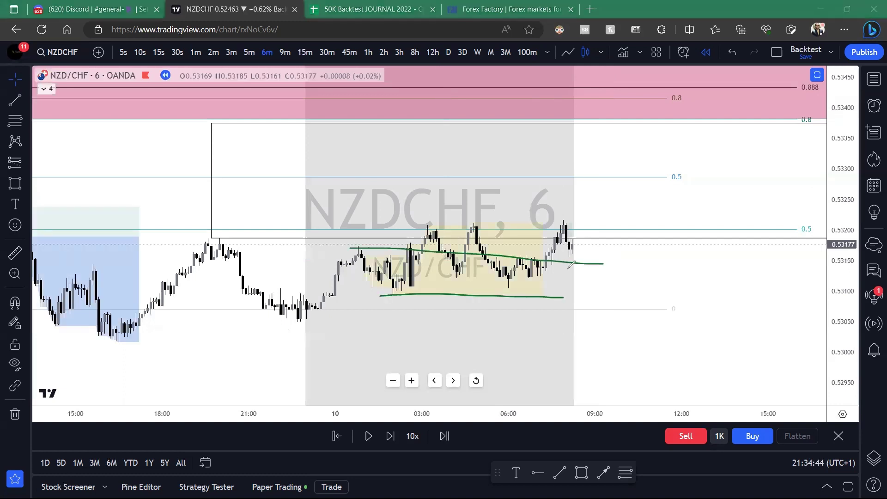
pyautogui.moveTo(429, 225); pyautogui.dragTo(539, 225)
pyautogui.moveTo(531, 218); pyautogui.dragTo(531, 234)
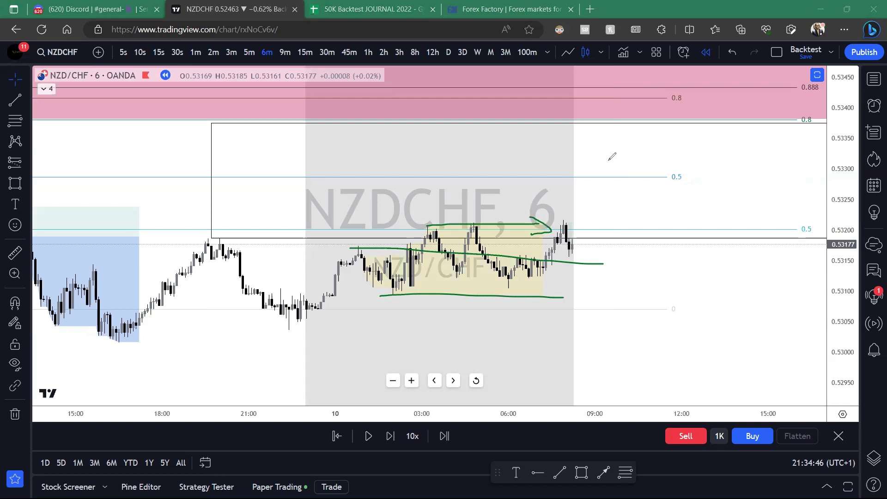
# Clear the freehand strokes and draw a horizontal trend line at 0.53094 under the 10 August range lows, from 01:36 to 09:42.
pyautogui.press('Escape')
pyautogui.scroll(-6, 699, 277)
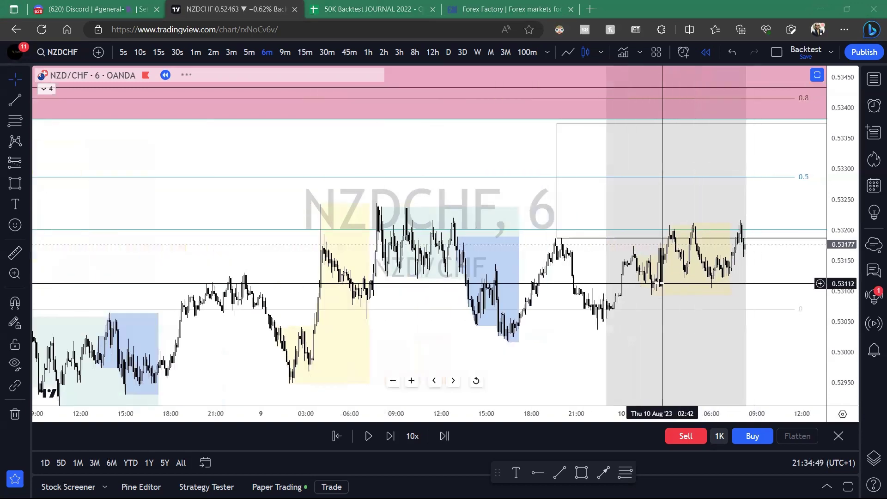
pyautogui.scroll(1, 661, 283)
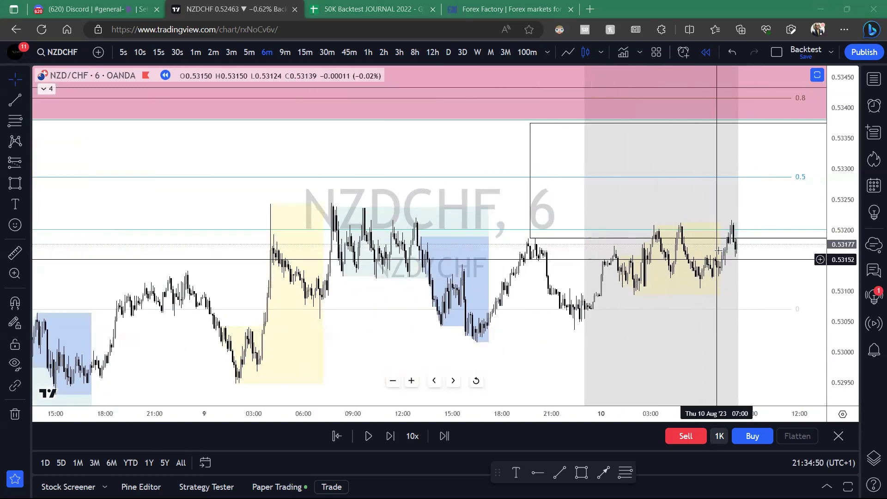
pyautogui.hscroll(4, 693, 249)
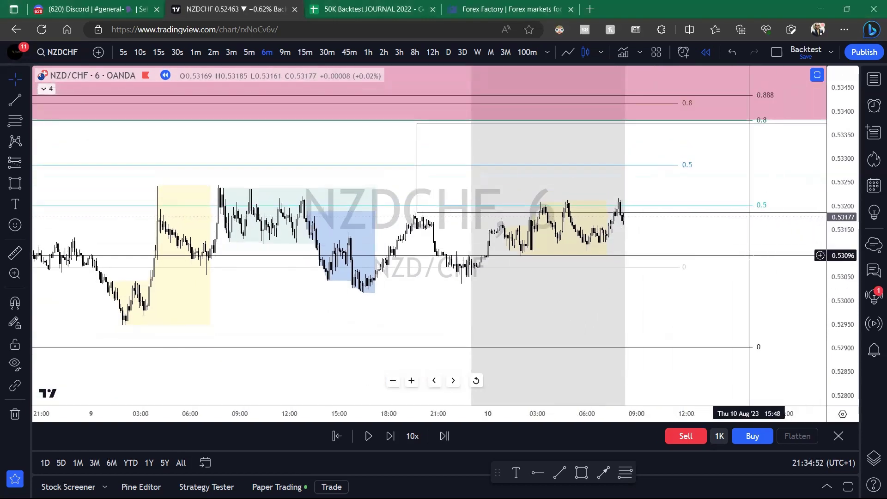
pyautogui.hscroll(3, 749, 255)
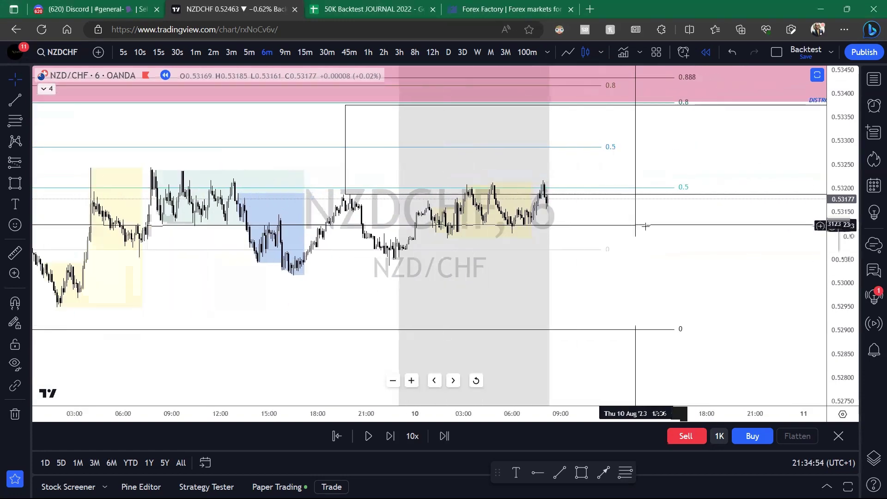
pyautogui.hscroll(1, 637, 231)
pyautogui.click(15, 99)
pyautogui.click(412, 253)
pyautogui.click(544, 252)
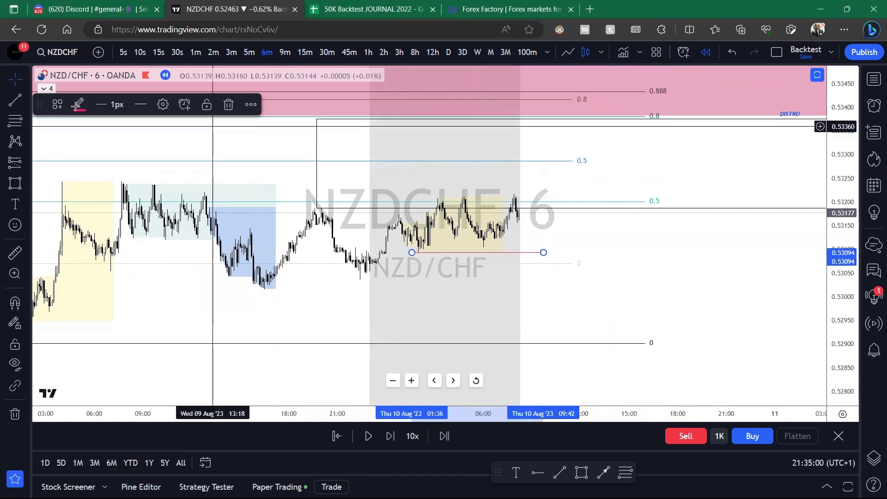
# Apply the red Bear OF arrow template to the new trend line.
pyautogui.click(57, 104)
pyautogui.click(159, 219)
pyautogui.click(253, 269)
pyautogui.moveTo(332, 296); pyautogui.dragTo(348, 274)
# Try a copy of the Bear OF line at the low around midnight before 10 August, and delete it again.
pyautogui.scroll(-3, 335, 280)
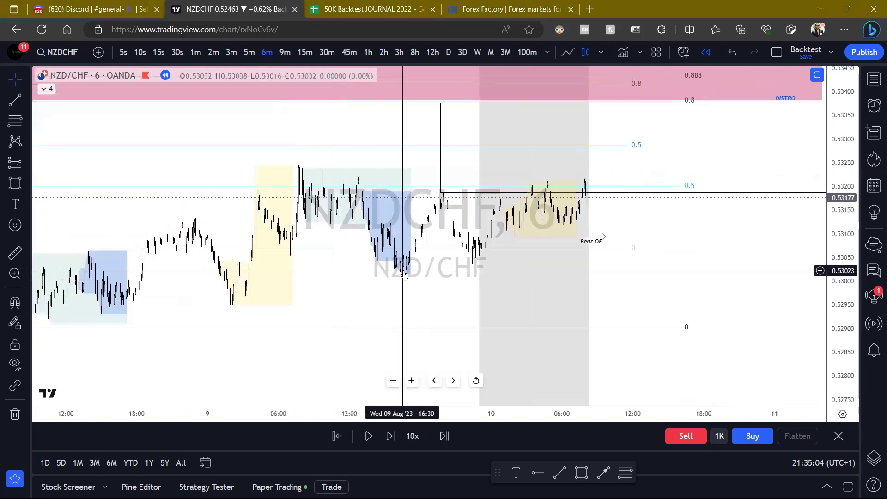
pyautogui.scroll(-3, 422, 271)
pyautogui.moveTo(535, 291); pyautogui.dragTo(441, 324)
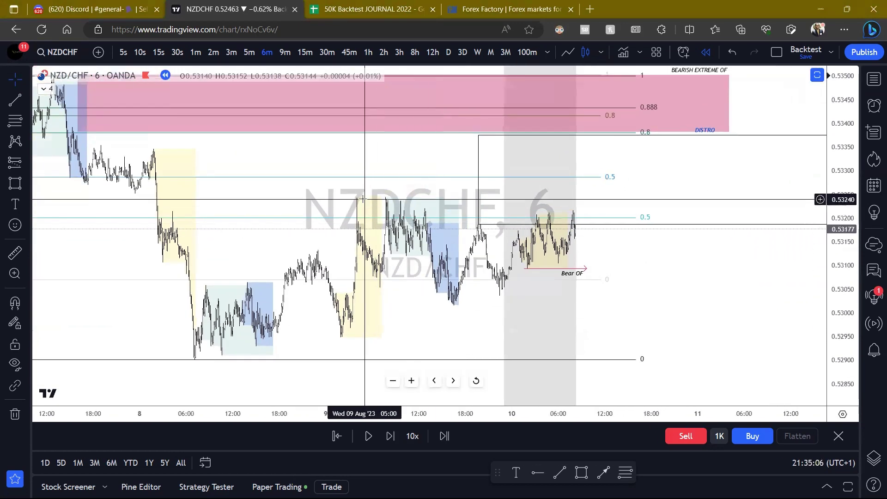
pyautogui.moveTo(544, 273)
pyautogui.keyDown('ctrl'); pyautogui.mouseDown()
pyautogui.moveTo(388, 337)
pyautogui.moveTo(353, 336)
pyautogui.moveTo(493, 311)
pyautogui.moveTo(512, 291)
pyautogui.mouseUp(); pyautogui.keyUp('ctrl')
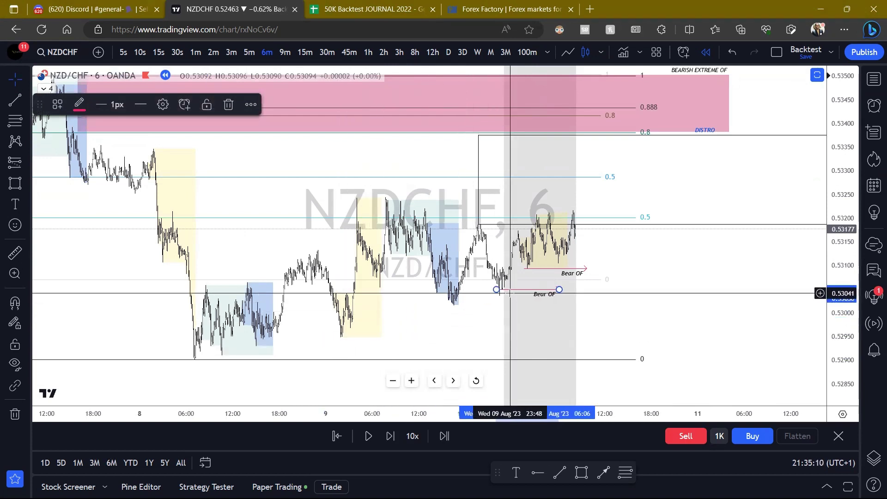
pyautogui.press('Delete')
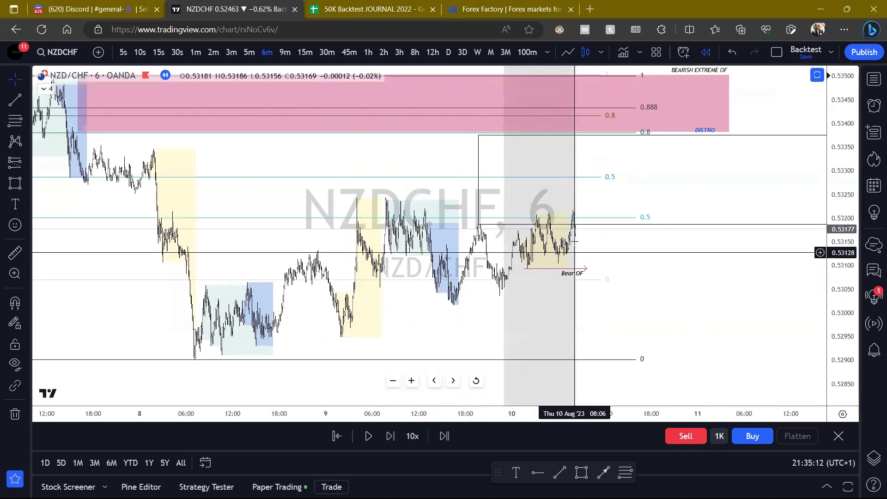
# Sketch the sweep of the 10 August highs and the projected drop below the Bear OF line with freehand strokes, and clear them.
pyautogui.moveTo(577, 231)
pyautogui.mouseDown()
pyautogui.moveTo(594, 295)
pyautogui.moveTo(621, 234)
pyautogui.mouseUp()
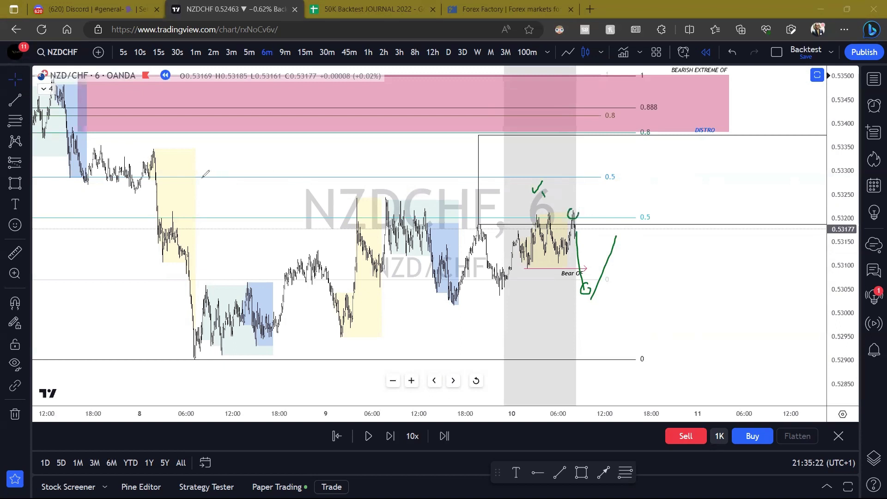
pyautogui.moveTo(533, 175); pyautogui.dragTo(559, 170)
pyautogui.moveTo(578, 213); pyautogui.dragTo(586, 287)
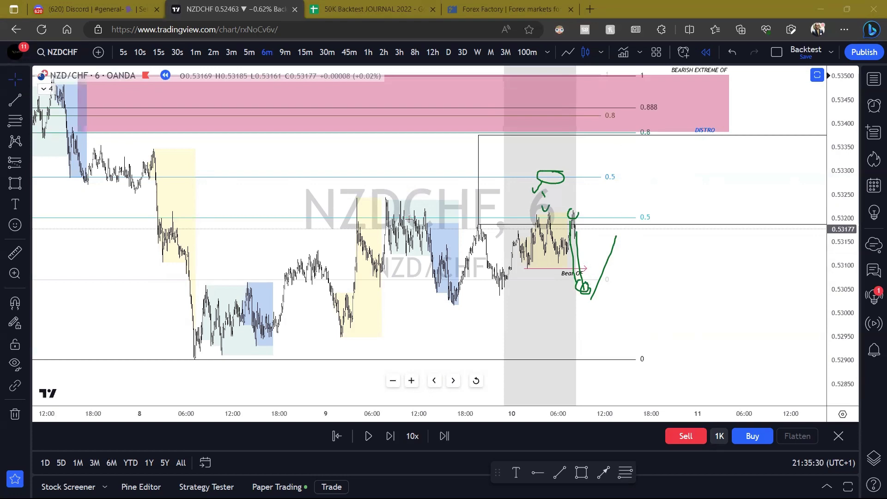
pyautogui.press('Escape')
# Advance the 6-minute replay from before the 10 August drop through the break below the Bear OF line to about 09:30.
pyautogui.scroll(5, 432, 258)
pyautogui.moveTo(478, 347); pyautogui.dragTo(483, 342)
pyautogui.click(390, 437)
pyautogui.click(390, 436)
pyautogui.click(390, 436)
pyautogui.click(390, 436)
pyautogui.click(390, 436)
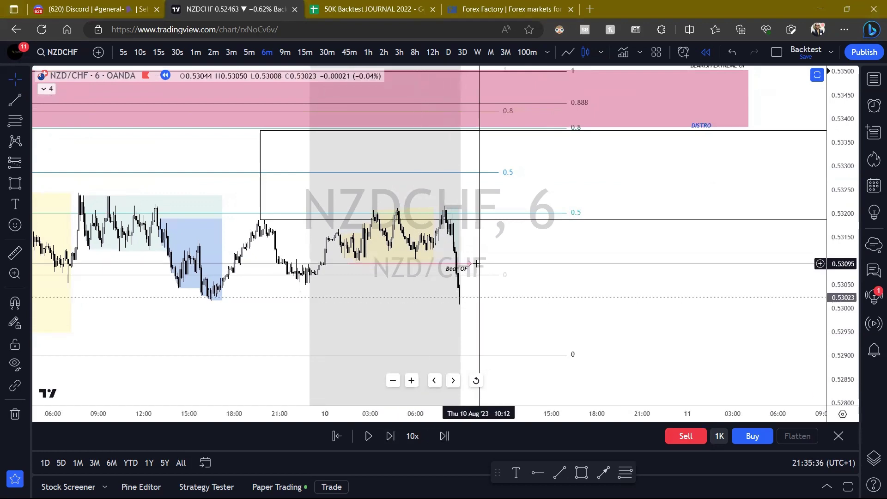
pyautogui.scroll(-1, 544, 261)
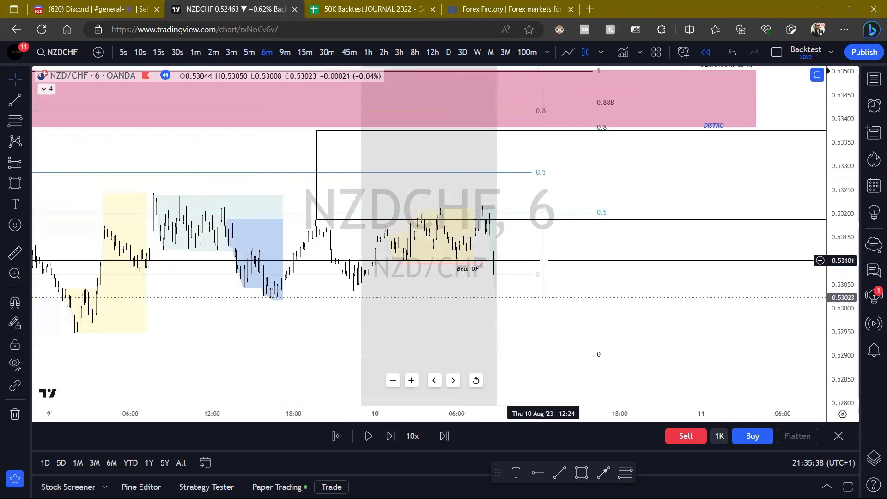
pyautogui.scroll(-3, 544, 261)
pyautogui.click(561, 266)
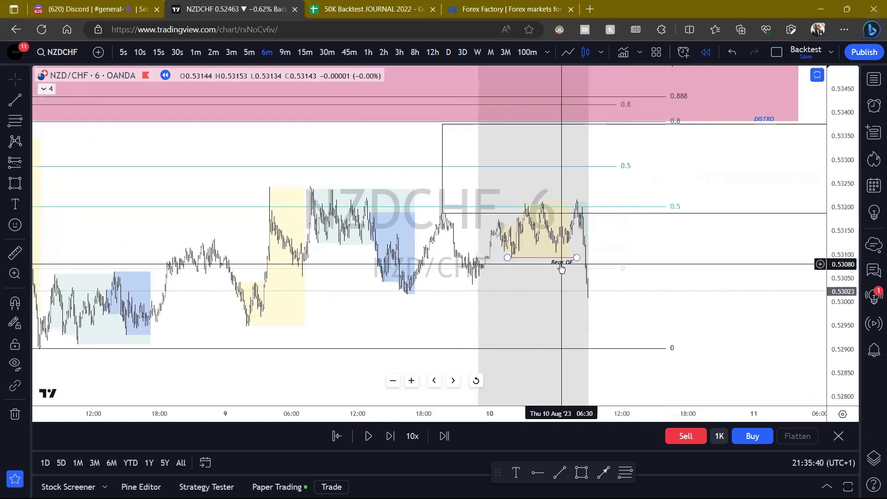
pyautogui.click(373, 437)
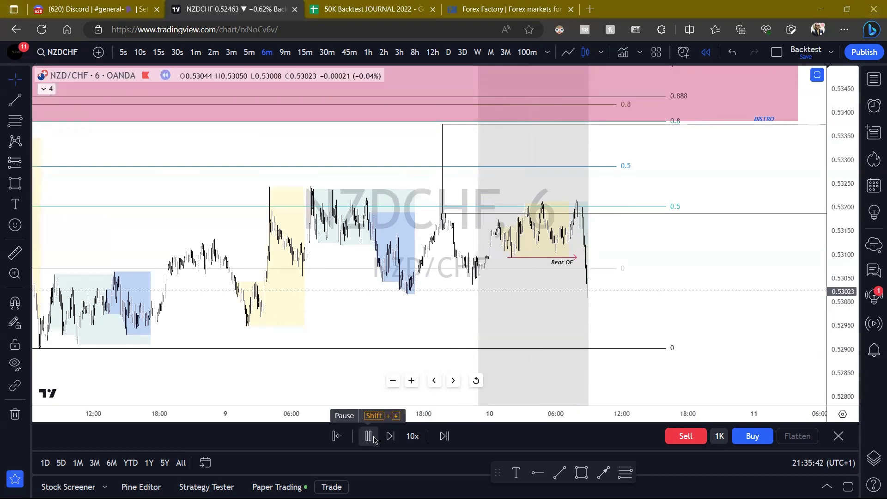
pyautogui.click(368, 436)
# Copy the Bear OF line to the late-afternoon low of 9 August and extend it across to the 10 August drop.
pyautogui.click(549, 263)
pyautogui.moveTo(550, 263); pyautogui.dragTo(572, 294)
pyautogui.click(578, 156)
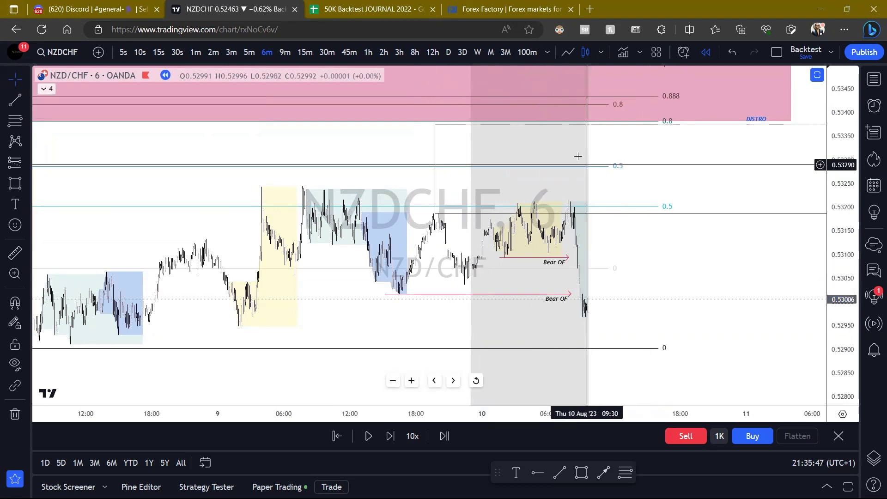
# Mark the 9 August high and low across to 10 August with freehand arrows, and clear the strokes.
pyautogui.moveTo(275, 185)
pyautogui.mouseDown()
pyautogui.moveTo(552, 196)
pyautogui.moveTo(577, 178)
pyautogui.mouseUp()
pyautogui.moveTo(228, 324); pyautogui.dragTo(582, 323)
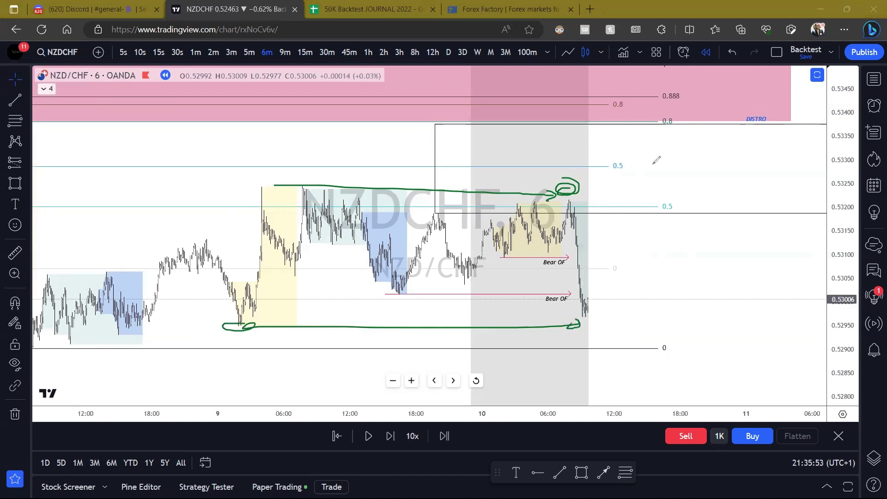
pyautogui.press('e')
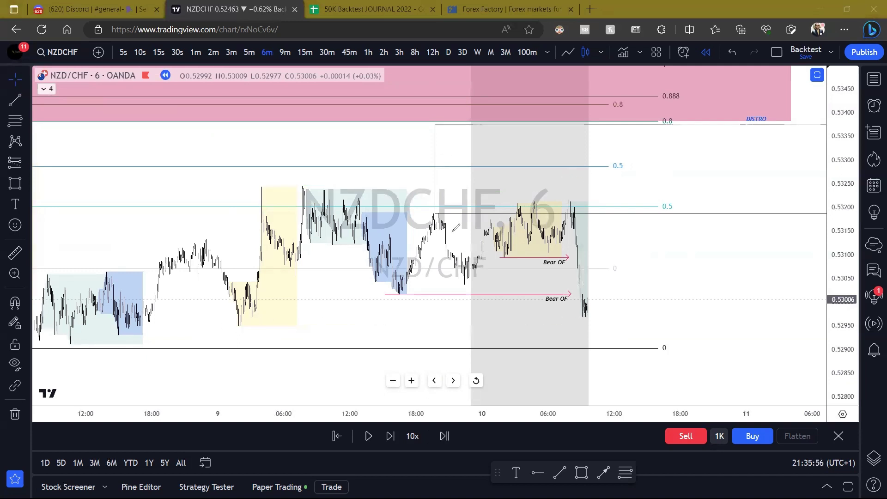
# Move the lower Bear OF line to the early 9 August low at 0.52949 and extend its end to the 10 August drop.
pyautogui.moveTo(584, 303); pyautogui.dragTo(591, 318)
pyautogui.scroll(-3, 702, 291)
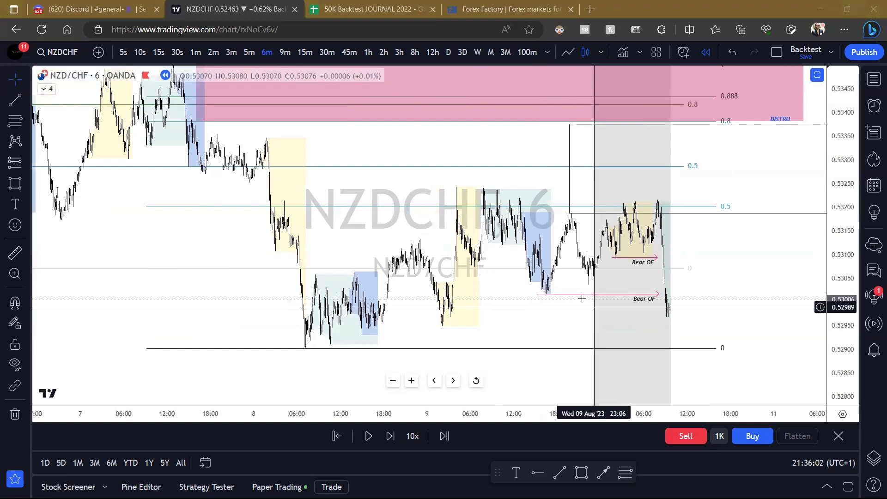
pyautogui.moveTo(580, 293)
pyautogui.mouseDown()
pyautogui.moveTo(468, 327)
pyautogui.moveTo(480, 327)
pyautogui.mouseUp()
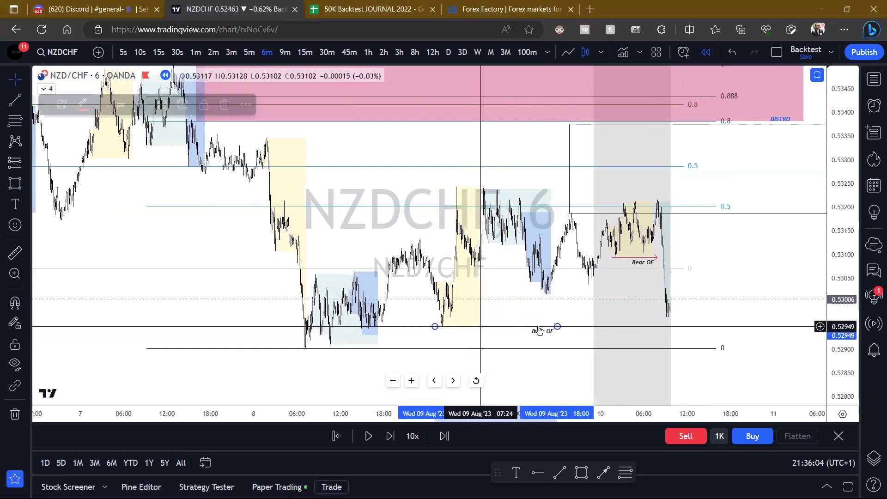
pyautogui.moveTo(555, 327)
pyautogui.mouseDown()
pyautogui.moveTo(664, 326)
pyautogui.moveTo(686, 312)
pyautogui.mouseUp()
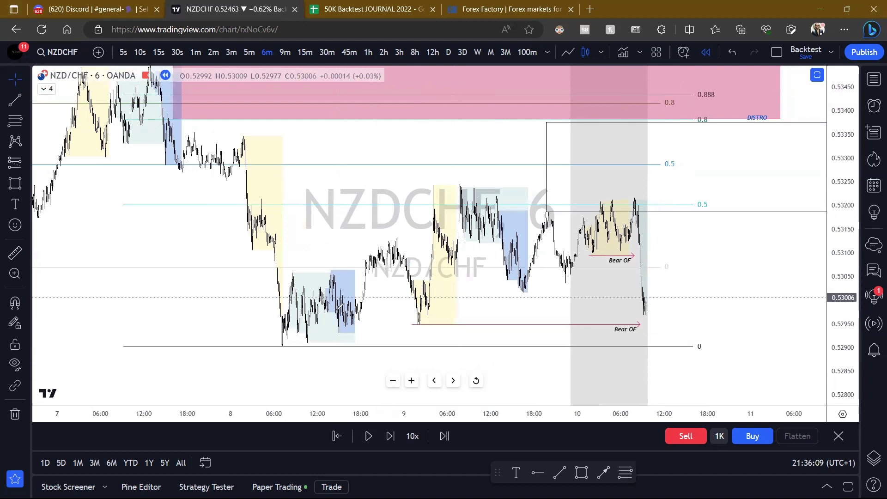
pyautogui.moveTo(361, 327); pyautogui.dragTo(640, 245)
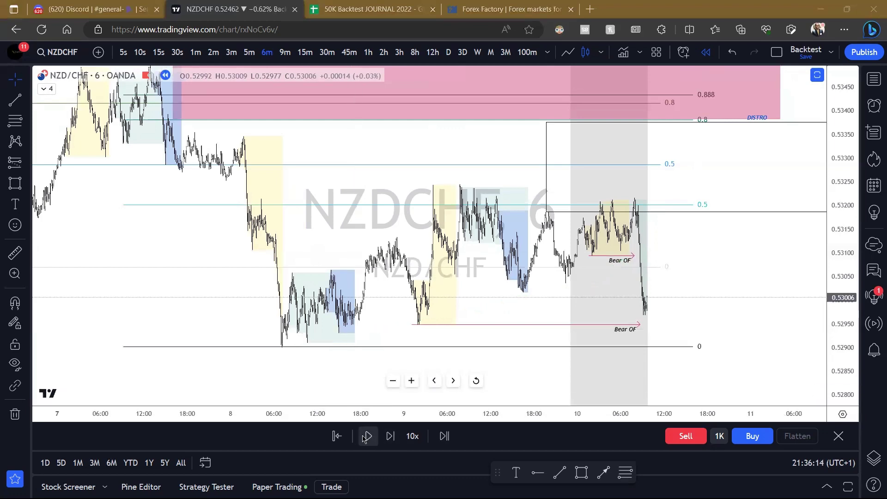
# Step the 6-minute replay forward ten bars to about 11:00 on 10 August.
pyautogui.click(382, 435)
pyautogui.click(382, 435)
pyautogui.click(382, 435)
pyautogui.click(383, 435)
pyautogui.click(382, 436)
pyautogui.click(381, 435)
pyautogui.click(381, 435)
pyautogui.click(382, 435)
pyautogui.click(383, 437)
pyautogui.click(383, 437)
# Extend the end of the lower Bear OF line toward the newest low of 10 August.
pyautogui.click(628, 325)
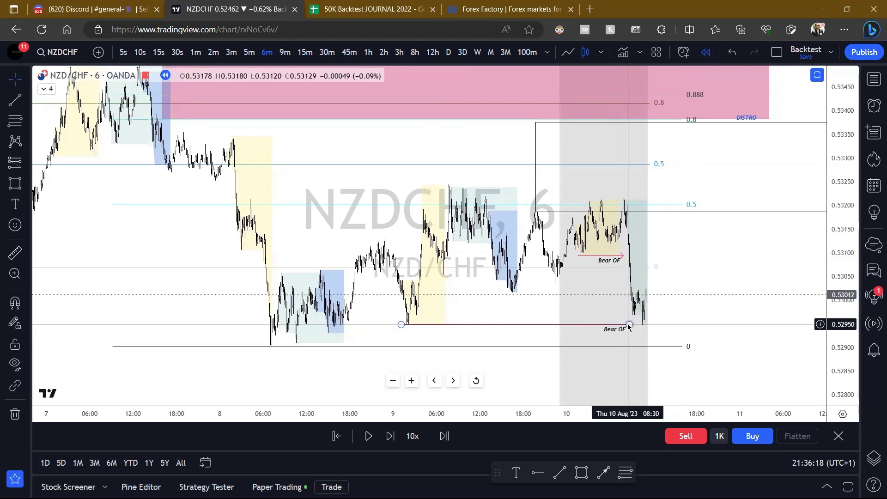
pyautogui.moveTo(628, 325); pyautogui.dragTo(638, 326)
pyautogui.moveTo(721, 314); pyautogui.dragTo(653, 308)
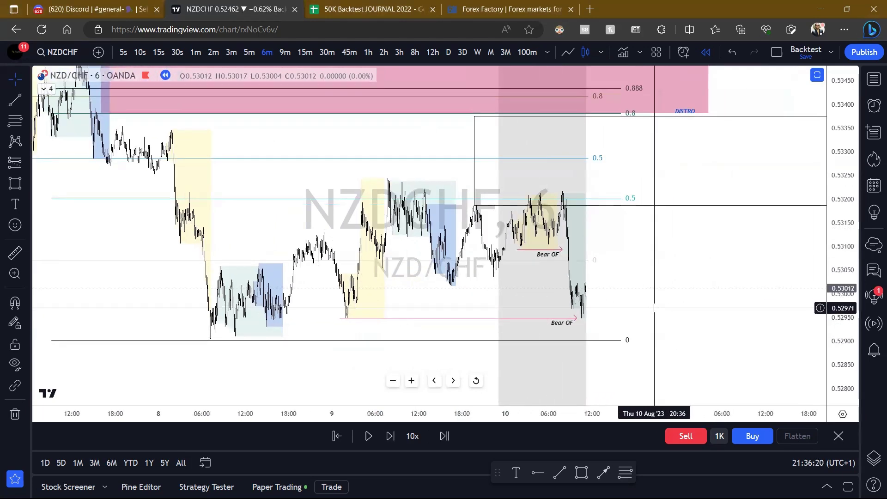
pyautogui.scroll(3, 649, 310)
pyautogui.moveTo(711, 310); pyautogui.dragTo(635, 320)
pyautogui.scroll(2, 665, 297)
pyautogui.moveTo(665, 297); pyautogui.dragTo(600, 304)
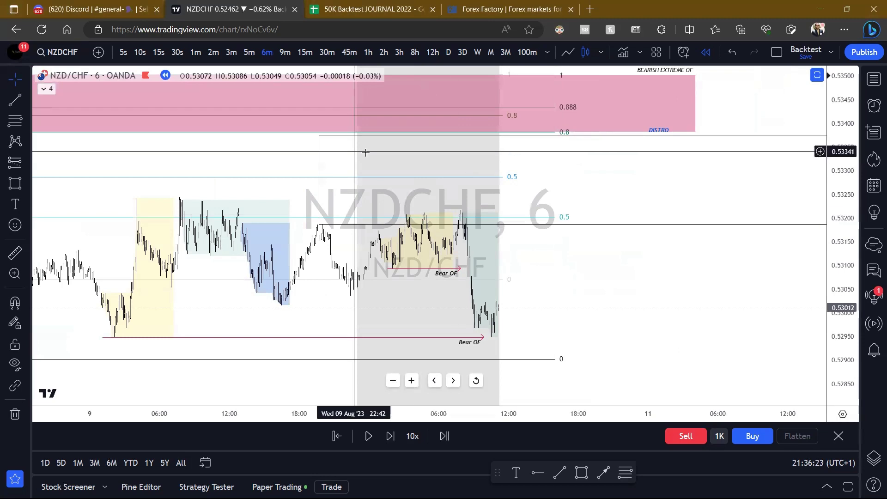
# Switch NZDCHF to the 5-minute and 3-minute timeframes and examine the 10 August range highs and the start of the drop.
pyautogui.click(249, 52)
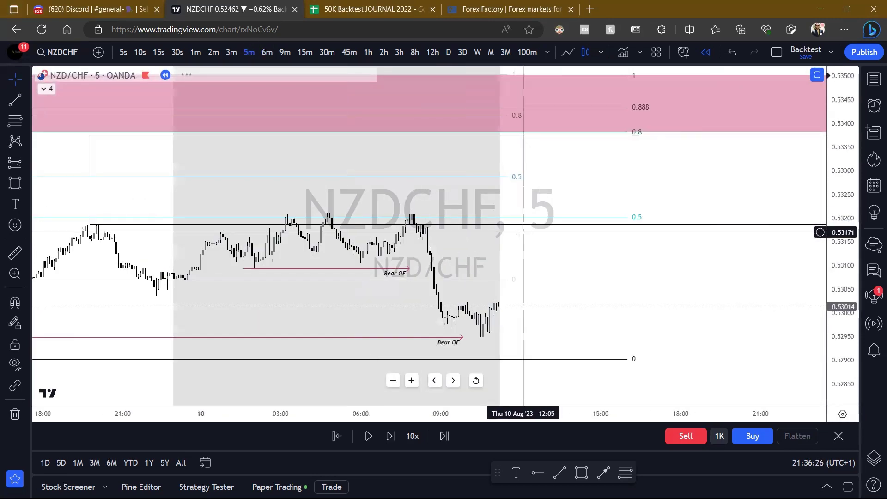
pyautogui.scroll(3, 840, 273)
pyautogui.scroll(5, 693, 255)
pyautogui.moveTo(460, 254); pyautogui.dragTo(658, 270)
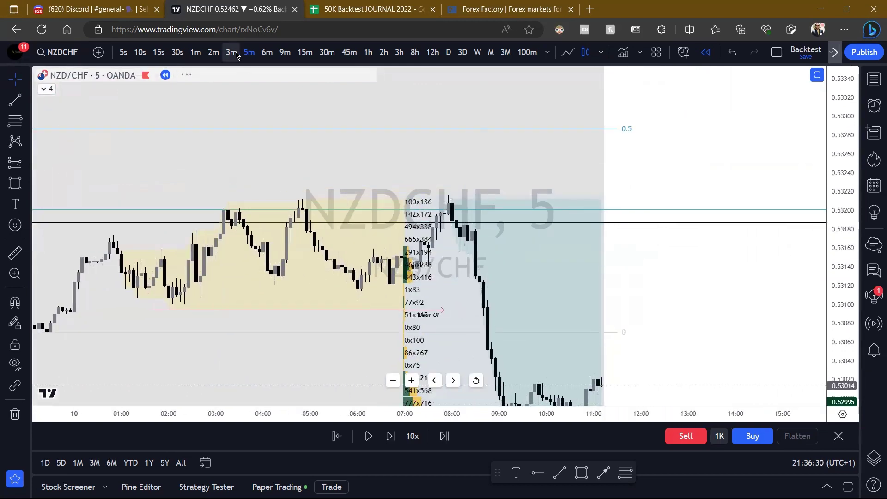
pyautogui.click(232, 52)
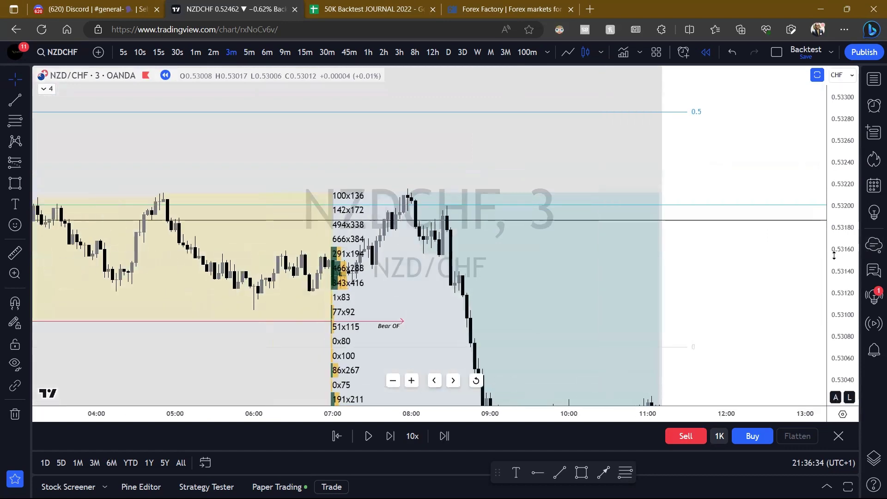
pyautogui.scroll(-3, 781, 244)
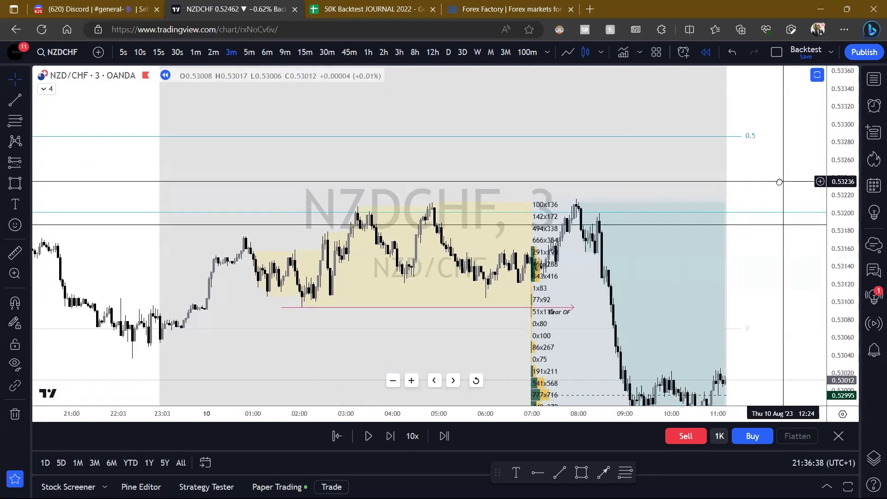
pyautogui.moveTo(783, 182); pyautogui.dragTo(698, 210)
# Compare the 10 August price action on custom 21-, 22-, 33- and 44-minute timeframes.
pyautogui.write('21')
pyautogui.press('Return')
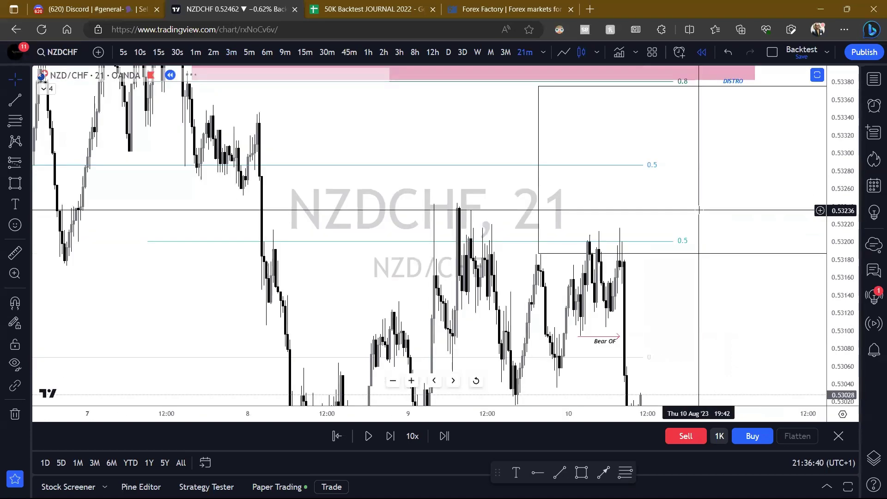
pyautogui.write('22')
pyautogui.press('Return')
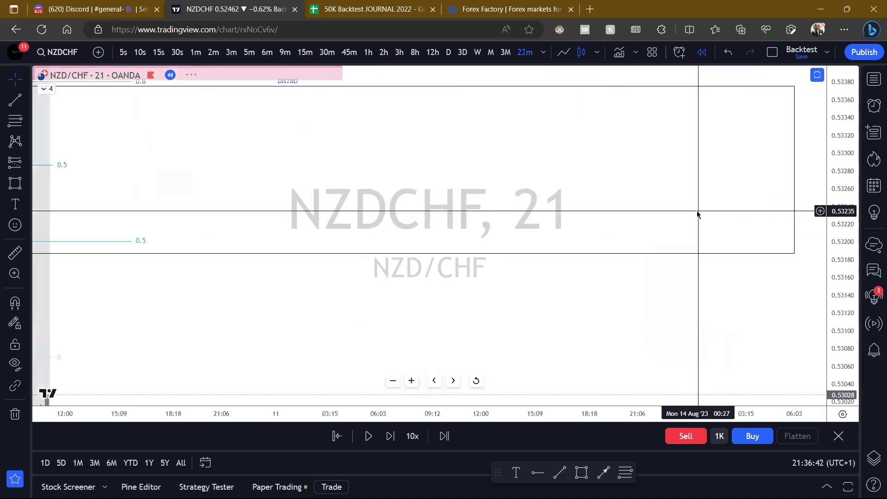
pyautogui.write('33')
pyautogui.press('Return')
pyautogui.write('44')
pyautogui.press('Return')
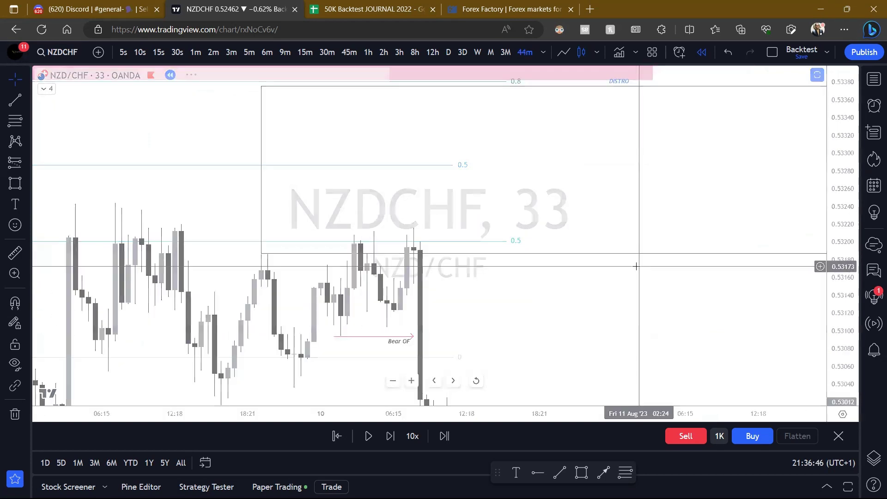
# Compare the 10 August price action on custom 45-, 46-, 47- and 48-minute timeframes.
pyautogui.write('45')
pyautogui.press('Return')
pyautogui.write('46')
pyautogui.press('Return')
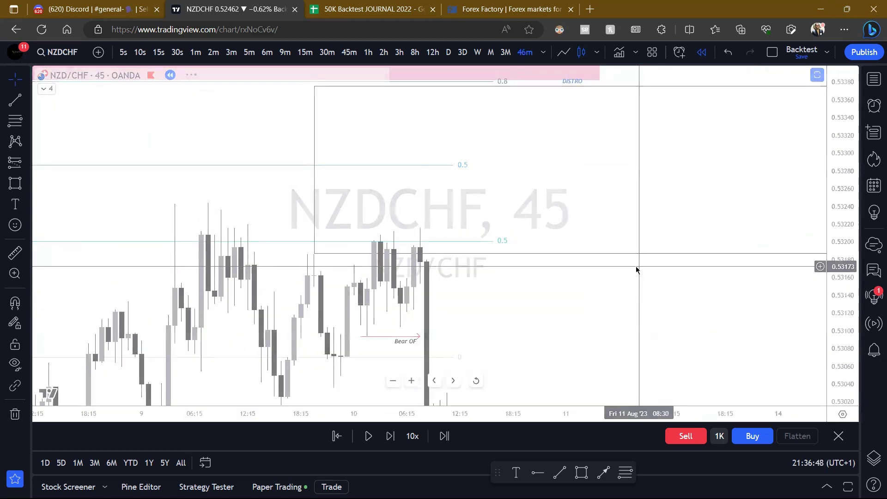
pyautogui.write('47')
pyautogui.press('Return')
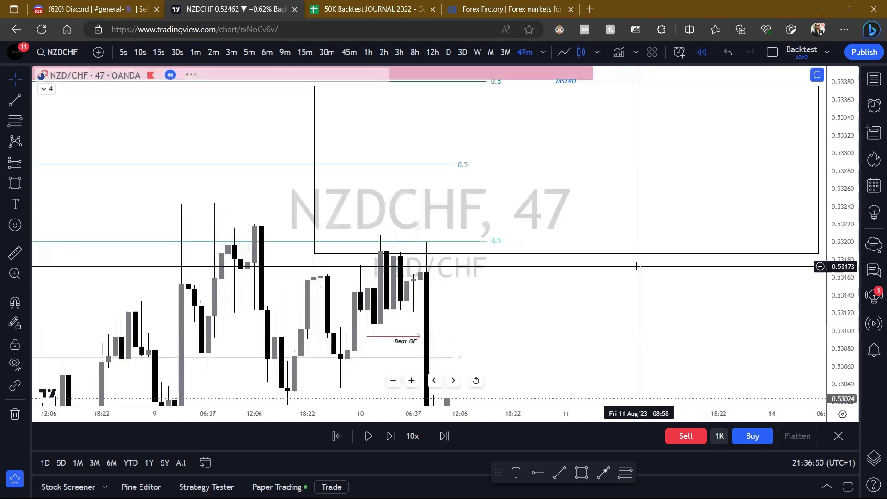
pyautogui.write('48')
pyautogui.press('Return')
# Check the same 10 August candles on the 55-, 53-, 54-, 51- and 49-minute timeframes.
pyautogui.press('Return')
pyautogui.write('55')
pyautogui.press('Return')
pyautogui.write('5')
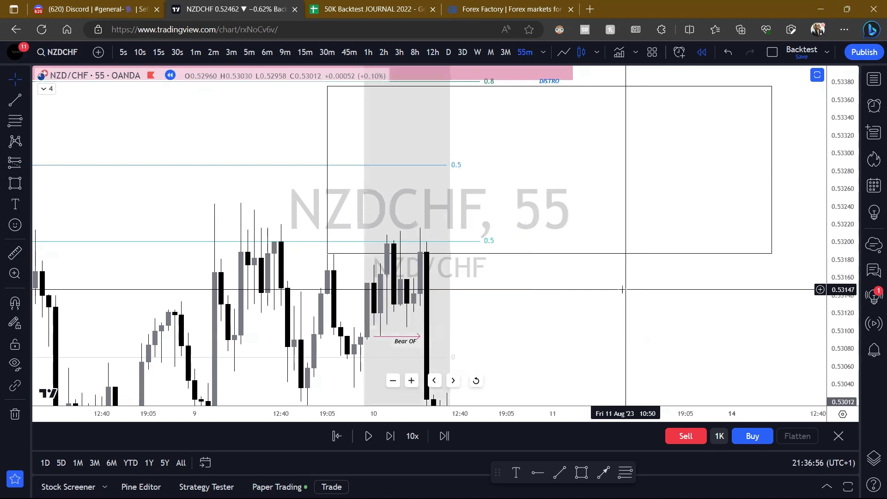
pyautogui.press('Return')
pyautogui.write('5')
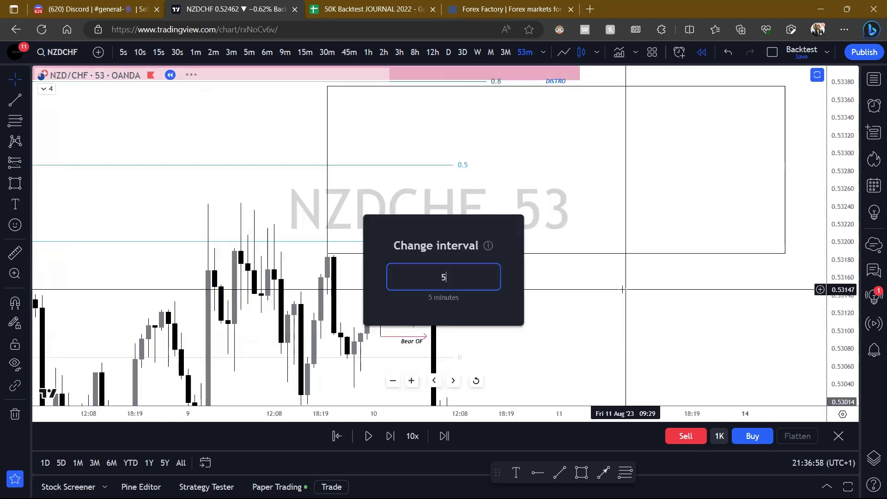
pyautogui.write('4')
pyautogui.press('Return')
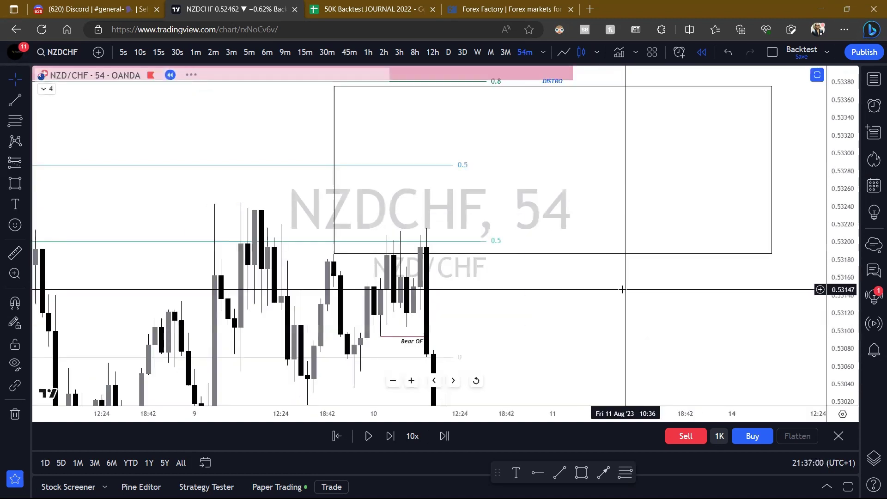
pyautogui.write('51')
pyautogui.press('Return')
pyautogui.write('49')
pyautogui.press('Return')
# Recheck the 44-, 45- and 48-minute timeframes and settle on the 46-minute chart.
pyautogui.write('44')
pyautogui.press('Return')
pyautogui.write('45')
pyautogui.press('Return')
pyautogui.write('48')
pyautogui.press('Return')
pyautogui.write('46')
pyautogui.press('Return')
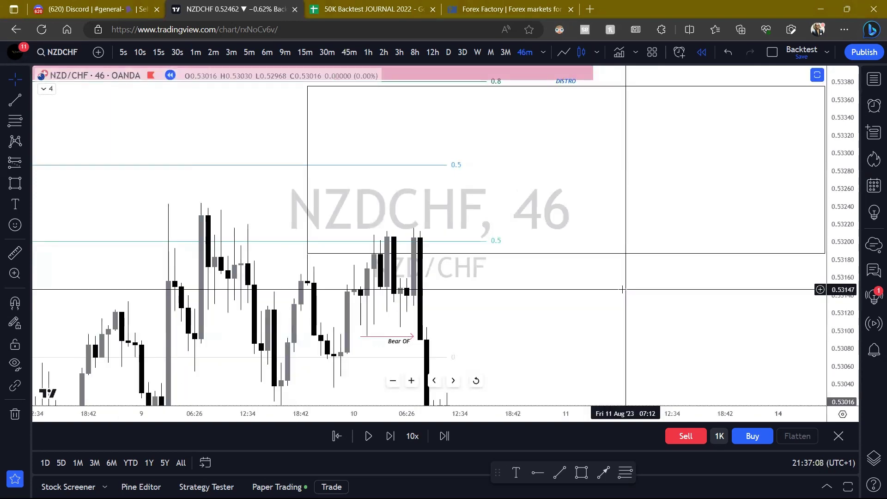
# Draw a Fibonacci retracement on the last bullish candle before the 10 August drop, from 0.53140 to 0.53205, and apply the saved 50% template.
pyautogui.moveTo(726, 295); pyautogui.dragTo(545, 250)
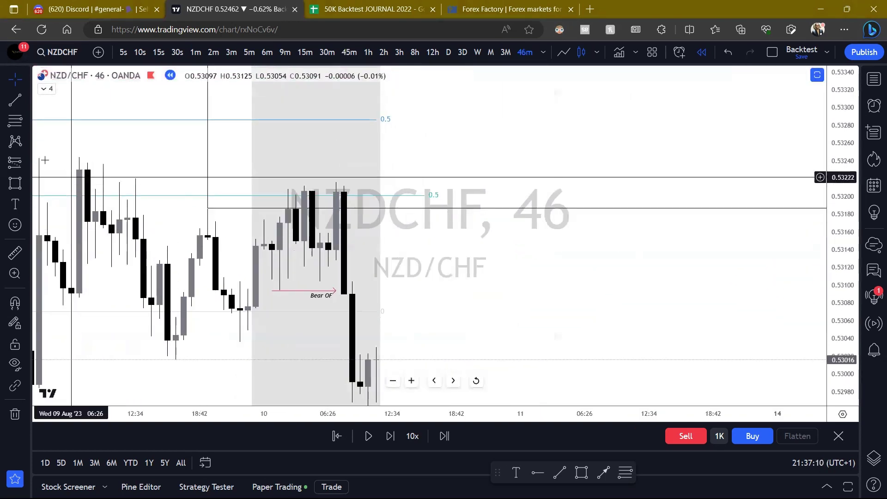
pyautogui.click(15, 121)
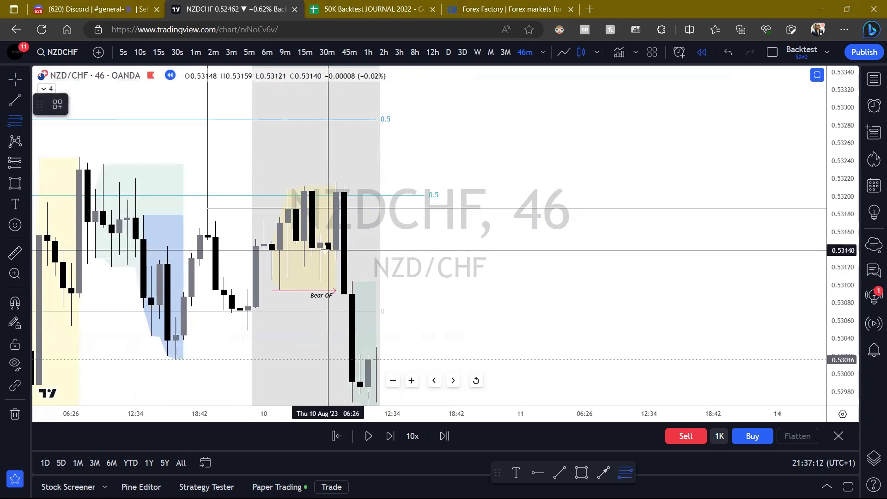
pyautogui.click(328, 250)
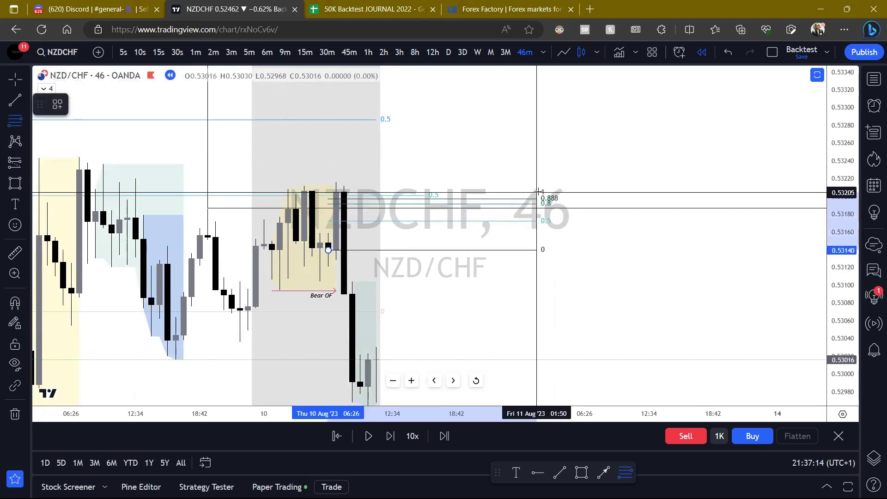
pyautogui.click(537, 191)
pyautogui.click(57, 105)
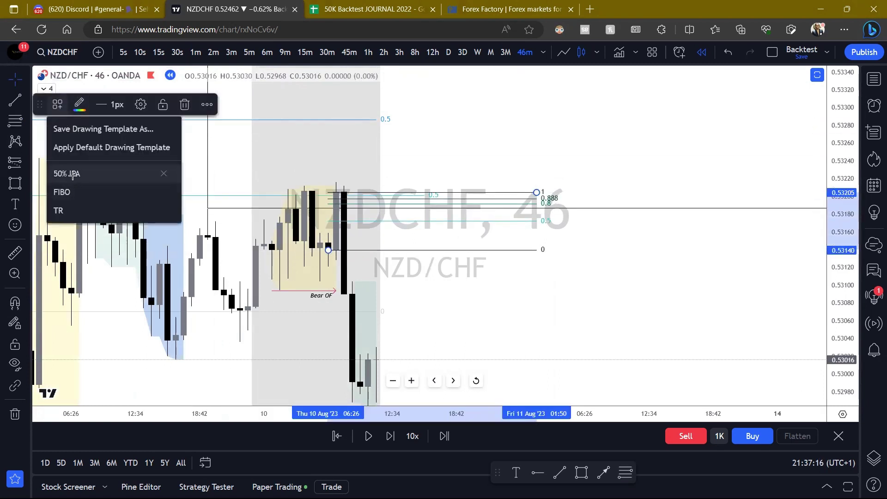
pyautogui.click(72, 175)
pyautogui.click(578, 285)
pyautogui.moveTo(528, 299); pyautogui.dragTo(552, 302)
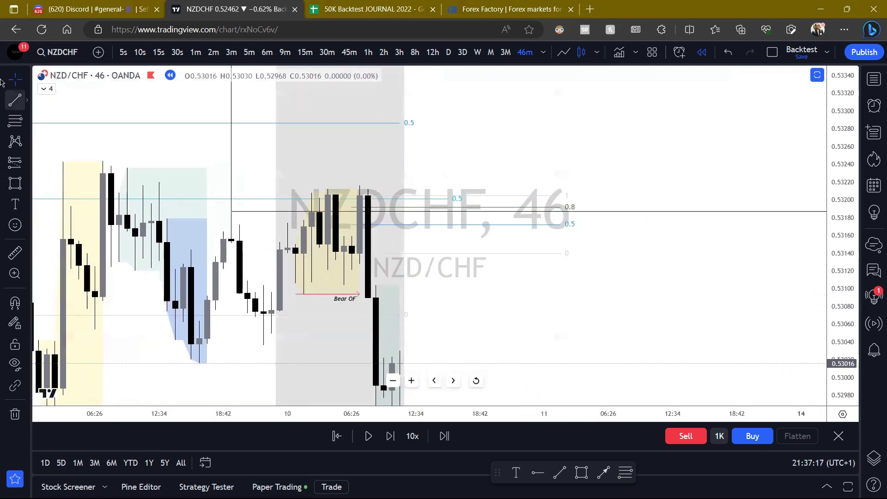
# Place a horizontal ray on the retracement's 0.8 level at 0.53192, starting at 07:12 on 10 August, with the STRUCTURE template.
pyautogui.click(27, 104)
pyautogui.click(73, 205)
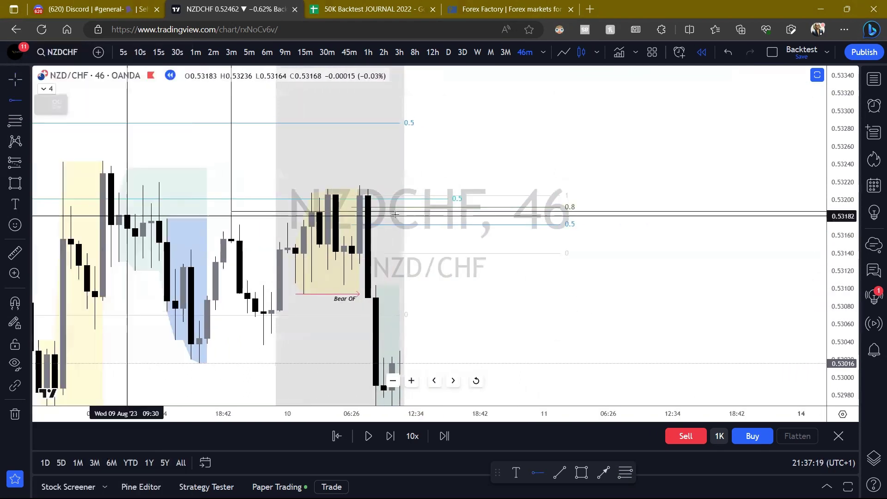
pyautogui.click(360, 207)
pyautogui.click(57, 104)
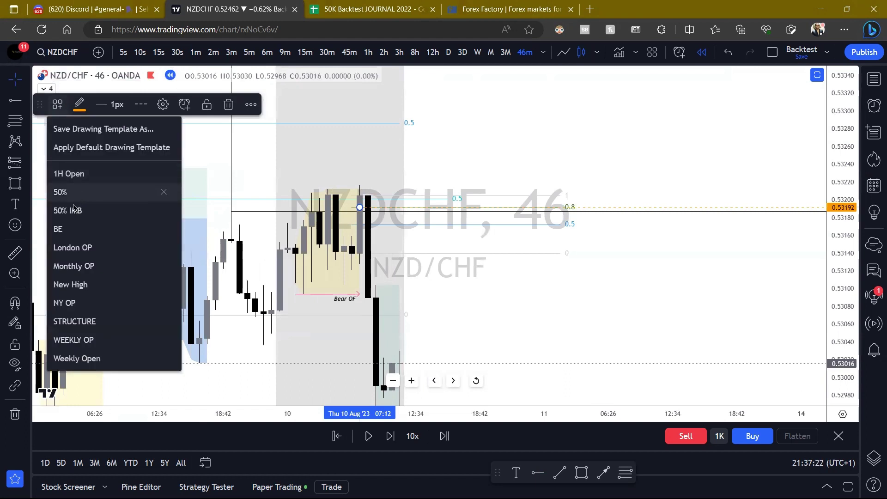
pyautogui.click(122, 321)
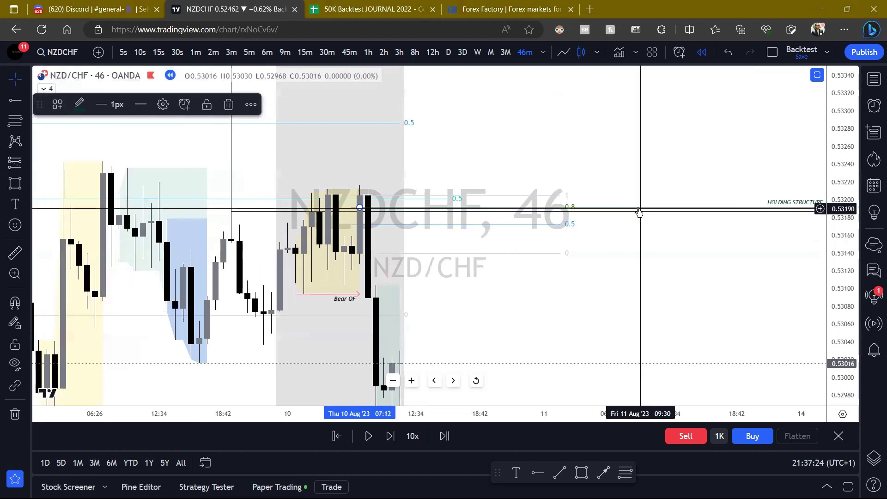
# Label the new ray "80% 46m" and delete the helper Fibonacci retracement.
pyautogui.doubleClick(638, 211)
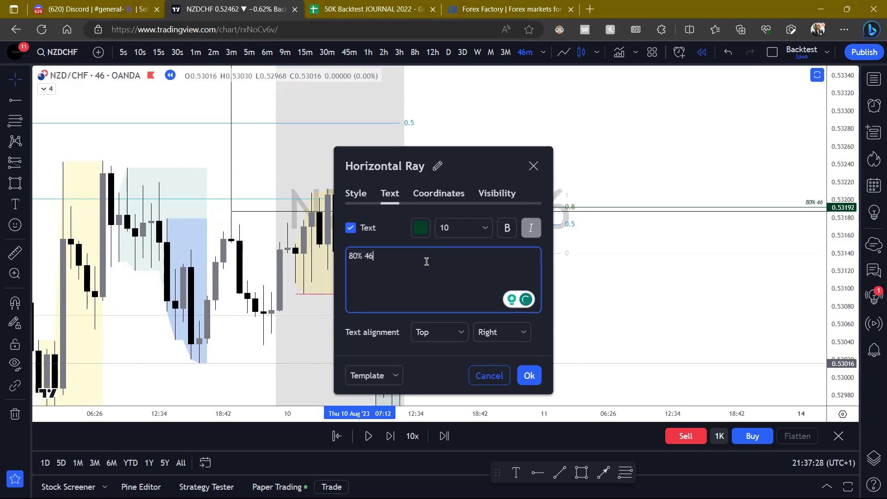
pyautogui.click(527, 374)
pyautogui.press('Delete')
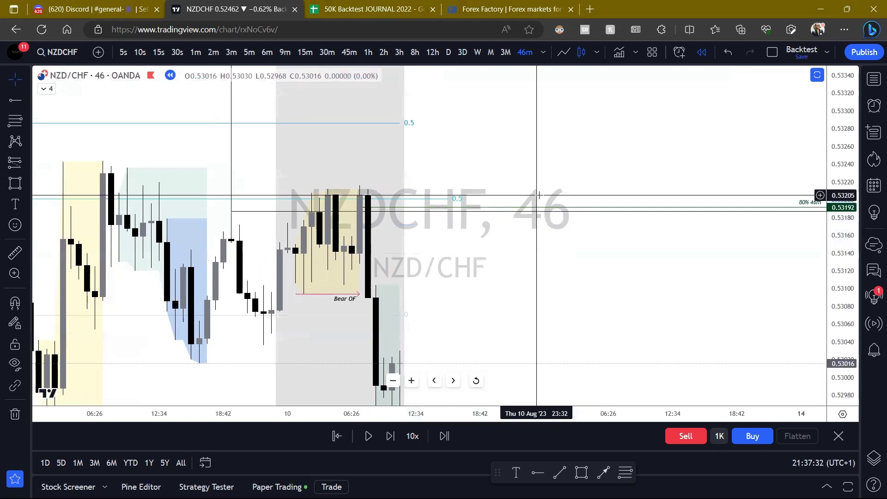
# Examine the start of the 10 August drop around the 80% 46m line on the 3-, 5-, 6- and 2-minute timeframes.
pyautogui.click(232, 52)
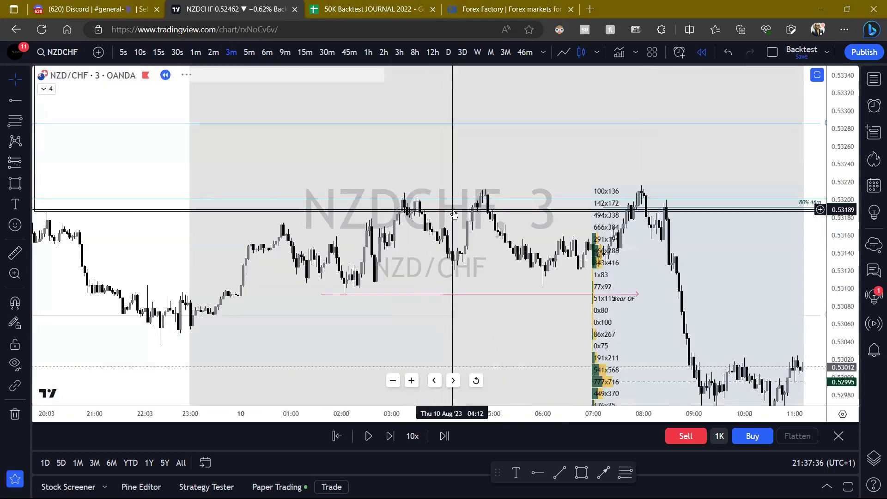
pyautogui.scroll(5, 454, 214)
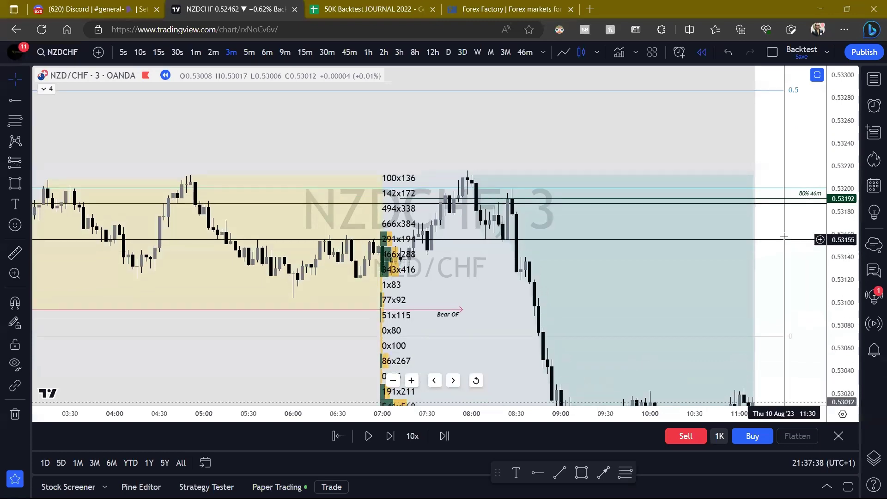
pyautogui.moveTo(784, 237); pyautogui.dragTo(738, 264)
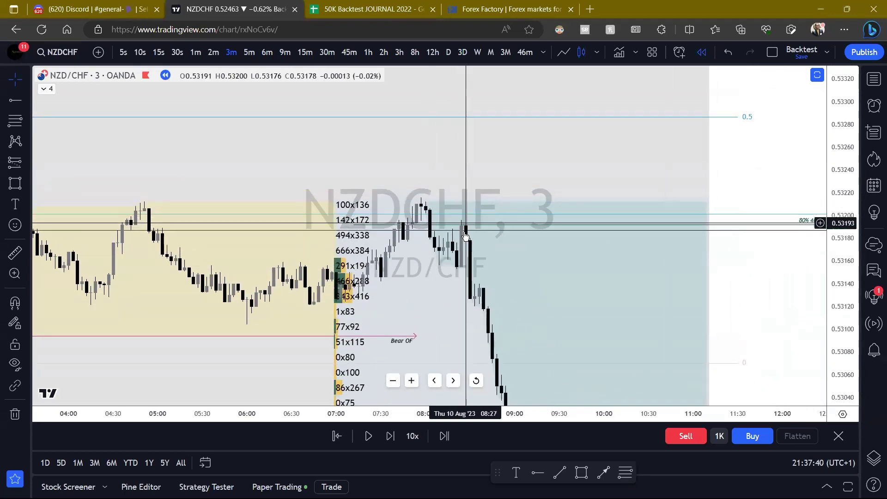
pyautogui.moveTo(781, 267)
pyautogui.mouseDown()
pyautogui.moveTo(656, 265)
pyautogui.moveTo(771, 265)
pyautogui.mouseUp()
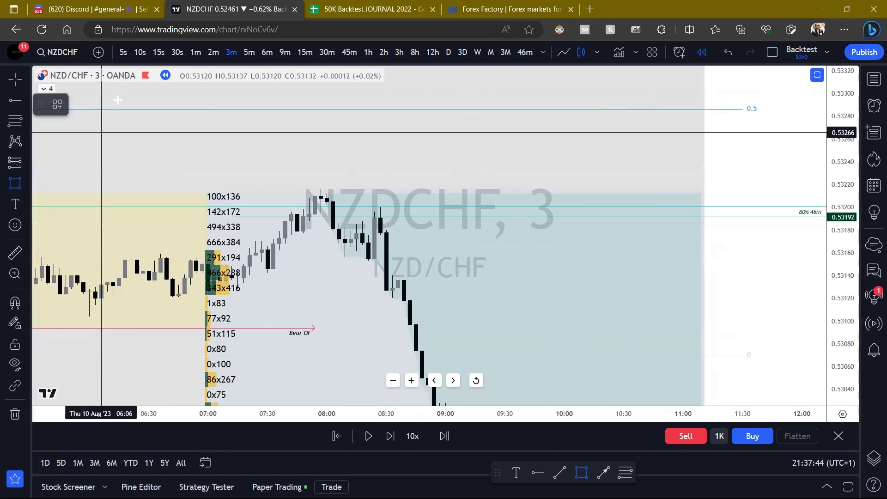
pyautogui.click(248, 52)
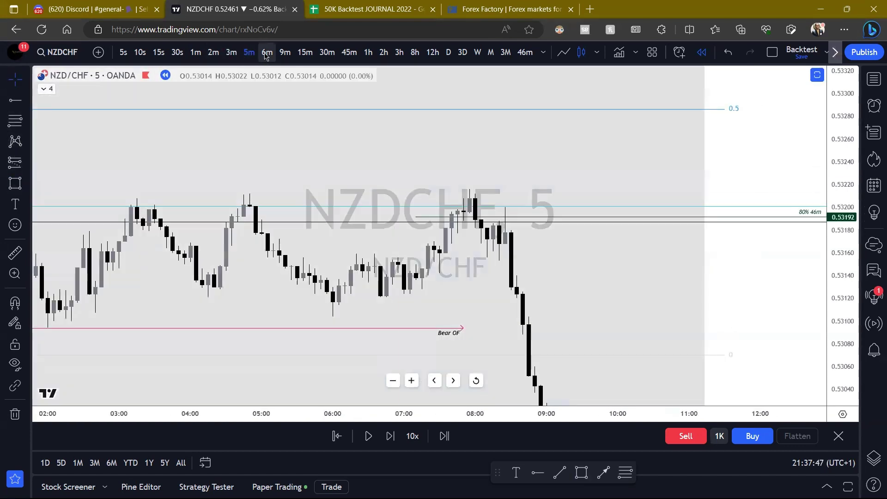
pyautogui.click(266, 53)
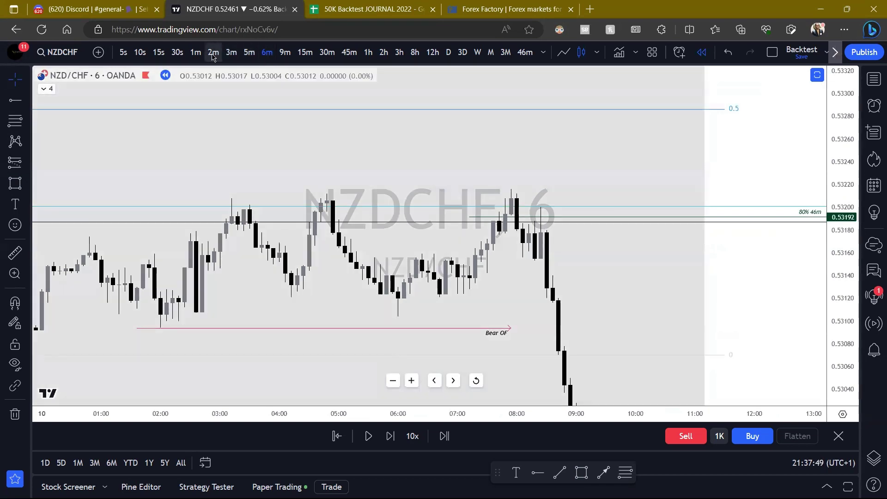
pyautogui.click(213, 53)
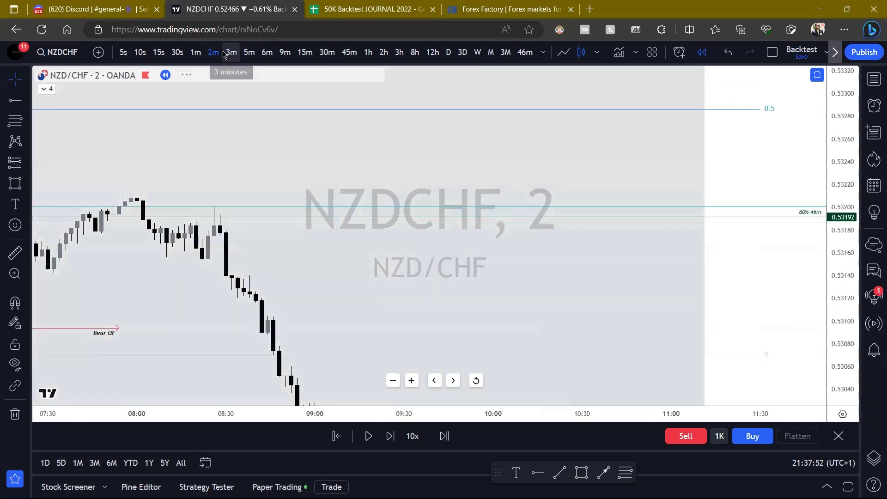
# On the 3-minute chart, box the imbalance between 0.53176 and 0.53140 from 08:24 to 14:18 and apply the IMB template.
pyautogui.click(230, 52)
pyautogui.click(15, 183)
pyautogui.moveTo(374, 235)
pyautogui.mouseDown()
pyautogui.moveTo(594, 275)
pyautogui.moveTo(648, 274)
pyautogui.mouseUp()
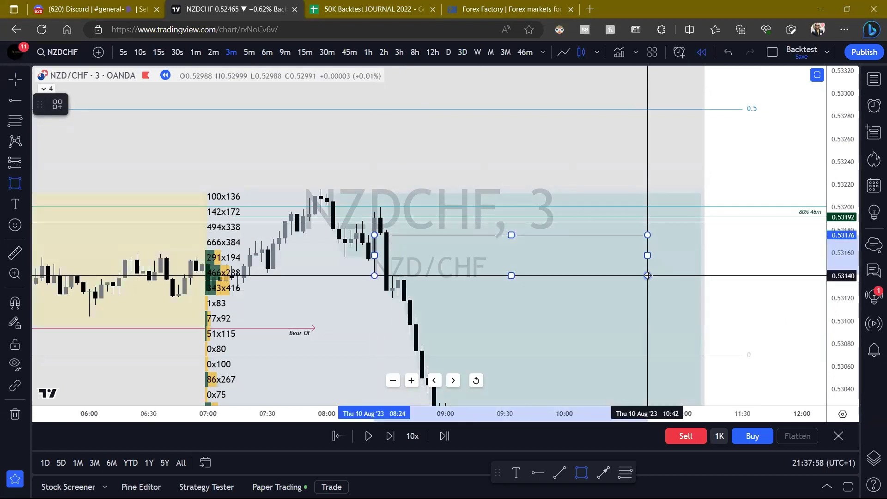
pyautogui.moveTo(647, 274); pyautogui.dragTo(767, 255)
pyautogui.hscroll(5, 693, 254)
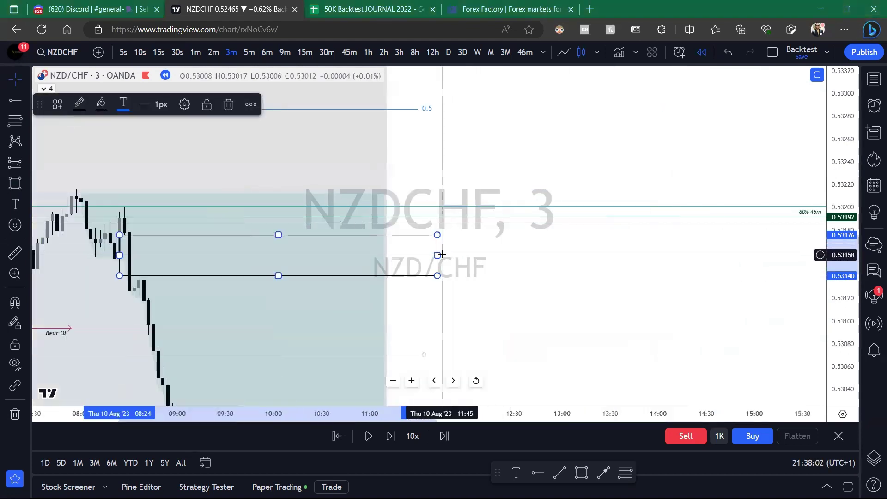
pyautogui.moveTo(438, 255); pyautogui.dragTo(689, 252)
pyautogui.click(51, 106)
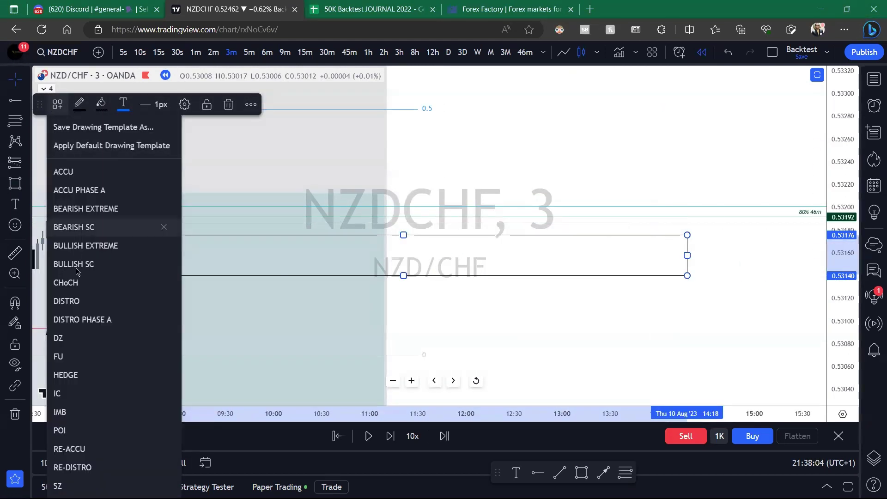
pyautogui.click(64, 413)
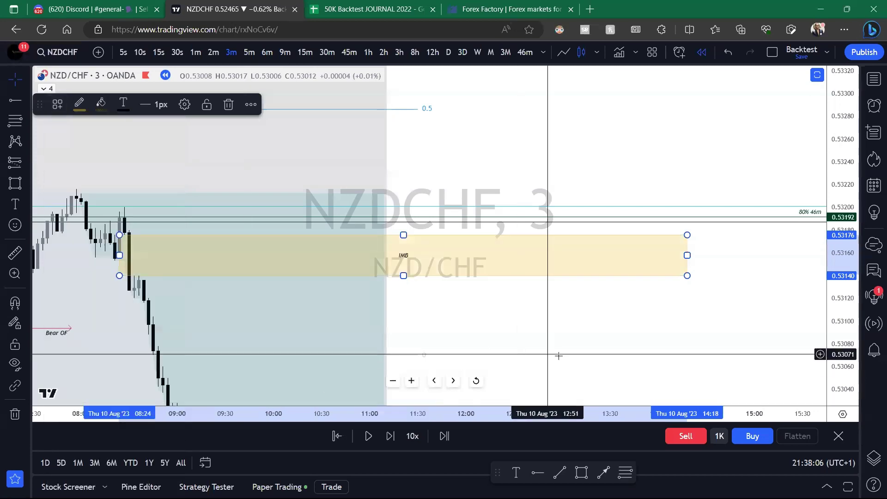
# Draw a Fibonacci retracement over the 10 August range from the 0.53094 low to the 0.53216 high.
pyautogui.scroll(-5, 561, 356)
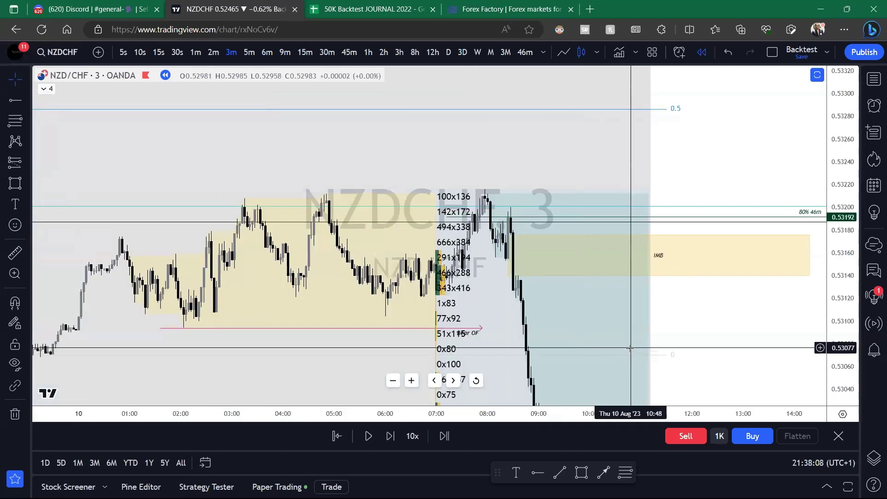
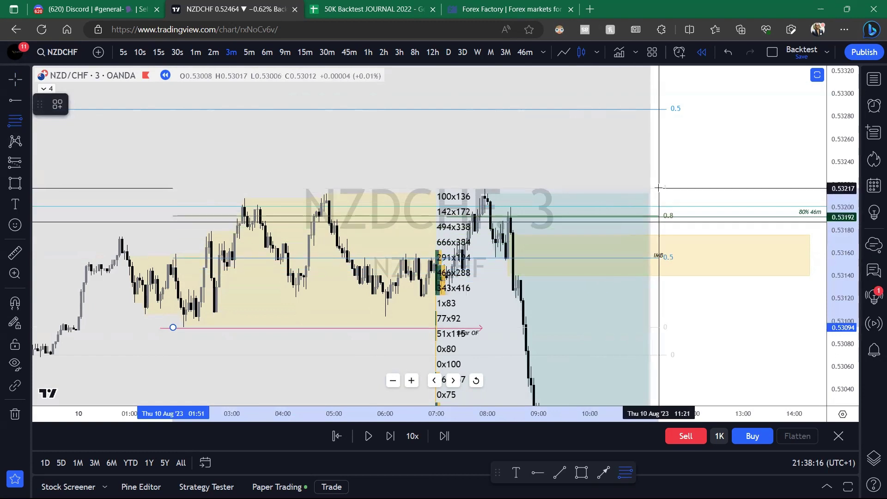
pyautogui.moveTo(658, 188); pyautogui.dragTo(659, 188)
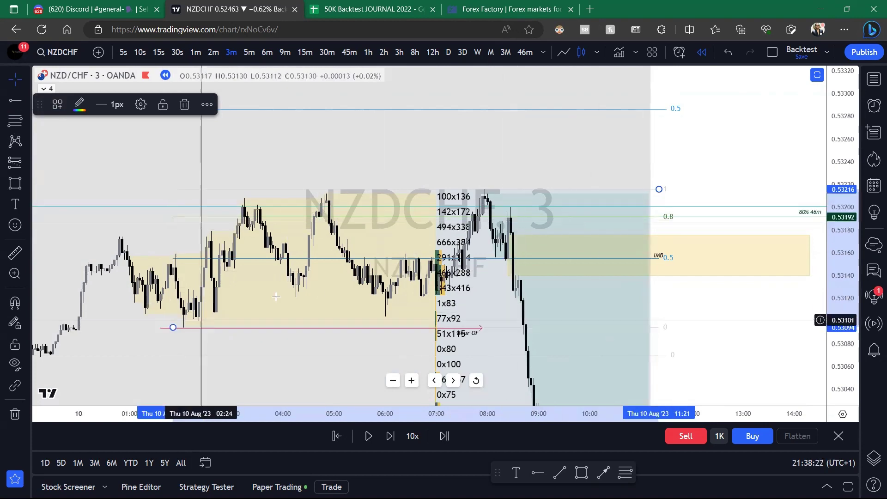
pyautogui.scroll(-3, 601, 240)
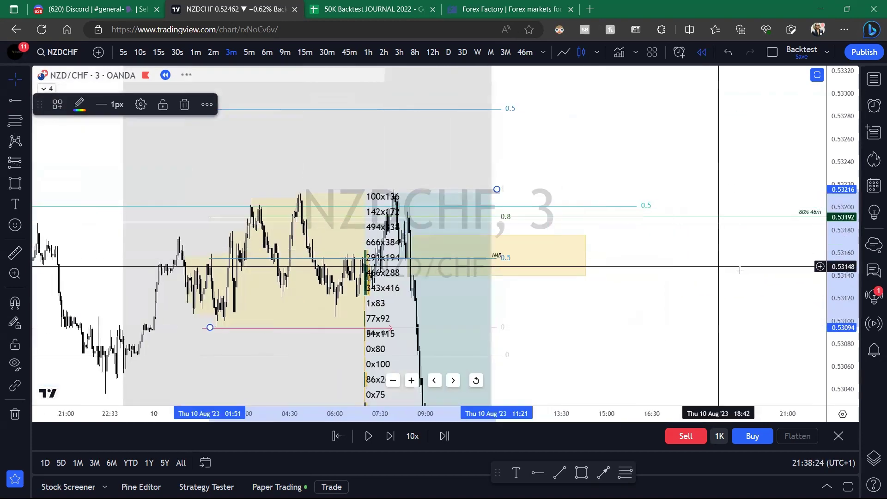
# Add a short position entering at the 80% 46m line, with the stop 0.00024 above it and the target at 0.52902.
pyautogui.scroll(-3, 721, 256)
pyautogui.scroll(-5, 858, 266)
pyautogui.moveTo(683, 277)
pyautogui.mouseDown()
pyautogui.moveTo(799, 279)
pyautogui.moveTo(567, 234)
pyautogui.mouseUp()
pyautogui.scroll(-2, 657, 258)
pyautogui.moveTo(721, 255); pyautogui.dragTo(476, 254)
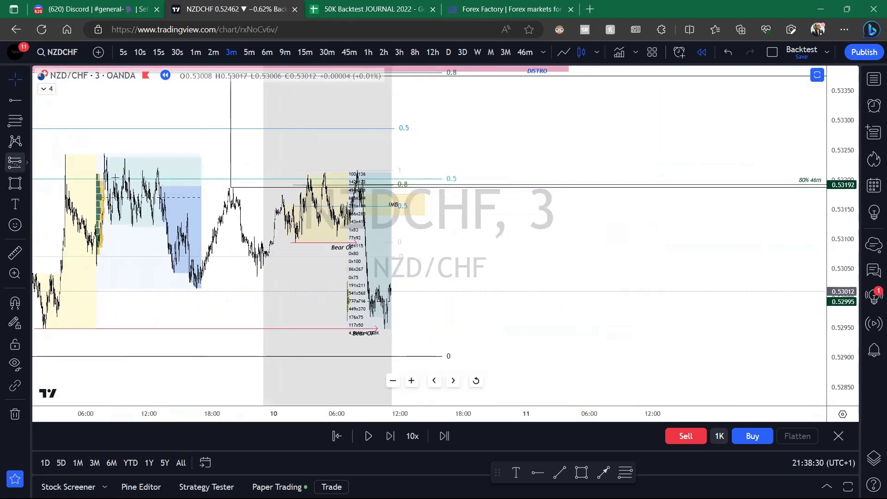
pyautogui.click(464, 184)
pyautogui.moveTo(467, 150)
pyautogui.mouseDown()
pyautogui.moveTo(456, 219)
pyautogui.moveTo(504, 169)
pyautogui.mouseUp()
pyautogui.moveTo(522, 238); pyautogui.dragTo(520, 347)
pyautogui.moveTo(495, 313); pyautogui.dragTo(546, 249)
pyautogui.moveTo(573, 283); pyautogui.dragTo(573, 315)
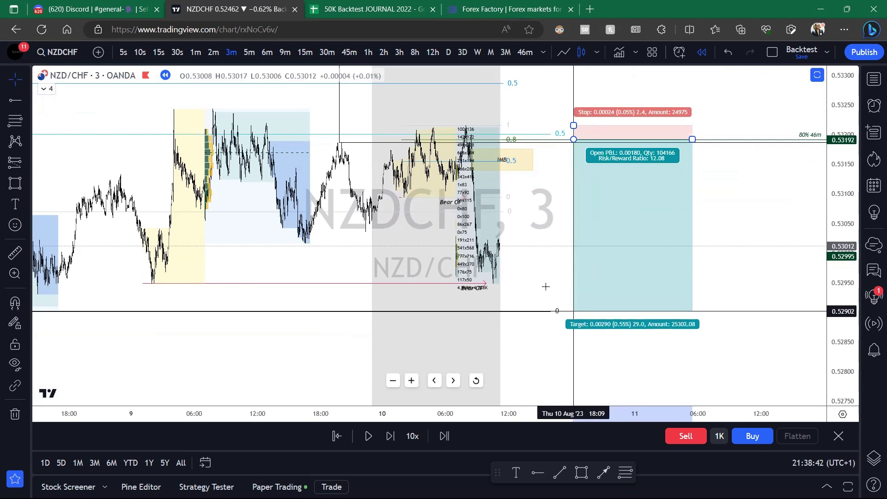
pyautogui.click(544, 284)
pyautogui.scroll(-5, 543, 281)
pyautogui.moveTo(493, 309); pyautogui.dragTo(468, 352)
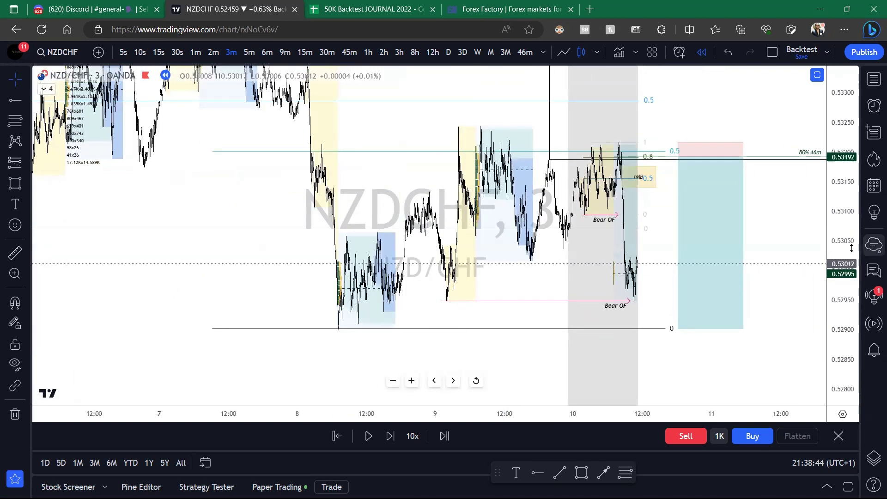
pyautogui.moveTo(851, 249); pyautogui.dragTo(851, 295)
pyautogui.moveTo(780, 233); pyautogui.dragTo(688, 280)
pyautogui.scroll(3, 696, 265)
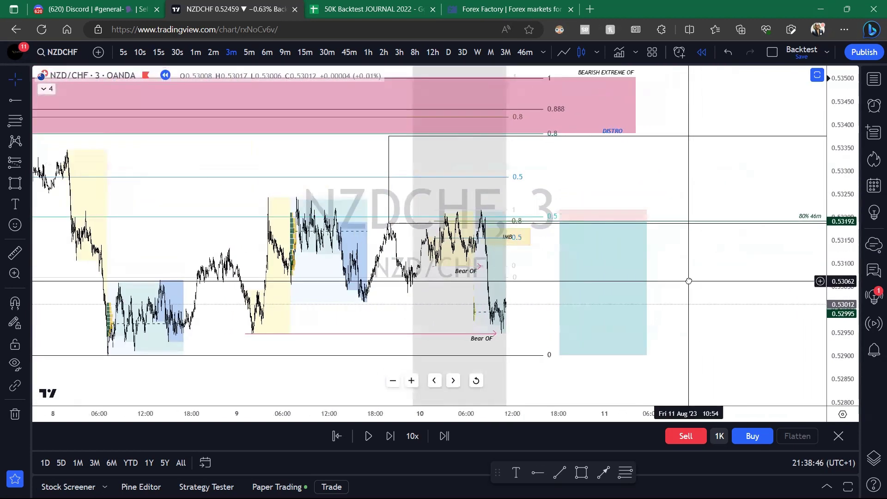
# Sketch the bearish leg freehand, circling the 7 August high near 0.53500 and the 8 August low near 0.52900 and joining them.
pyautogui.moveTo(543, 183); pyautogui.dragTo(505, 254)
pyautogui.scroll(-3, 541, 223)
pyautogui.moveTo(541, 222); pyautogui.dragTo(453, 206)
pyautogui.moveTo(845, 178); pyautogui.dragTo(846, 252)
pyautogui.moveTo(631, 234); pyautogui.dragTo(689, 234)
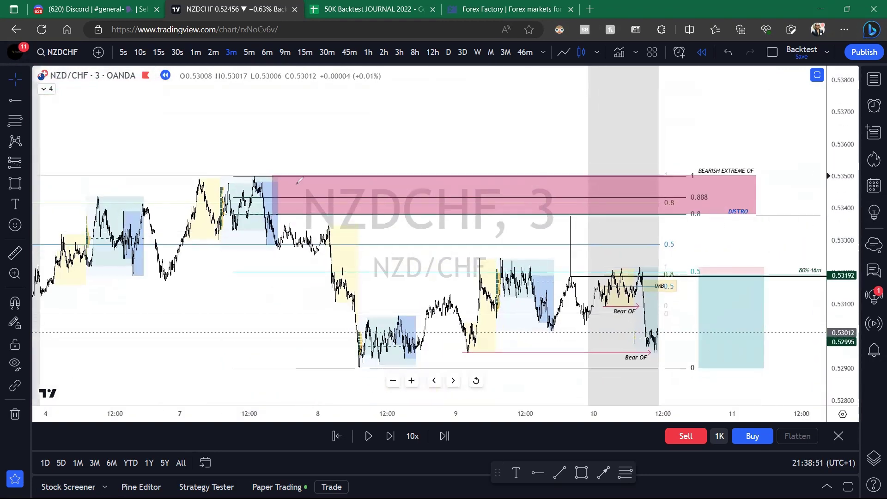
pyautogui.moveTo(267, 175); pyautogui.dragTo(260, 176)
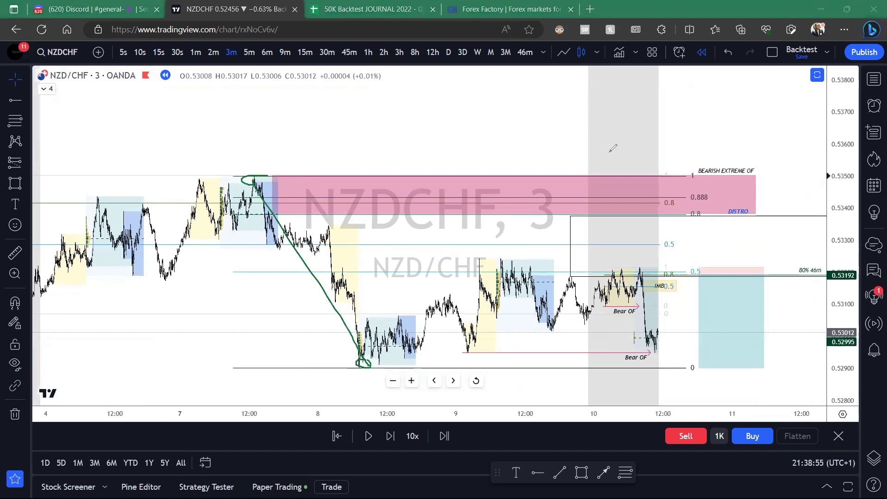
# Run the bar replay on the 3-minute chart until price tests the 80% 46m line on 10 August, and pause it.
pyautogui.scroll(3, 441, 309)
pyautogui.moveTo(482, 320); pyautogui.dragTo(515, 359)
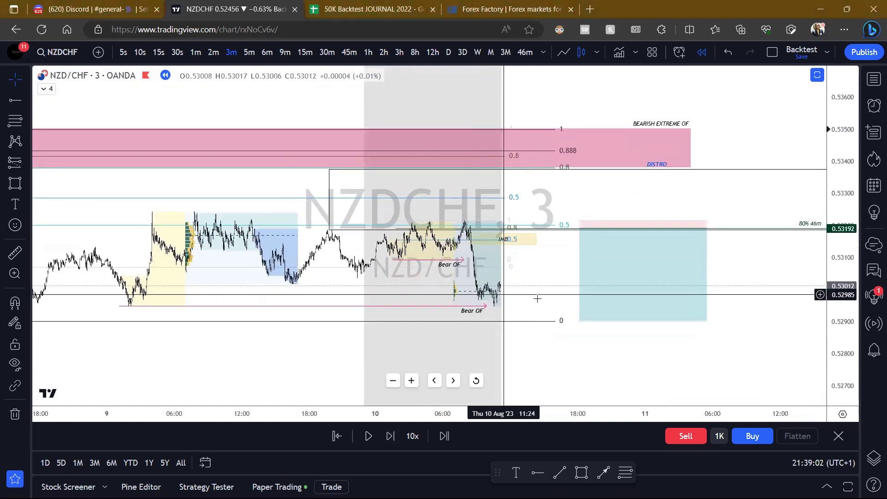
pyautogui.moveTo(536, 299); pyautogui.dragTo(543, 299)
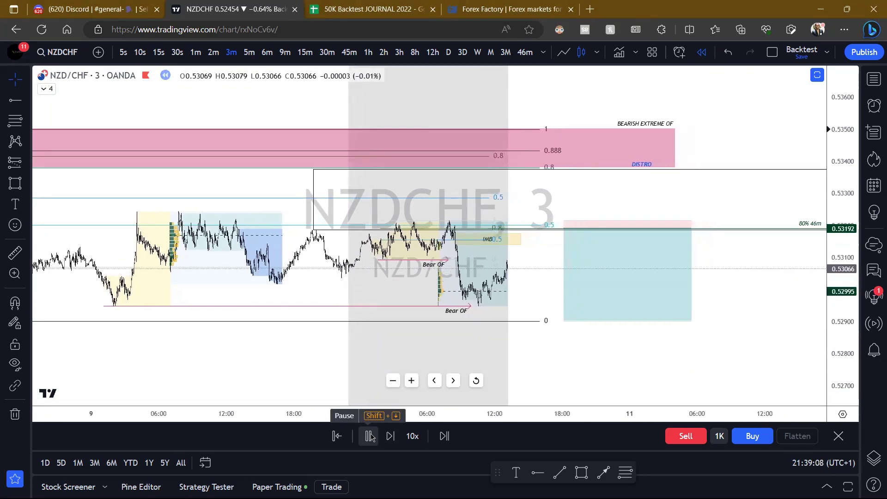
pyautogui.click(370, 436)
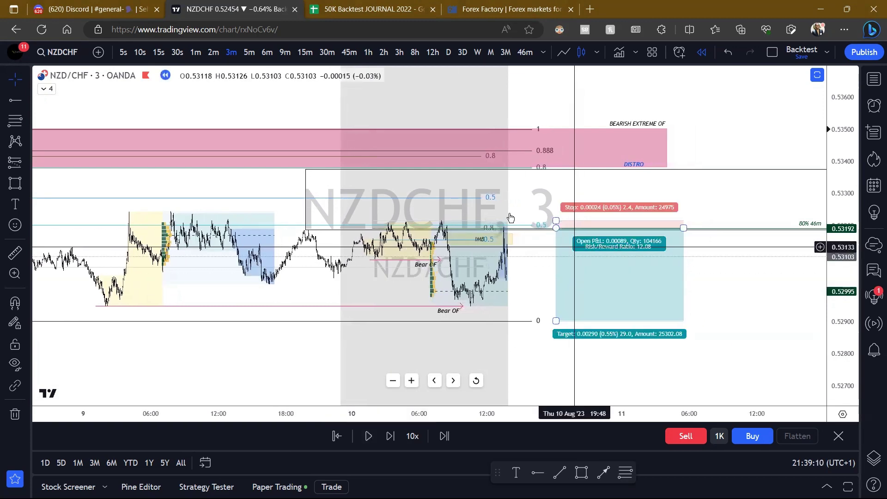
# On the 1-minute chart, rewind the replay to about 13:33 on 10 August, just after the 13:30 spike.
pyautogui.click(202, 54)
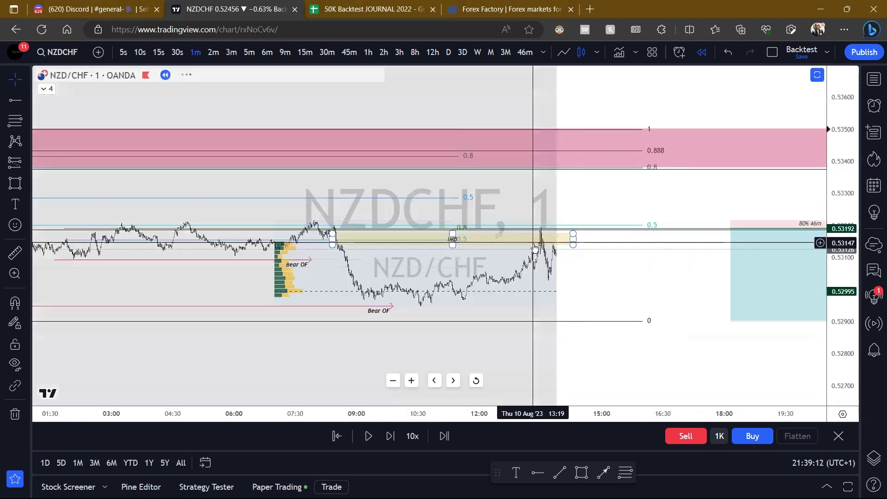
pyautogui.scroll(3, 808, 295)
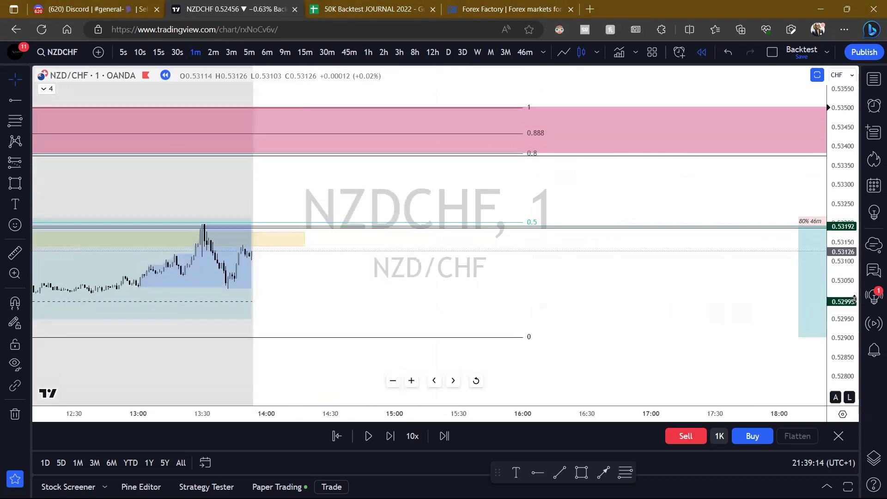
pyautogui.scroll(-3, 723, 278)
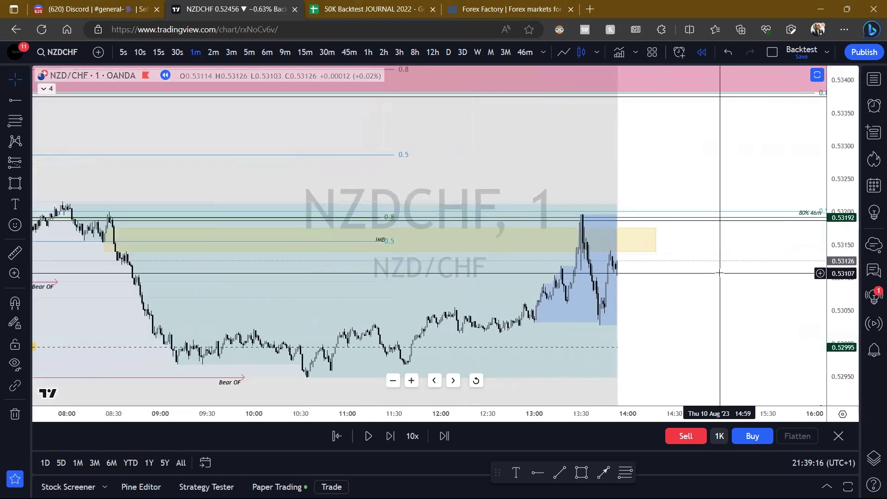
pyautogui.click(336, 434)
pyautogui.click(617, 274)
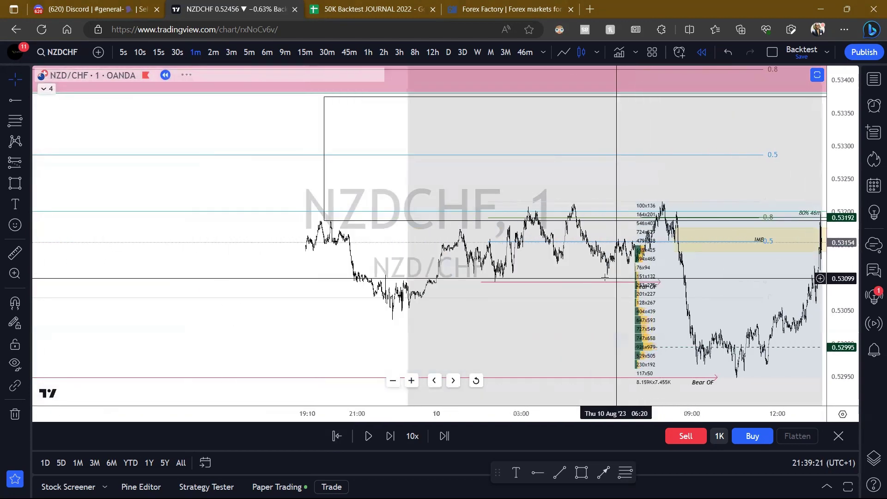
# Widen the short position's stop level to about 0.5322, keeping the entry at the 80% 46m line.
pyautogui.moveTo(605, 277); pyautogui.dragTo(432, 277)
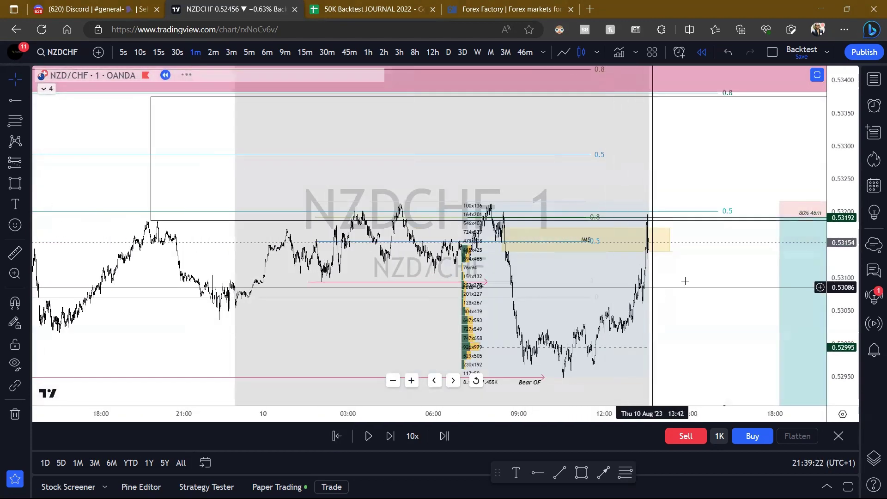
pyautogui.hscroll(3, 573, 215)
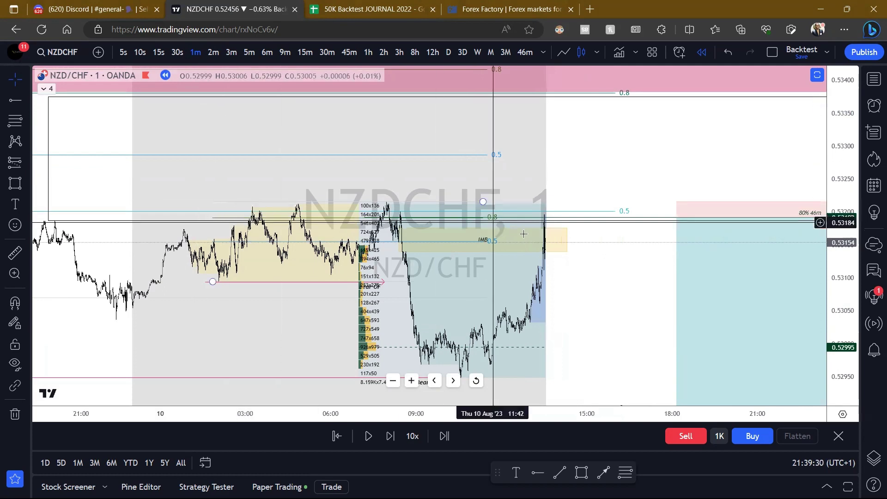
pyautogui.scroll(8, 508, 236)
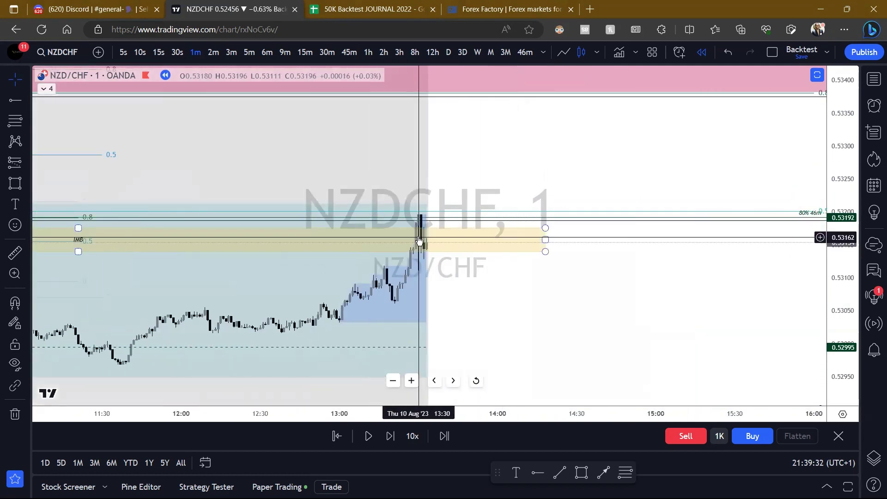
pyautogui.hscroll(5, 418, 216)
pyautogui.scroll(-4, 418, 215)
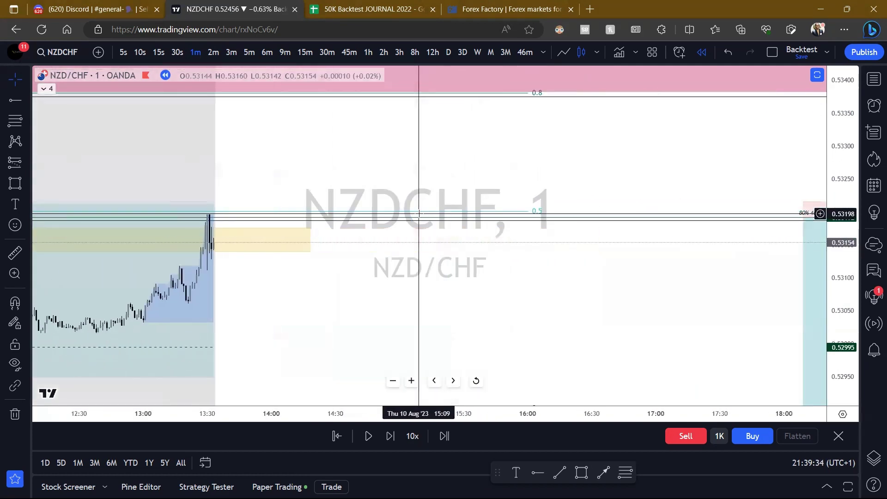
pyautogui.hscroll(3, 419, 220)
pyautogui.scroll(-3, 647, 224)
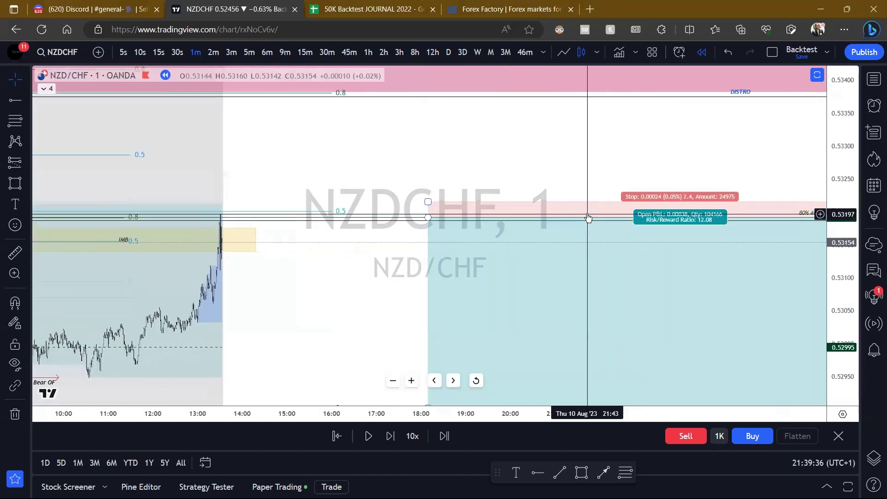
pyautogui.doubleClick(588, 217)
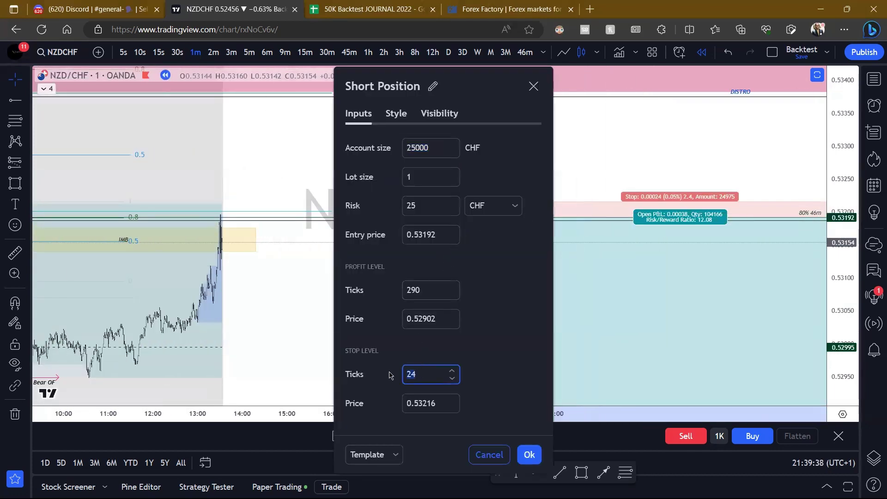
pyautogui.click(295, 299)
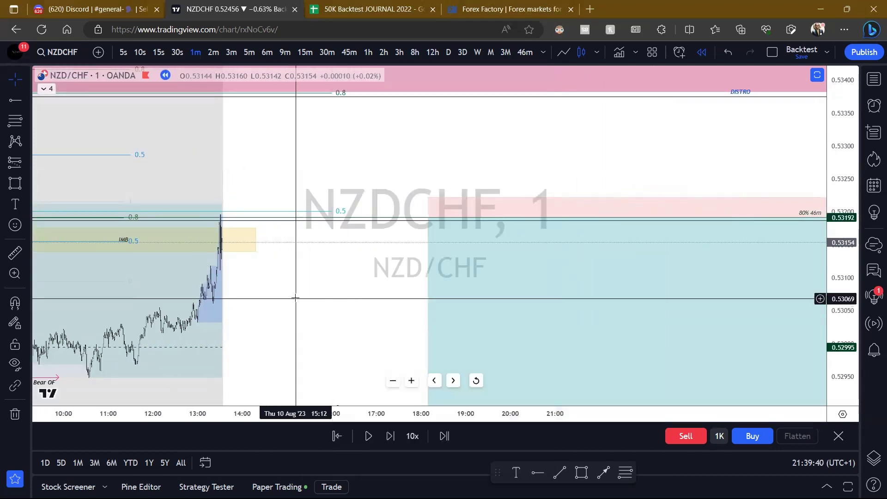
# Examine how the 13:30 spike reacts around the 80% 46m line and the IMB box on the 1-minute chart.
pyautogui.scroll(5, 290, 216)
pyautogui.hscroll(-5, 301, 218)
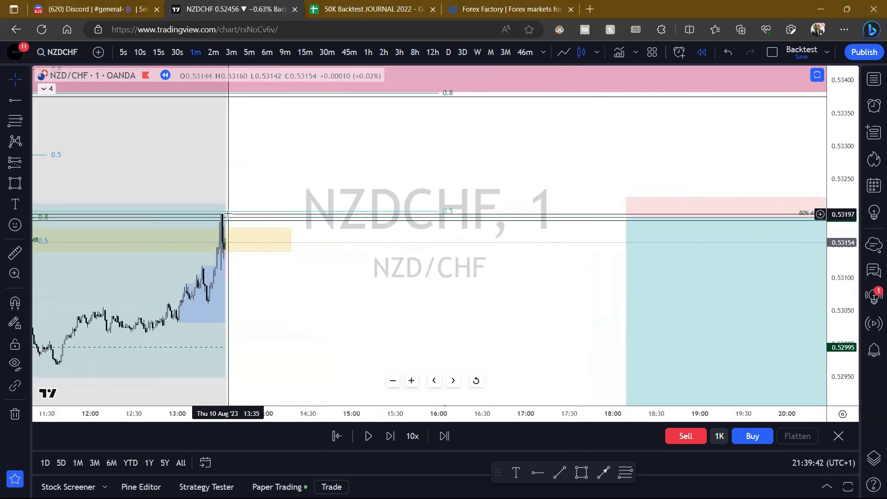
pyautogui.scroll(-3, 227, 214)
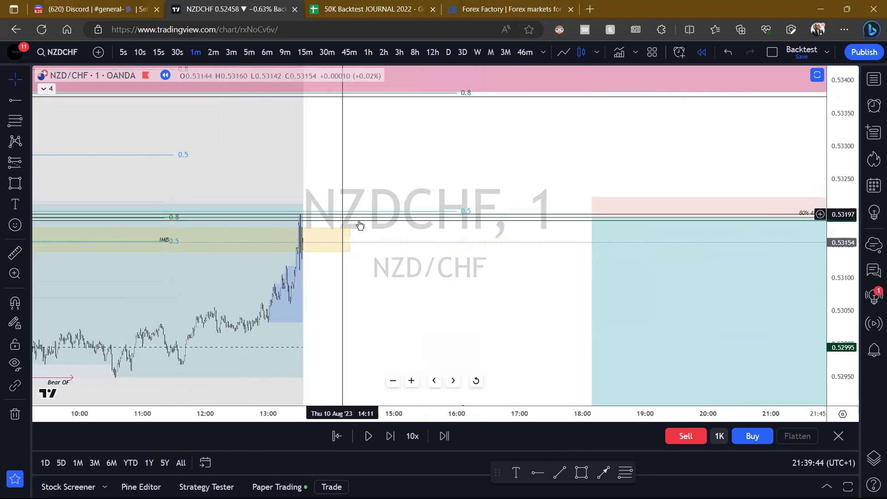
pyautogui.scroll(-4, 360, 225)
pyautogui.hscroll(3, 393, 238)
pyautogui.scroll(4, 374, 233)
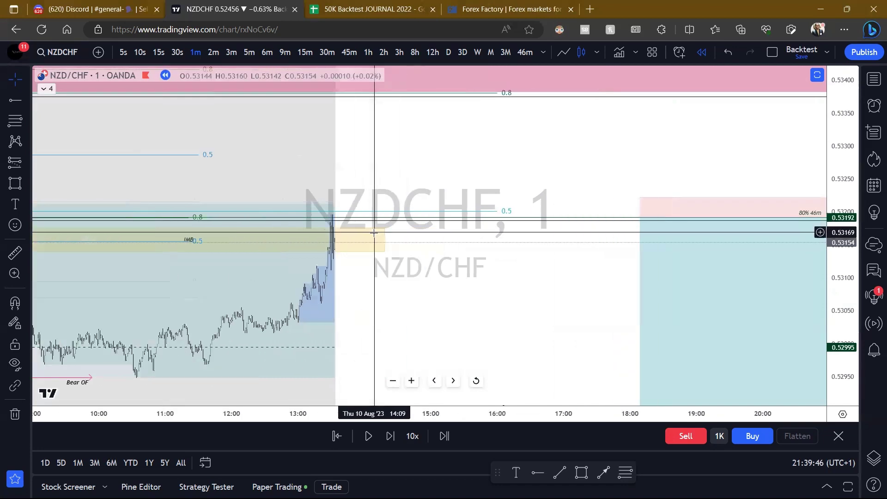
pyautogui.scroll(2, 376, 233)
pyautogui.scroll(1, 376, 238)
pyautogui.hscroll(-5, 377, 231)
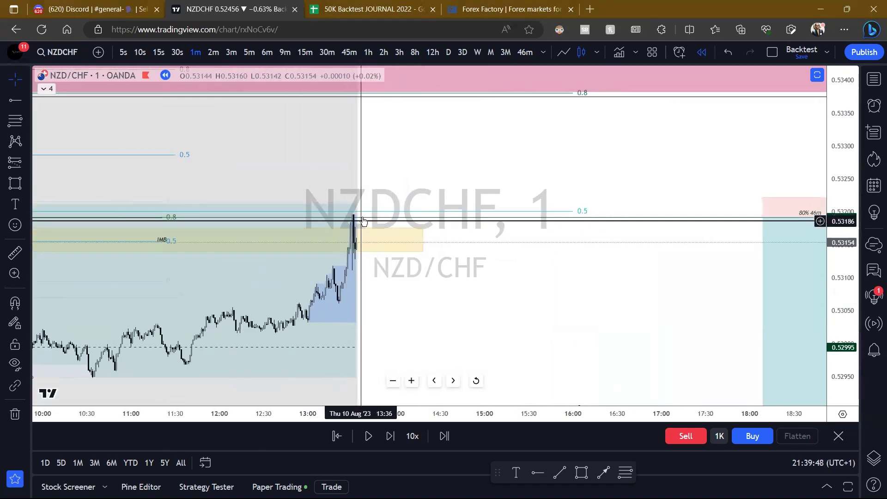
# Sketch a freehand arrow above the 10 August morning highs, running from about 03:00 to beyond the replayed candles.
pyautogui.scroll(-4, 370, 233)
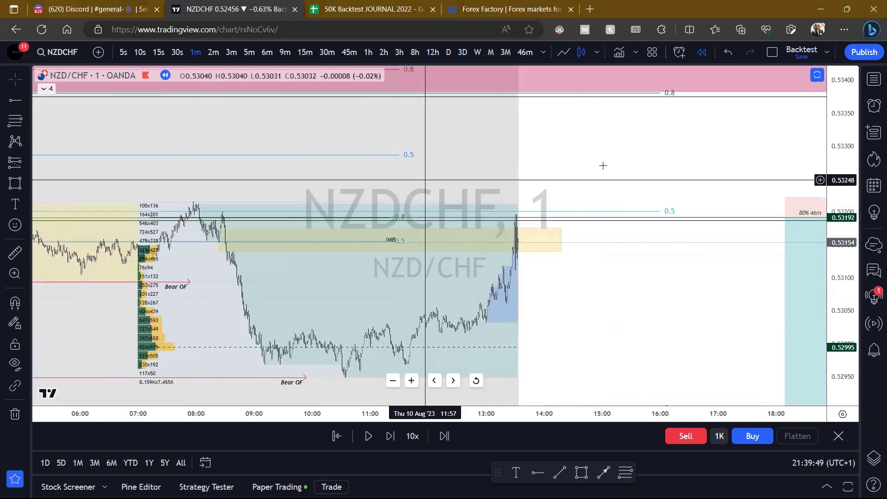
pyautogui.scroll(-5, 603, 166)
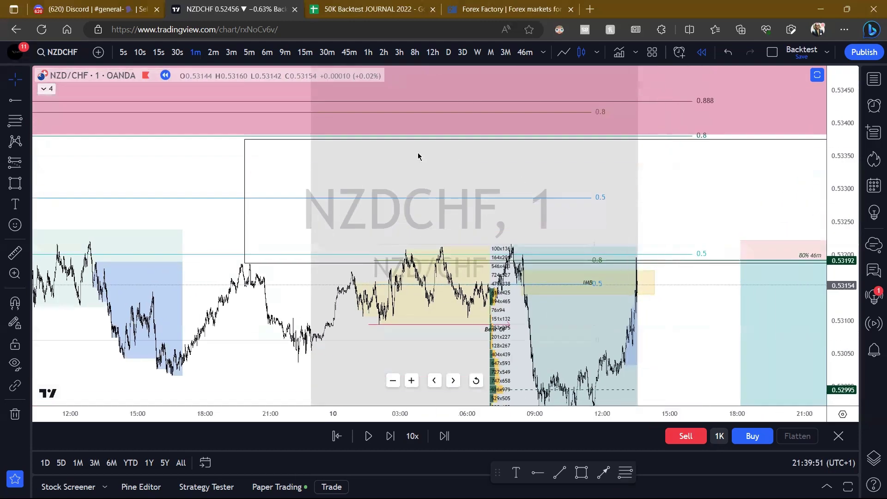
pyautogui.moveTo(678, 204); pyautogui.dragTo(697, 234)
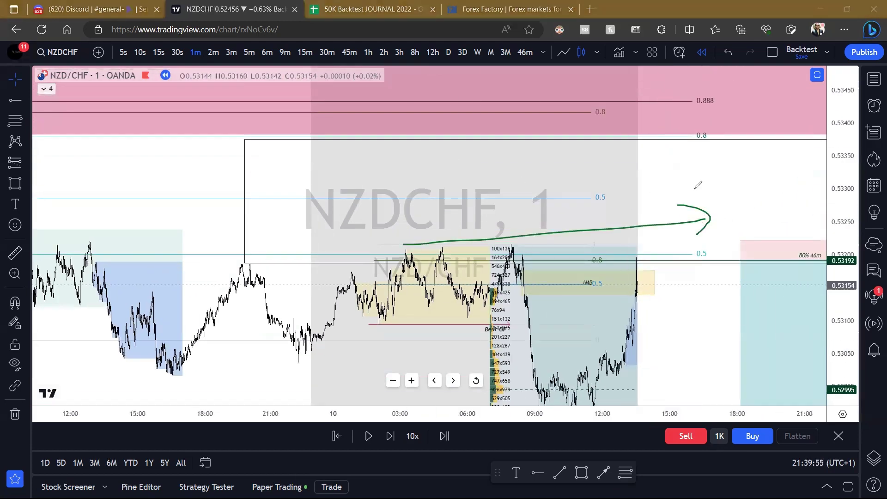
# Examine the 13:30 spike and the rise leading into it on the 30-second timeframe.
pyautogui.scroll(6, 624, 208)
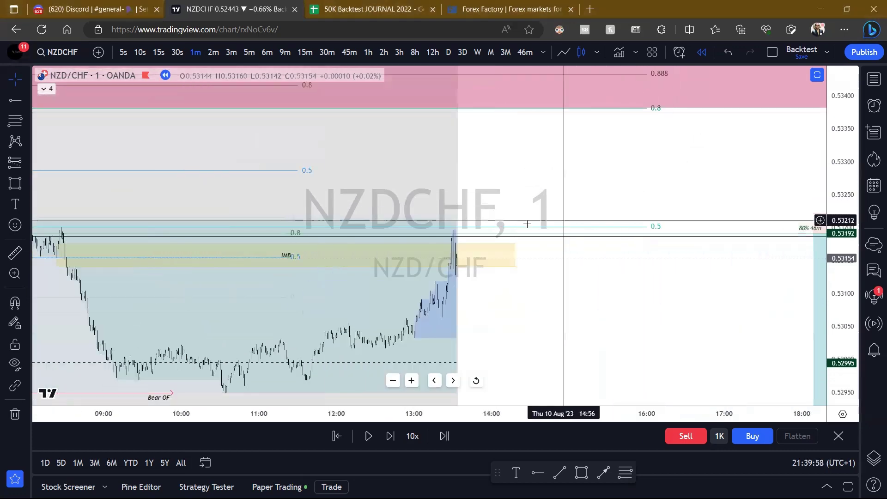
pyautogui.scroll(-5, 524, 209)
pyautogui.scroll(5, 567, 216)
pyautogui.click(177, 52)
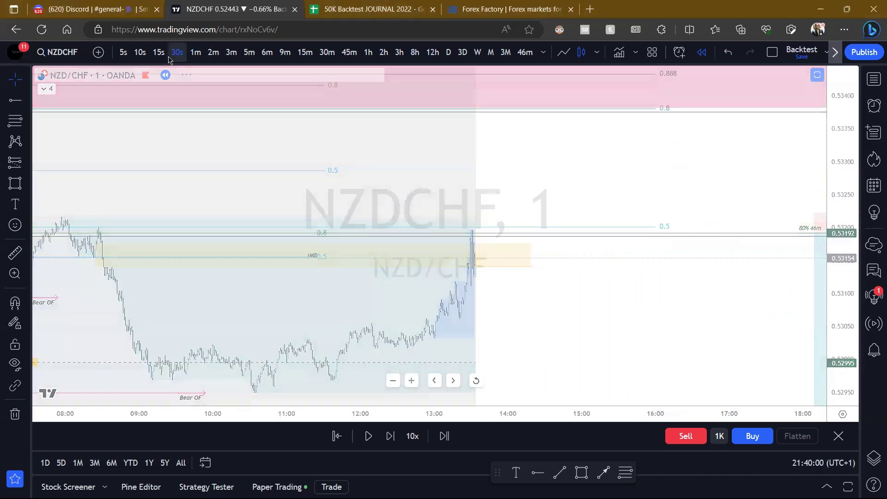
pyautogui.scroll(8, 563, 235)
pyautogui.hscroll(-5, 565, 243)
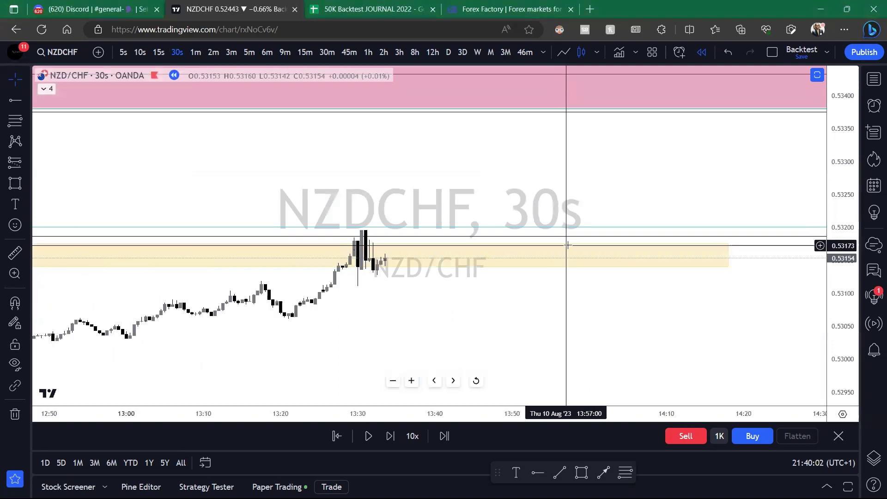
pyautogui.scroll(2, 569, 249)
pyautogui.scroll(2, 852, 293)
pyautogui.hscroll(-2, 668, 289)
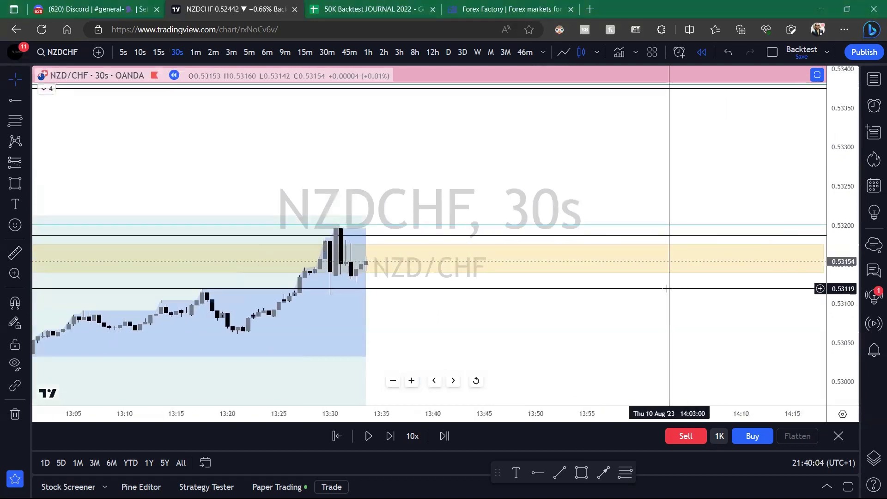
# Sketch a freehand arrow on the 30-second chart extending forward from the swing low at about 13:20.
pyautogui.scroll(-6, 667, 289)
pyautogui.scroll(-1, 678, 298)
pyautogui.moveTo(762, 316); pyautogui.dragTo(593, 292)
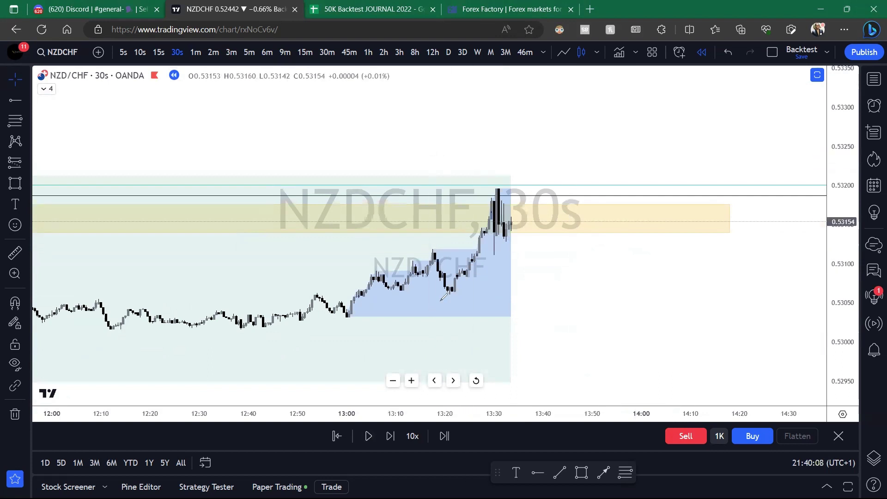
pyautogui.moveTo(445, 293); pyautogui.dragTo(550, 296)
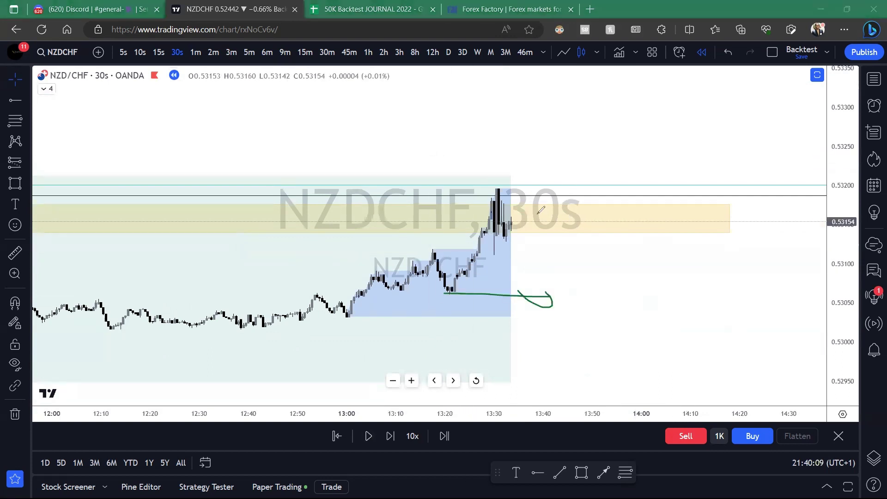
# Return to the 1-minute chart and run the replay through the drop and pullback, pausing at about 13:58.
pyautogui.click(196, 52)
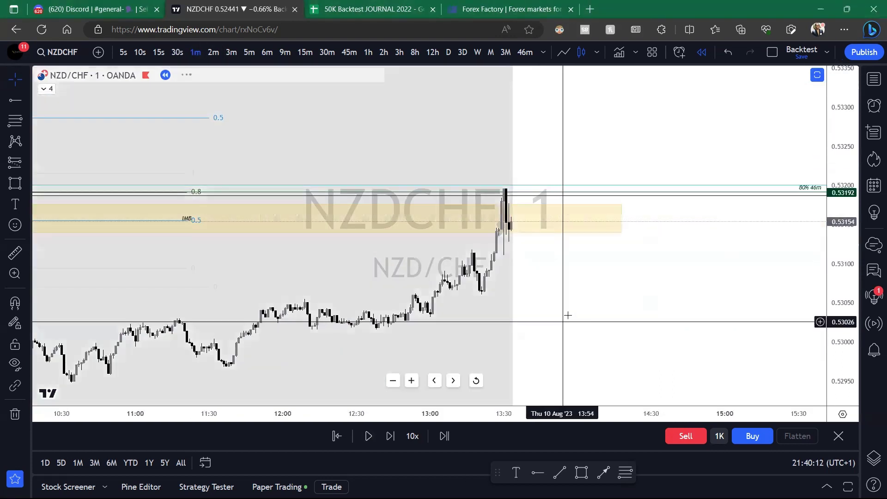
pyautogui.click(369, 437)
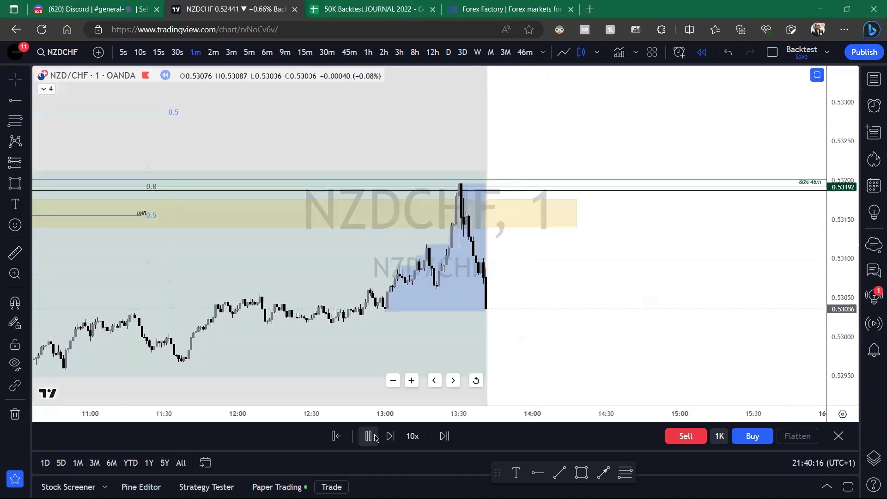
pyautogui.click(368, 438)
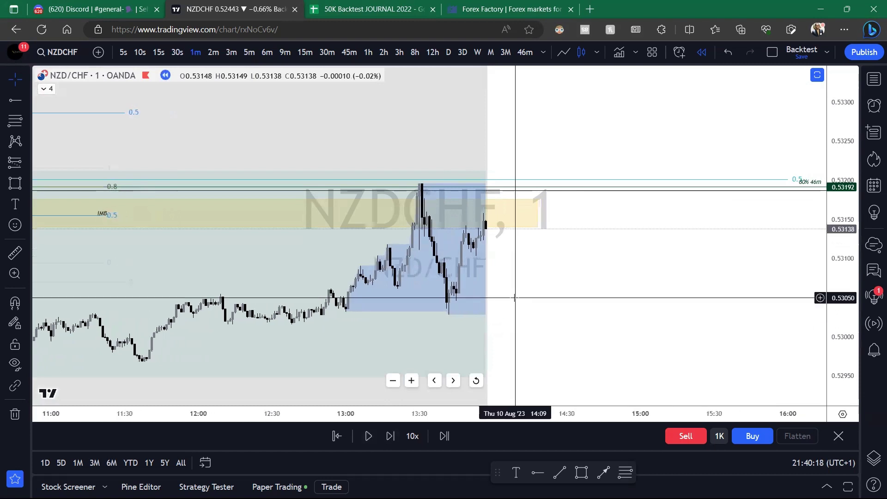
# Draw a Fibonacci retracement from the 0.53062 swing low to the 0.53196 high, and switch to the 15-second chart.
pyautogui.moveTo(571, 301); pyautogui.dragTo(543, 316)
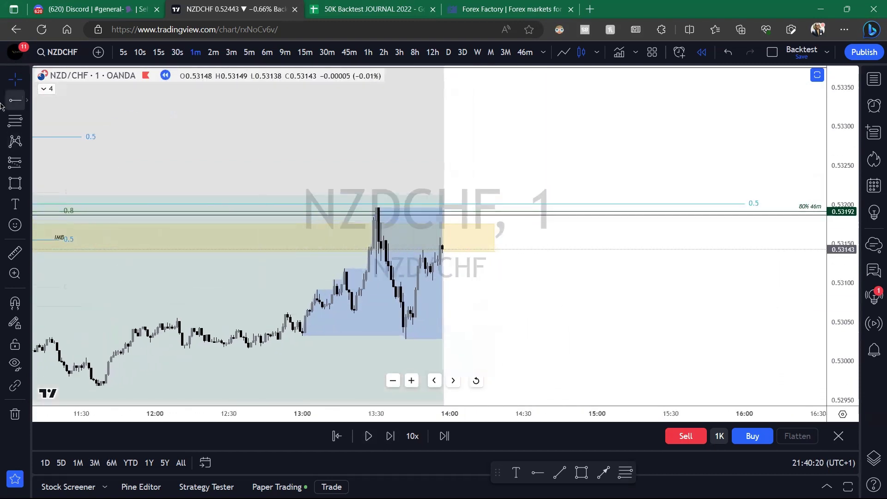
pyautogui.click(341, 313)
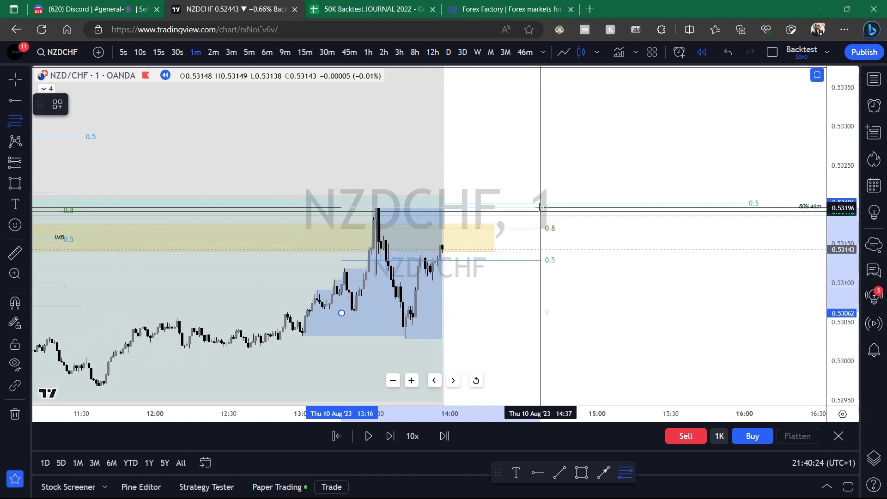
pyautogui.click(540, 208)
pyautogui.click(159, 52)
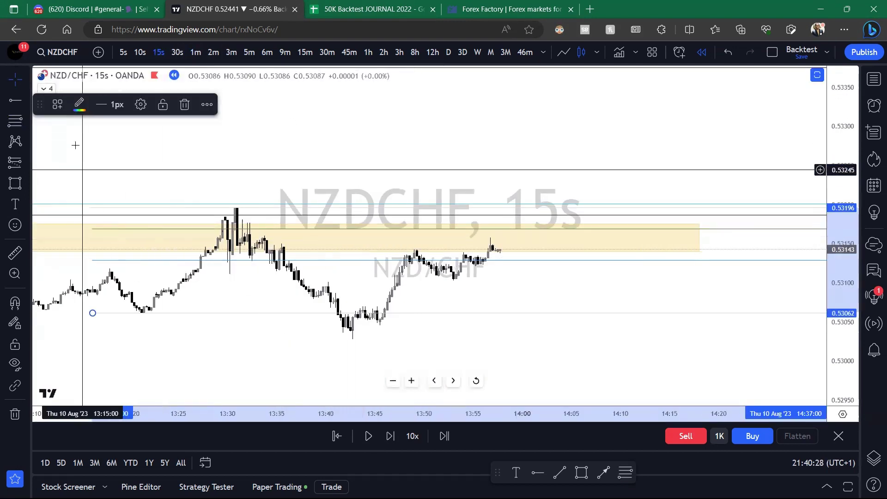
# Draw a Fibonacci retracement on the 15-second chart from the 0.53112 low up to the 13:30 spike high.
pyautogui.click(7, 121)
pyautogui.click(217, 274)
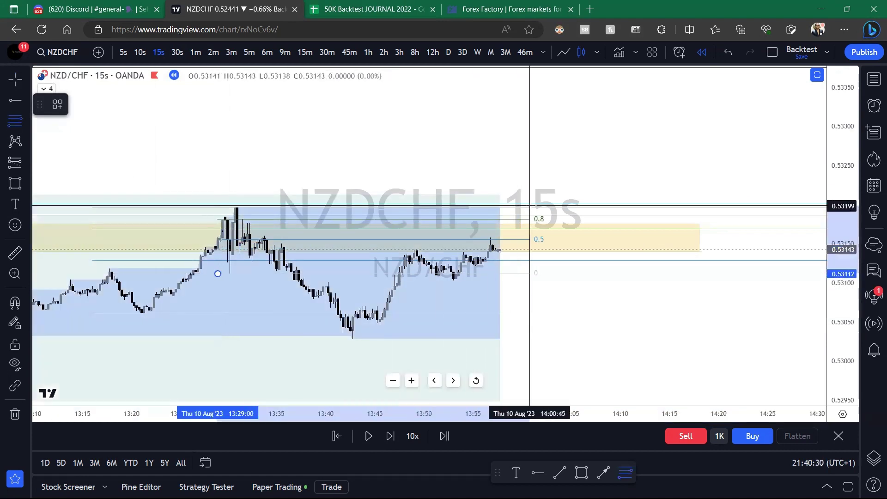
pyautogui.click(534, 207)
pyautogui.click(655, 289)
pyautogui.scroll(-3, 654, 289)
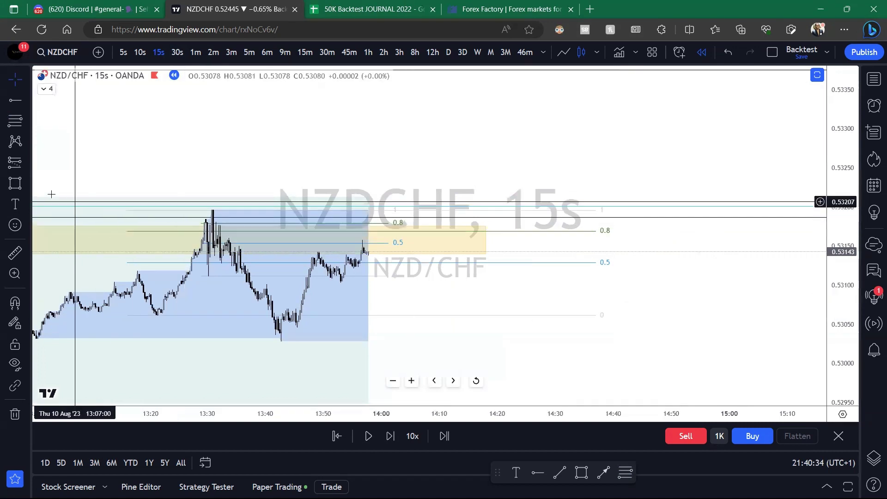
# Place a short position at the larger retracement's 0.8 level with a 2.8-pip stop and a 17.1-pip target.
pyautogui.click(20, 168)
pyautogui.click(375, 231)
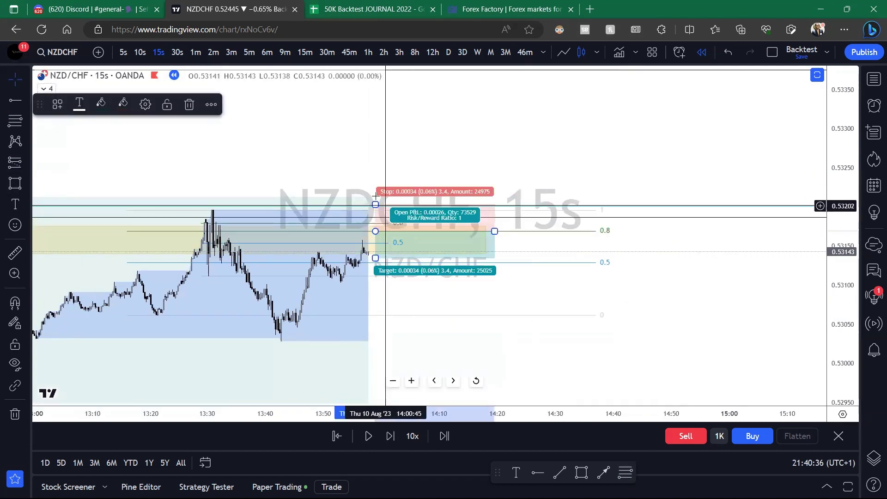
pyautogui.moveTo(375, 204); pyautogui.dragTo(375, 209)
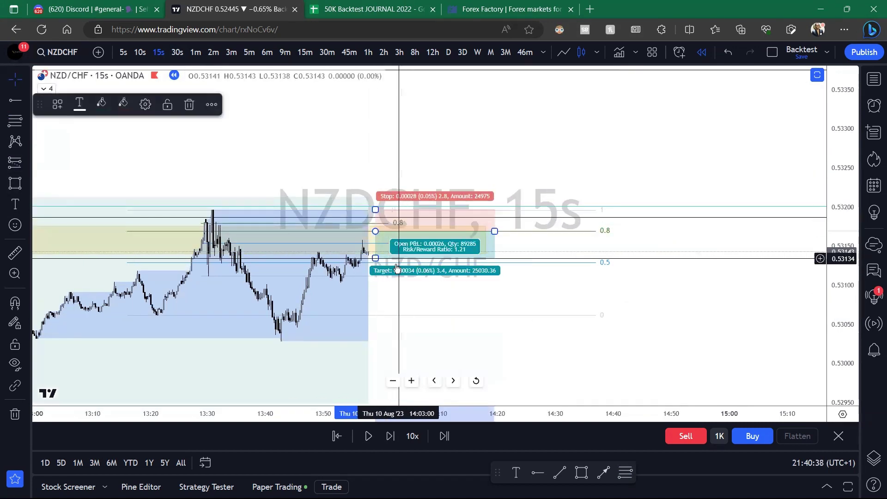
pyautogui.moveTo(375, 258); pyautogui.dragTo(375, 364)
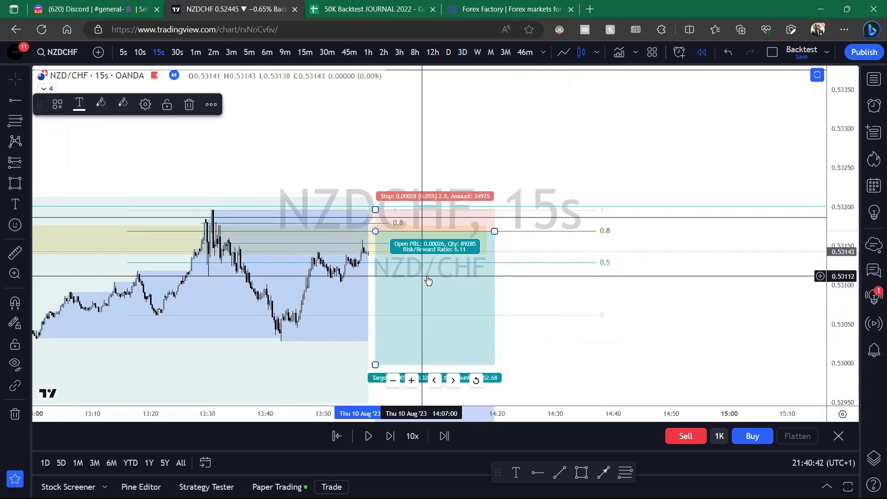
# Extend the short position's target below the lower Bear OF line, to a risk/reward ratio of 9.96.
pyautogui.scroll(-1, 572, 299)
pyautogui.moveTo(623, 291); pyautogui.dragTo(663, 249)
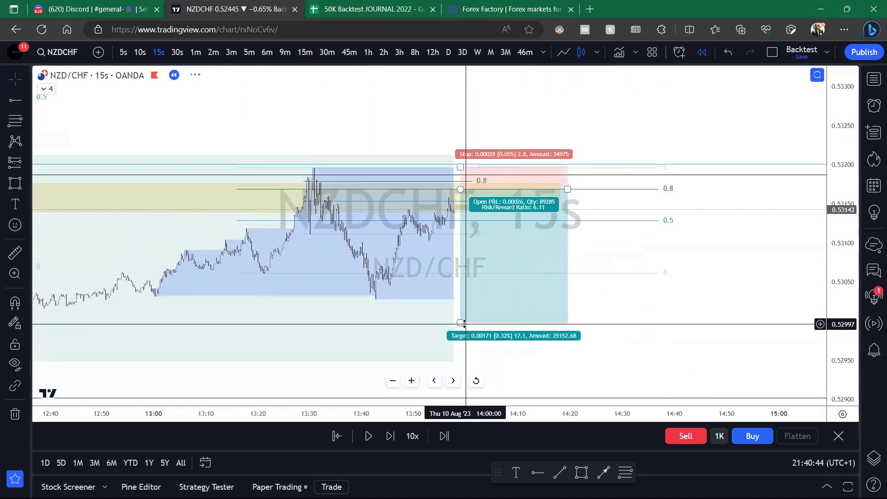
pyautogui.scroll(-5, 463, 324)
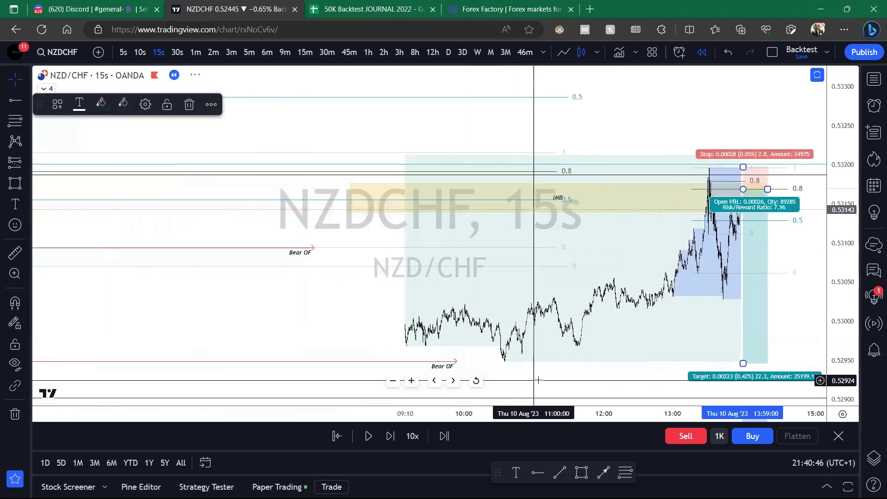
pyautogui.moveTo(538, 381); pyautogui.dragTo(468, 299)
pyautogui.moveTo(673, 285)
pyautogui.mouseDown()
pyautogui.moveTo(673, 328)
pyautogui.moveTo(617, 331)
pyautogui.mouseUp()
pyautogui.scroll(5, 659, 317)
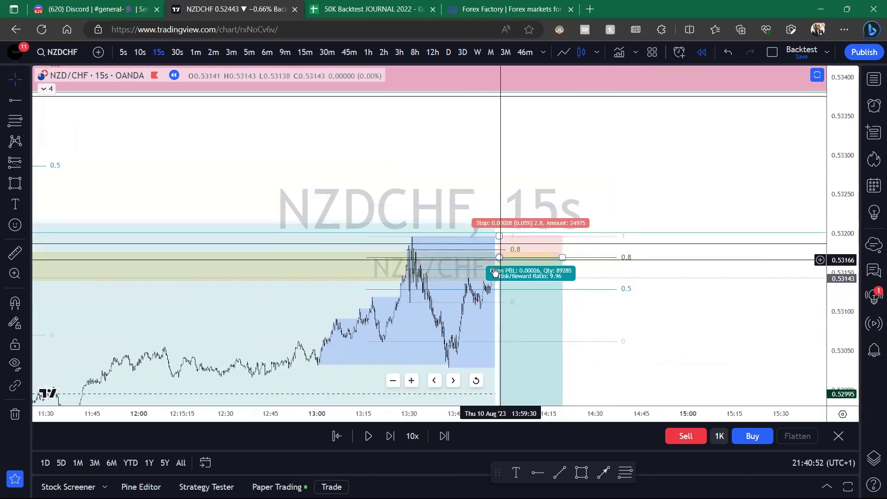
# Advance the 15-second replay candle by candle until price taps the short entry at about 14:06.
pyautogui.scroll(4, 638, 283)
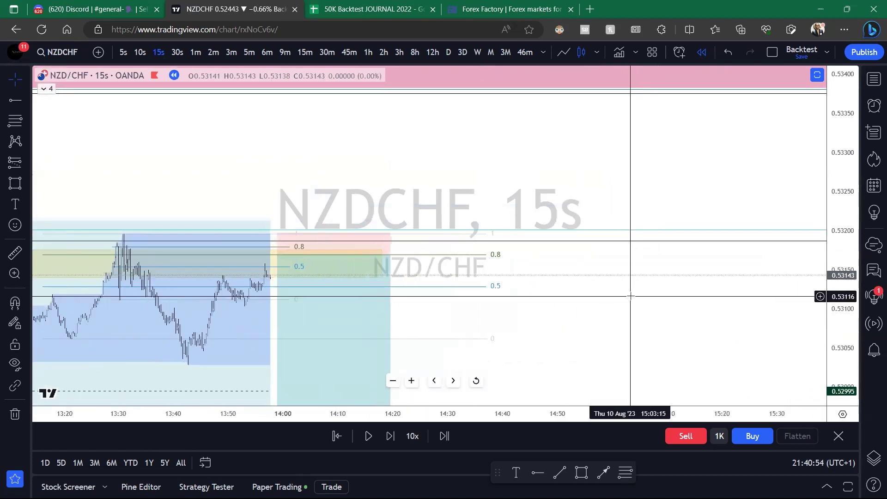
pyautogui.scroll(3, 631, 296)
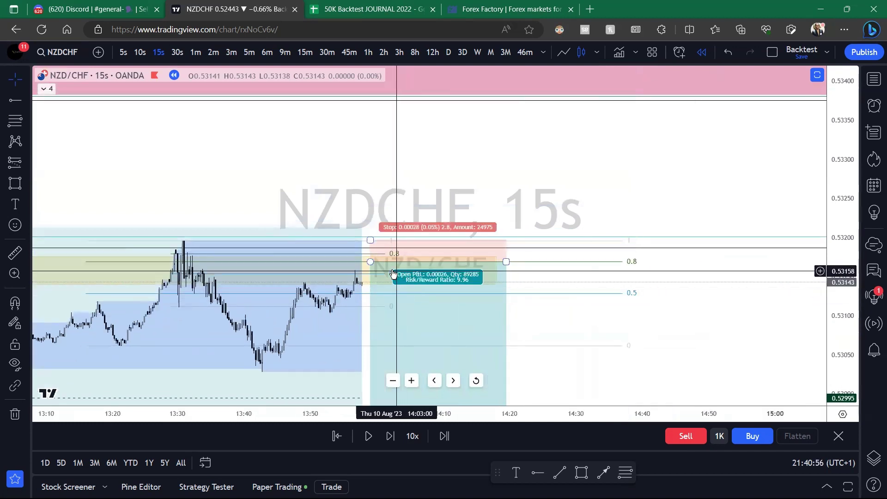
pyautogui.moveTo(602, 298); pyautogui.dragTo(615, 269)
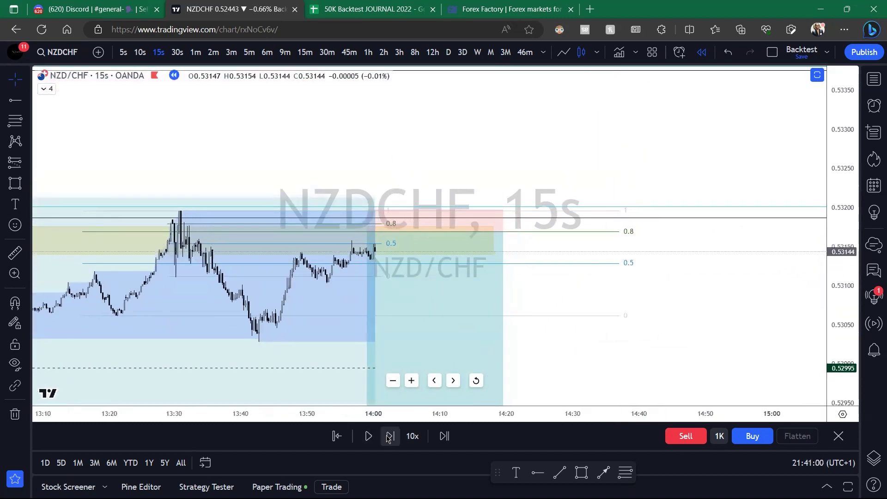
pyautogui.click(389, 437)
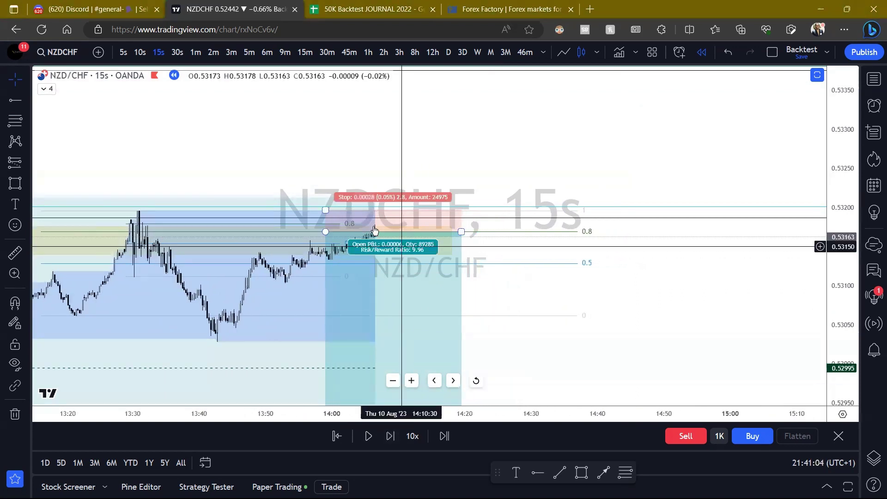
# Switch to the 5-second chart and run the replay through the drop from the entry, pausing at about 14:13:30.
pyautogui.click(122, 52)
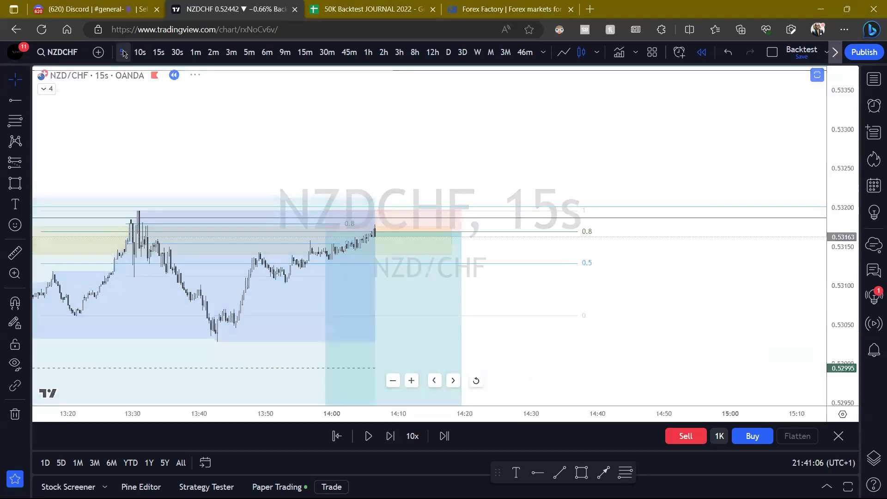
pyautogui.scroll(5, 831, 256)
pyautogui.scroll(5, 709, 256)
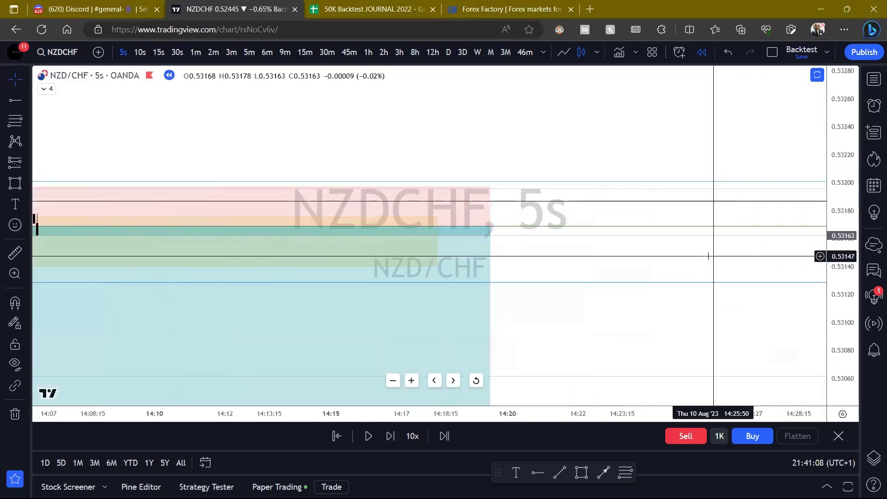
pyautogui.scroll(-4, 691, 253)
pyautogui.scroll(3, 727, 283)
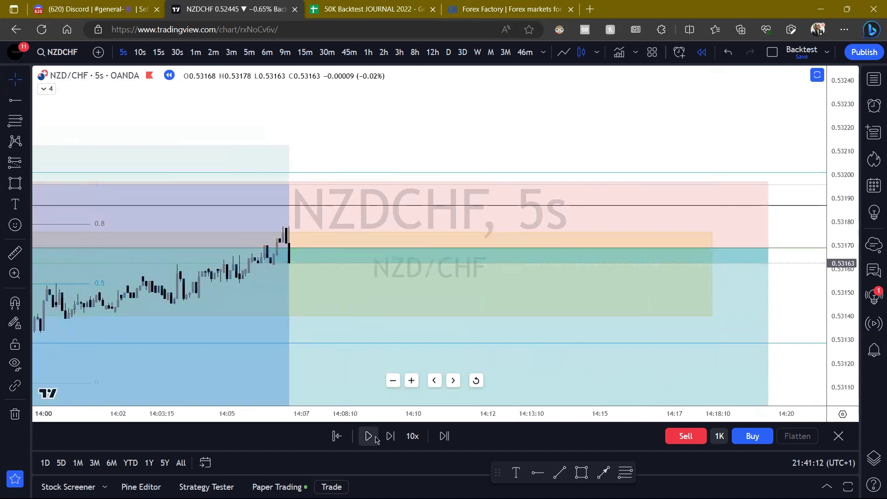
pyautogui.scroll(-2, 254, 352)
pyautogui.moveTo(254, 352); pyautogui.dragTo(353, 356)
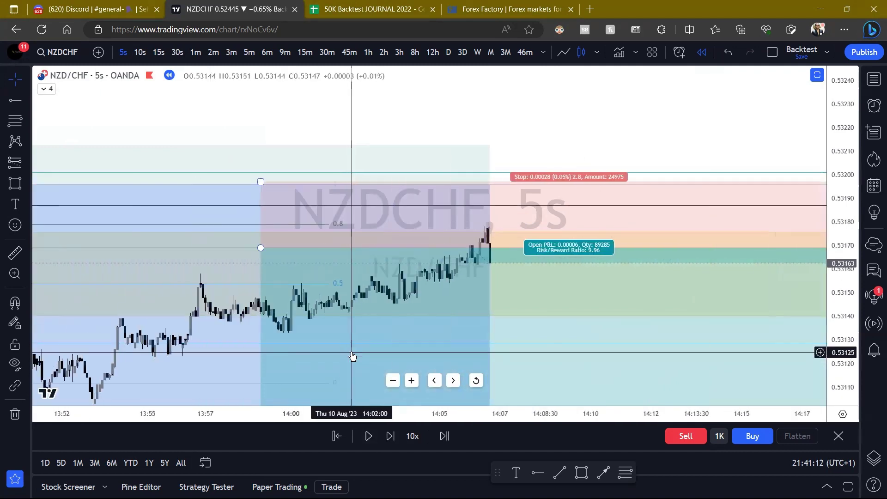
pyautogui.click(393, 444)
pyautogui.click(392, 443)
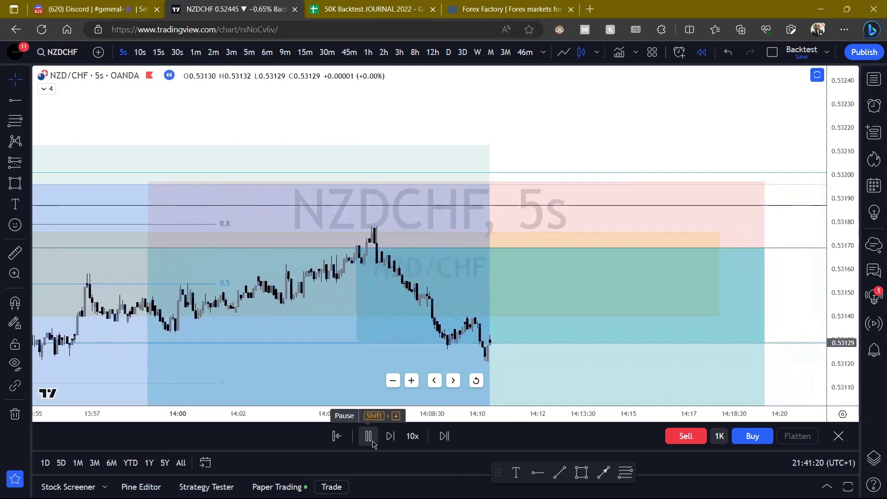
pyautogui.click(371, 439)
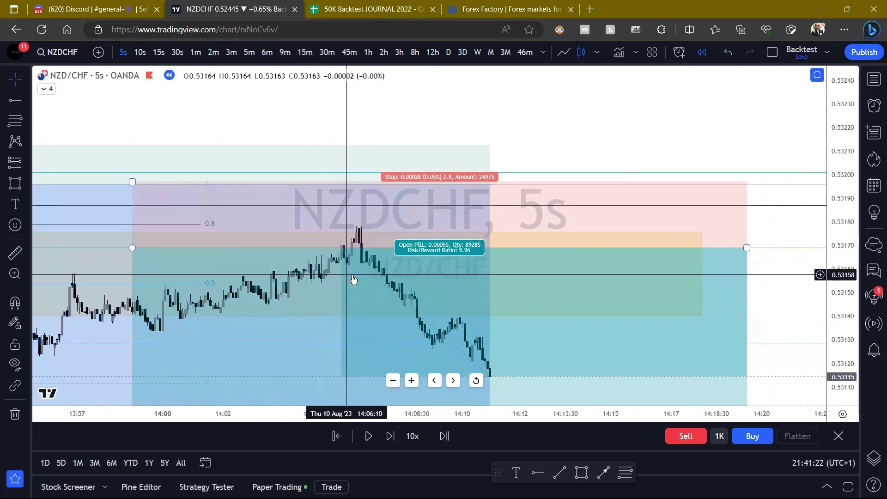
pyautogui.click(369, 436)
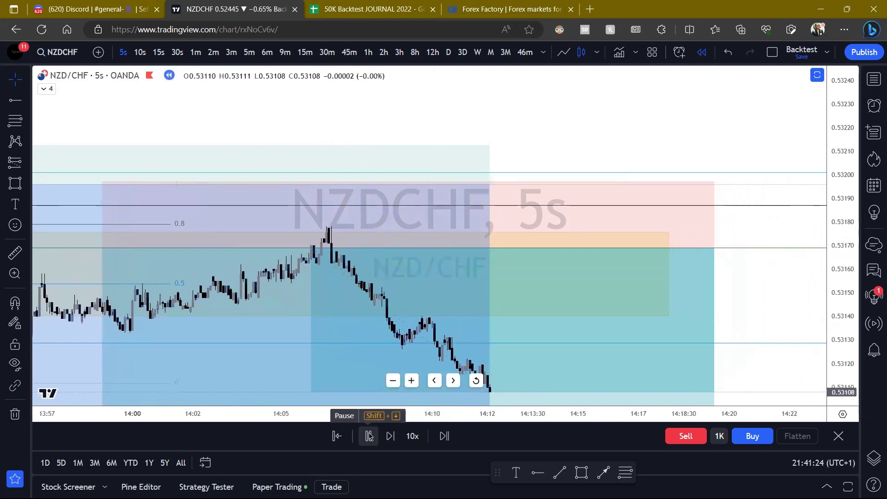
pyautogui.click(369, 436)
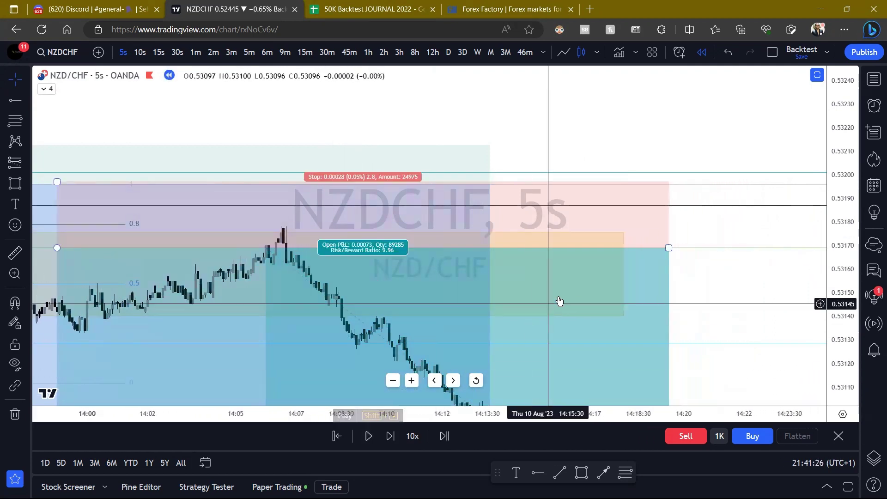
# Sketch a freehand arrow from the swing low at about 13:43, running forward and then downward.
pyautogui.scroll(-8, 559, 300)
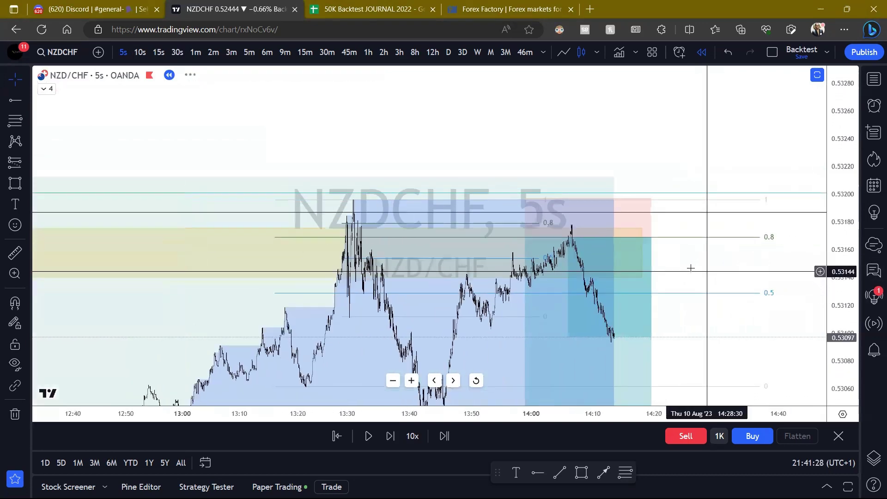
pyautogui.moveTo(707, 271); pyautogui.dragTo(689, 268)
pyautogui.scroll(6, 689, 268)
pyautogui.hscroll(-5, 687, 277)
pyautogui.scroll(-8, 685, 278)
pyautogui.moveTo(837, 247); pyautogui.dragTo(837, 335)
pyautogui.moveTo(761, 303); pyautogui.dragTo(697, 289)
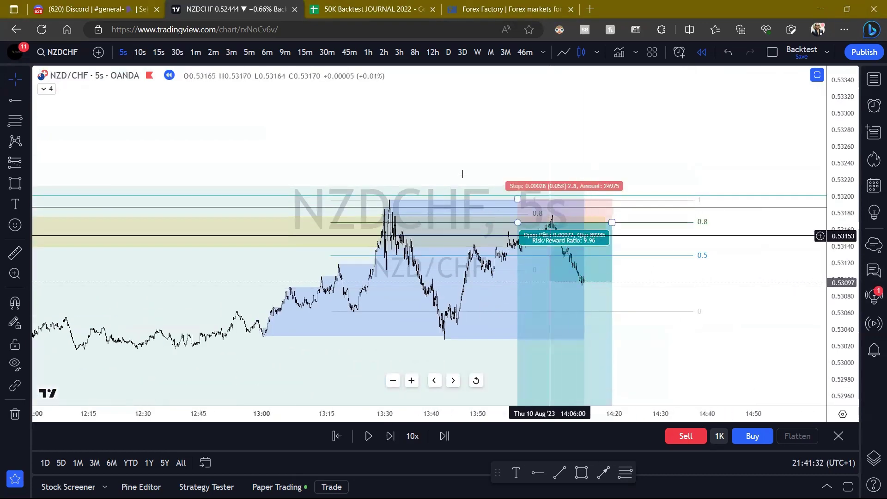
pyautogui.moveTo(439, 341); pyautogui.dragTo(581, 361)
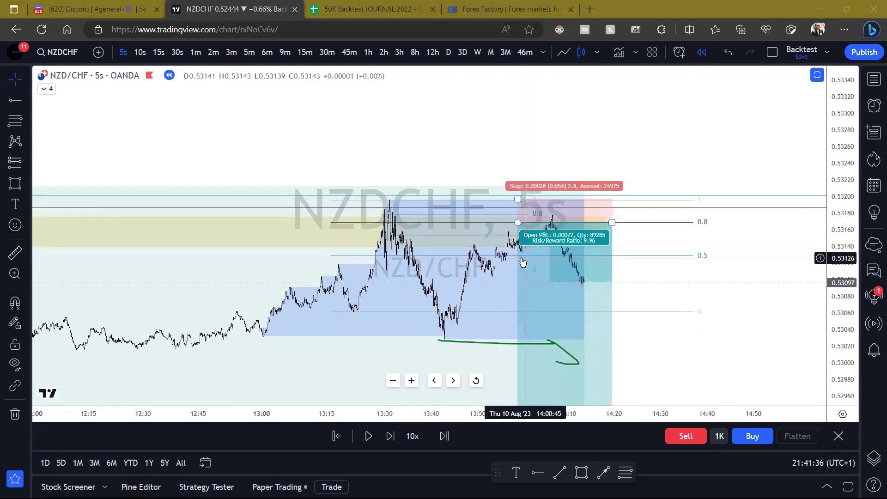
# Draw a Fibonacci retracement on the 5-second chart from the 0.53103 low at 13:52:35 up to 0.53179.
pyautogui.hscroll(3, 416, 231)
pyautogui.scroll(6, 416, 232)
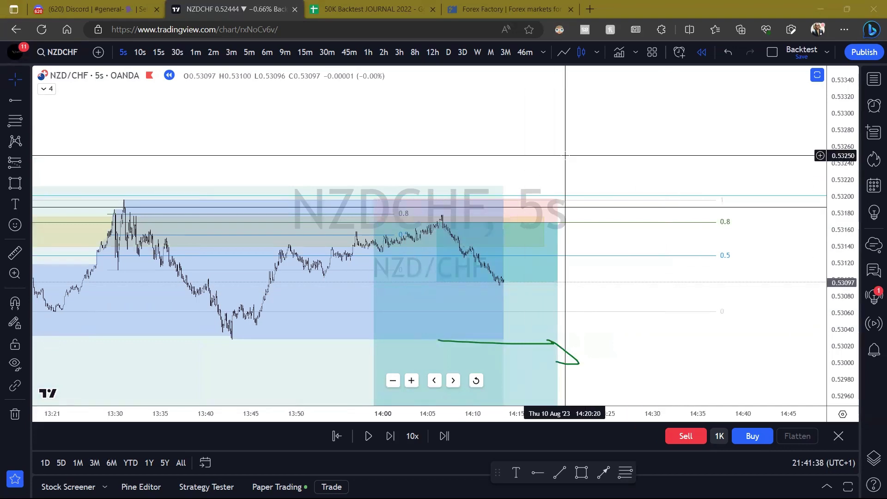
pyautogui.scroll(6, 792, 287)
pyautogui.hscroll(-5, 762, 293)
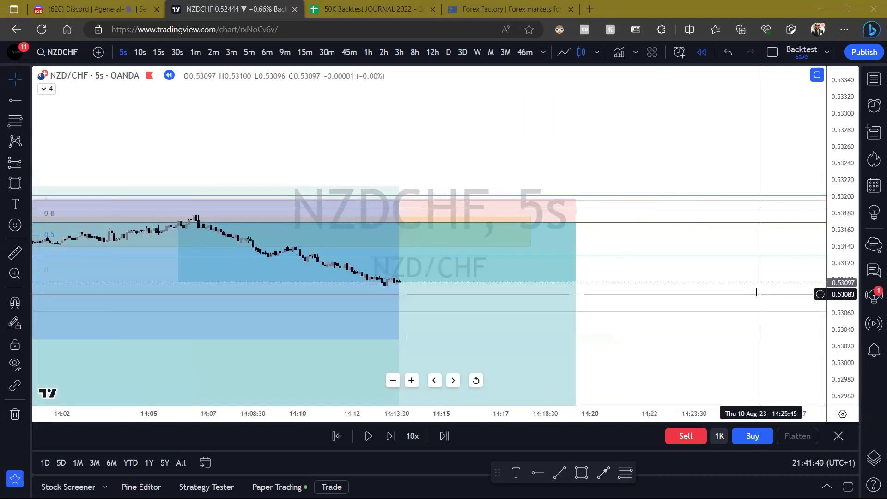
pyautogui.scroll(-5, 750, 285)
pyautogui.moveTo(842, 337); pyautogui.dragTo(837, 296)
pyautogui.scroll(2, 827, 296)
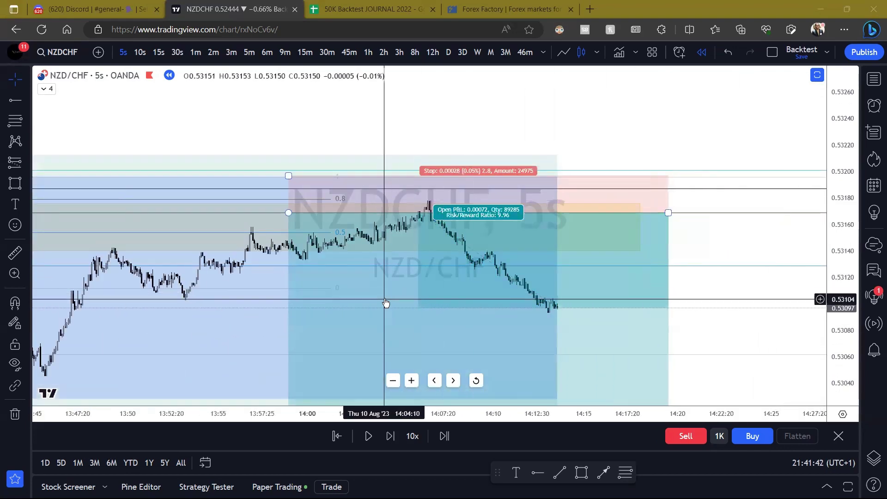
pyautogui.click(7, 119)
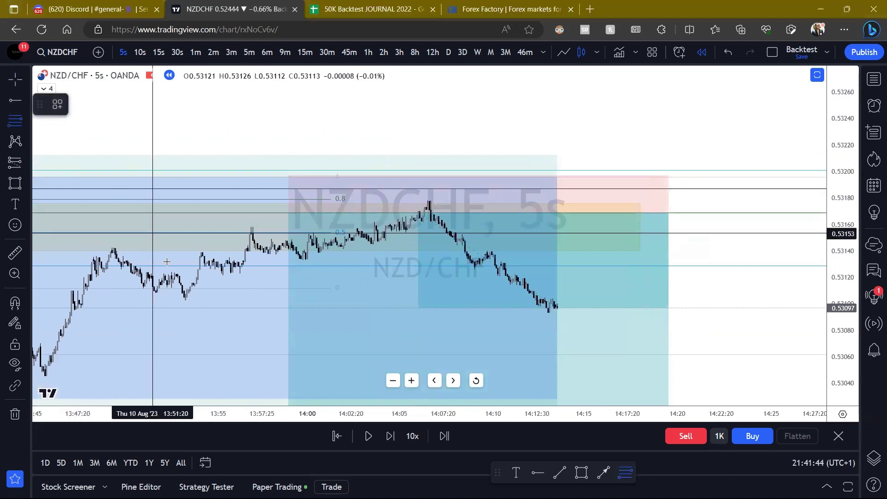
pyautogui.hotkey('alt', 'Left')
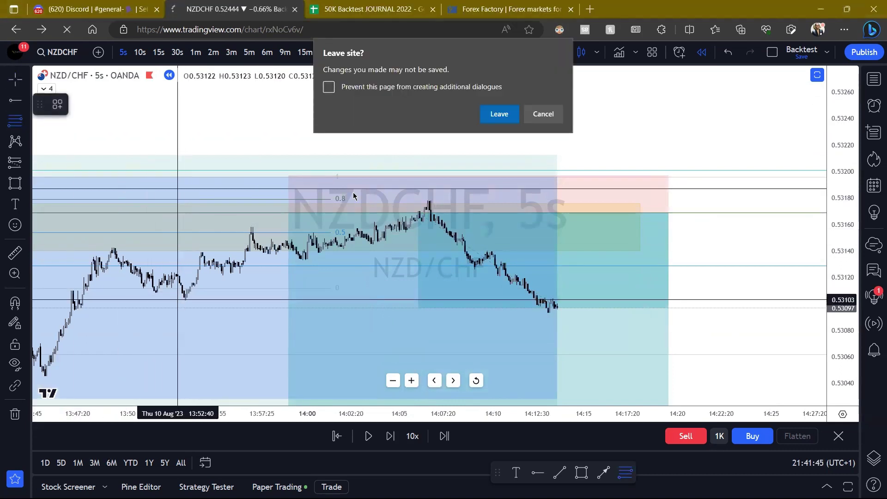
pyautogui.click(544, 110)
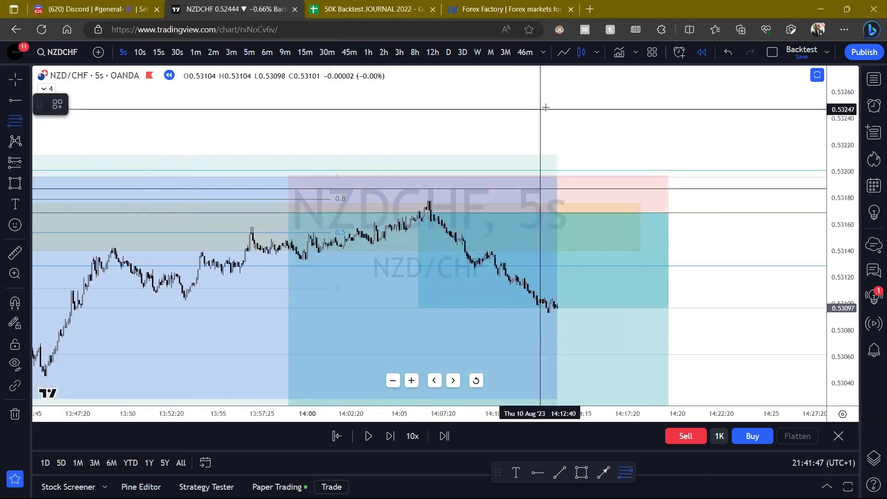
pyautogui.click(176, 299)
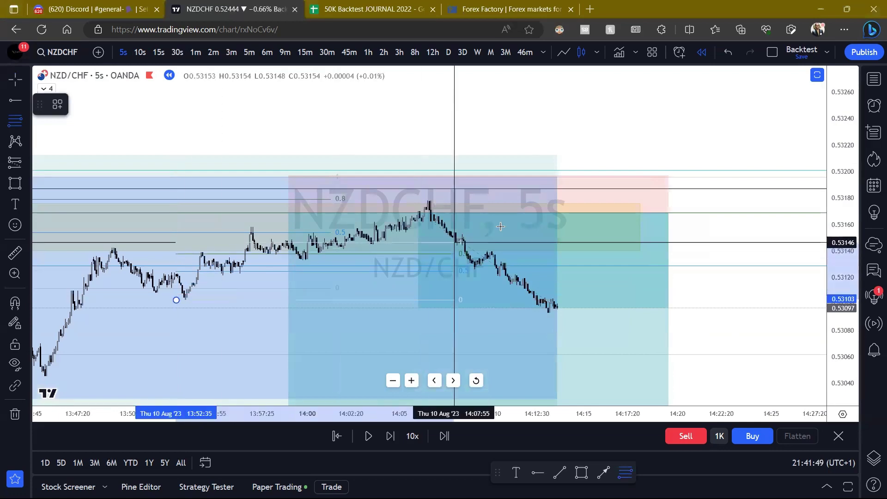
pyautogui.click(568, 199)
# Run the 5-second replay through the small bounce and pause it at about 14:16.
pyautogui.scroll(-5, 548, 215)
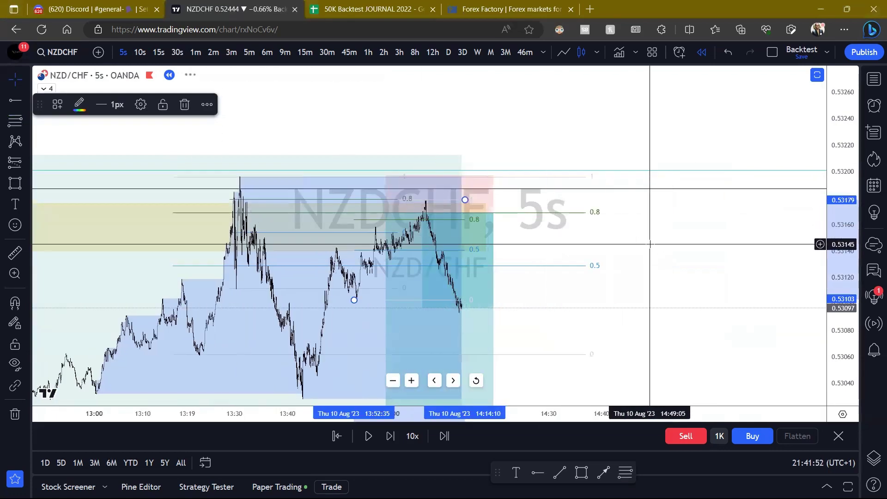
pyautogui.moveTo(511, 206); pyautogui.dragTo(469, 190)
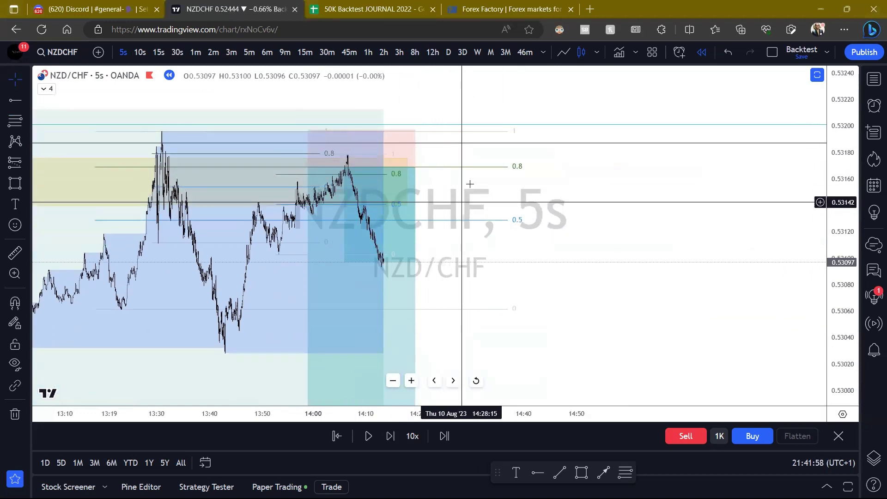
pyautogui.moveTo(470, 184); pyautogui.dragTo(449, 178)
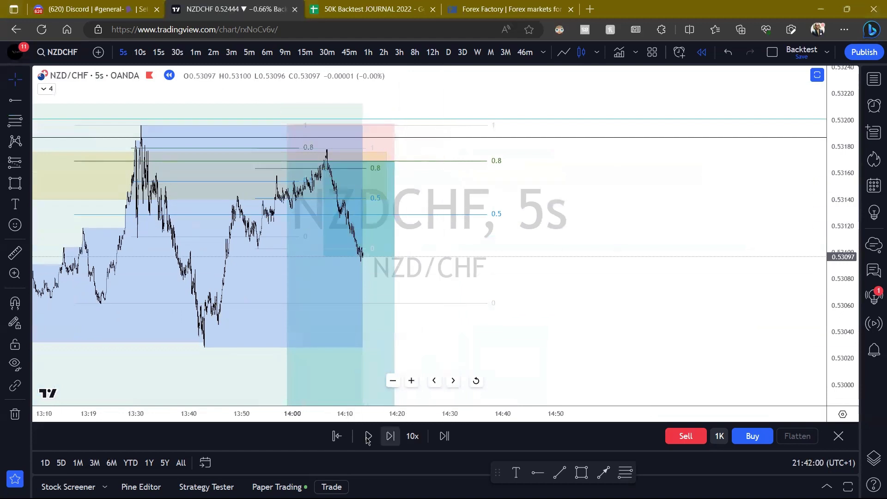
pyautogui.click(368, 436)
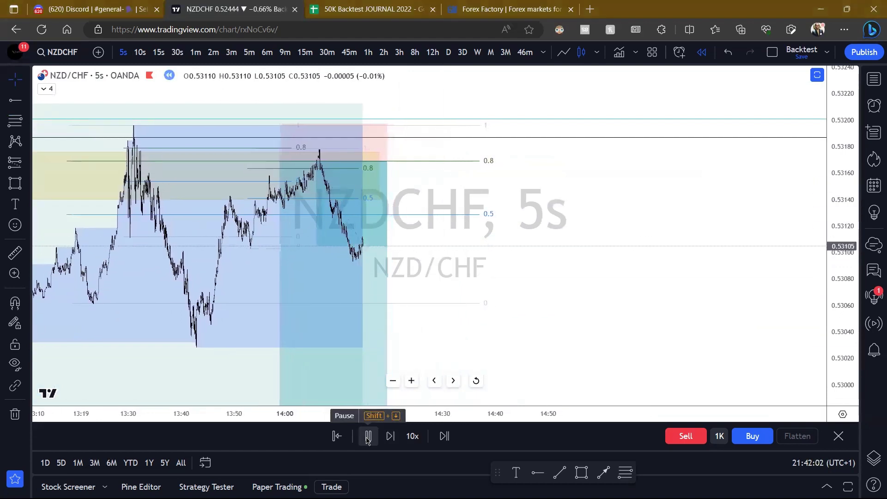
pyautogui.click(368, 436)
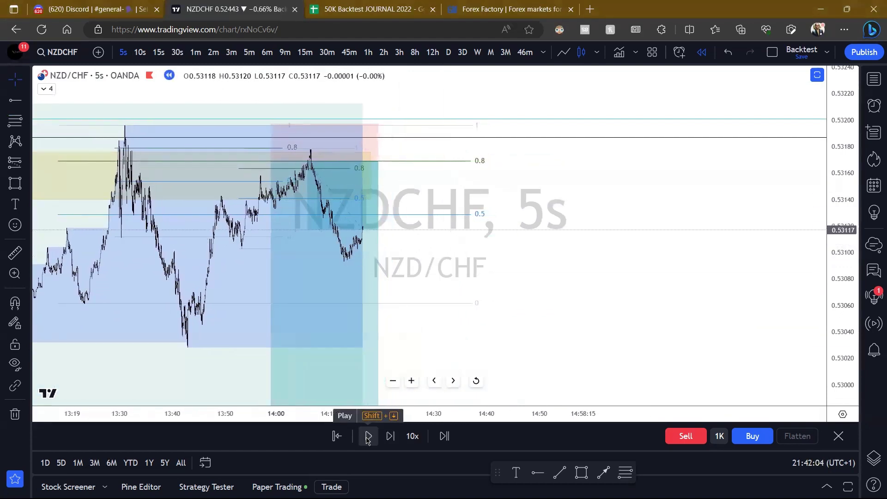
pyautogui.moveTo(220, 157); pyautogui.dragTo(359, 235)
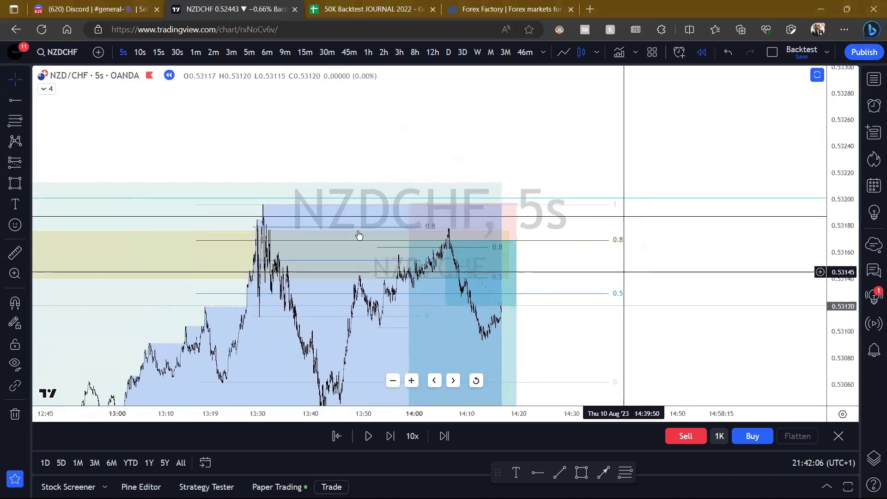
pyautogui.hotkey('alt', 'h')
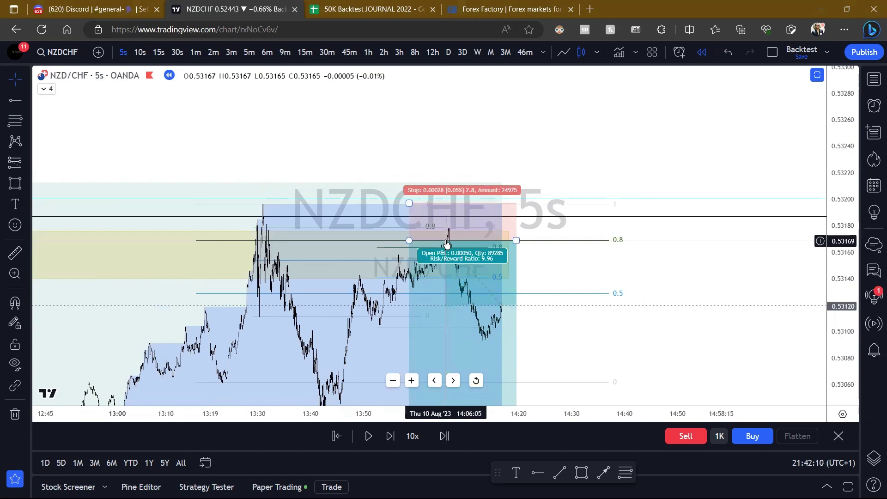
pyautogui.moveTo(589, 265); pyautogui.dragTo(536, 229)
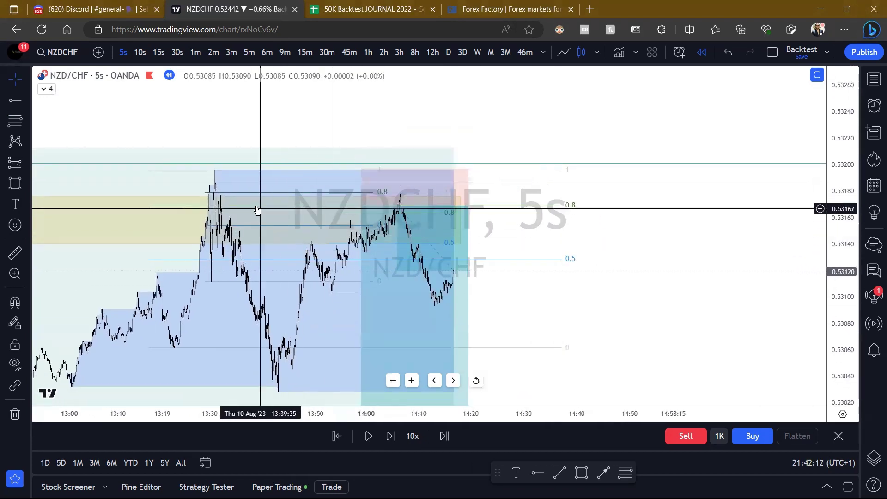
# Examine the 5-second NZD/CHF price action from the 13:30 swing high through the short position to the latest candle.
pyautogui.scroll(8, 242, 220)
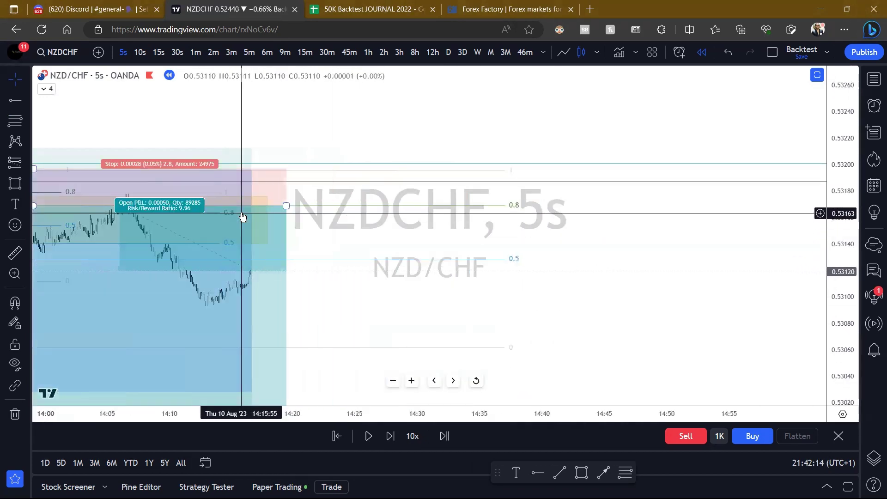
pyautogui.hscroll(-8, 240, 215)
pyautogui.scroll(2, 298, 232)
pyautogui.moveTo(294, 233); pyautogui.dragTo(181, 248)
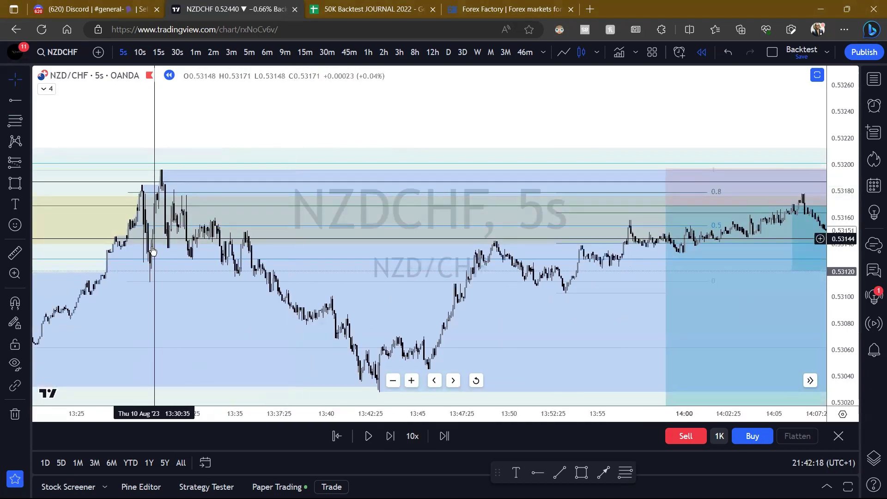
pyautogui.scroll(-3, 162, 229)
pyautogui.hscroll(8, 194, 231)
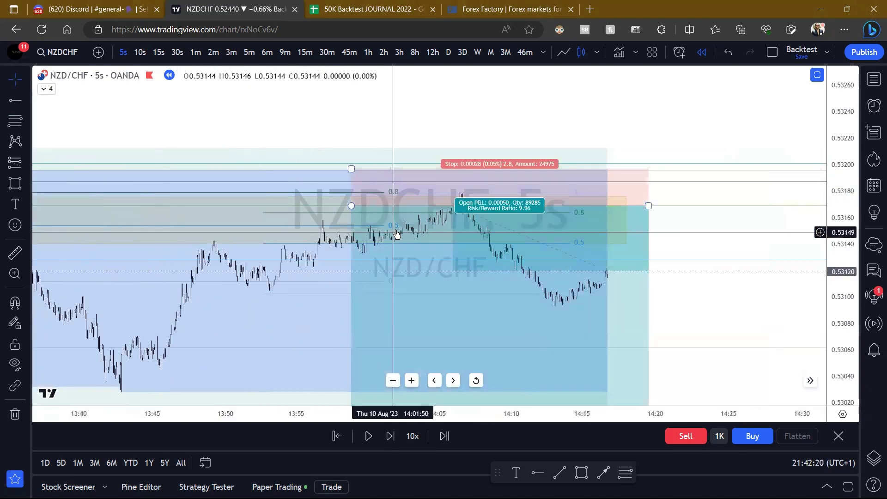
pyautogui.scroll(2, 816, 242)
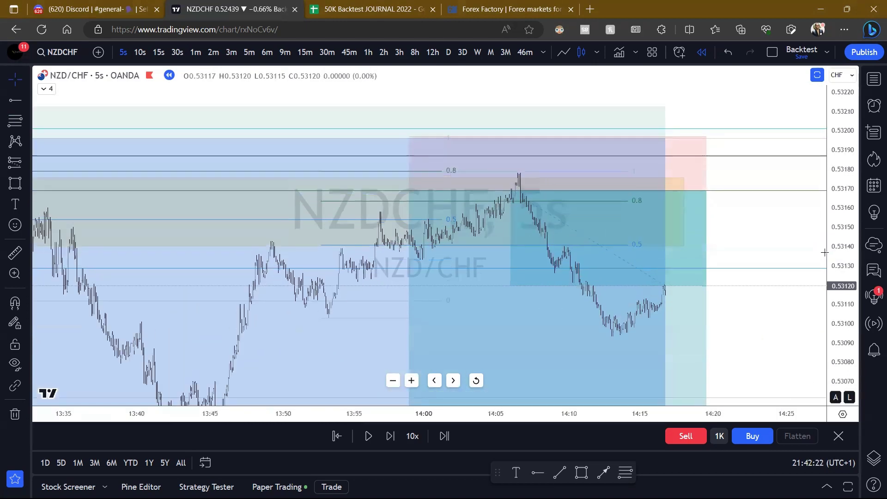
pyautogui.moveTo(798, 231); pyautogui.dragTo(707, 290)
pyautogui.scroll(2, 555, 272)
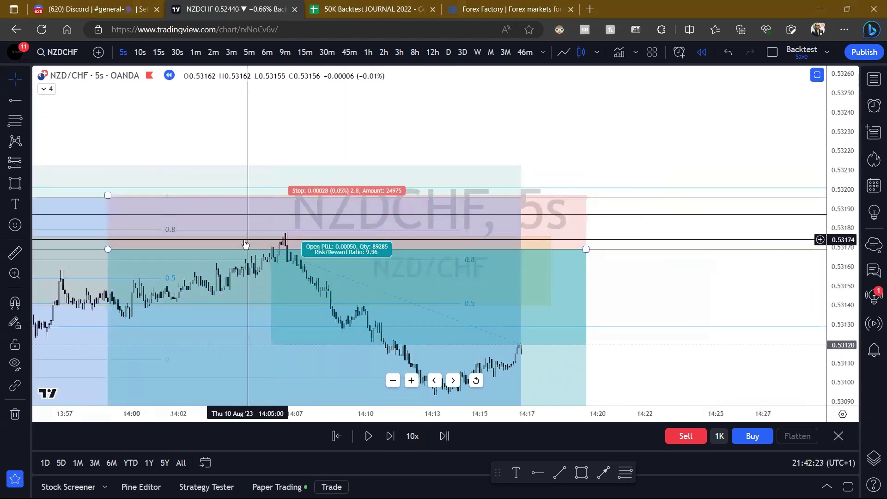
# Nudge the Fibonacci retracement over the short position slightly higher and shift the short position's start to 13:59:05.
pyautogui.click(289, 247)
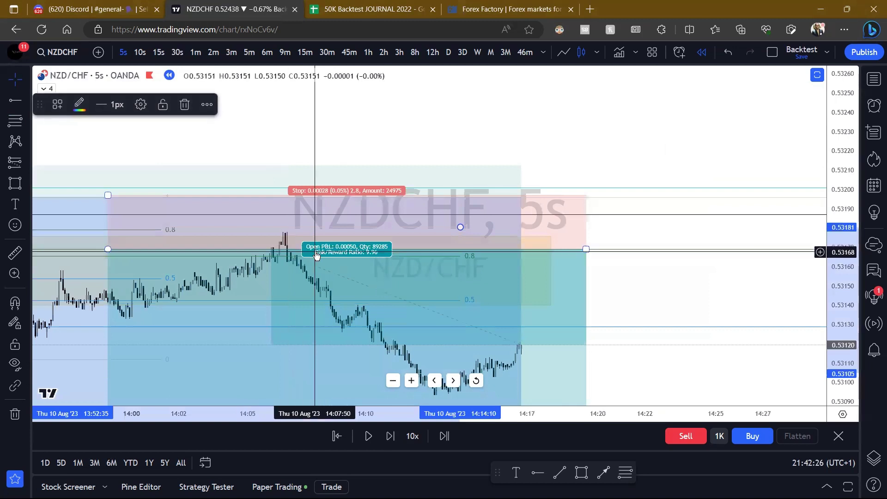
pyautogui.moveTo(326, 257); pyautogui.dragTo(328, 252)
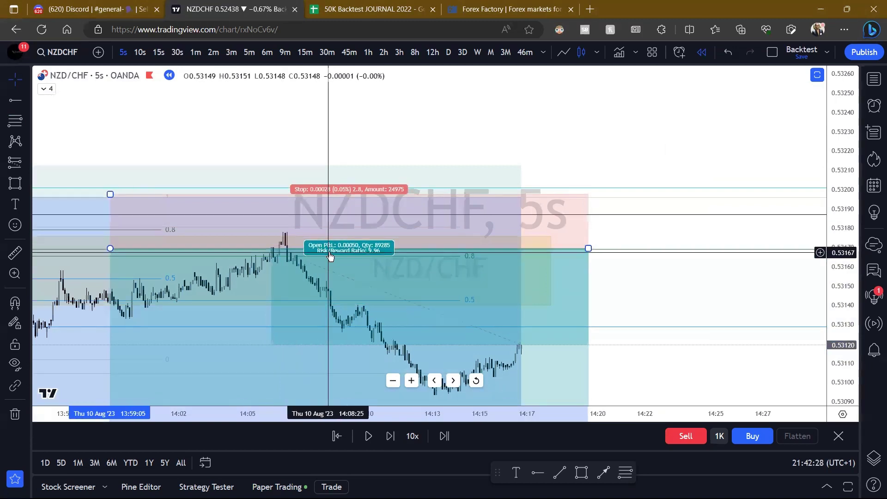
pyautogui.click(605, 281)
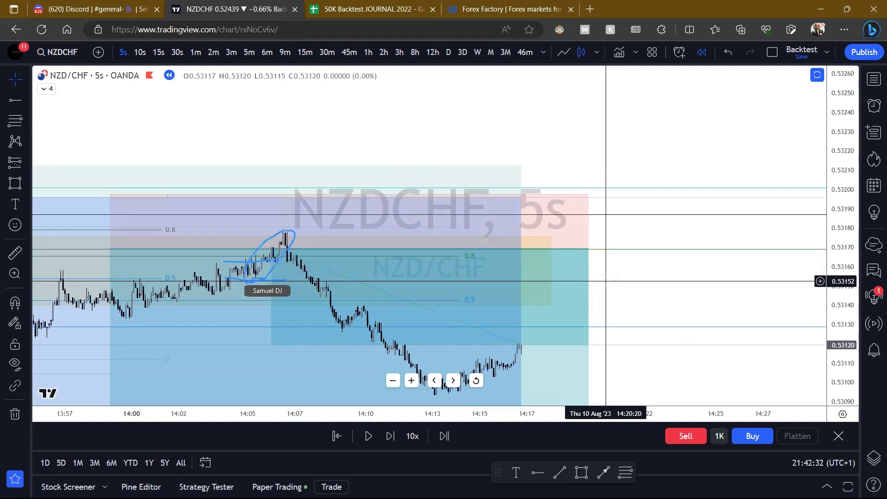
# Draw a Fibonacci retracement from 0.53154 at 14:04:55 up to about 0.53178 at the swing high, and clear the screen annotations.
pyautogui.click(10, 116)
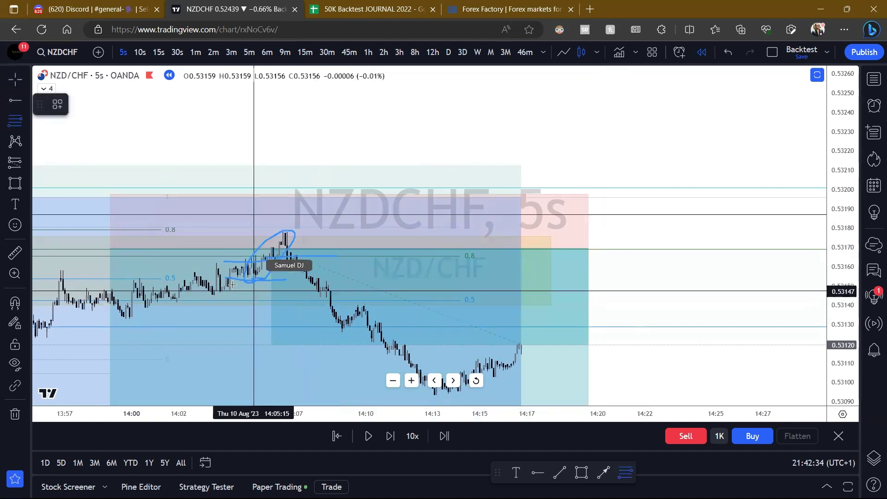
pyautogui.click(247, 278)
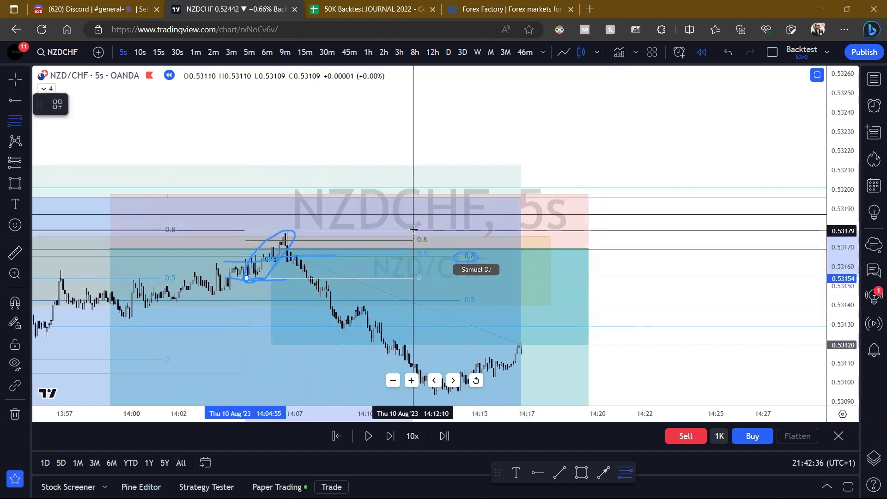
pyautogui.click(415, 231)
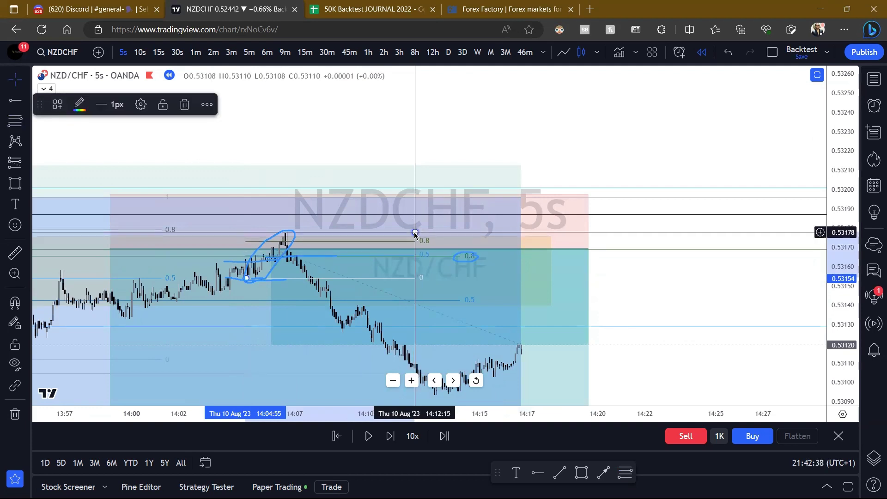
pyautogui.click(594, 254)
pyautogui.hotkey('ctrl', 'shift', '7')
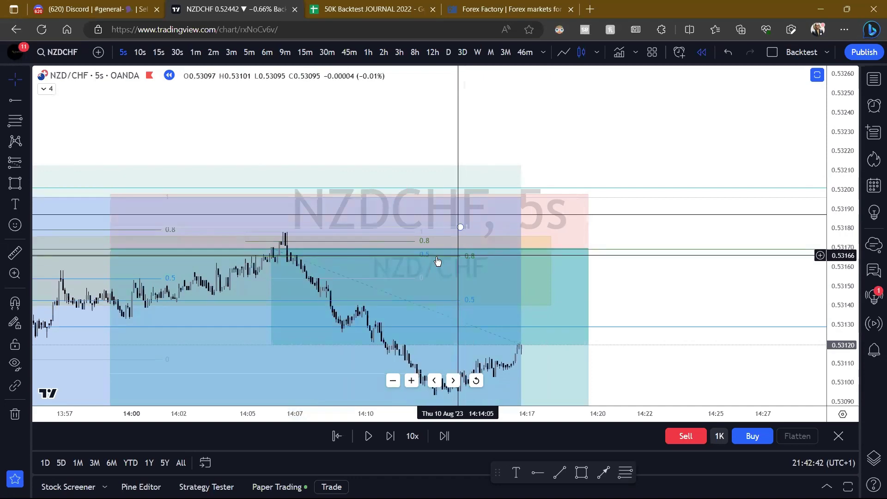
# Examine how the new Fibonacci levels line up with the larger retracement and the short position's entry.
pyautogui.moveTo(675, 265); pyautogui.dragTo(683, 246)
pyautogui.scroll(-2, 652, 273)
pyautogui.scroll(-2, 674, 246)
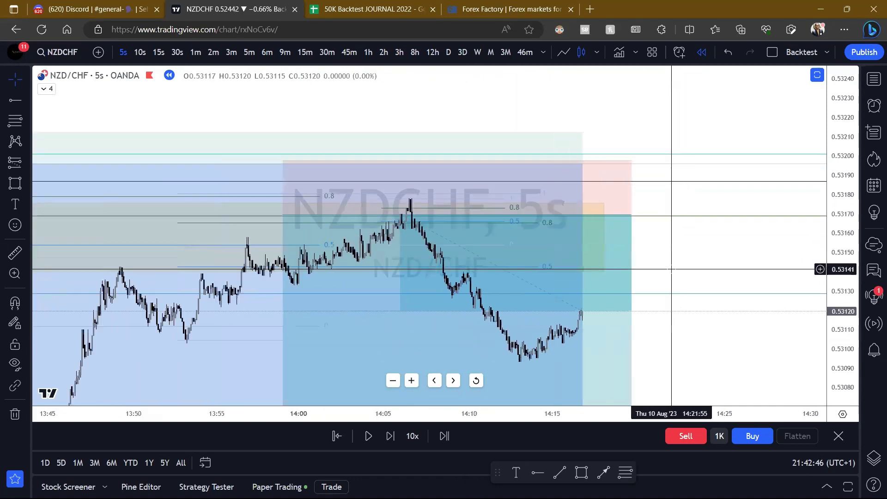
pyautogui.scroll(-2, 423, 218)
pyautogui.hscroll(3, 441, 210)
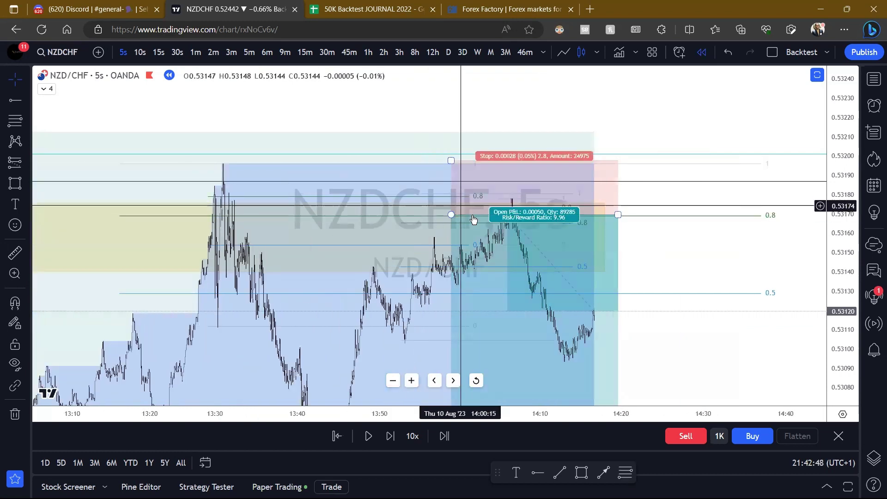
pyautogui.scroll(-2, 508, 216)
pyautogui.moveTo(720, 252); pyautogui.dragTo(581, 221)
pyautogui.moveTo(590, 336); pyautogui.dragTo(573, 317)
pyautogui.moveTo(543, 235); pyautogui.dragTo(525, 244)
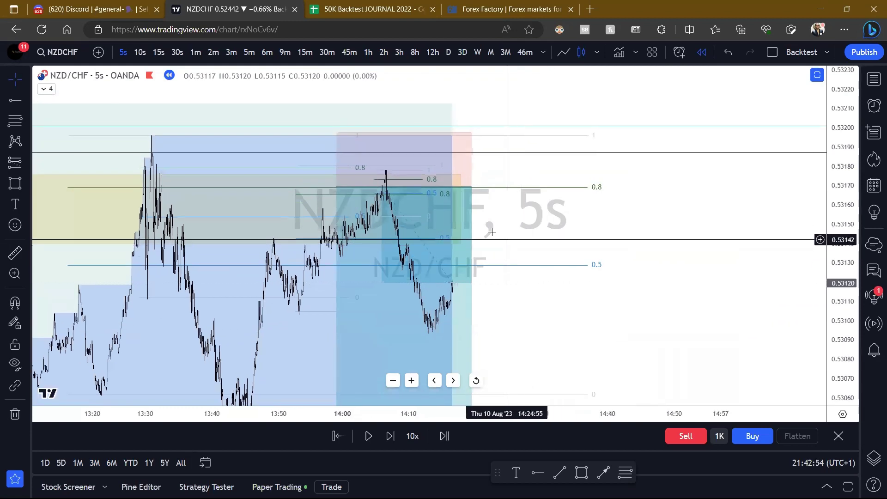
pyautogui.scroll(3, 526, 240)
pyautogui.scroll(-2, 529, 228)
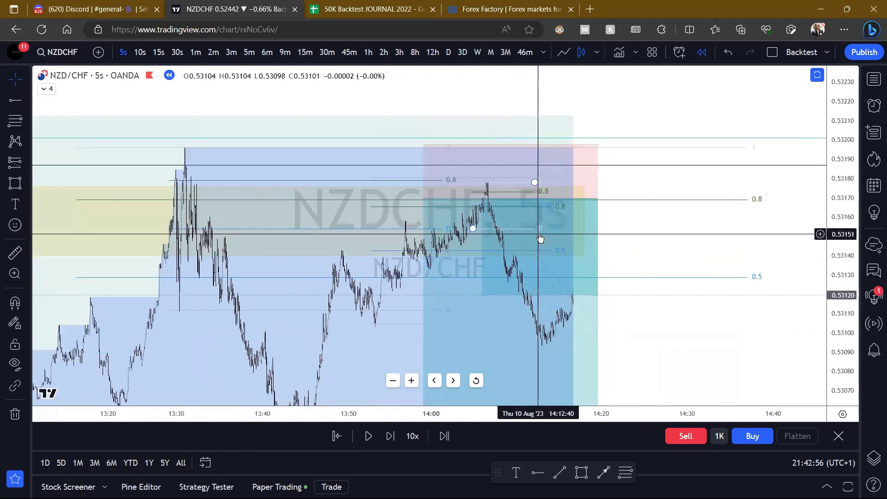
# Move the short position slightly later in time so it starts at about 14:00, keeping its entry at 0.53169.
pyautogui.click(587, 199)
pyautogui.moveTo(586, 198); pyautogui.dragTo(594, 201)
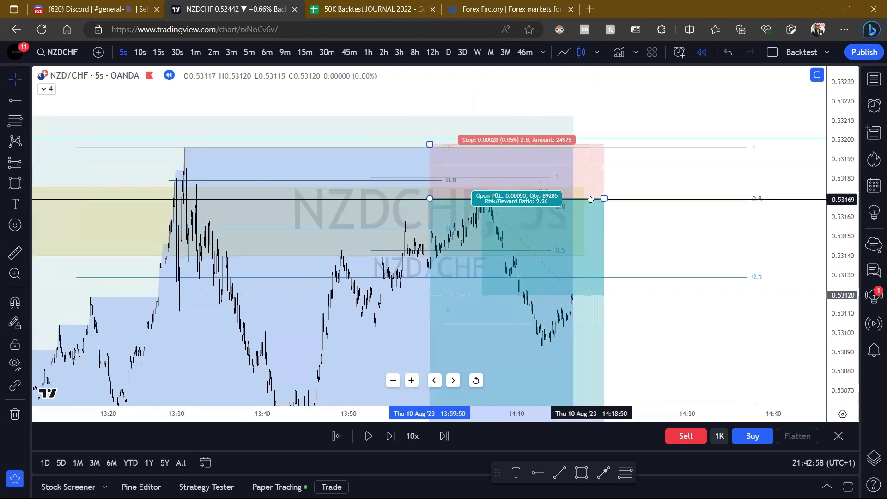
pyautogui.click(658, 236)
# Play the bar replay at 10x speed and pause it at about 14:29.
pyautogui.scroll(3, 656, 238)
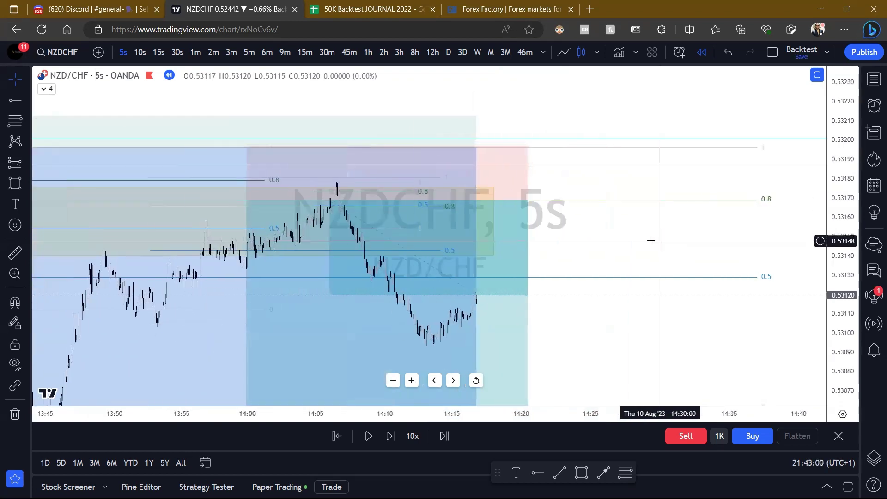
pyautogui.click(366, 437)
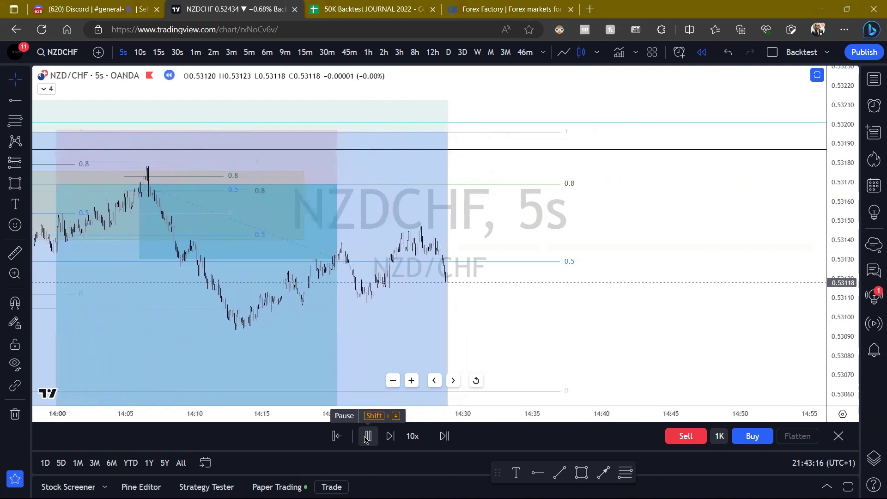
pyautogui.click(367, 436)
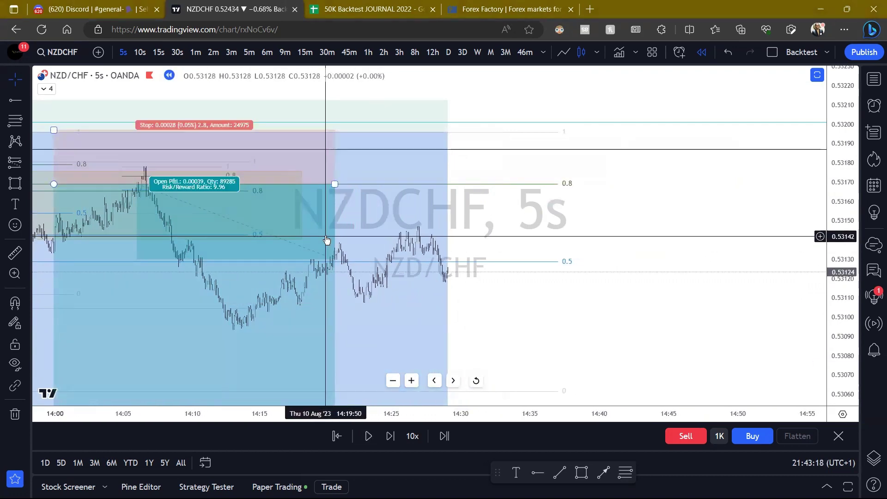
# Resume the bar replay at 10x speed and pause it at about 14:48.
pyautogui.scroll(5, 409, 251)
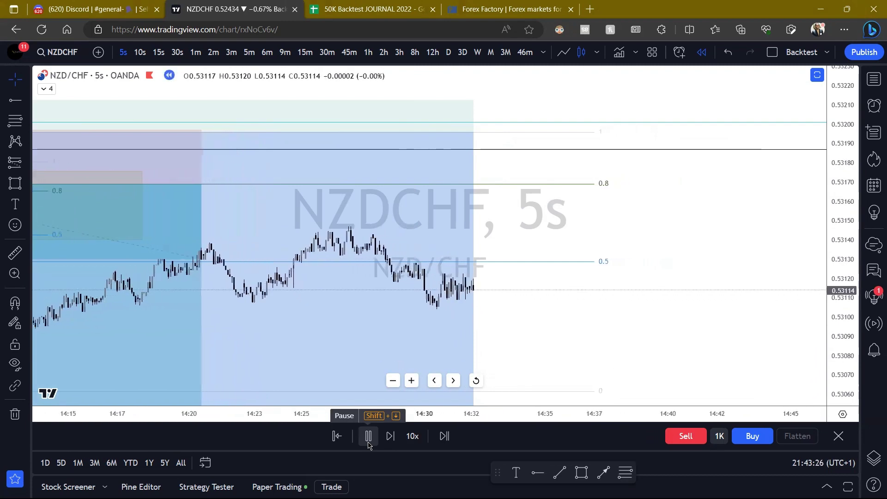
pyautogui.scroll(-2, 422, 336)
pyautogui.scroll(-3, 422, 336)
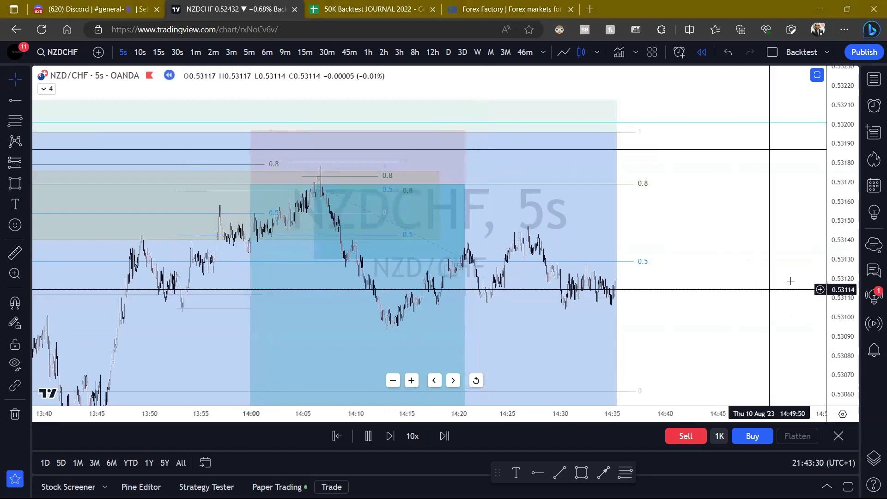
pyautogui.scroll(-1, 830, 271)
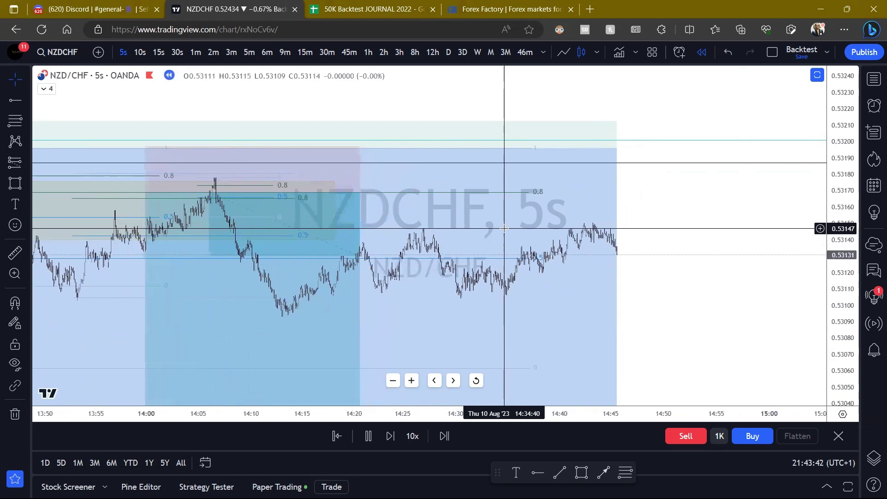
pyautogui.scroll(-2, 504, 228)
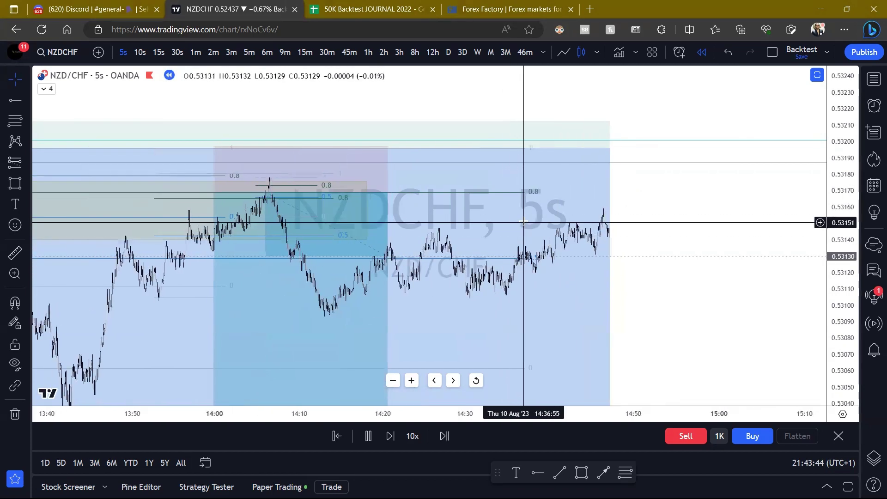
pyautogui.click(369, 436)
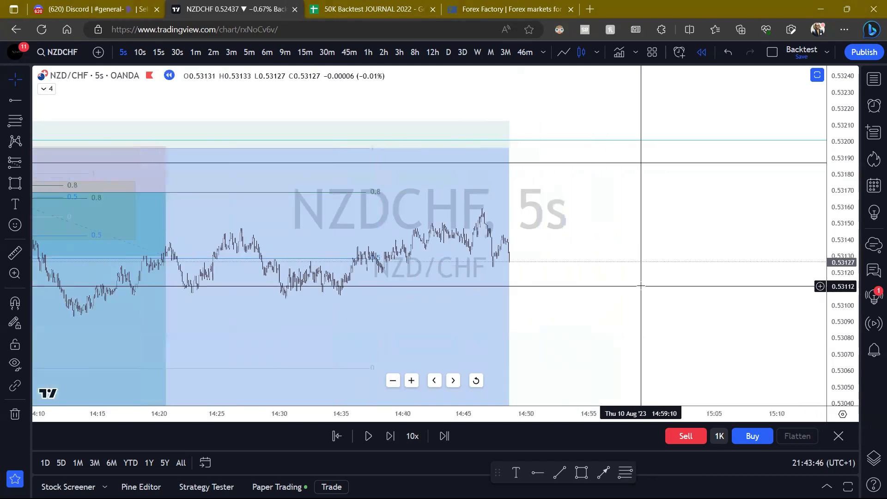
# Examine the price structure after the short entry, marking the highs around 14:25 to 14:28 and 14:41 to 14:46 freehand.
pyautogui.scroll(1, 646, 274)
pyautogui.scroll(-3, 602, 254)
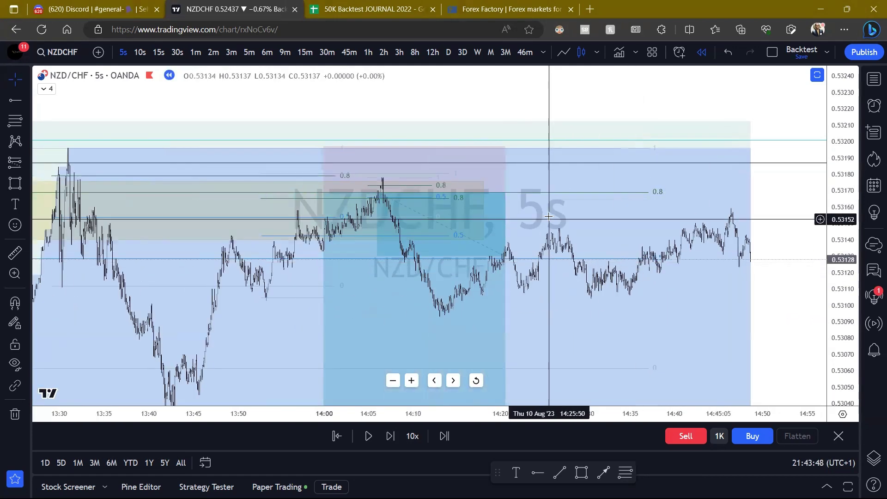
pyautogui.scroll(-3, 549, 216)
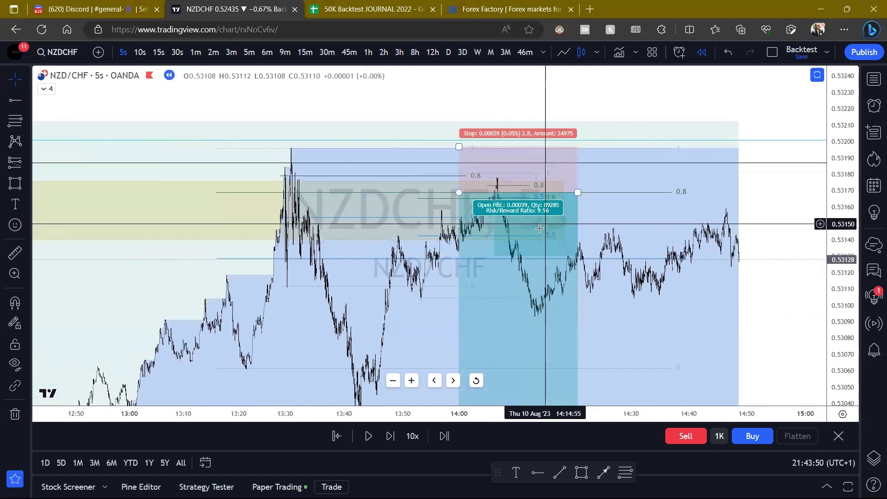
pyautogui.scroll(3, 651, 238)
pyautogui.moveTo(554, 237); pyautogui.dragTo(725, 245)
pyautogui.hscroll(6, 719, 236)
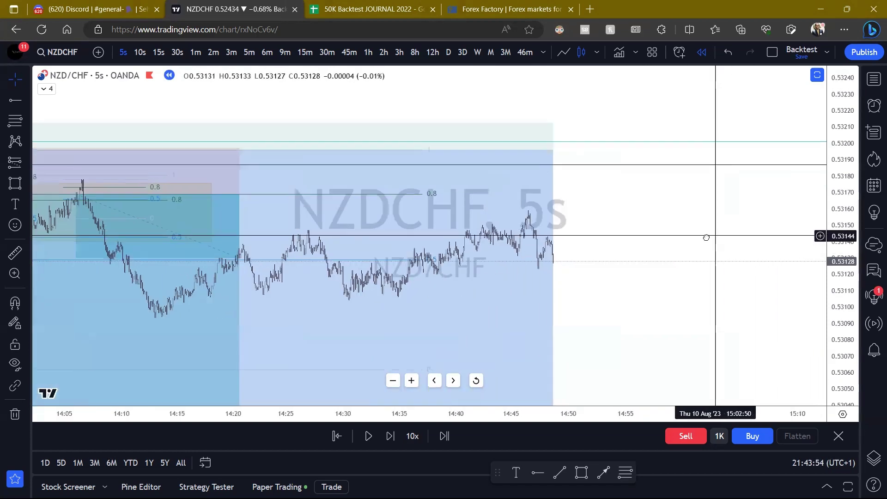
pyautogui.scroll(3, 715, 234)
pyautogui.moveTo(592, 235); pyautogui.dragTo(703, 239)
pyautogui.hscroll(2, 696, 260)
pyautogui.scroll(1, 696, 260)
pyautogui.scroll(-3, 696, 260)
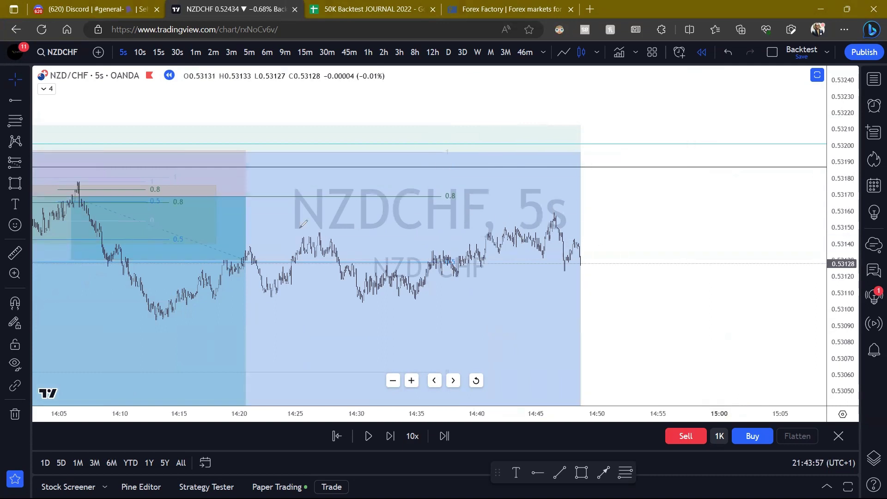
pyautogui.moveTo(303, 224); pyautogui.dragTo(361, 227)
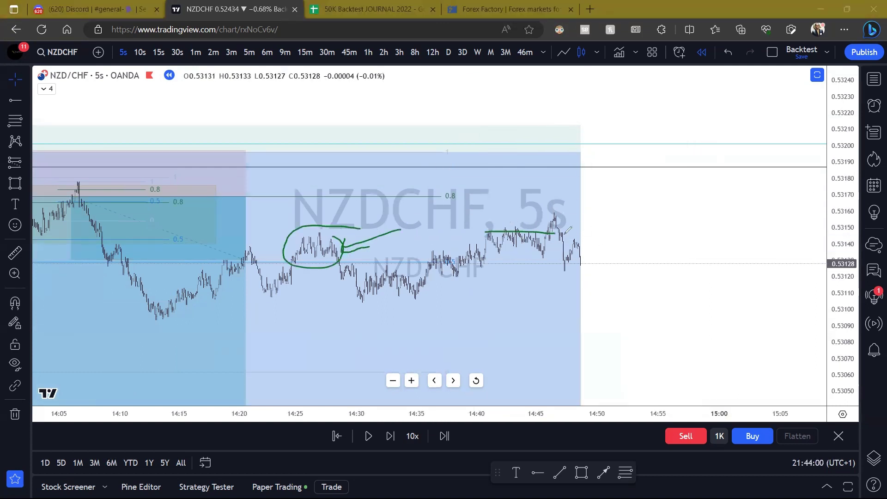
pyautogui.moveTo(479, 252); pyautogui.dragTo(593, 246)
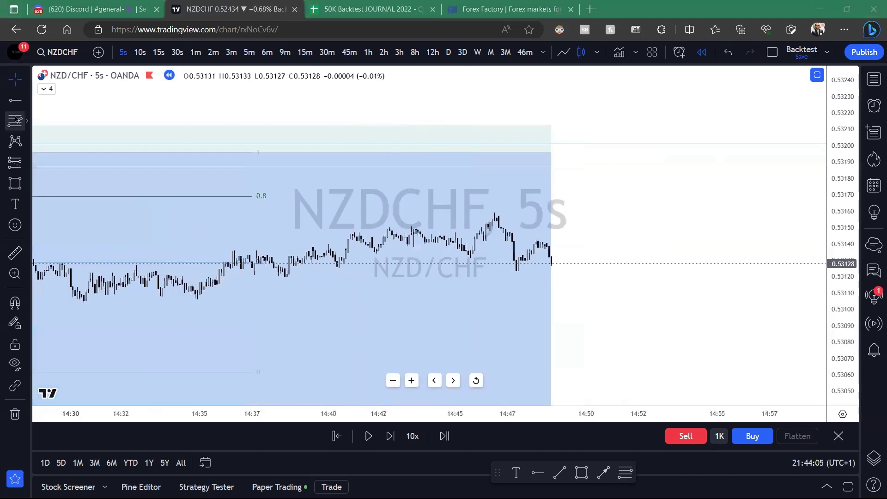
# Draw a Fibonacci retracement from the 14:45:15 low at 0.53131 up to the latest swing high at 0.53160.
pyautogui.click(15, 119)
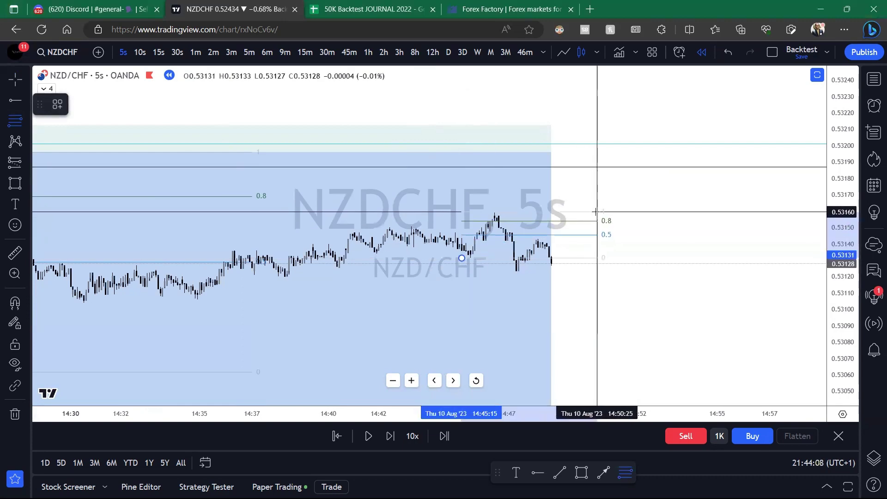
pyautogui.click(599, 212)
pyautogui.click(639, 246)
# Advance the paused bar replay by a single step.
pyautogui.scroll(-5, 665, 263)
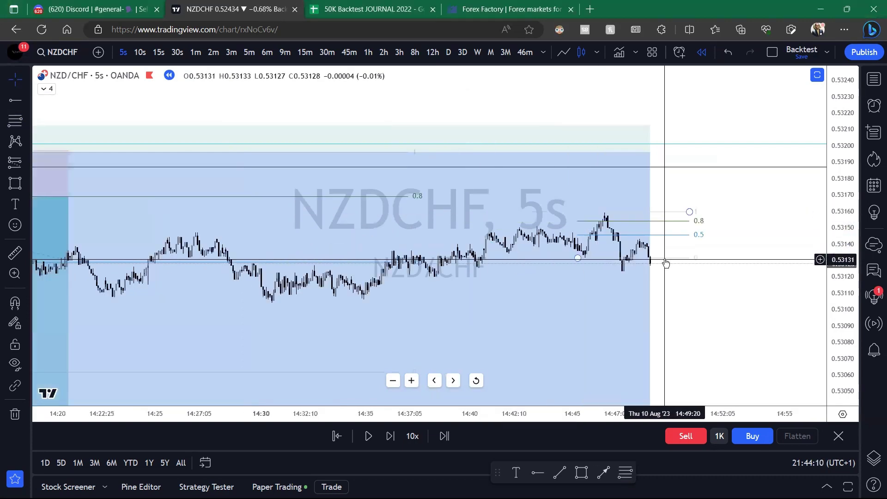
pyautogui.scroll(3, 697, 285)
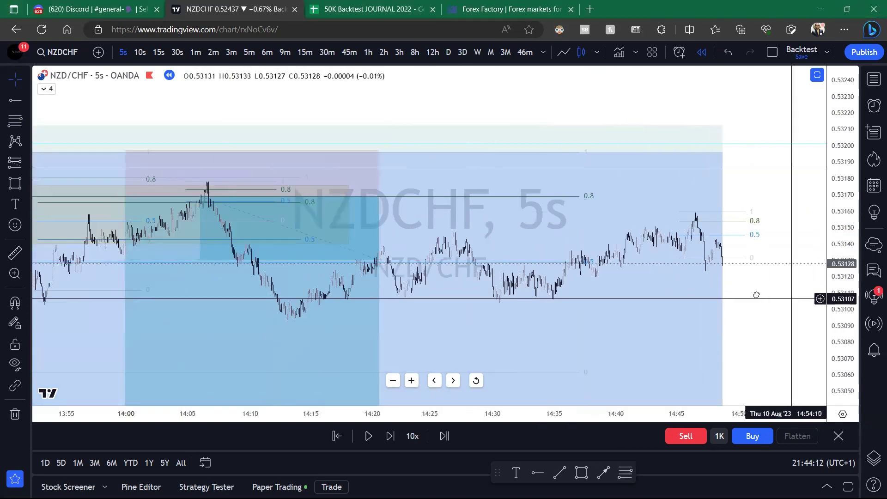
pyautogui.click(388, 441)
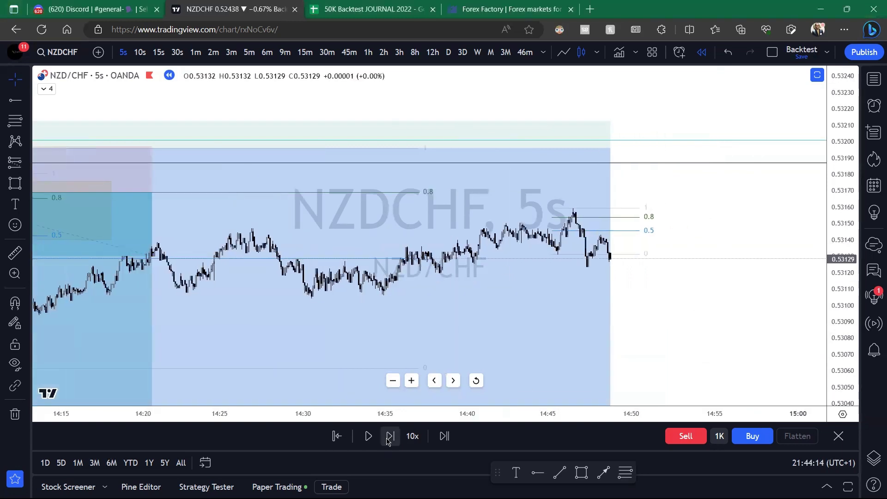
# Run the bar replay at 10x speed, pausing it at about 14:50 and again at about 14:54.
pyautogui.click(387, 441)
pyautogui.click(377, 441)
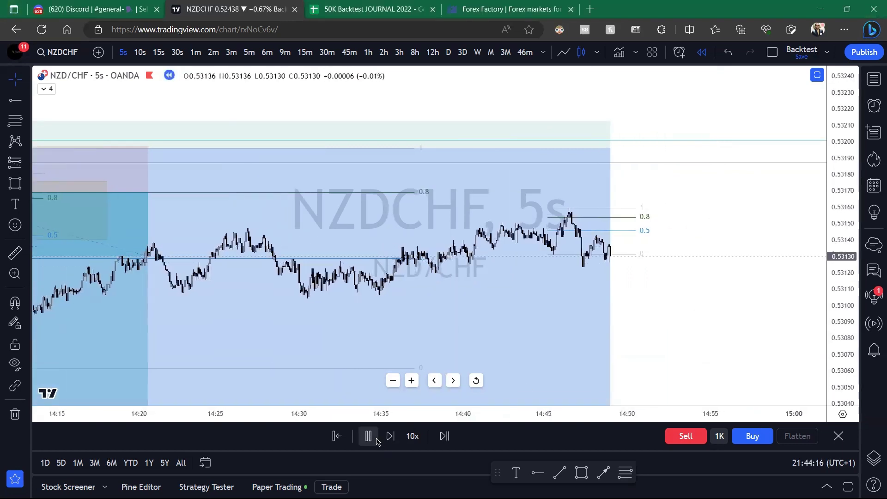
pyautogui.click(368, 436)
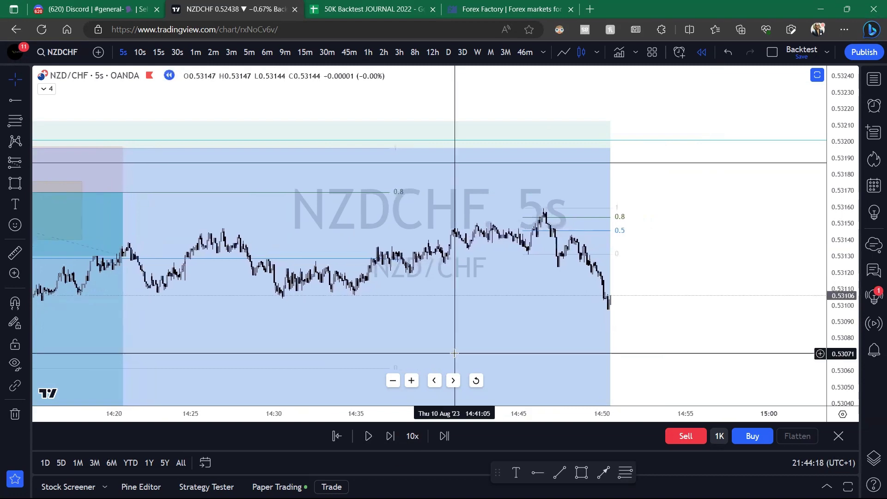
pyautogui.scroll(-4, 456, 317)
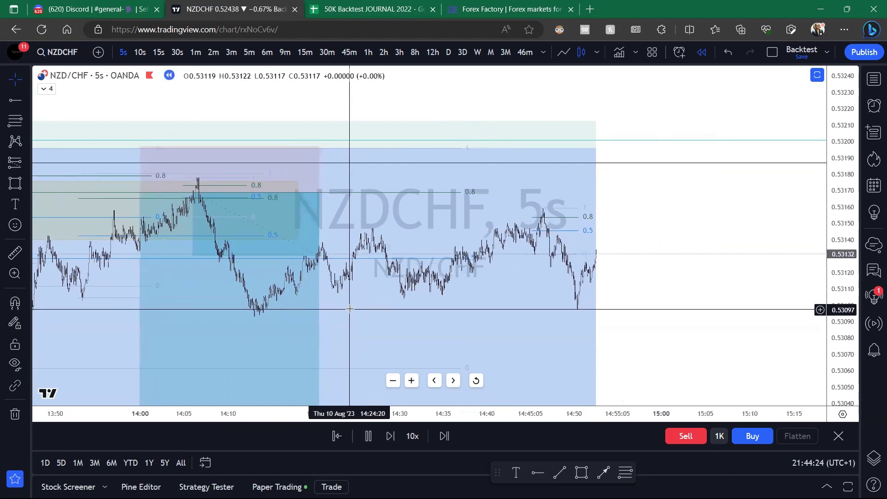
pyautogui.click(368, 435)
pyautogui.scroll(-3, 440, 308)
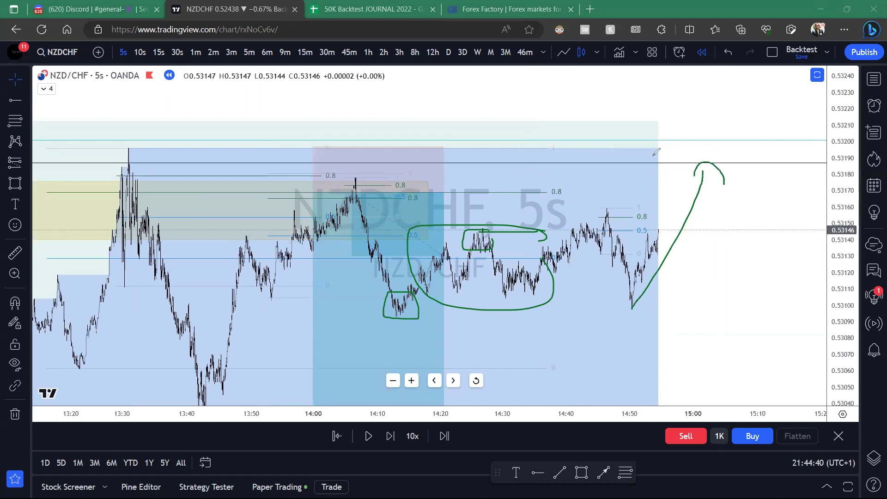
# Sketch the swing levels and projected downward price paths freehand, and run the replay on to about 15:03.
pyautogui.hotkey('ctrl', 'shift', '7')
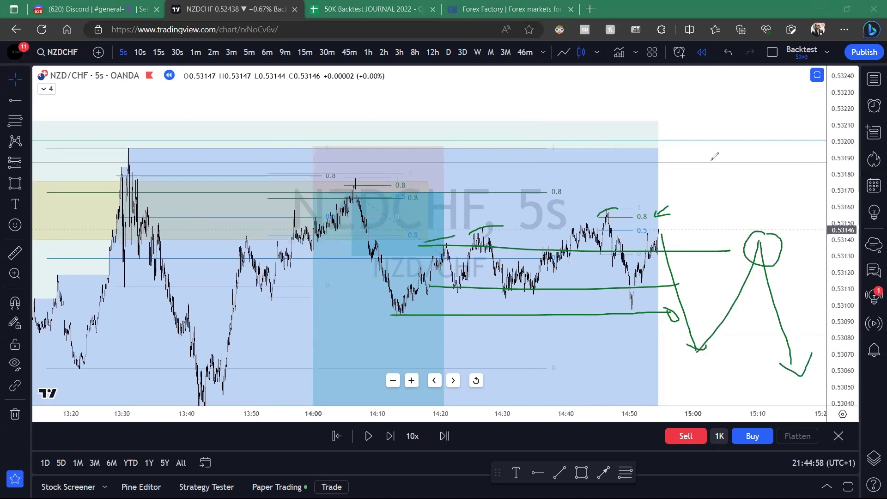
pyautogui.press('Escape')
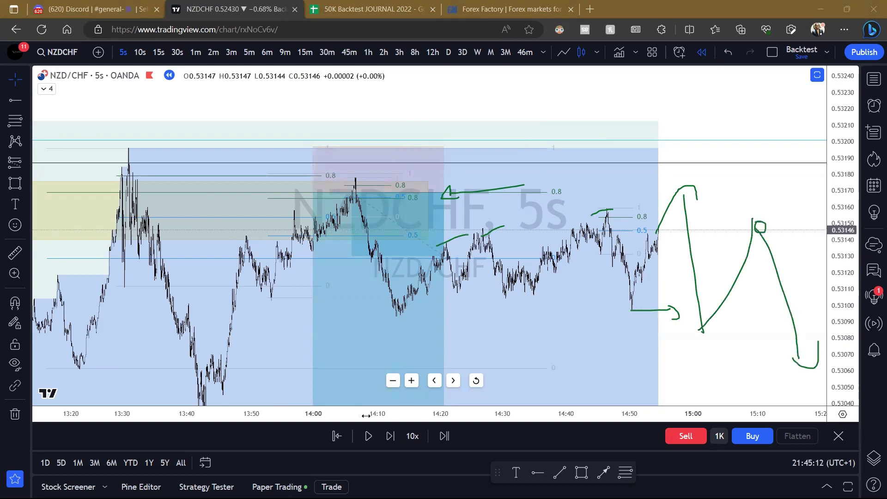
pyautogui.click(368, 435)
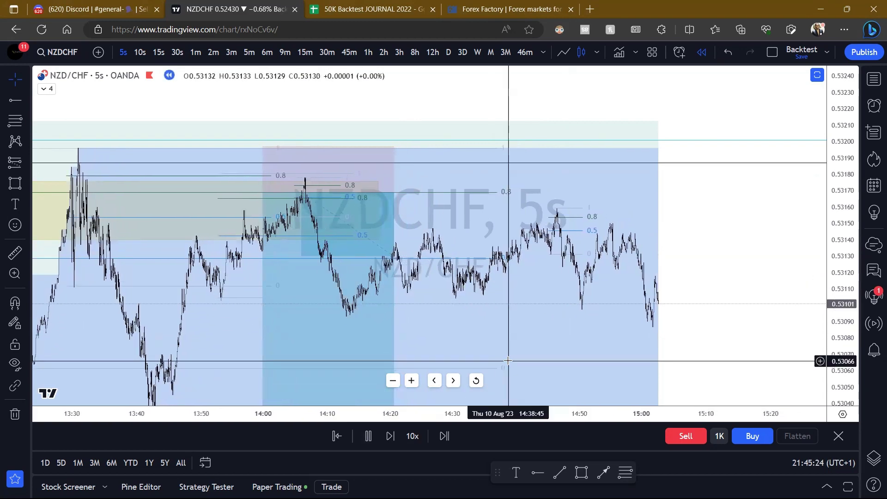
pyautogui.click(368, 435)
pyautogui.scroll(2, 602, 335)
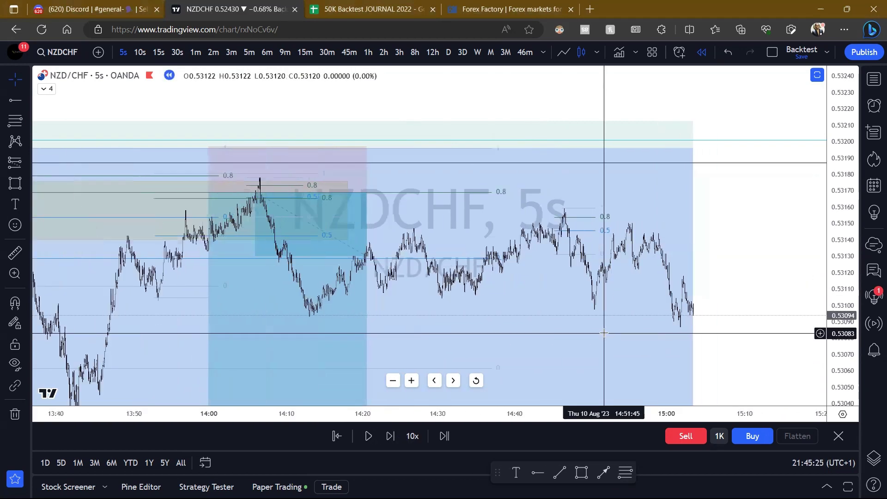
# Delete the small Fibonacci retracement at the 14:46 high and mark the range's highs and lows freehand.
pyautogui.click(582, 216)
pyautogui.press('Delete')
pyautogui.press('Escape')
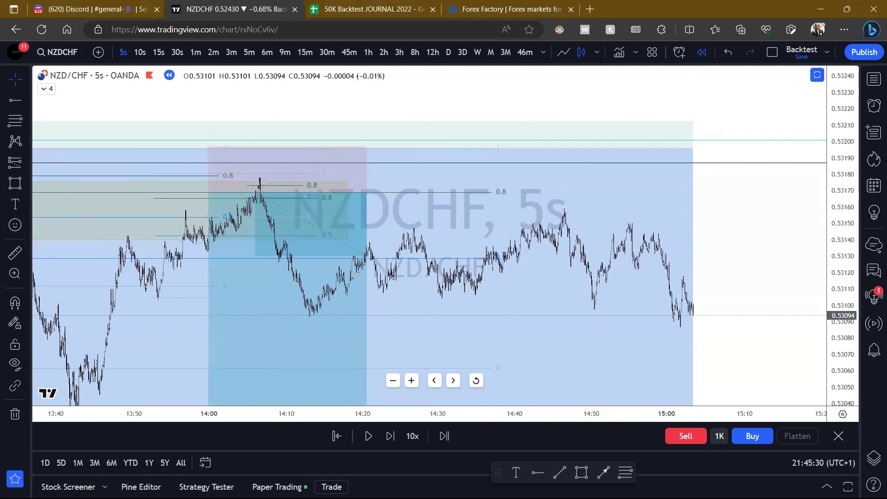
pyautogui.moveTo(350, 293); pyautogui.dragTo(701, 288)
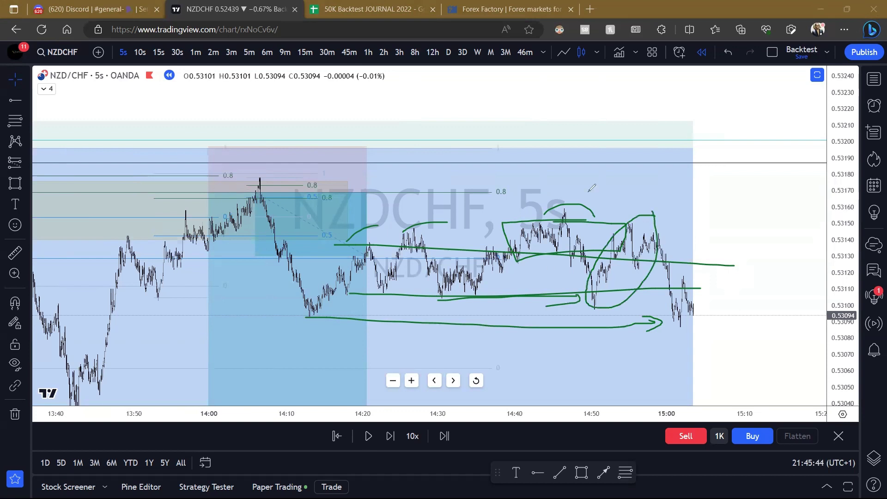
# Draw Fibonacci retracements from the 14:11:55 low at 0.53093 to 0.53160 and from the 14:48:35 low at 0.53097 to about 0.53150.
pyautogui.hotkey('alt', 'f')
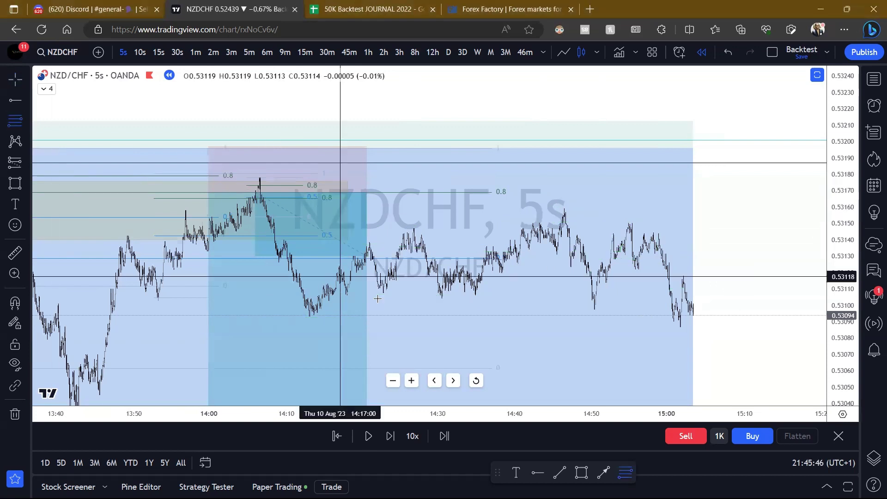
pyautogui.click(300, 317)
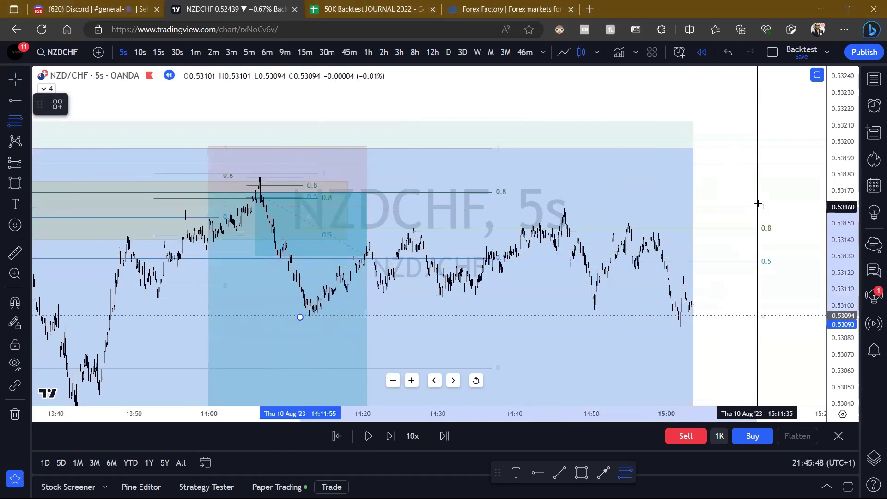
pyautogui.click(761, 208)
pyautogui.hotkey('alt', 'f')
pyautogui.click(580, 309)
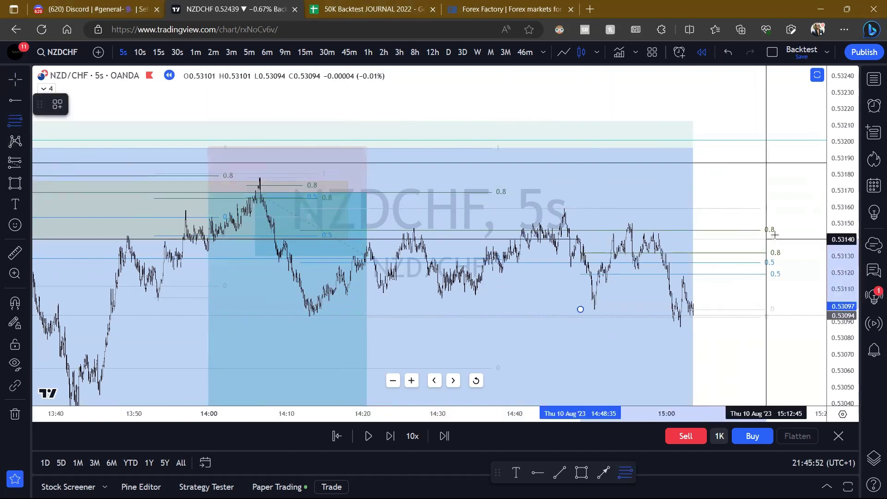
pyautogui.click(788, 223)
pyautogui.moveTo(770, 211); pyautogui.dragTo(671, 217)
pyautogui.moveTo(684, 256); pyautogui.dragTo(558, 255)
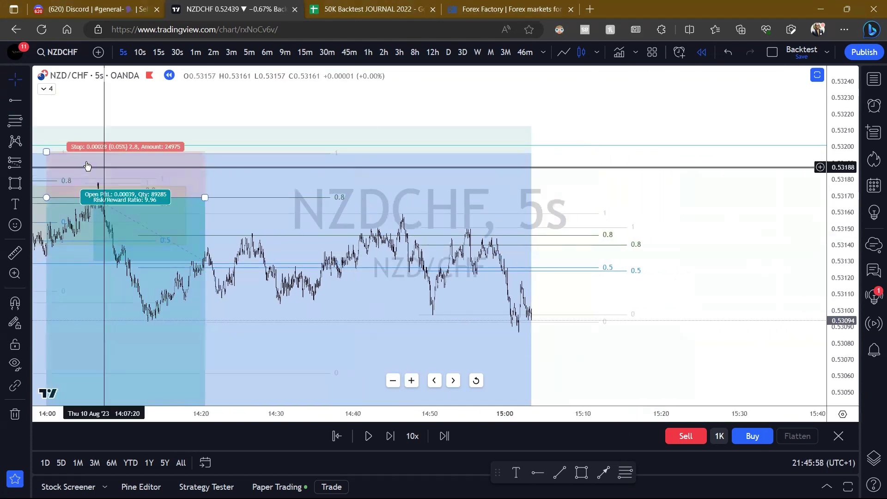
# Draw a rectangle from 0.53146 to 0.53124 between 15:09:35 and 15:21:15, and apply the DISTRO template to it.
pyautogui.click(15, 183)
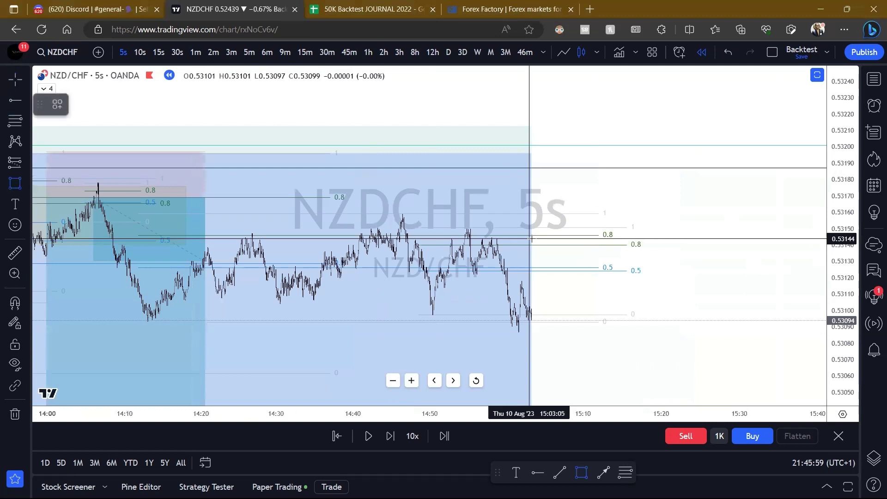
pyautogui.click(580, 235)
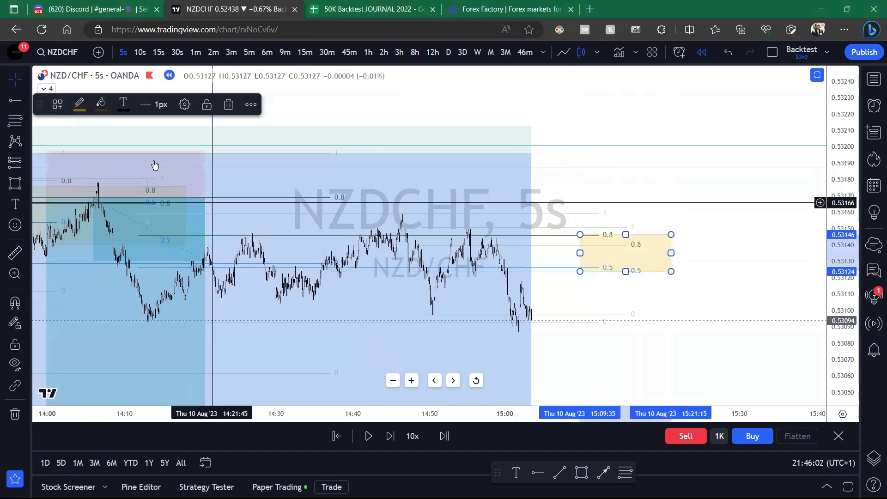
pyautogui.click(57, 104)
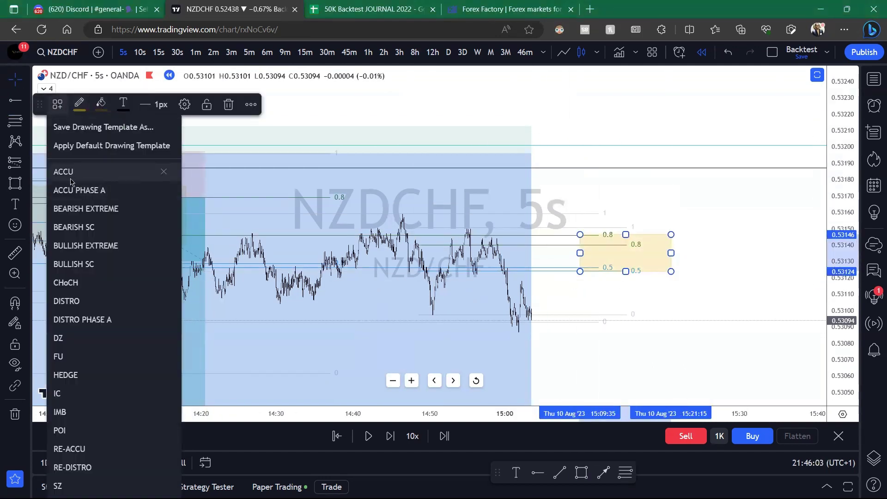
pyautogui.click(66, 301)
pyautogui.scroll(-3, 760, 342)
pyautogui.moveTo(760, 342); pyautogui.dragTo(737, 339)
pyautogui.scroll(-1, 772, 273)
pyautogui.click(391, 296)
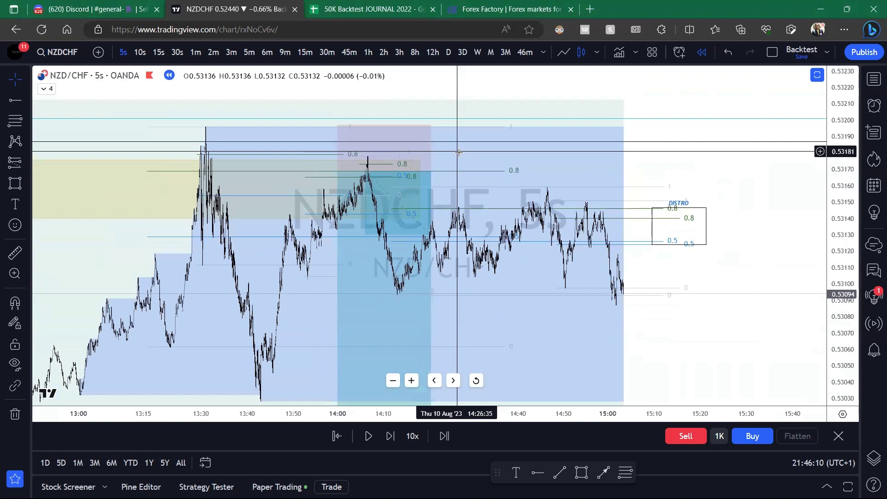
# Mark the drop from the 14:07 high freehand and try a short position at the DISTRO zone's 0.8 level with a 0.00011 stop.
pyautogui.hotkey('ctrl', 'shift', '3')
pyautogui.moveTo(358, 165); pyautogui.dragTo(406, 287)
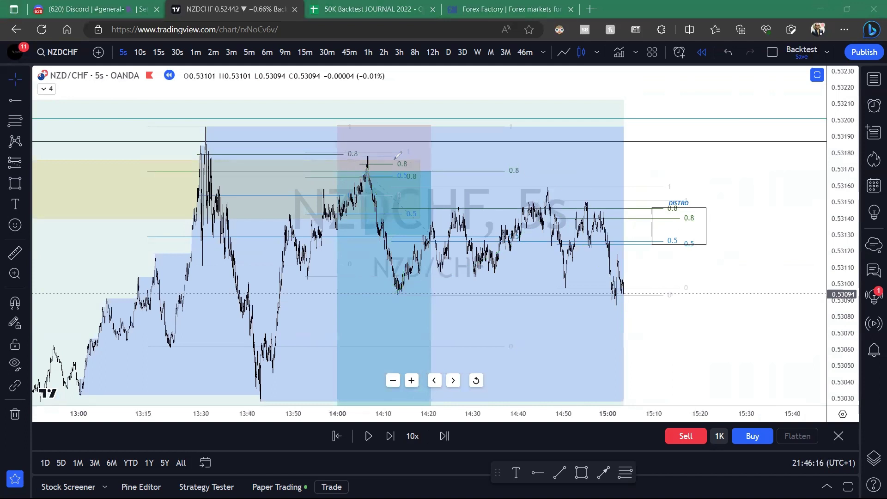
pyautogui.click(25, 162)
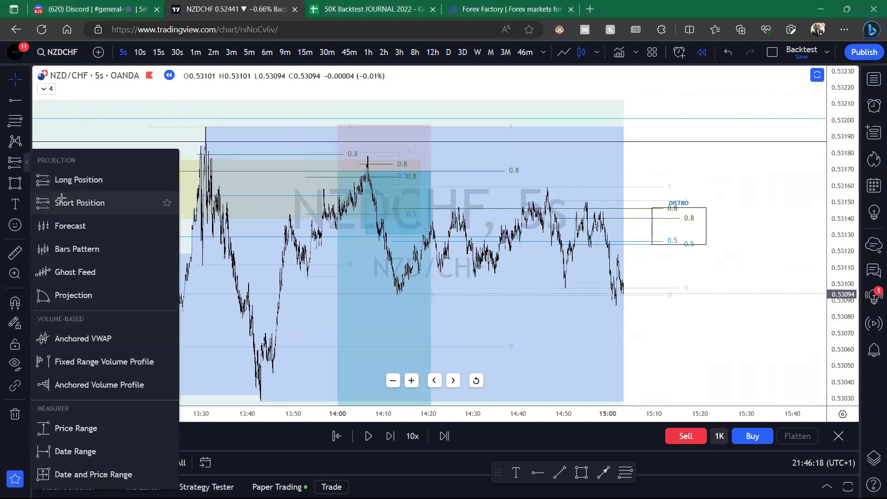
pyautogui.click(61, 198)
pyautogui.click(671, 218)
pyautogui.moveTo(670, 168); pyautogui.dragTo(670, 201)
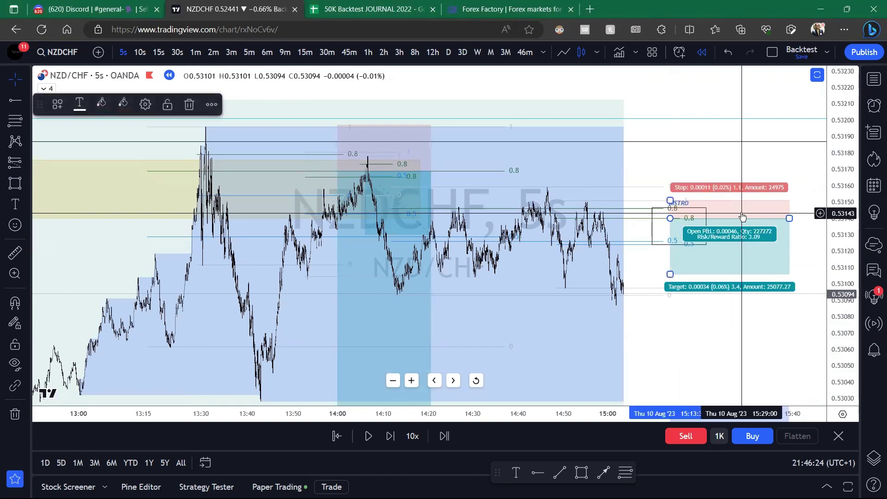
pyautogui.press('Delete')
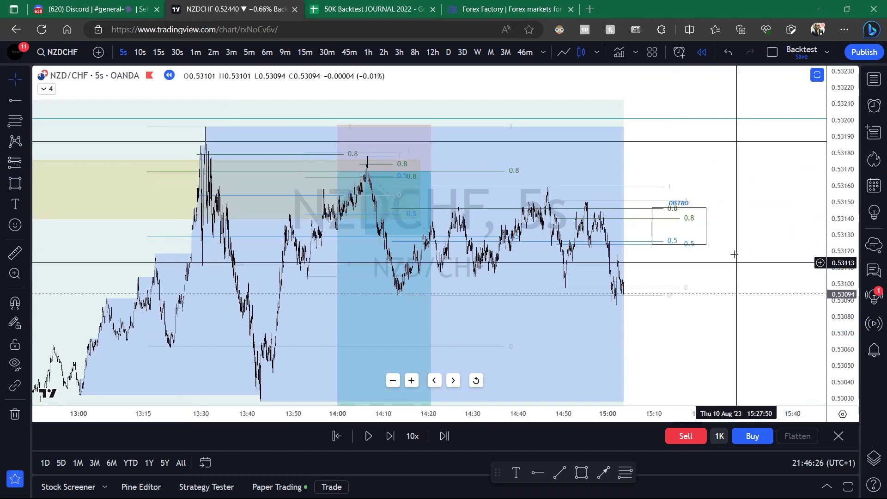
# Resume the bar replay at 10x speed and follow price below the DISTRO zone to about 15:20.
pyautogui.moveTo(733, 251); pyautogui.dragTo(731, 246)
pyautogui.scroll(3, 730, 246)
pyautogui.click(366, 437)
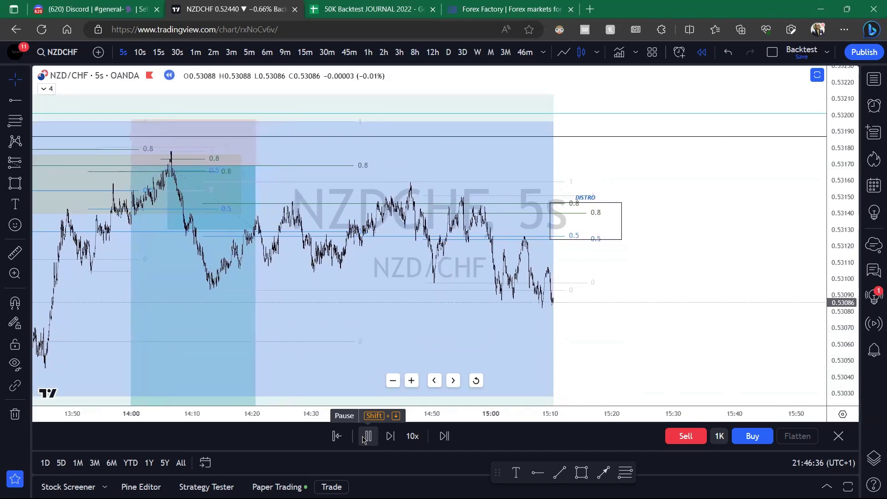
pyautogui.moveTo(654, 307); pyautogui.dragTo(699, 279)
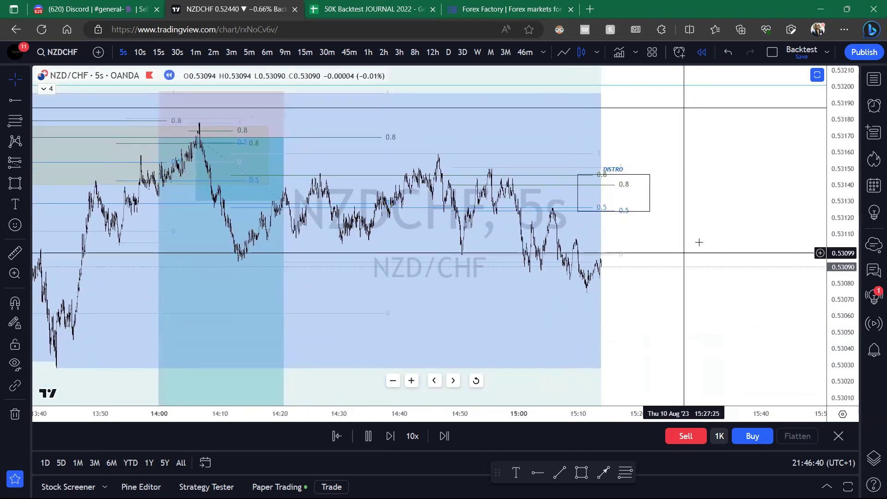
pyautogui.moveTo(699, 242); pyautogui.dragTo(680, 263)
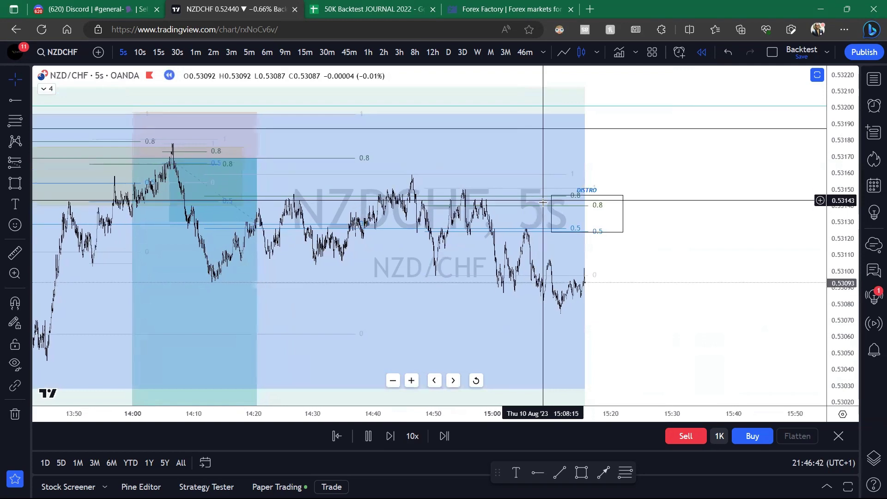
pyautogui.moveTo(673, 307); pyautogui.dragTo(701, 290)
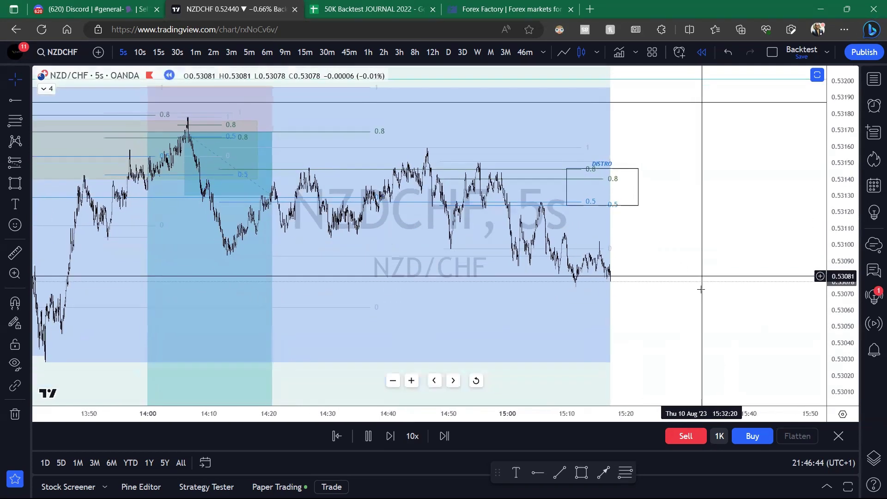
pyautogui.scroll(-3, 835, 291)
pyautogui.scroll(-3, 810, 298)
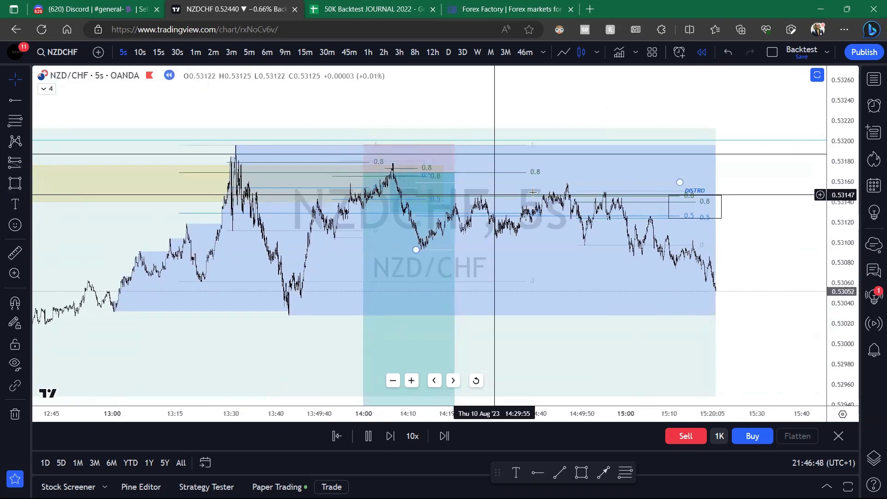
# Try a short position at the 15:05 swing high with a 0.00028 stop above the DISTRO zone, and remove it.
pyautogui.click(640, 219)
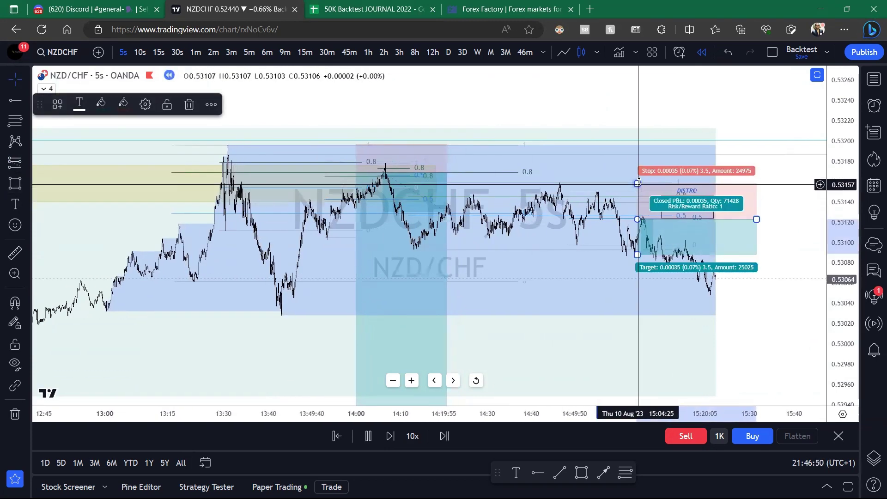
pyautogui.moveTo(638, 183); pyautogui.dragTo(641, 180)
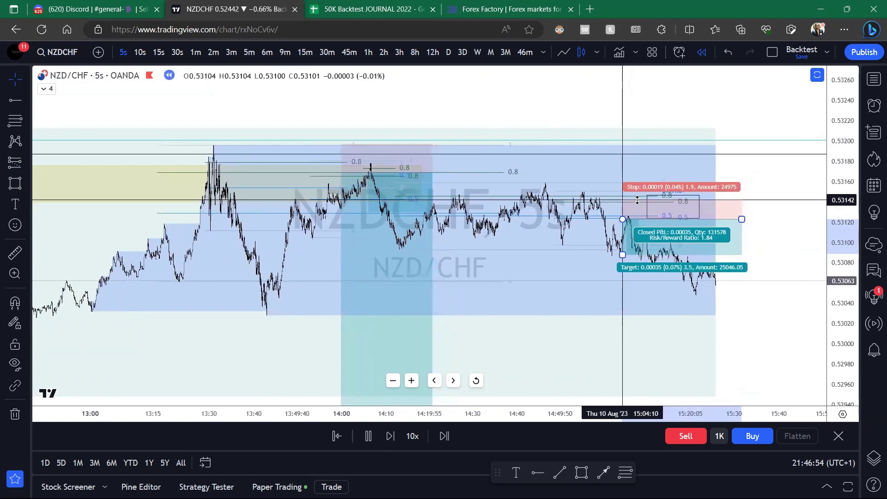
pyautogui.moveTo(638, 191); pyautogui.dragTo(637, 190)
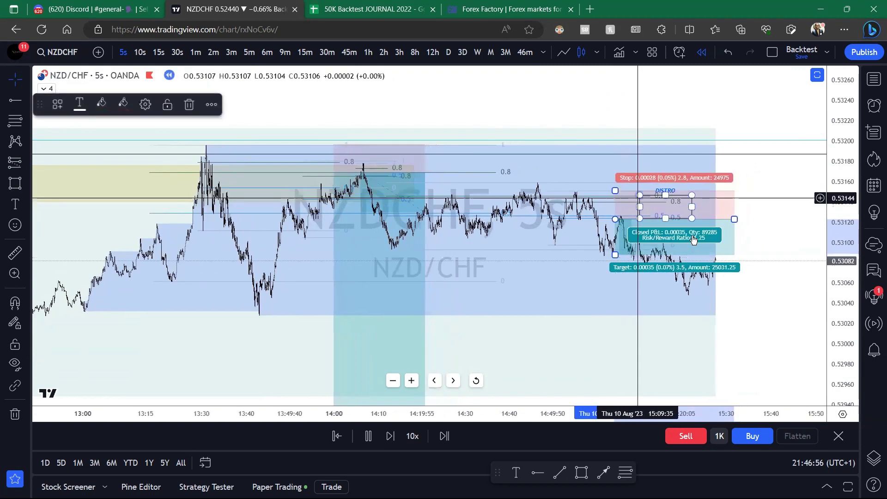
pyautogui.click(785, 238)
pyautogui.click(718, 241)
pyautogui.press('Delete')
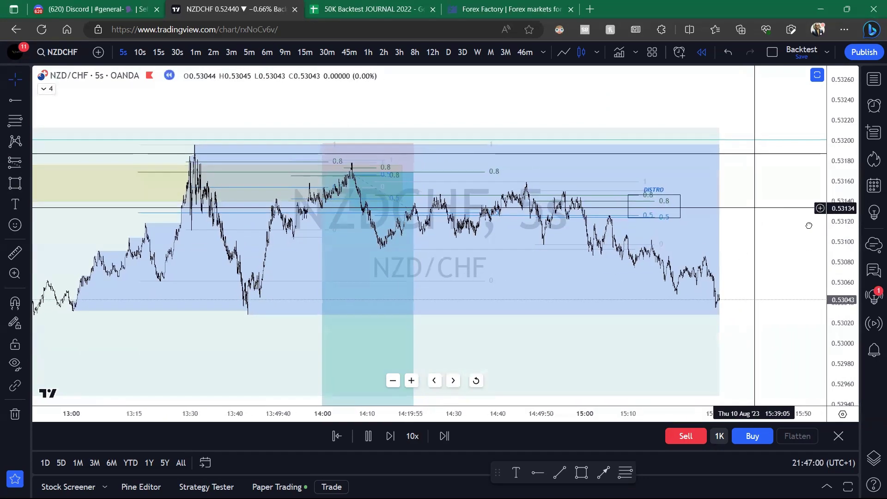
# Let the replay run to about 15:40 and switch the chart to the 2-minute timeframe to review the move.
pyautogui.scroll(-2, 806, 240)
pyautogui.hscroll(3, 579, 317)
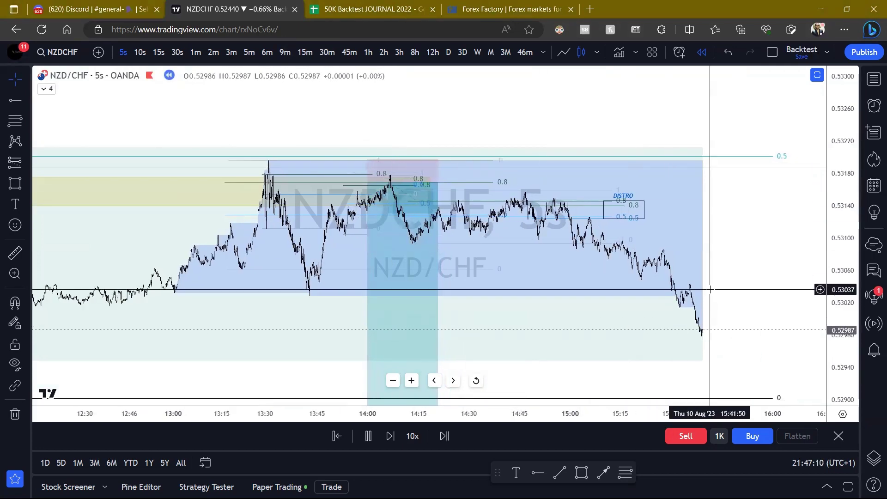
pyautogui.click(249, 52)
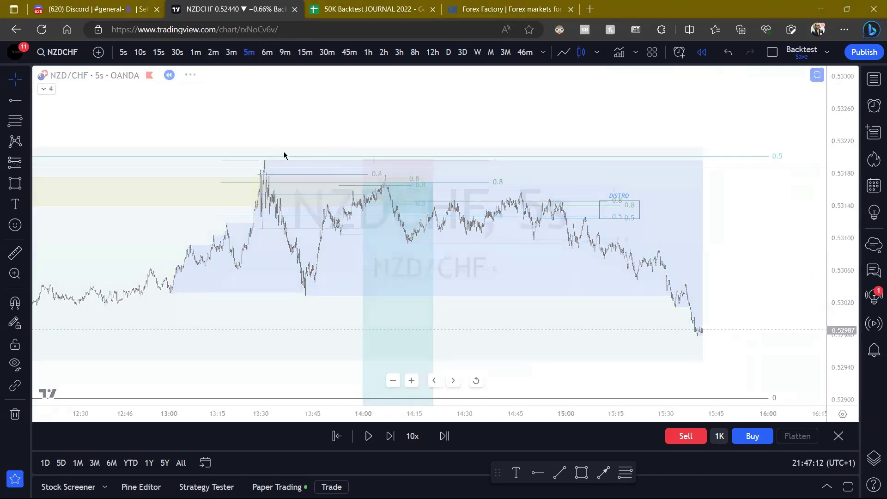
pyautogui.click(213, 53)
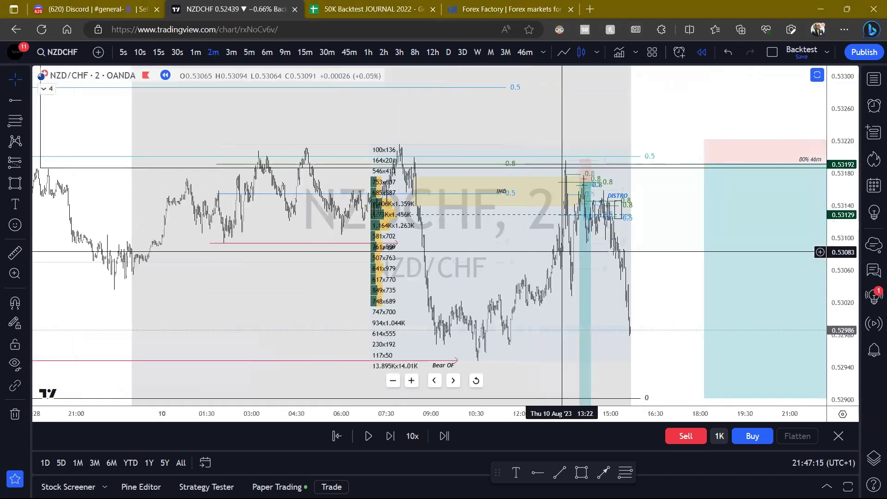
pyautogui.scroll(4, 589, 254)
pyautogui.moveTo(601, 250)
pyautogui.mouseDown()
pyautogui.moveTo(616, 230)
pyautogui.moveTo(602, 241)
pyautogui.moveTo(650, 291)
pyautogui.moveTo(620, 269)
pyautogui.moveTo(539, 241)
pyautogui.mouseUp()
pyautogui.scroll(-1, 618, 214)
pyautogui.scroll(-1, 651, 291)
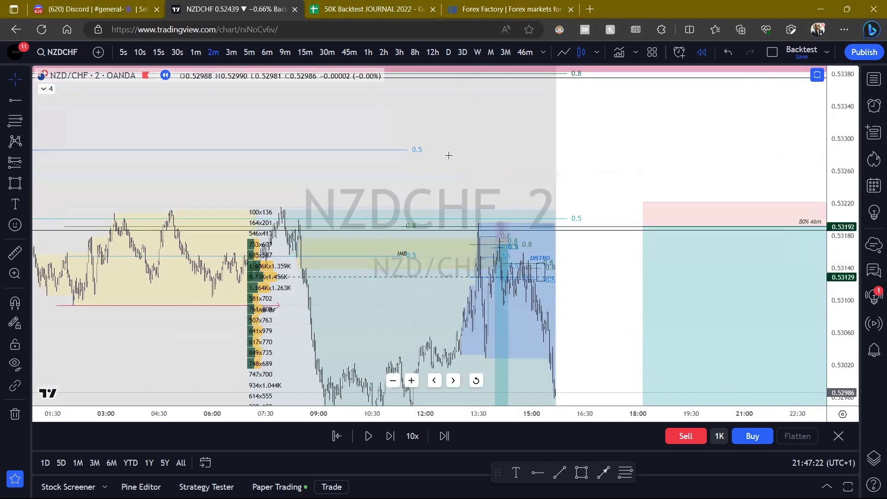
# Mark the 13:30 swing high and the 08:00 high freehand, and clear the marks.
pyautogui.moveTo(473, 227); pyautogui.dragTo(483, 221)
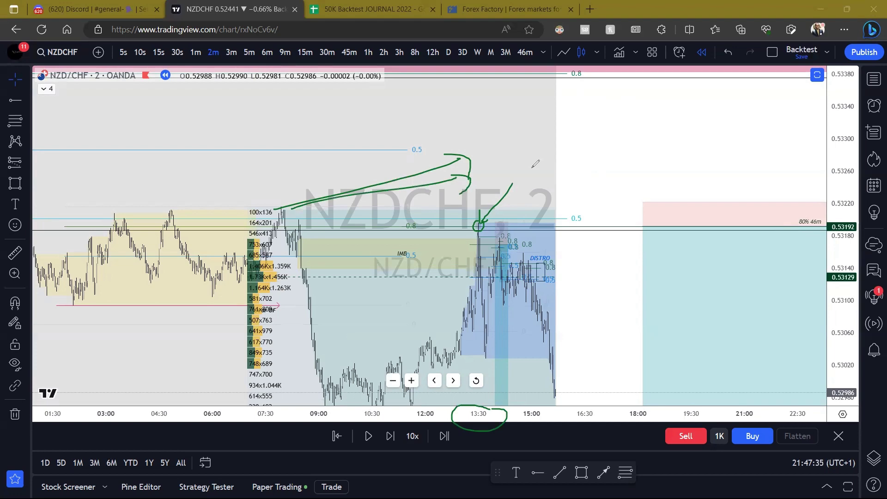
pyautogui.press('Escape')
# Set the 14:00 short position's target to 0.00219, at the 10:30 swing low.
pyautogui.moveTo(604, 179); pyautogui.dragTo(602, 158)
pyautogui.scroll(6, 583, 221)
pyautogui.moveTo(532, 273)
pyautogui.mouseDown()
pyautogui.moveTo(557, 232)
pyautogui.moveTo(536, 188)
pyautogui.mouseUp()
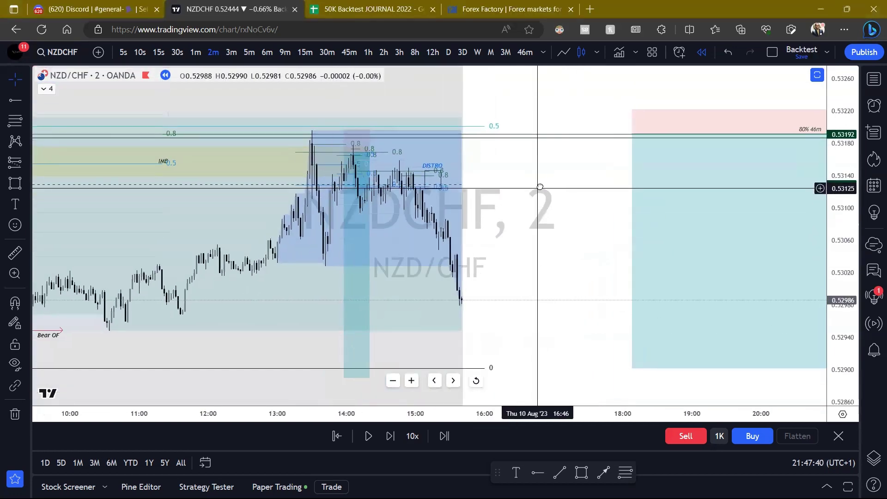
pyautogui.scroll(-3, 536, 194)
pyautogui.moveTo(470, 232); pyautogui.dragTo(562, 231)
pyautogui.moveTo(709, 315); pyautogui.dragTo(668, 308)
pyautogui.moveTo(533, 367); pyautogui.dragTo(533, 319)
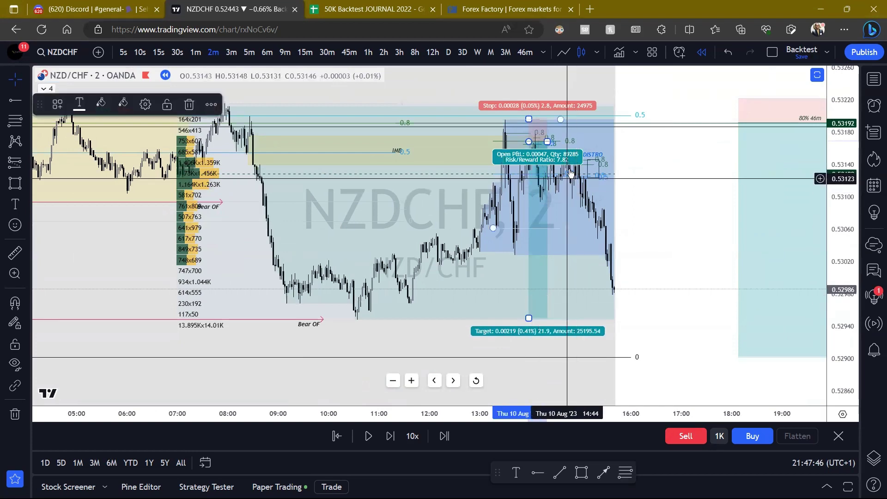
pyautogui.moveTo(646, 188); pyautogui.dragTo(591, 216)
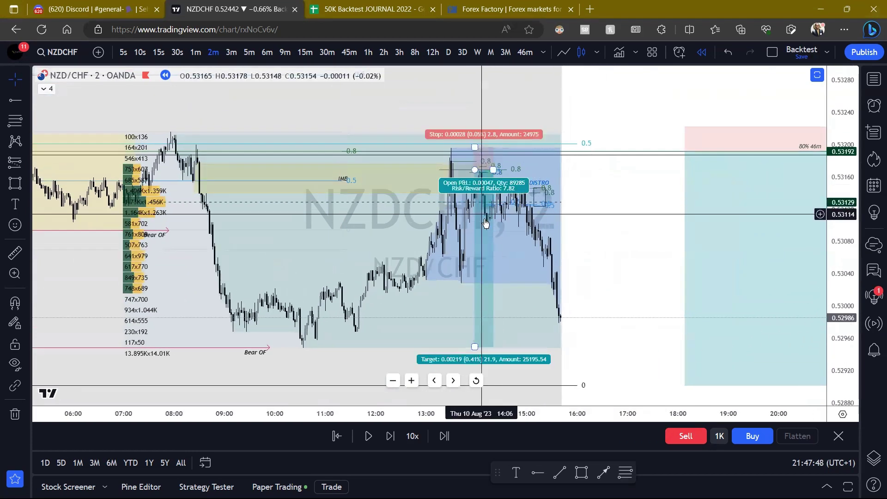
# Extend the 14:00 short position's target to just below the Fibonacci 0 level.
pyautogui.moveTo(643, 251); pyautogui.dragTo(606, 212)
pyautogui.moveTo(436, 307); pyautogui.dragTo(436, 344)
pyautogui.moveTo(592, 264); pyautogui.dragTo(594, 302)
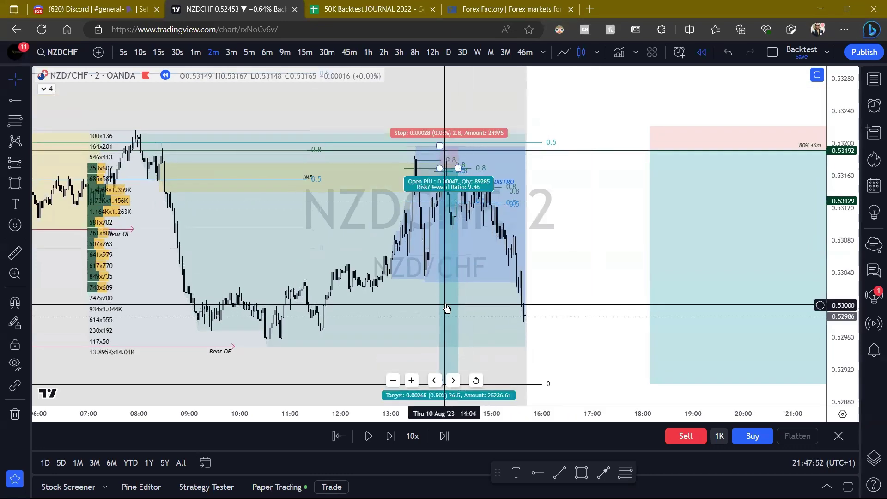
pyautogui.moveTo(848, 250); pyautogui.dragTo(847, 324)
pyautogui.moveTo(440, 334); pyautogui.dragTo(439, 342)
pyautogui.moveTo(558, 285); pyautogui.dragTo(556, 286)
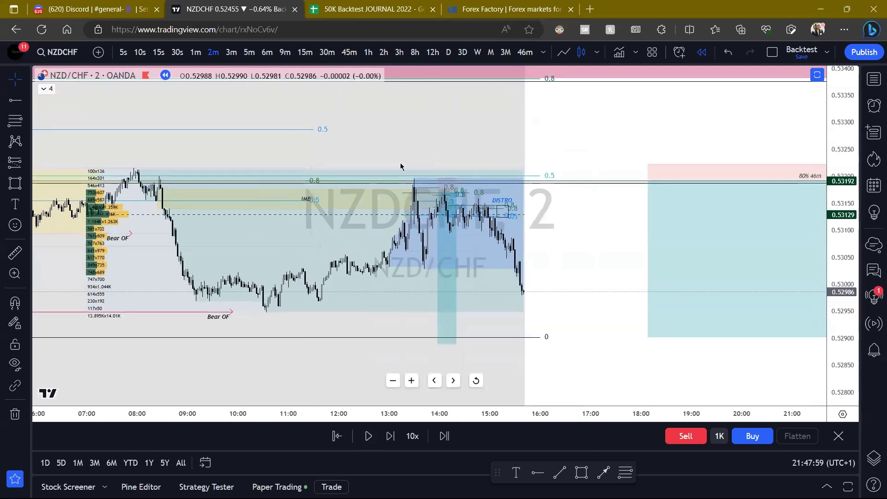
# Mark the 10:30 swing low and the Fibonacci 0 level with freehand arrows, and clear all drawings made on the screen share.
pyautogui.moveTo(261, 311); pyautogui.dragTo(413, 314)
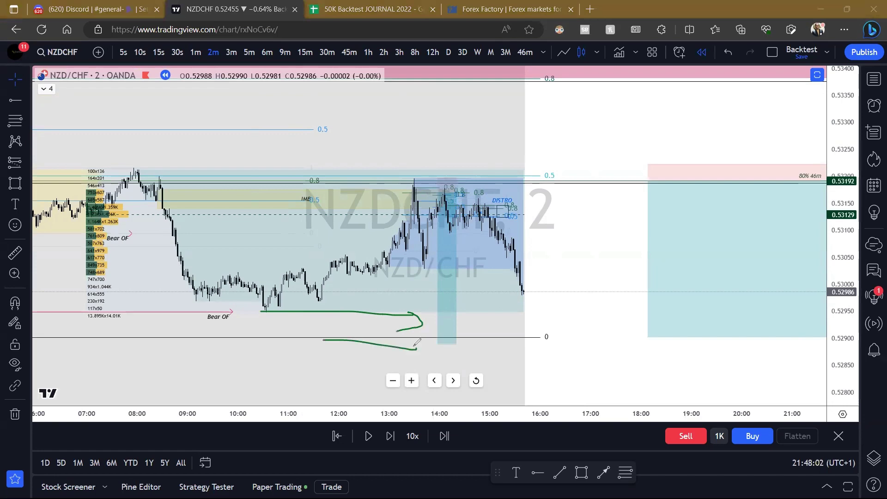
pyautogui.rightClick(600, 149)
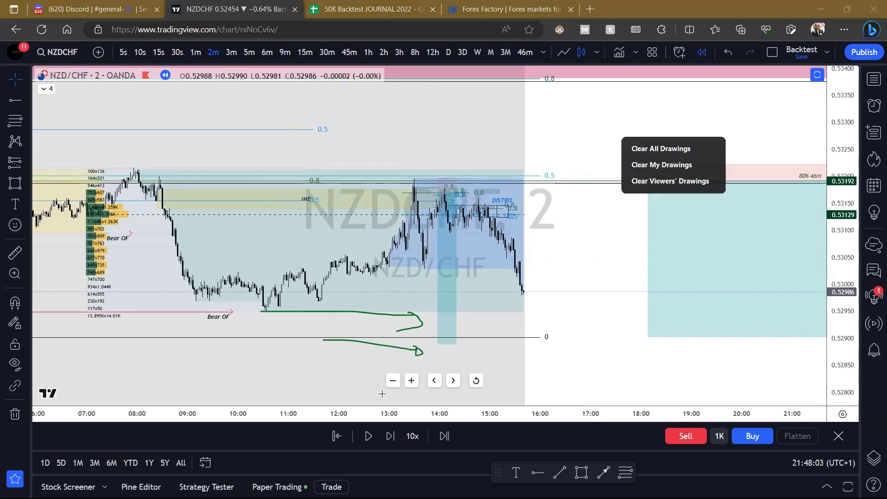
pyautogui.click(661, 148)
# Resume the bar replay to about 21:00 on 10 August and switch the chart to the 6-minute timeframe.
pyautogui.click(368, 436)
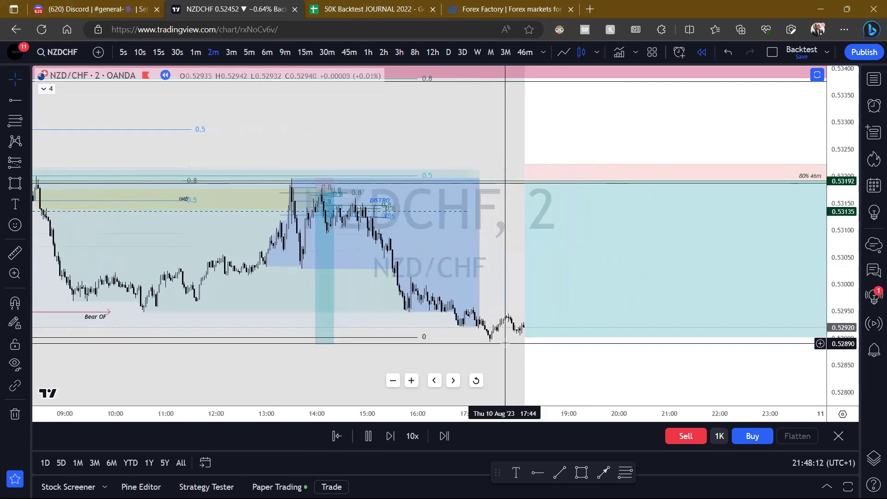
pyautogui.scroll(-5, 508, 342)
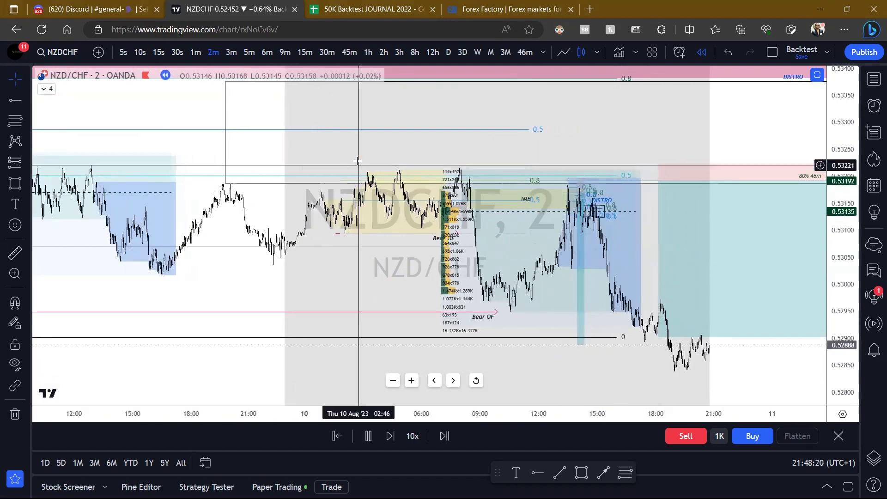
pyautogui.click(267, 53)
pyautogui.scroll(15, 612, 236)
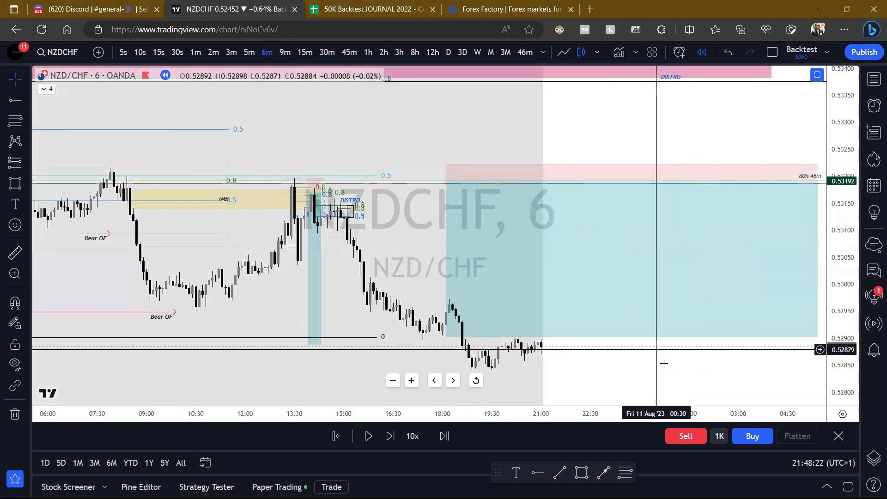
# Let the replay run on the 6-minute chart and follow the decline through the afternoon of 11 August.
pyautogui.moveTo(651, 377); pyautogui.dragTo(604, 282)
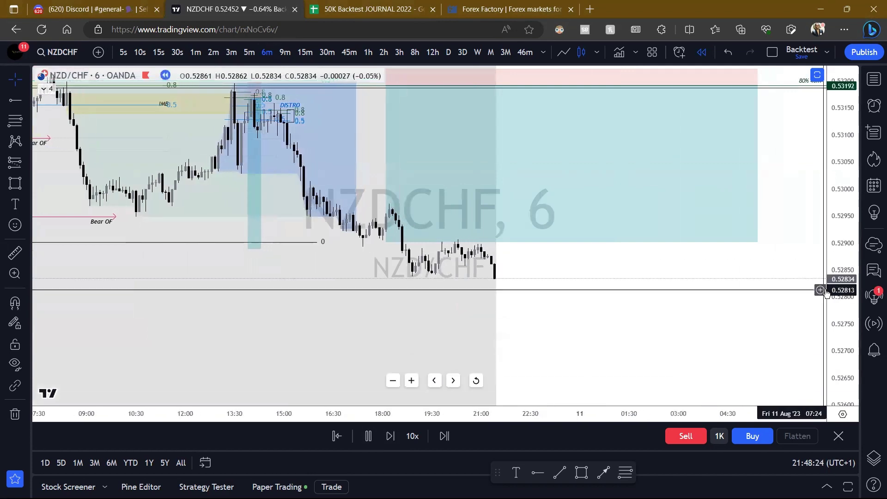
pyautogui.scroll(-5, 749, 296)
pyautogui.moveTo(765, 301); pyautogui.dragTo(624, 302)
pyautogui.scroll(-2, 624, 302)
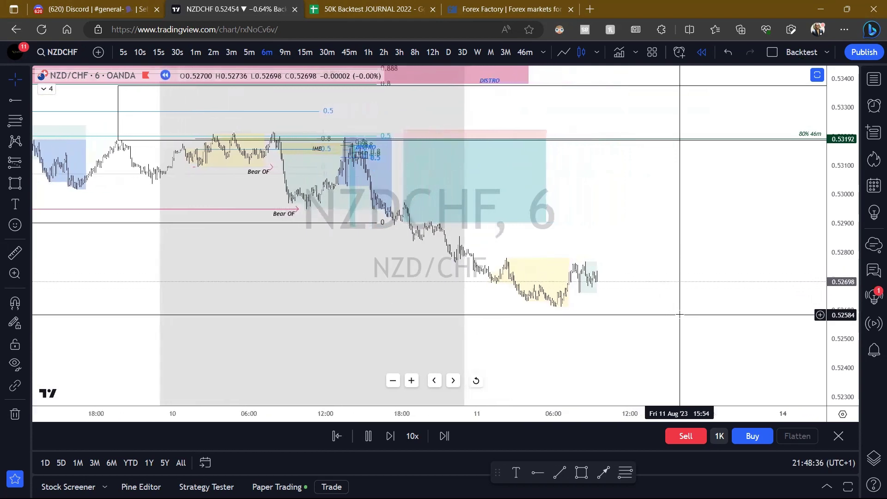
pyautogui.scroll(1, 628, 286)
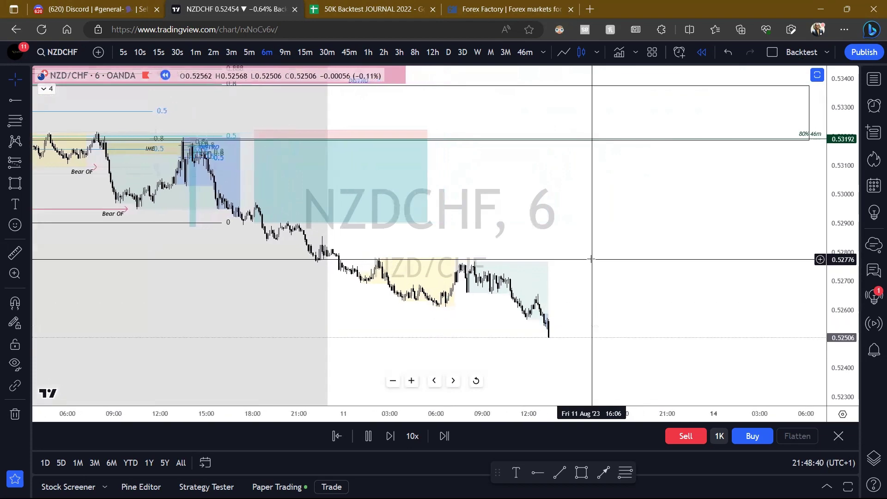
pyautogui.scroll(-3, 741, 295)
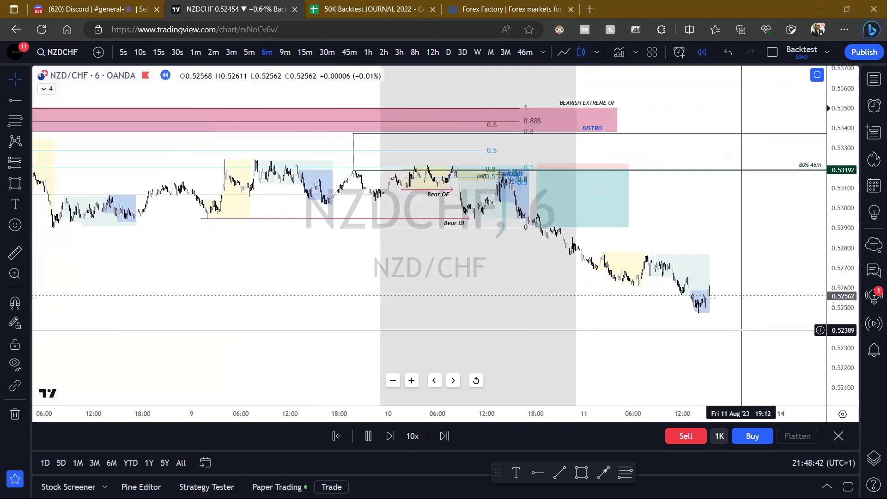
# Switch the chart to the 15-minute timeframe and run the replay to the latest available bar.
pyautogui.click(305, 53)
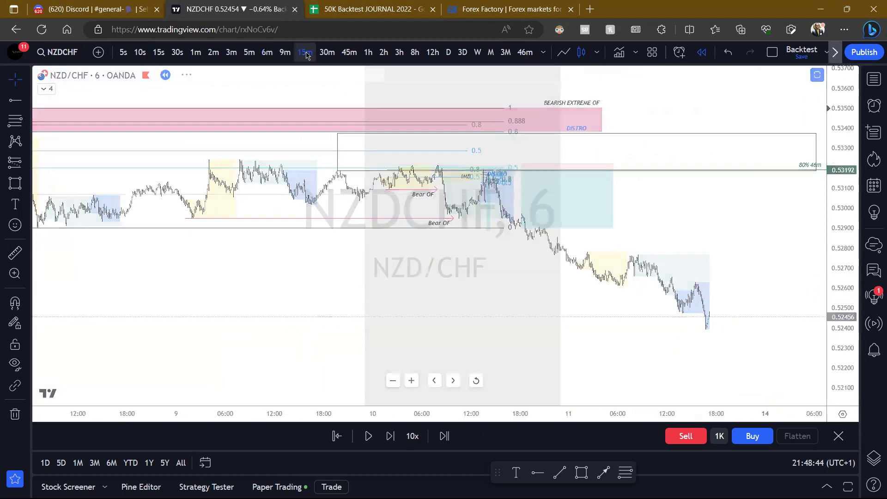
pyautogui.scroll(2, 596, 260)
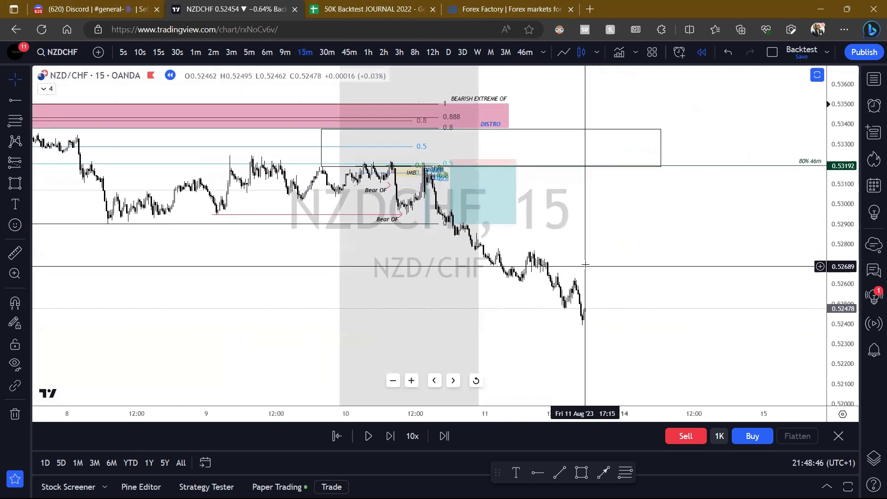
pyautogui.scroll(7, 469, 317)
pyautogui.click(368, 436)
pyautogui.scroll(-4, 458, 298)
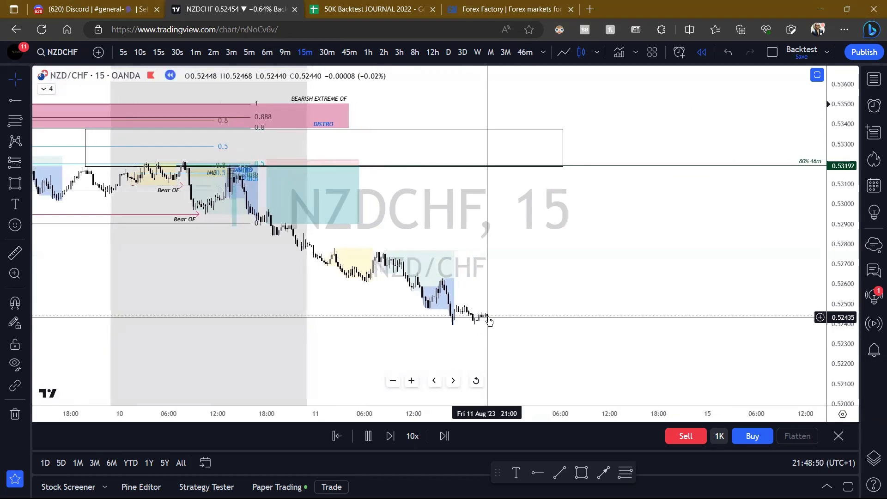
pyautogui.moveTo(692, 313); pyautogui.dragTo(576, 317)
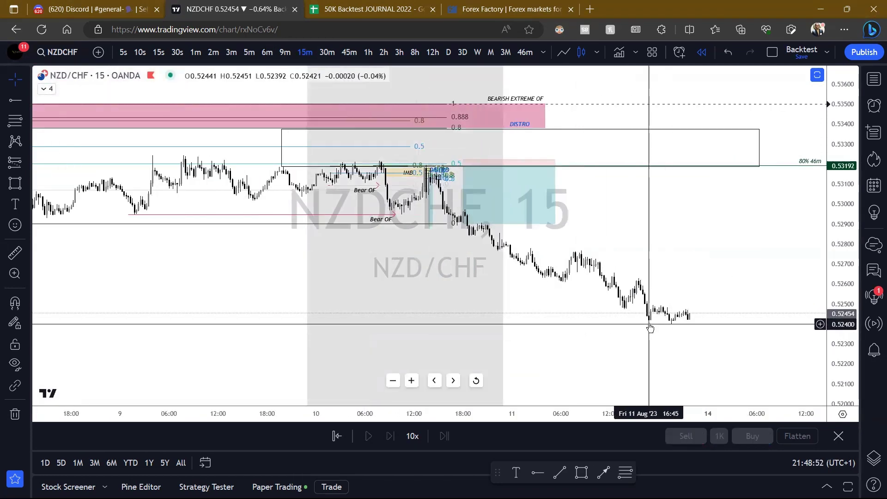
# Extend the 10 August short position's target to 0.00714, near the 11 August lows.
pyautogui.hscroll(1, 648, 329)
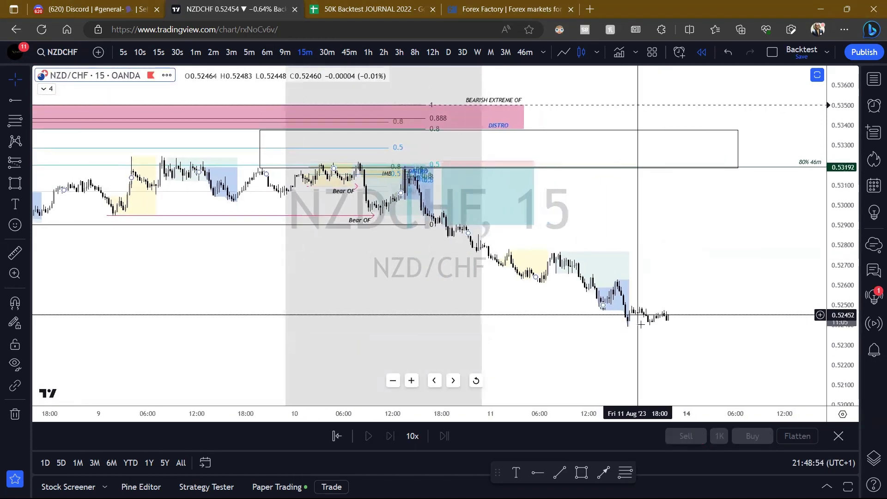
pyautogui.hscroll(2, 640, 325)
pyautogui.click(358, 223)
pyautogui.moveTo(359, 223); pyautogui.dragTo(359, 310)
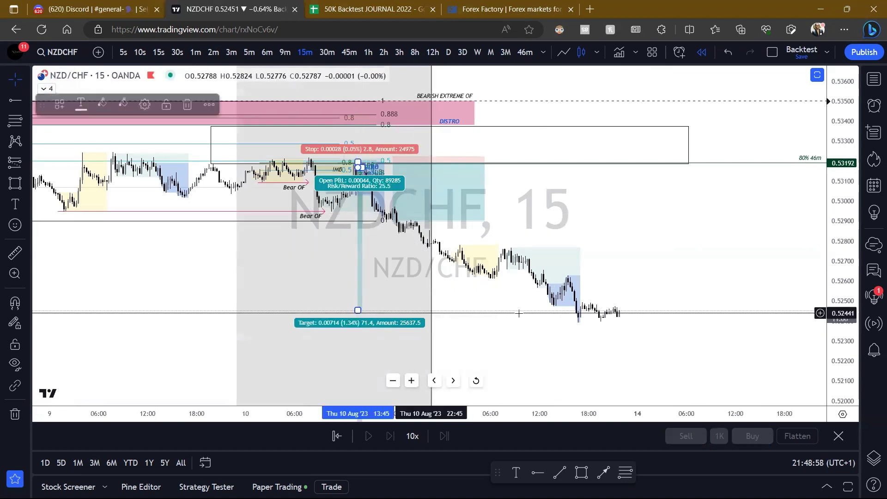
pyautogui.click(582, 311)
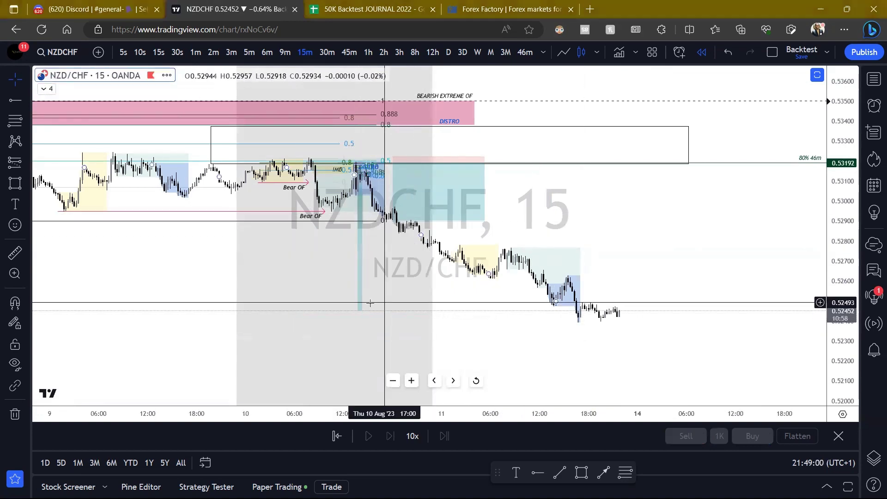
pyautogui.click(358, 310)
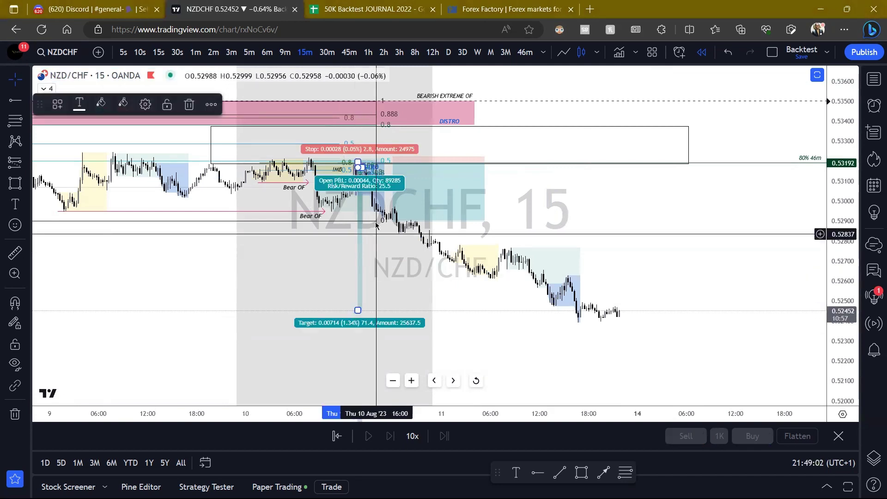
pyautogui.click(414, 269)
pyautogui.hscroll(-3, 514, 325)
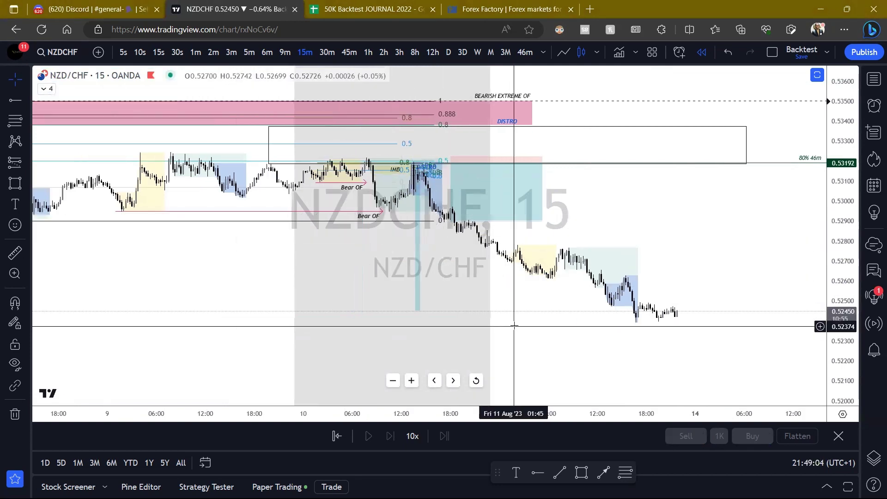
# Switch the chart to the 5-minute timeframe and examine the 10 August price action around the DISTRO zone.
pyautogui.click(248, 53)
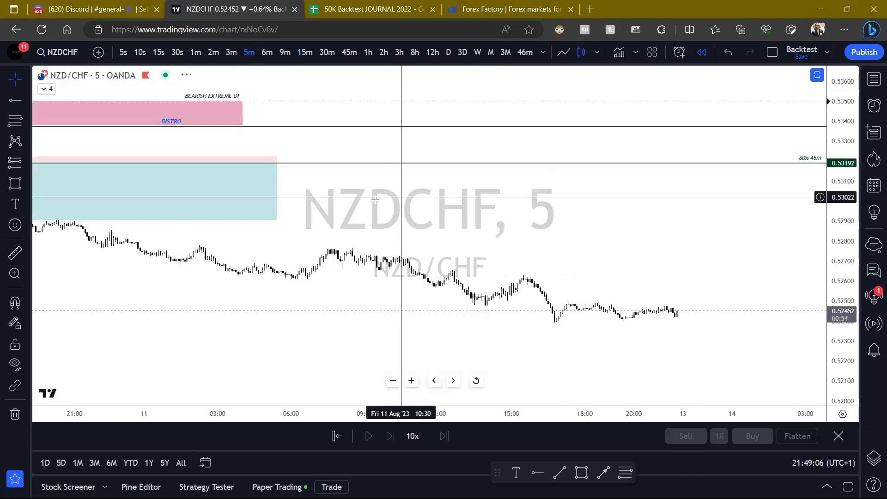
pyautogui.moveTo(851, 318); pyautogui.dragTo(835, 201)
pyautogui.moveTo(696, 218); pyautogui.dragTo(708, 278)
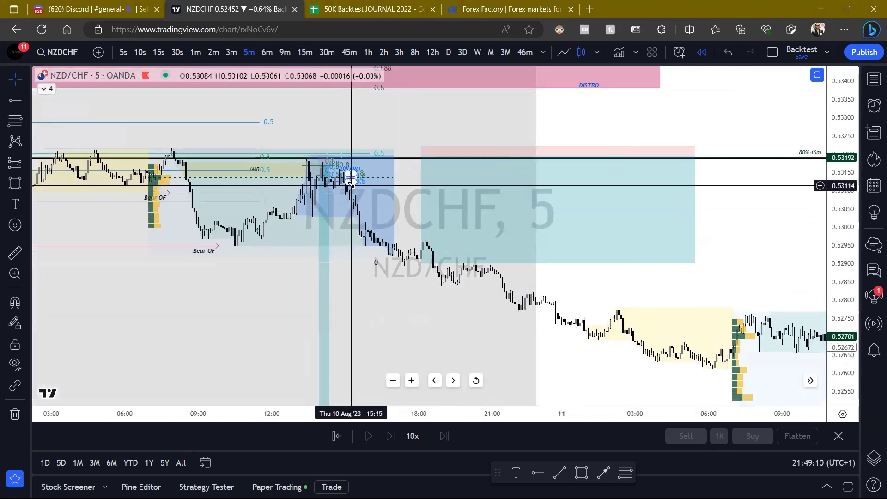
pyautogui.scroll(7, 454, 223)
pyautogui.moveTo(604, 240); pyautogui.dragTo(772, 240)
pyautogui.moveTo(837, 335); pyautogui.dragTo(833, 234)
pyautogui.moveTo(321, 236); pyautogui.dragTo(783, 240)
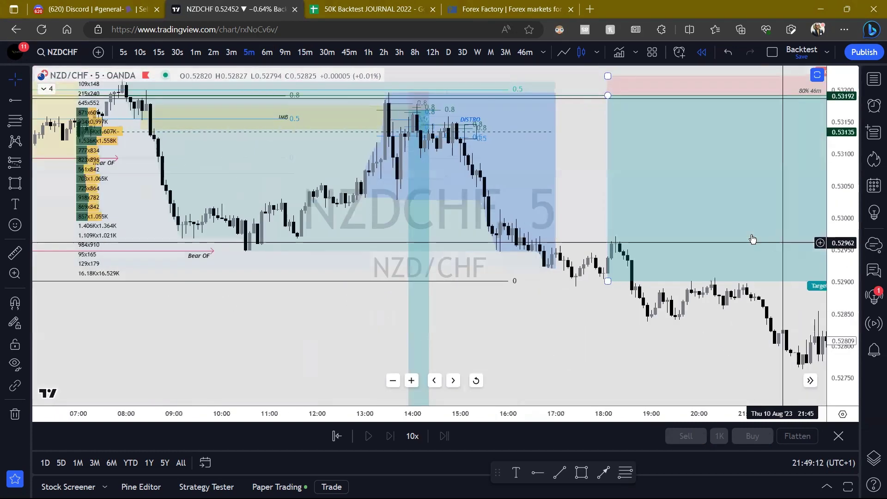
pyautogui.moveTo(583, 168); pyautogui.dragTo(590, 278)
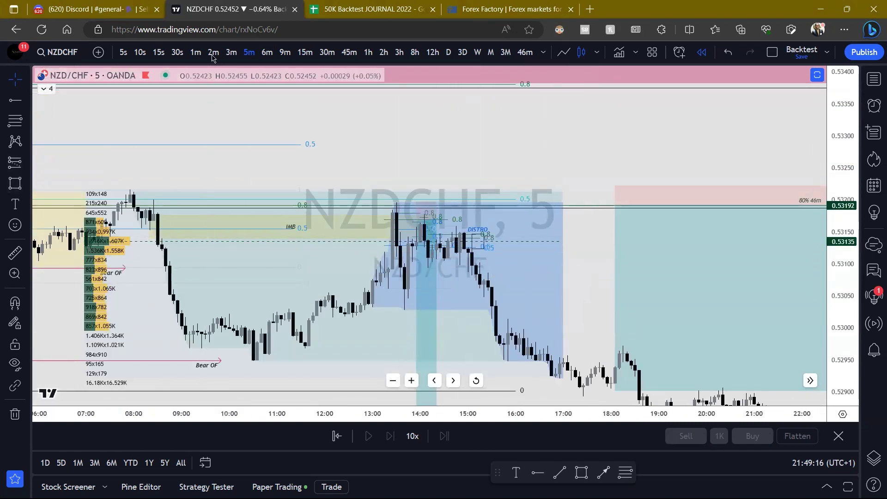
pyautogui.click(124, 52)
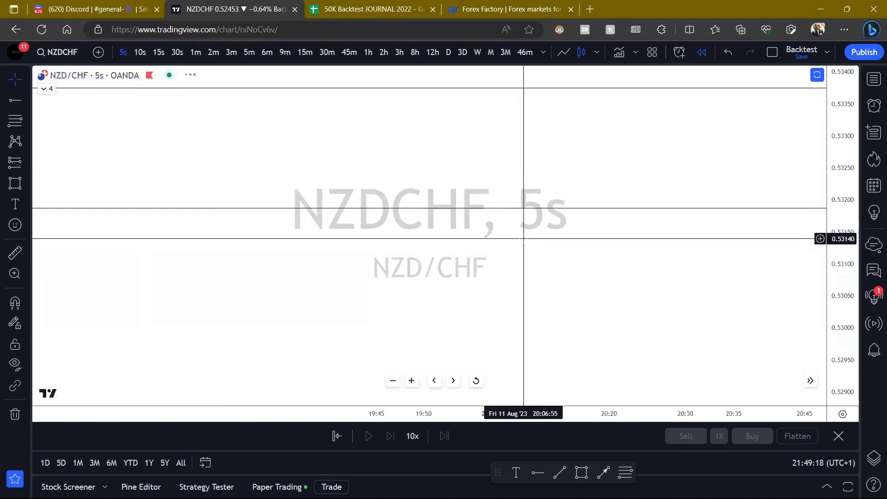
pyautogui.click(476, 381)
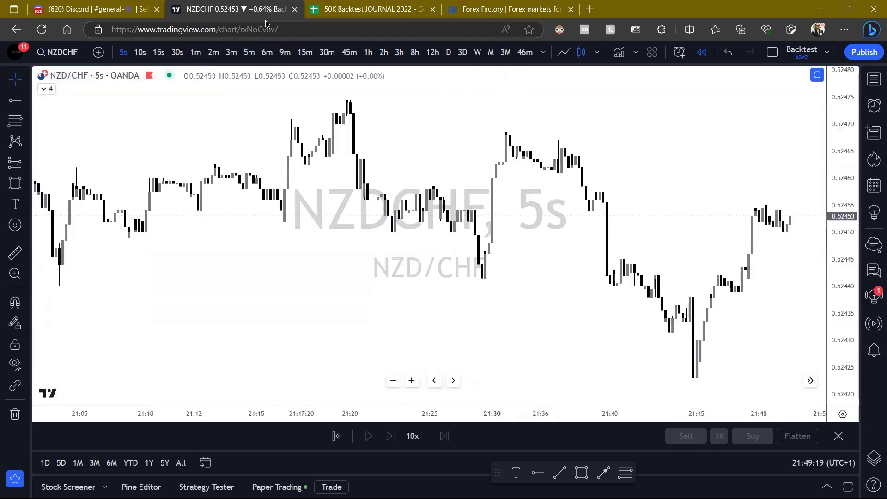
pyautogui.click(246, 49)
# Place a short position at 15:05 on the DISTRO zone's 0.5 level with a 0.00058 stop and 0.00056 target.
pyautogui.scroll(-5, 590, 211)
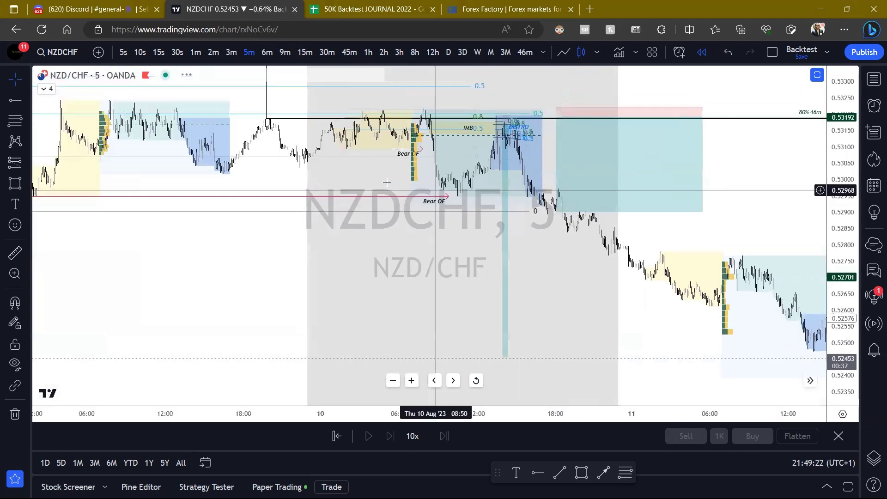
pyautogui.moveTo(280, 177); pyautogui.dragTo(255, 233)
pyautogui.moveTo(206, 253); pyautogui.dragTo(178, 319)
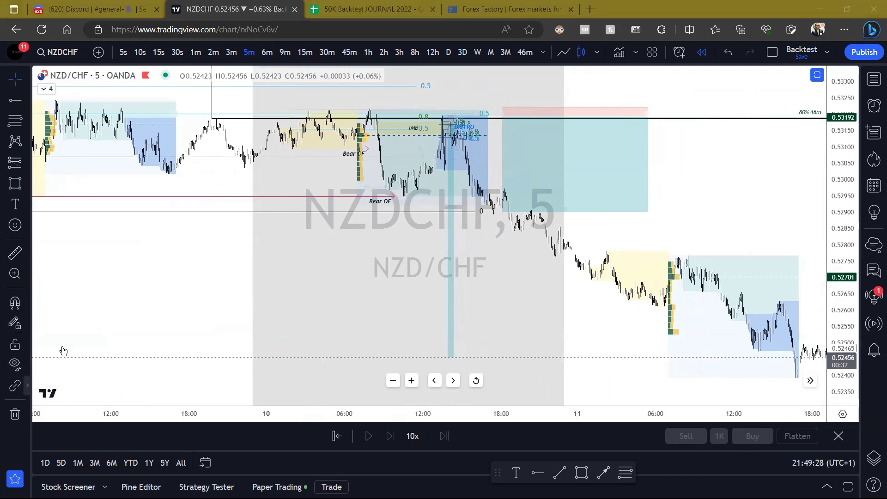
pyautogui.click(16, 272)
pyautogui.moveTo(444, 109); pyautogui.dragTo(502, 170)
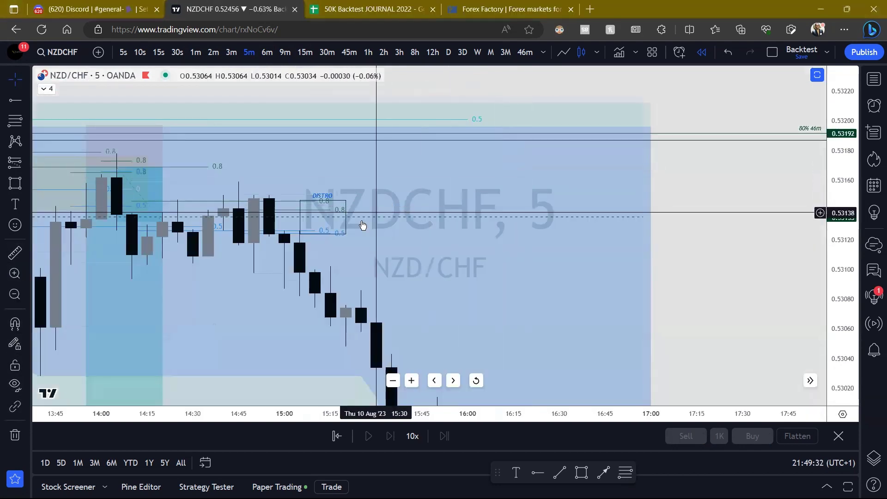
pyautogui.click(299, 233)
pyautogui.hotkey('alt', 'f')
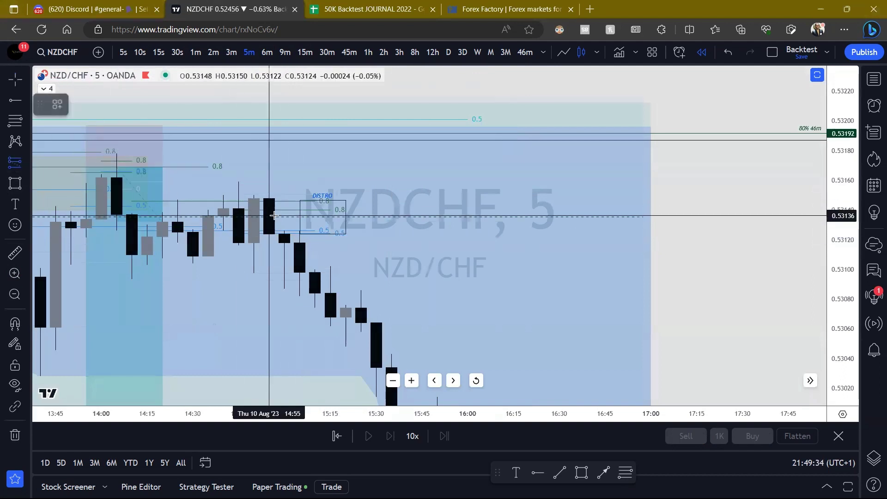
pyautogui.click(296, 230)
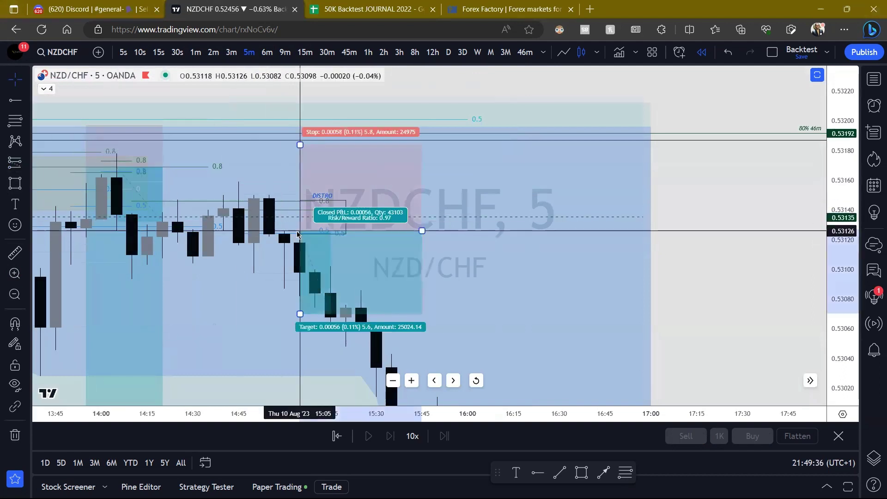
# Tighten the stop of the 15:05 short position on 10 August to 0.00021.
pyautogui.moveTo(300, 144); pyautogui.dragTo(300, 198)
pyautogui.hotkey('alt', 'Left')
pyautogui.click(550, 116)
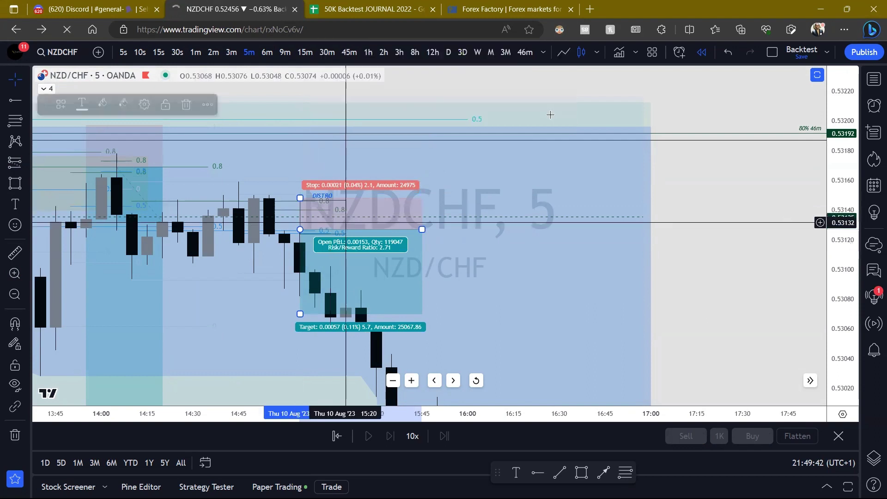
# Extend the 15:05 short position's target down toward the 11 August lows and delete the position.
pyautogui.moveTo(840, 124); pyautogui.dragTo(839, 259)
pyautogui.moveTo(358, 284); pyautogui.dragTo(358, 400)
pyautogui.scroll(-5, 417, 363)
pyautogui.moveTo(851, 245); pyautogui.dragTo(838, 297)
pyautogui.scroll(-10, 744, 297)
pyautogui.moveTo(640, 295); pyautogui.dragTo(640, 391)
pyautogui.moveTo(640, 295); pyautogui.dragTo(639, 320)
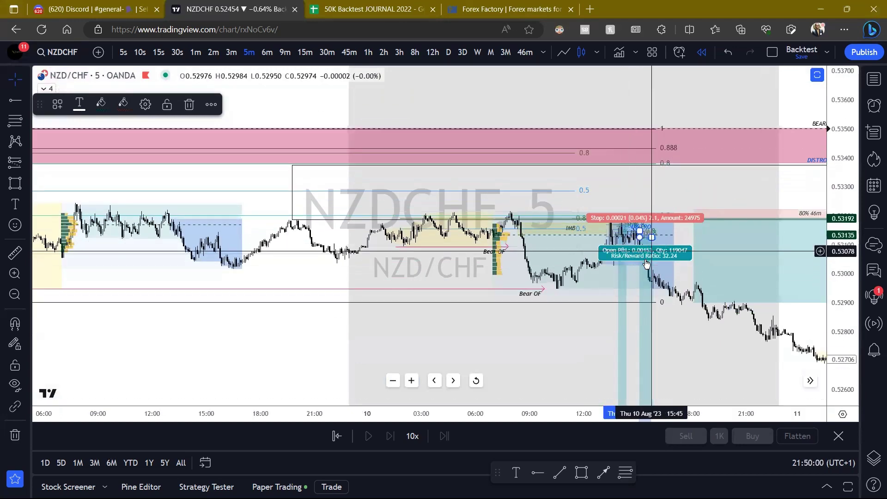
pyautogui.click(645, 273)
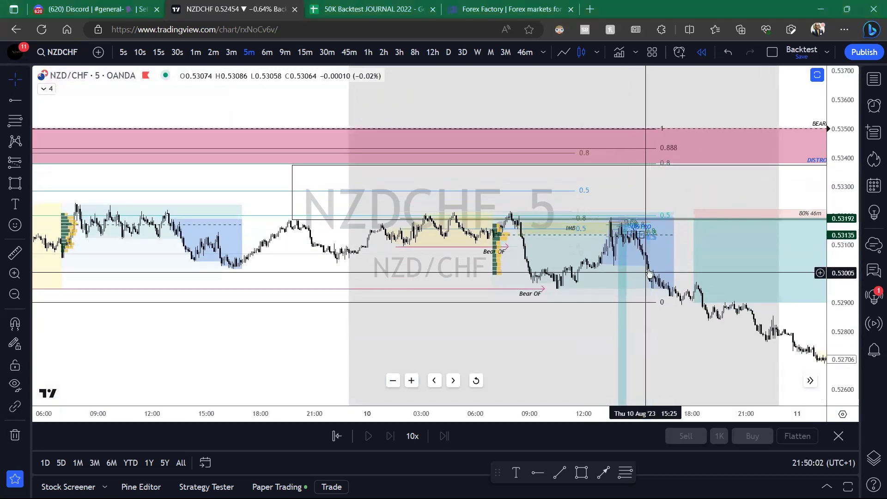
# Examine the 8 to 11 August price action on the 5-minute and 15-minute timeframes.
pyautogui.scroll(4, 645, 272)
pyautogui.scroll(-6, 645, 272)
pyautogui.moveTo(765, 273); pyautogui.dragTo(576, 283)
pyautogui.scroll(-1, 576, 284)
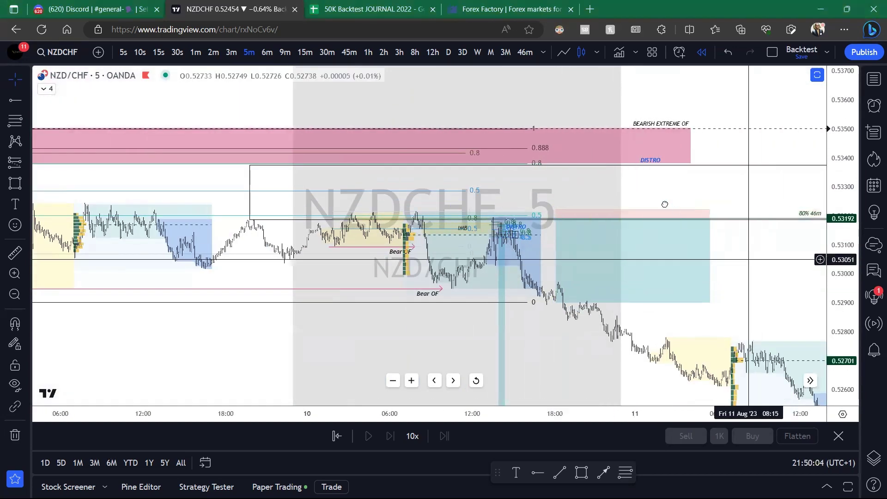
pyautogui.moveTo(665, 204); pyautogui.dragTo(568, 142)
pyautogui.moveTo(838, 196); pyautogui.dragTo(837, 285)
pyautogui.moveTo(564, 251); pyautogui.dragTo(692, 251)
pyautogui.scroll(-3, 692, 251)
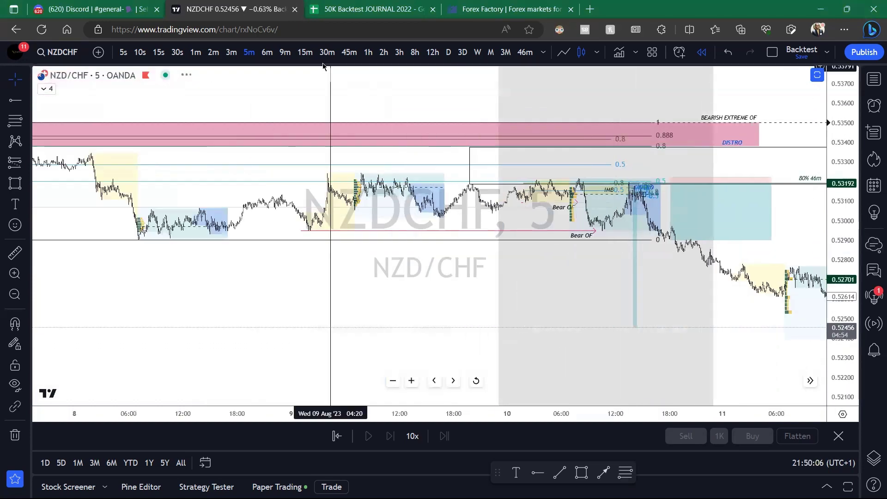
pyautogui.click(304, 52)
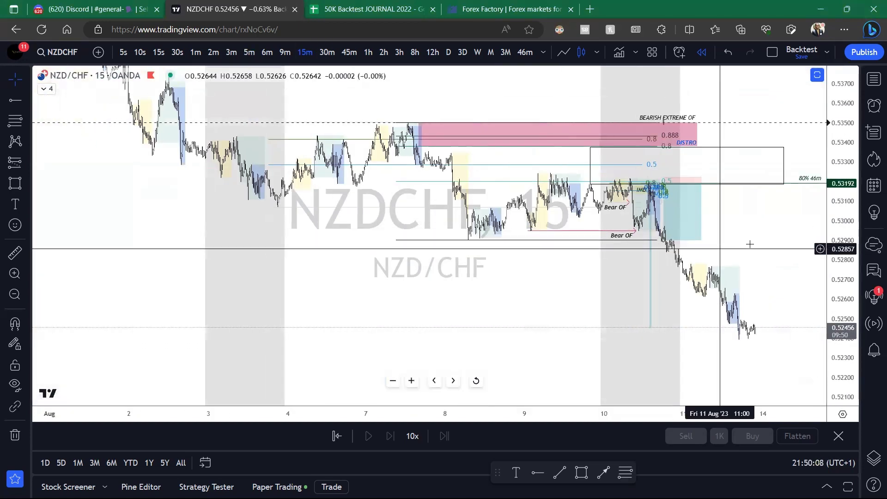
pyautogui.hscroll(4, 772, 234)
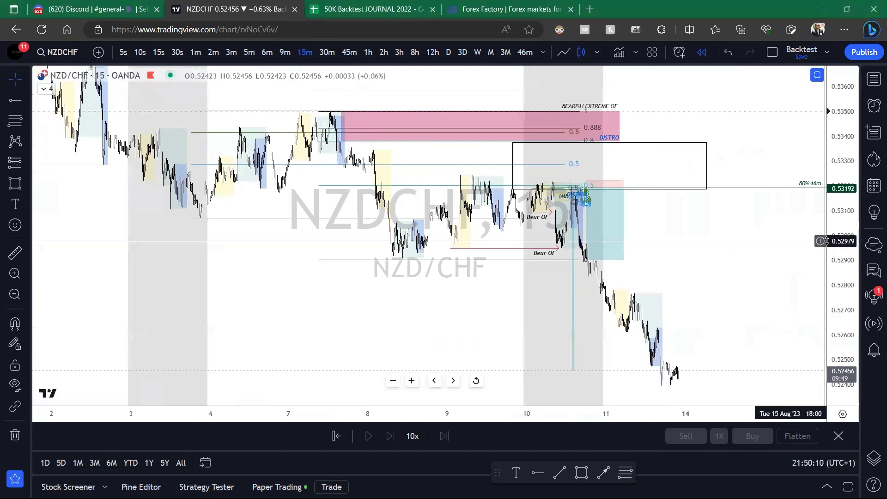
pyautogui.moveTo(827, 241); pyautogui.dragTo(826, 281)
pyautogui.moveTo(683, 244); pyautogui.dragTo(701, 280)
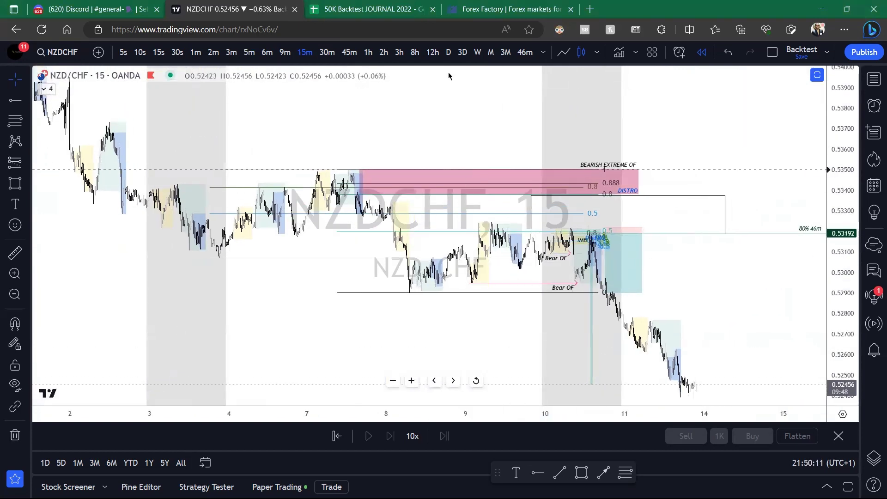
# Review NZD/CHF on the 8-hour timeframe and the 8 to 11 August decline on the 6-minute timeframe.
pyautogui.moveTo(650, 90); pyautogui.dragTo(677, 124)
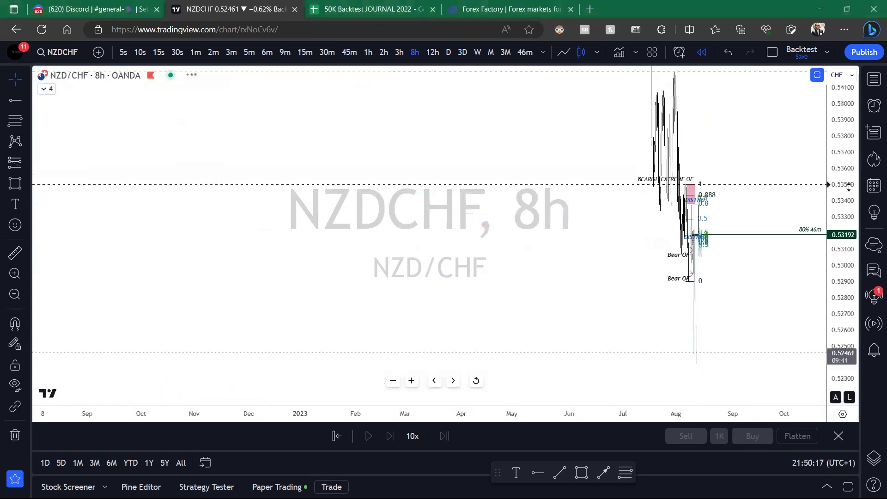
pyautogui.scroll(-15, 838, 192)
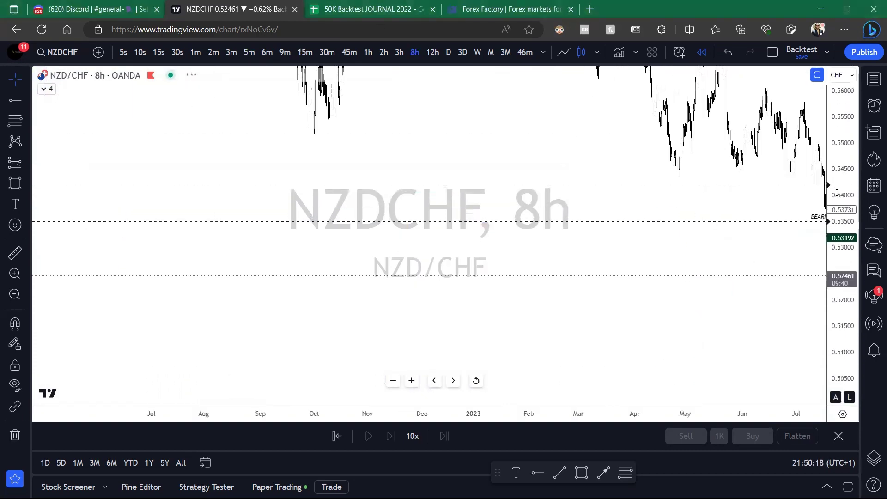
pyautogui.scroll(8, 834, 209)
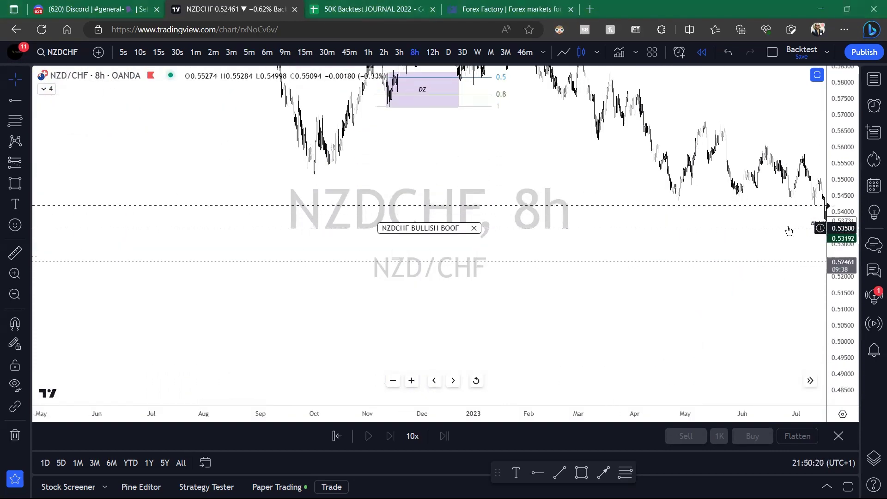
pyautogui.hscroll(5, 789, 231)
pyautogui.click(267, 52)
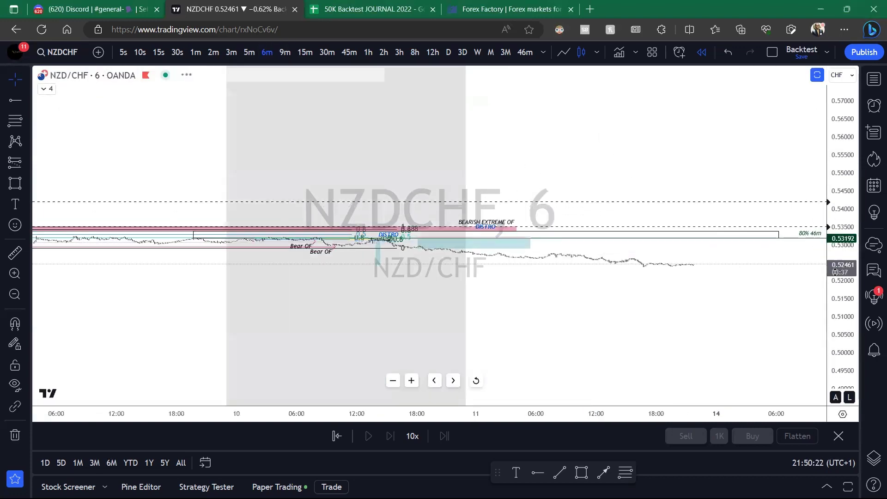
pyautogui.scroll(4, 787, 293)
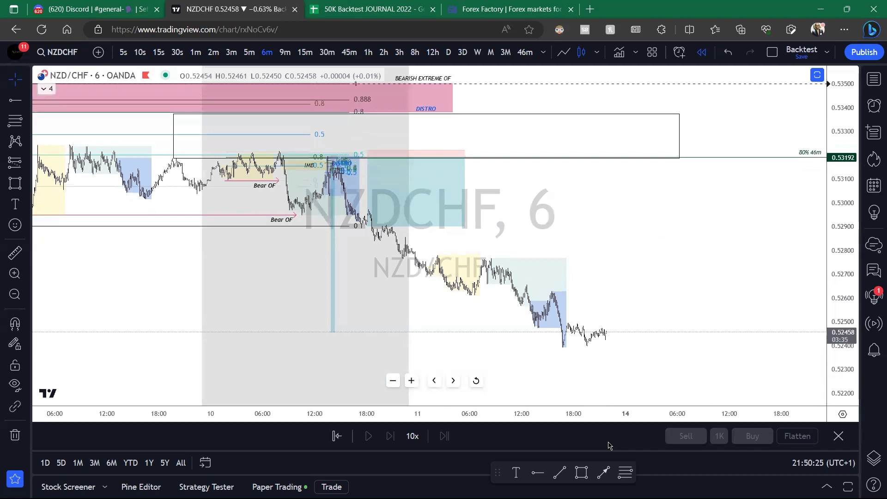
pyautogui.scroll(3, 725, 203)
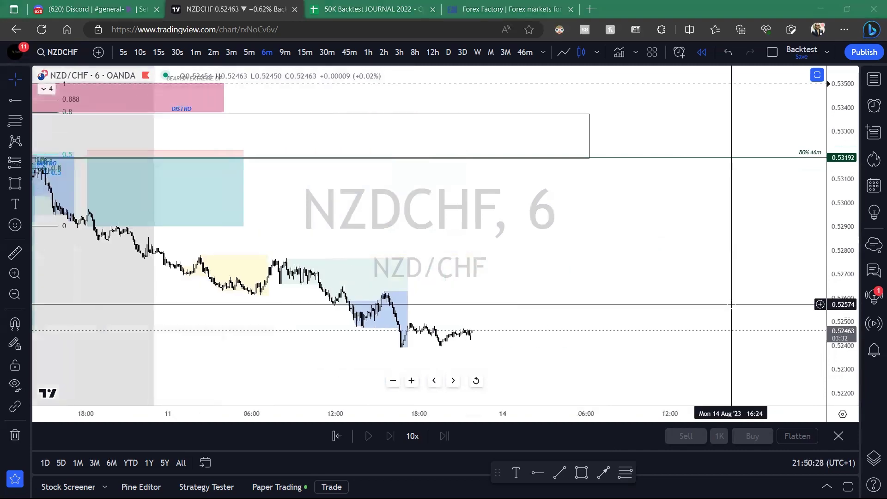
pyautogui.scroll(-5, 730, 203)
pyautogui.scroll(3, 852, 244)
pyautogui.moveTo(657, 220); pyautogui.dragTo(730, 235)
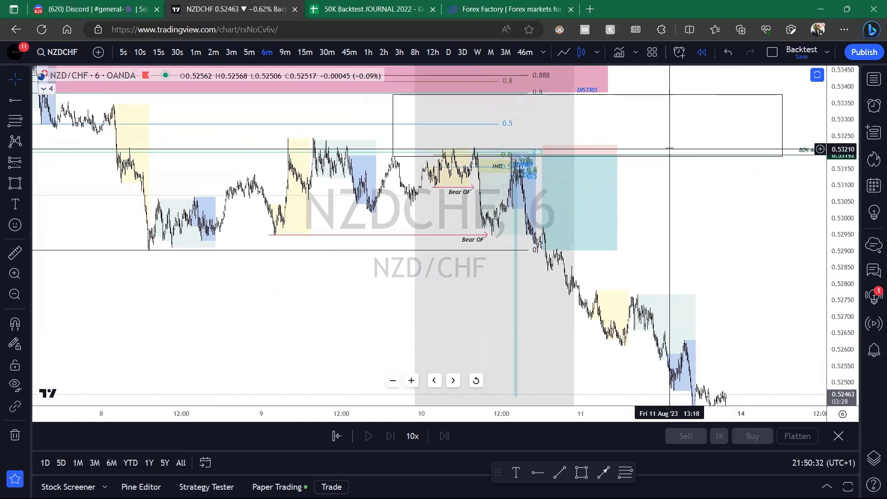
# Switch the chart to AUDCHF from the BACKTEST watchlist.
pyautogui.click(873, 81)
pyautogui.press('Down')
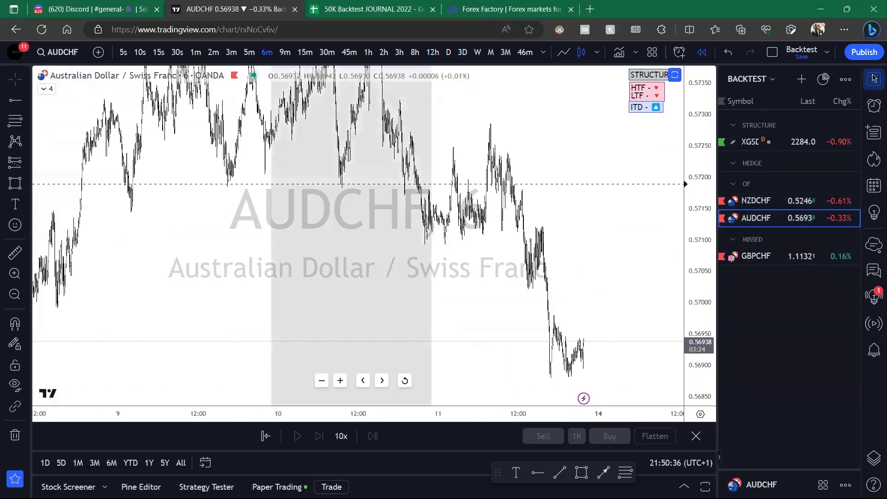
pyautogui.click(873, 78)
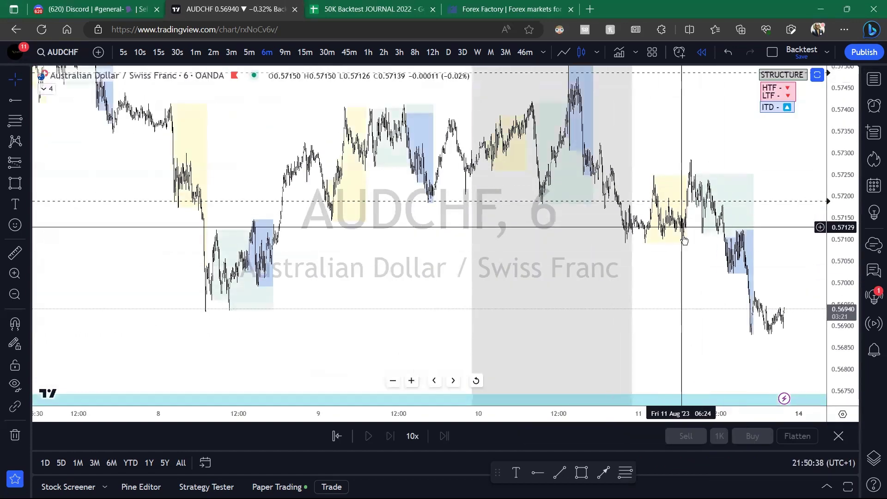
# Examine AUD/CHF price action and the marked zones on the 6-minute, 45-minute and 8-hour timeframes.
pyautogui.scroll(-5, 684, 240)
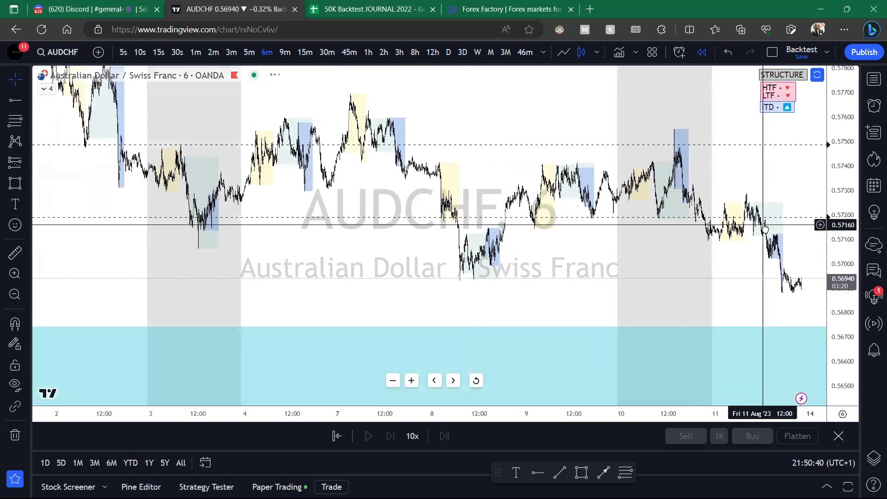
pyautogui.scroll(-5, 765, 225)
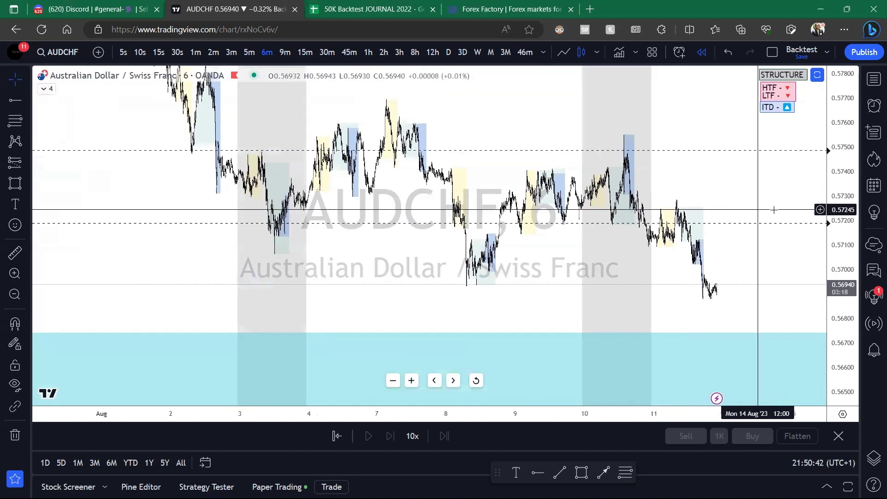
pyautogui.moveTo(718, 184); pyautogui.dragTo(661, 191)
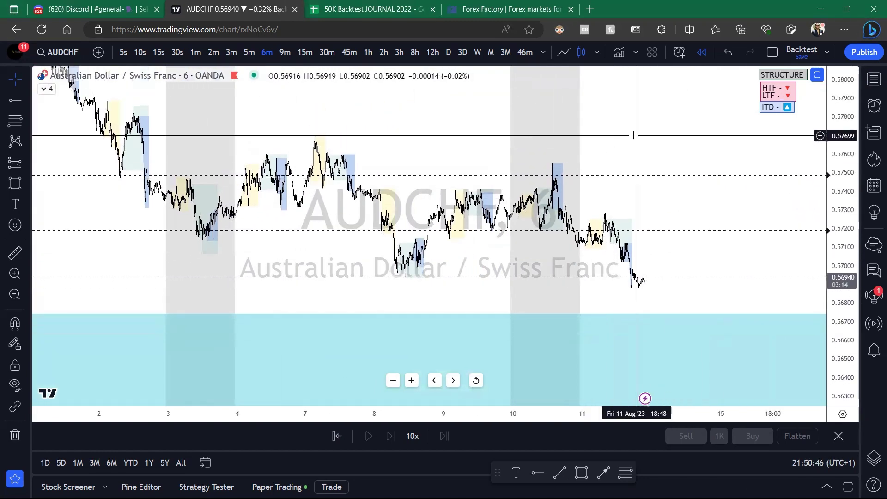
pyautogui.hscroll(2, 633, 135)
pyautogui.click(355, 55)
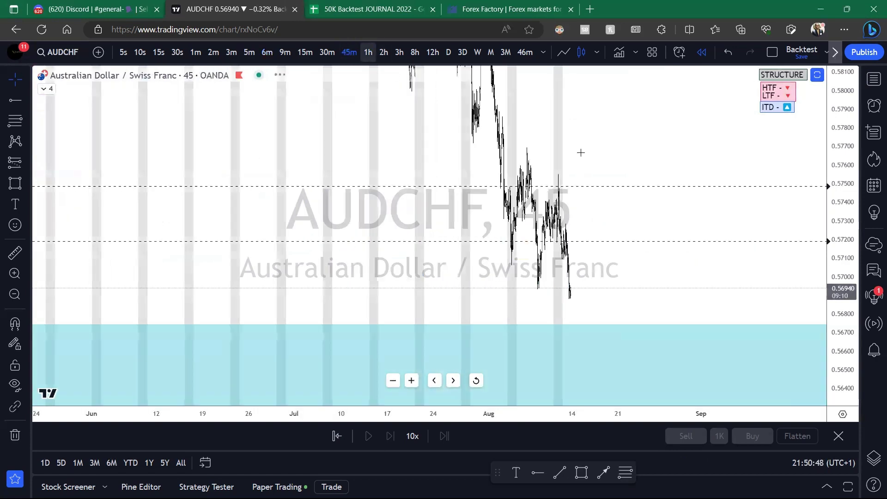
pyautogui.moveTo(841, 210); pyautogui.dragTo(819, 227)
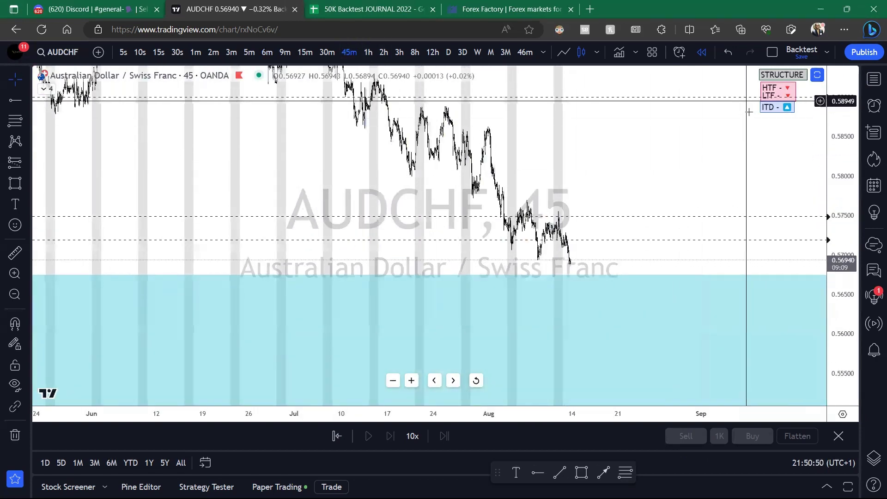
pyautogui.moveTo(697, 194); pyautogui.dragTo(711, 207)
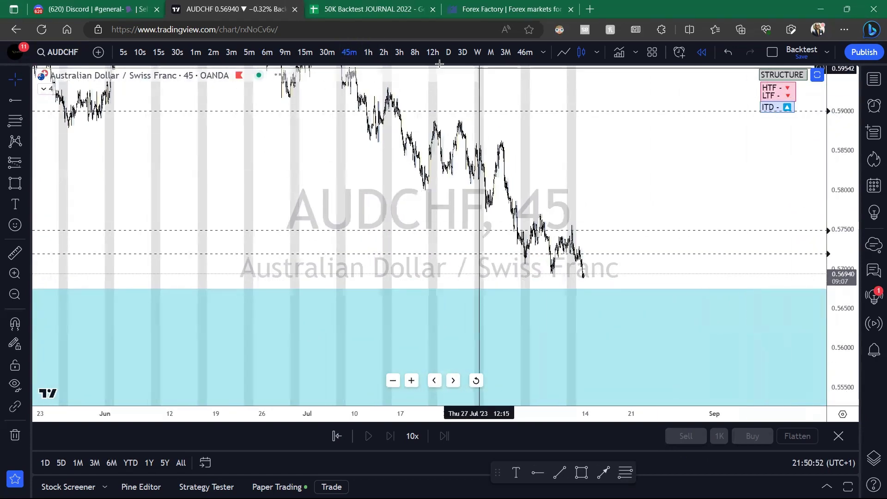
pyautogui.click(415, 51)
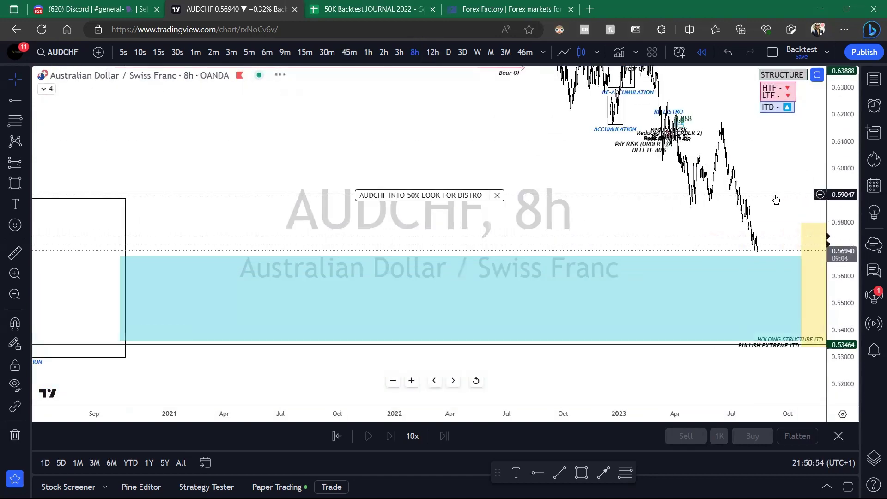
# Switch to the 15-minute timeframe and draw a Fibonacci retracement from the 3 August low to the 7 August high.
pyautogui.click(304, 52)
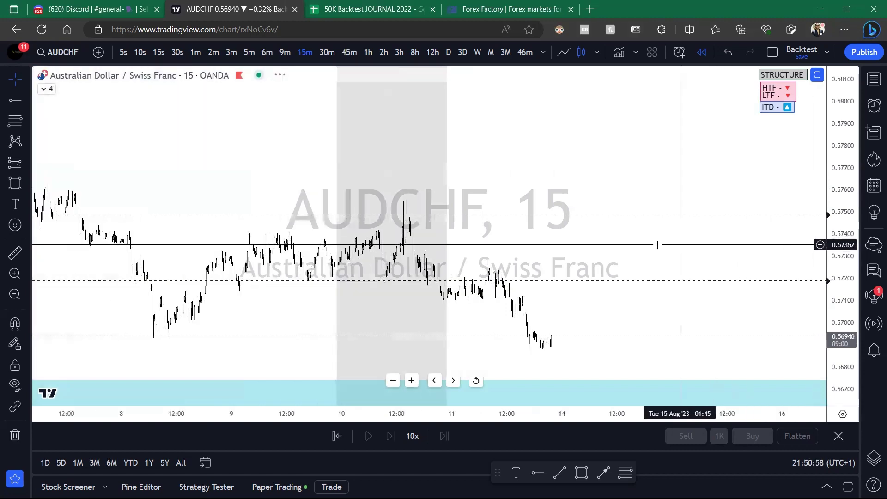
pyautogui.scroll(-5, 647, 241)
pyautogui.scroll(1, 439, 139)
pyautogui.moveTo(448, 135); pyautogui.dragTo(474, 129)
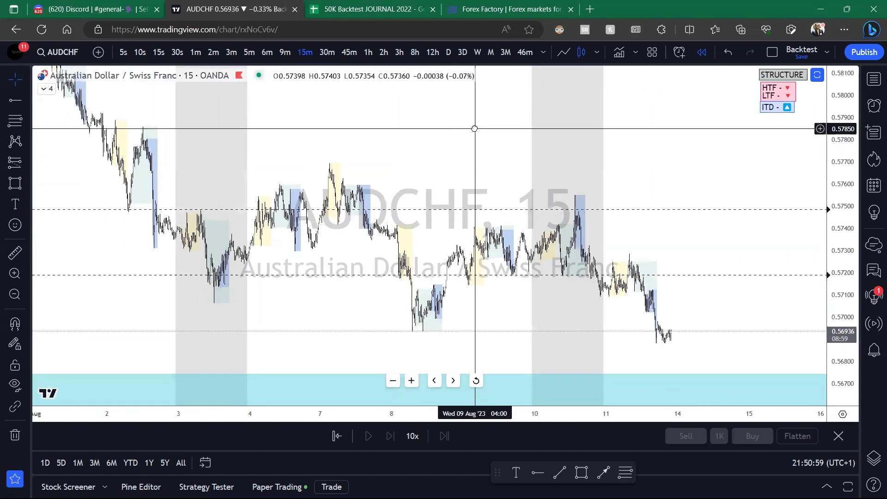
pyautogui.click(14, 118)
pyautogui.moveTo(208, 304)
pyautogui.mouseDown()
pyautogui.moveTo(406, 180)
pyautogui.moveTo(478, 162)
pyautogui.mouseUp()
pyautogui.scroll(2, 478, 130)
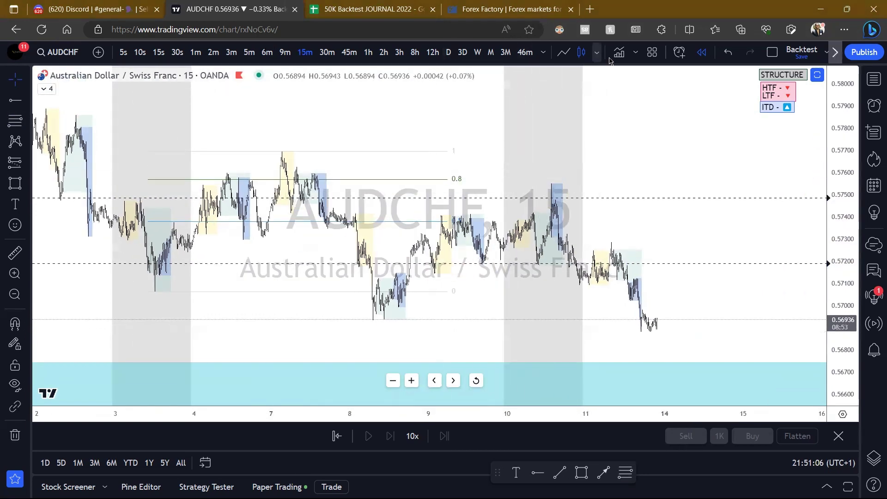
# Start a bar replay from shortly after 12:00 on 10 August and inspect the price action since 8 August.
pyautogui.click(701, 52)
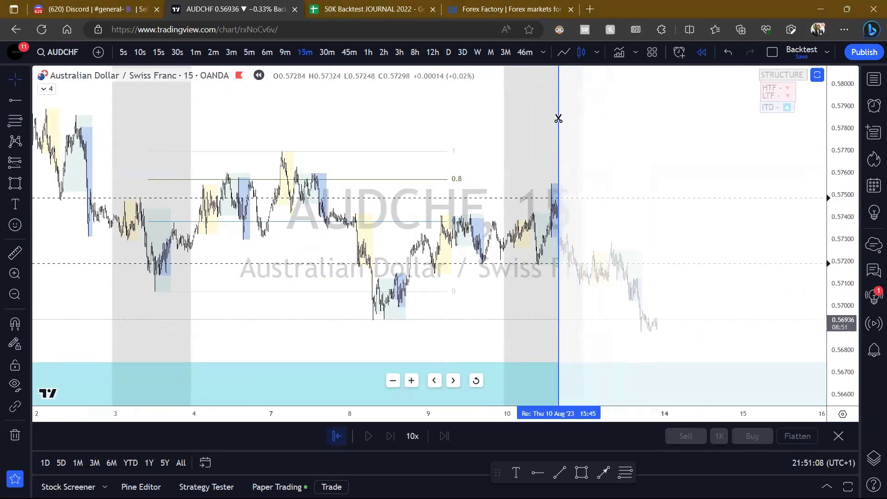
pyautogui.click(548, 121)
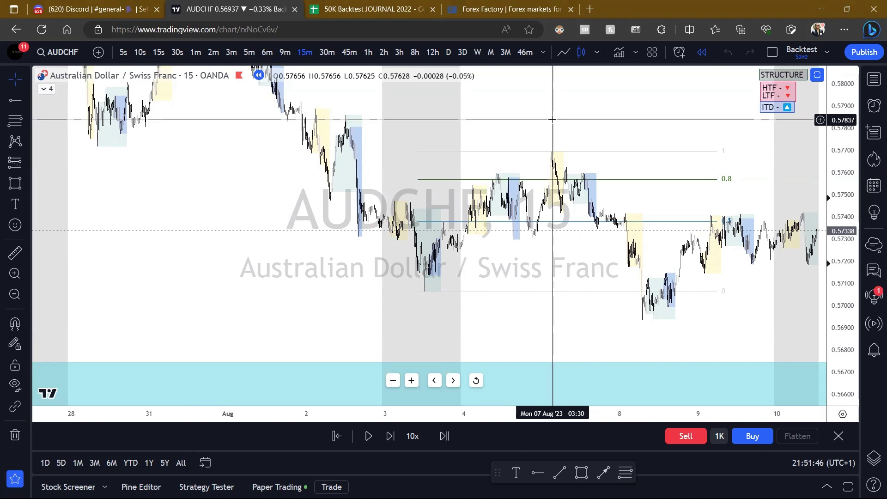
pyautogui.scroll(6, 451, 223)
pyautogui.scroll(-5, 466, 218)
pyautogui.hscroll(5, 465, 218)
pyautogui.moveTo(505, 196); pyautogui.dragTo(419, 197)
pyautogui.scroll(3, 420, 196)
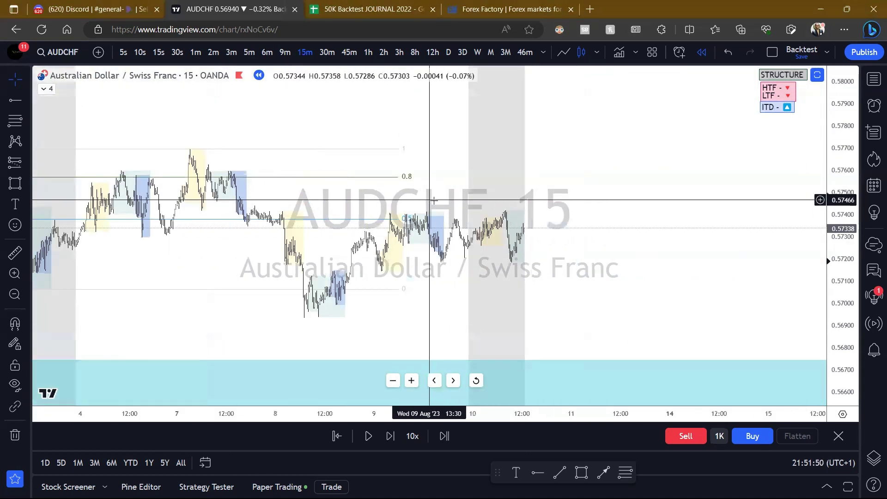
pyautogui.scroll(2, 447, 186)
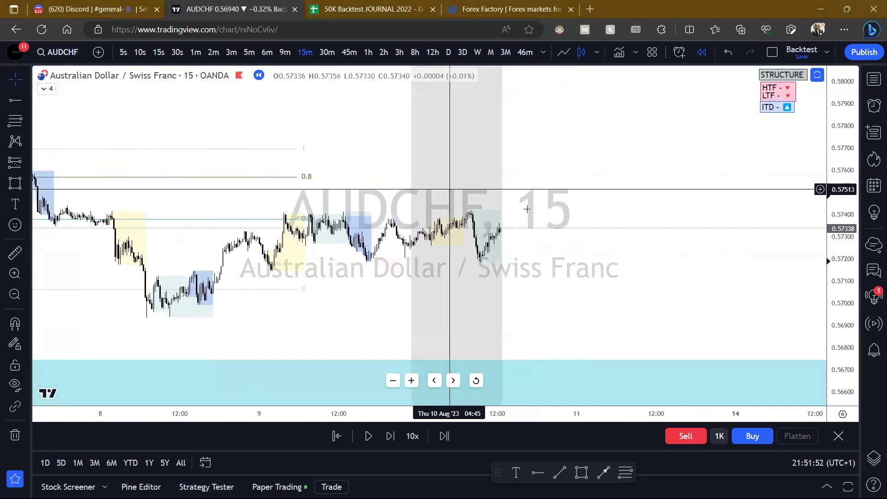
pyautogui.moveTo(842, 250); pyautogui.dragTo(841, 203)
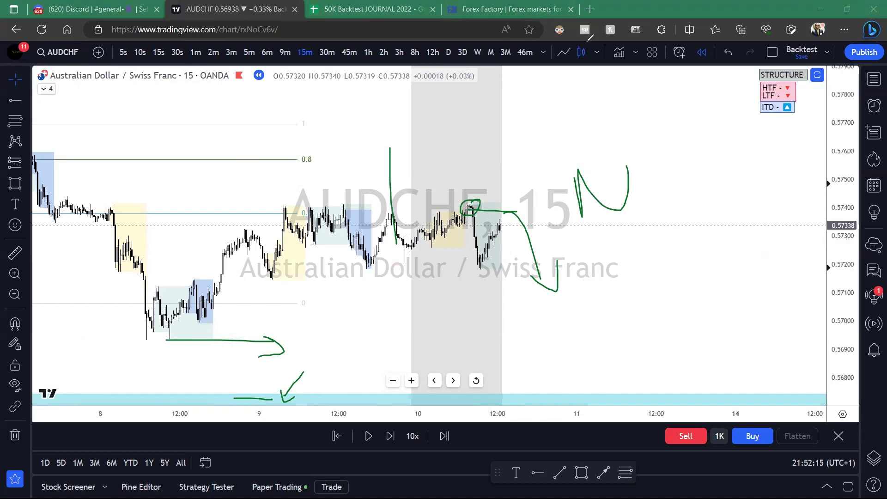
# Switch the chart to the daily timeframe and examine the long-term structure around the ACCUMULATION zone.
pyautogui.scroll(-5, 463, 133)
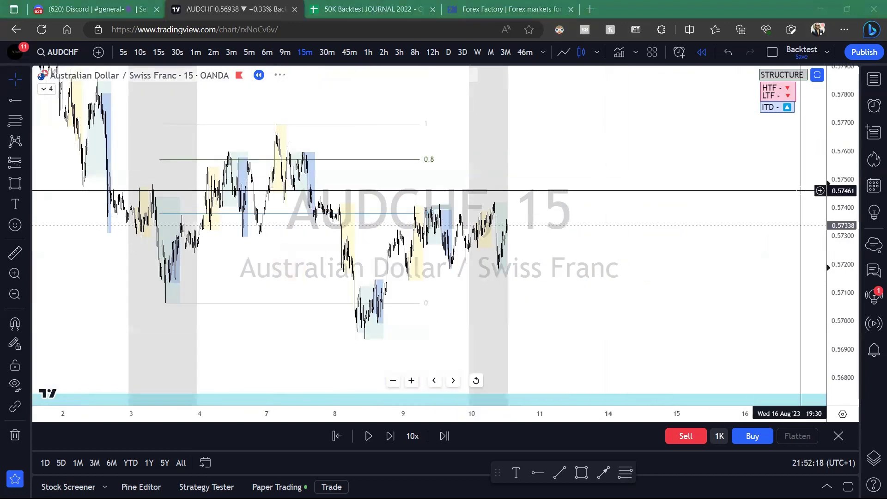
pyautogui.scroll(-3, 613, 215)
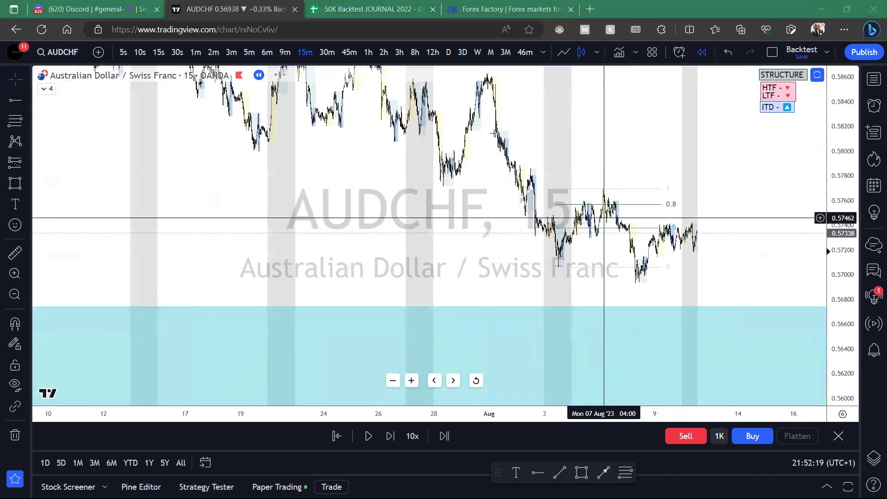
pyautogui.click(448, 52)
pyautogui.scroll(-5, 828, 215)
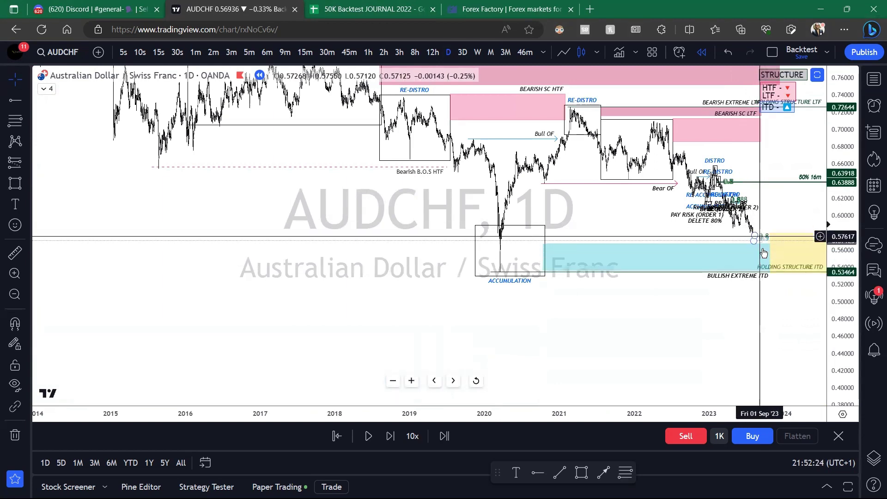
# Measure the possible drop on the daily chart from about 0.5735 down into the blue BULLISH EXTREME ITD zone.
pyautogui.moveTo(653, 230); pyautogui.dragTo(491, 221)
pyautogui.scroll(1, 509, 233)
pyautogui.scroll(5, 510, 237)
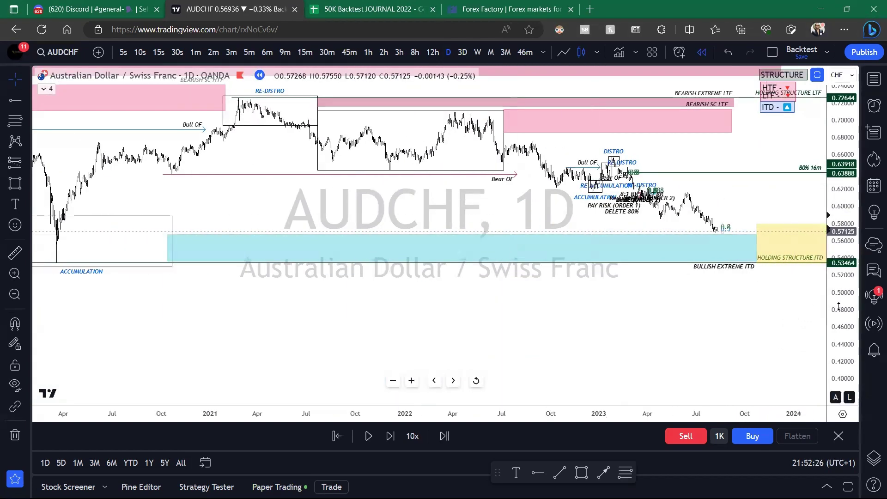
pyautogui.scroll(5, 744, 162)
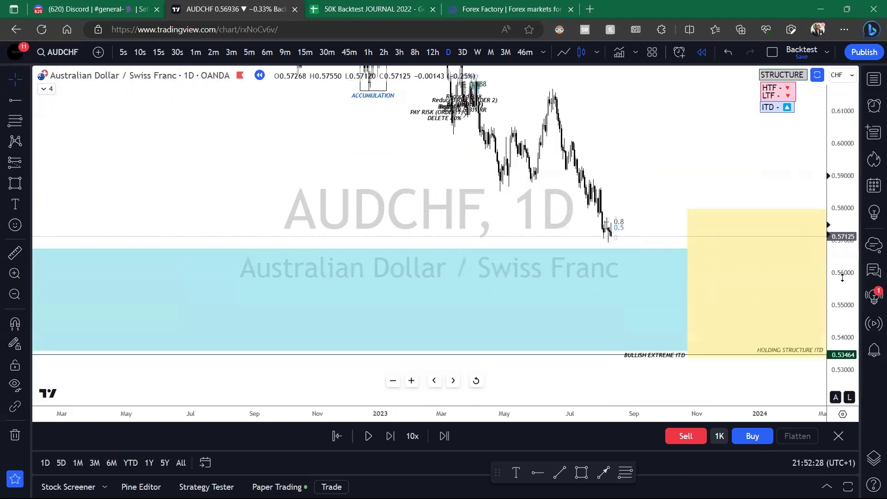
pyautogui.moveTo(740, 176); pyautogui.dragTo(476, 153)
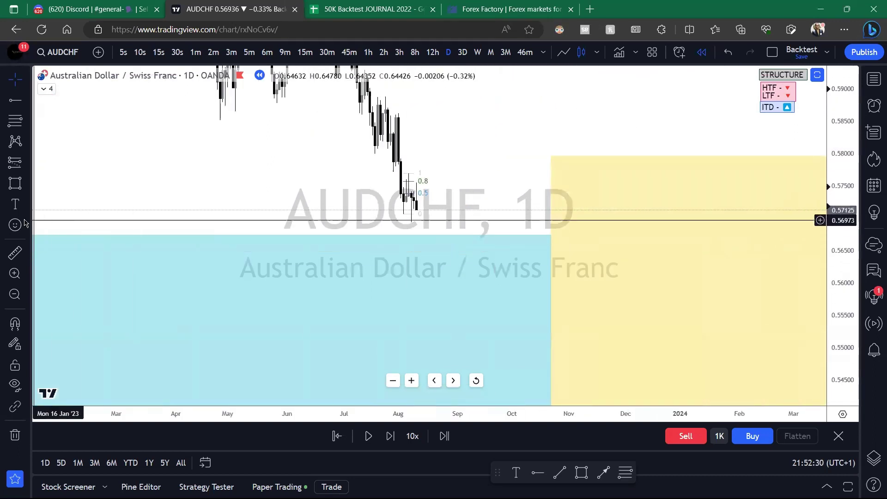
pyautogui.keyDown('shift'); pyautogui.click(438, 200); pyautogui.keyUp('shift')
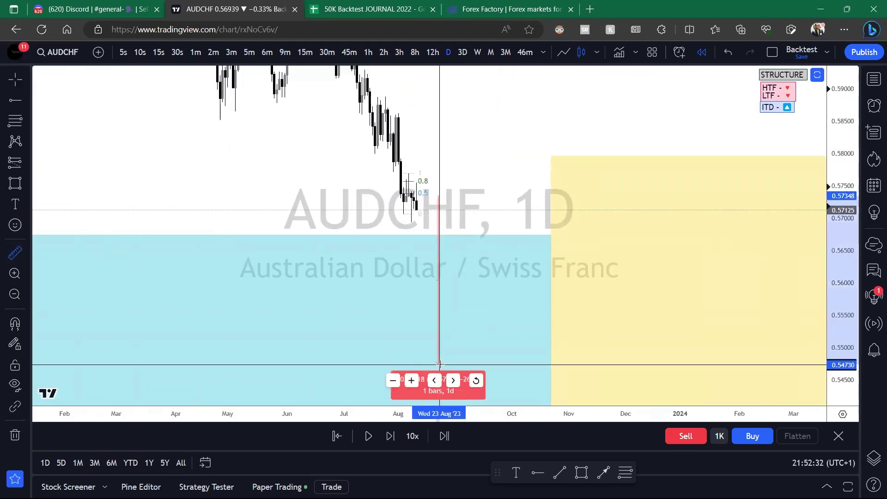
pyautogui.click(455, 317)
pyautogui.click(504, 172)
# Measure the potential downside again from about 0.5741 to about 0.542 in the lower part of the blue daily zone.
pyautogui.moveTo(534, 131); pyautogui.dragTo(541, 106)
pyautogui.moveTo(837, 190); pyautogui.dragTo(844, 249)
pyautogui.moveTo(661, 229); pyautogui.dragTo(719, 229)
pyautogui.moveTo(536, 154); pyautogui.dragTo(516, 153)
pyautogui.click(14, 252)
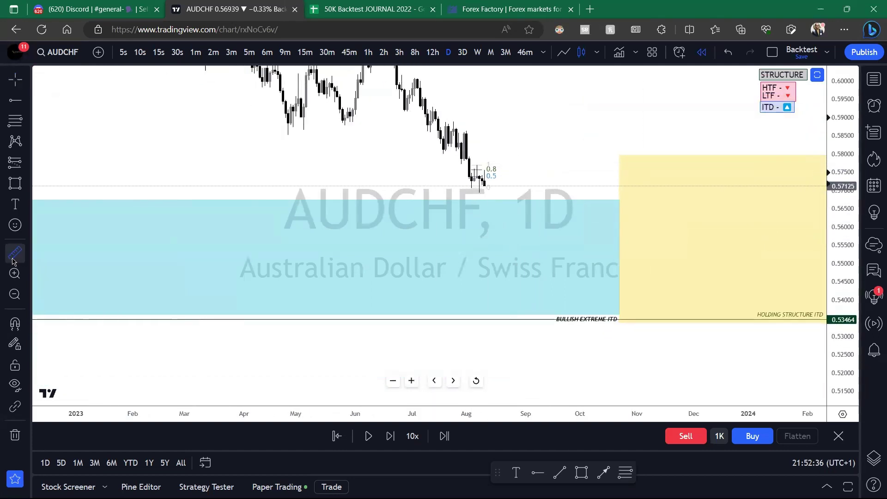
pyautogui.click(504, 175)
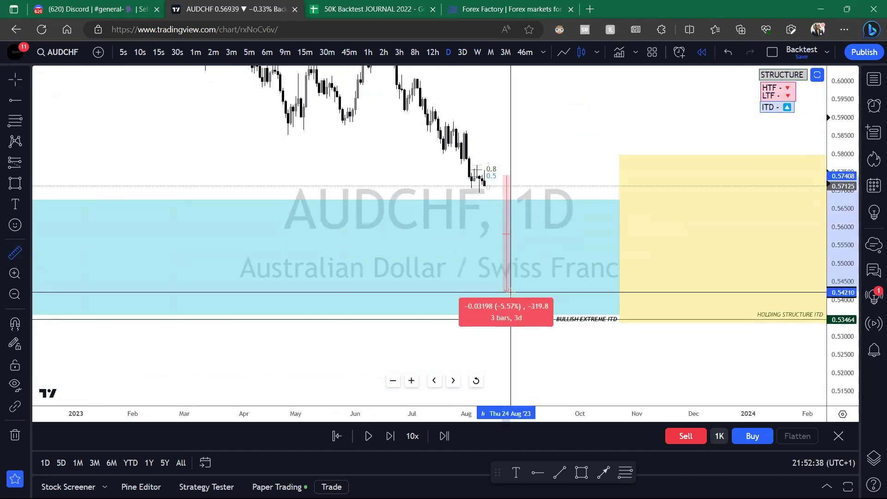
pyautogui.click(511, 295)
pyautogui.click(557, 164)
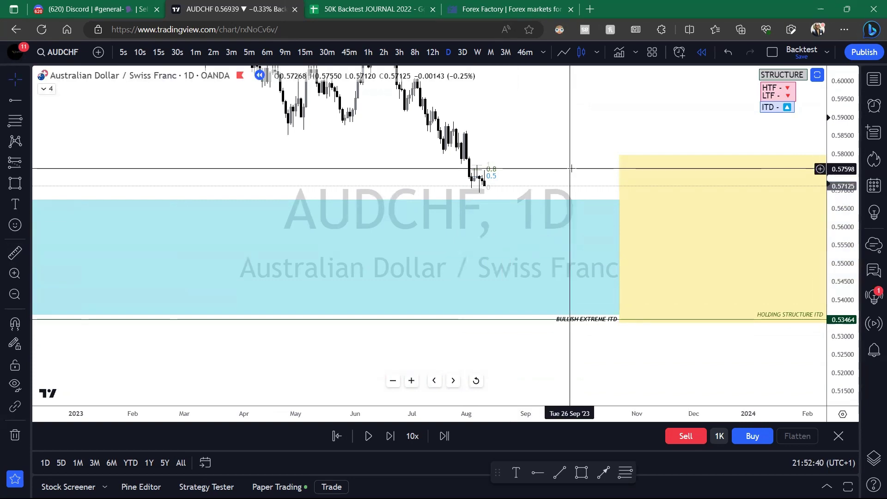
# Switch back to the 15-minute timeframe and examine the price action from 7 to 10 August against the Fibonacci levels.
pyautogui.scroll(-10, 533, 151)
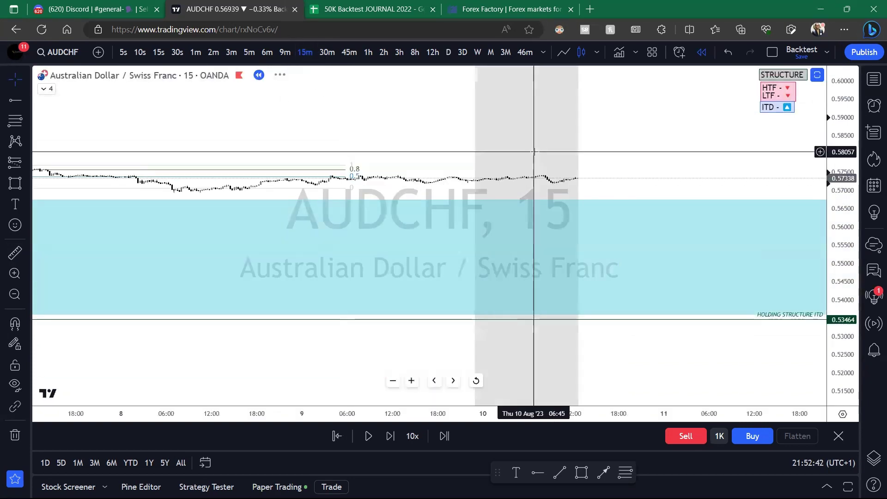
pyautogui.moveTo(529, 157); pyautogui.dragTo(414, 171)
pyautogui.moveTo(845, 329); pyautogui.dragTo(845, 152)
pyautogui.moveTo(654, 108); pyautogui.dragTo(677, 169)
pyautogui.moveTo(836, 312); pyautogui.dragTo(835, 217)
pyautogui.scroll(5, 662, 209)
pyautogui.moveTo(676, 140); pyautogui.dragTo(661, 212)
pyautogui.scroll(-3, 776, 212)
pyautogui.moveTo(851, 223); pyautogui.dragTo(850, 130)
pyautogui.scroll(4, 729, 194)
pyautogui.moveTo(699, 179); pyautogui.dragTo(644, 220)
pyautogui.scroll(-1, 672, 201)
pyautogui.scroll(1, 693, 194)
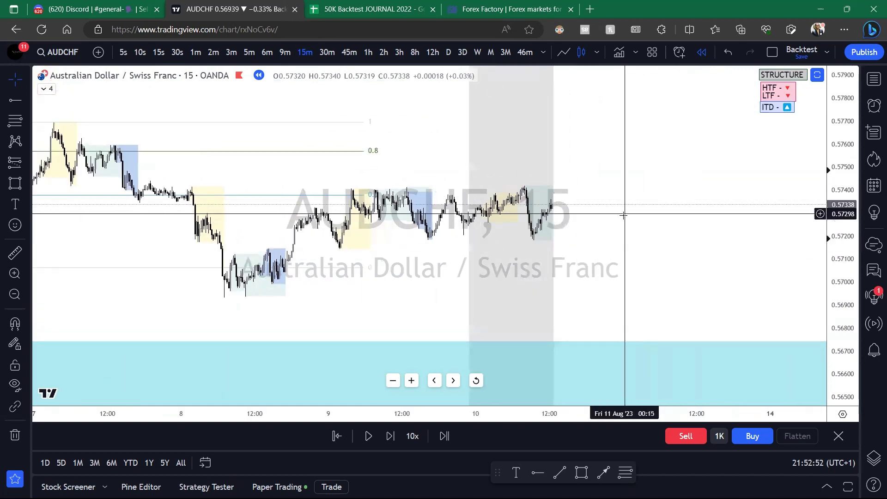
pyautogui.moveTo(698, 221); pyautogui.dragTo(693, 230)
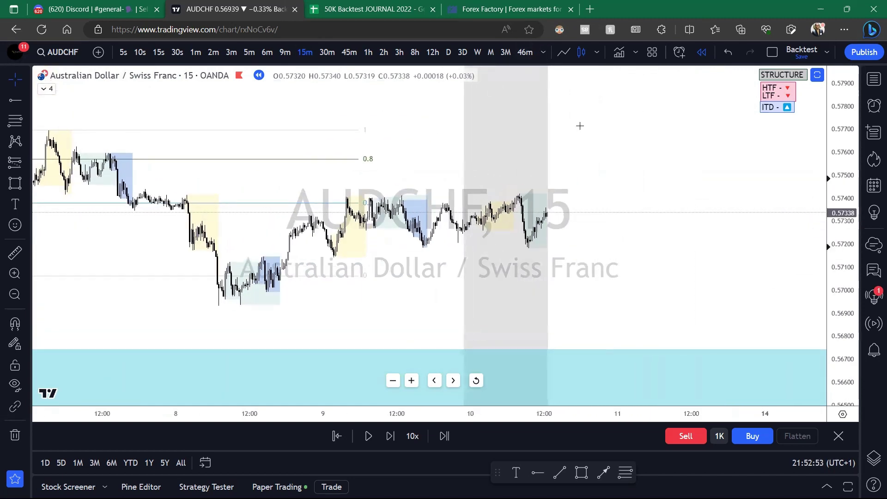
# Advance the replay past 14:00 on 10 August and sketch freehand lines over the range's bounds and its rising highs.
pyautogui.click(368, 436)
pyautogui.scroll(1, 550, 314)
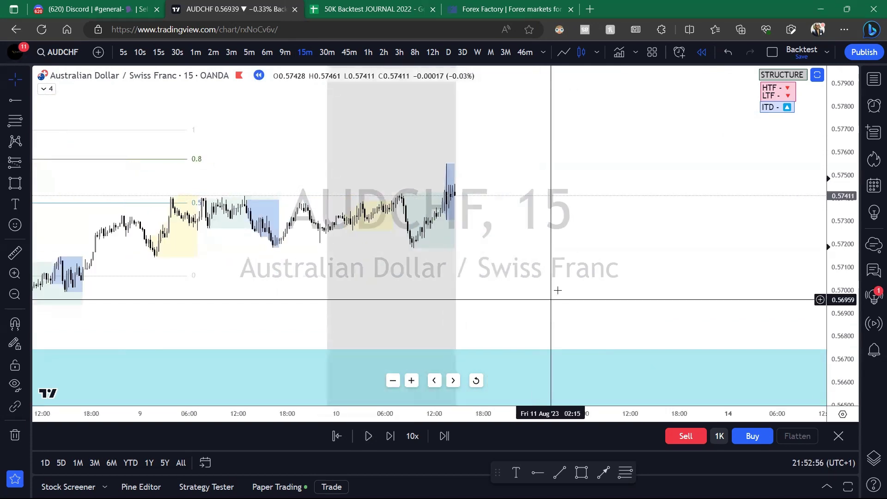
pyautogui.scroll(-2, 557, 276)
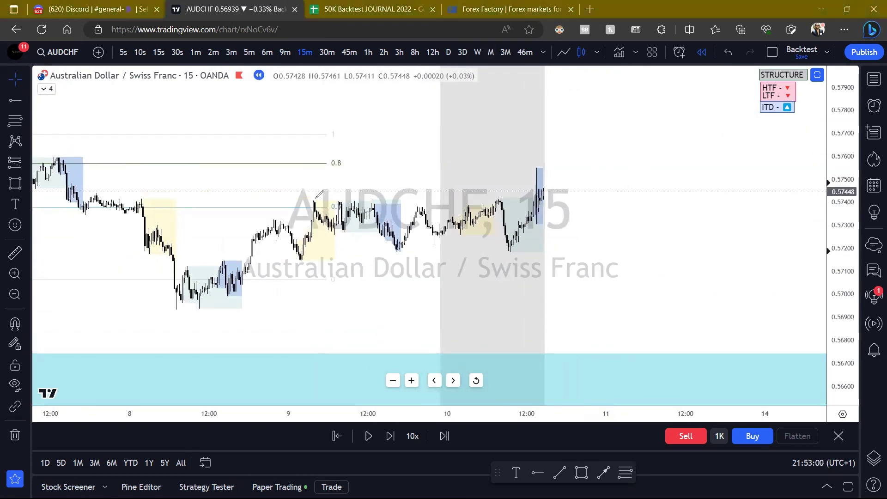
pyautogui.moveTo(298, 199); pyautogui.dragTo(610, 199)
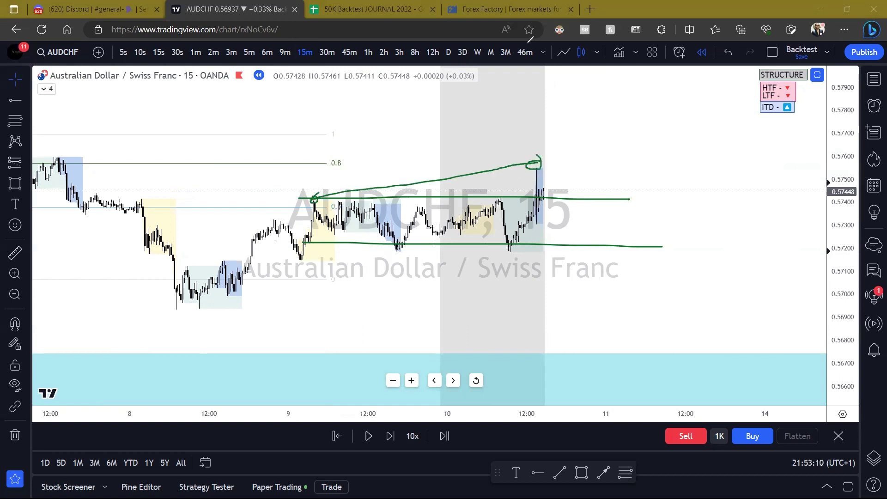
# Show the RSI pane and draw a trend line across its highs from 9 August 03:15 to 10 August 17:00.
pyautogui.doubleClick(634, 143)
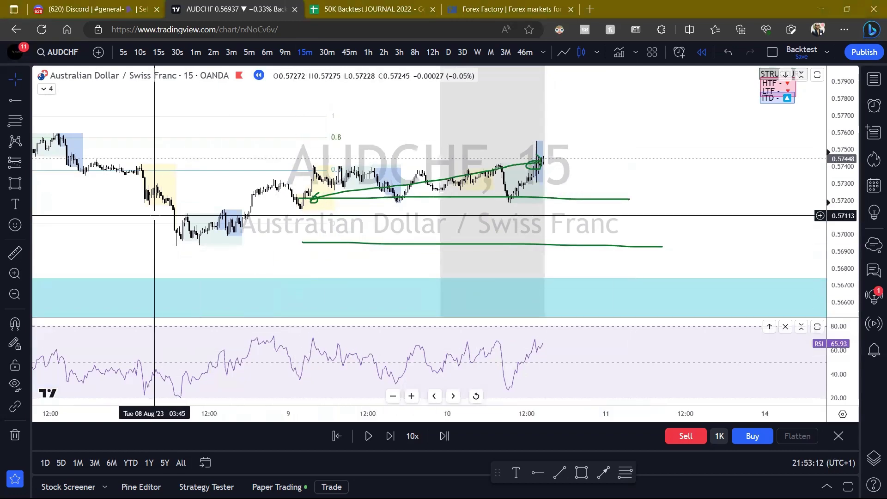
pyautogui.click(26, 100)
pyautogui.click(74, 73)
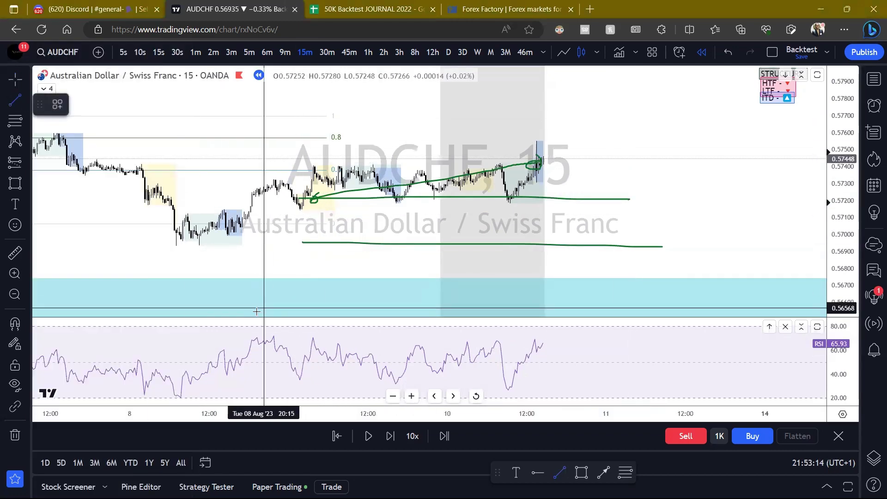
pyautogui.click(310, 336)
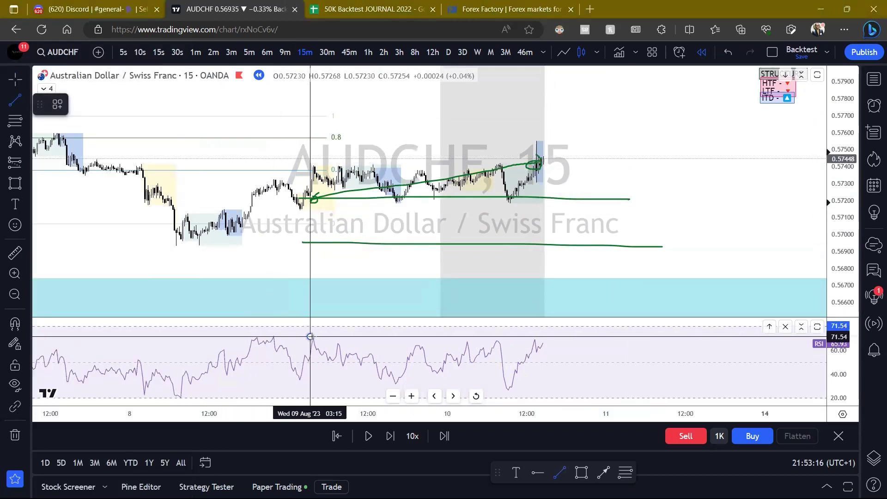
pyautogui.click(559, 340)
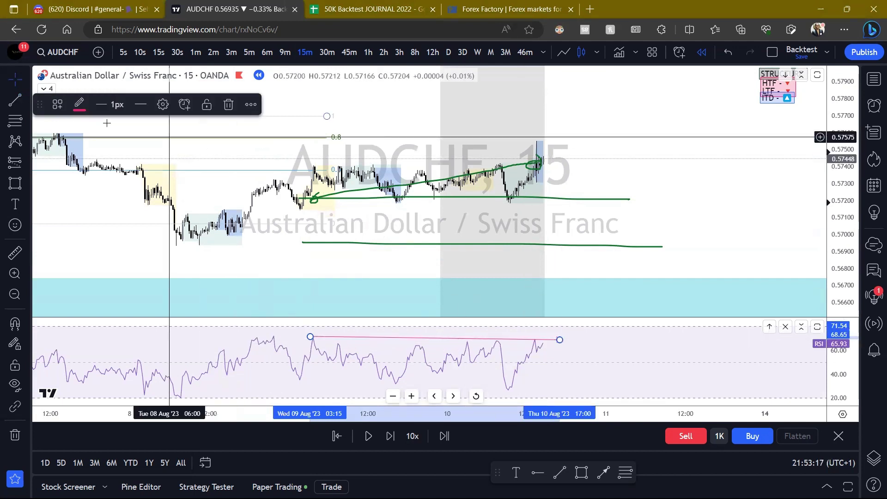
# Draw a trend line across the price highs from 0.57409 on 9 August 03:15 to 0.57545 on 10 August 14:00.
pyautogui.click(9, 100)
pyautogui.click(310, 165)
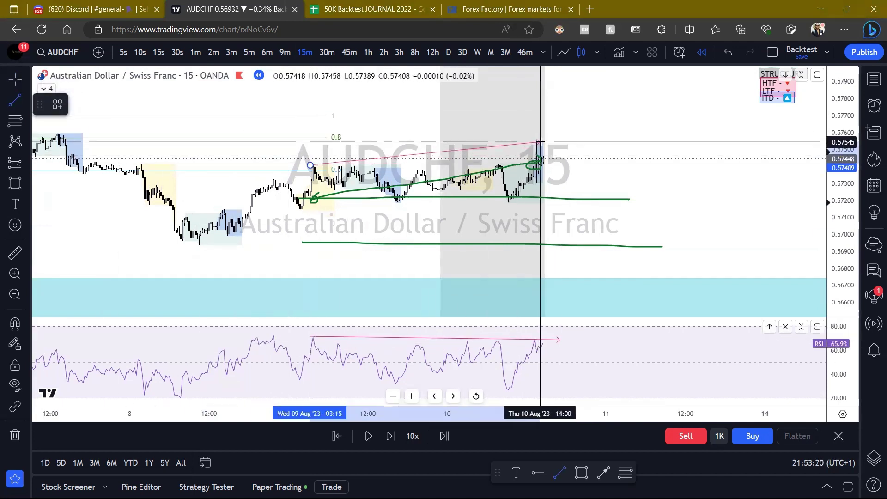
pyautogui.click(540, 142)
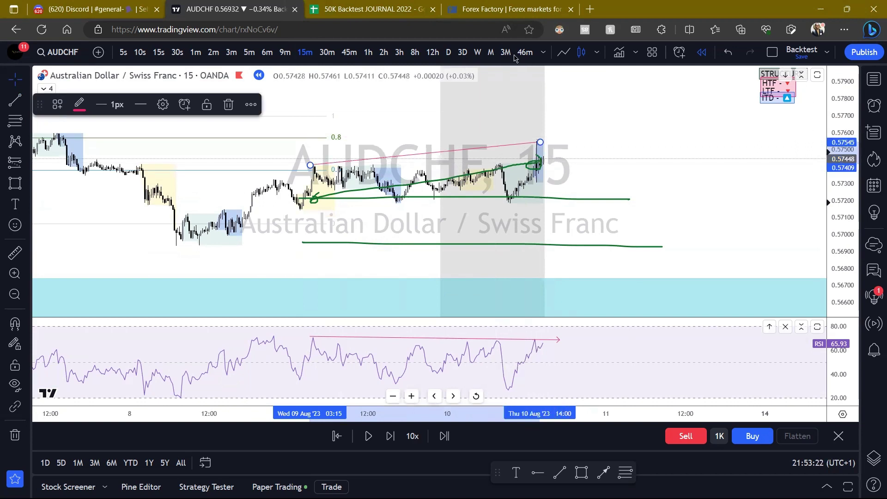
# Sketch temporary circles and arrows over the recent highs, the 7 August high and the earlier lows, clearing them when done.
pyautogui.moveTo(509, 159); pyautogui.dragTo(507, 161)
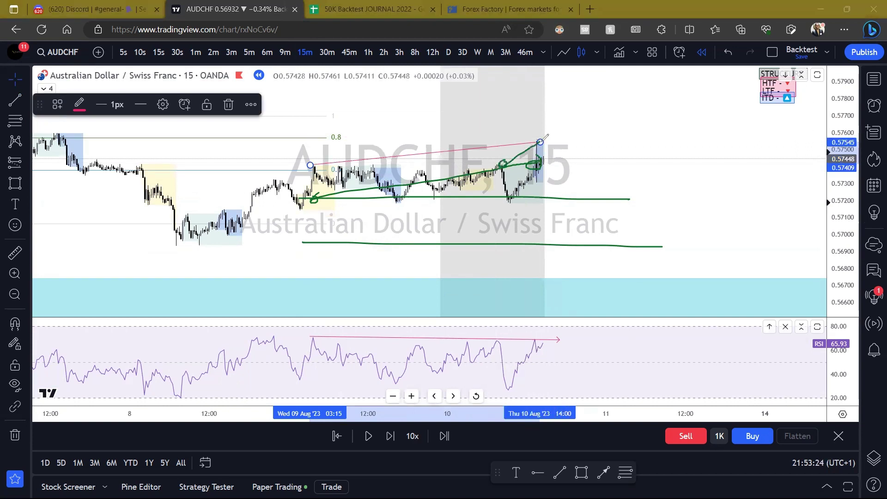
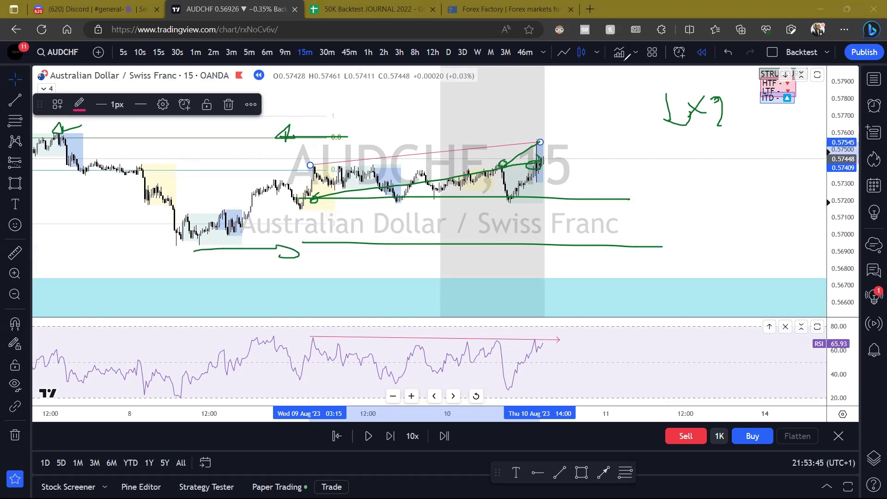
pyautogui.press('Escape')
pyautogui.scroll(-5, 520, 127)
pyautogui.moveTo(434, 154); pyautogui.dragTo(373, 164)
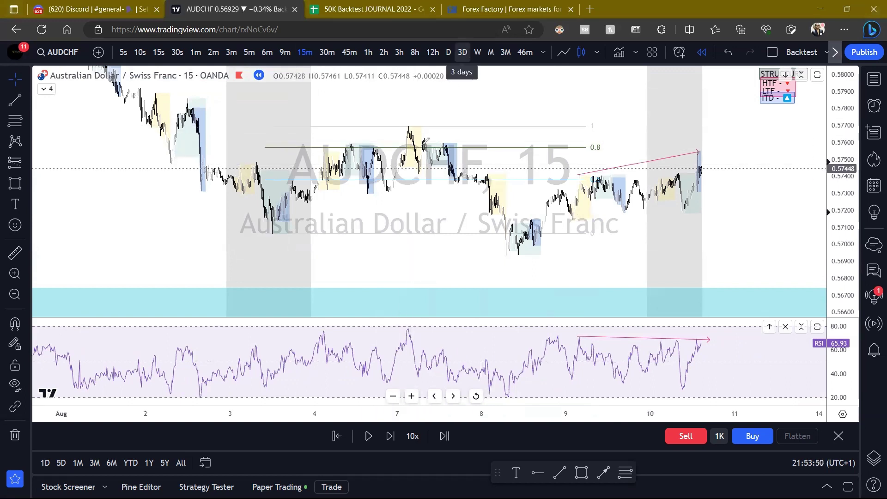
pyautogui.moveTo(426, 139); pyautogui.dragTo(390, 150)
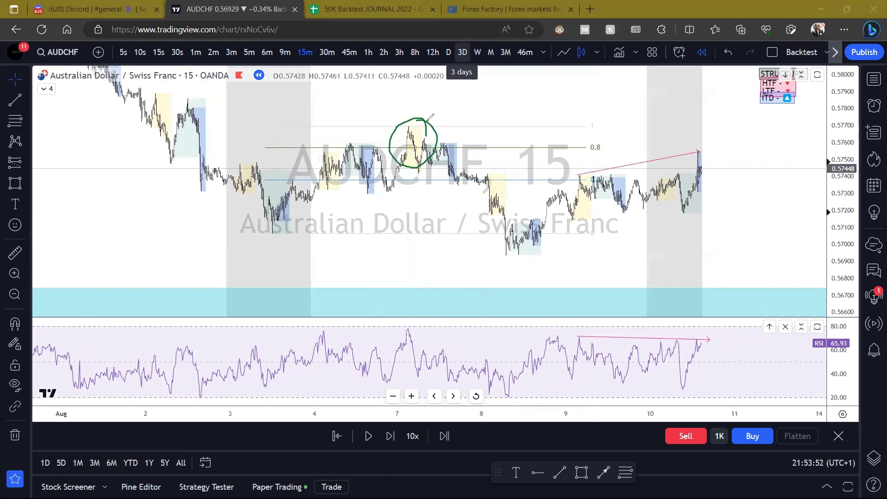
pyautogui.click(683, 16)
pyautogui.click(702, 33)
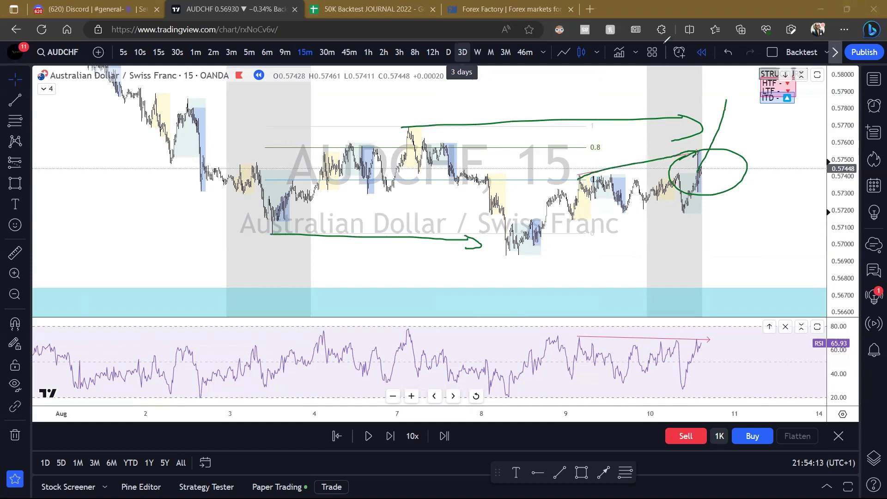
pyautogui.press('e')
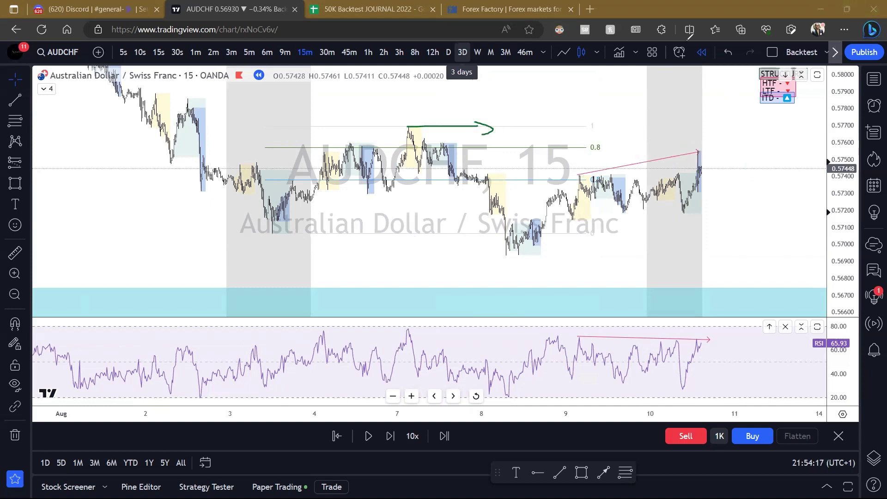
pyautogui.press('Escape')
# Place a Short Position on 10 August with entry at the Fibonacci 0.8 level, about 0.5757, and the stop at level 1.
pyautogui.moveTo(510, 102); pyautogui.dragTo(465, 97)
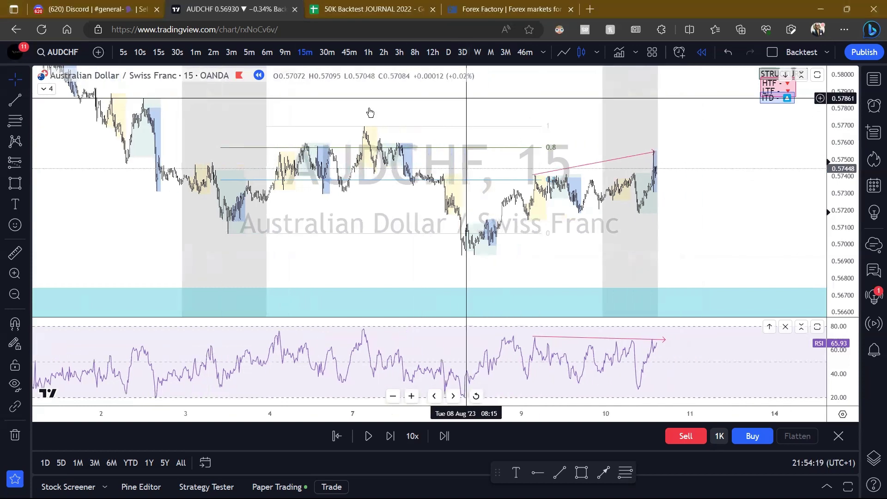
pyautogui.click(24, 163)
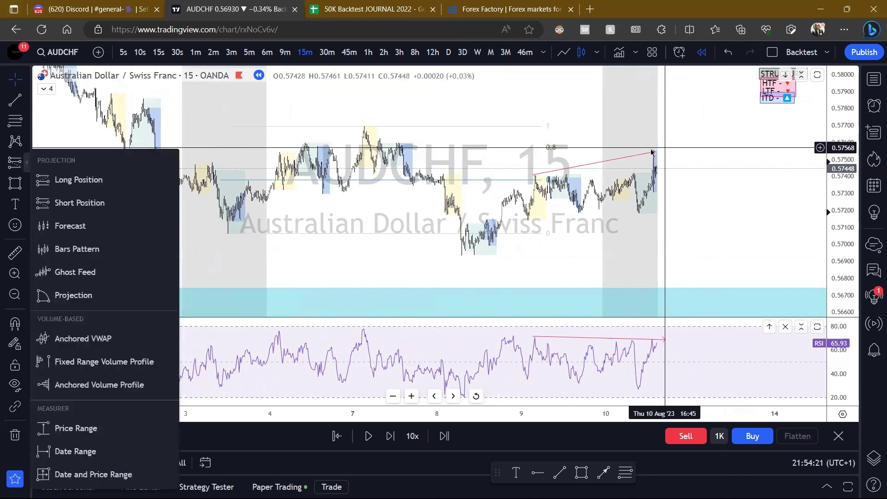
pyautogui.click(68, 202)
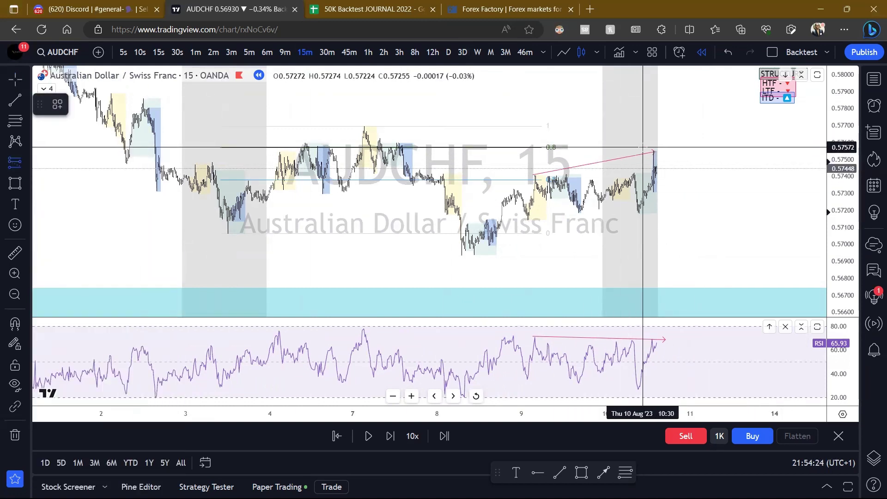
pyautogui.click(643, 147)
pyautogui.moveTo(643, 93); pyautogui.dragTo(639, 126)
pyautogui.click(725, 99)
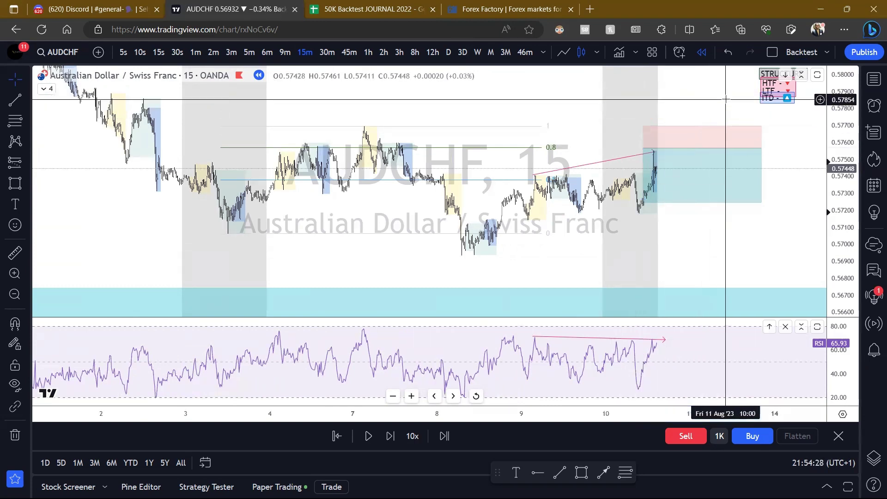
# Extend the short position's target to the upper edge of the blue zone, at about 0.5675.
pyautogui.scroll(-5, 737, 230)
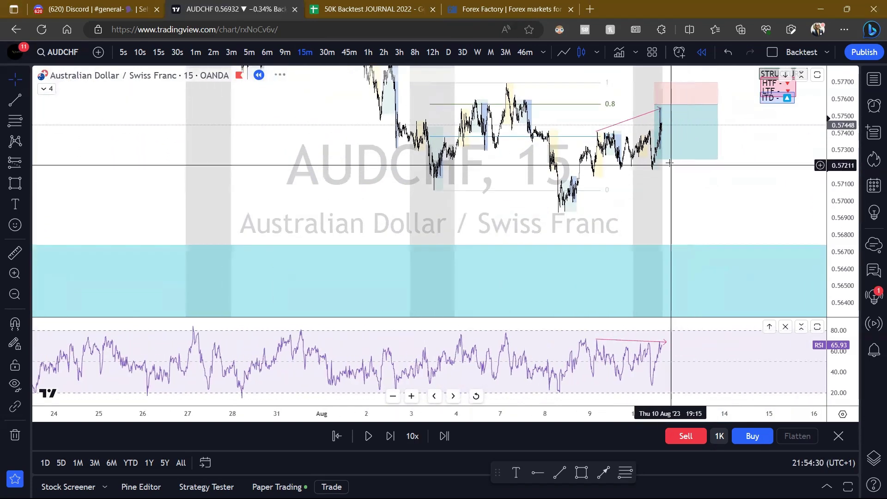
pyautogui.moveTo(654, 159); pyautogui.dragTo(655, 212)
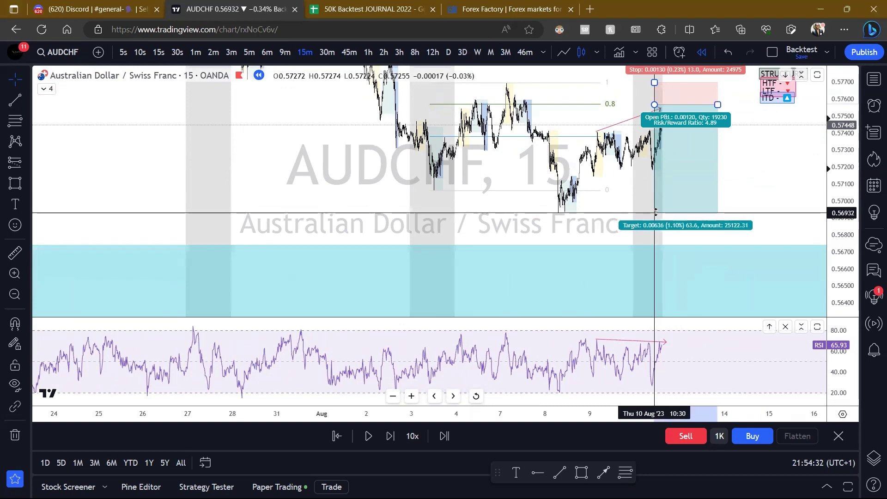
pyautogui.moveTo(840, 156); pyautogui.dragTo(839, 222)
pyautogui.moveTo(778, 166); pyautogui.dragTo(738, 173)
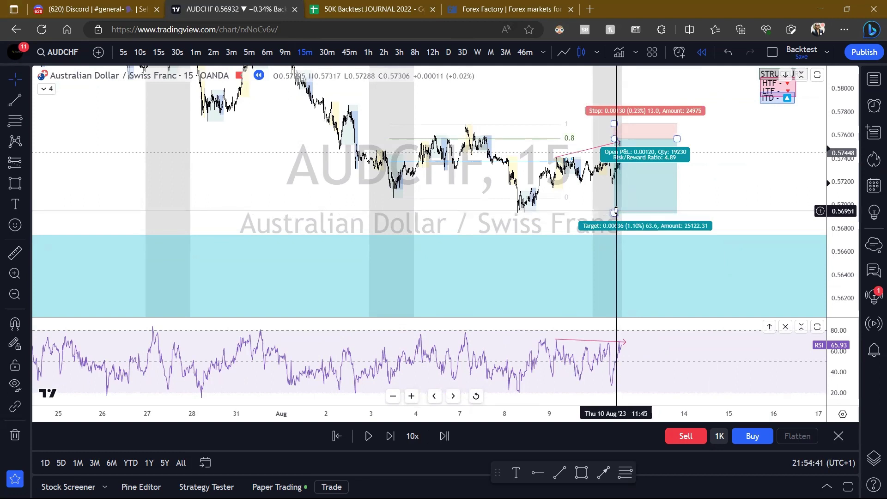
pyautogui.moveTo(614, 213); pyautogui.dragTo(616, 235)
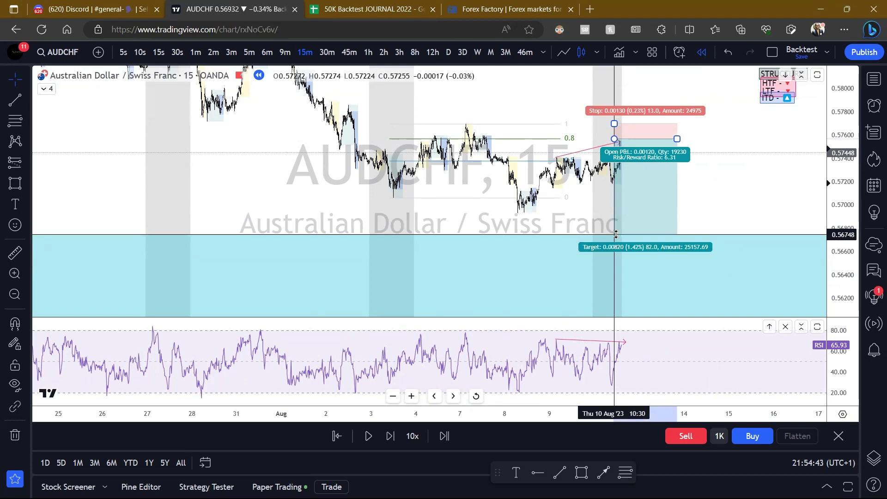
pyautogui.scroll(5, 579, 288)
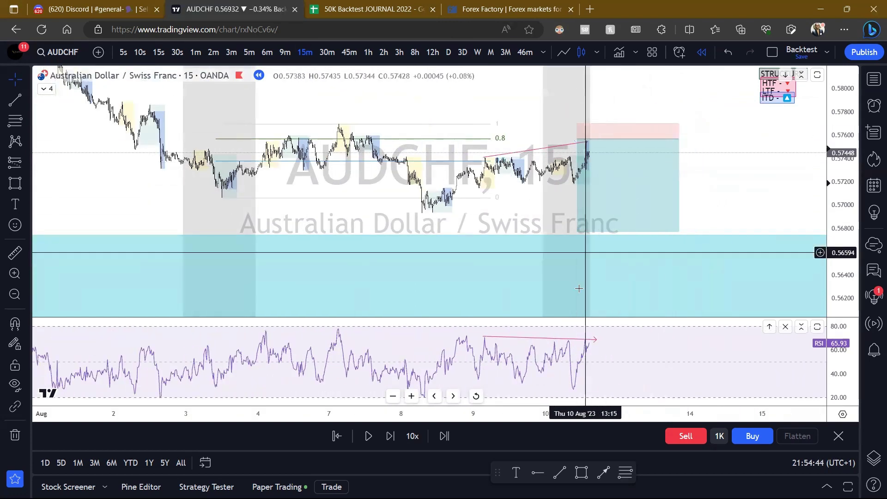
# Hide the RSI pane and play the replay until about 18:30 on 10 August, pausing it there.
pyautogui.doubleClick(728, 168)
pyautogui.click(368, 435)
pyautogui.click(369, 436)
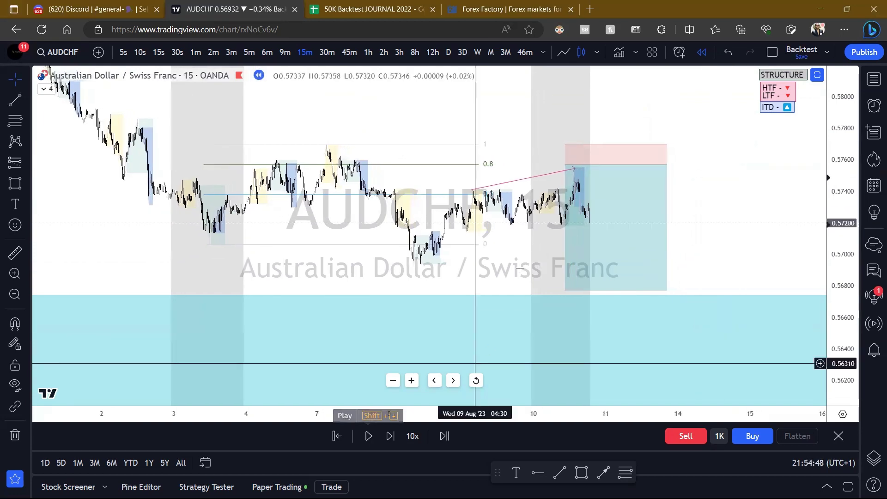
# Shift the short position's start back to 07:45 on 10 August.
pyautogui.click(560, 166)
pyautogui.moveTo(560, 166); pyautogui.dragTo(557, 168)
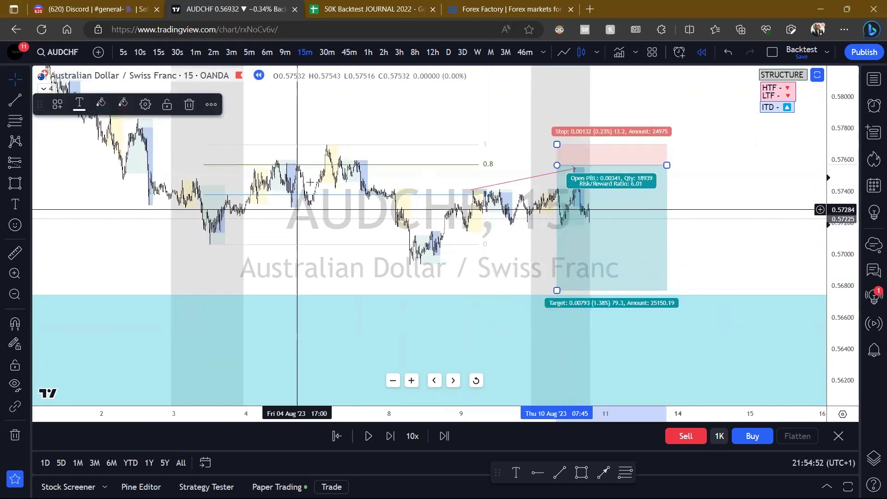
pyautogui.click(509, 187)
pyautogui.scroll(4, 802, 182)
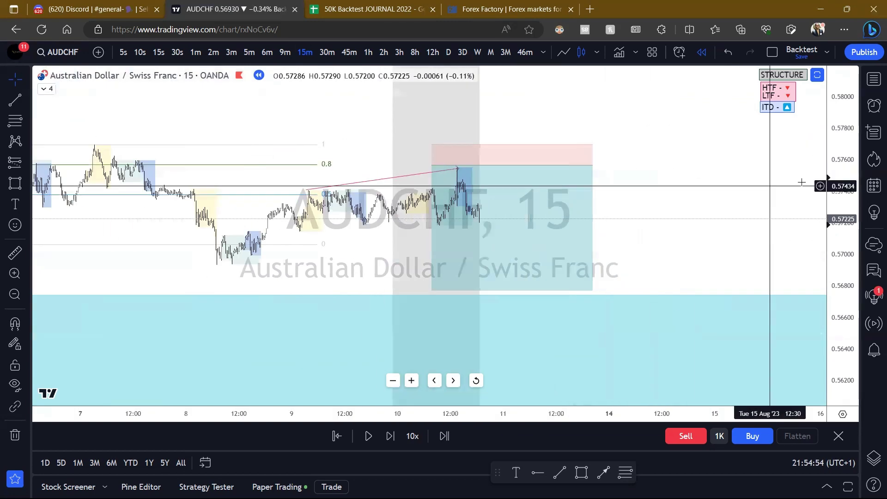
pyautogui.scroll(3, 843, 200)
pyautogui.scroll(4, 752, 199)
pyautogui.hscroll(-3, 751, 199)
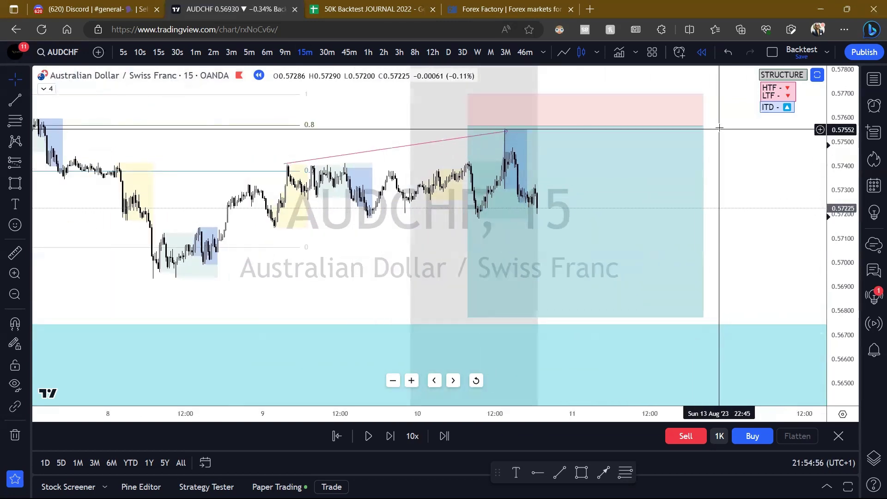
pyautogui.hscroll(-3, 721, 124)
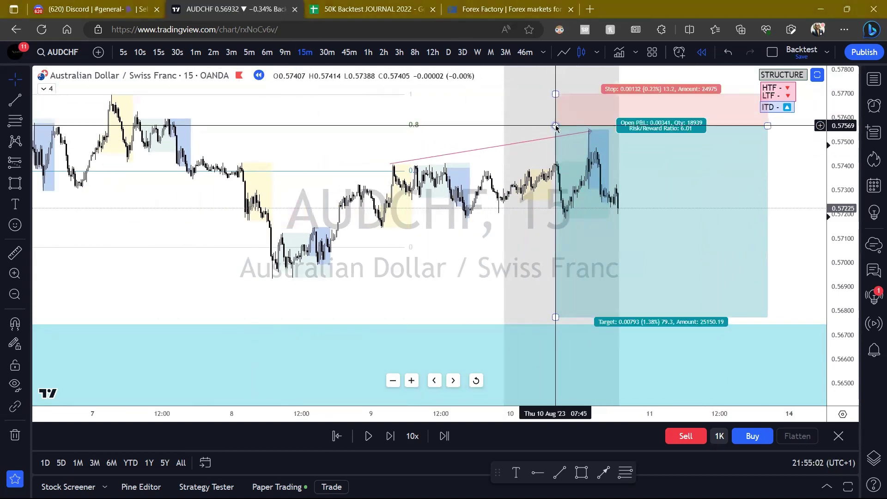
# Delete the short position and move the red trend arrow's tip just above the 10 August high.
pyautogui.click(657, 154)
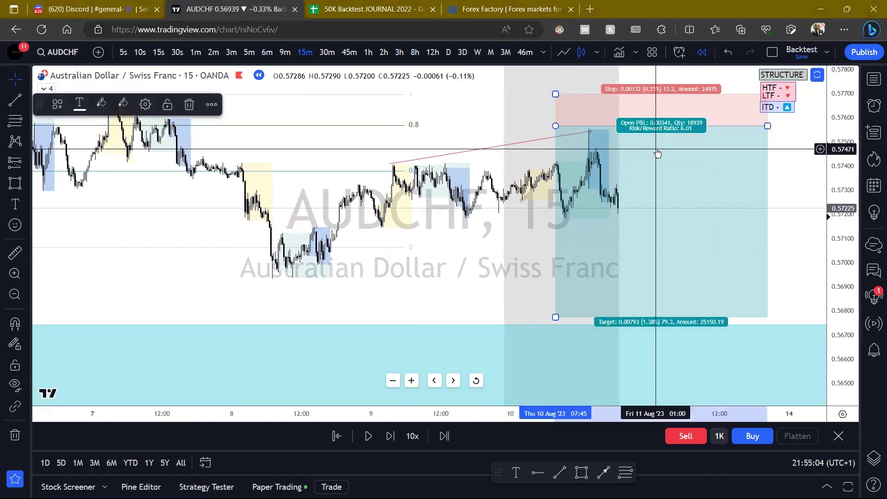
pyautogui.press('Delete')
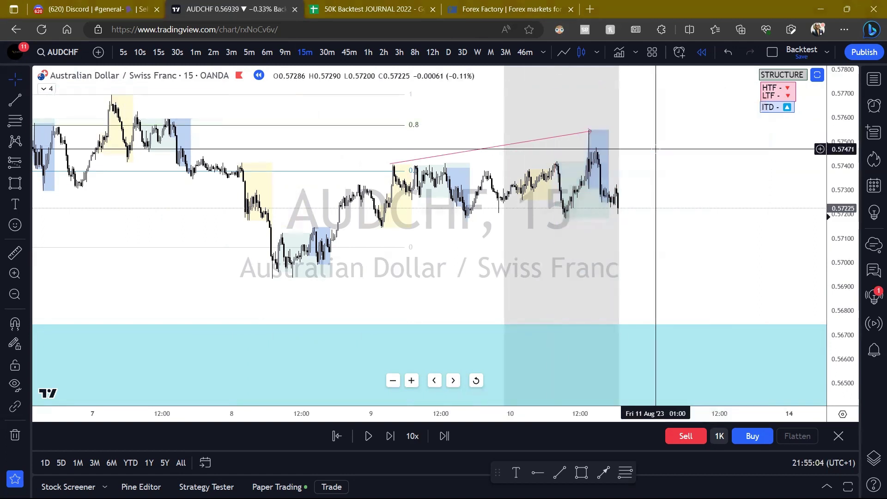
pyautogui.click(593, 128)
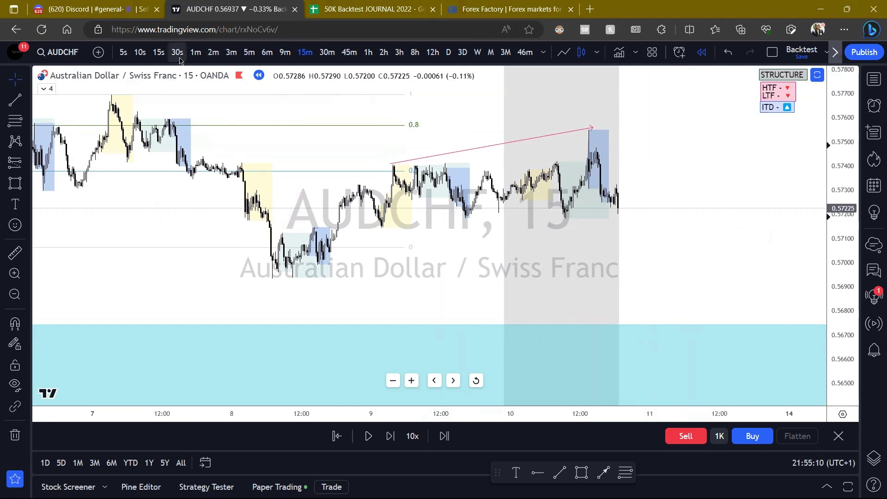
# Switch the chart to the 1-minute interval and restart the replay from 14:52 on 10 August.
pyautogui.click(195, 52)
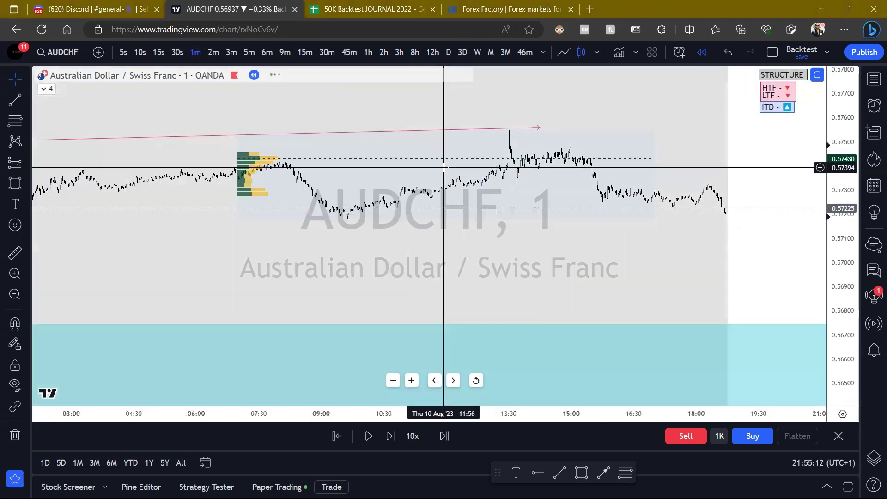
pyautogui.scroll(4, 840, 207)
pyautogui.scroll(-3, 814, 220)
pyautogui.hscroll(-4, 785, 220)
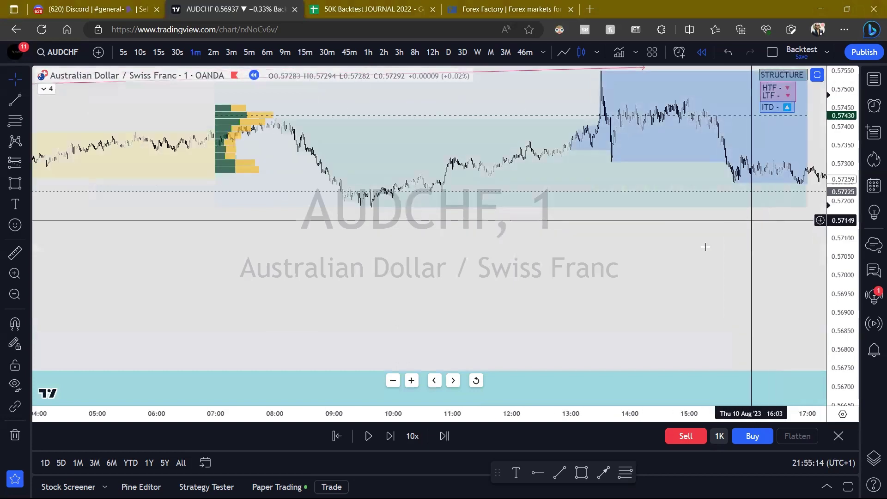
pyautogui.click(336, 436)
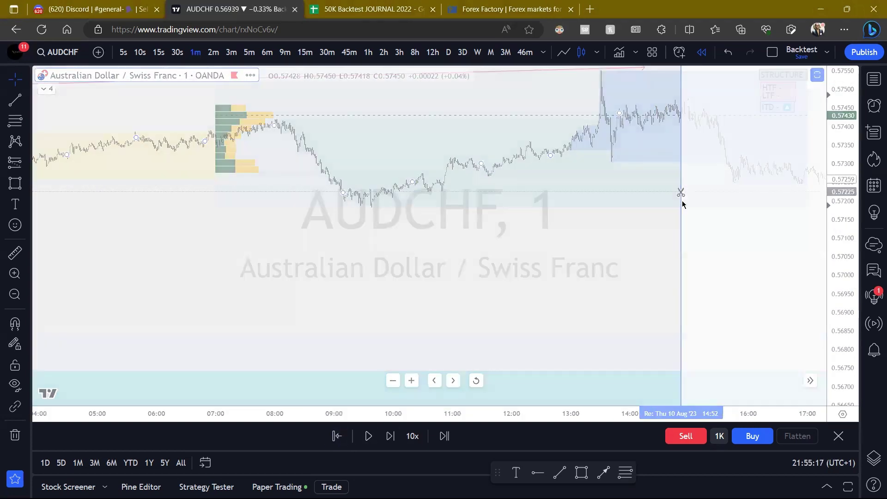
pyautogui.click(681, 192)
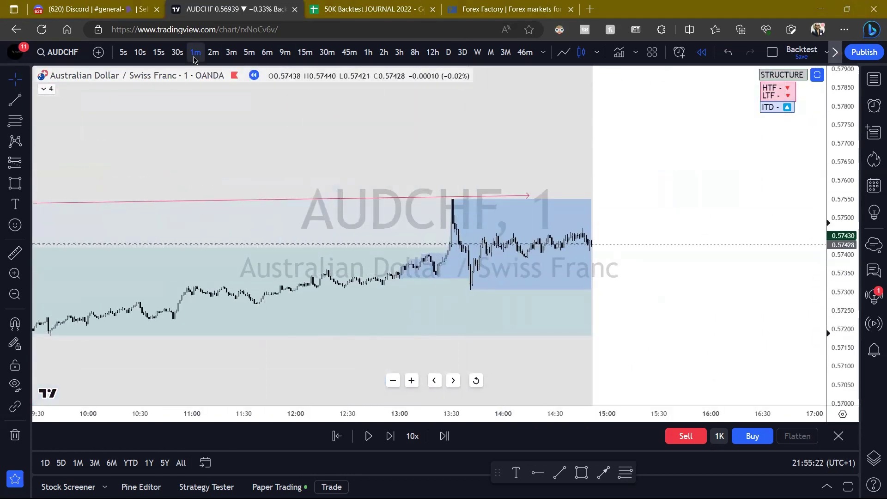
# Compare the price action on the 2-minute and 3-minute intervals, returning to the 1-minute chart.
pyautogui.click(213, 52)
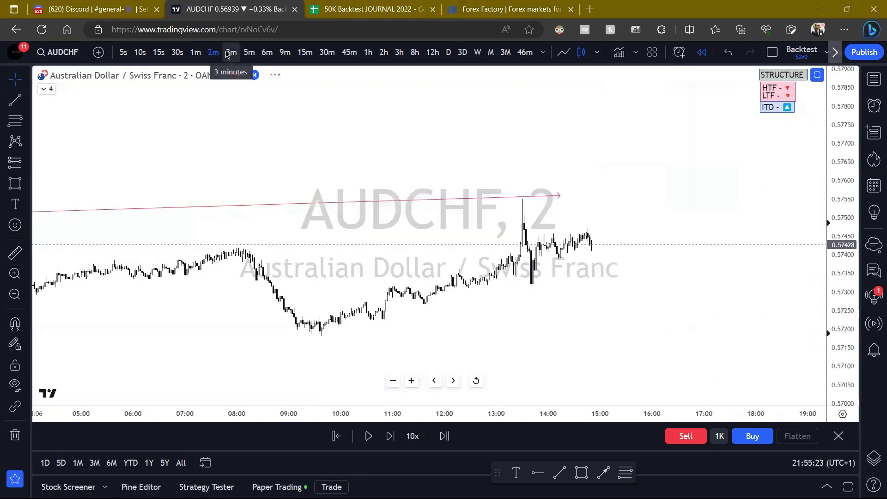
pyautogui.click(228, 53)
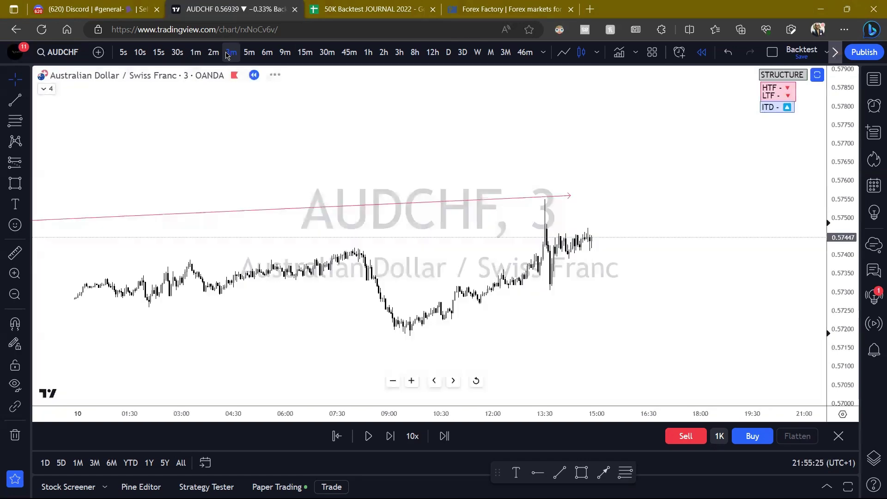
pyautogui.click(196, 53)
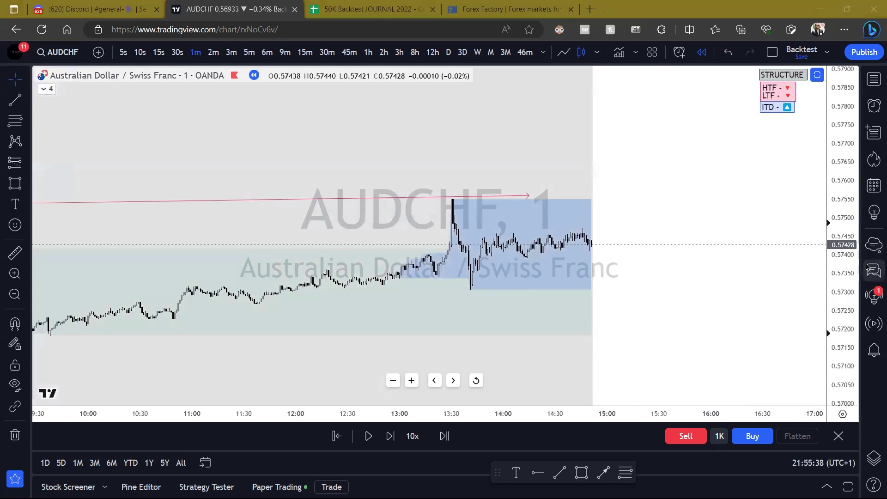
# Draw a Fibonacci retracement from the 13:21 low at 0.57345 up to the 13:30 spike high, extending it to about 14:50.
pyautogui.scroll(5, 813, 263)
pyautogui.hotkey('alt', 'f')
pyautogui.click(316, 302)
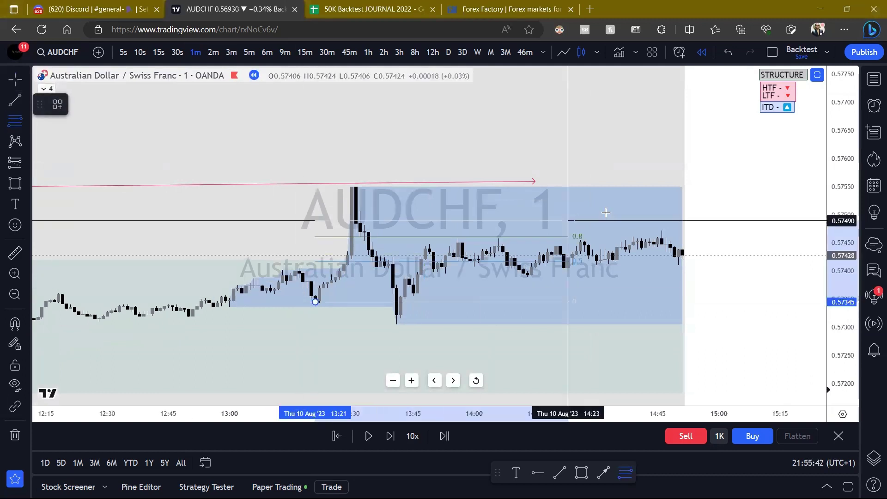
pyautogui.click(674, 185)
# Place a Short Position at about 14:50 with entry at the Fibonacci 0.8 level, about 0.5751, and the stop at about 0.5755.
pyautogui.click(15, 162)
pyautogui.click(676, 209)
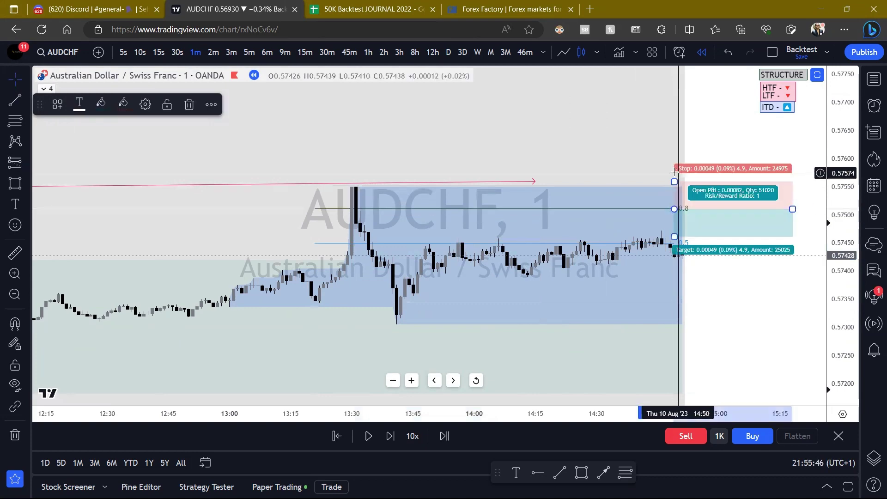
pyautogui.moveTo(674, 182); pyautogui.dragTo(678, 187)
pyautogui.click(750, 155)
# Extend the short position's target to about 0.5699 and move its start to about 15:07.
pyautogui.scroll(-4, 752, 162)
pyautogui.moveTo(751, 287); pyautogui.dragTo(682, 170)
pyautogui.moveTo(657, 122); pyautogui.dragTo(680, 379)
pyautogui.scroll(-5, 747, 297)
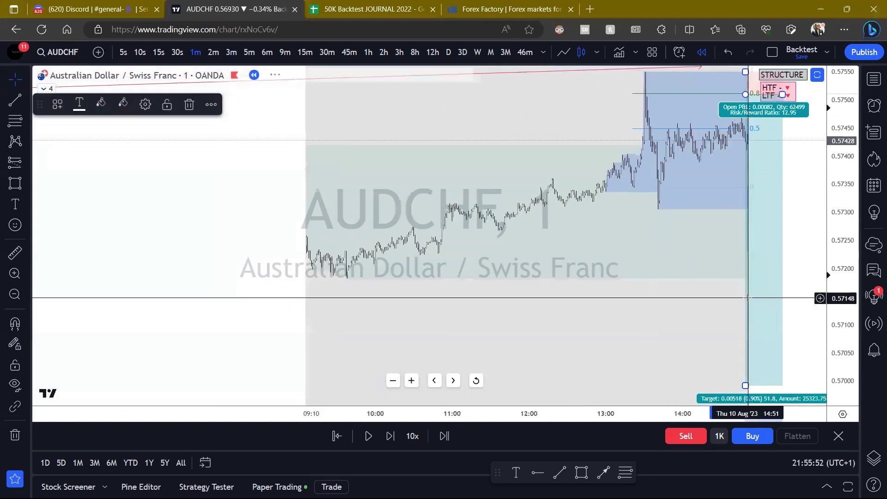
pyautogui.scroll(6, 745, 265)
pyautogui.moveTo(805, 171); pyautogui.dragTo(668, 270)
pyautogui.moveTo(559, 254); pyautogui.dragTo(635, 256)
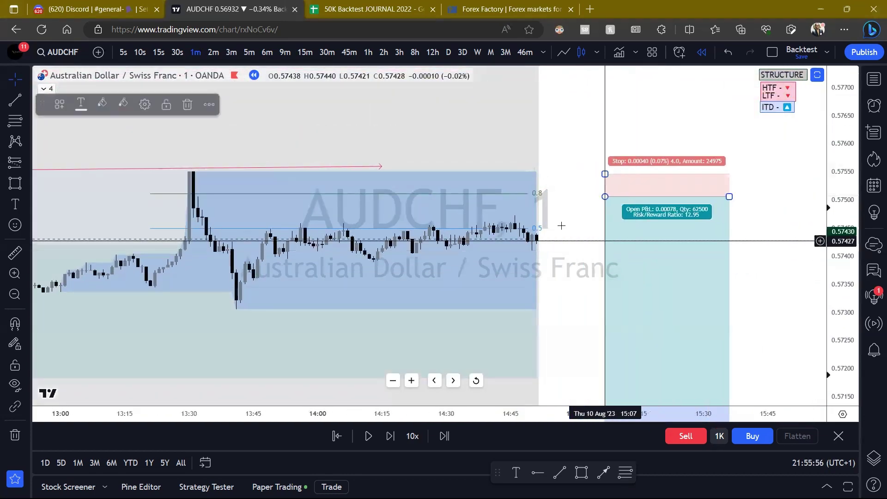
# Sketch temporary lines and arcs over the highs and lows since 13:45 and mark the 14:46 high, clearing them when done.
pyautogui.click(556, 225)
pyautogui.scroll(5, 834, 264)
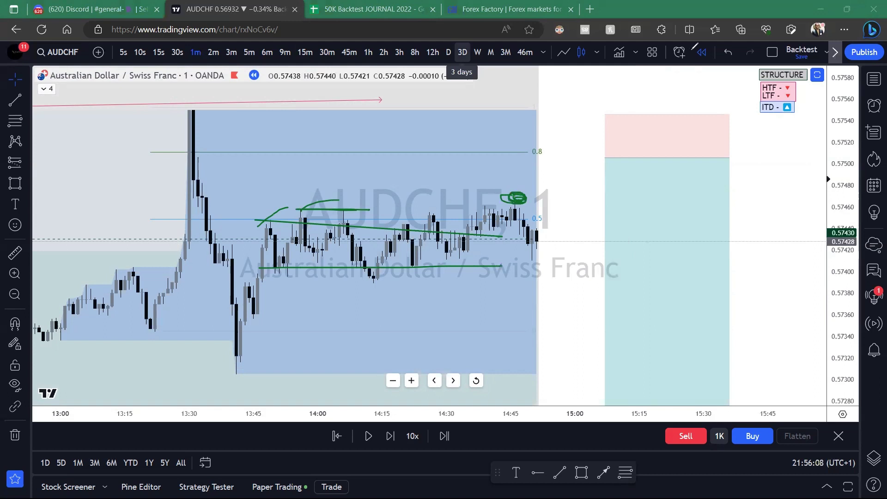
pyautogui.press('e')
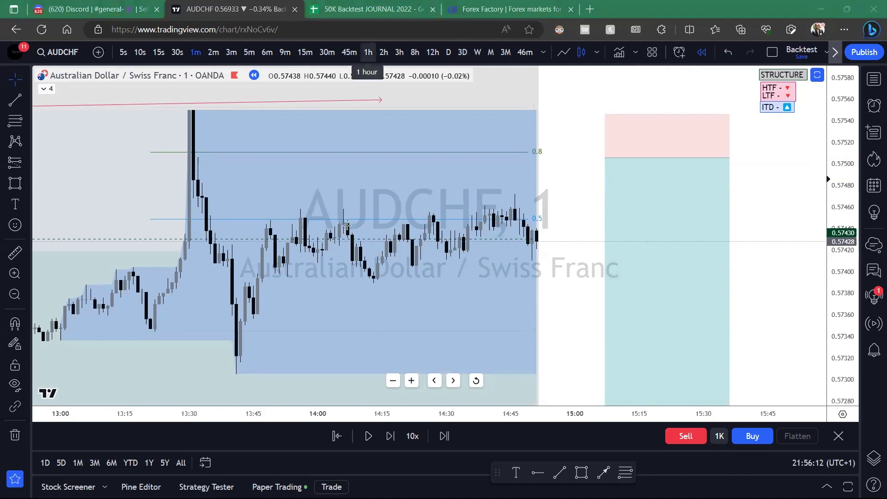
# Restart the replay from 14:46 on 10 August.
pyautogui.click(337, 435)
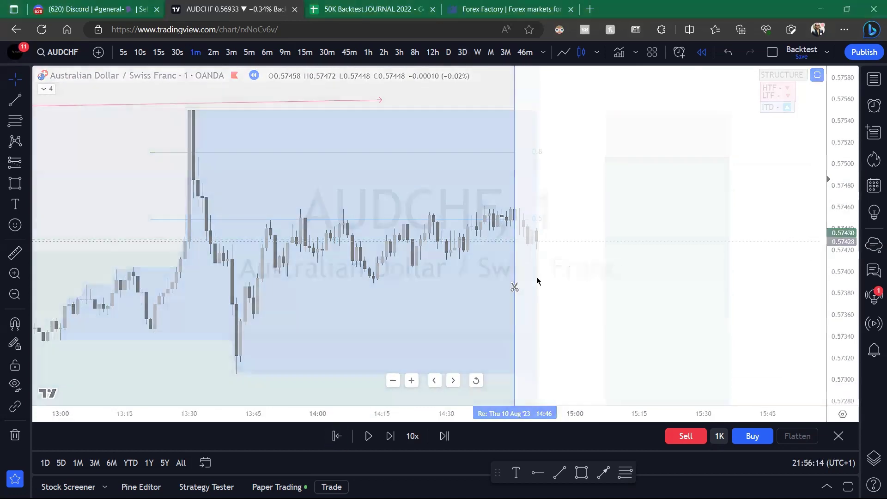
pyautogui.click(514, 286)
pyautogui.scroll(1, 734, 255)
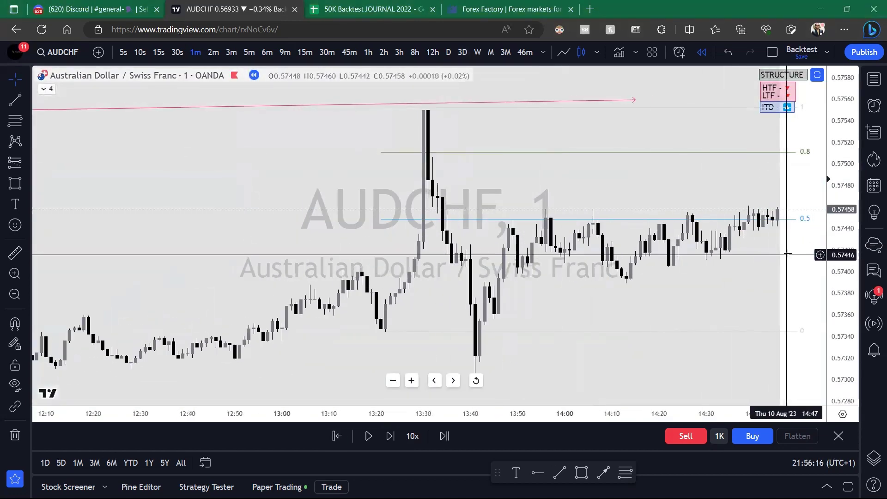
pyautogui.moveTo(785, 254); pyautogui.dragTo(646, 263)
# Switch the chart to the 10-second interval and frame the price action from 13:30 onward.
pyautogui.scroll(5, 813, 264)
pyautogui.click(158, 52)
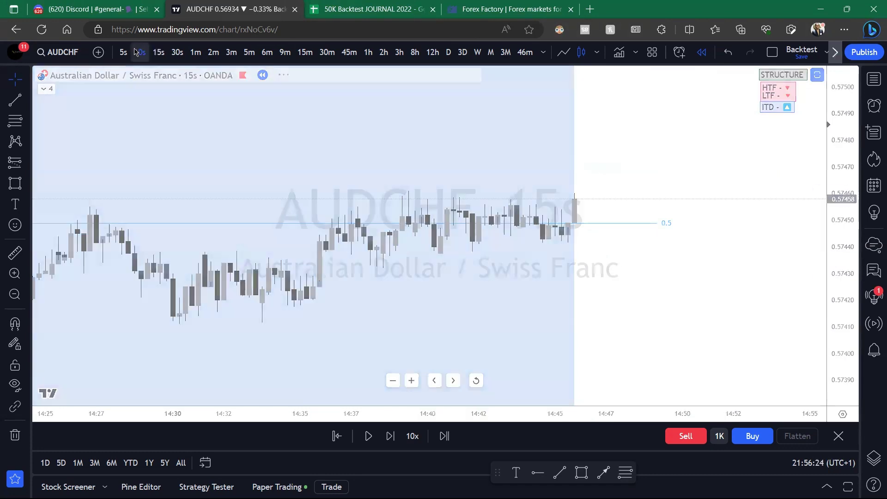
pyautogui.click(140, 53)
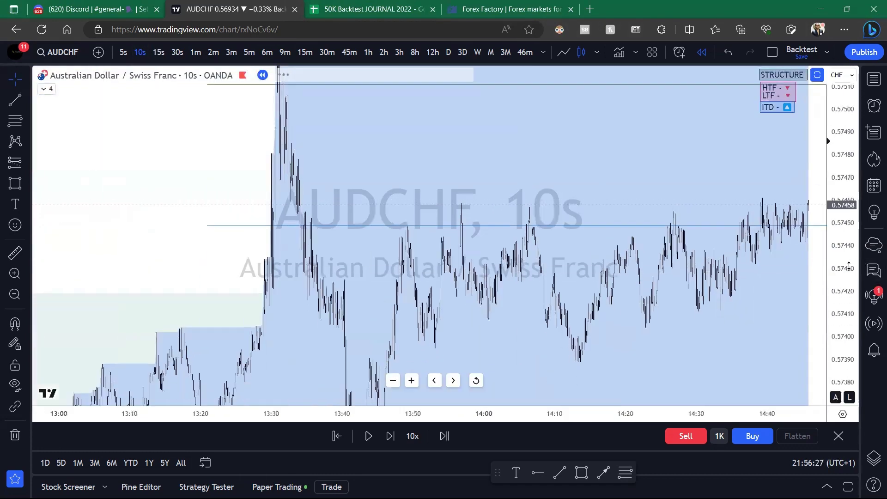
pyautogui.moveTo(848, 265); pyautogui.dragTo(617, 257)
pyautogui.moveTo(833, 254); pyautogui.dragTo(833, 300)
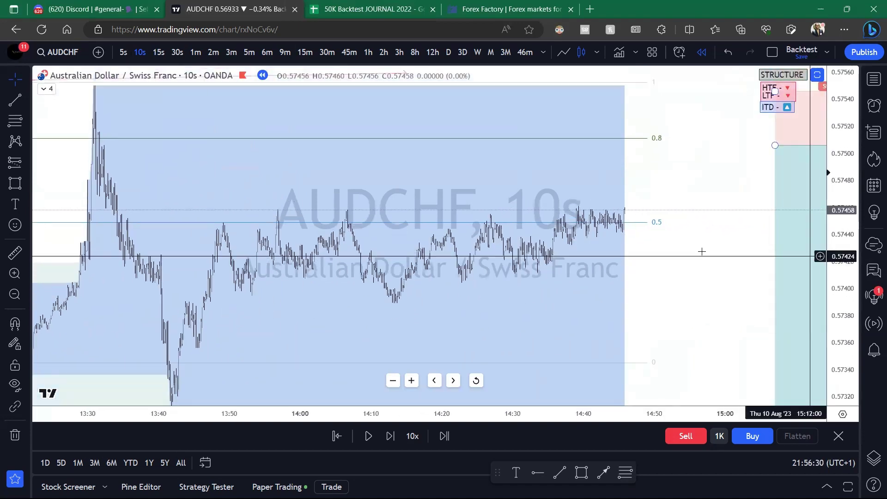
# Sketch temporary marks over the earlier highs, the 14:40 range and the Fibonacci 0.5 and 0.8 levels, clearing them when done.
pyautogui.moveTo(670, 249); pyautogui.dragTo(660, 265)
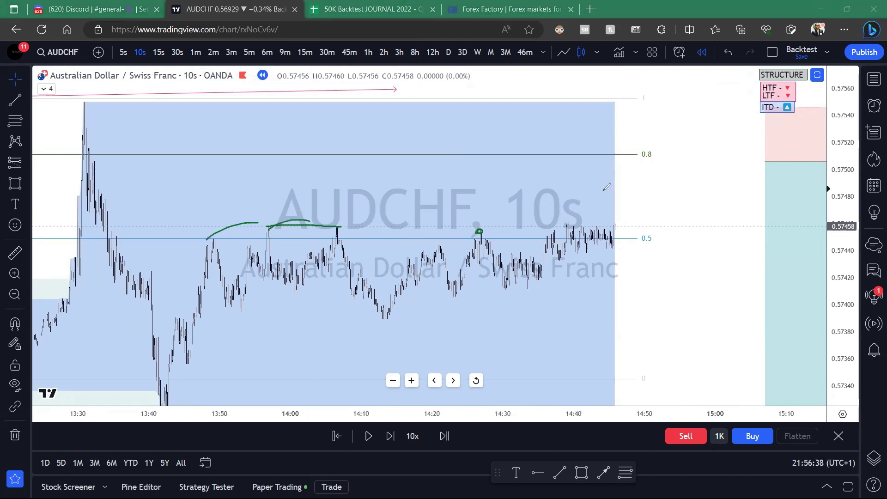
pyautogui.moveTo(653, 214)
pyautogui.mouseDown()
pyautogui.moveTo(533, 256)
pyautogui.moveTo(631, 225)
pyautogui.mouseUp()
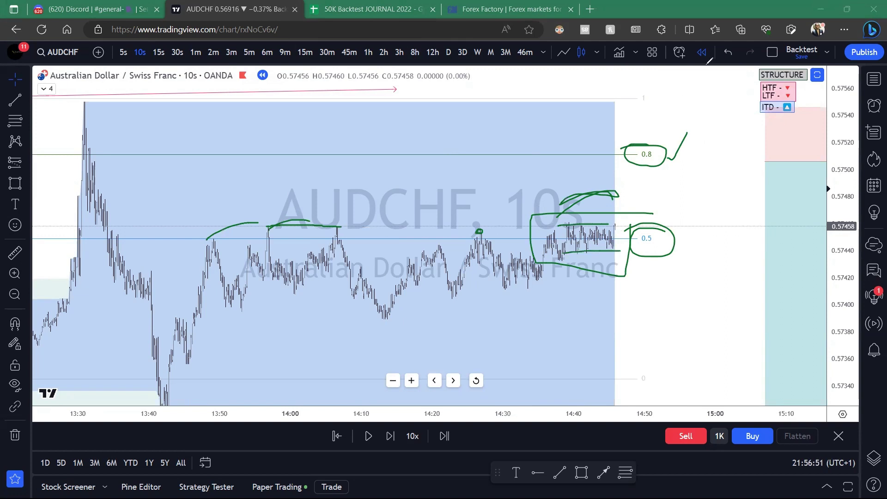
pyautogui.moveTo(611, 199); pyautogui.dragTo(646, 178)
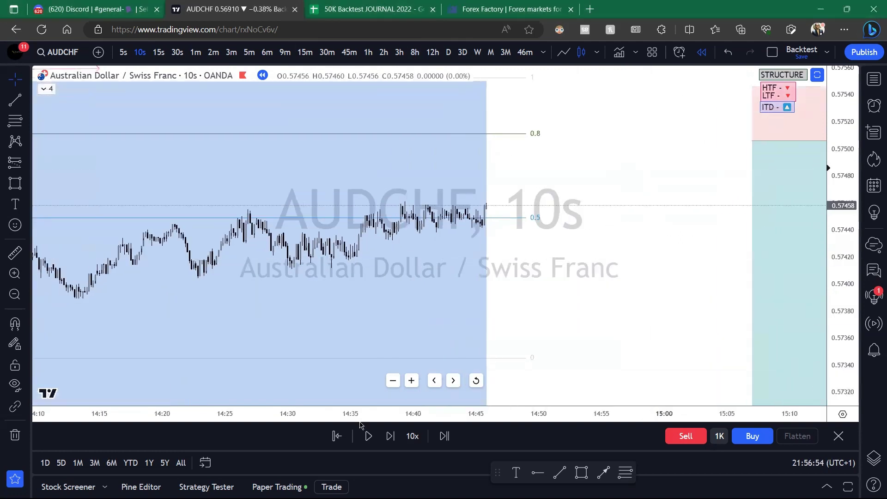
# Play the replay until about 14:48 on 10 August and pause it there.
pyautogui.click(369, 436)
pyautogui.click(369, 437)
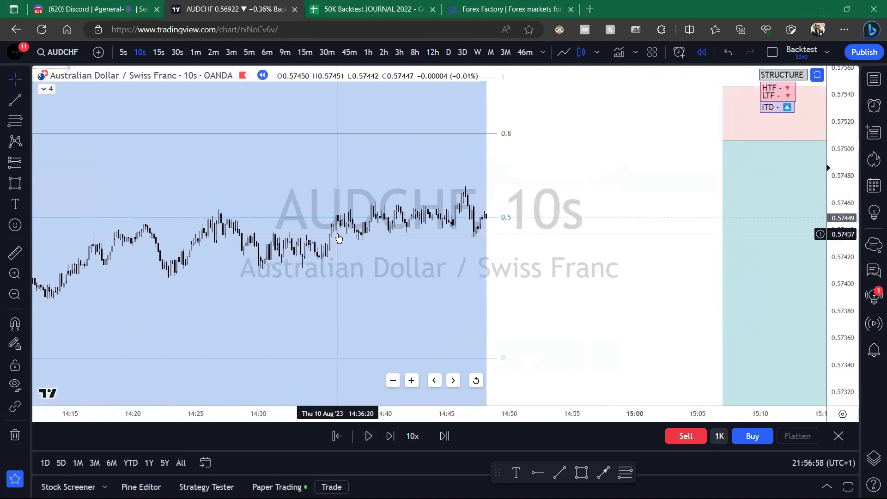
# Draw a small Fibonacci retracement from the 14:44 low at 0.57441 up to the recent high at 0.57472.
pyautogui.click(14, 121)
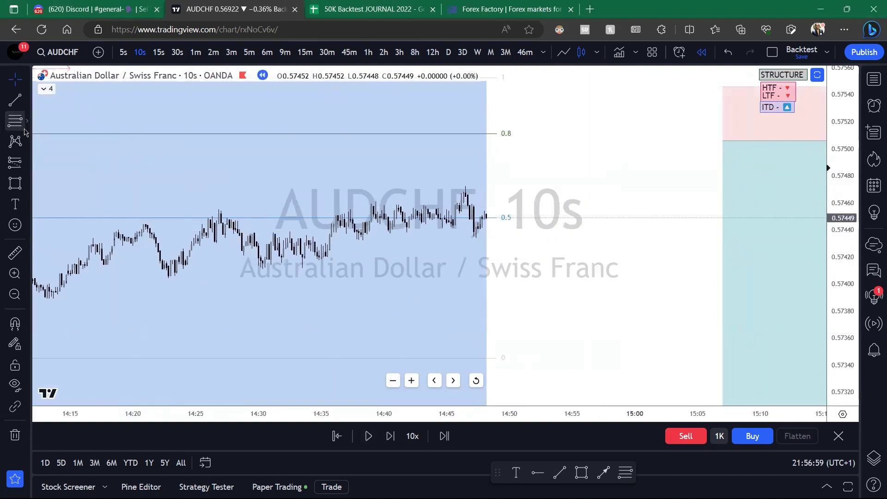
pyautogui.click(434, 227)
pyautogui.click(563, 186)
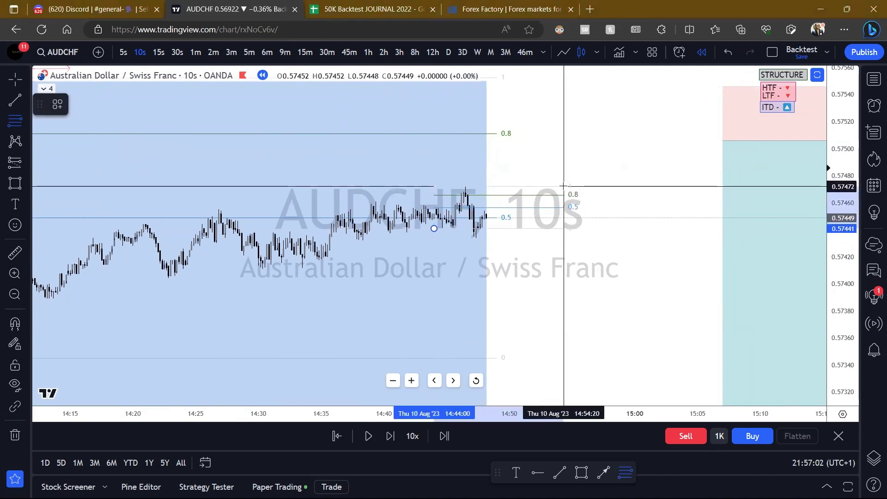
# Place a Short Position with entry at the small Fibonacci's 0.5 level, about 0.57456, the stop at level 1 and the target at about 0.5734.
pyautogui.click(15, 162)
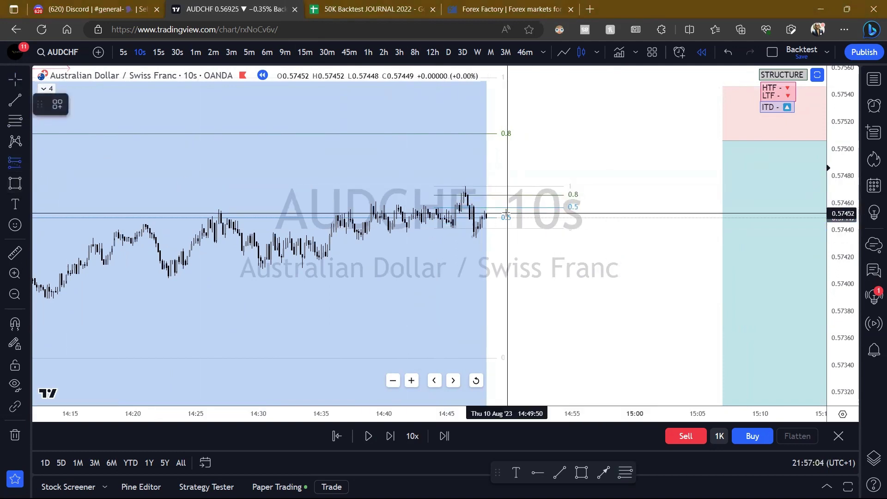
pyautogui.click(491, 209)
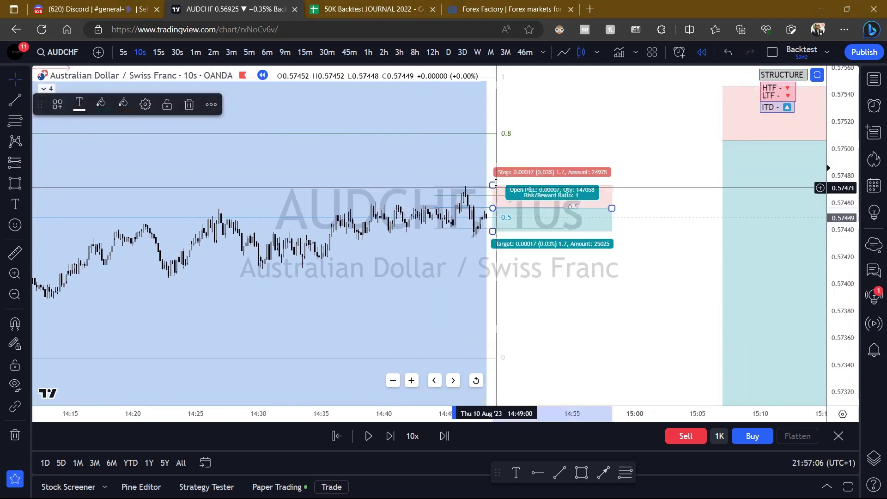
pyautogui.moveTo(491, 185); pyautogui.dragTo(492, 209)
pyautogui.moveTo(569, 293); pyautogui.dragTo(623, 257)
pyautogui.moveTo(544, 195); pyautogui.dragTo(545, 330)
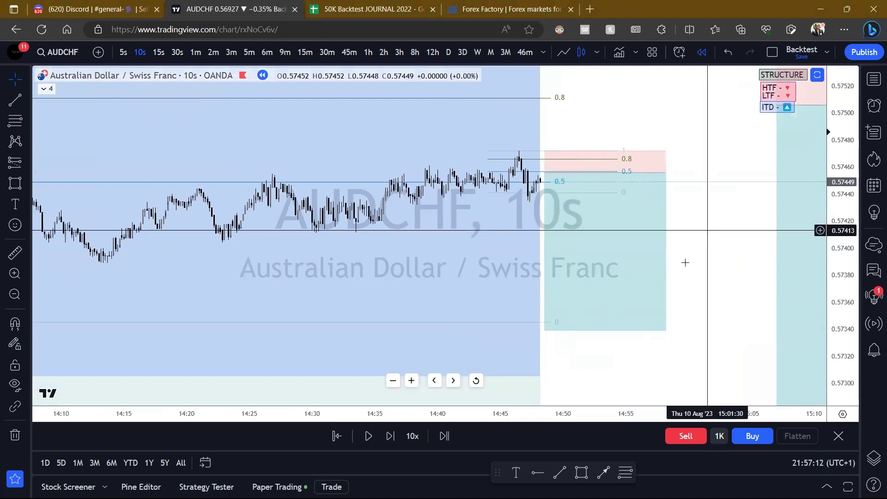
# Advance the replay bar by bar to about 14:50 on 10 August.
pyautogui.click(391, 436)
pyautogui.click(390, 436)
pyautogui.click(390, 436)
pyautogui.click(390, 436)
pyautogui.click(391, 436)
pyautogui.click(390, 436)
pyautogui.click(390, 436)
pyautogui.click(391, 436)
pyautogui.click(390, 436)
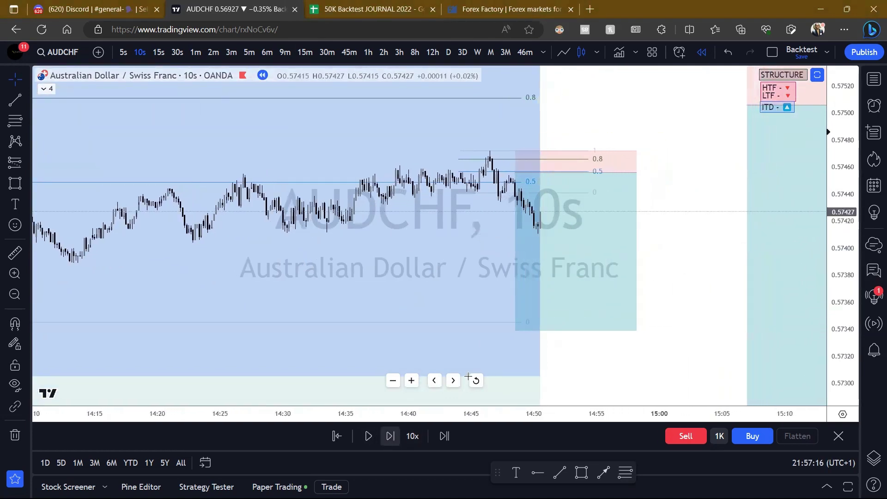
# Shift the 14:48 short position slightly earlier and lower its entry to the larger Fibonacci's 0.5 level at 0.57449.
pyautogui.click(517, 177)
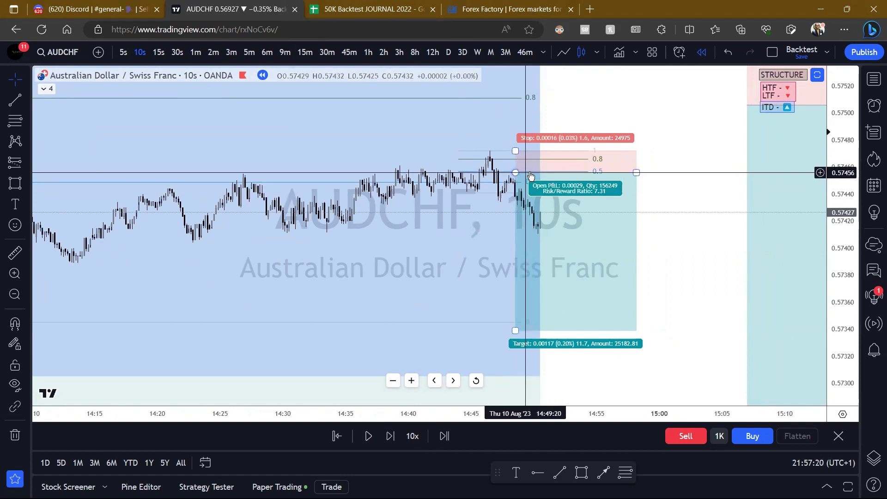
pyautogui.click(531, 176)
pyautogui.moveTo(533, 177); pyautogui.dragTo(532, 177)
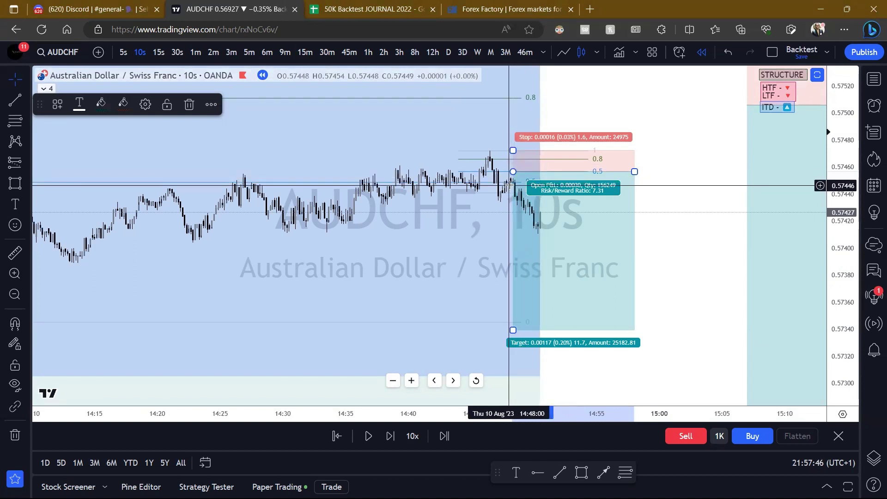
pyautogui.scroll(-1, 511, 186)
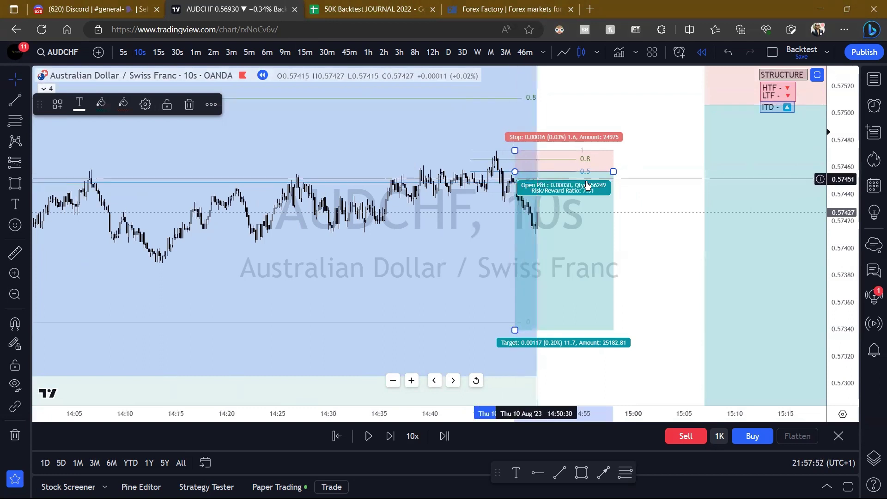
pyautogui.click(650, 191)
pyautogui.moveTo(646, 193); pyautogui.dragTo(644, 195)
pyautogui.moveTo(511, 184); pyautogui.dragTo(508, 184)
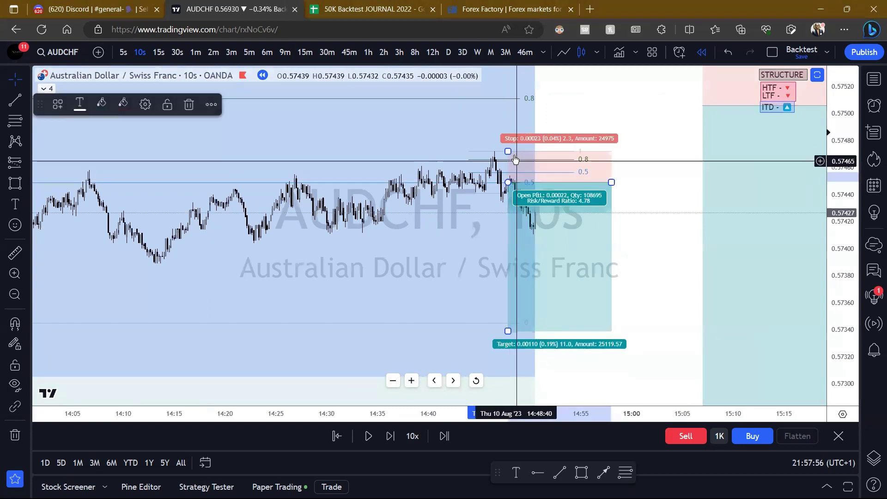
# Set the short position's stop level to 33 ticks.
pyautogui.doubleClick(533, 179)
pyautogui.click(422, 374)
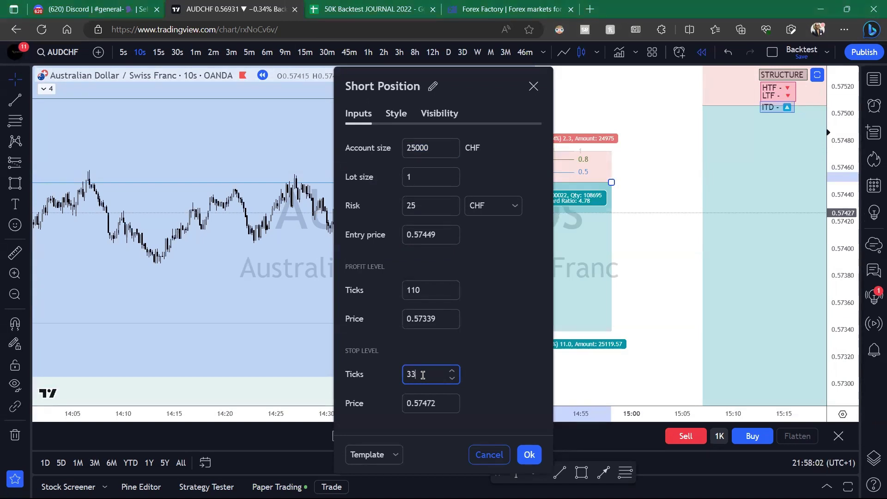
pyautogui.click(529, 454)
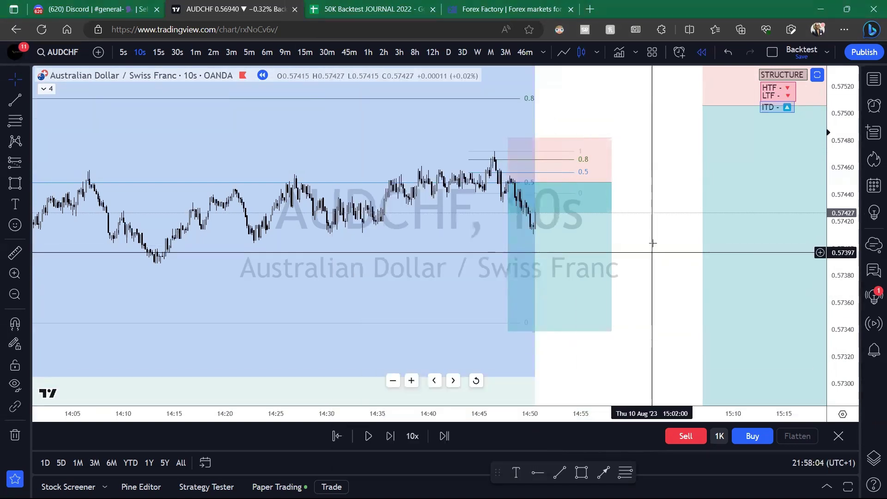
# Mark the downside targets with freehand arrows running forward from the 14:14 low and the 13:42 low.
pyautogui.scroll(-1, 651, 238)
pyautogui.scroll(-3, 628, 272)
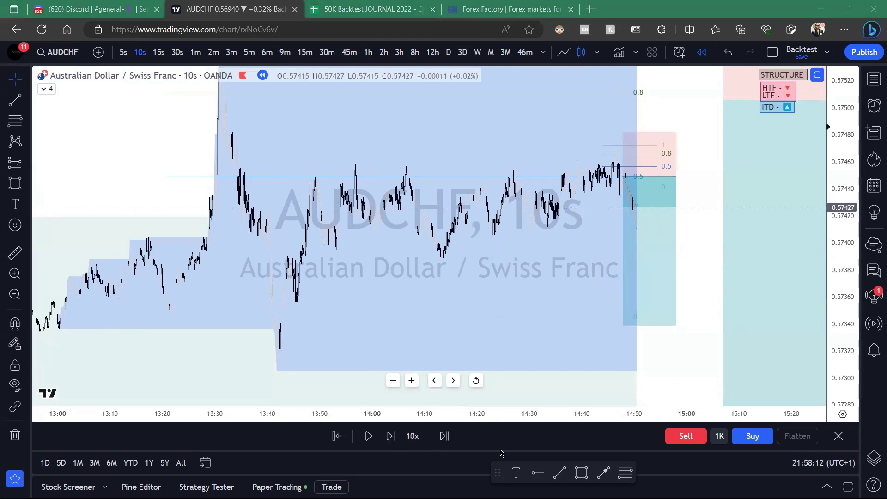
pyautogui.moveTo(426, 258); pyautogui.dragTo(590, 274)
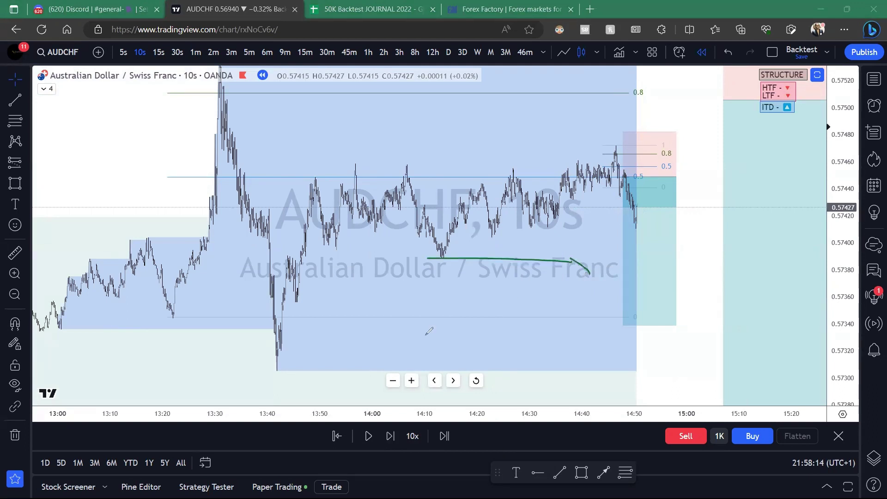
pyautogui.moveTo(281, 361); pyautogui.dragTo(513, 370)
pyautogui.moveTo(522, 370); pyautogui.dragTo(512, 382)
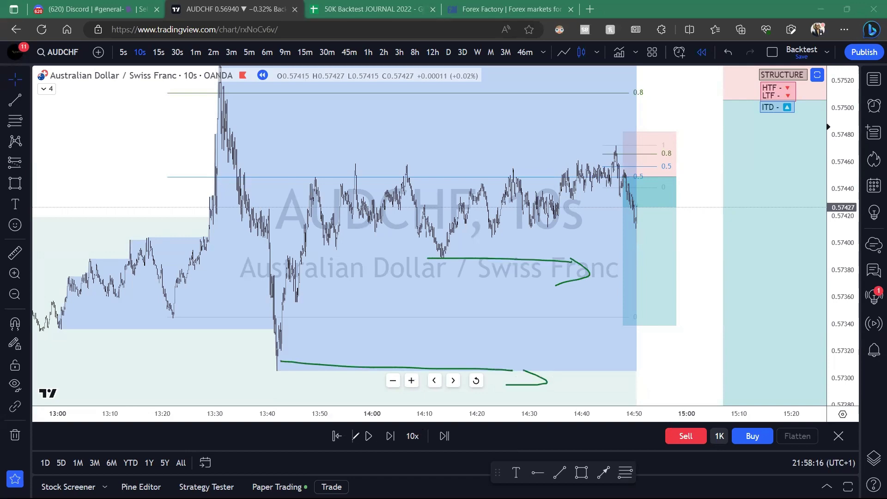
# Play the replay until about 15:01 on 10 August and pause it there.
pyautogui.scroll(3, 564, 375)
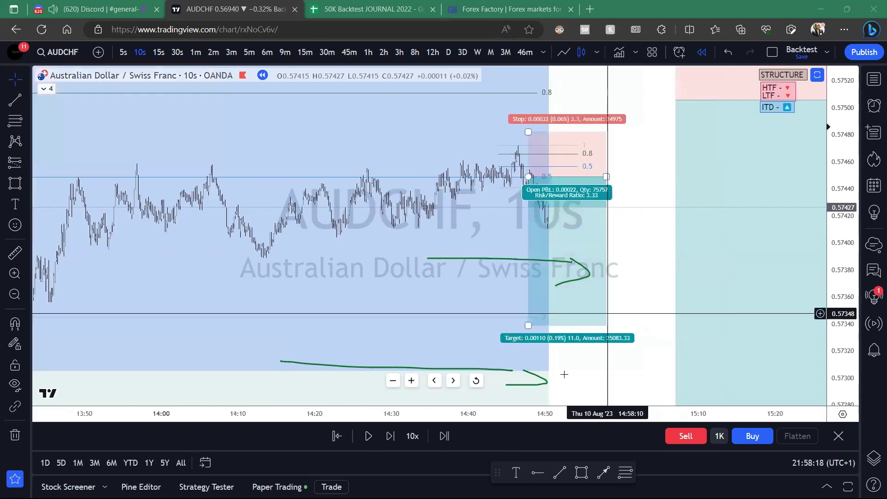
pyautogui.click(368, 436)
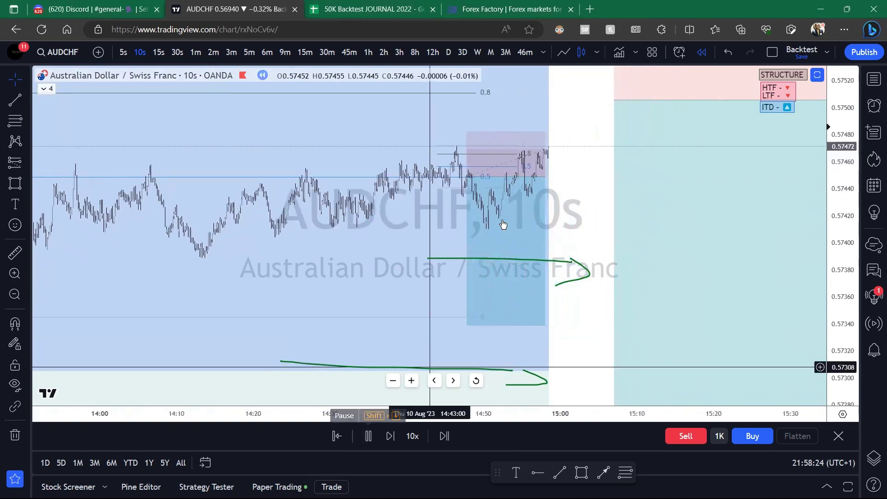
pyautogui.hotkey('shift', 'Down')
pyautogui.scroll(-2, 676, 213)
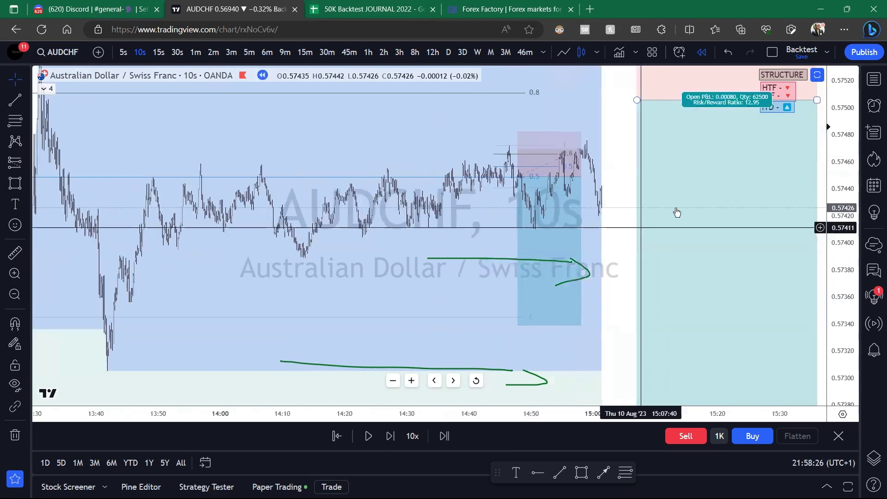
# Delete the short position placed at 14:48 and the small Fibonacci retracement beside it.
pyautogui.moveTo(830, 174); pyautogui.dragTo(820, 248)
pyautogui.scroll(-1, 575, 227)
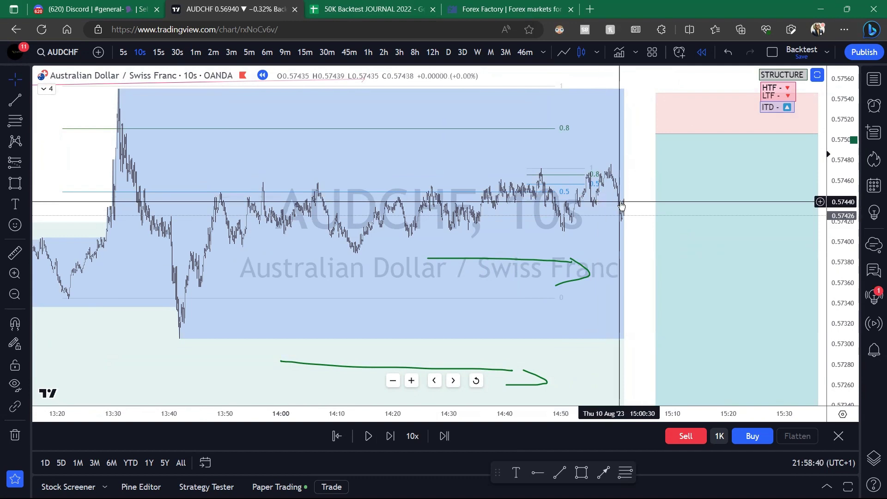
pyautogui.scroll(2, 596, 196)
pyautogui.click(547, 170)
pyautogui.press('Delete')
# Sketch freehand lines along the consolidation range's edges and arcs over its highs, and clear all freehand marks.
pyautogui.scroll(-1, 577, 267)
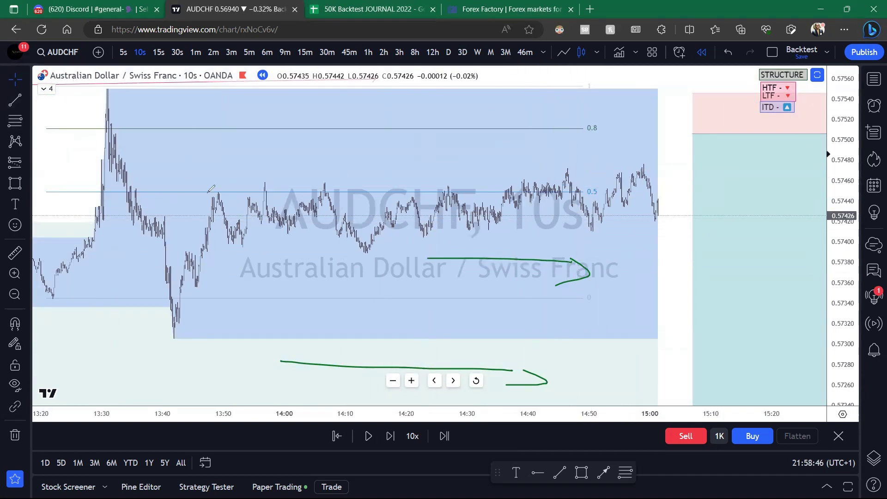
pyautogui.moveTo(208, 192); pyautogui.dragTo(744, 216)
pyautogui.moveTo(229, 244); pyautogui.dragTo(587, 255)
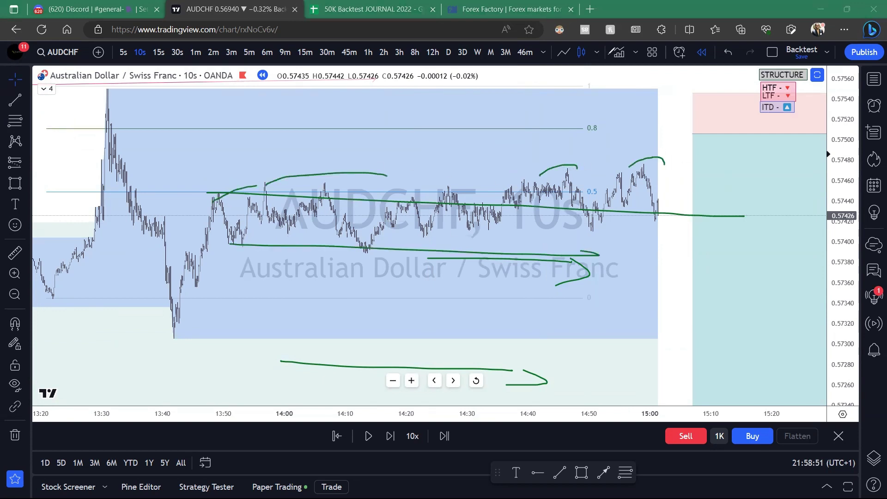
pyautogui.press('Escape')
# Draw a Fibonacci retracement from 0.57449 at 13:47 to 0.57393 at about 15:10 and apply the TR template.
pyautogui.click(14, 120)
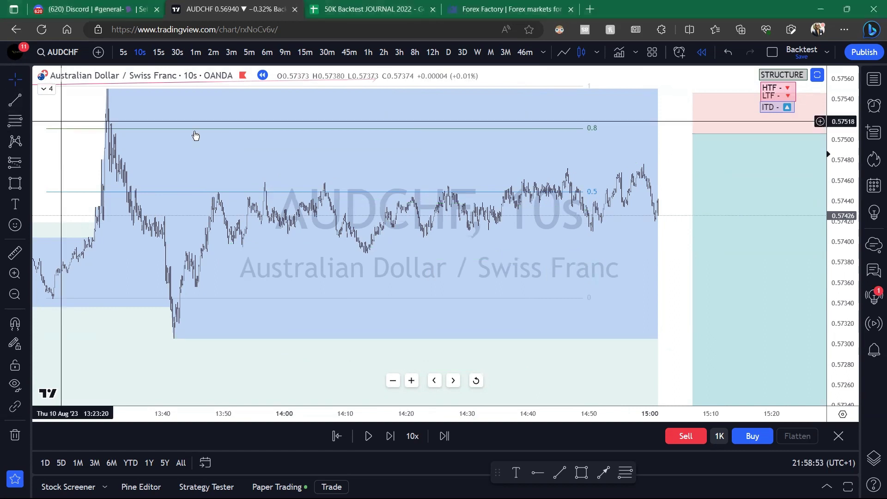
pyautogui.click(206, 192)
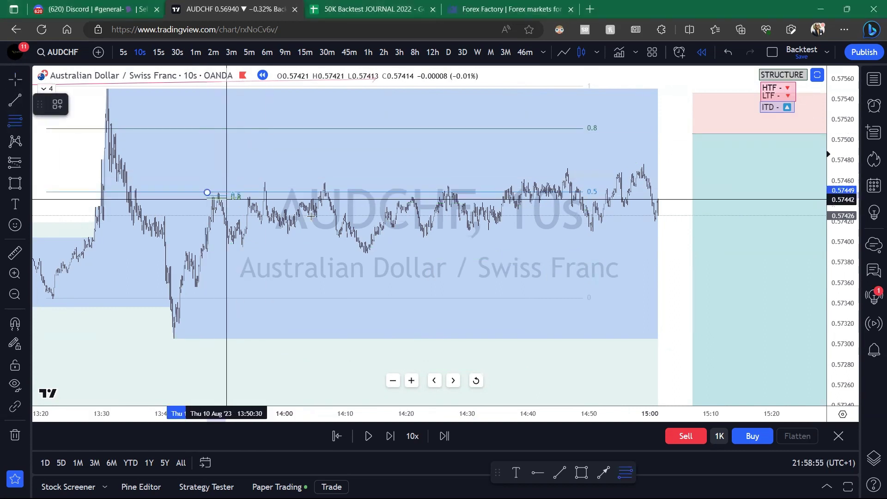
pyautogui.click(712, 248)
pyautogui.click(57, 104)
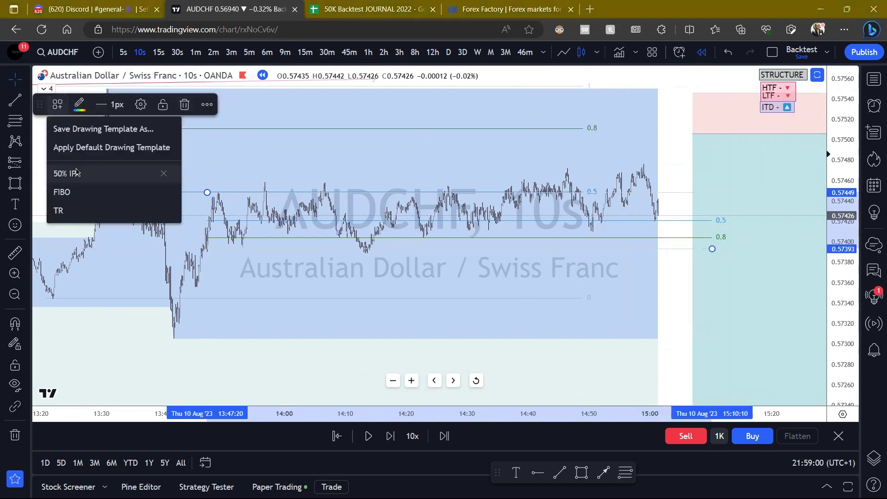
pyautogui.click(71, 205)
pyautogui.click(71, 205)
# Place a text label reading BCX above the first high of the range, at about 13:48.
pyautogui.click(25, 205)
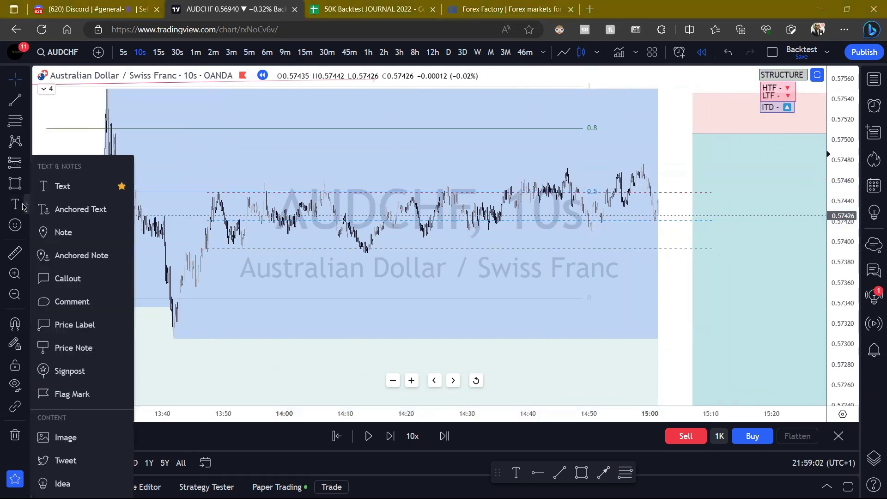
pyautogui.click(59, 192)
pyautogui.click(215, 186)
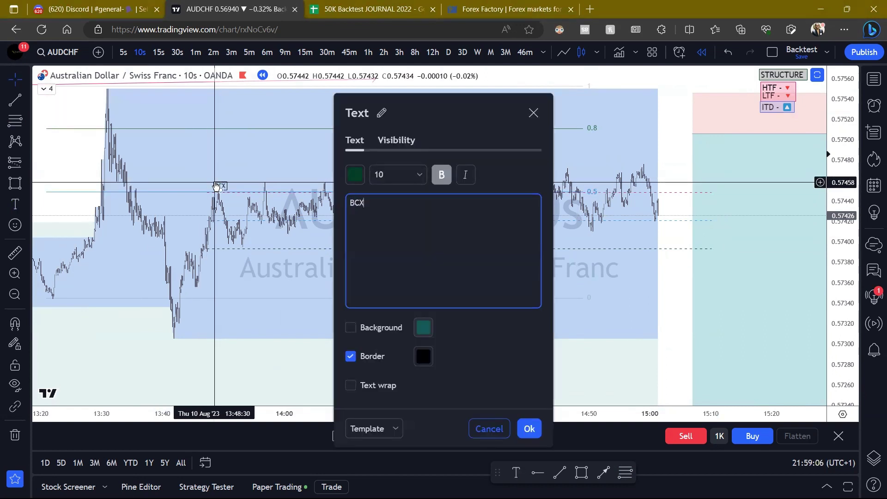
pyautogui.scroll(-1, 216, 186)
pyautogui.click(528, 428)
# Copy the BCX label below the 13:52 low as AR and above the 13:57 high as ST.
pyautogui.moveTo(286, 185); pyautogui.dragTo(304, 255)
pyautogui.doubleClick(304, 256)
pyautogui.write('AR')
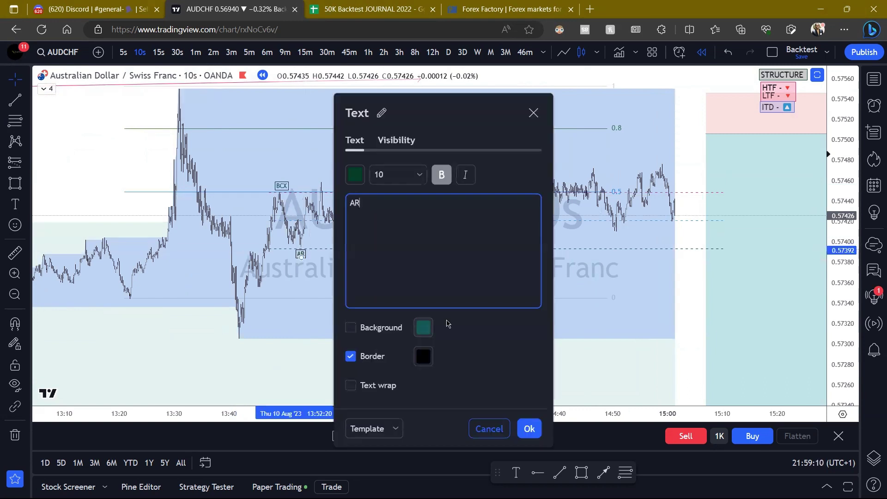
pyautogui.click(528, 428)
pyautogui.moveTo(285, 185); pyautogui.dragTo(333, 176)
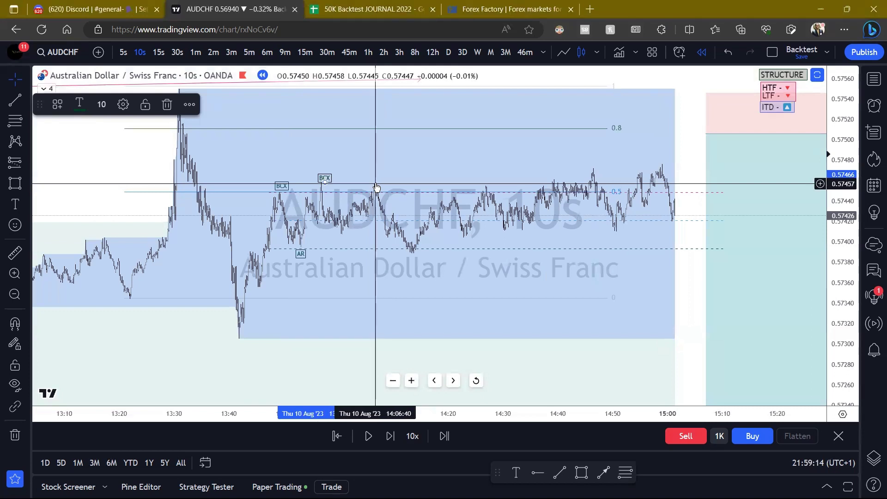
pyautogui.doubleClick(325, 178)
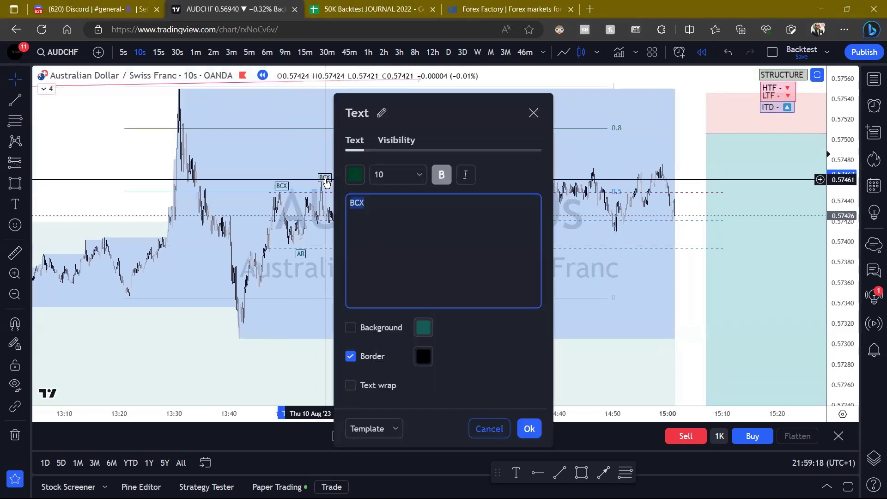
pyautogui.click(529, 429)
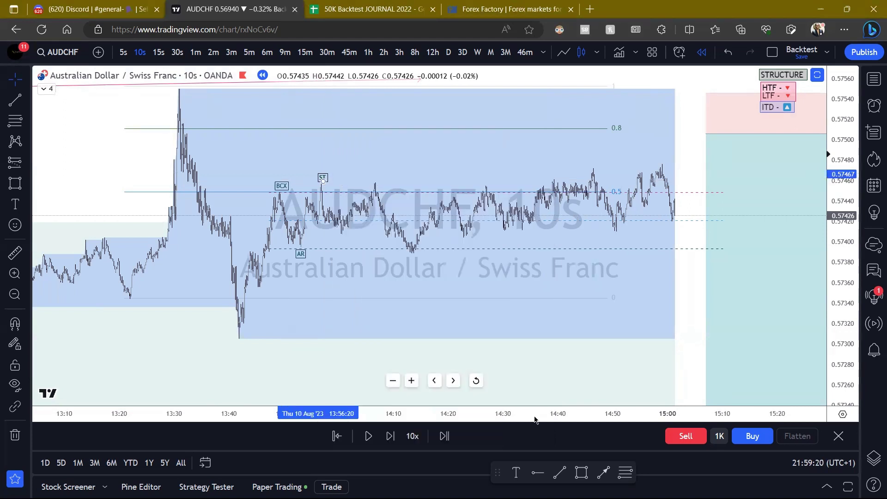
# Add label copies reading mSOW below the 14:14 low and UT above the 14:46 high.
pyautogui.moveTo(406, 255); pyautogui.dragTo(416, 267)
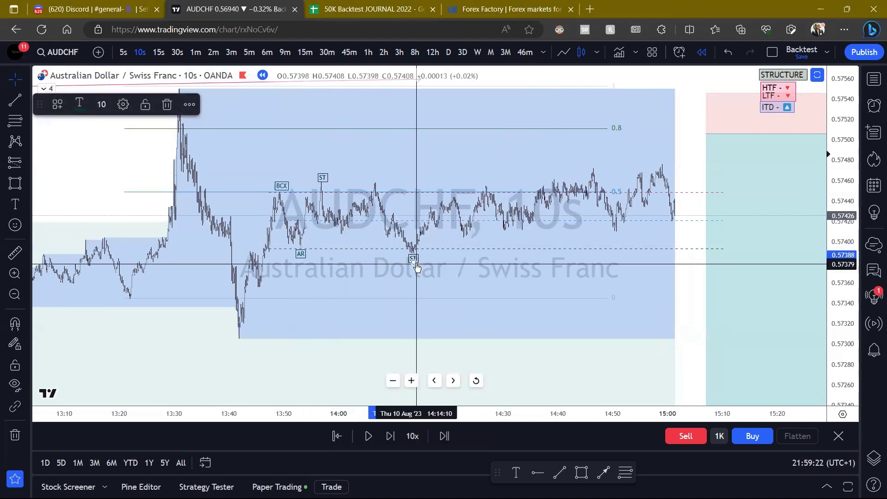
pyautogui.doubleClick(414, 260)
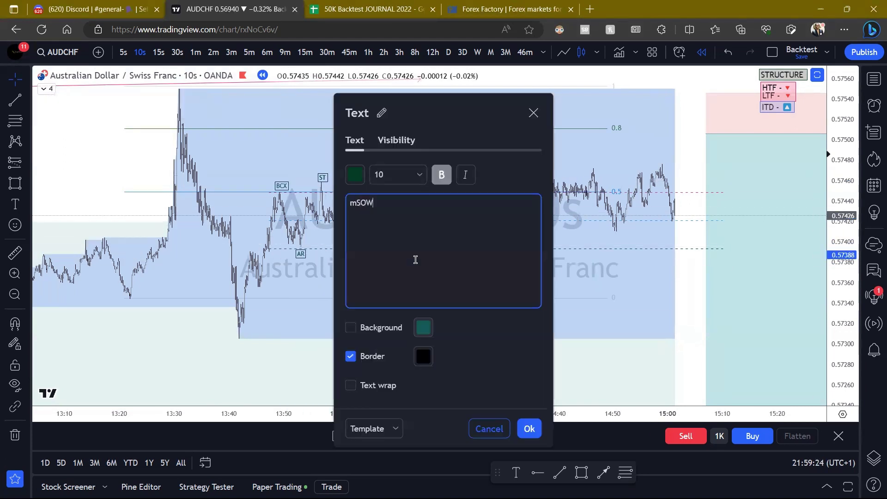
pyautogui.click(534, 426)
pyautogui.keyDown('ctrl'); pyautogui.moveTo(422, 260); pyautogui.dragTo(606, 167); pyautogui.keyUp('ctrl')
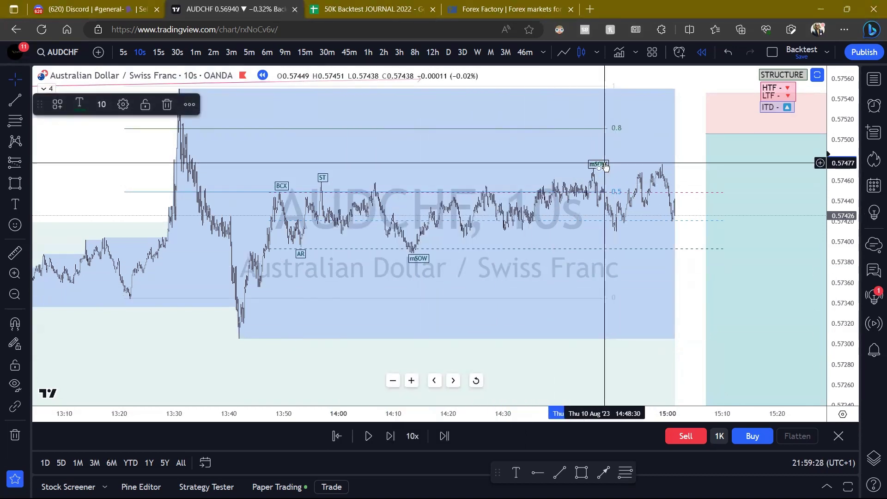
pyautogui.doubleClick(605, 168)
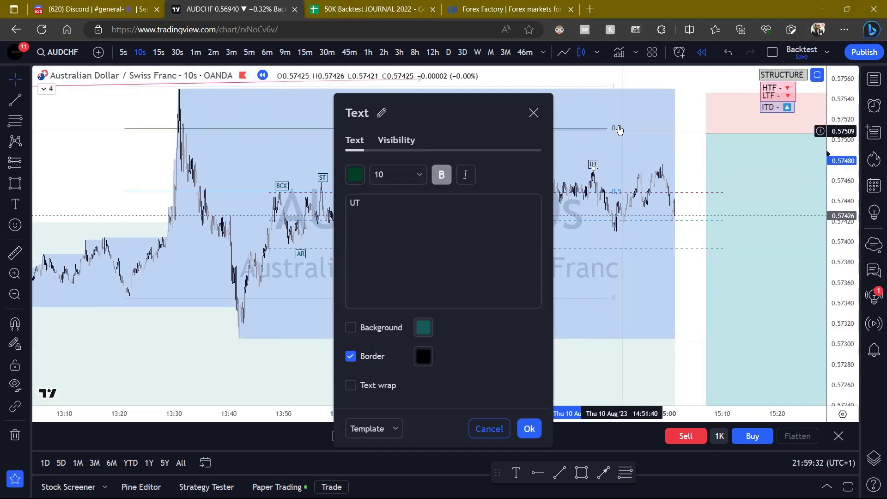
pyautogui.click(528, 428)
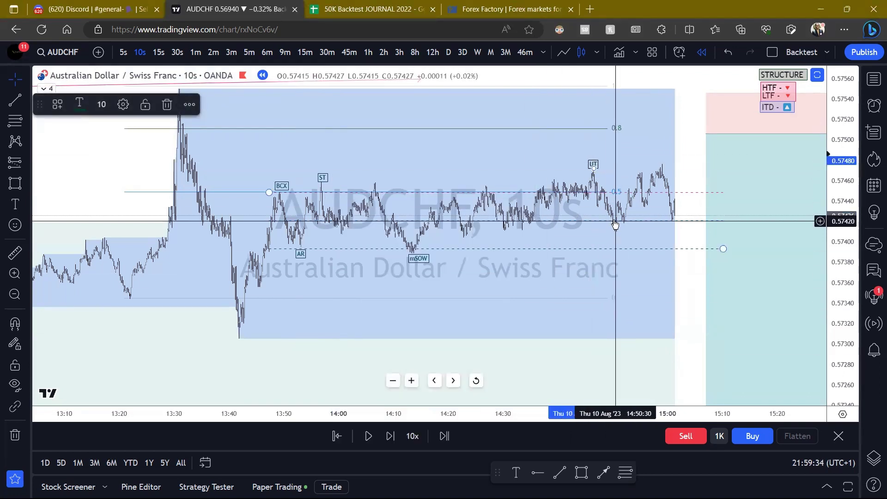
# Copy the UT label above the 14:58 high with the text UTAD, and play the replay until about 15:11.
pyautogui.keyDown('ctrl'); pyautogui.moveTo(594, 166); pyautogui.dragTo(660, 158); pyautogui.keyUp('ctrl')
pyautogui.doubleClick(659, 160)
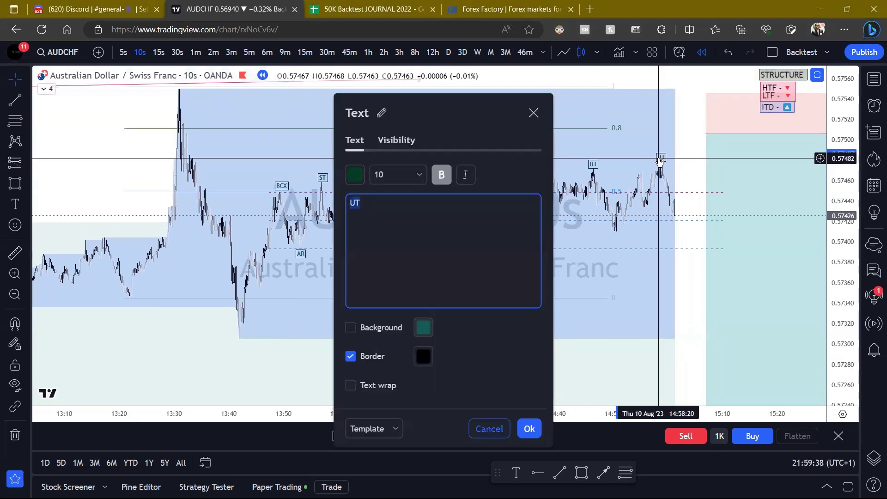
pyautogui.click(529, 428)
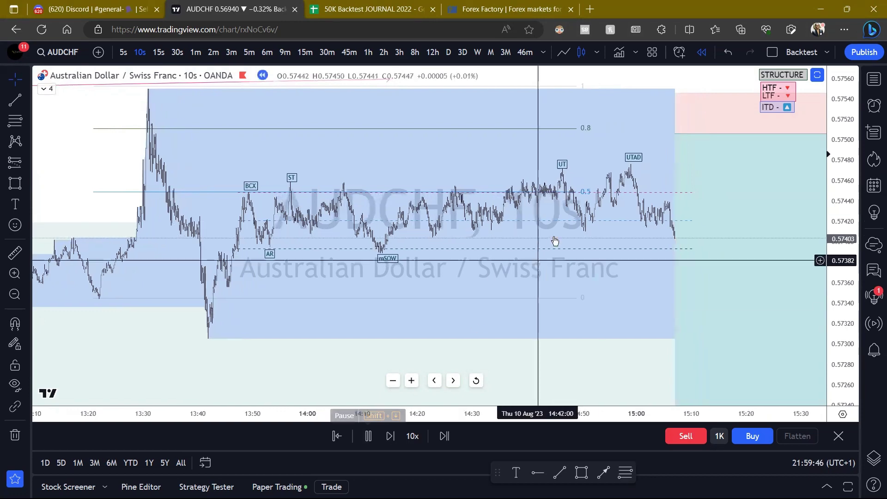
pyautogui.click(368, 435)
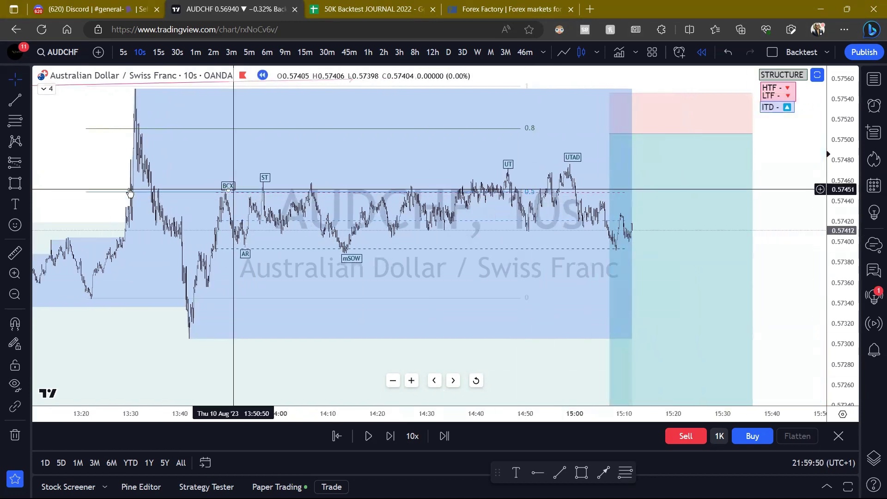
# Draw a second range retracement from 0.57410 at 14:48 up to the UTAD high at about 0.57476.
pyautogui.click(9, 122)
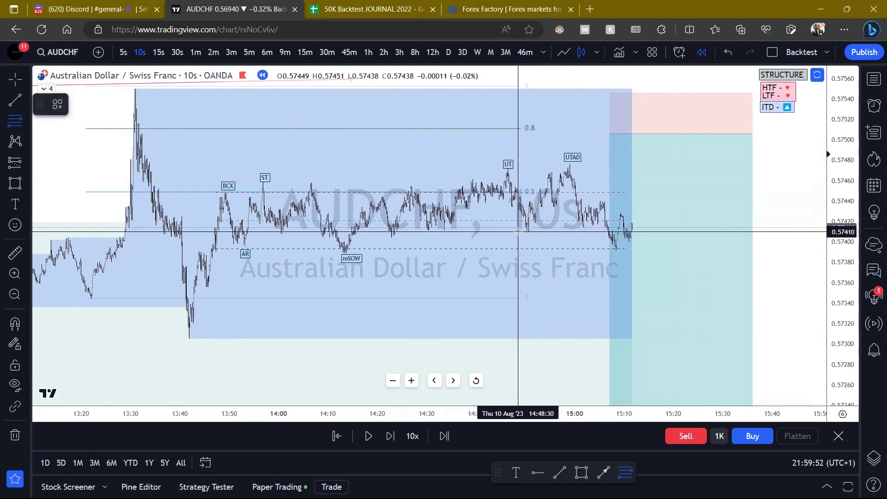
pyautogui.click(518, 232)
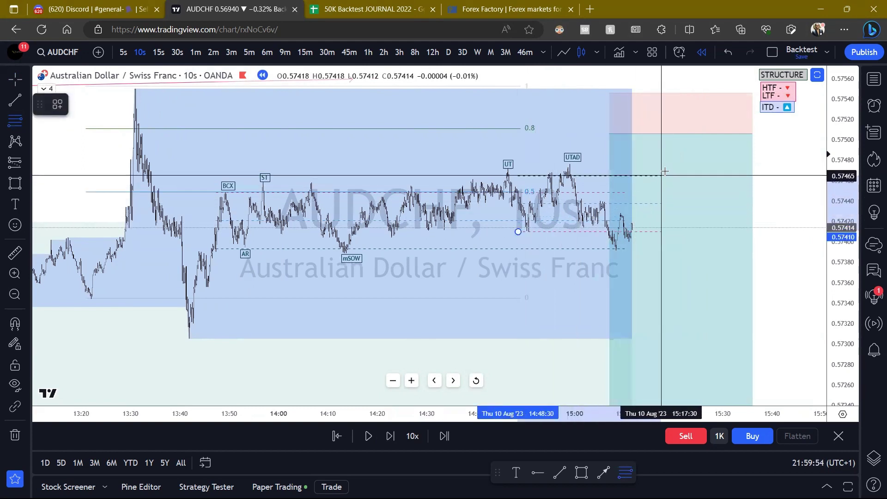
pyautogui.click(677, 164)
pyautogui.click(721, 203)
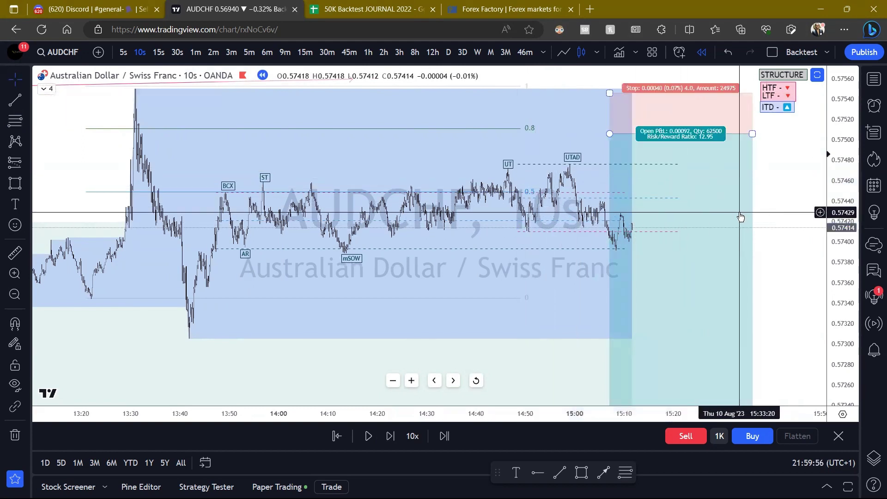
# Apply the 50% IPA template to the wider range retracement that starts at the BCX high.
pyautogui.moveTo(768, 216); pyautogui.dragTo(739, 207)
pyautogui.scroll(-1, 744, 206)
pyautogui.scroll(1, 744, 206)
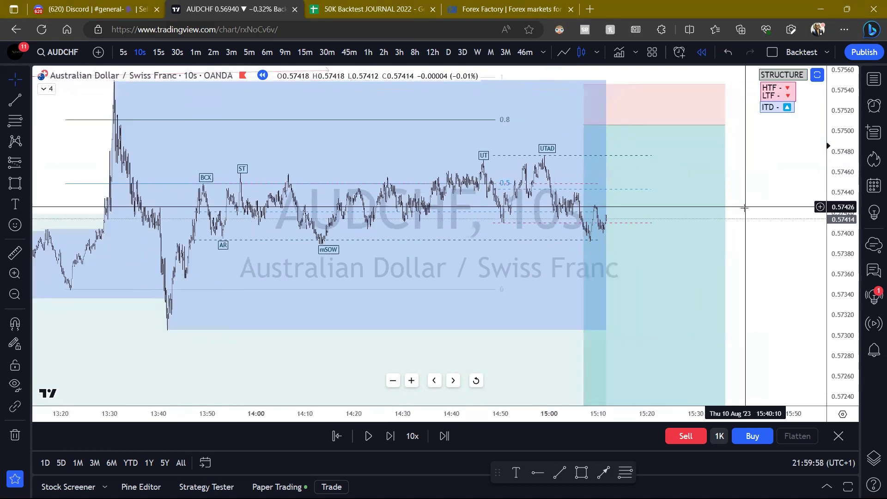
pyautogui.click(596, 239)
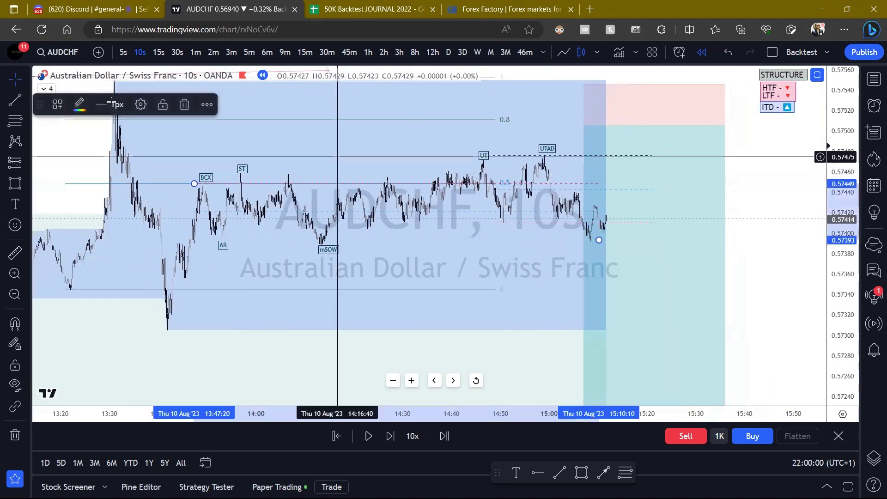
pyautogui.click(59, 106)
pyautogui.click(76, 178)
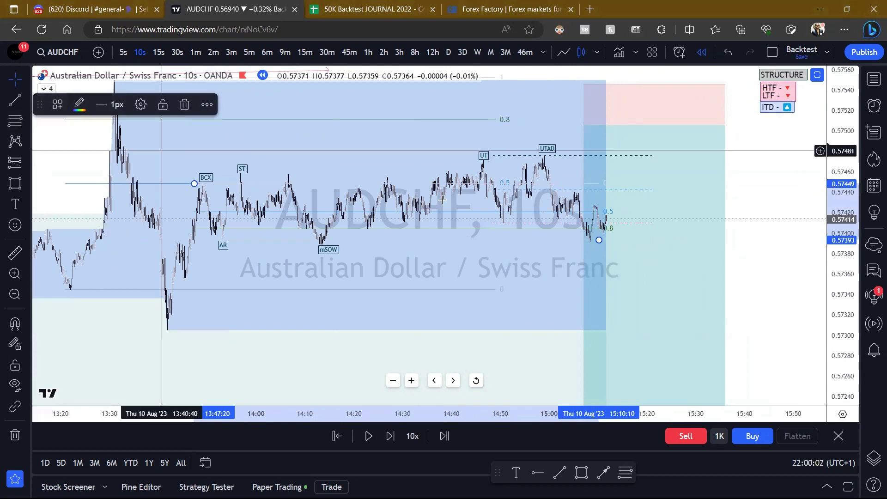
# Draw a Fibonacci retracement between the 0.57393 low and the 0.57476 UTAD high, and apply the FIBO template to it.
pyautogui.click(650, 241)
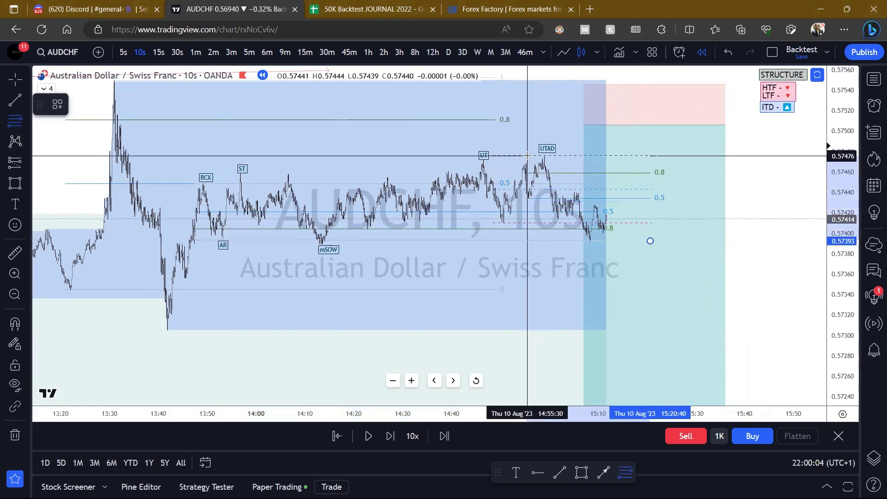
pyautogui.click(527, 155)
pyautogui.click(57, 105)
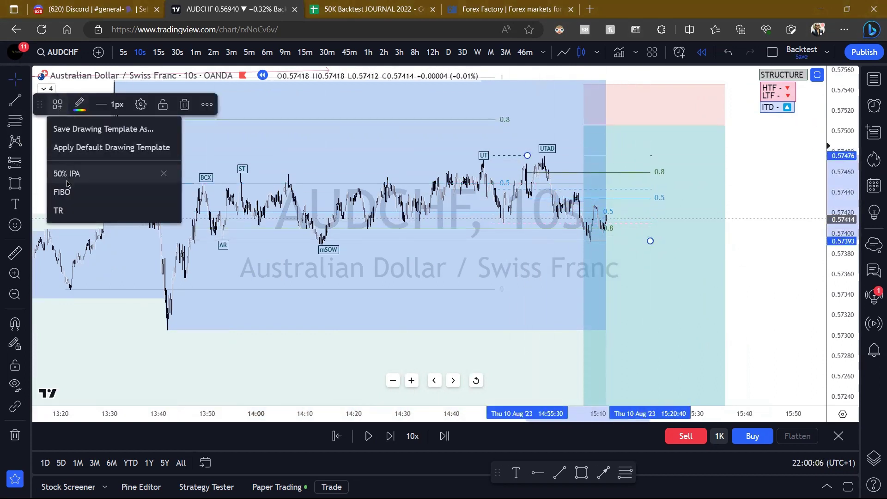
pyautogui.click(61, 192)
pyautogui.hscroll(5, 415, 270)
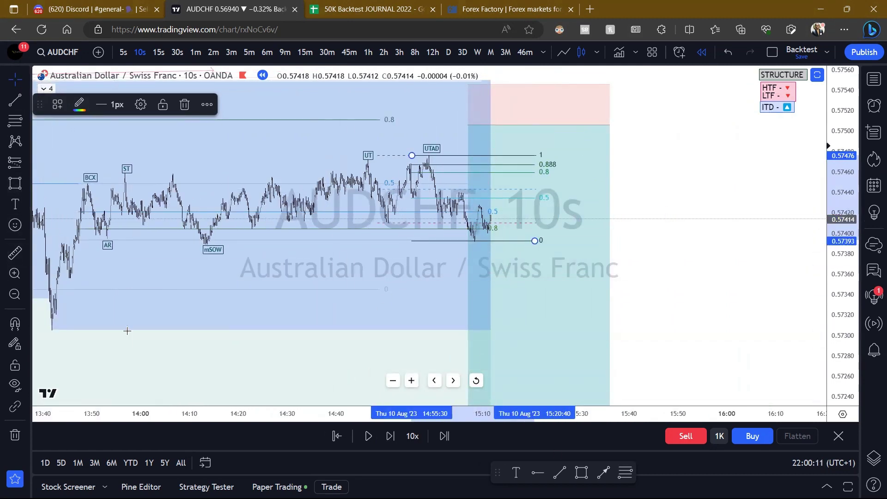
# Place a short position at 15:10 with entry at 0.57434 and a 4.3-pip stop above UTAD, and start the replay.
pyautogui.hotkey('alt', 'f')
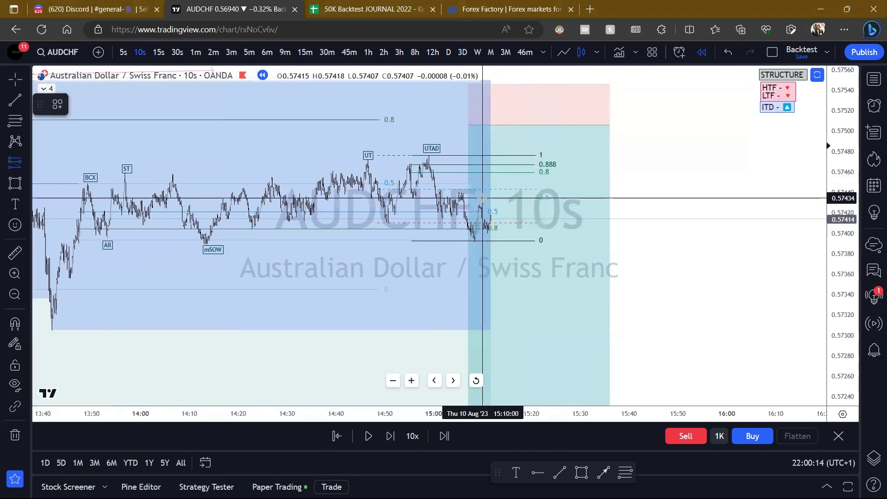
pyautogui.click(482, 197)
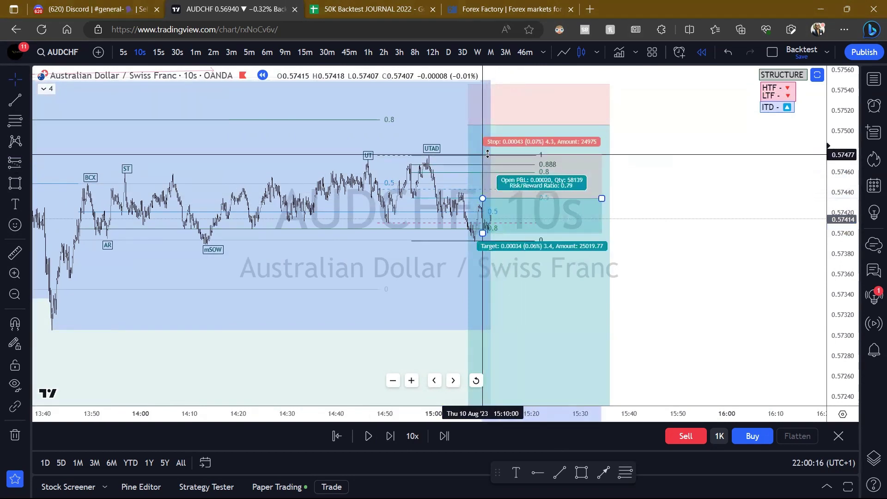
pyautogui.click(732, 176)
pyautogui.moveTo(738, 202); pyautogui.dragTo(761, 176)
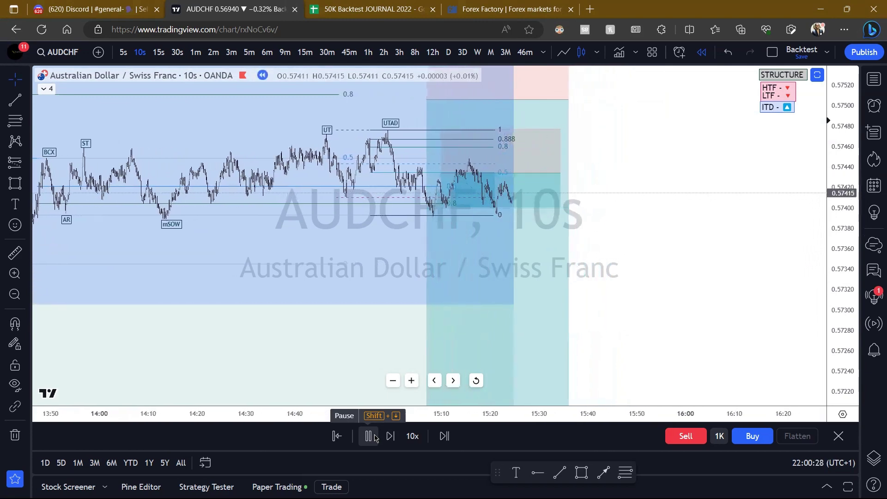
# Extend the new short position's target to 15.2 pips and let the replay run until about 15:40.
pyautogui.moveTo(435, 267); pyautogui.dragTo(428, 328)
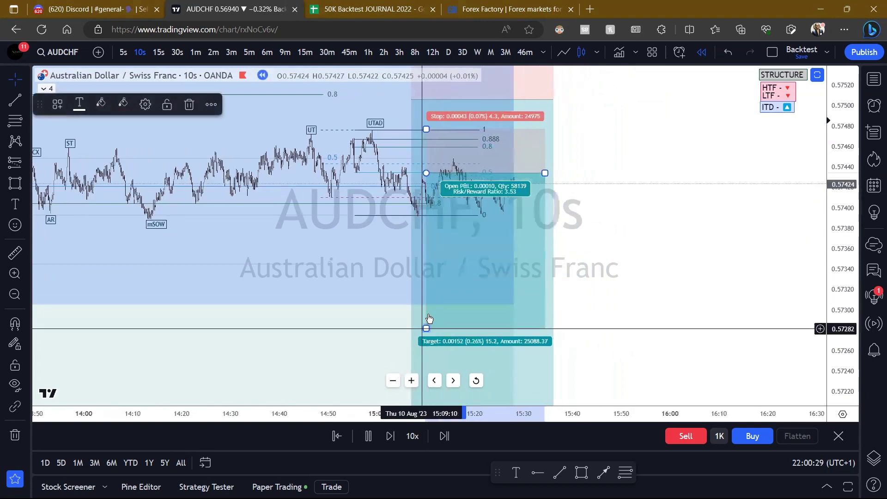
pyautogui.scroll(-6, 428, 309)
pyautogui.click(751, 250)
pyautogui.scroll(2, 752, 251)
pyautogui.hscroll(-2, 752, 251)
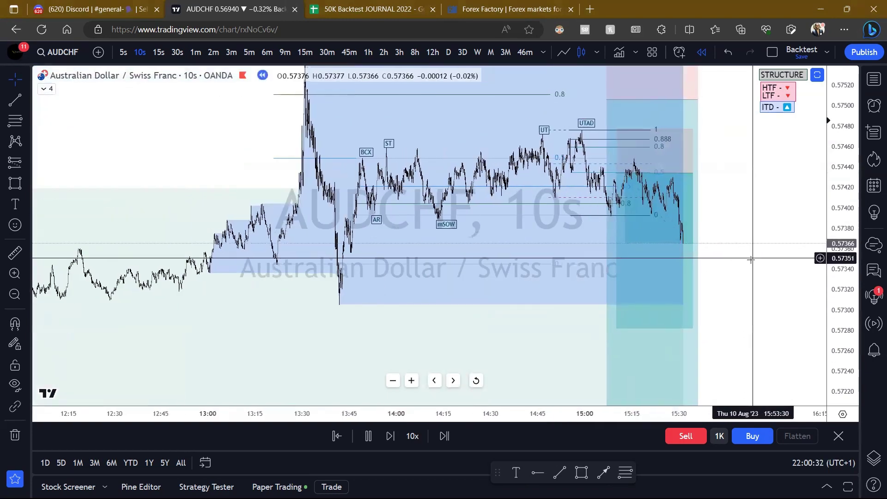
pyautogui.moveTo(832, 236); pyautogui.dragTo(841, 242)
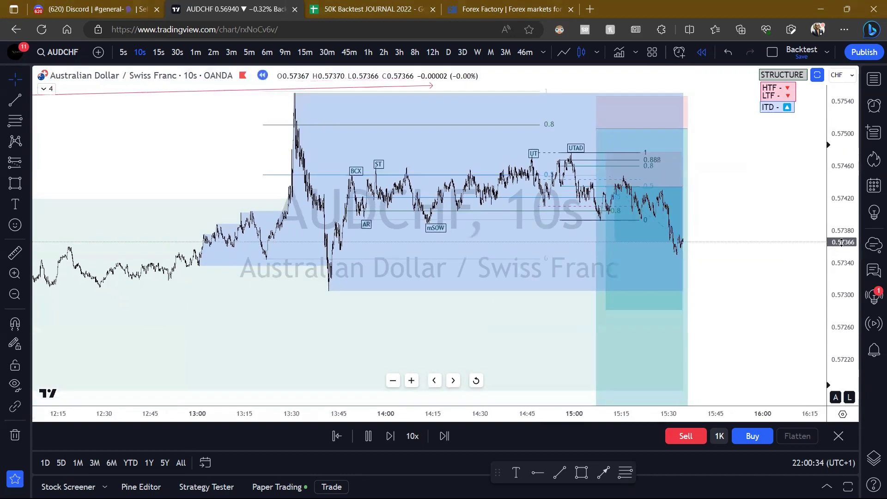
pyautogui.scroll(-2, 772, 249)
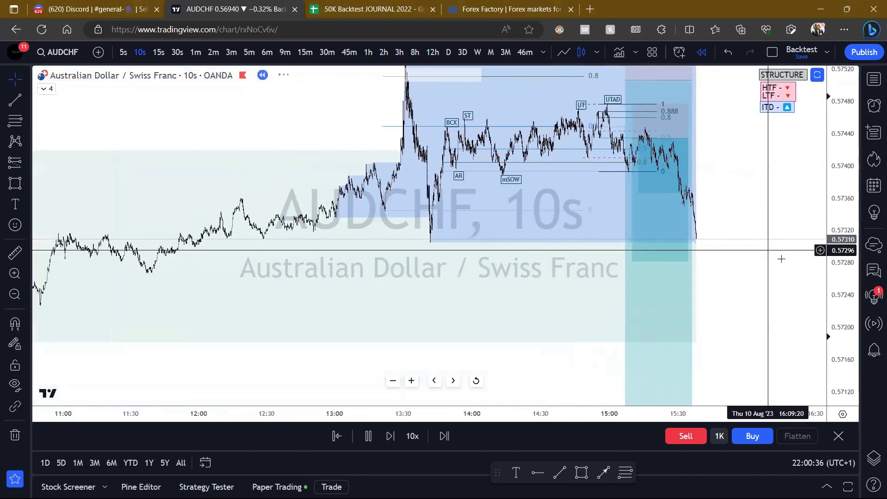
# Switch to the 30-minute chart and shorten the upper short position by pulling its target up.
pyautogui.click(327, 52)
pyautogui.scroll(-3, 837, 233)
pyautogui.scroll(15, 663, 276)
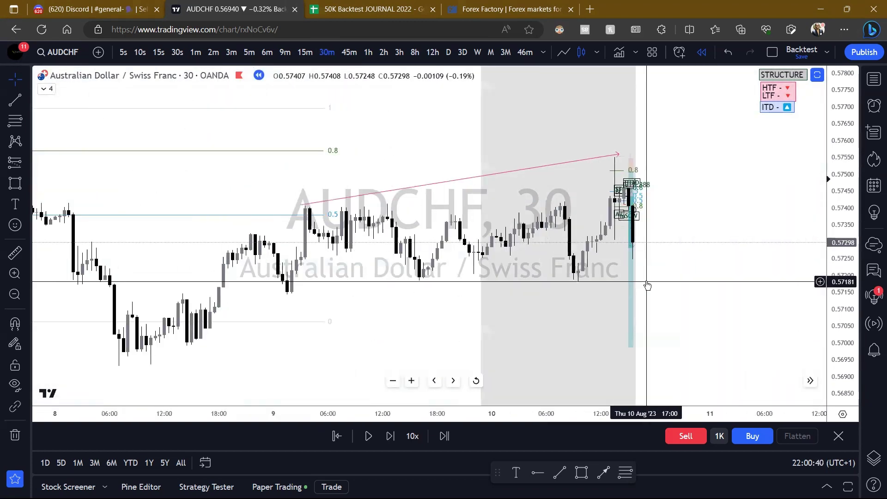
pyautogui.scroll(-3, 645, 284)
pyautogui.moveTo(732, 251); pyautogui.dragTo(705, 248)
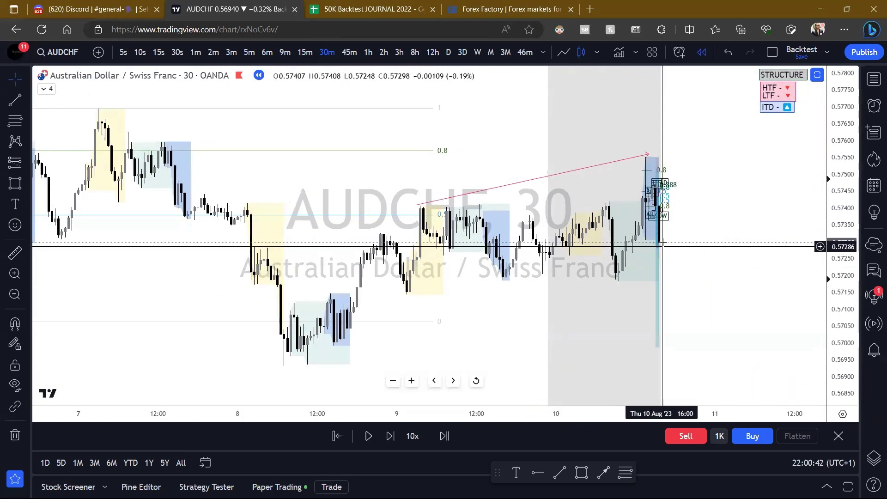
pyautogui.click(657, 284)
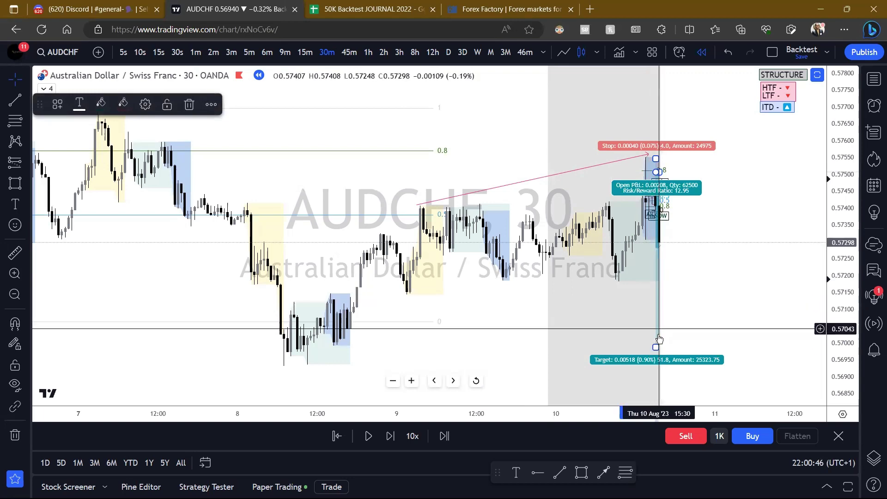
pyautogui.moveTo(656, 347)
pyautogui.mouseDown()
pyautogui.moveTo(655, 197)
pyautogui.moveTo(657, 247)
pyautogui.mouseUp()
pyautogui.click(679, 249)
# Extend the lower short position's target down to 50.3 pips below its entry.
pyautogui.scroll(5, 679, 248)
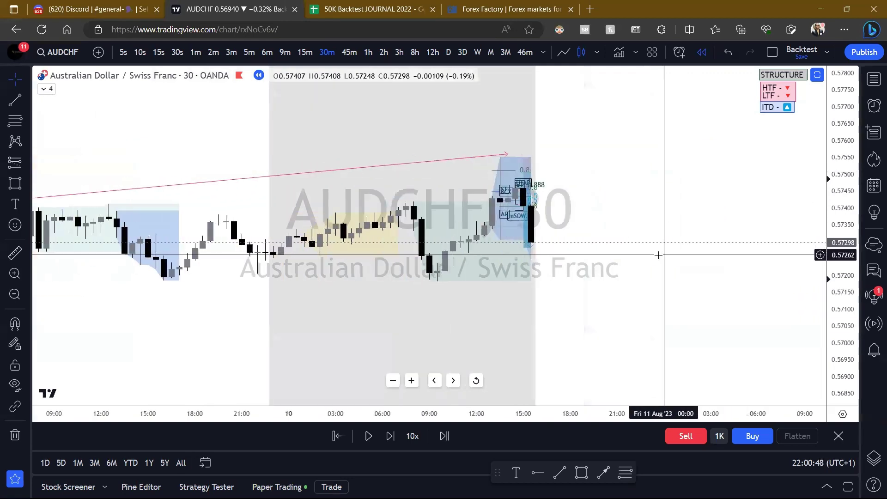
pyautogui.click(523, 241)
pyautogui.moveTo(524, 247); pyautogui.dragTo(525, 296)
pyautogui.scroll(-5, 739, 282)
pyautogui.moveTo(752, 281)
pyautogui.mouseDown()
pyautogui.moveTo(731, 234)
pyautogui.moveTo(684, 245)
pyautogui.moveTo(685, 234)
pyautogui.moveTo(697, 318)
pyautogui.mouseUp()
pyautogui.scroll(-2, 731, 230)
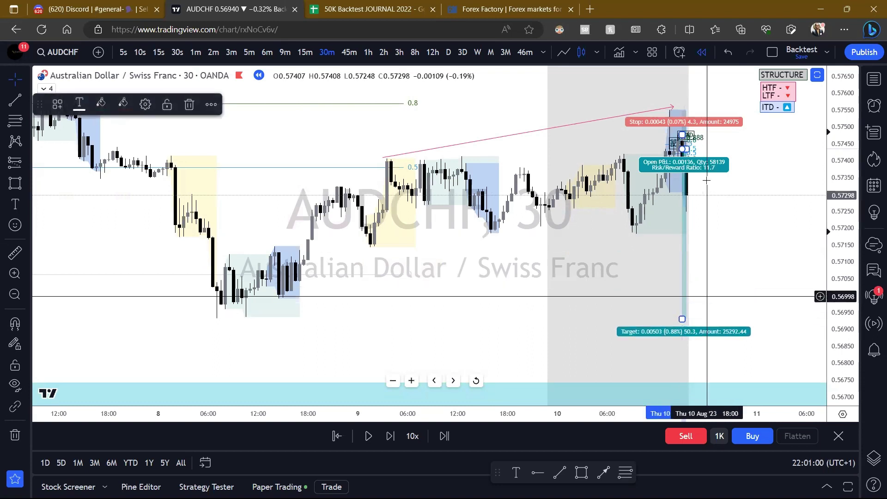
pyautogui.click(748, 198)
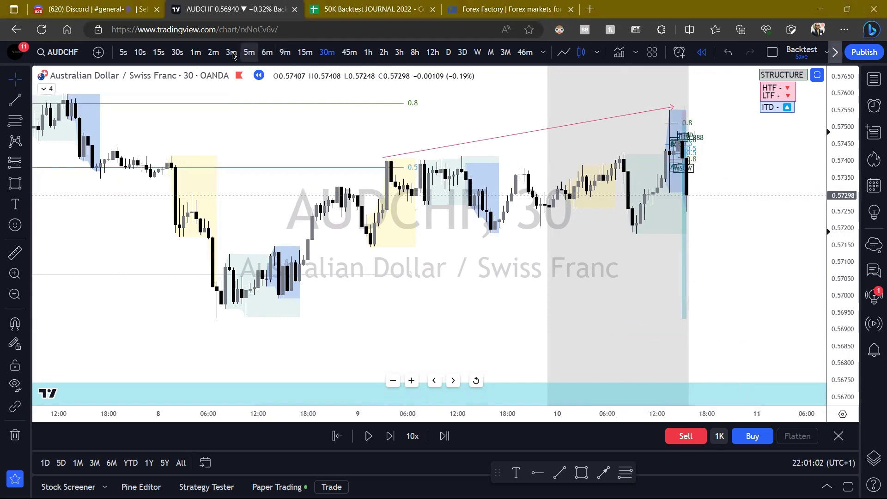
# Switch to the 1-minute chart and play the replay until about 18:50 on 10 August.
pyautogui.click(196, 52)
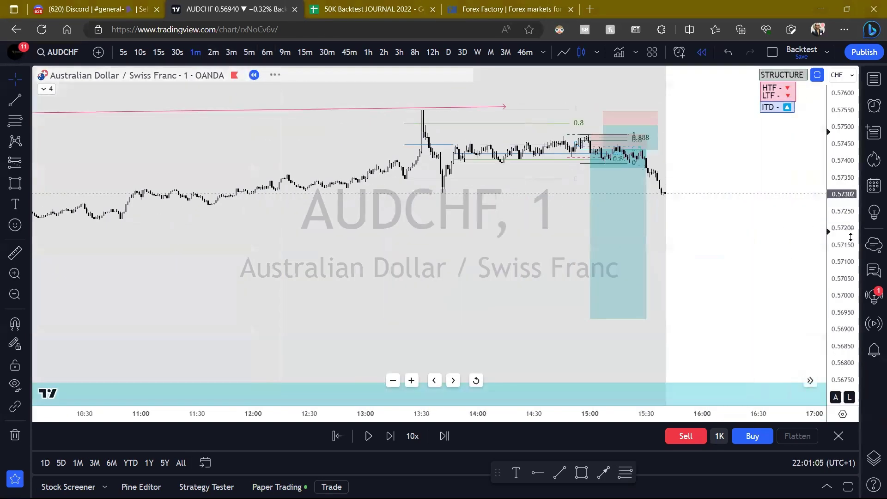
pyautogui.moveTo(849, 277); pyautogui.dragTo(849, 134)
pyautogui.moveTo(740, 158); pyautogui.dragTo(726, 267)
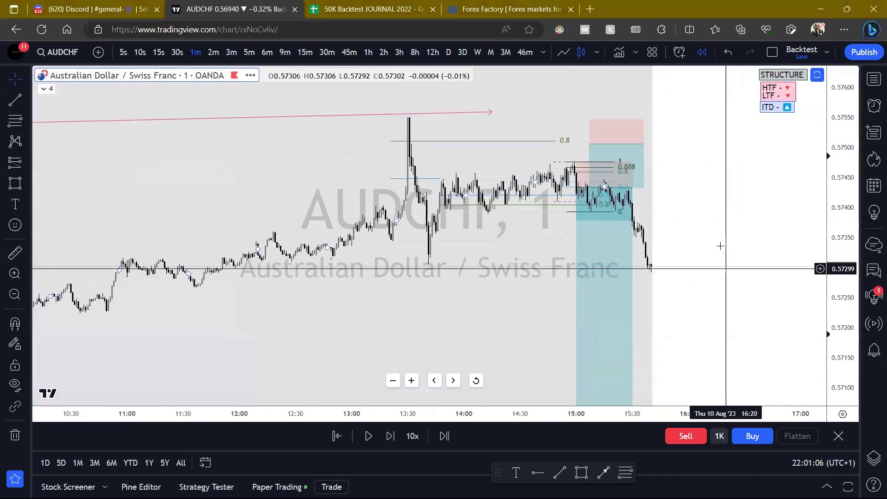
pyautogui.moveTo(699, 231); pyautogui.dragTo(661, 222)
pyautogui.click(536, 192)
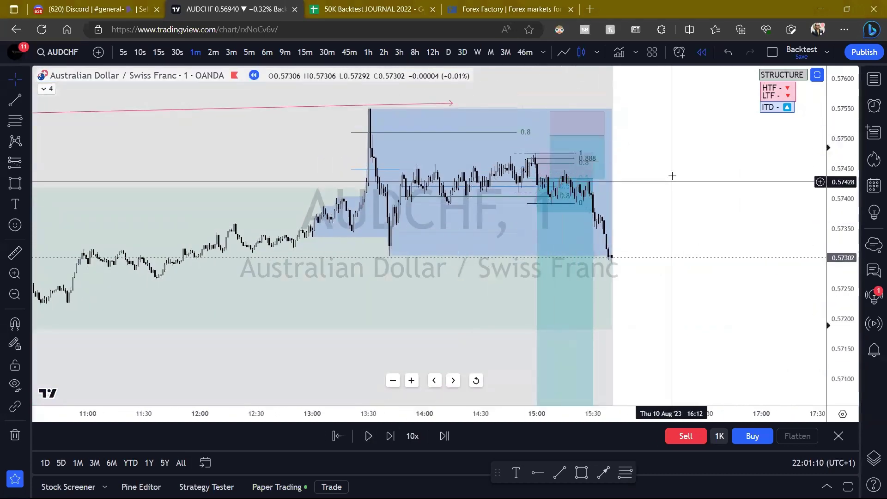
pyautogui.moveTo(693, 222); pyautogui.dragTo(682, 194)
pyautogui.click(521, 129)
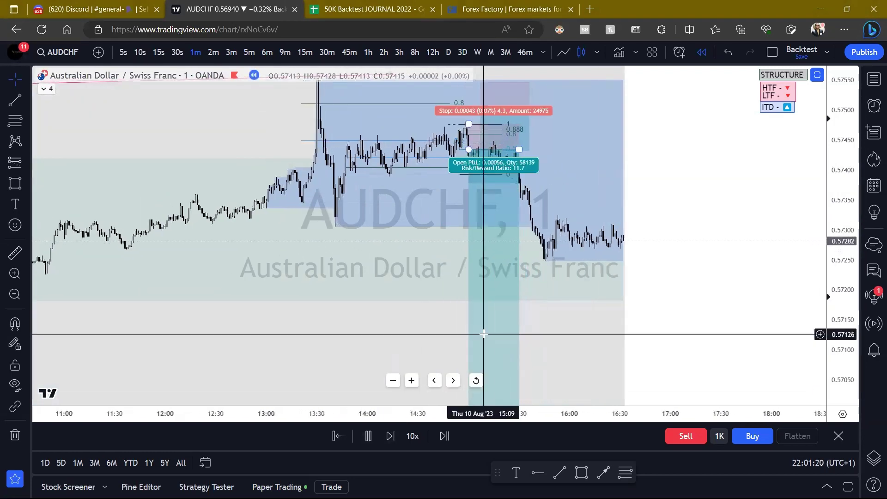
pyautogui.scroll(-5, 499, 324)
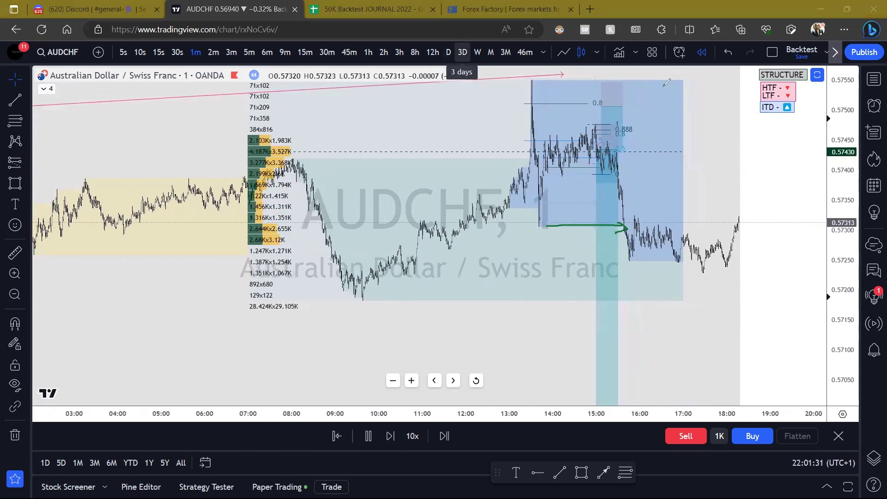
pyautogui.scroll(-3, 590, 199)
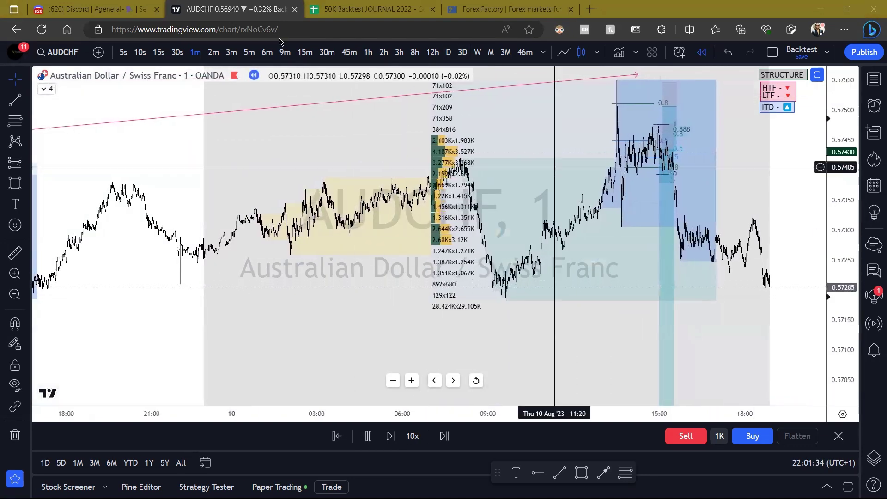
# Switch to the 15-minute chart and play the replay until about 08:45 on 11 August.
pyautogui.click(305, 51)
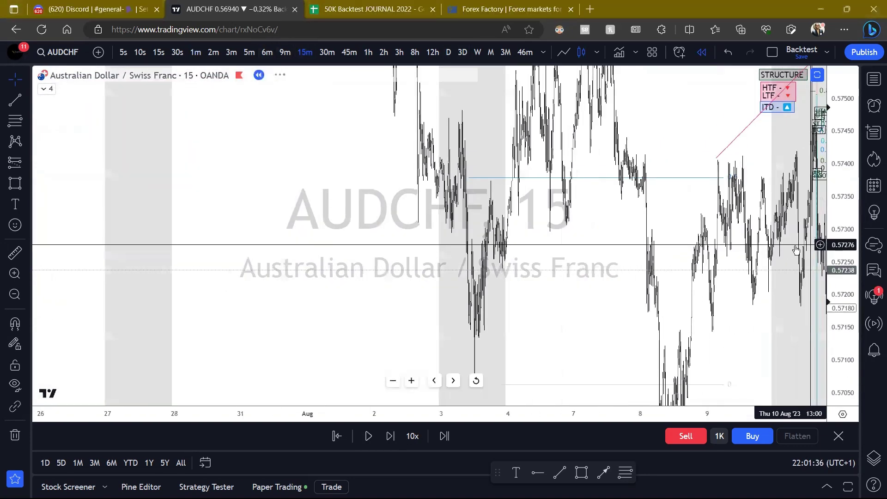
pyautogui.scroll(8, 786, 264)
pyautogui.moveTo(811, 269); pyautogui.dragTo(665, 242)
pyautogui.moveTo(842, 139); pyautogui.dragTo(841, 227)
pyautogui.moveTo(780, 217); pyautogui.dragTo(744, 219)
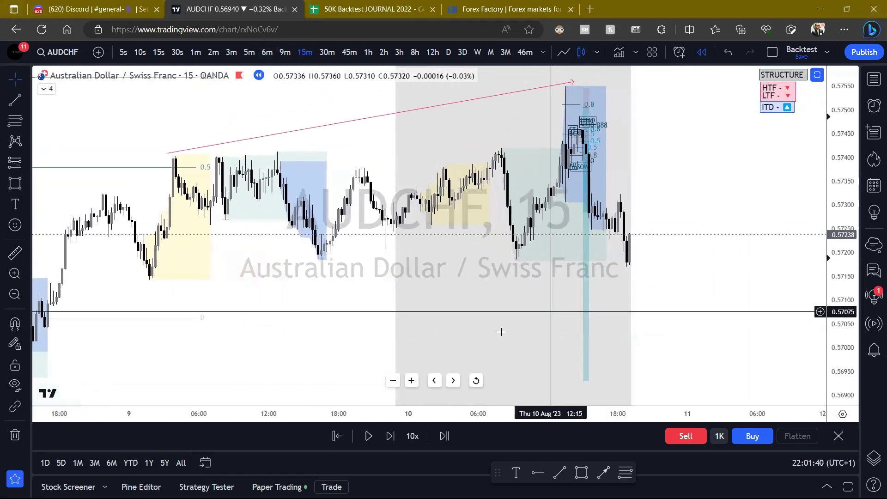
pyautogui.click(374, 439)
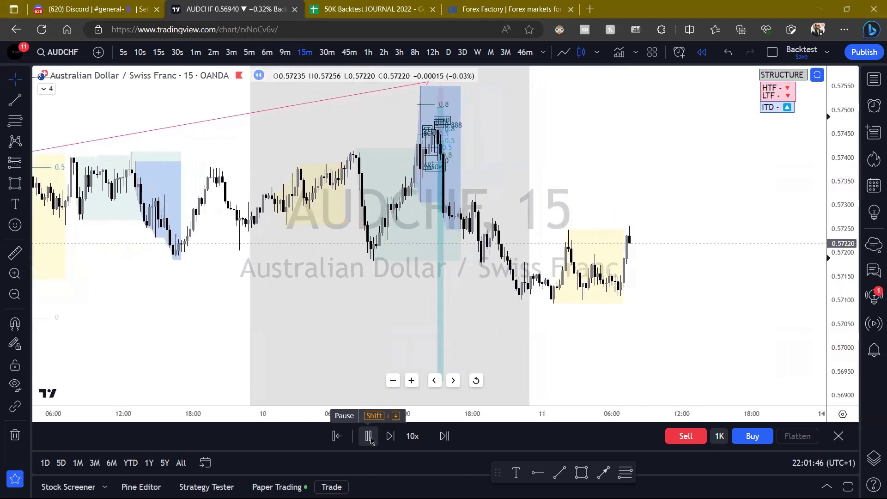
pyautogui.click(369, 437)
# Resume the replay on the 15-minute chart and pause it at about 13:15 on 11 August.
pyautogui.moveTo(683, 289); pyautogui.dragTo(664, 256)
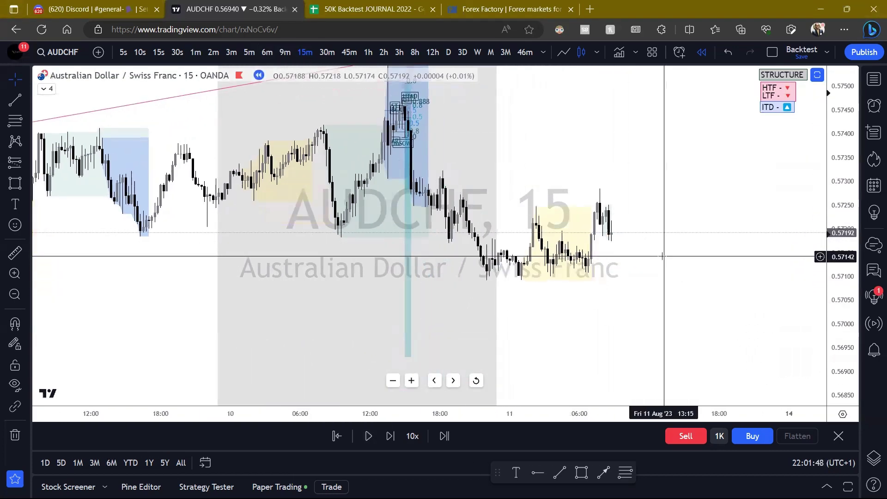
pyautogui.scroll(-4, 693, 277)
pyautogui.moveTo(700, 285); pyautogui.dragTo(527, 240)
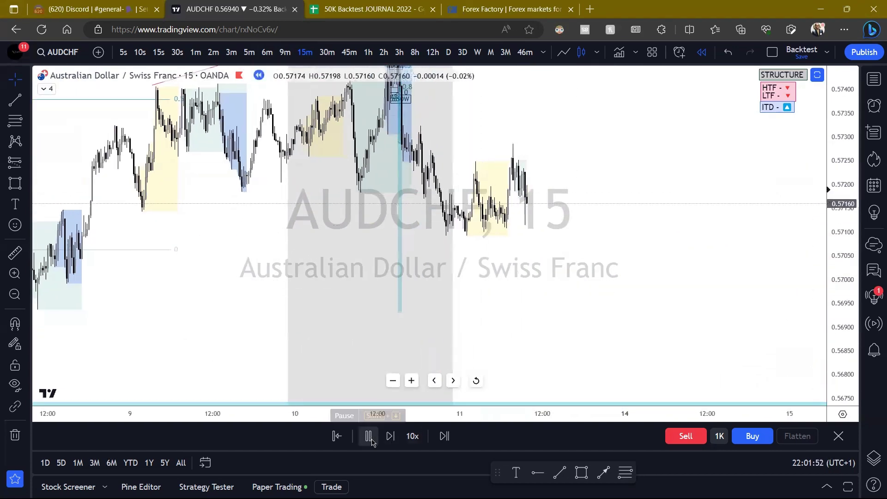
pyautogui.click(368, 436)
pyautogui.scroll(3, 566, 307)
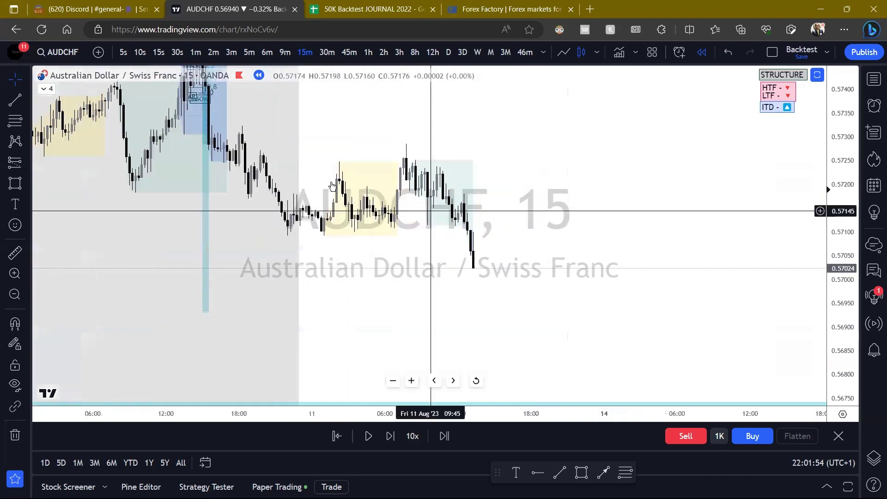
# Switch to the 5-minute chart and sketch arrows along the yellow range's high and low, plus a projected rise and drop.
pyautogui.click(248, 53)
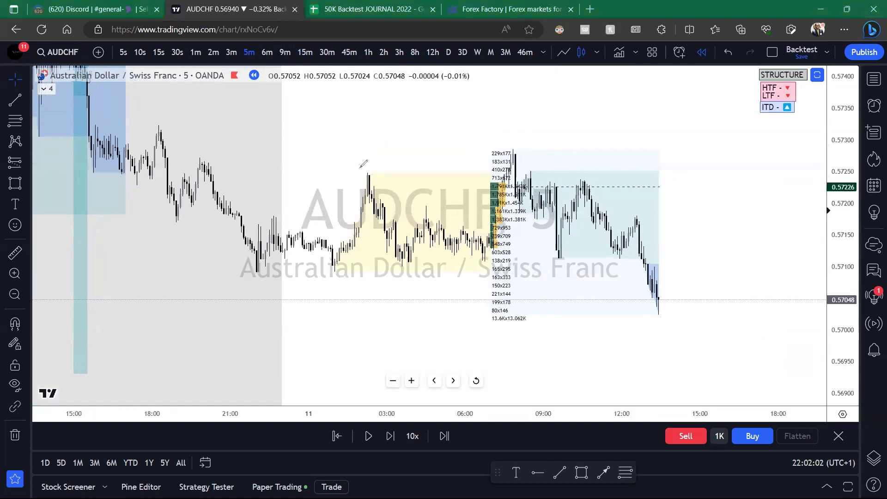
pyautogui.moveTo(361, 168); pyautogui.dragTo(483, 172)
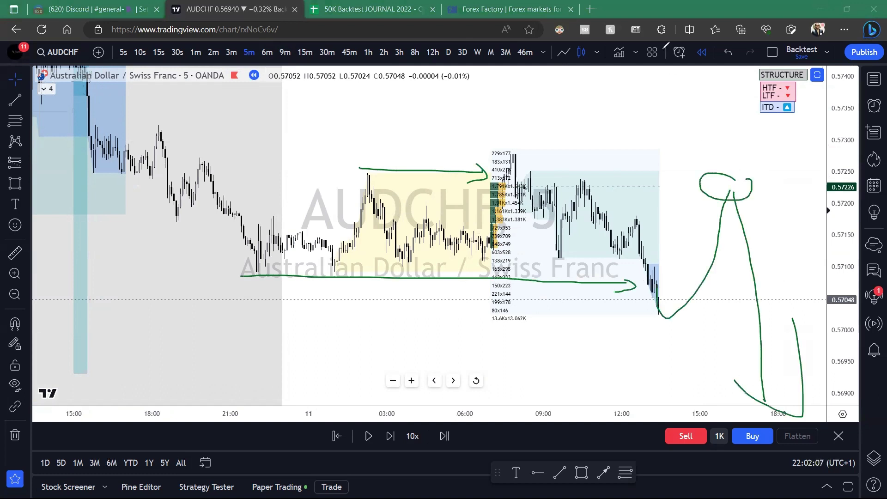
# Play the replay on the 5-minute chart through the end of 11 August and review the short position's target.
pyautogui.click(367, 436)
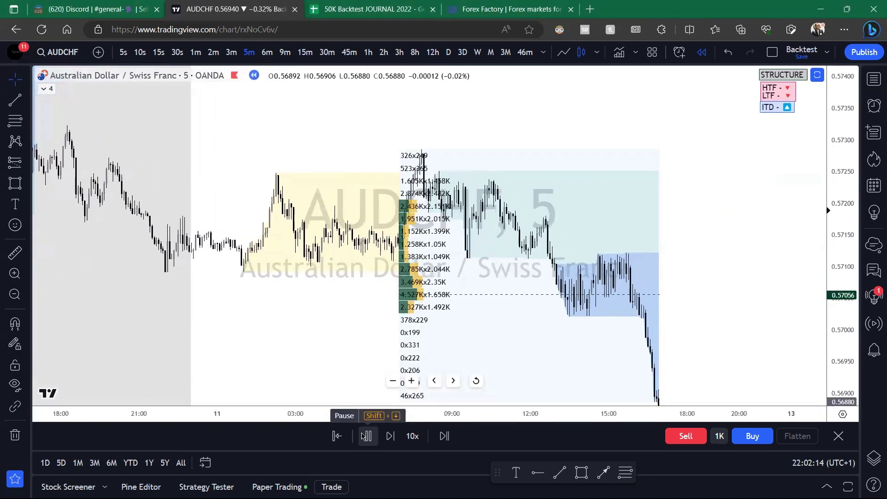
pyautogui.scroll(-3, 544, 277)
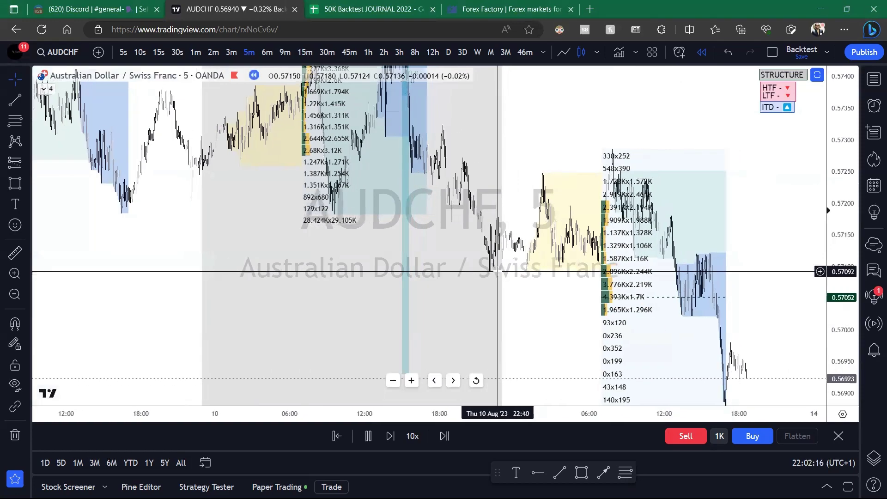
pyautogui.scroll(-5, 703, 317)
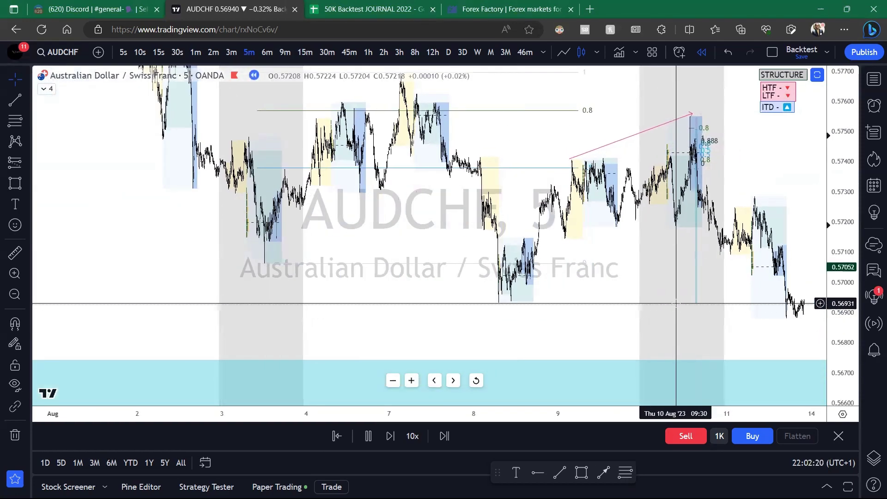
pyautogui.moveTo(733, 300); pyautogui.dragTo(644, 287)
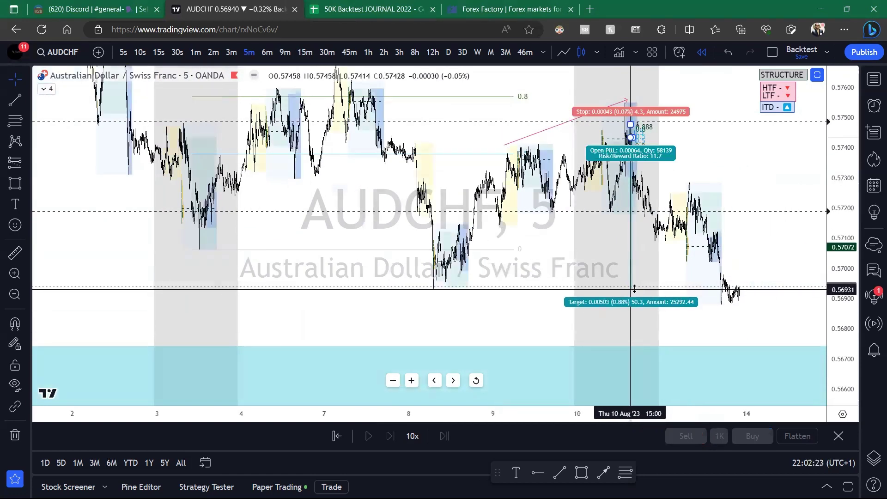
pyautogui.scroll(3, 742, 267)
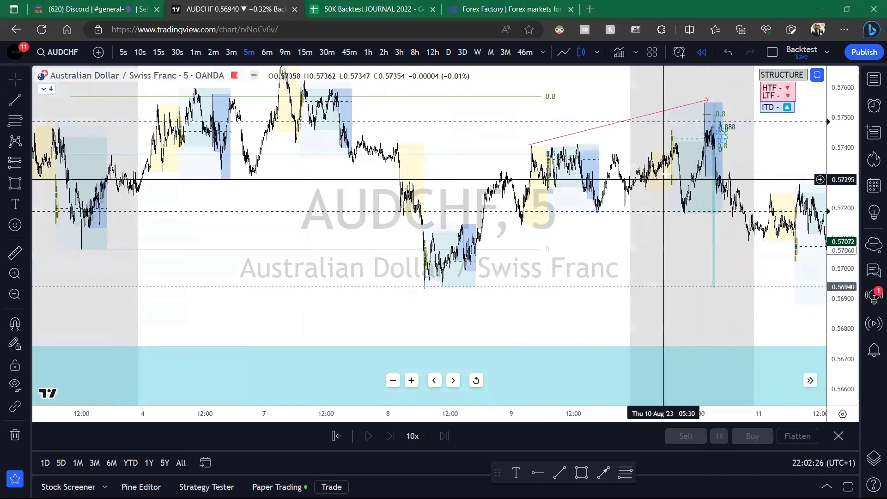
# Switch to the 30-second chart and frame the labelled BCX-to-UTAD range on 10 August.
pyautogui.click(214, 52)
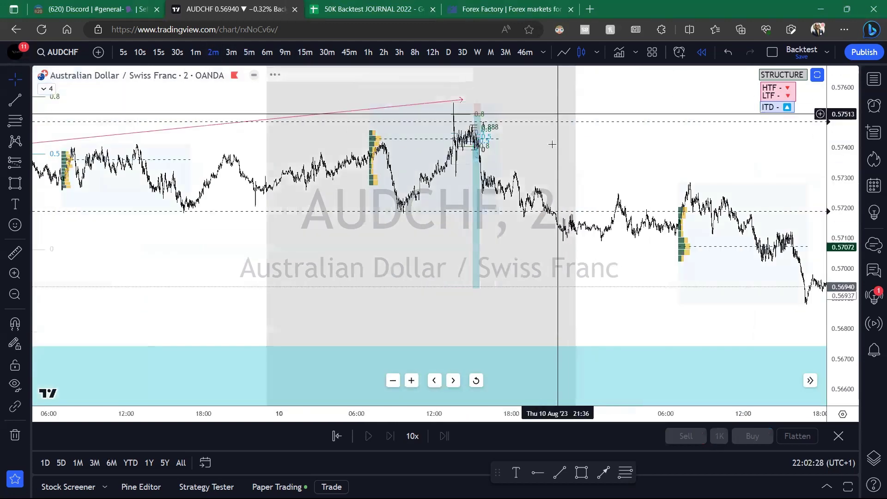
pyautogui.click(178, 53)
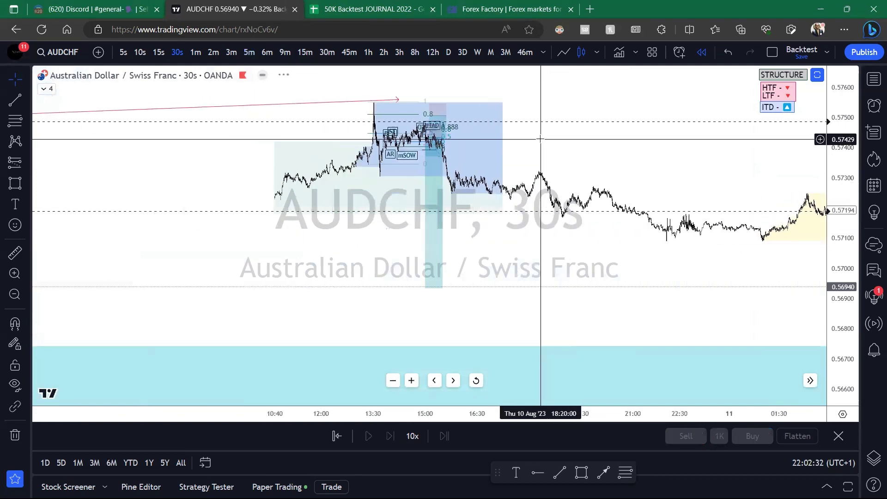
pyautogui.moveTo(360, 101); pyautogui.dragTo(548, 210)
pyautogui.scroll(5, 376, 185)
pyautogui.hscroll(-10, 378, 188)
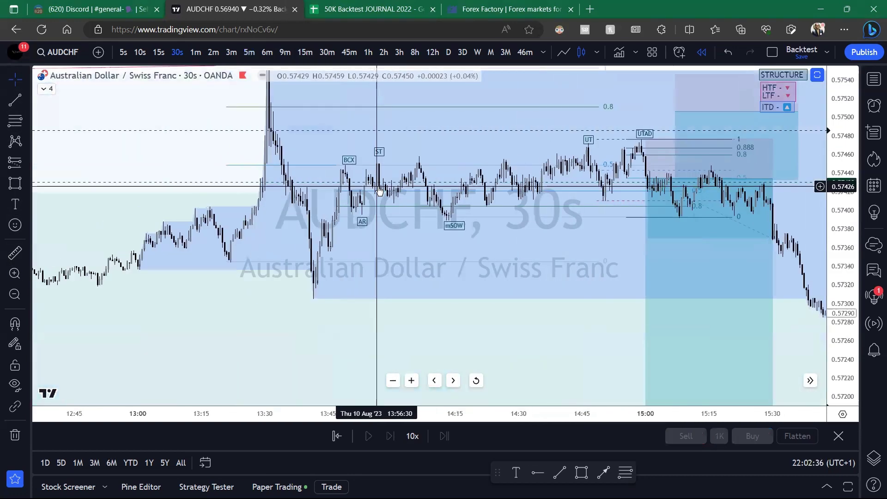
pyautogui.scroll(2, 494, 184)
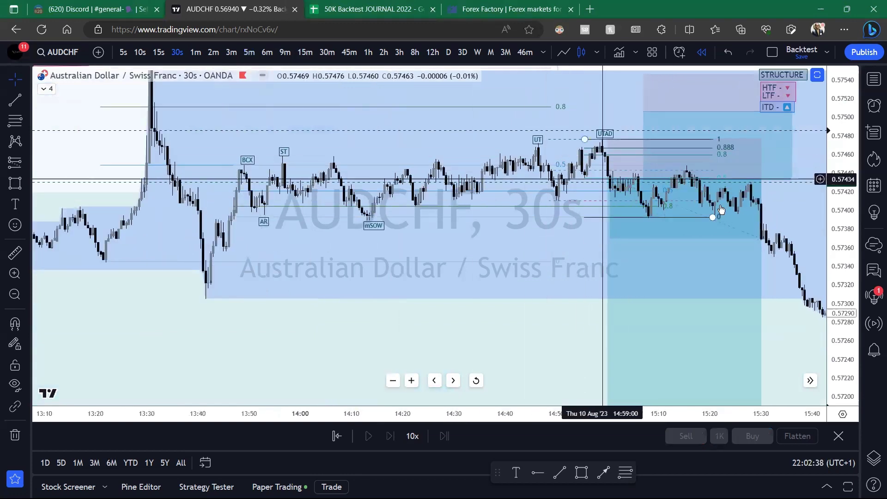
pyautogui.moveTo(834, 217); pyautogui.dragTo(834, 113)
pyautogui.moveTo(88, 120); pyautogui.dragTo(72, 165)
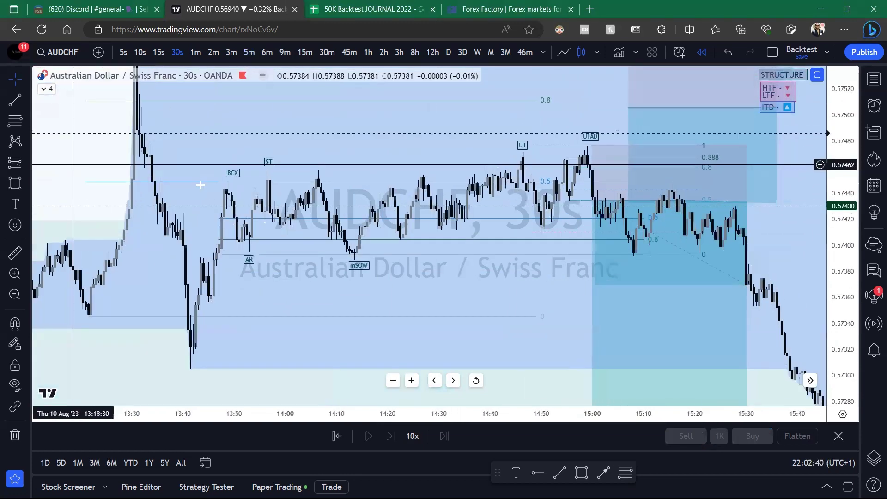
pyautogui.scroll(1, 383, 202)
pyautogui.moveTo(296, 161); pyautogui.dragTo(396, 176)
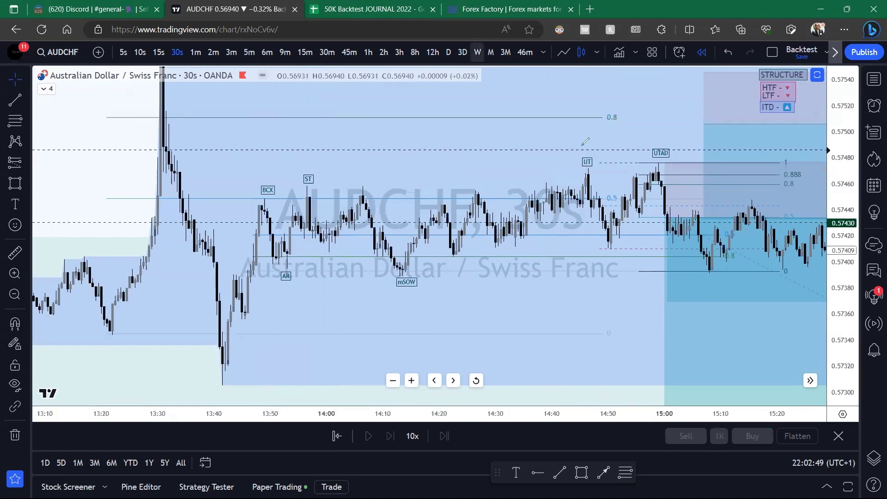
# Sketch a circle around the UT area, a line from AR to mSOW with its rebound, and three vertical phase dividers.
pyautogui.moveTo(606, 165)
pyautogui.mouseDown()
pyautogui.moveTo(550, 225)
pyautogui.moveTo(626, 166)
pyautogui.mouseUp()
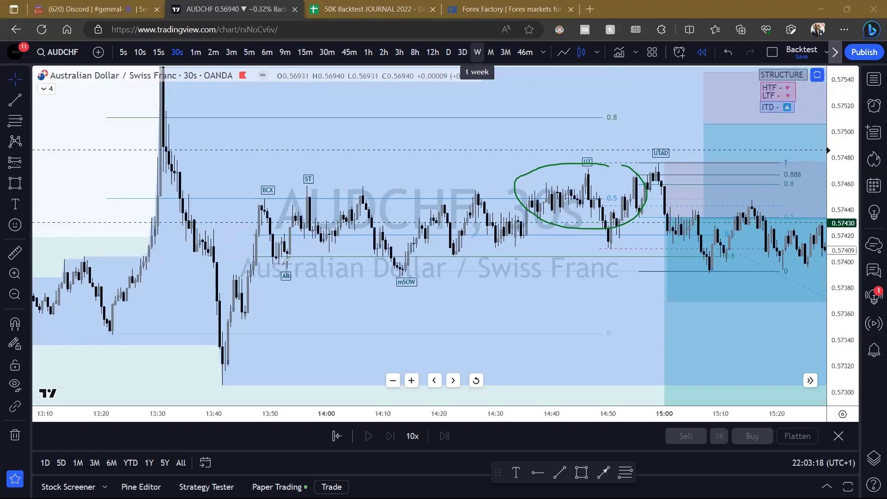
pyautogui.moveTo(286, 267)
pyautogui.mouseDown()
pyautogui.moveTo(404, 271)
pyautogui.moveTo(445, 209)
pyautogui.moveTo(456, 210)
pyautogui.moveTo(446, 206)
pyautogui.mouseUp()
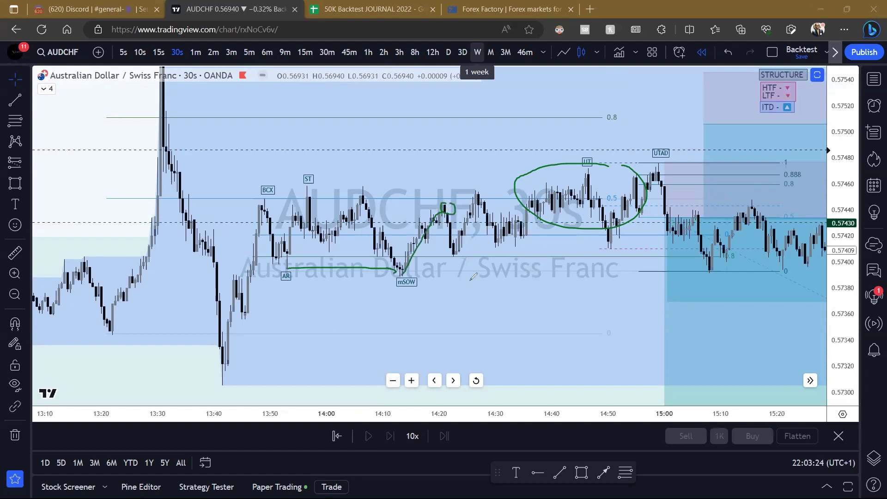
pyautogui.moveTo(331, 162); pyautogui.dragTo(348, 302)
pyautogui.moveTo(492, 164); pyautogui.dragTo(511, 300)
pyautogui.moveTo(615, 154); pyautogui.dragTo(624, 285)
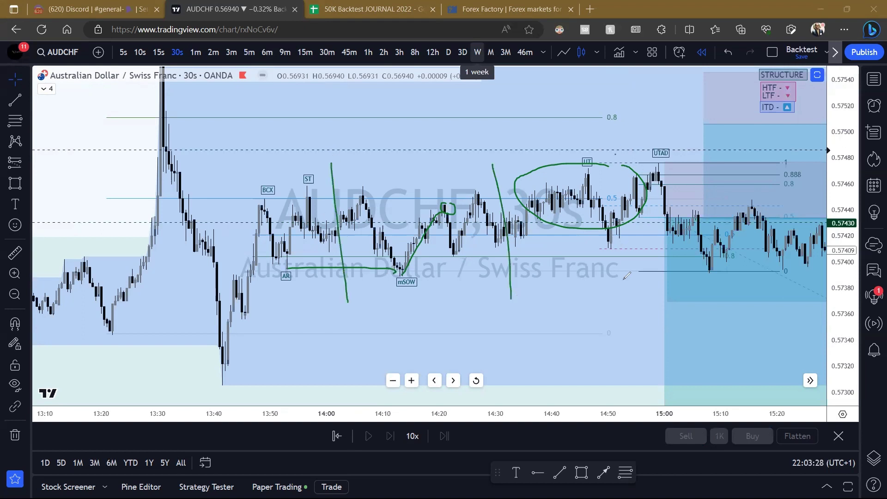
# Outline the labelled range with sketched lines along its high and low and a closed edge around BCX and AR.
pyautogui.moveTo(249, 174); pyautogui.dragTo(695, 174)
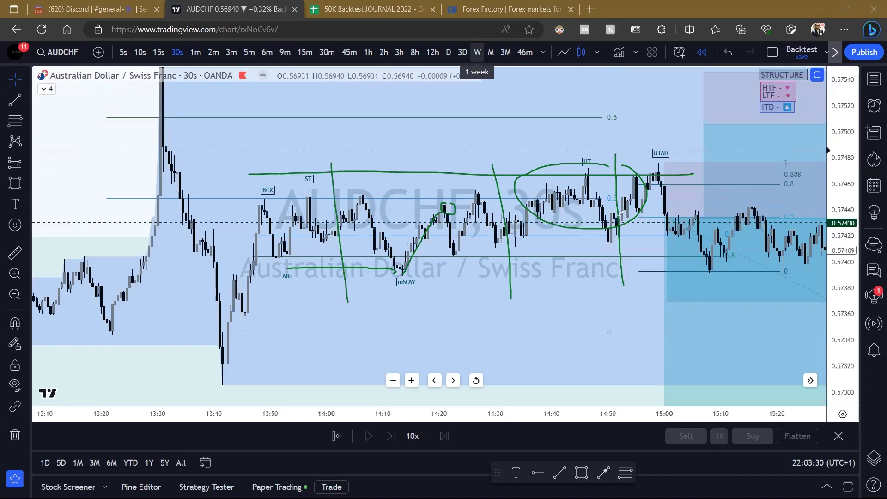
pyautogui.moveTo(254, 279); pyautogui.dragTo(768, 272)
pyautogui.moveTo(322, 176)
pyautogui.mouseDown()
pyautogui.moveTo(258, 171)
pyautogui.moveTo(249, 273)
pyautogui.moveTo(283, 280)
pyautogui.mouseUp()
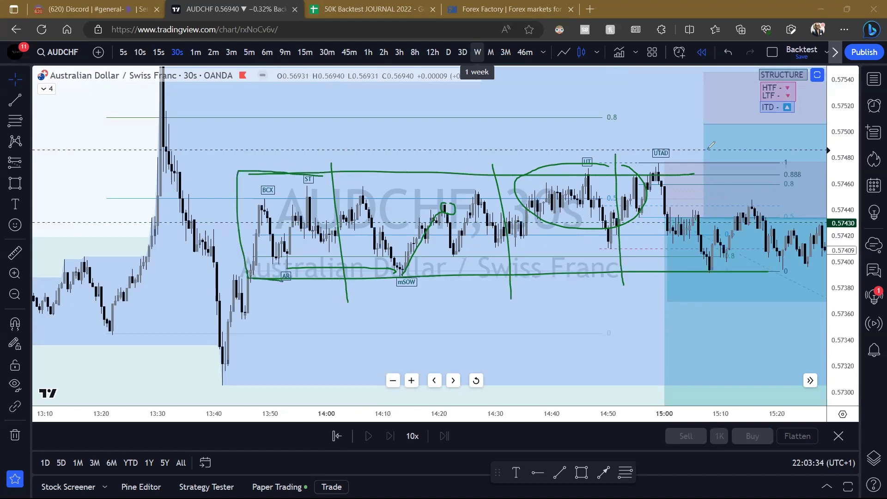
# Mark the higher short entry with an arrow and underline, then sketch a rise from UTAD to it and a check mark.
pyautogui.moveTo(627, 90); pyautogui.dragTo(686, 119)
pyautogui.moveTo(685, 121)
pyautogui.mouseDown()
pyautogui.moveTo(671, 121)
pyautogui.moveTo(718, 124)
pyautogui.mouseUp()
pyautogui.moveTo(660, 123); pyautogui.dragTo(717, 122)
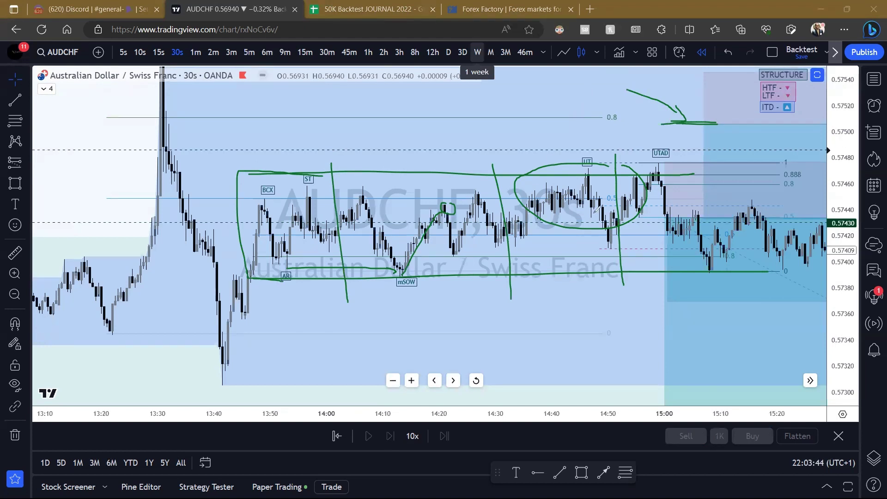
pyautogui.moveTo(659, 169)
pyautogui.mouseDown()
pyautogui.moveTo(681, 115)
pyautogui.moveTo(666, 119)
pyautogui.moveTo(681, 112)
pyautogui.mouseUp()
pyautogui.moveTo(627, 96); pyautogui.dragTo(656, 85)
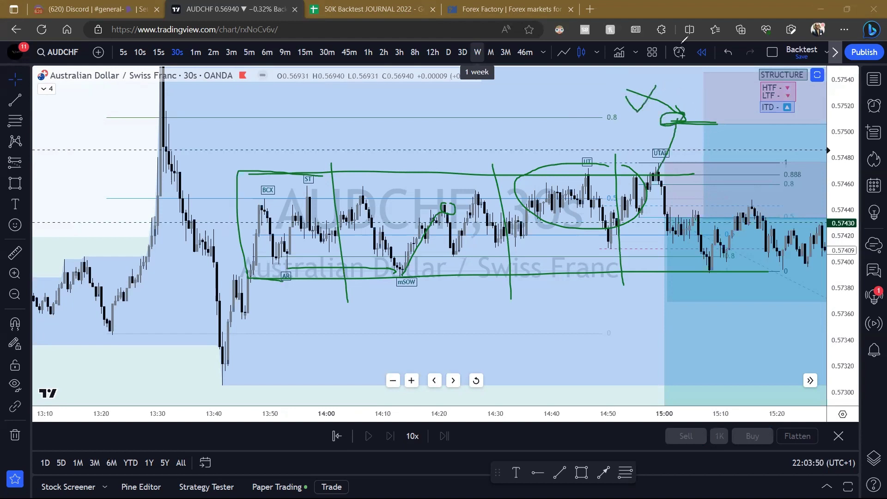
# Clear the sketches and draw the range's high and low, a projected drop, a circled retest and a further drop.
pyautogui.press('e')
pyautogui.moveTo(400, 278)
pyautogui.mouseDown()
pyautogui.moveTo(625, 269)
pyautogui.moveTo(610, 257)
pyautogui.moveTo(619, 204)
pyautogui.moveTo(636, 178)
pyautogui.moveTo(695, 318)
pyautogui.moveTo(708, 320)
pyautogui.mouseUp()
pyautogui.moveTo(255, 189); pyautogui.dragTo(651, 208)
pyautogui.moveTo(329, 272); pyautogui.dragTo(636, 276)
pyautogui.moveTo(697, 320)
pyautogui.mouseDown()
pyautogui.moveTo(760, 202)
pyautogui.moveTo(772, 224)
pyautogui.moveTo(728, 207)
pyautogui.moveTo(747, 221)
pyautogui.moveTo(789, 371)
pyautogui.moveTo(809, 387)
pyautogui.moveTo(809, 358)
pyautogui.mouseUp()
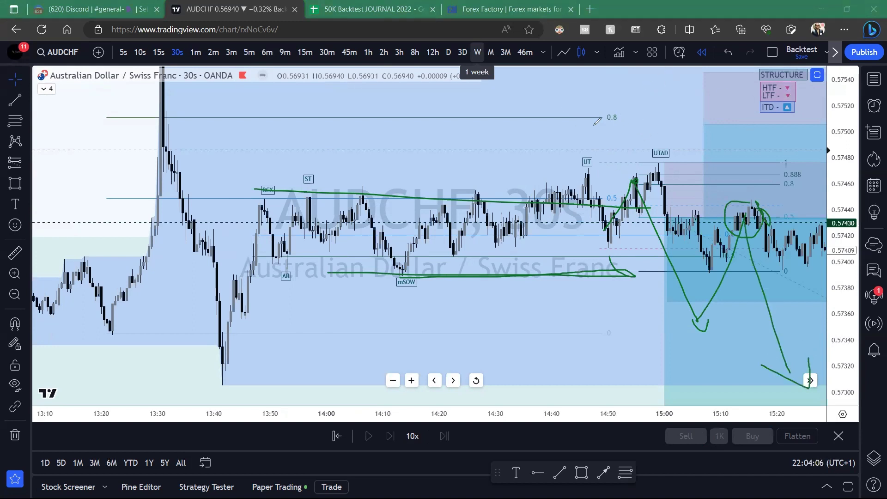
# Clear the sketches, then draw arrows at the higher short entry and the spike high, plus lines along the range's high and low.
pyautogui.click(706, 21)
pyautogui.click(711, 37)
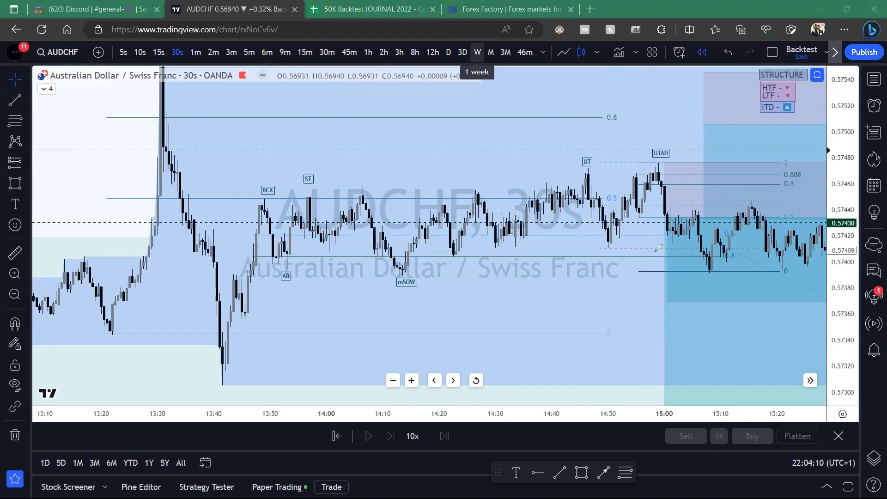
pyautogui.moveTo(641, 107)
pyautogui.mouseDown()
pyautogui.moveTo(696, 118)
pyautogui.moveTo(667, 129)
pyautogui.mouseUp()
pyautogui.moveTo(254, 102); pyautogui.dragTo(254, 103)
pyautogui.moveTo(158, 68)
pyautogui.mouseDown()
pyautogui.moveTo(233, 73)
pyautogui.moveTo(222, 78)
pyautogui.mouseUp()
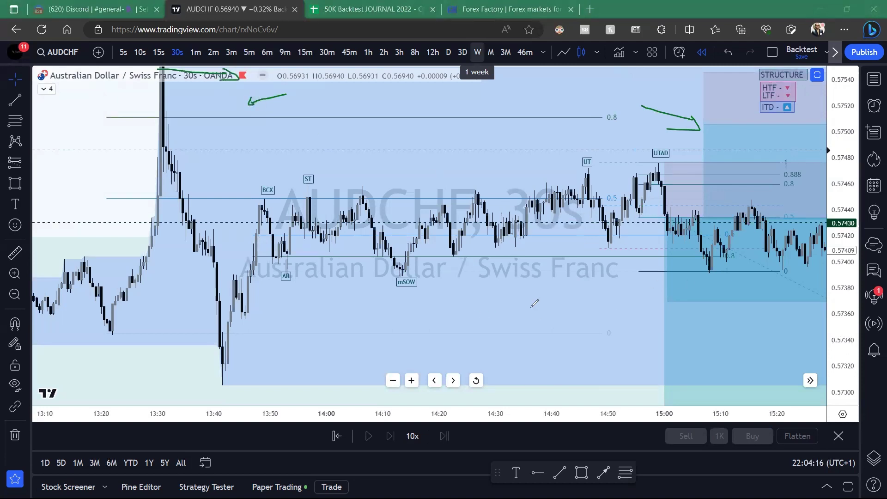
pyautogui.moveTo(279, 272); pyautogui.dragTo(706, 262)
pyautogui.moveTo(279, 191); pyautogui.dragTo(717, 190)
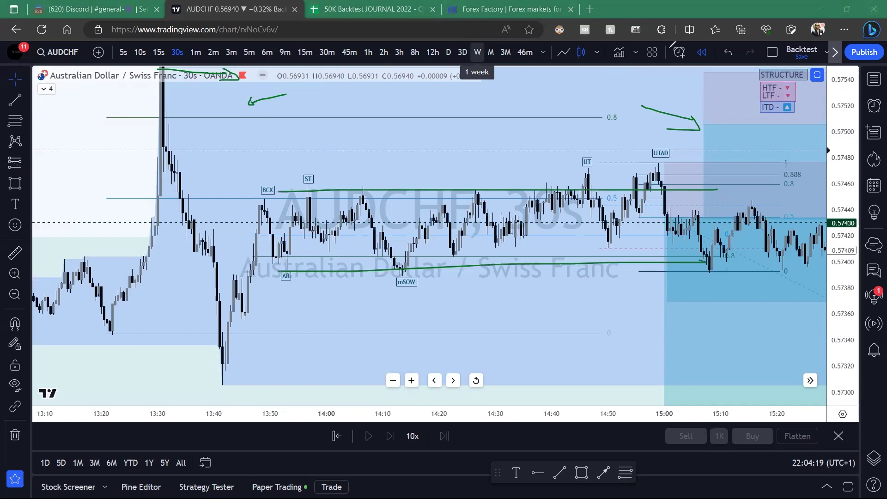
# Clear the sketches, open the watchlist, check NZDCHF, and return to AUDCHF on the 1-hour chart.
pyautogui.press('Escape')
pyautogui.scroll(-8, 681, 270)
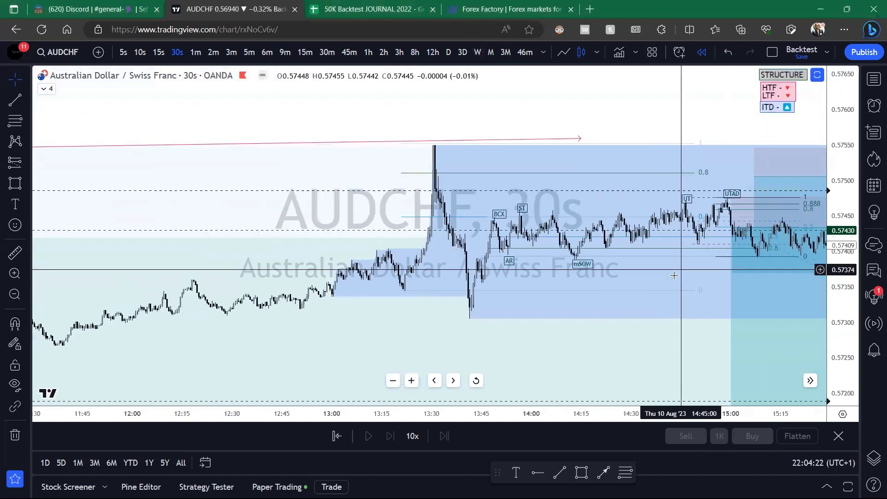
pyautogui.click(873, 77)
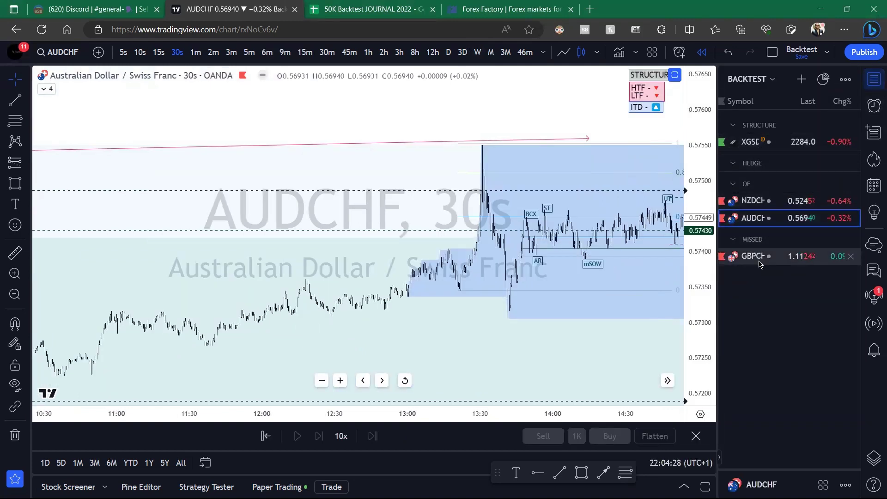
pyautogui.click(753, 201)
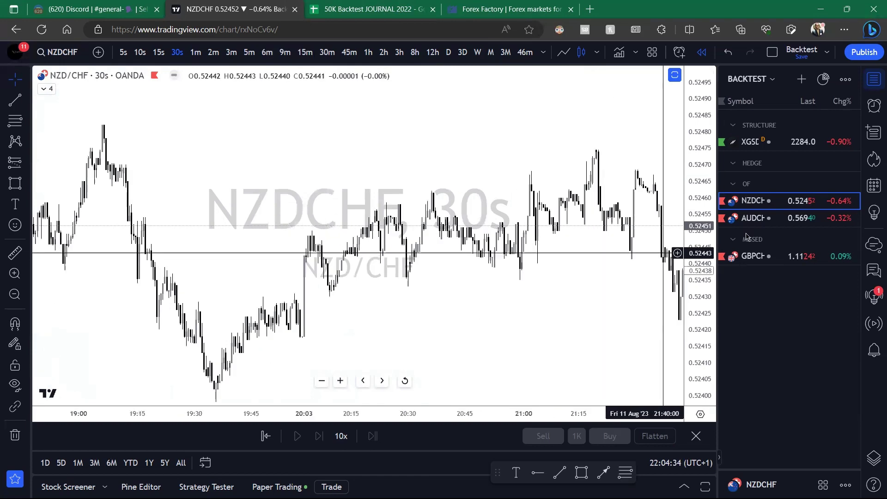
pyautogui.press('Down')
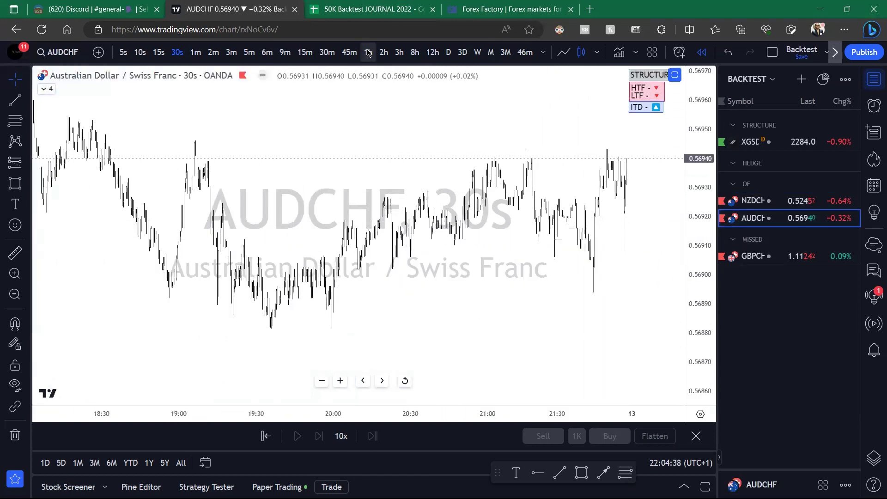
pyautogui.write('1h')
pyautogui.press('Return')
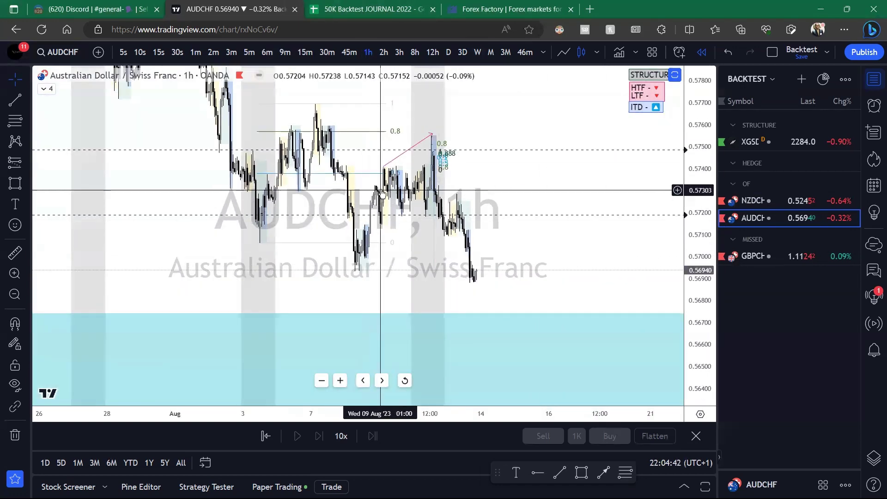
# Sketch an arrow at the 10 August low, another along the rising red line, and a circle around its high, then clear them.
pyautogui.scroll(2, 392, 194)
pyautogui.hotkey('ctrl', 'shift', '3')
pyautogui.moveTo(476, 216); pyautogui.dragTo(489, 218)
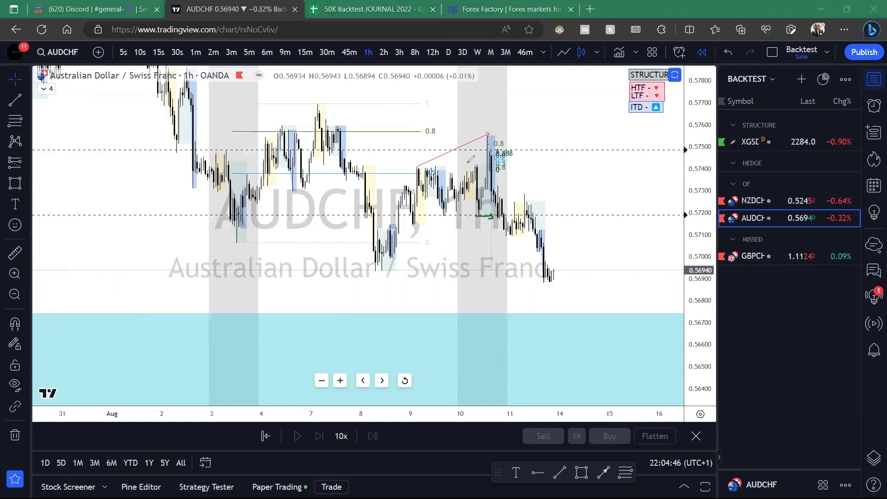
pyautogui.moveTo(431, 158)
pyautogui.mouseDown()
pyautogui.moveTo(495, 132)
pyautogui.moveTo(505, 139)
pyautogui.mouseUp()
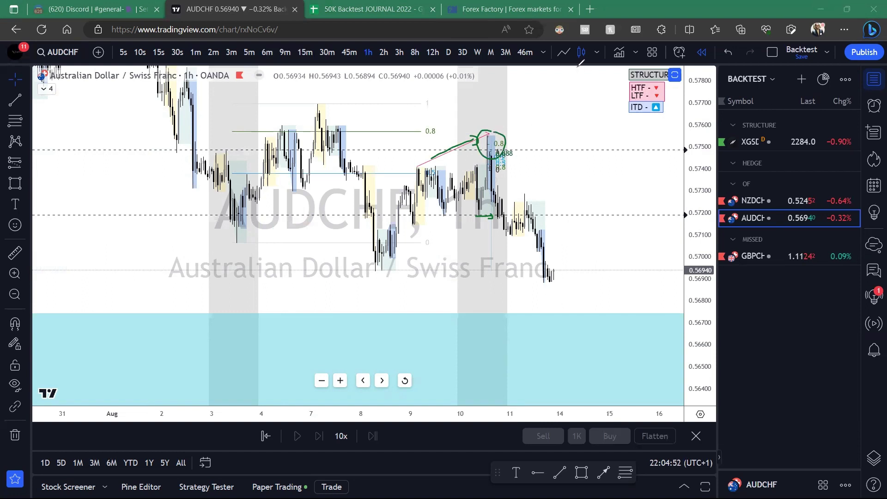
pyautogui.press('Escape')
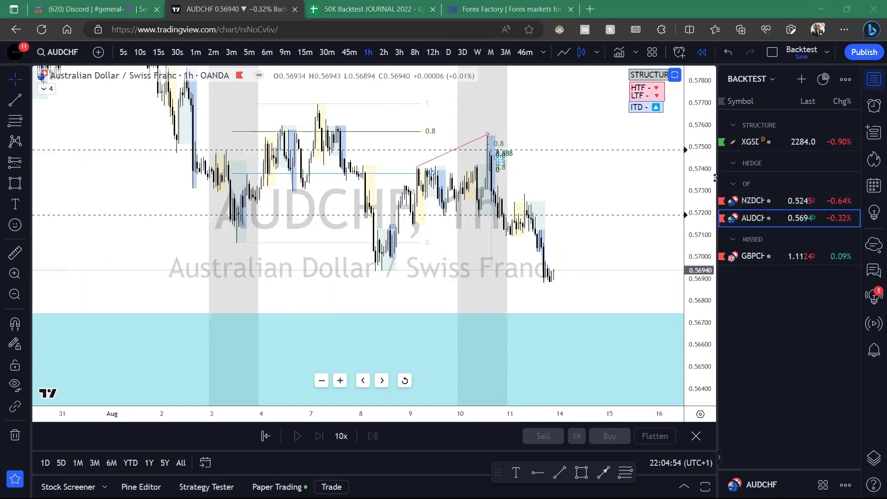
# Compare the AUDCHF and NZDCHF price structures on the 1-hour chart, ending on AUDCHF.
pyautogui.scroll(-3, 702, 181)
pyautogui.scroll(-1, 700, 185)
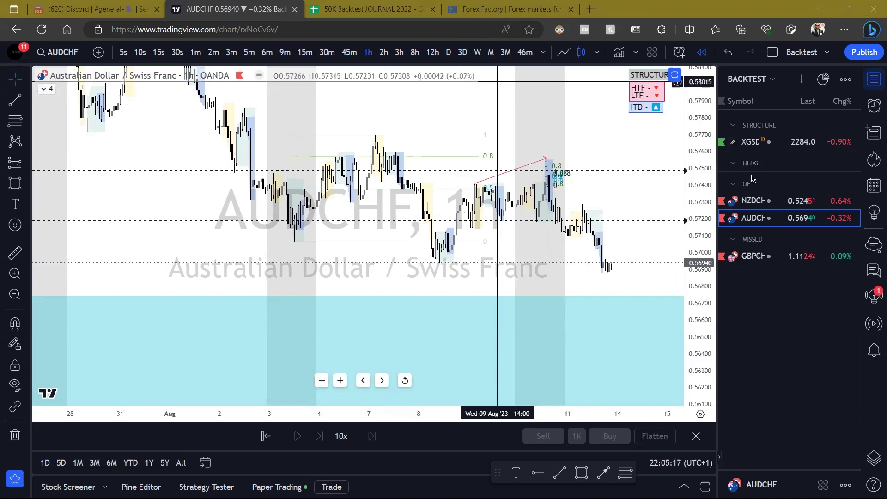
pyautogui.click(753, 200)
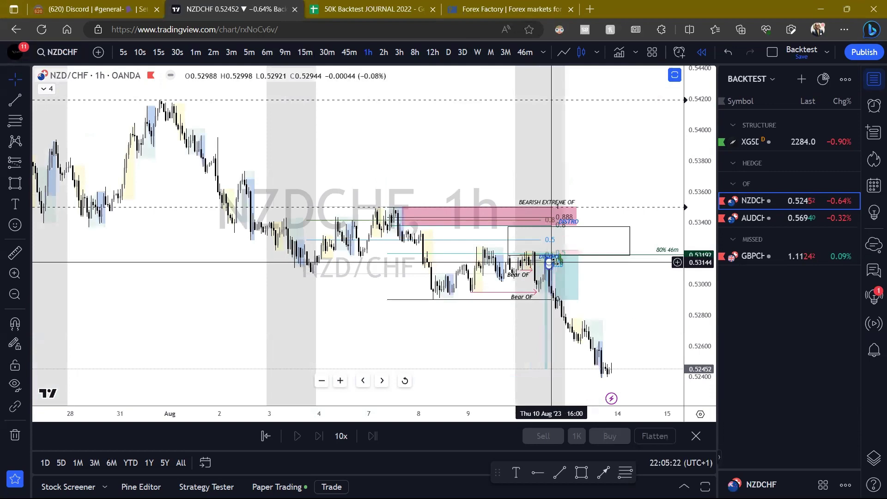
pyautogui.click(742, 218)
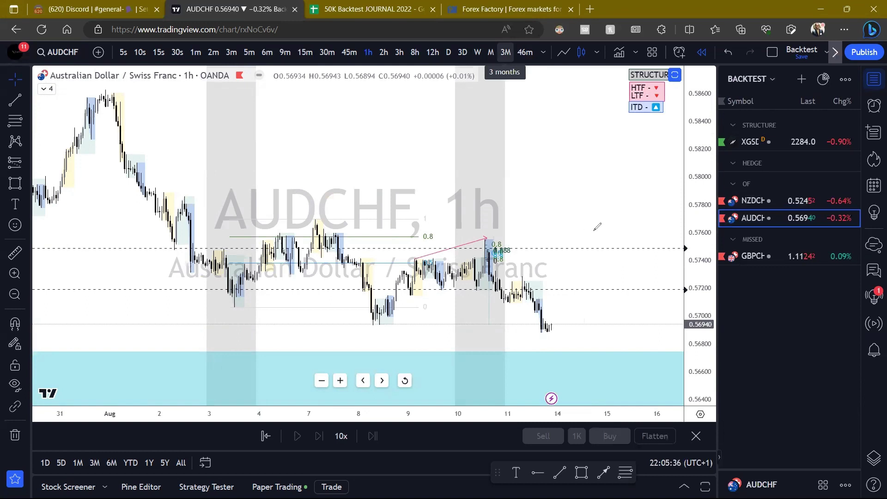
# Sketch check marks beside NZDCHF and AUDCHF, an arrow above the 7 August high and one from the 8 to the 11 August low, then clear them.
pyautogui.moveTo(716, 206); pyautogui.dragTo(723, 194)
pyautogui.moveTo(709, 213)
pyautogui.mouseDown()
pyautogui.moveTo(714, 226)
pyautogui.moveTo(731, 208)
pyautogui.mouseUp()
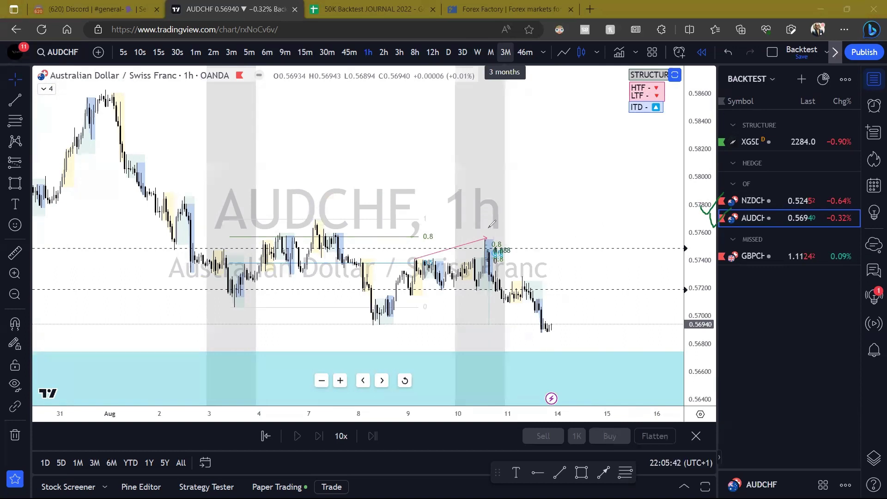
pyautogui.moveTo(341, 123)
pyautogui.mouseDown()
pyautogui.moveTo(332, 169)
pyautogui.moveTo(347, 157)
pyautogui.mouseUp()
pyautogui.moveTo(376, 326)
pyautogui.mouseDown()
pyautogui.moveTo(526, 327)
pyautogui.moveTo(519, 335)
pyautogui.mouseUp()
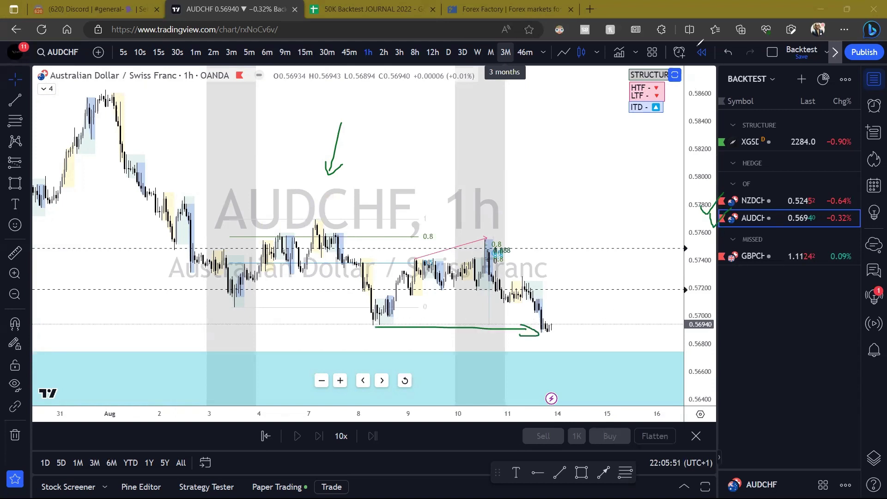
pyautogui.press('Escape')
pyautogui.scroll(4, 515, 135)
pyautogui.moveTo(337, 171); pyautogui.dragTo(569, 172)
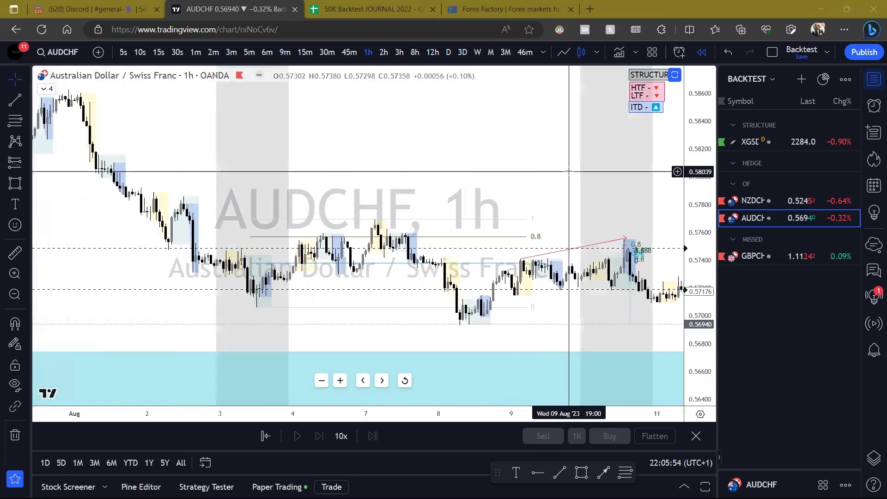
pyautogui.scroll(-1, 533, 179)
pyautogui.hscroll(2, 529, 182)
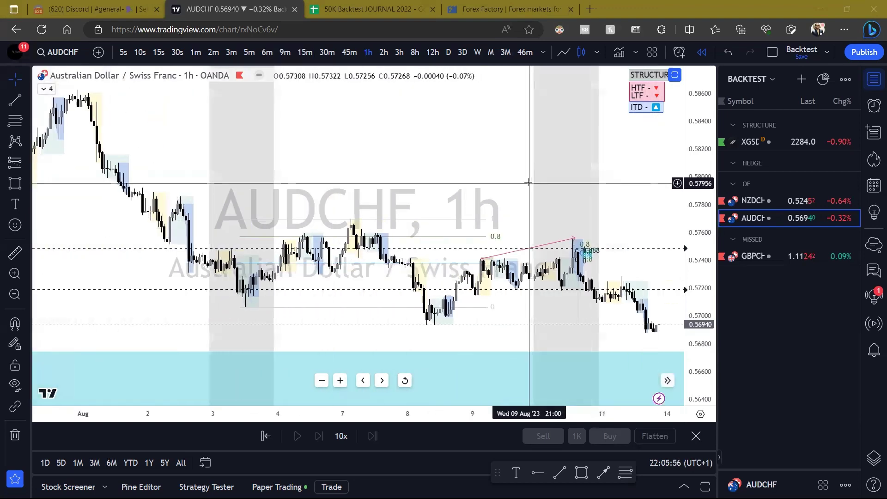